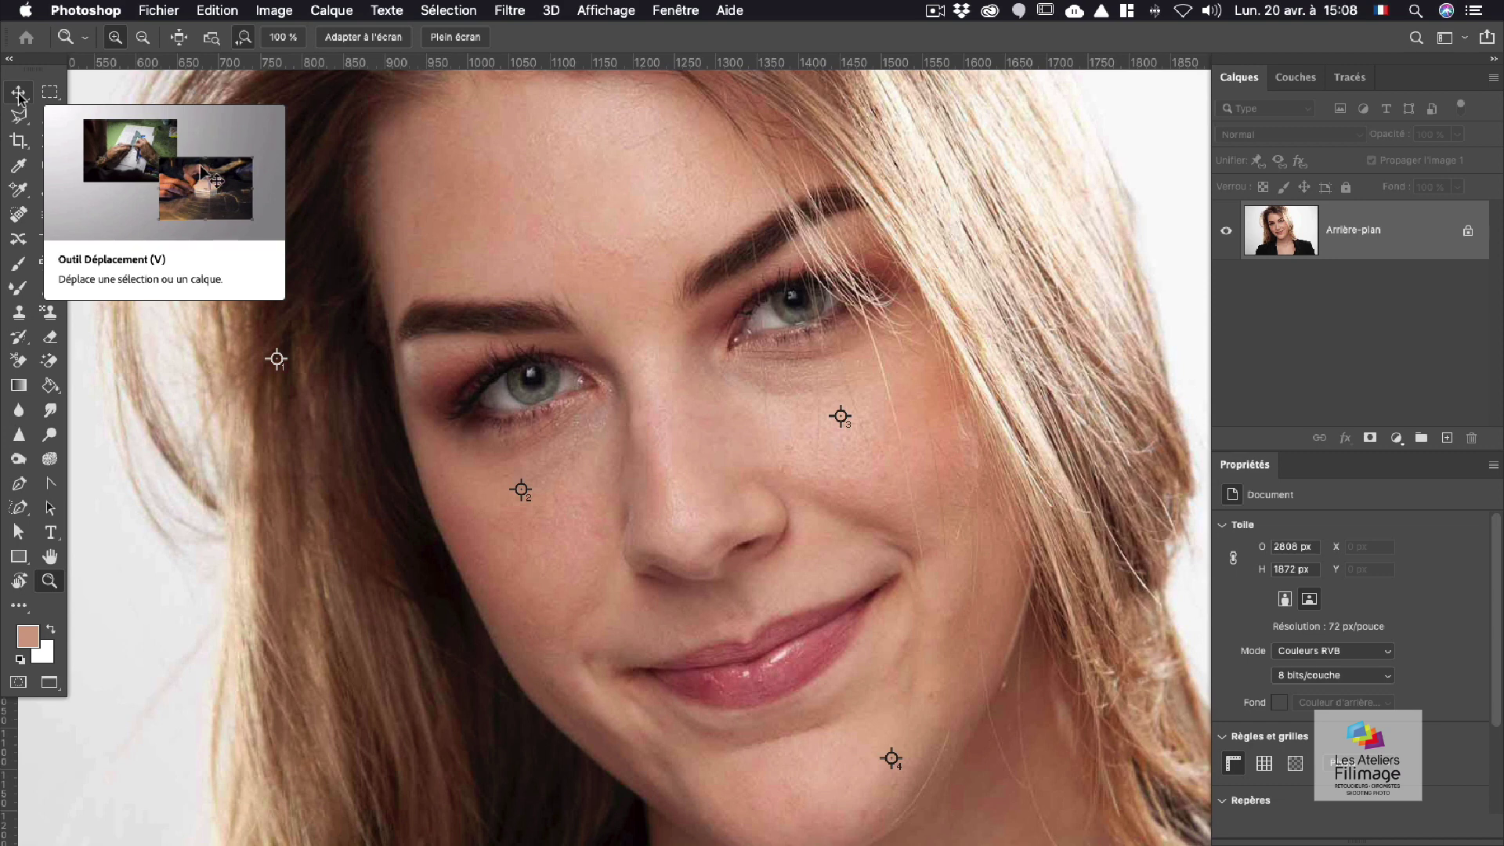
Step: Copy a rectangular area of about 333 by 328 px around the woman's eye and eyebrow to a new layer
click(20, 95)
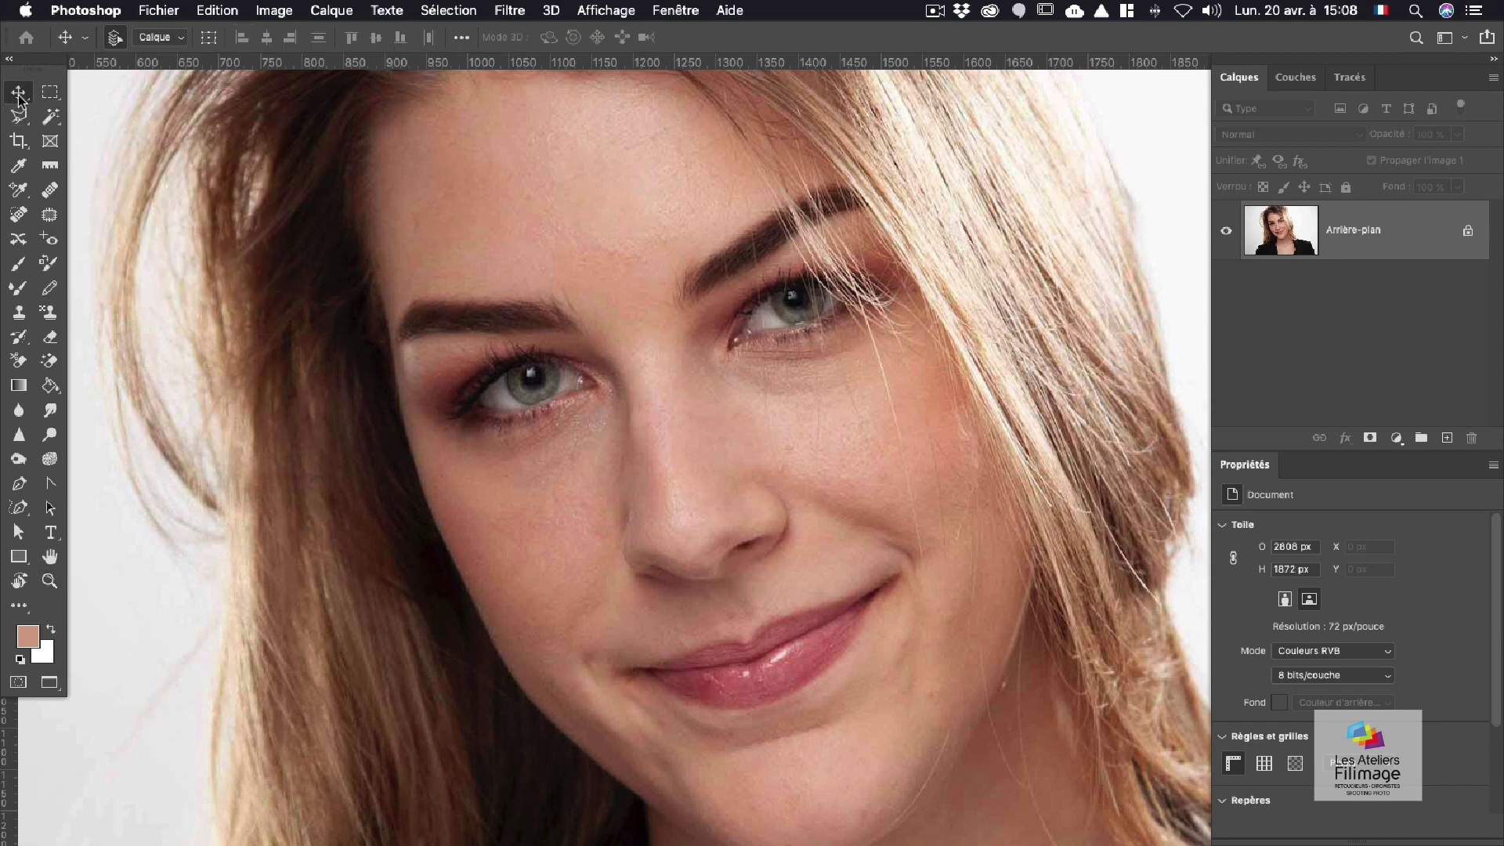
key(m)
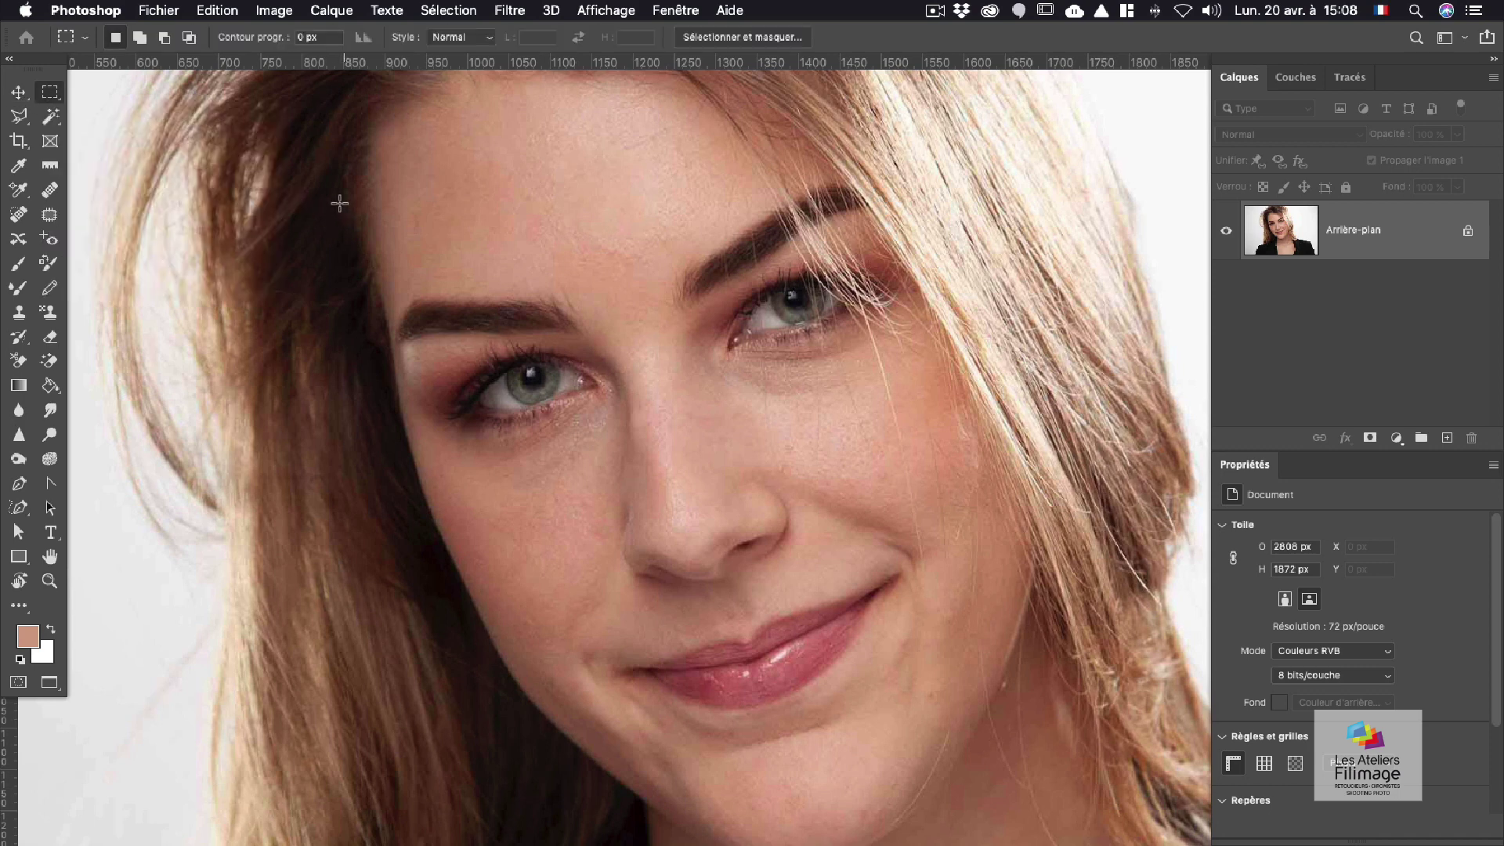
drag(325, 177, 600, 448)
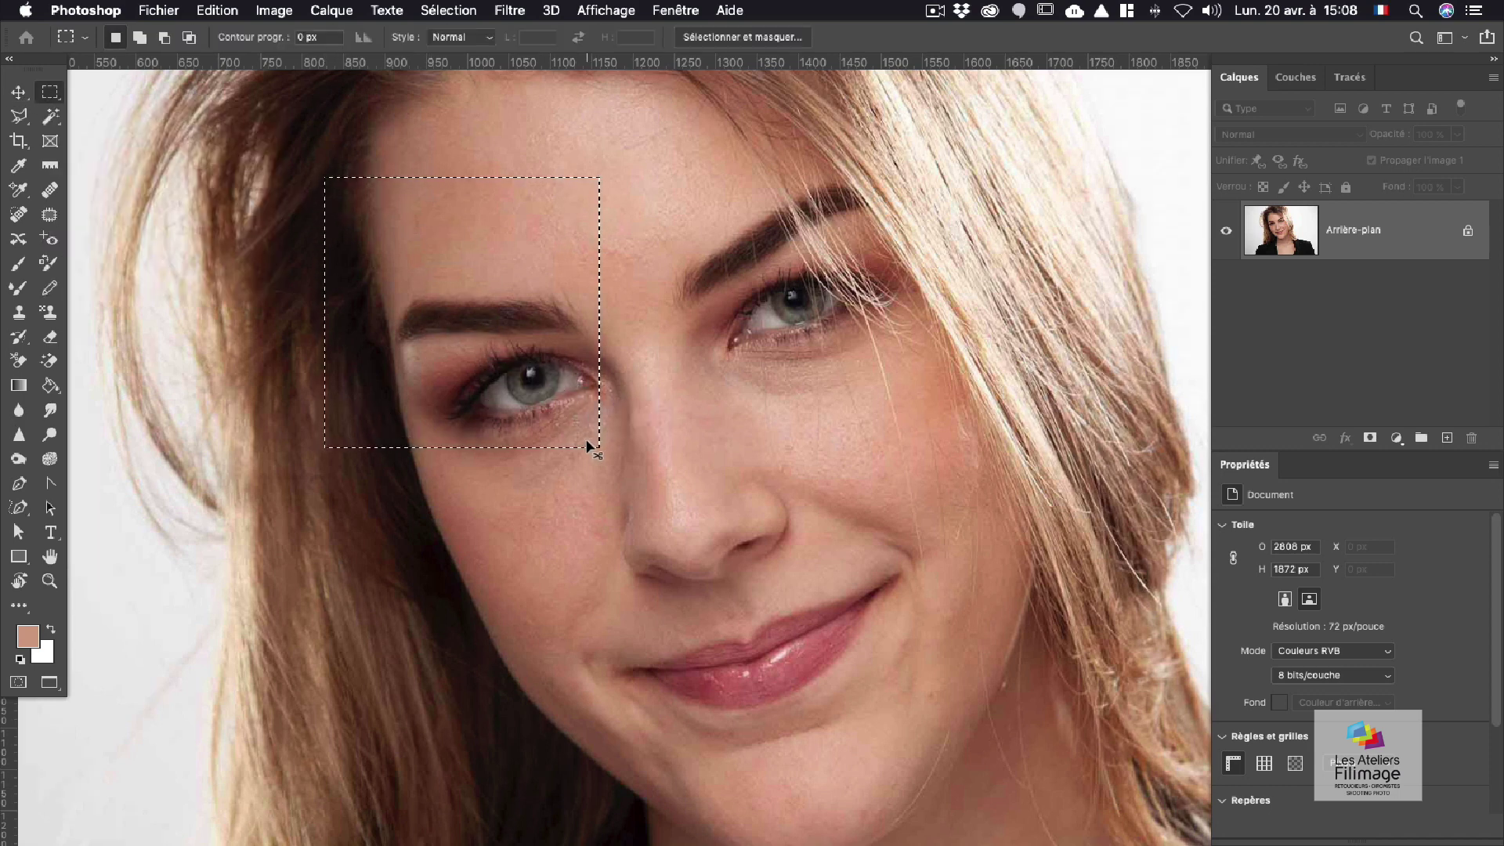
key(super+j)
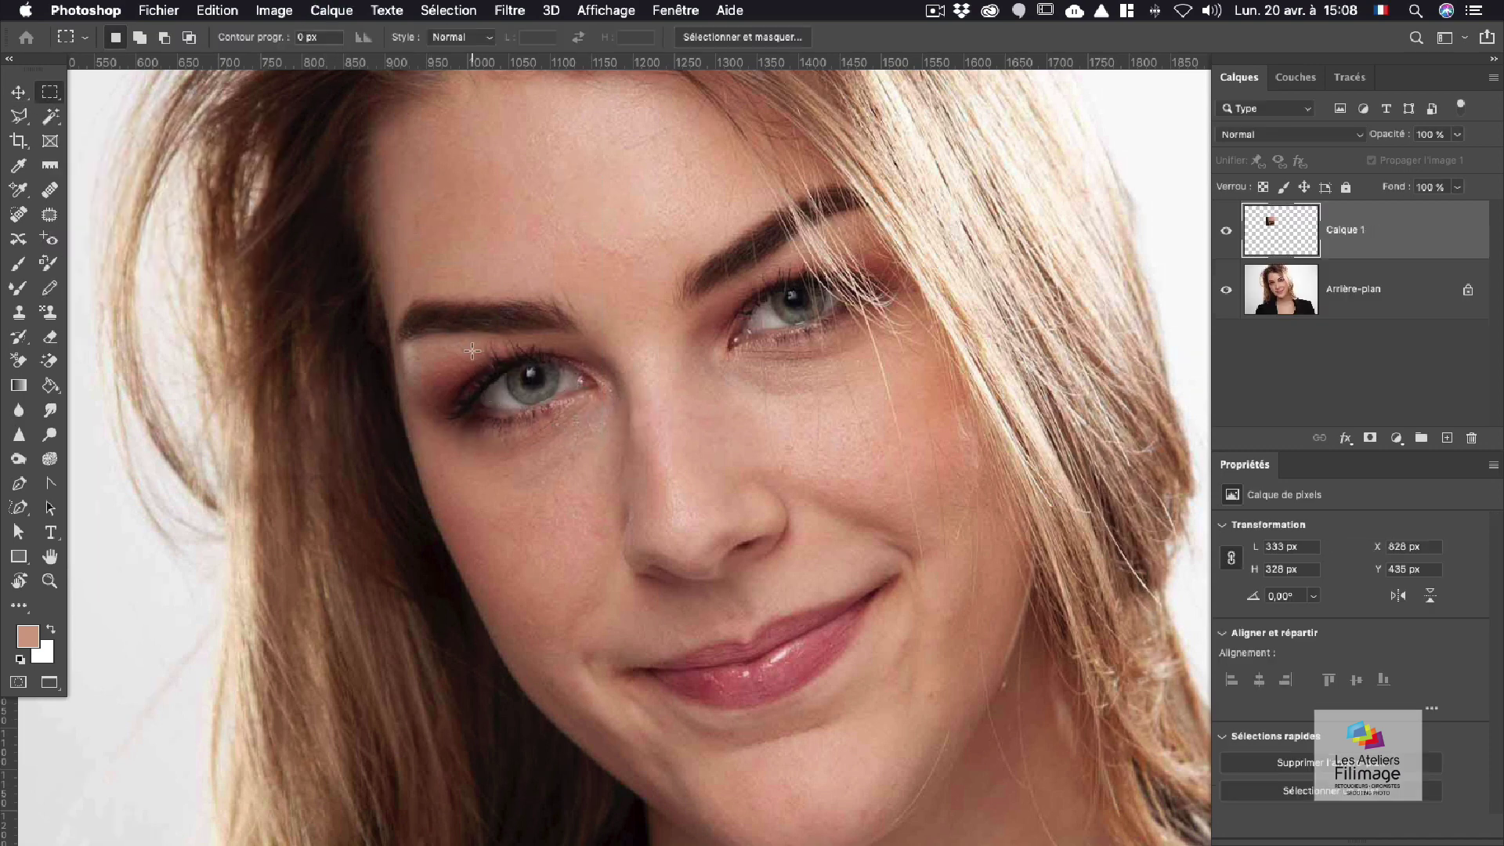
Step: Move the copied eye patch over the cheek with the Move tool, and delete its layer
key(v)
drag(505, 244, 412, 426)
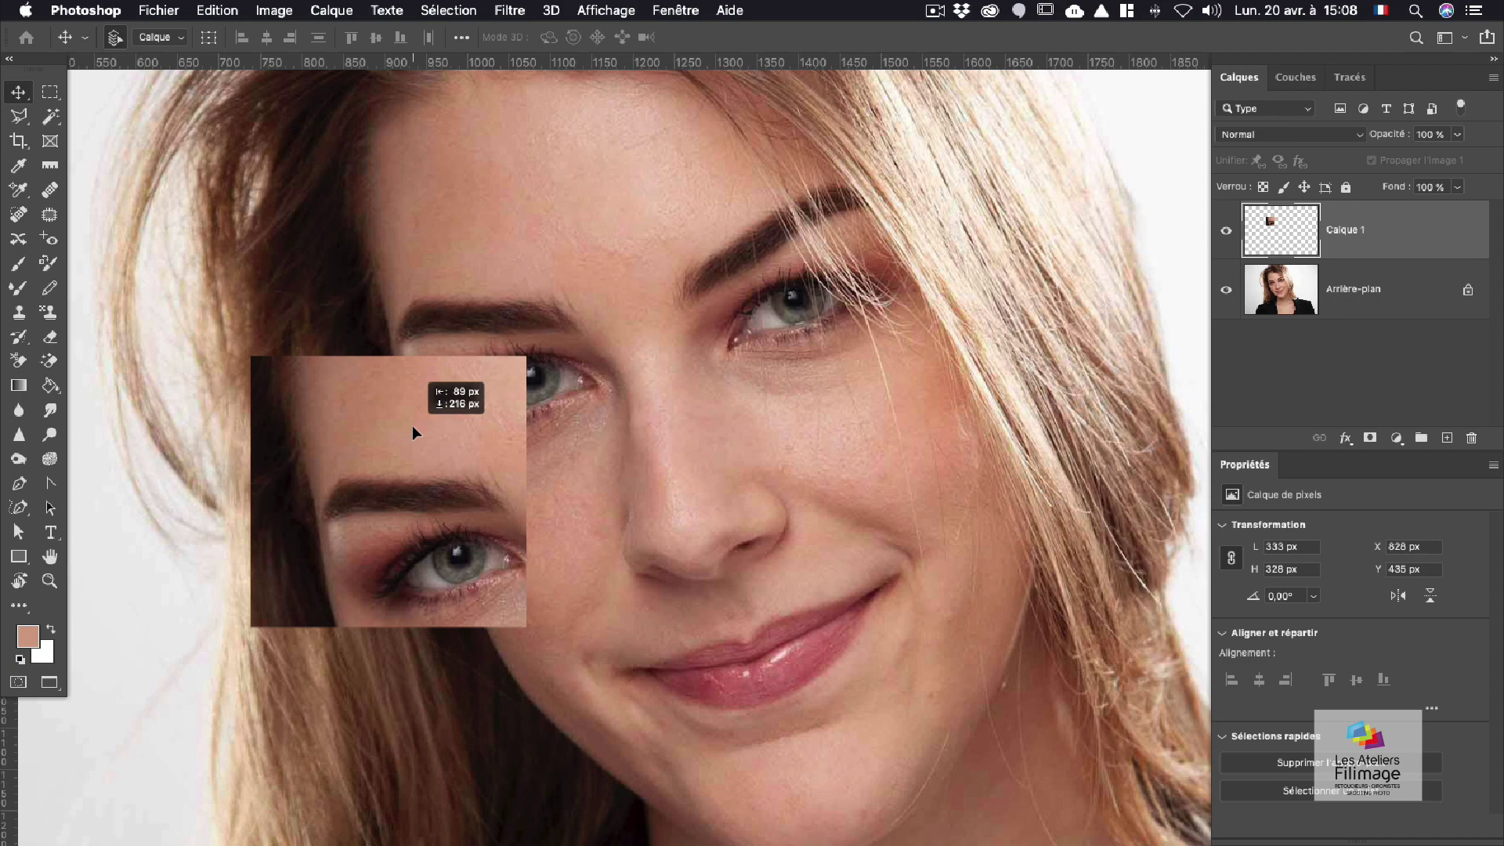
drag(412, 425, 483, 401)
key(BackSpace)
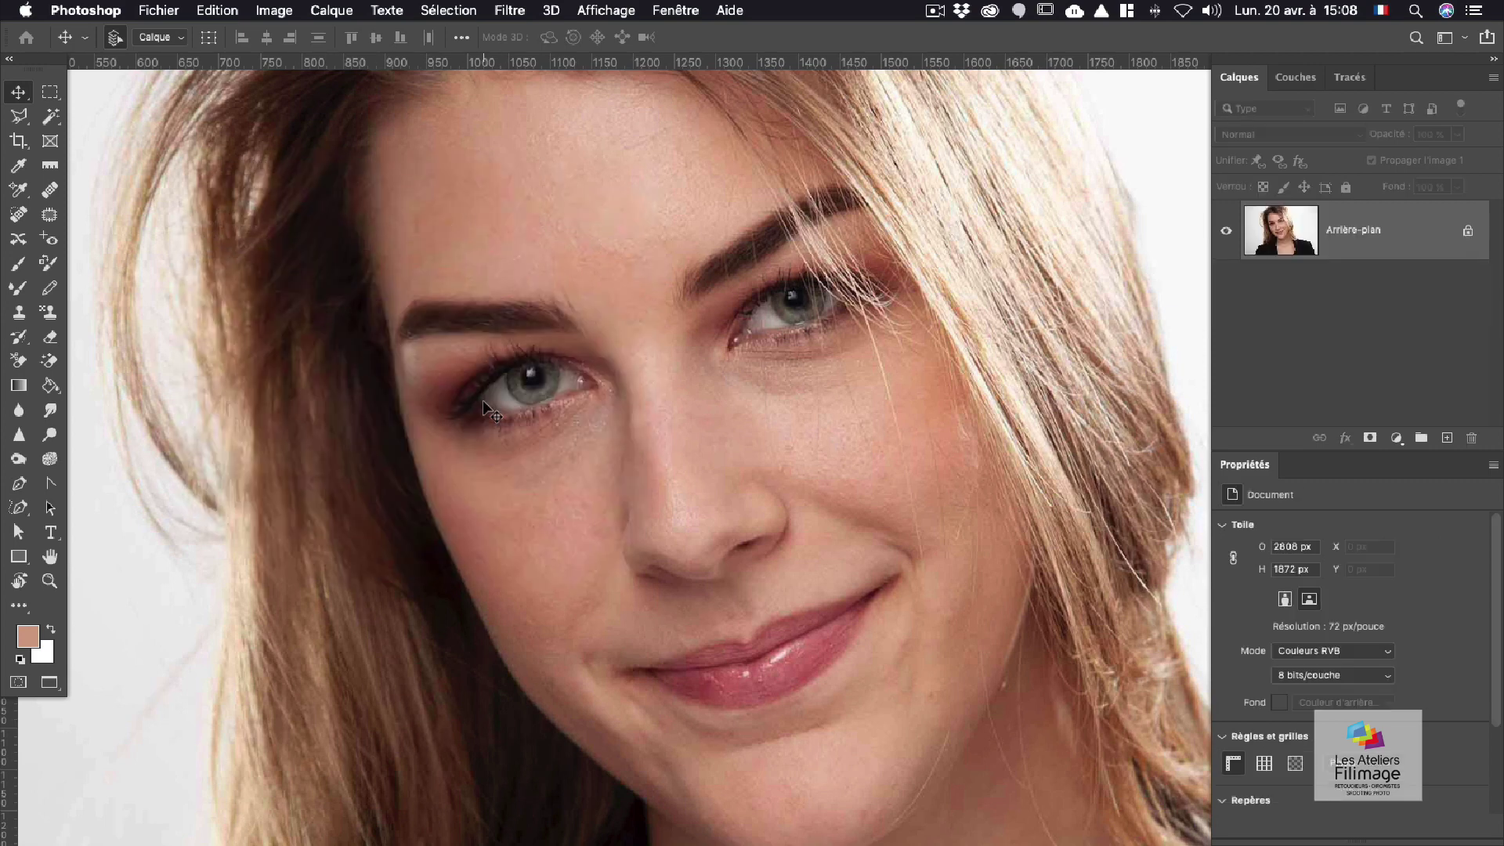
Step: Draw a square marquee selection covering the forehead, one eye and the nose, and deselect it
click(49, 91)
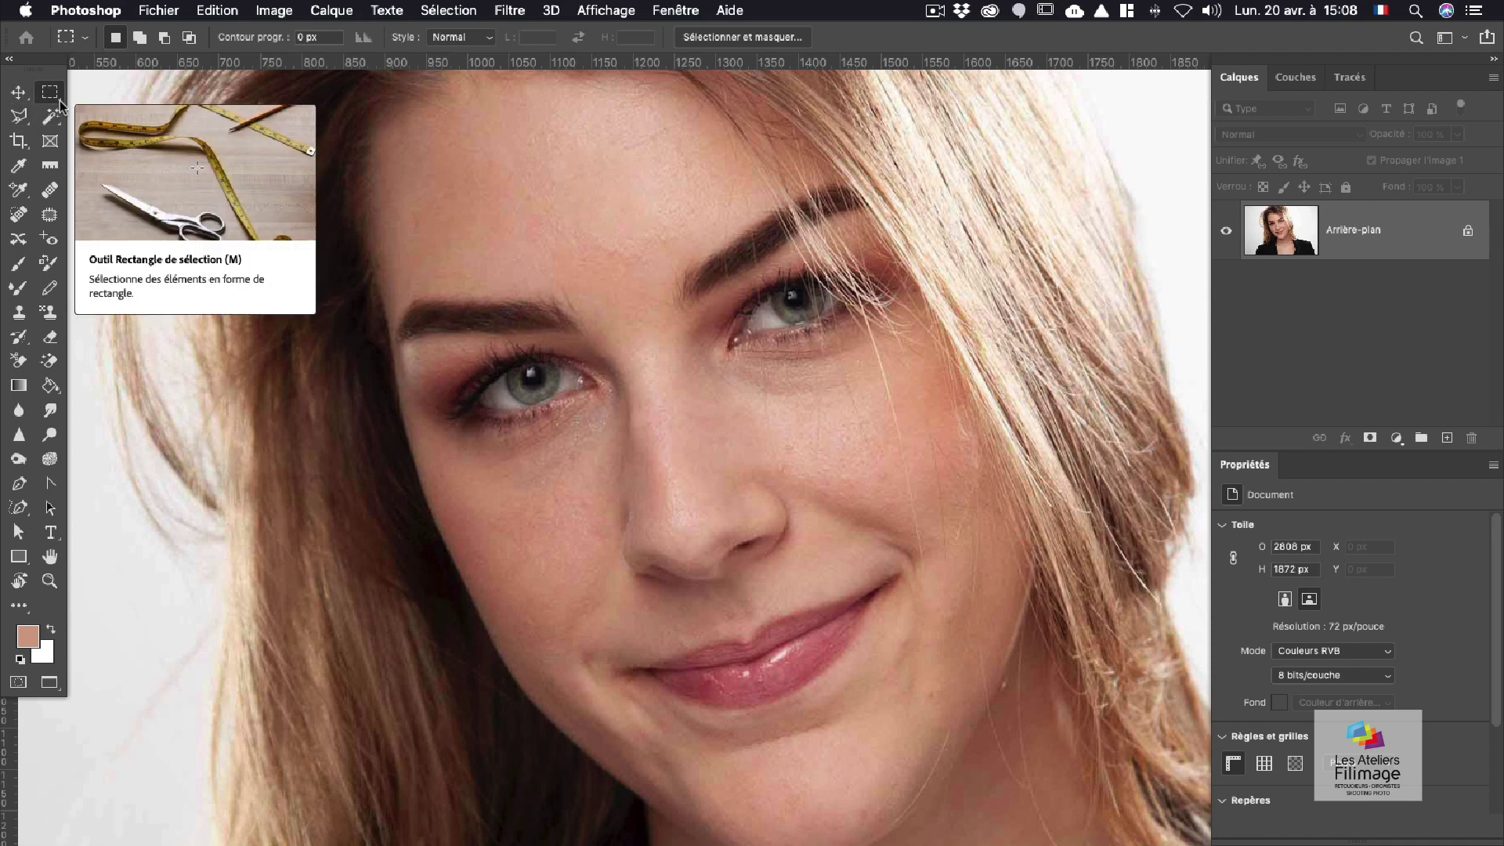
drag(371, 177, 576, 398)
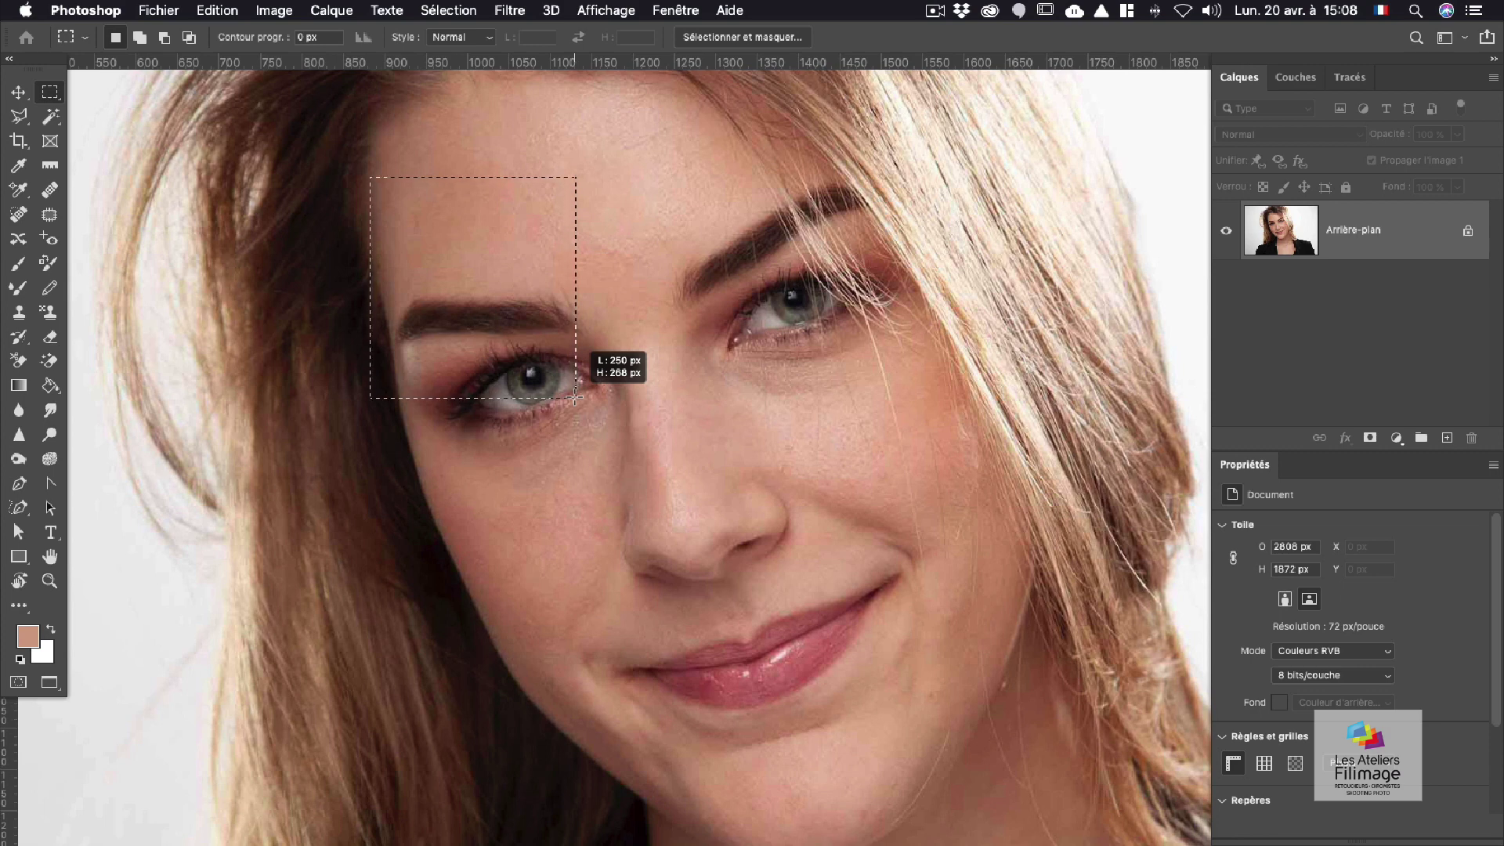
key(shift)
drag(575, 398, 758, 600)
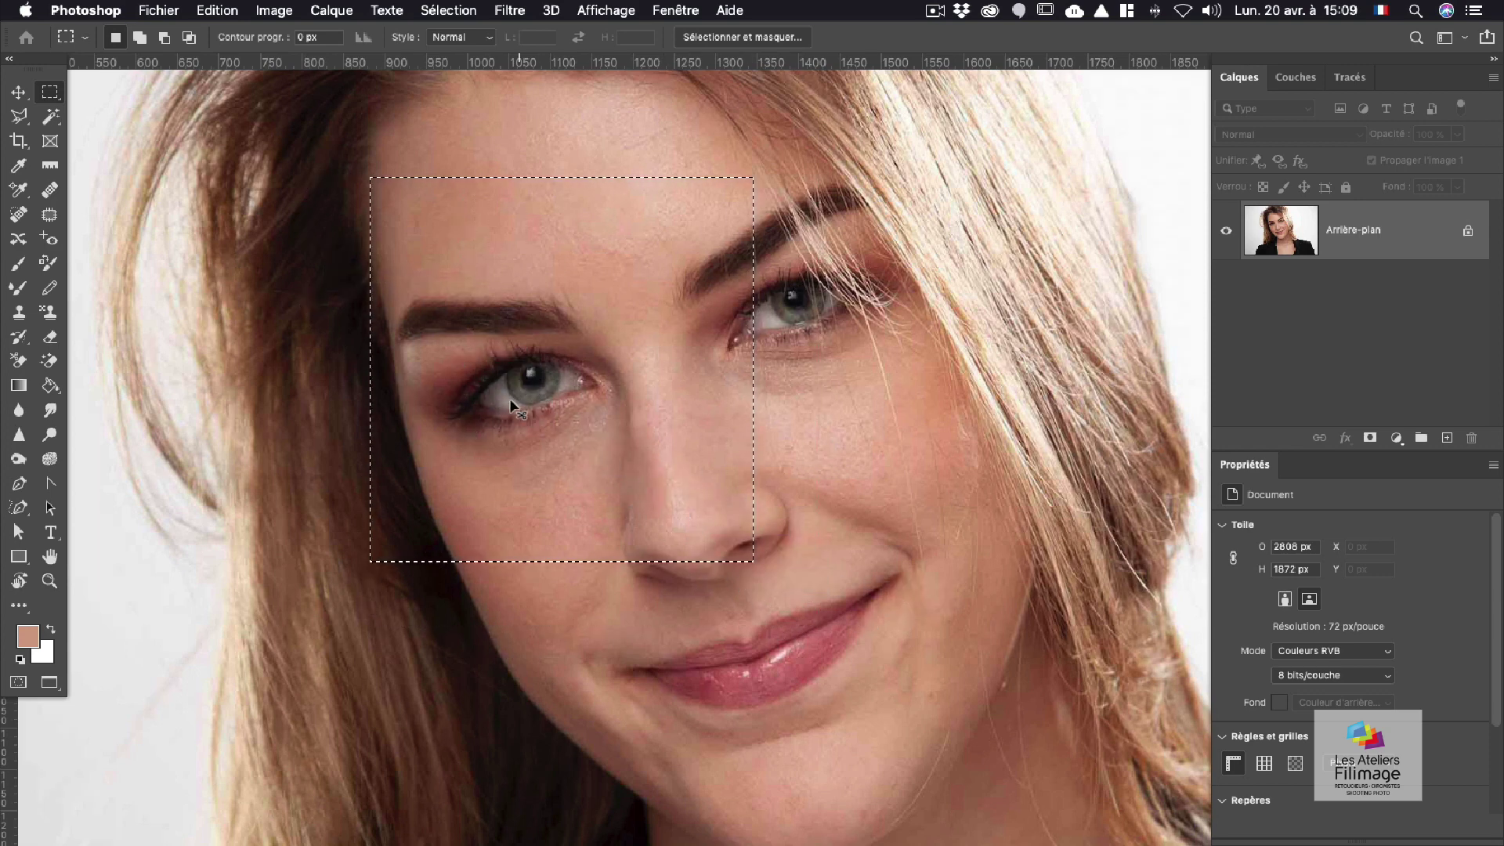
click(181, 220)
Step: Outline the face with a freehand Lasso selection from forehead to chin, and deselect it
drag(19, 116, 128, 123)
mouse_move(394, 155)
mouse_down()
mouse_move(421, 409)
mouse_move(619, 754)
mouse_move(911, 745)
mouse_move(846, 288)
mouse_move(627, 127)
mouse_move(395, 157)
mouse_up()
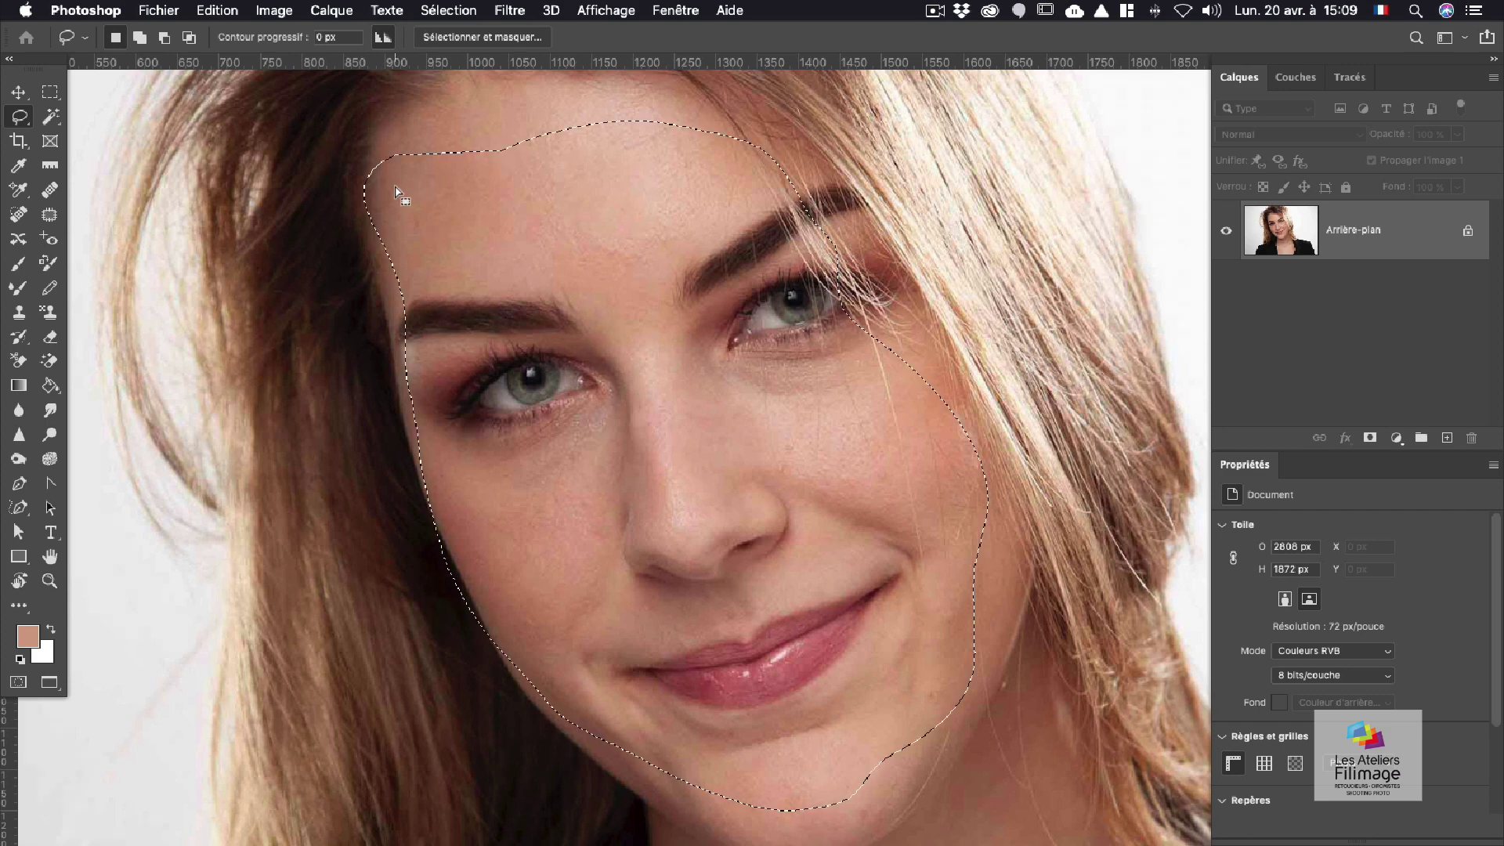
click(101, 148)
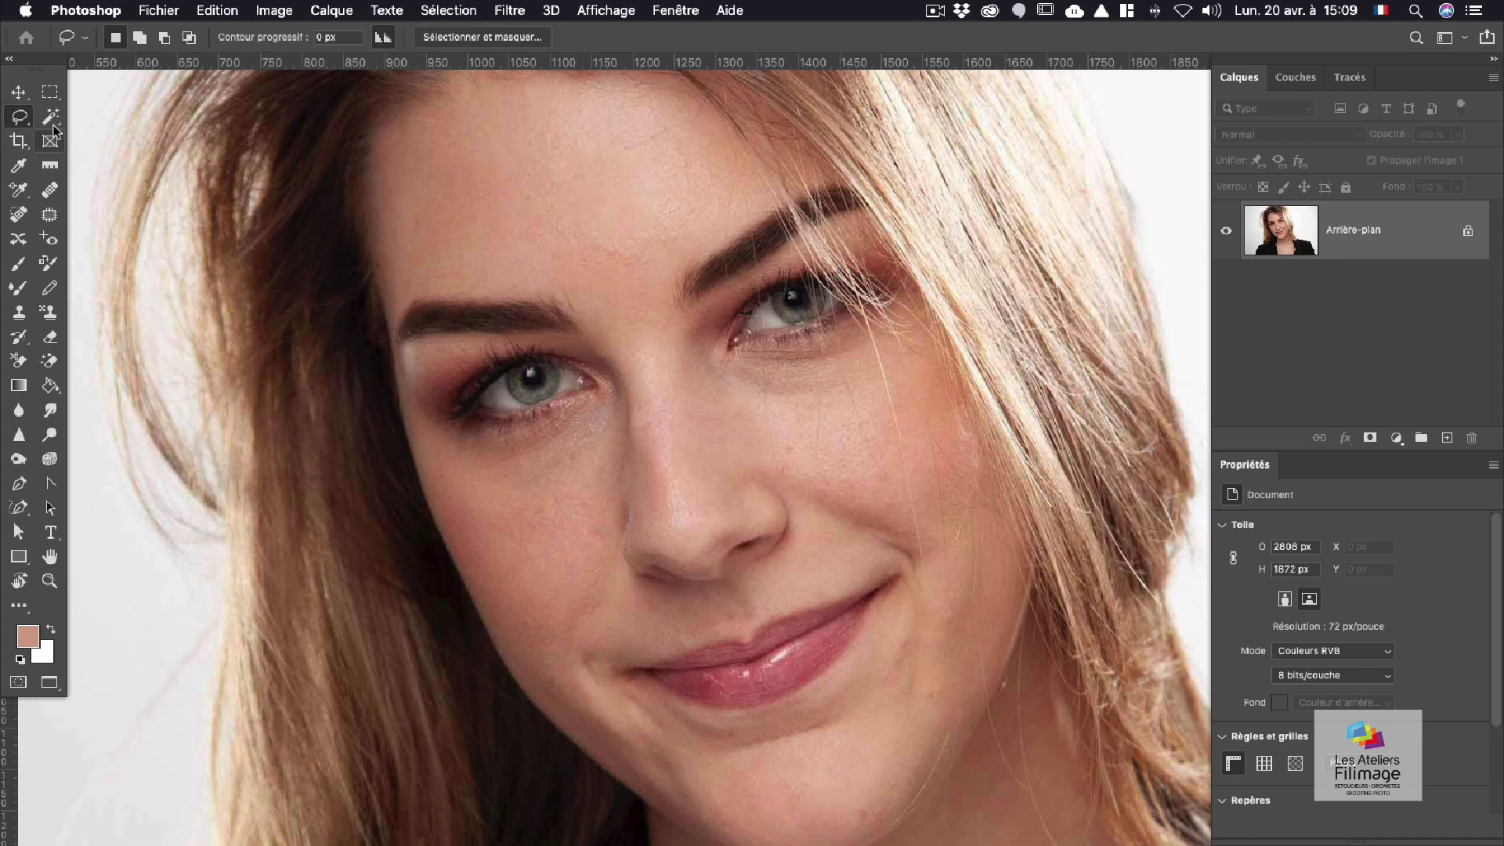
Step: Activate the Magic Wand tool and open its tolerance value
click(50, 119)
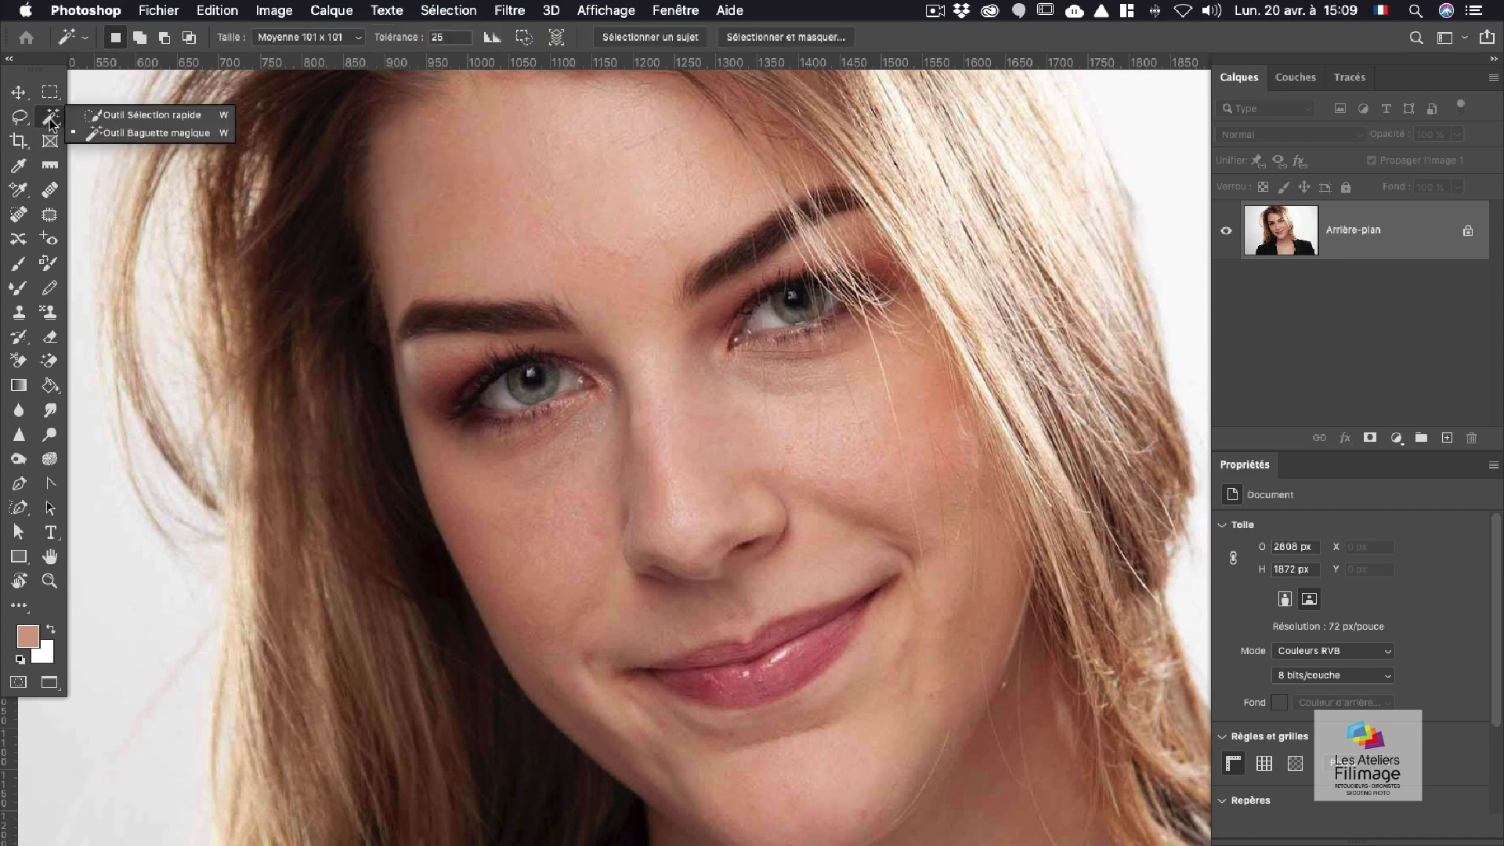
click(211, 132)
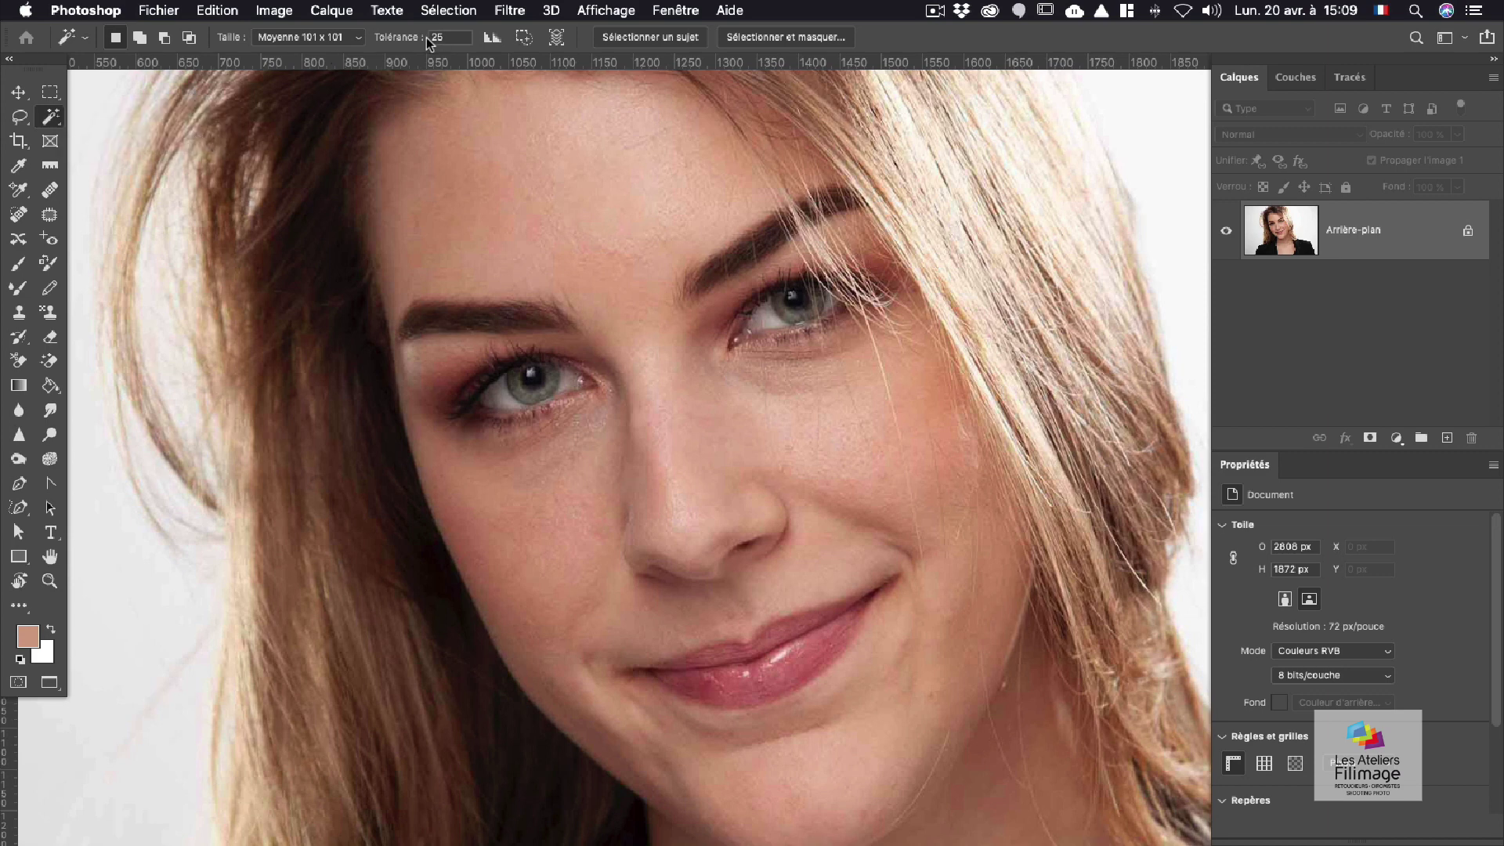
click(446, 35)
Step: Select both sides of the black jacket with the Quick Selection tool, and deselect them
click(51, 116)
click(149, 114)
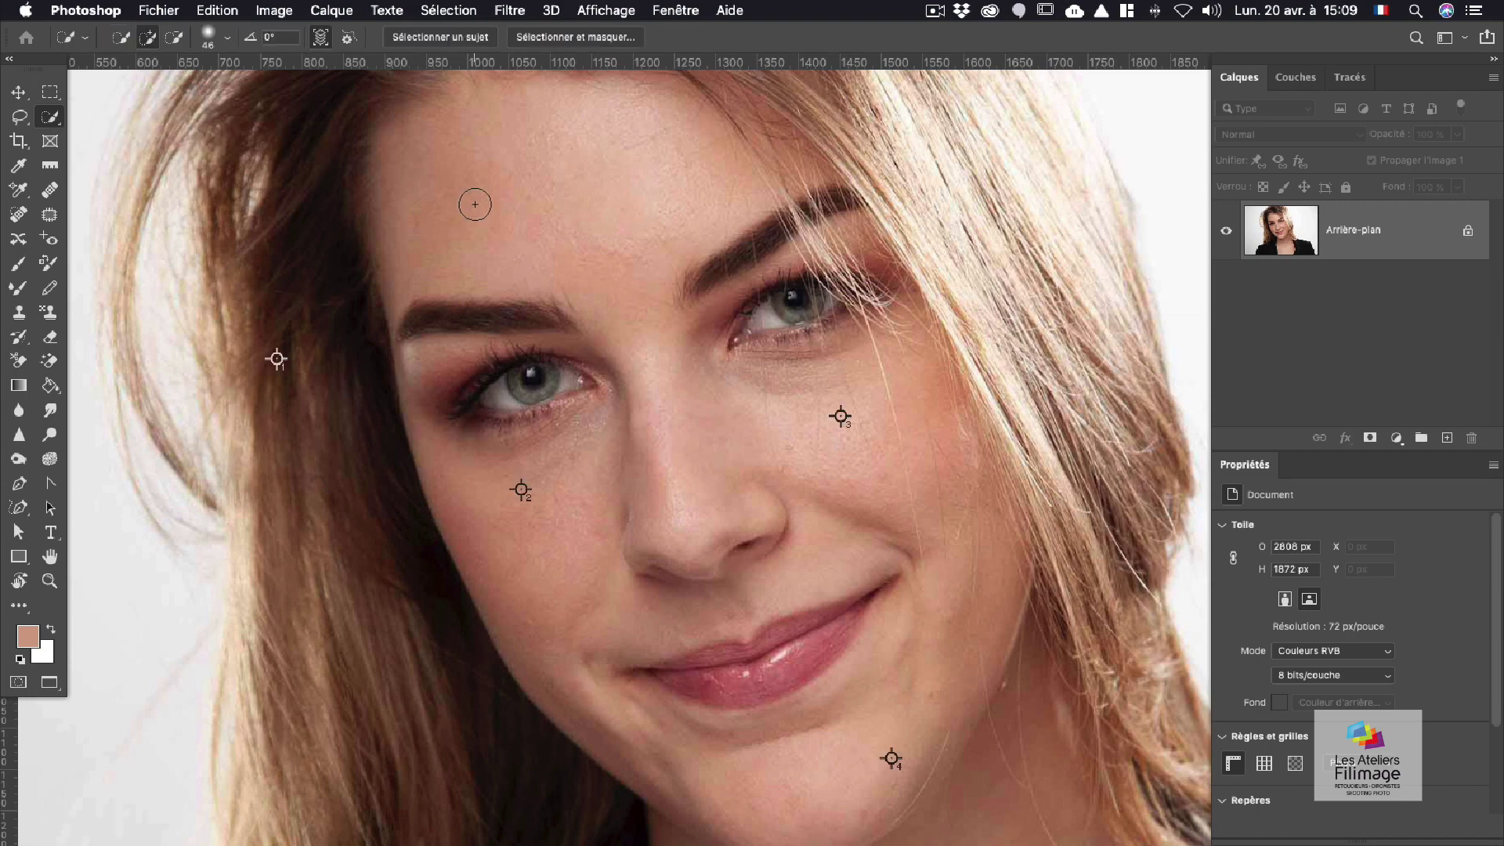
alt+click(449, 230)
scroll(449, 230, up, 2)
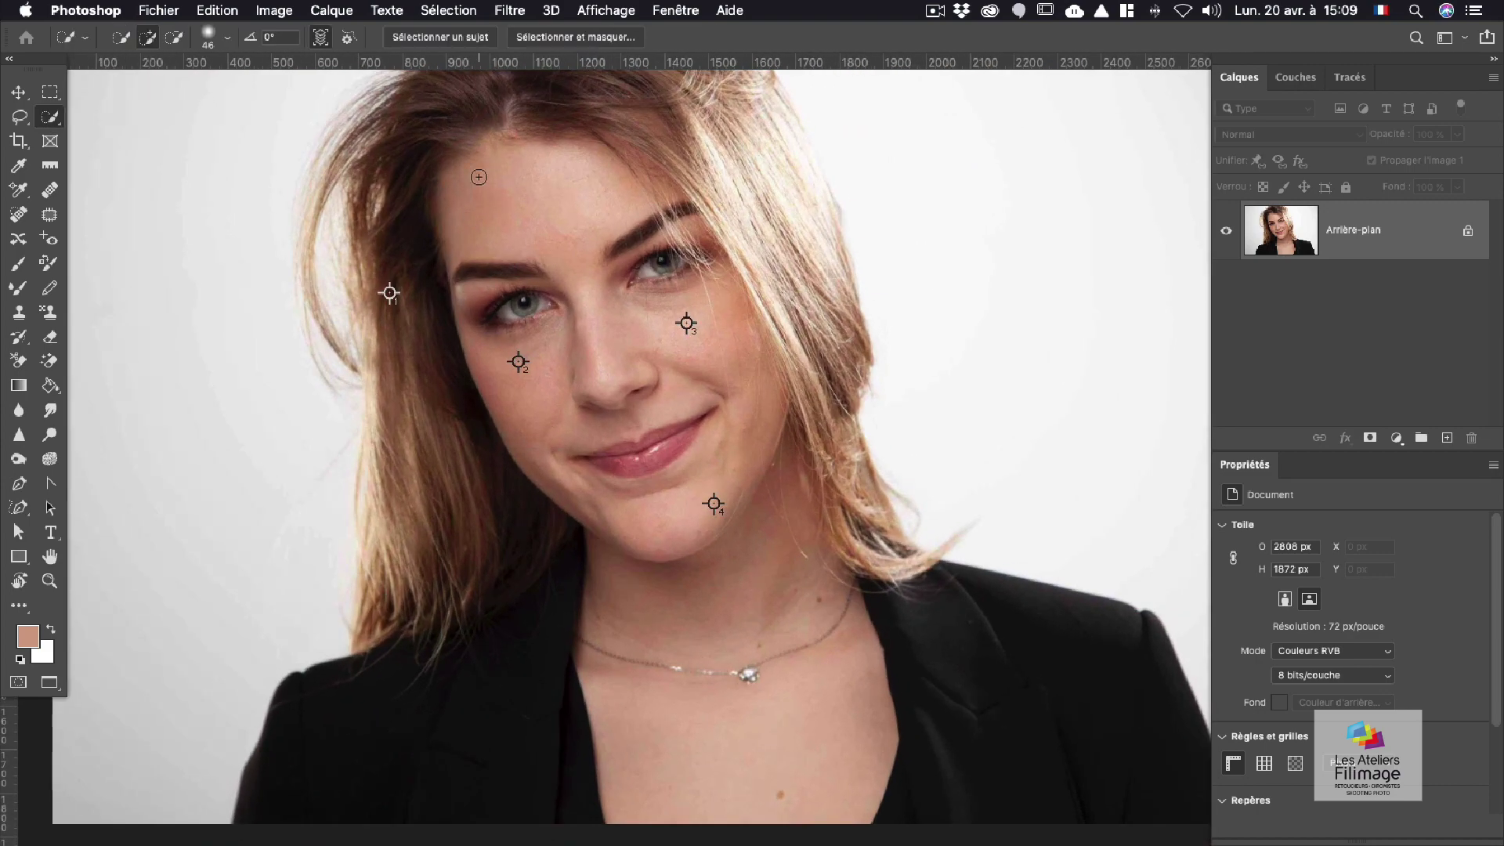
drag(466, 189, 474, 192)
drag(552, 585, 445, 678)
drag(904, 587, 1028, 615)
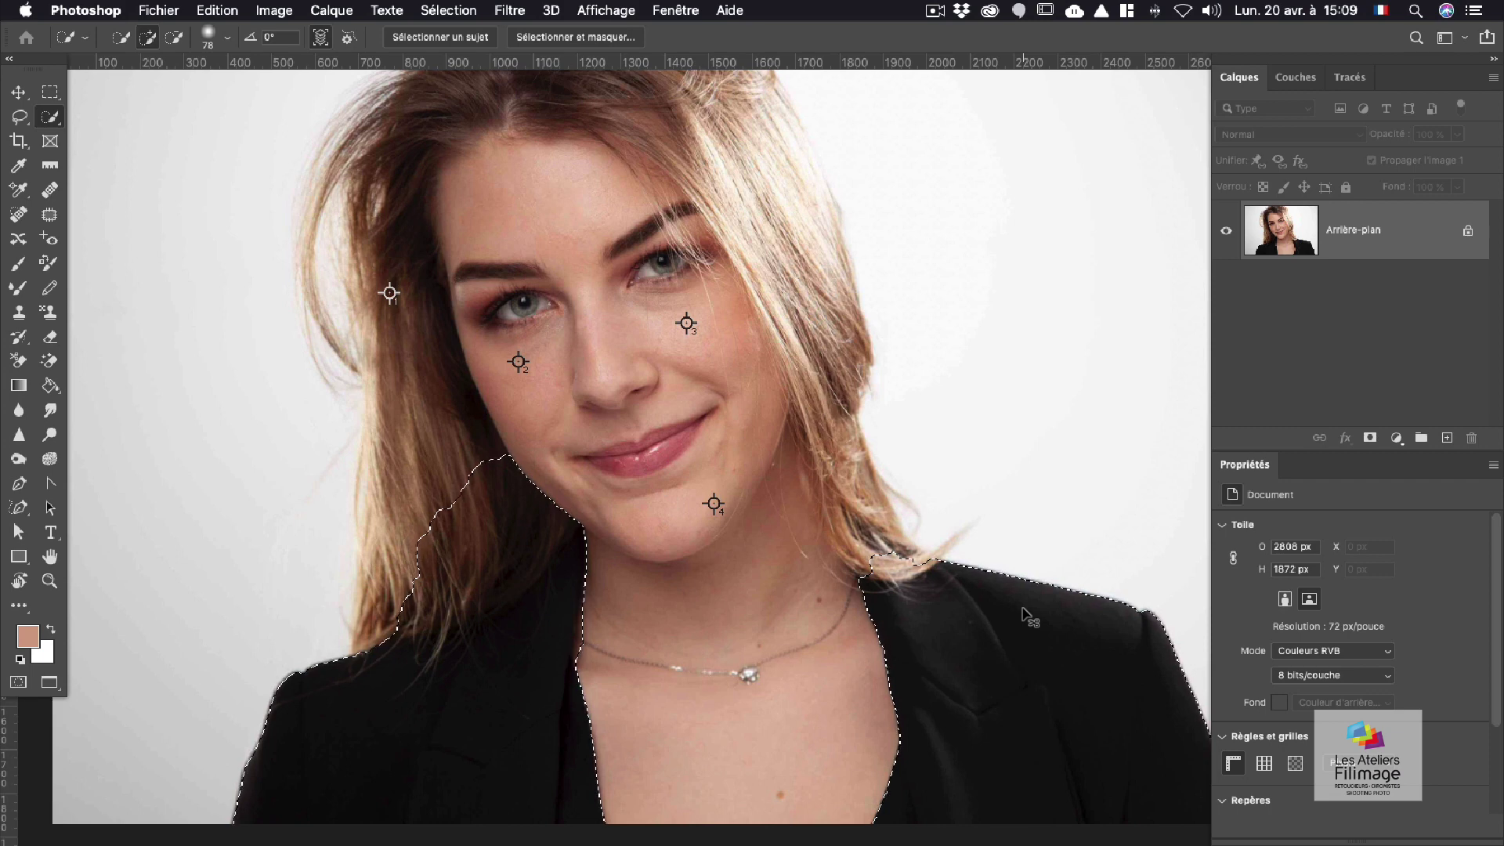
key(super+d)
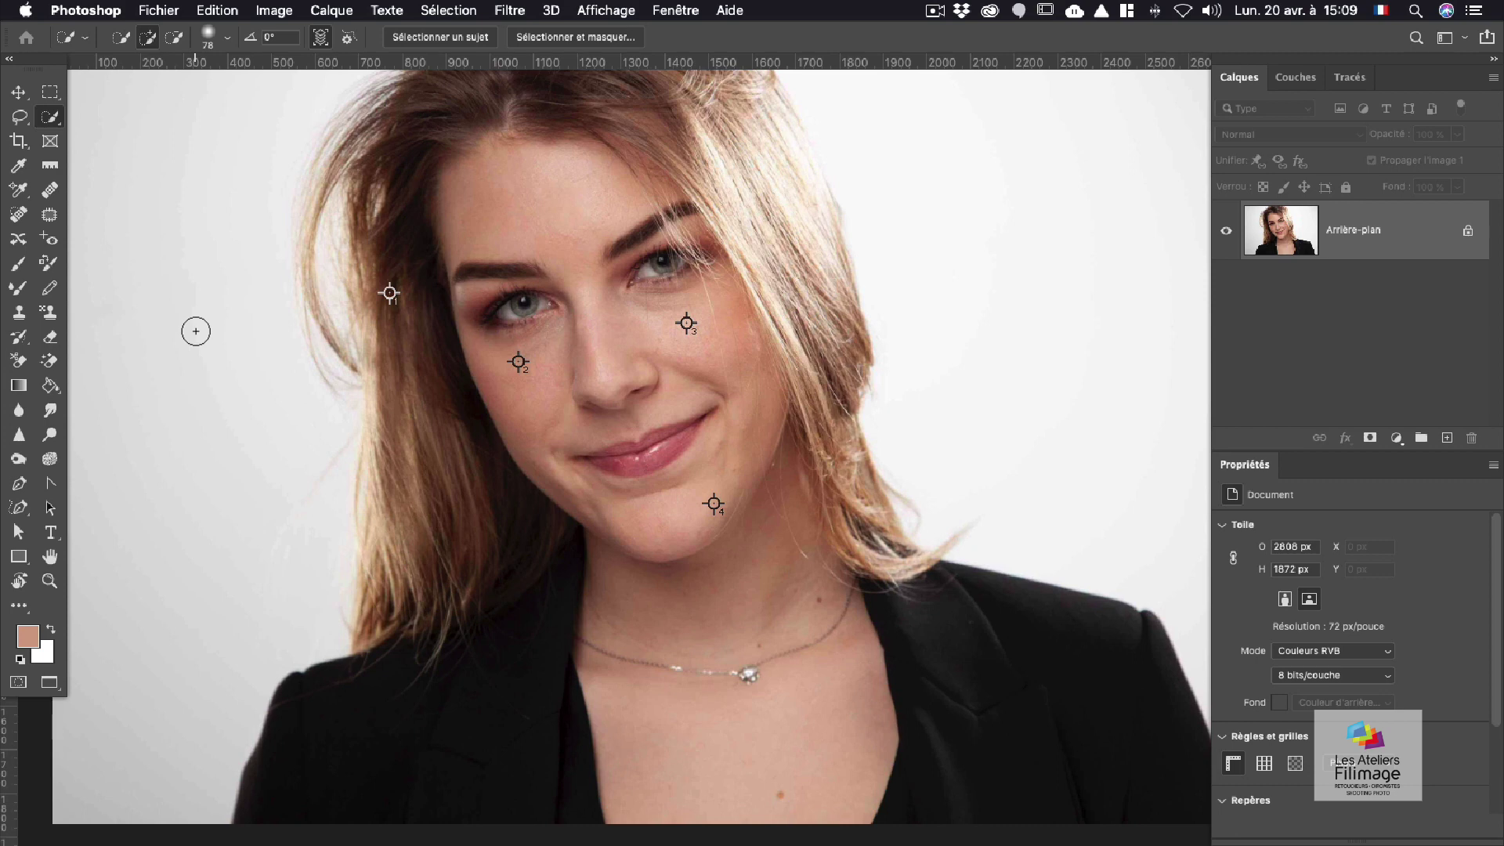
Step: Draw in both sides of a crop frame around the woman's head and chest, and cancel the crop
click(17, 142)
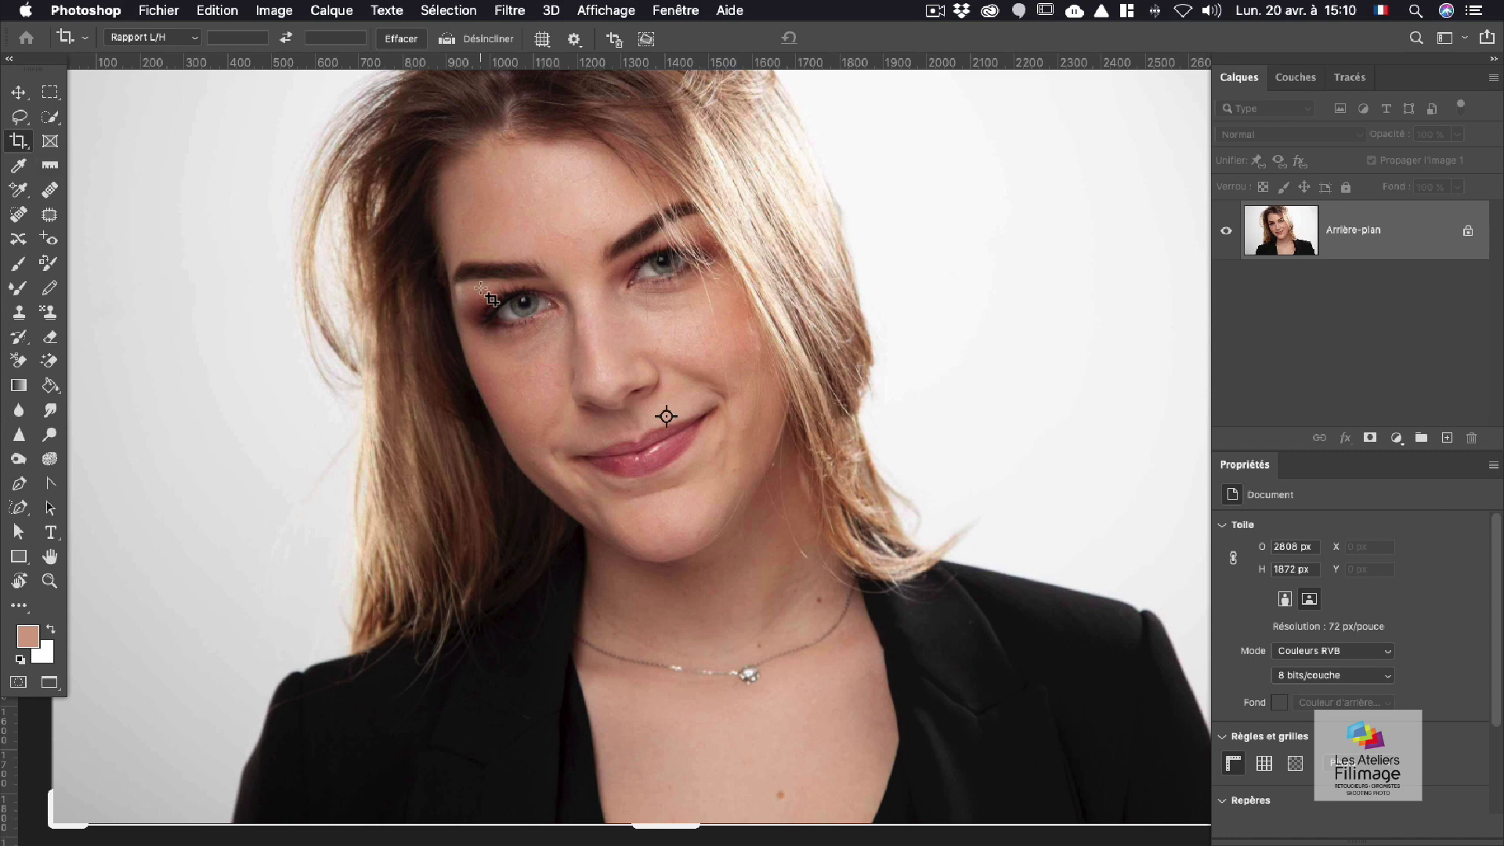
scroll(487, 343, down, 5)
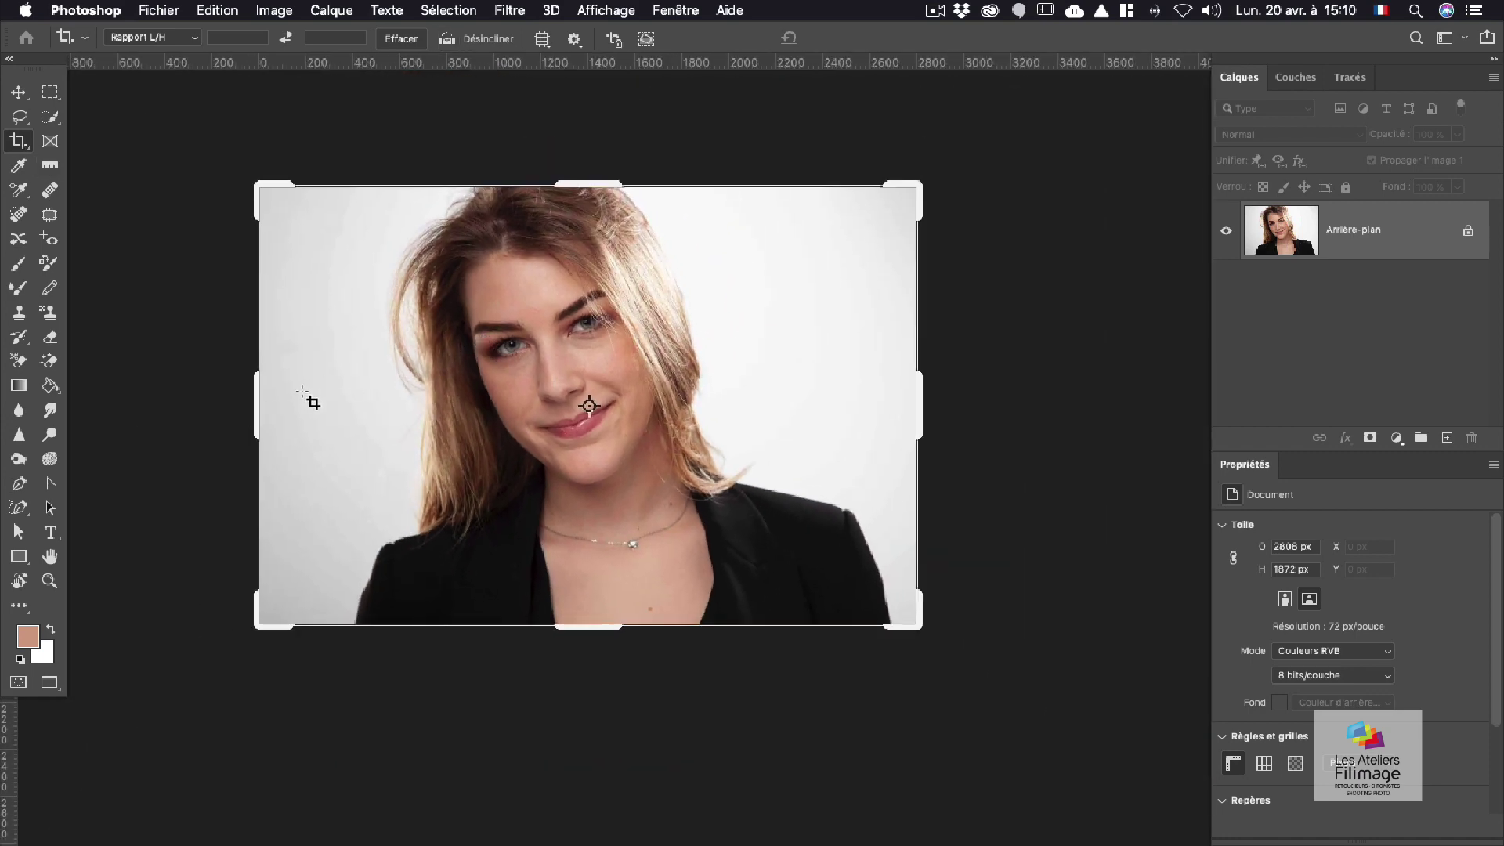
drag(261, 396, 323, 389)
drag(860, 397, 766, 397)
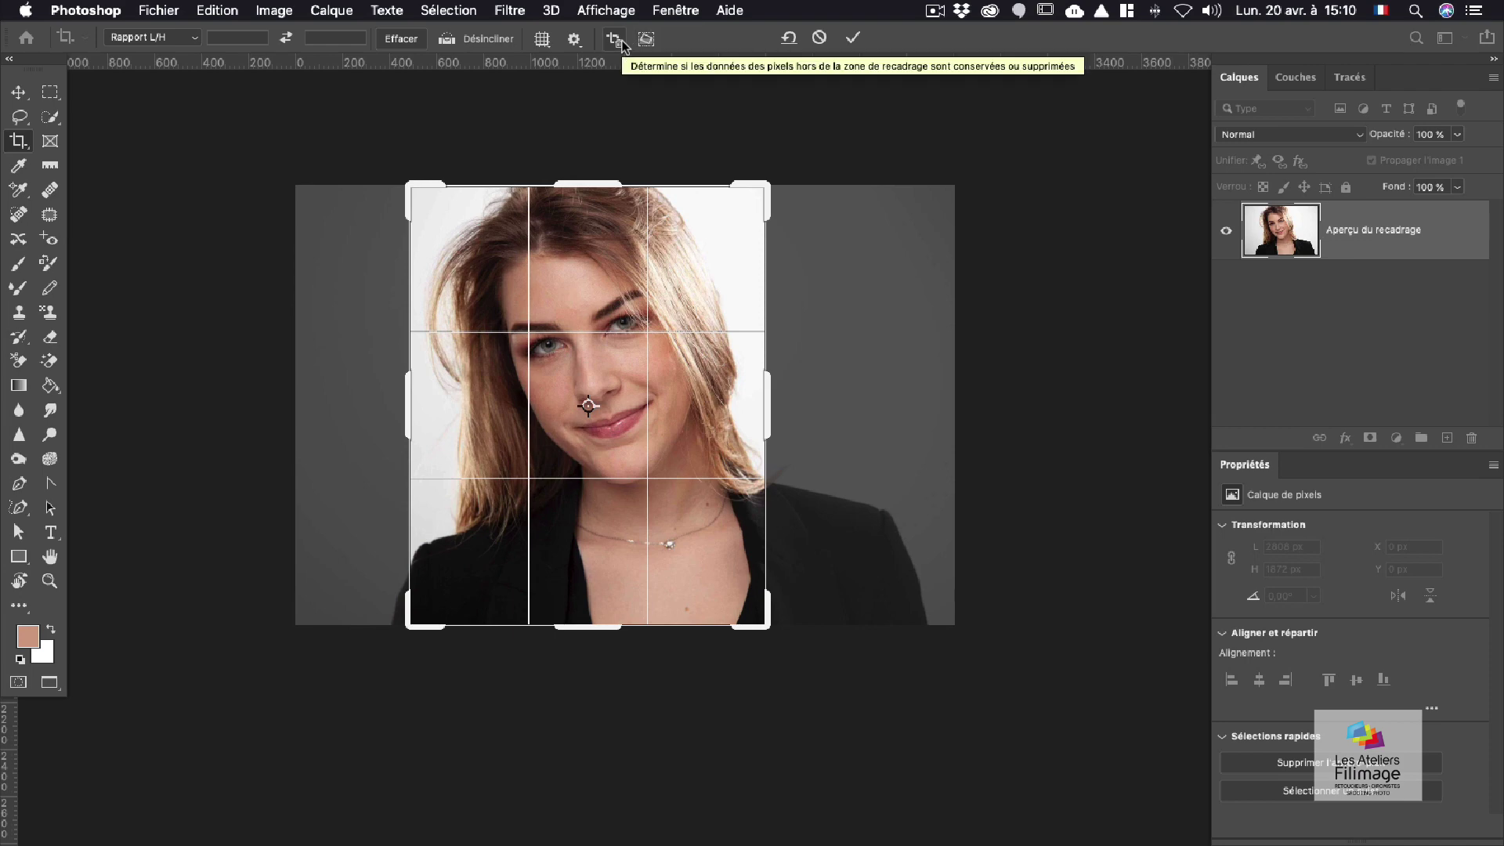
key(Escape)
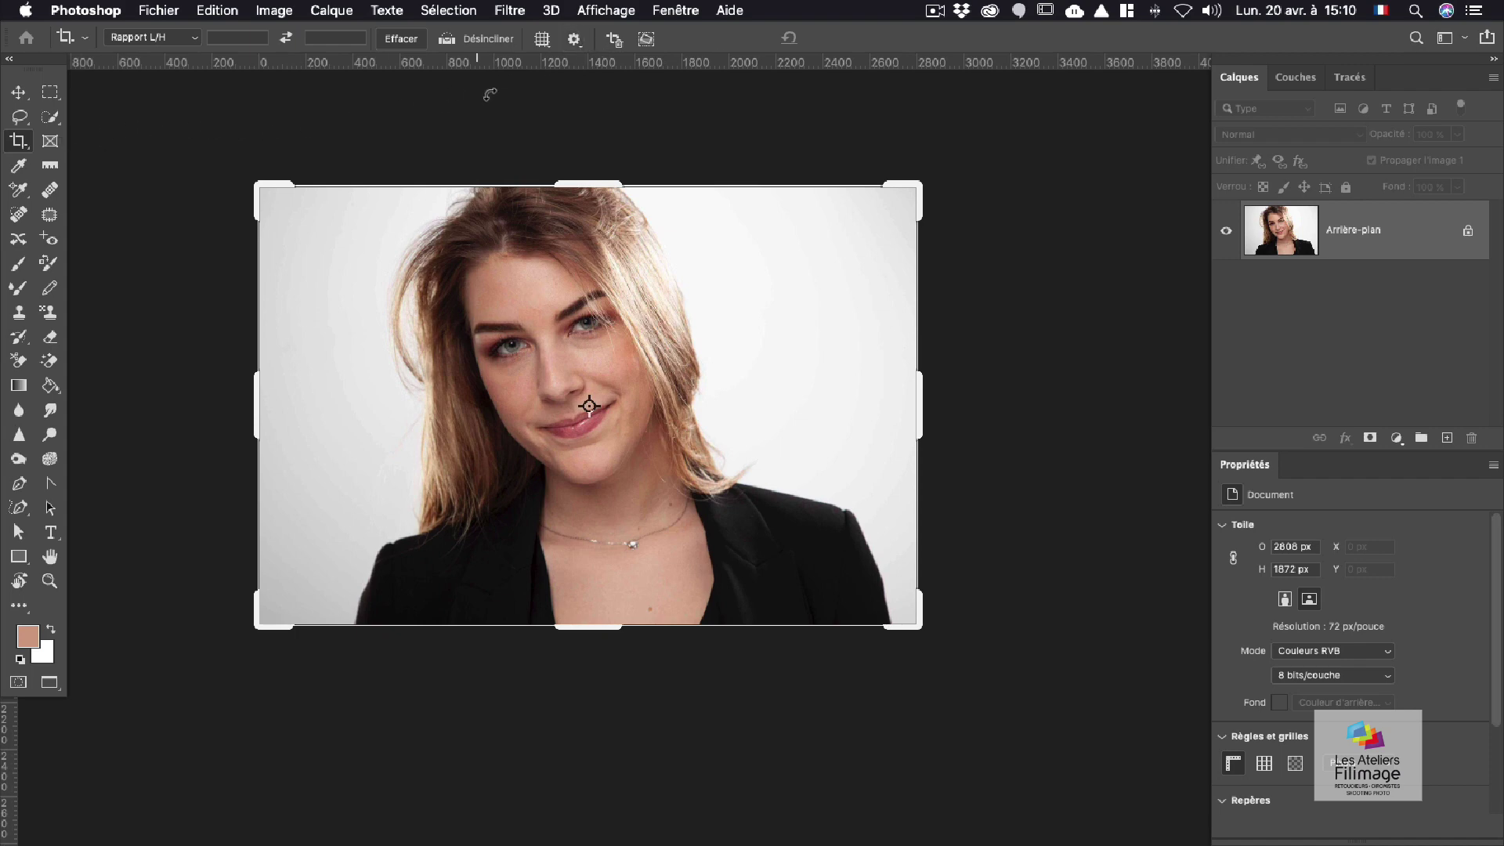
Step: Examine the Crop tool's display options and its setting for deleting cropped pixels
click(578, 42)
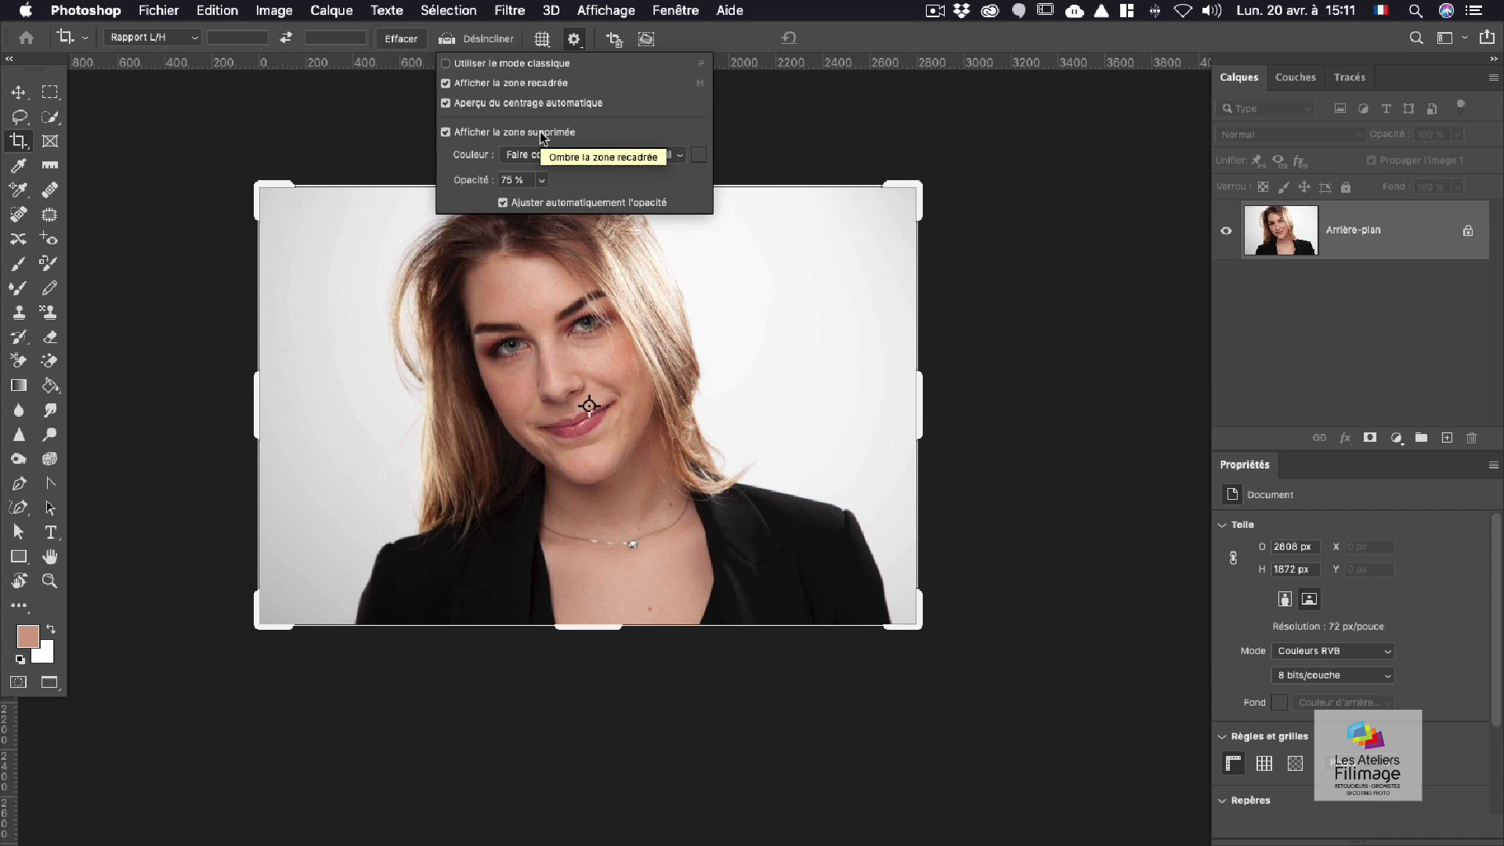
click(574, 40)
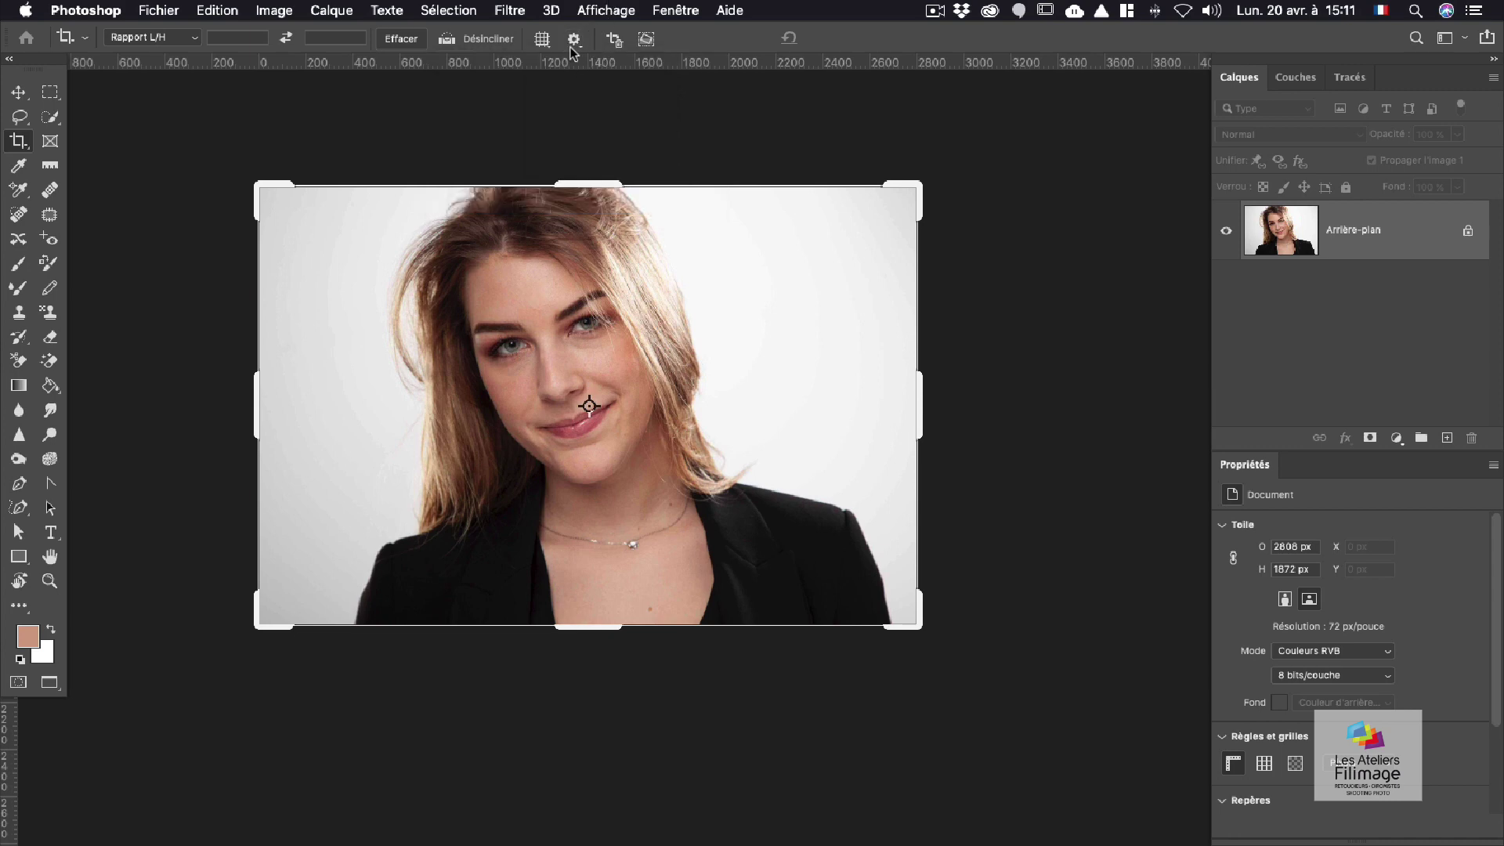
click(617, 46)
Step: Try cropping the photo to a narrower portrait format by trimming the background and jacket on both sides
drag(257, 403, 314, 398)
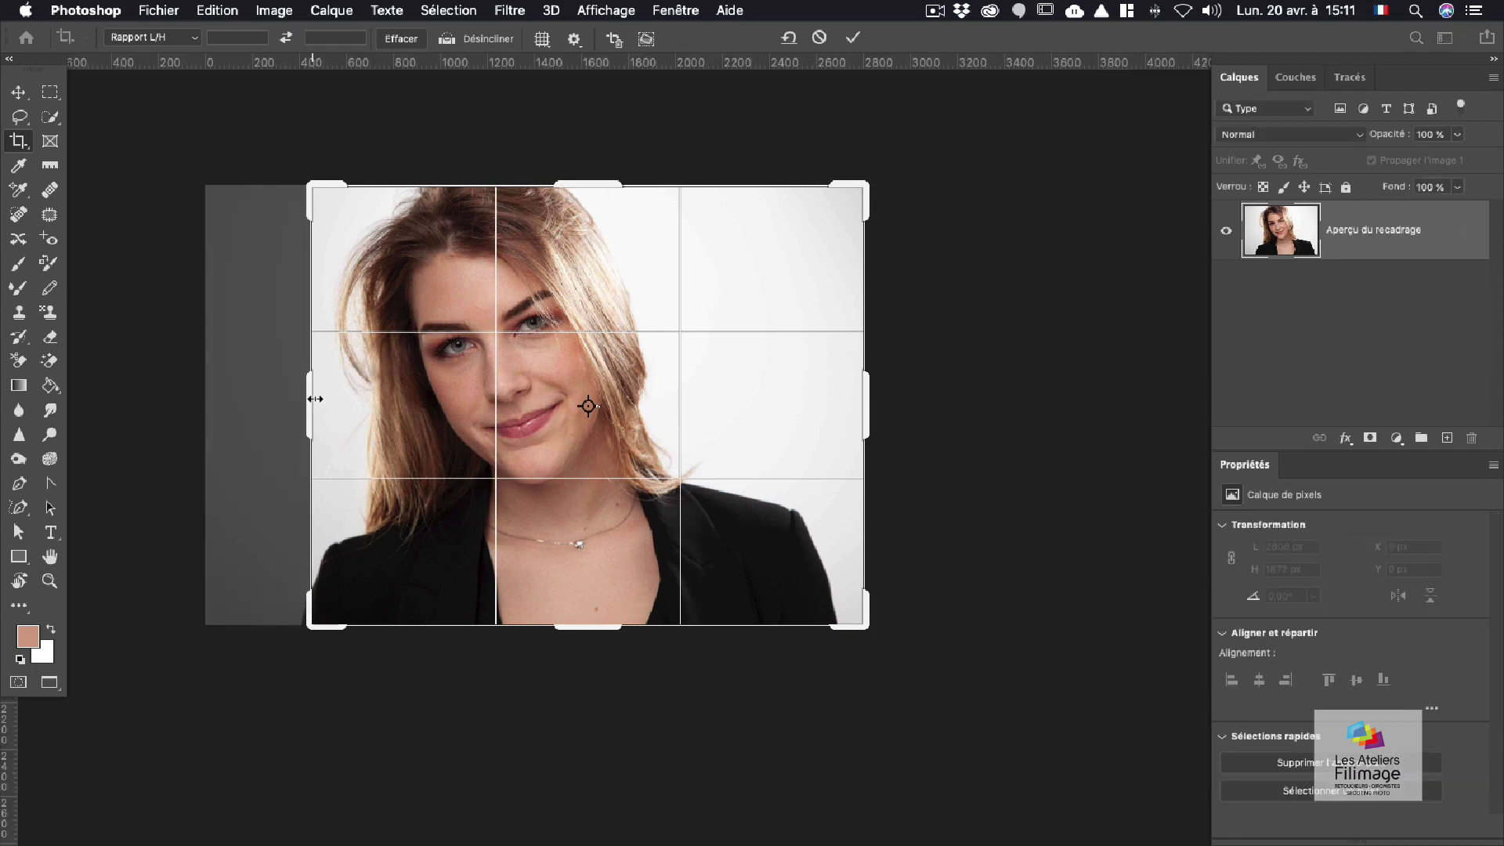
drag(862, 395, 773, 399)
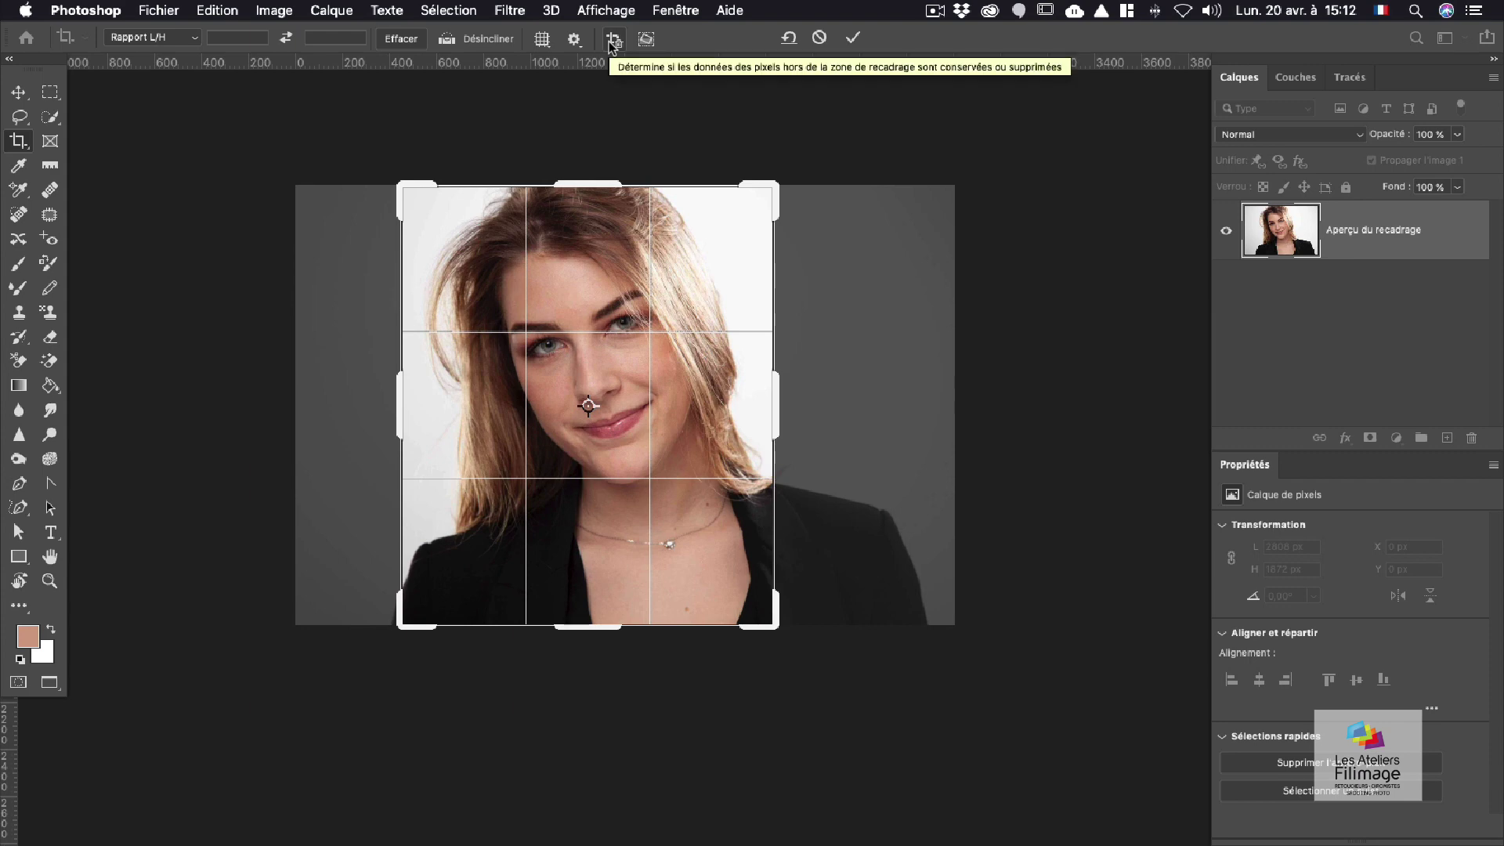
click(853, 38)
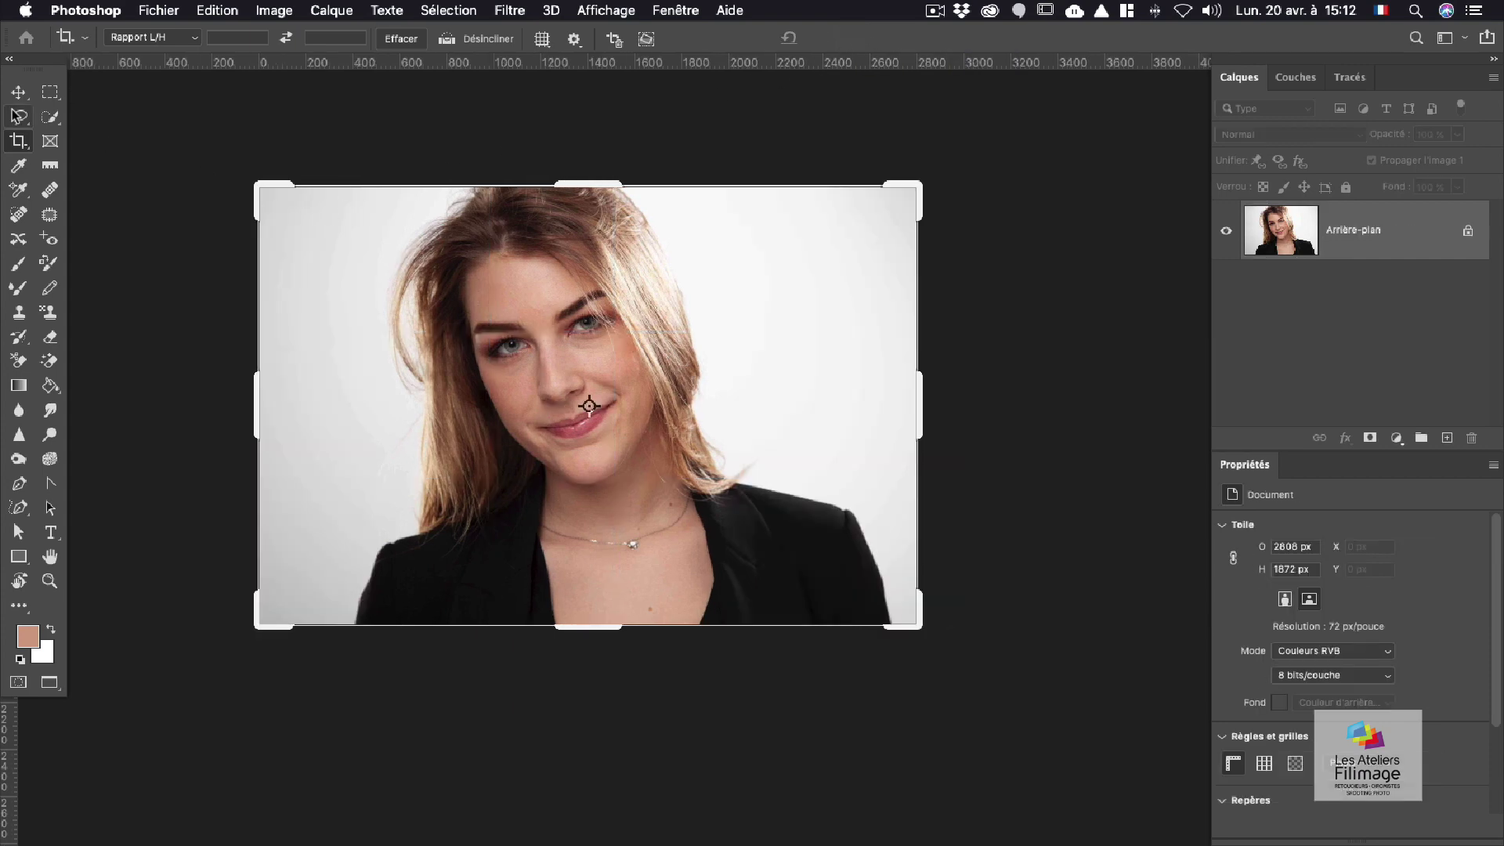
Step: Draw a rectangular image frame of about 1025 by 894 px over the face with the Frame tool, and undo it
click(51, 144)
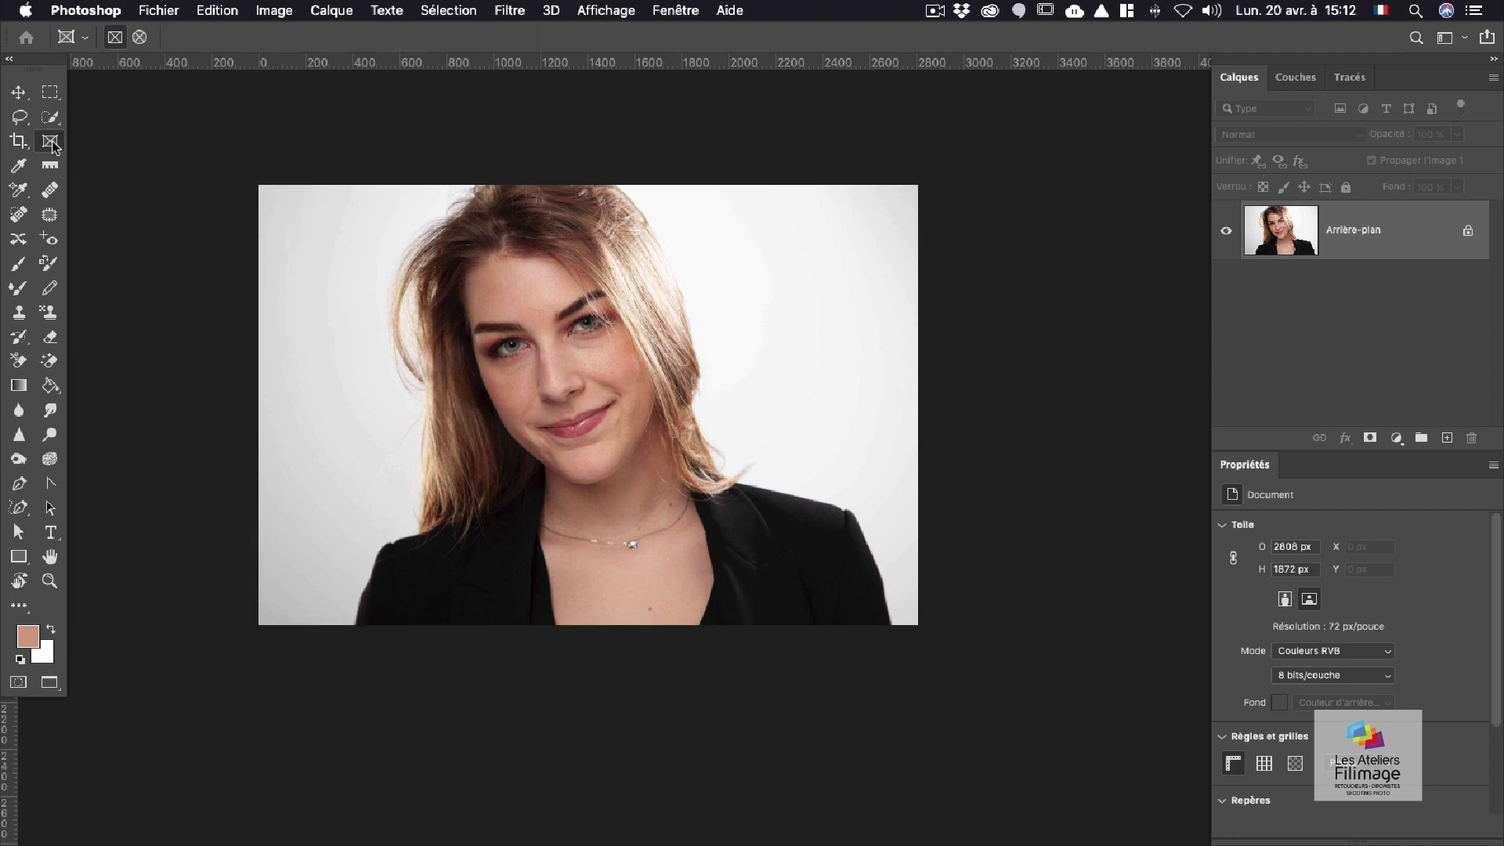
drag(362, 249, 603, 459)
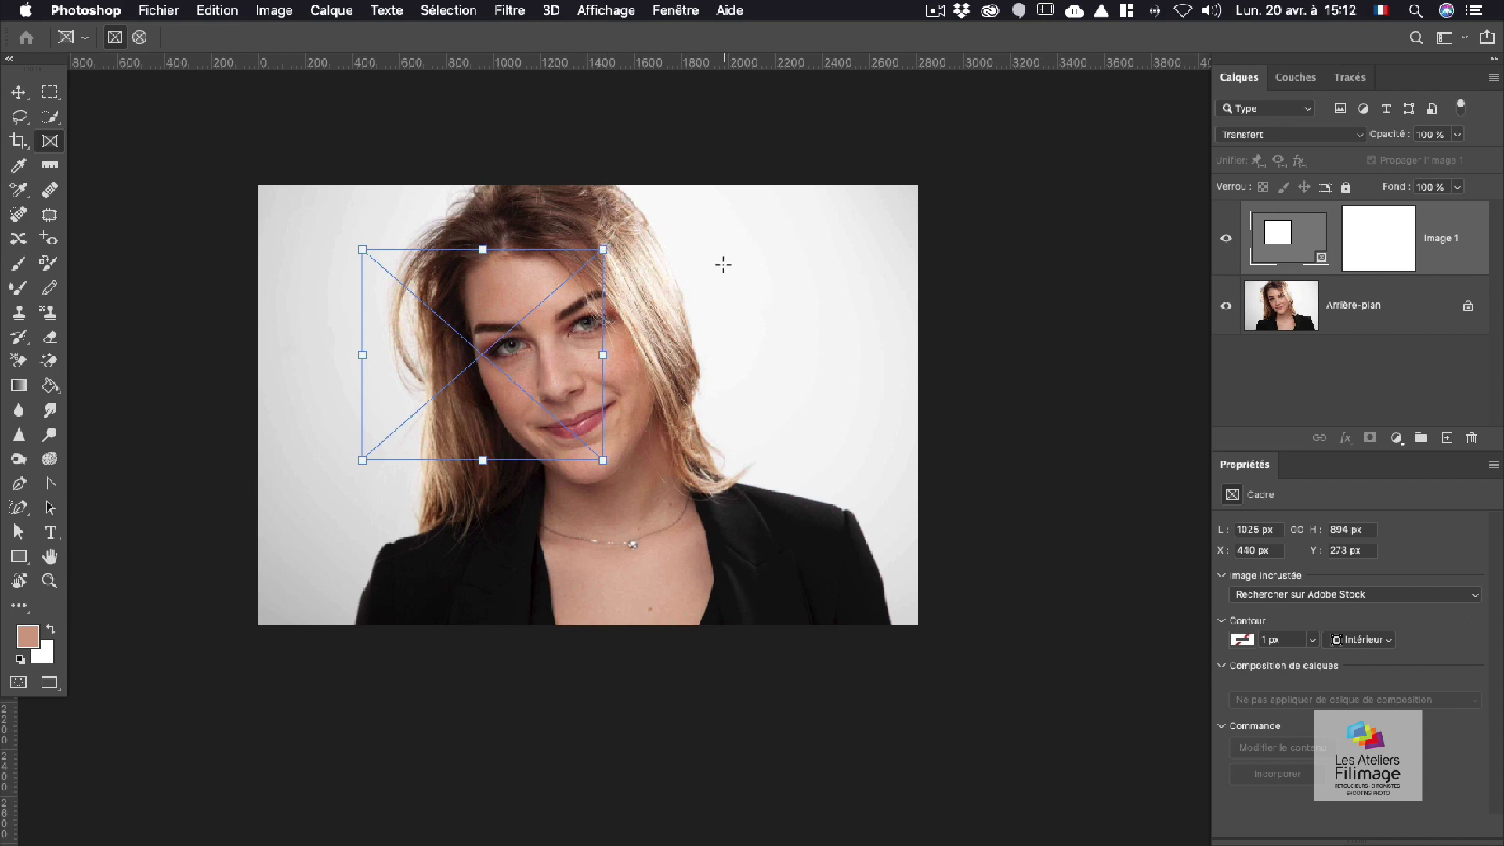
key(super+z)
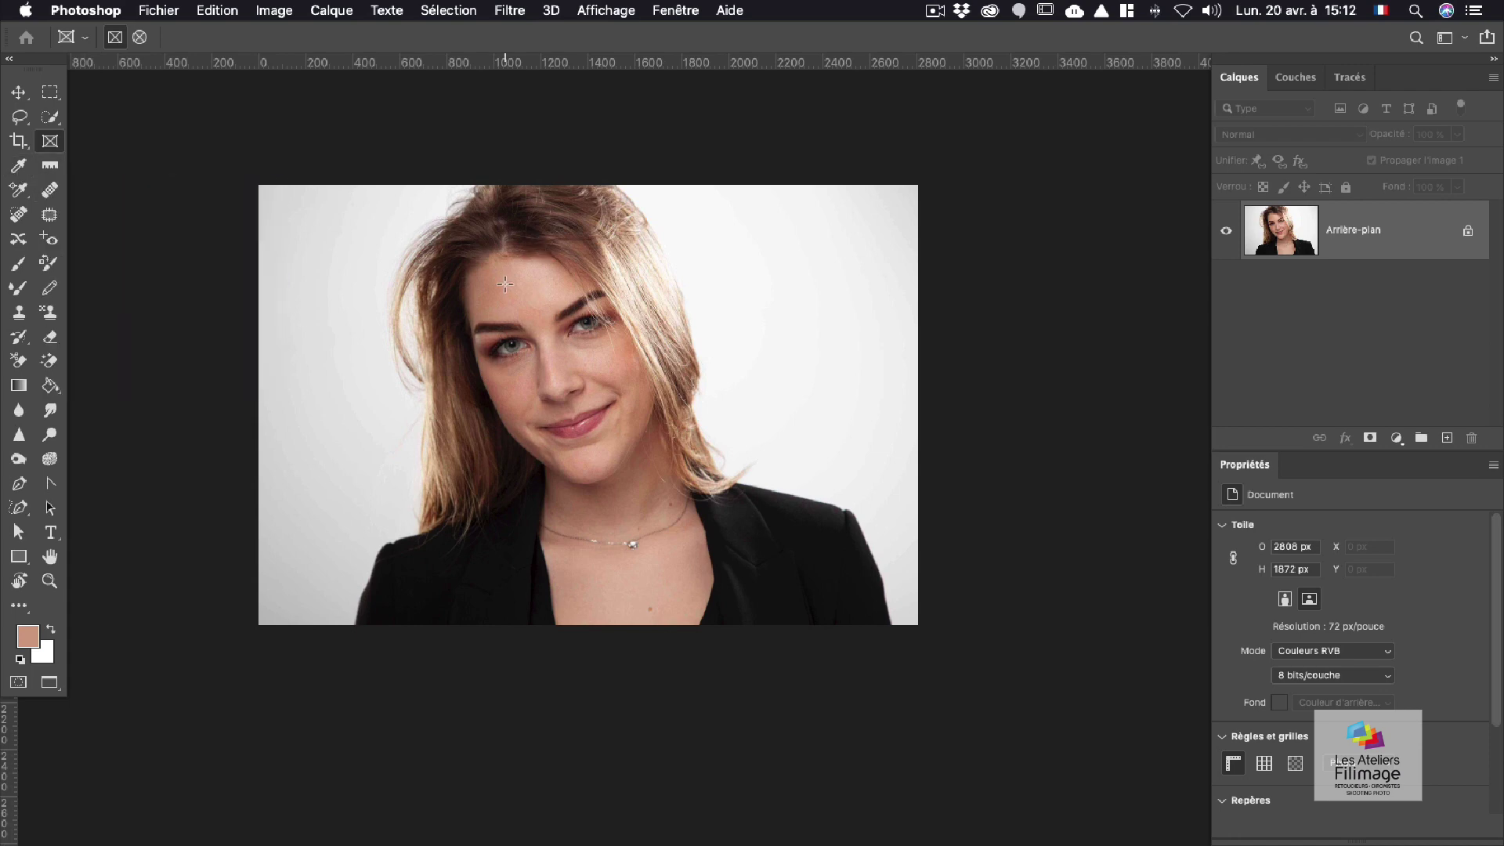
Step: Activate the Eyedropper and the Move tool in turn to examine their options
key(i)
click(17, 167)
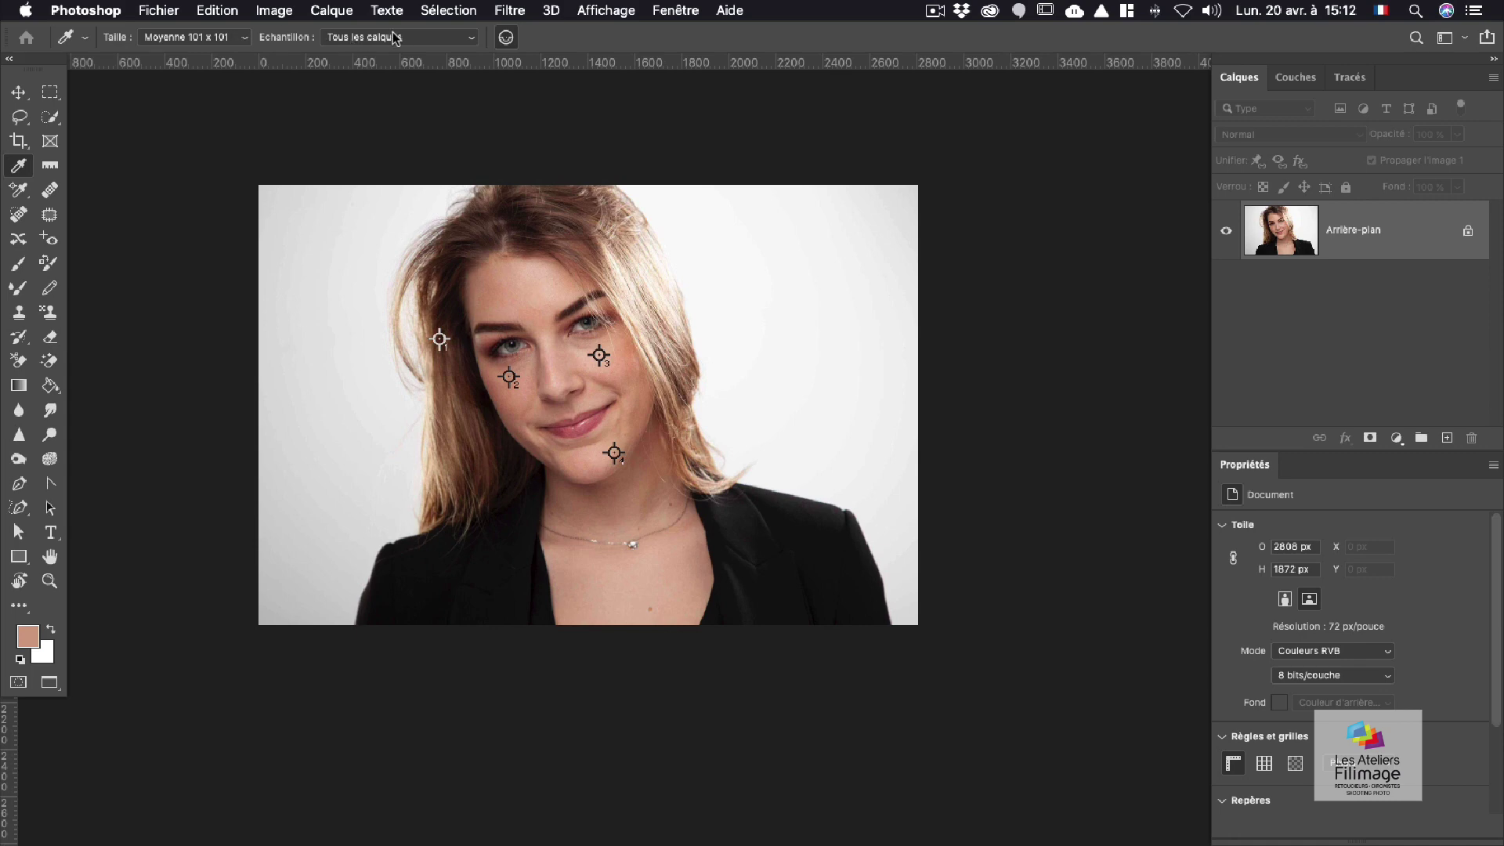
click(20, 94)
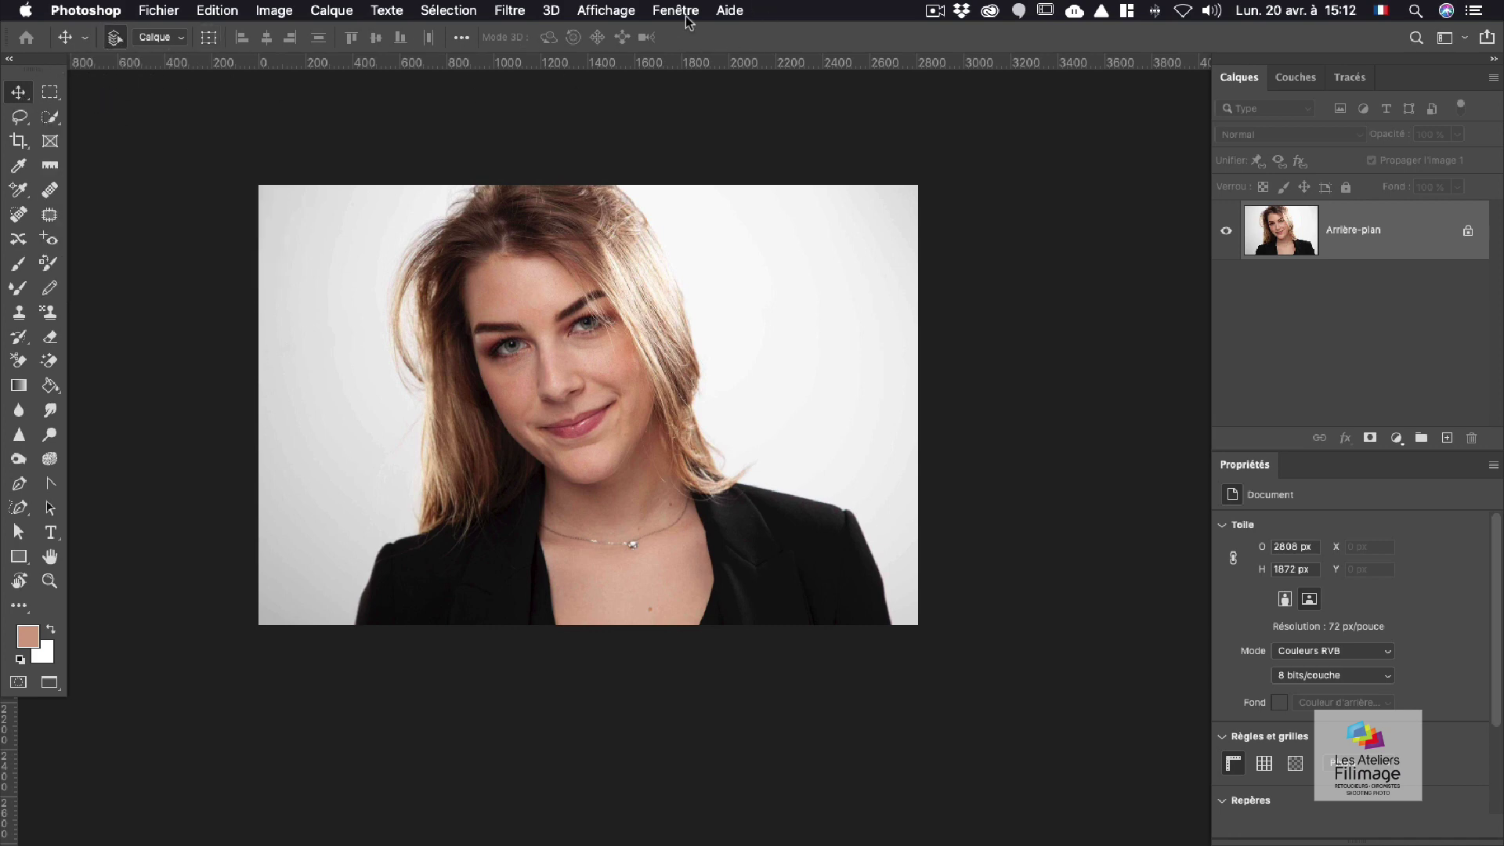
Step: Draw a rectangular selection over the hair and eye, subtract an overlapping rectangle from it, and deselect
click(50, 96)
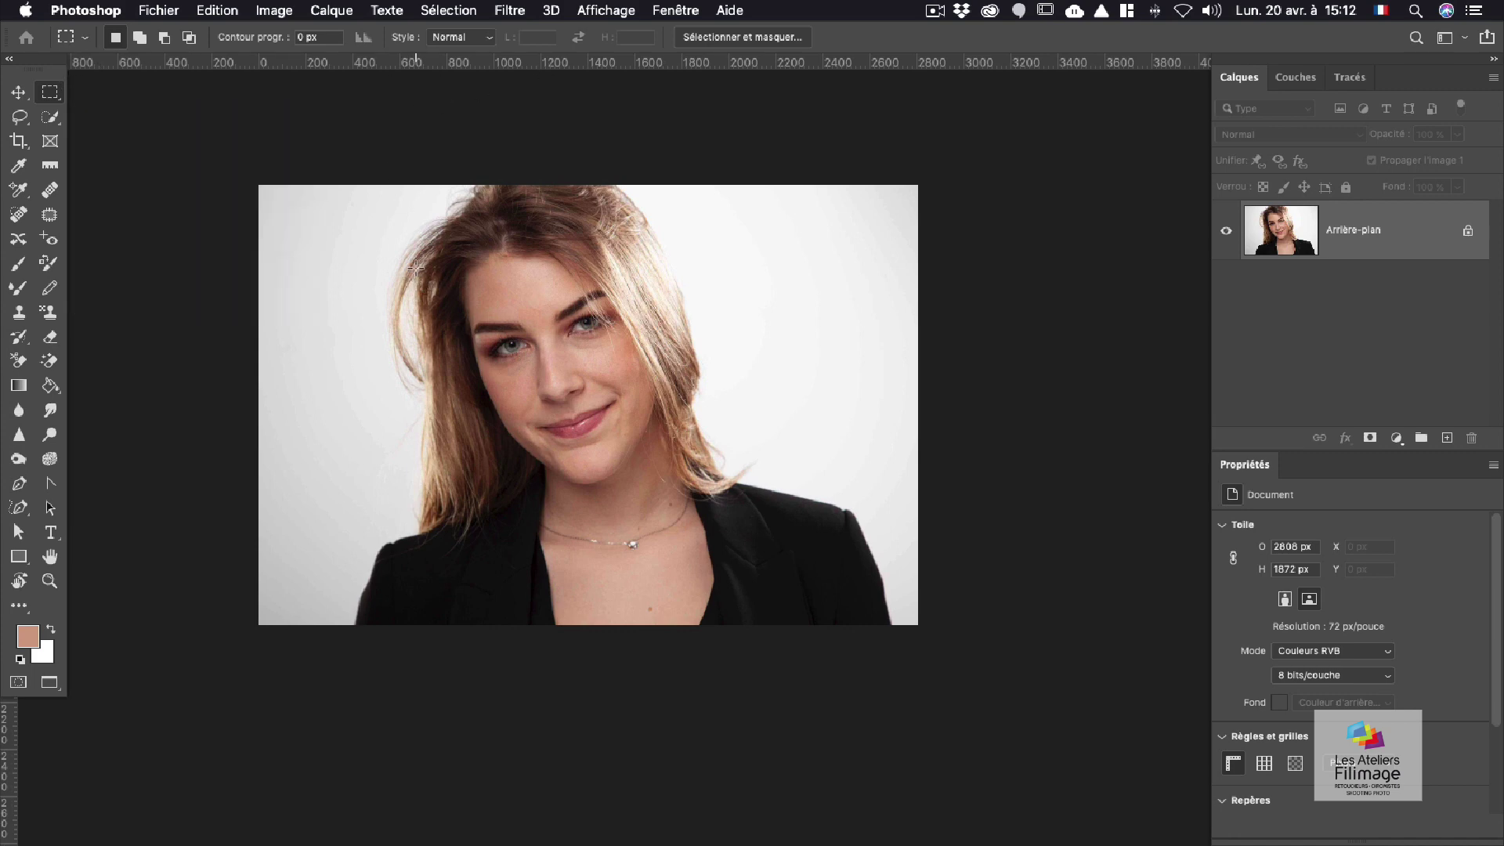
drag(369, 228, 512, 363)
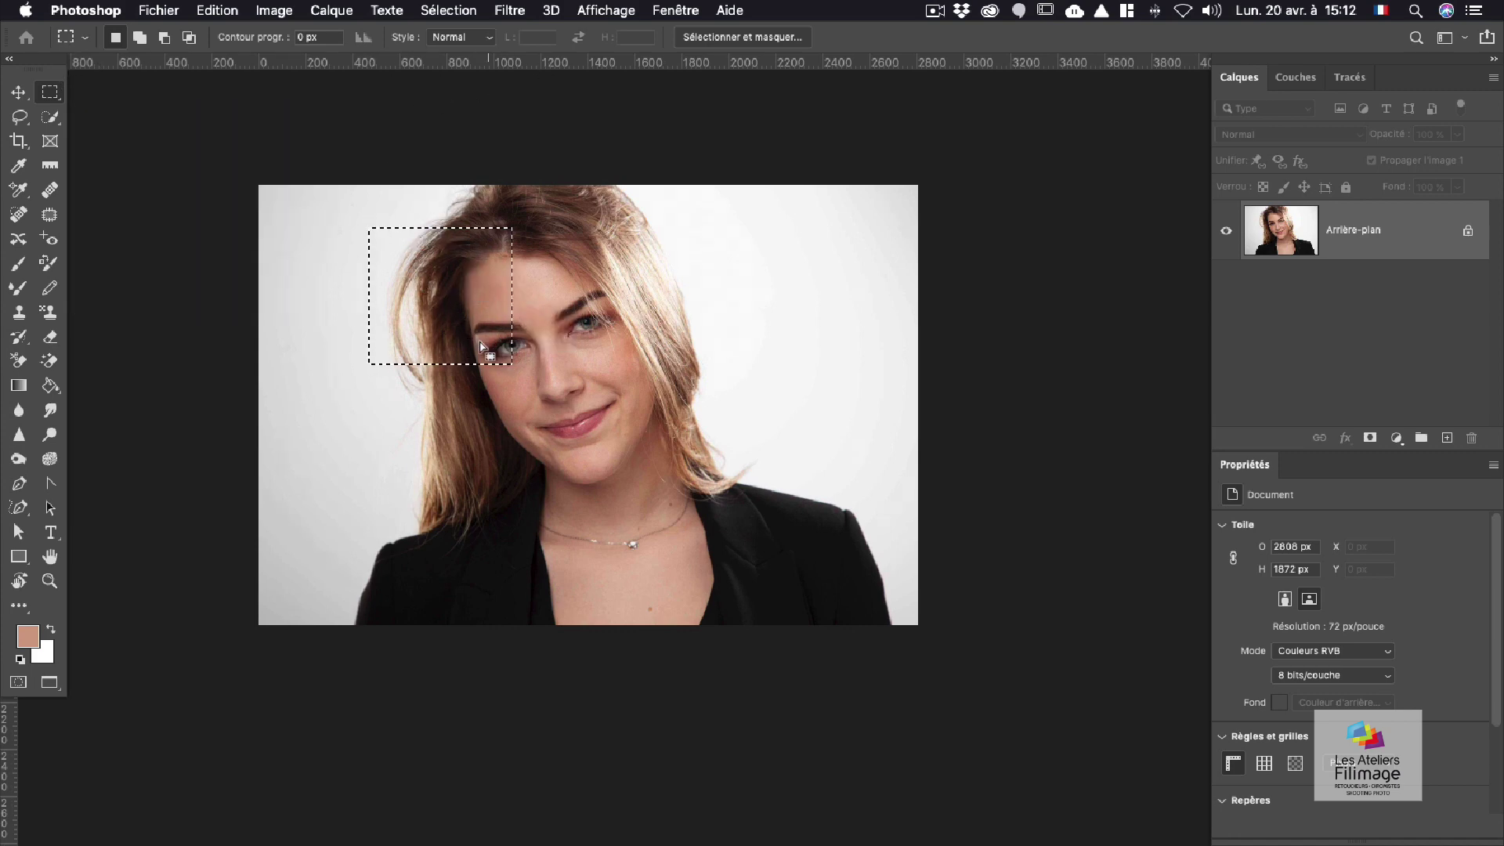
click(164, 37)
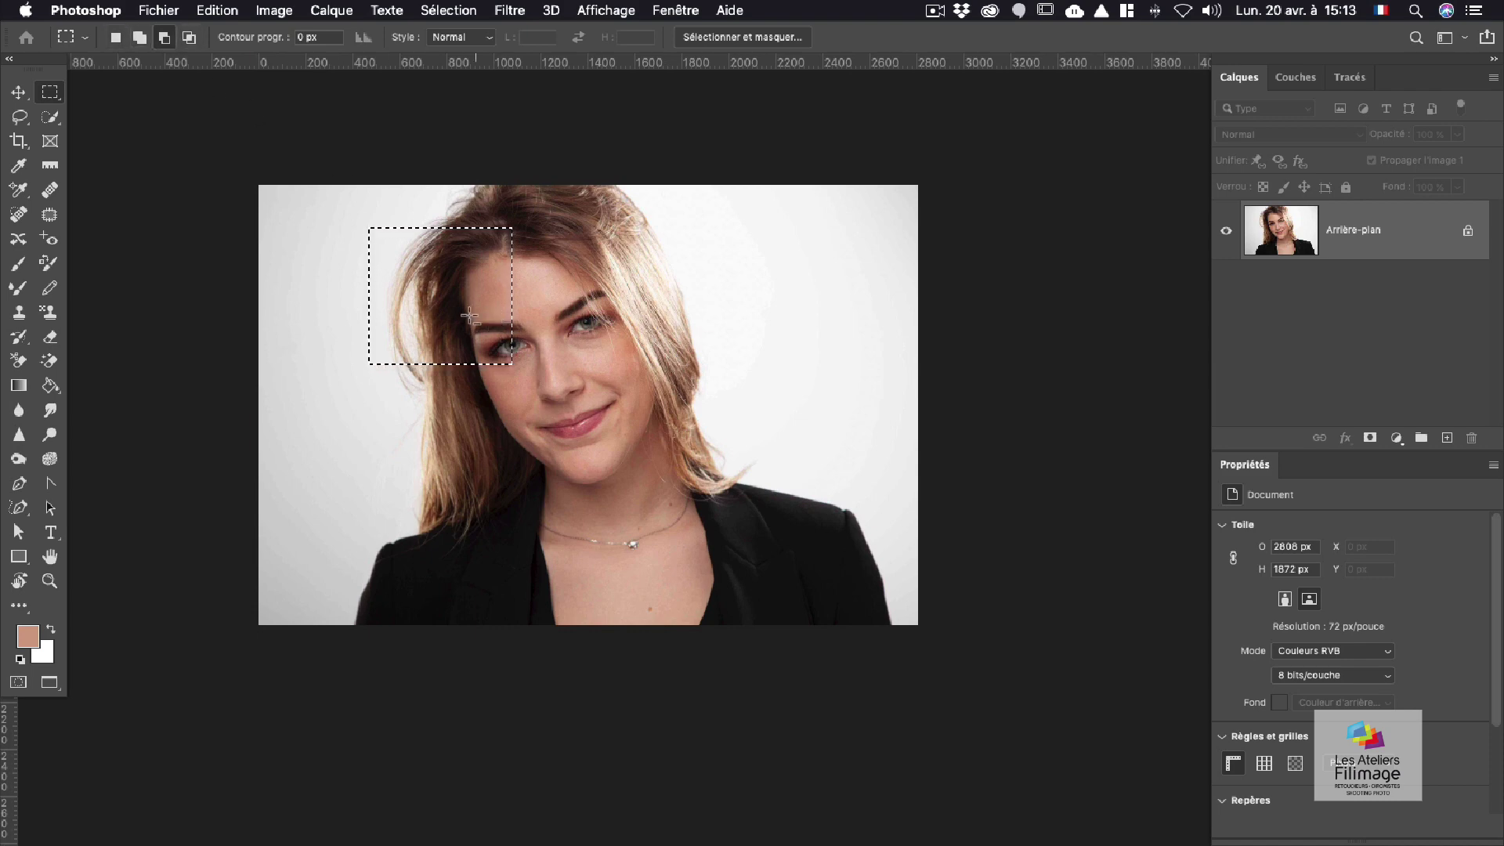
drag(452, 308, 623, 442)
key(super+d)
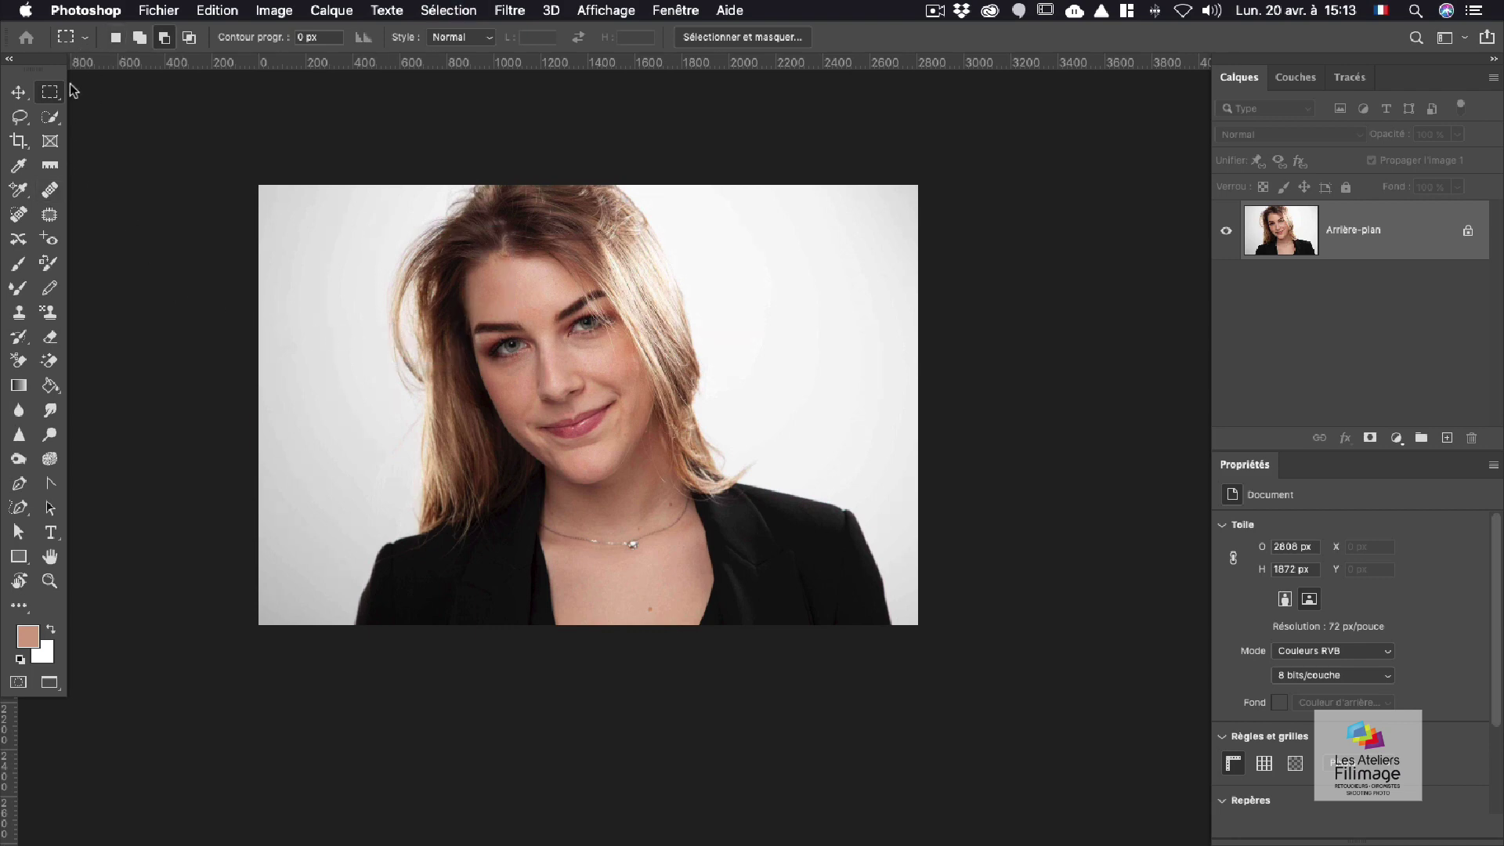
Step: Activate the Ruler tool and examine its measurement line across the eye in a closer view of the face
click(50, 165)
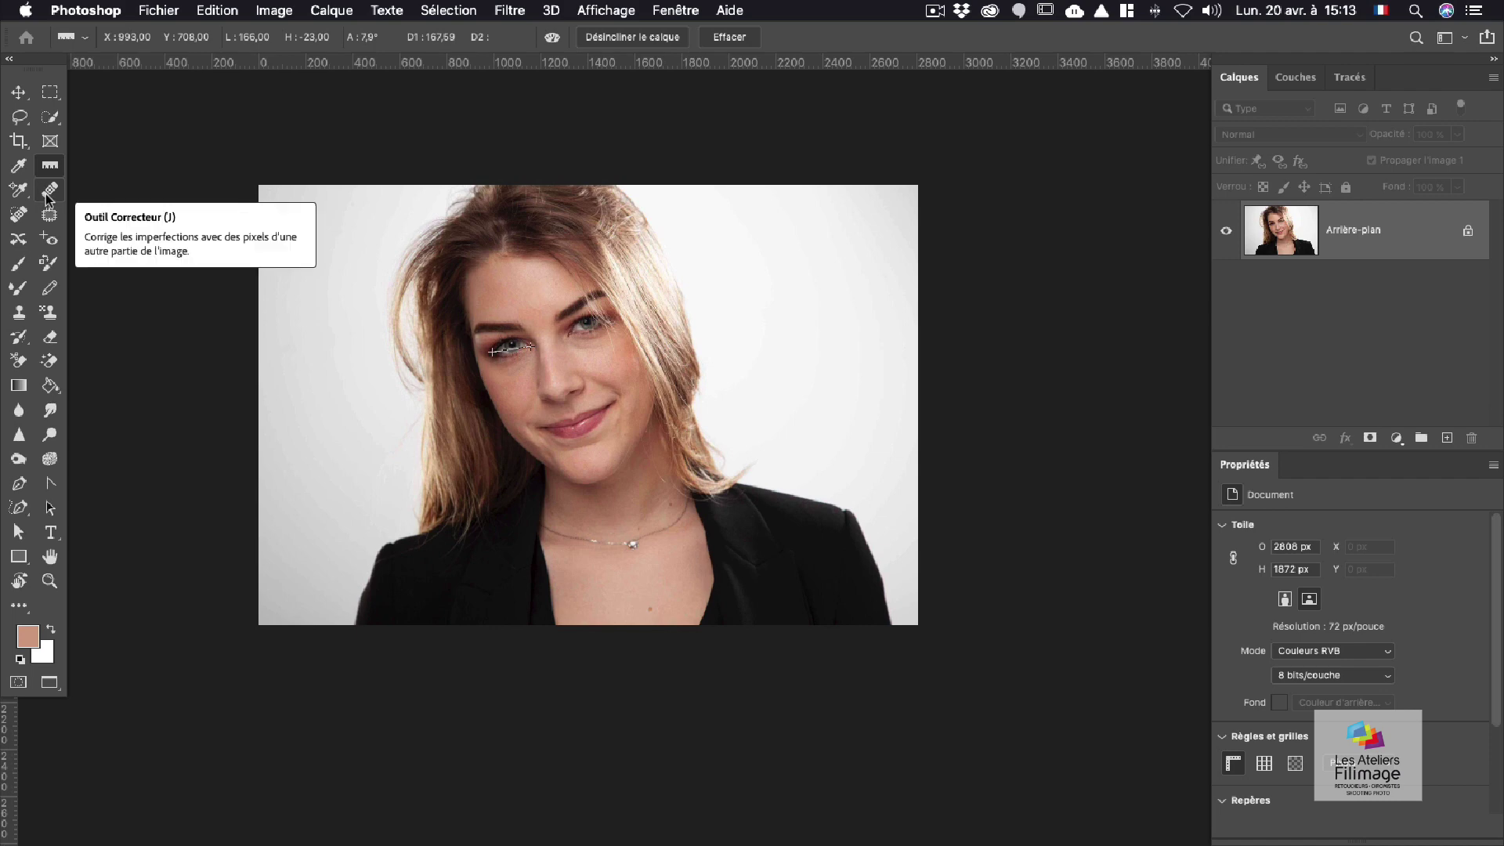
click(517, 284)
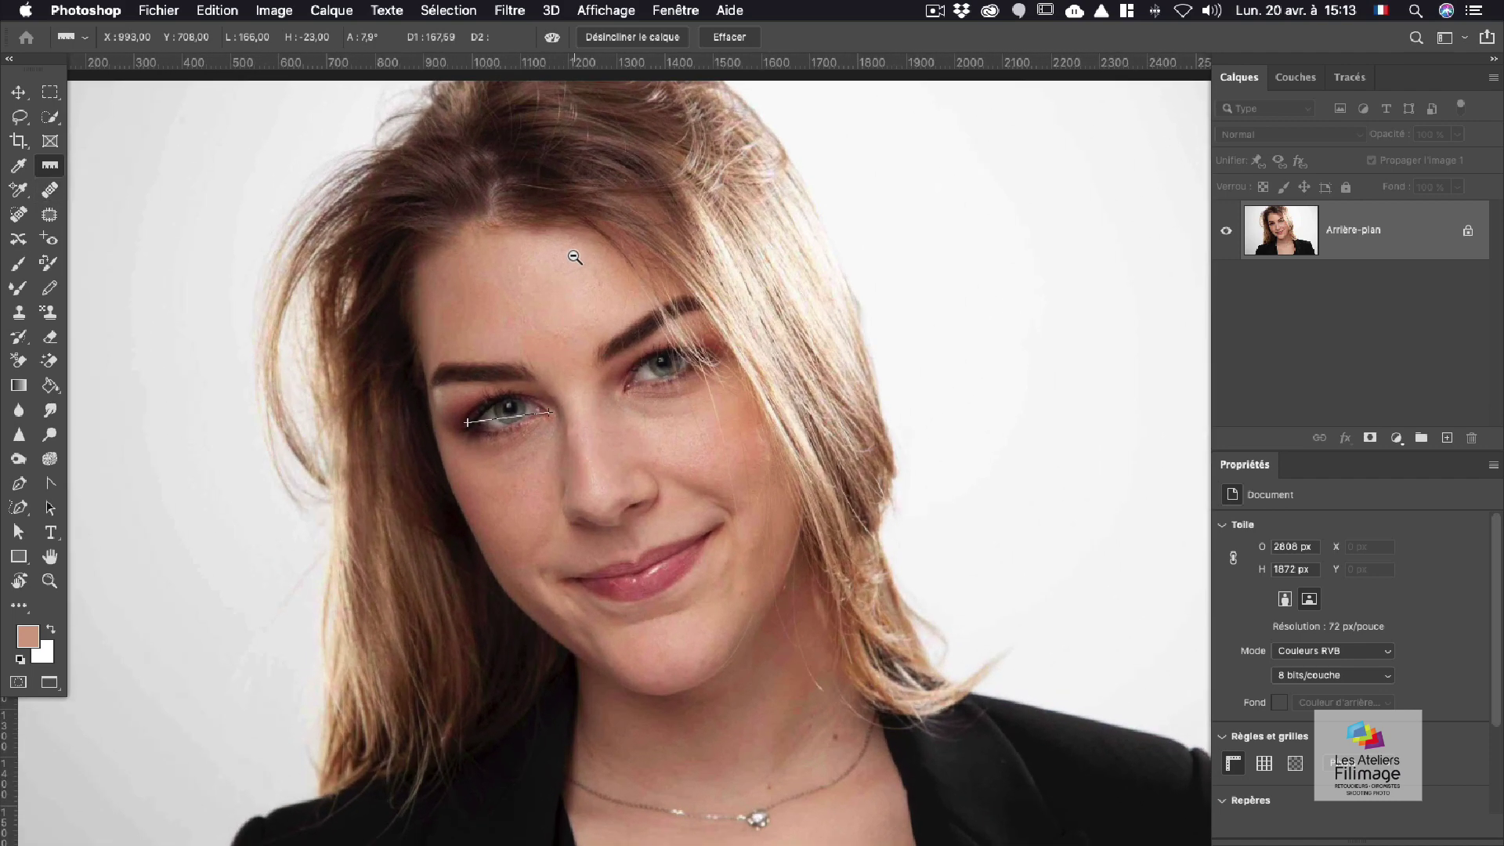
drag(598, 293, 614, 219)
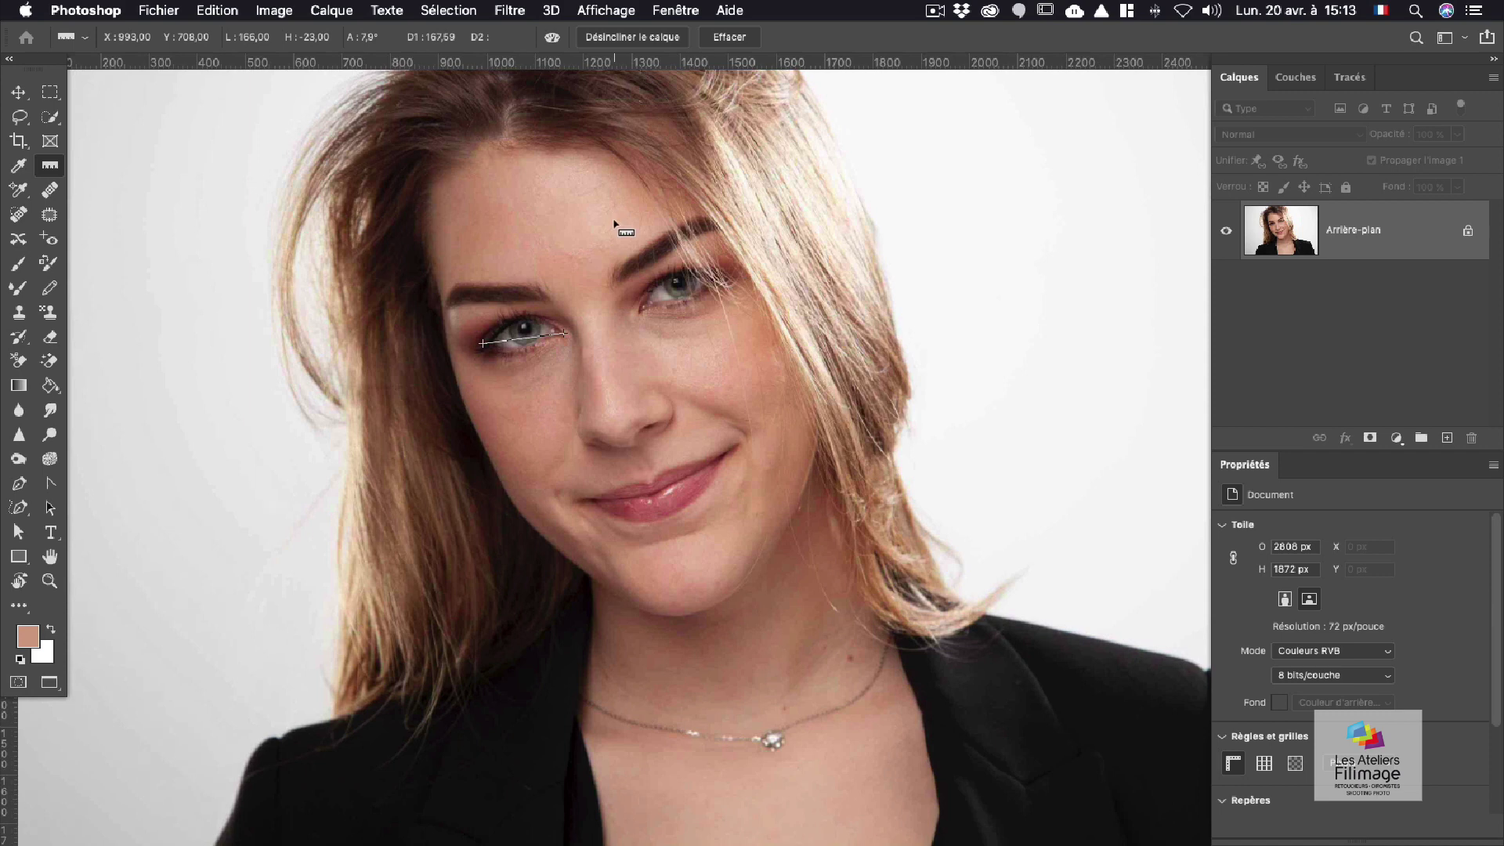
Step: Try the Healing Brush by sampling the inner corner of the eye and painting on the forehead, and undo the stroke
click(49, 190)
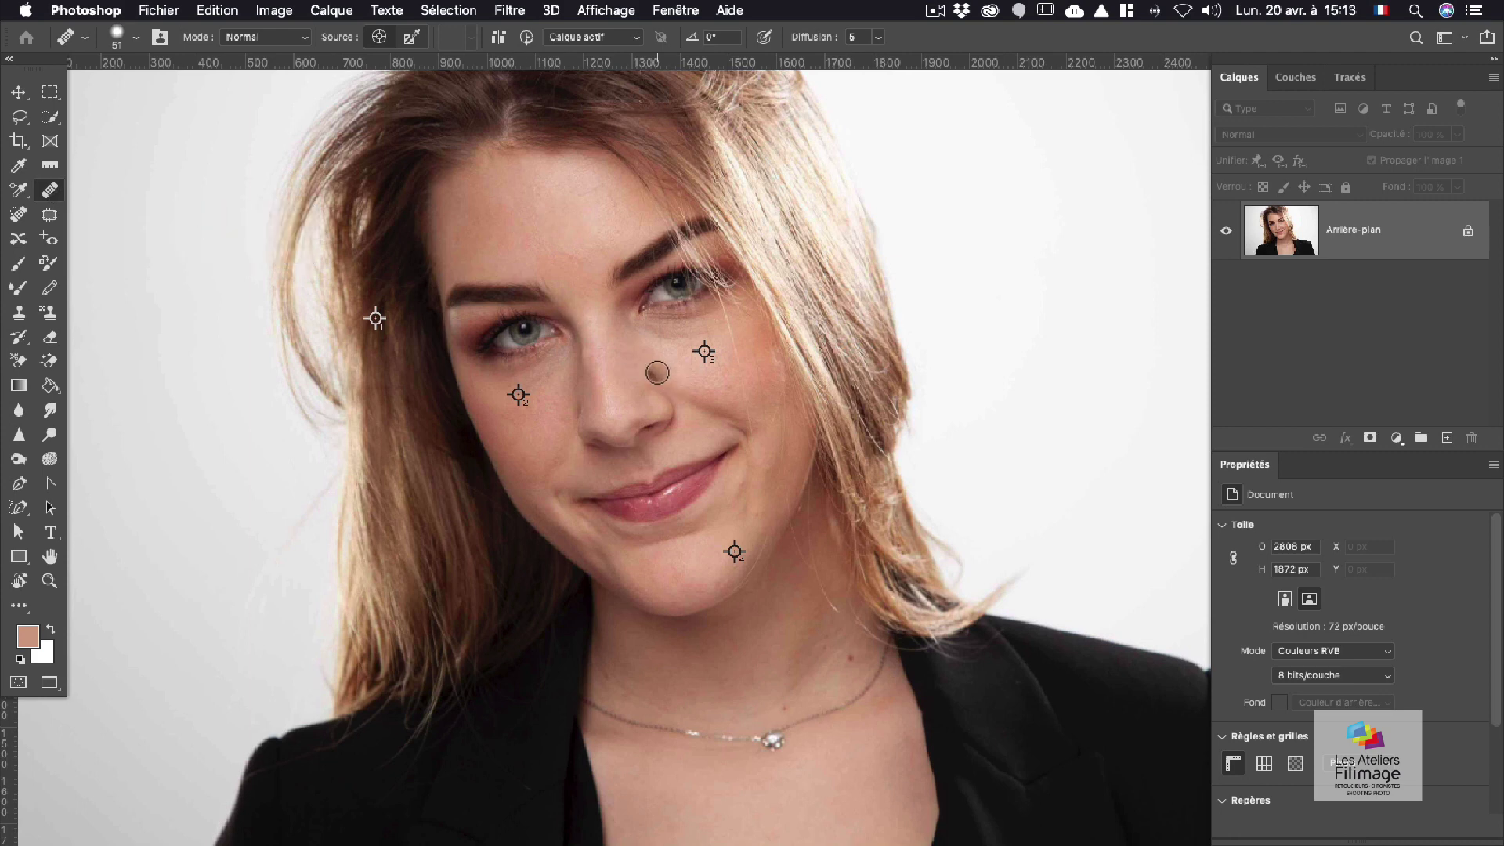
alt+click(563, 333)
mouse_move(560, 202)
mouse_down()
mouse_move(486, 218)
mouse_move(532, 228)
mouse_move(562, 200)
mouse_move(518, 191)
mouse_move(479, 220)
mouse_move(550, 221)
mouse_move(520, 190)
mouse_move(462, 218)
mouse_up()
key(super+z)
alt+click(562, 333)
mouse_move(561, 214)
mouse_down()
mouse_move(498, 212)
mouse_move(499, 227)
mouse_move(568, 210)
mouse_move(486, 200)
mouse_move(479, 236)
mouse_move(575, 206)
mouse_move(491, 207)
mouse_move(536, 241)
mouse_move(550, 202)
mouse_move(468, 217)
mouse_move(531, 241)
mouse_move(569, 223)
mouse_move(506, 239)
mouse_up()
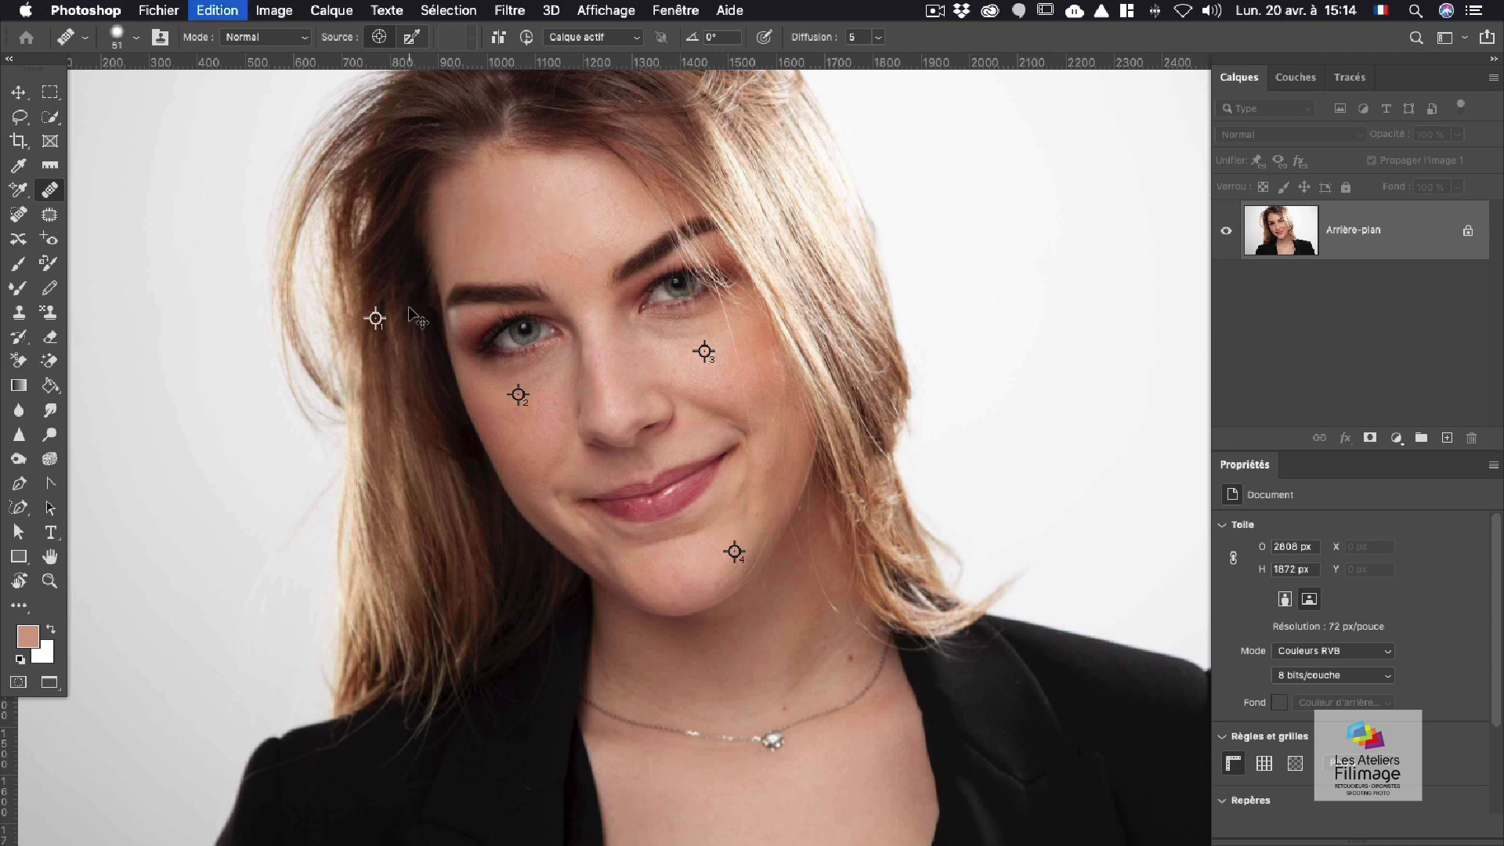
Step: Remove two small blemishes in the middle of the forehead with the Spot Healing Brush
click(580, 255)
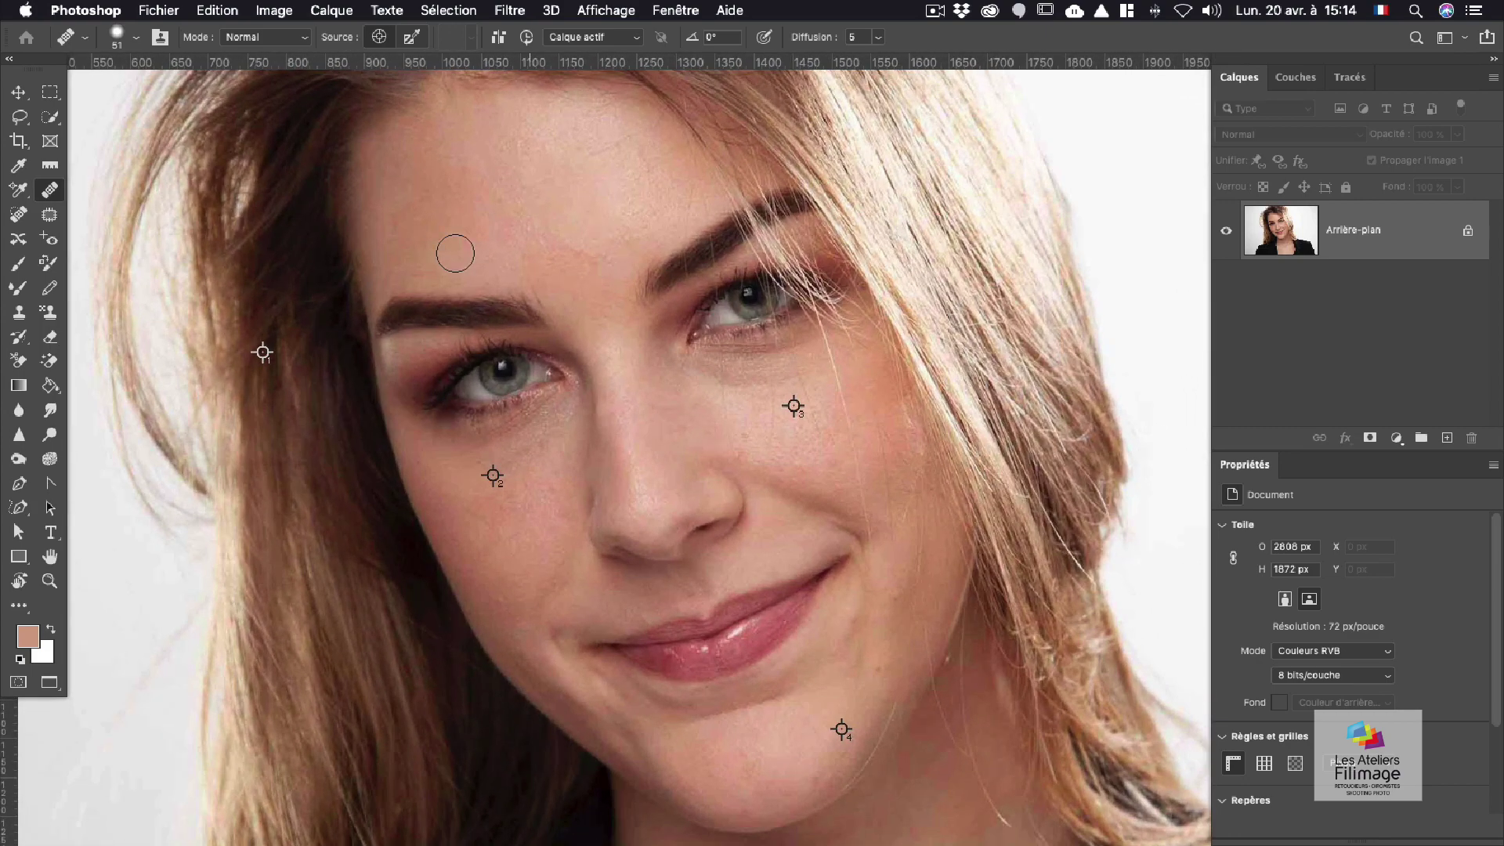
click(20, 217)
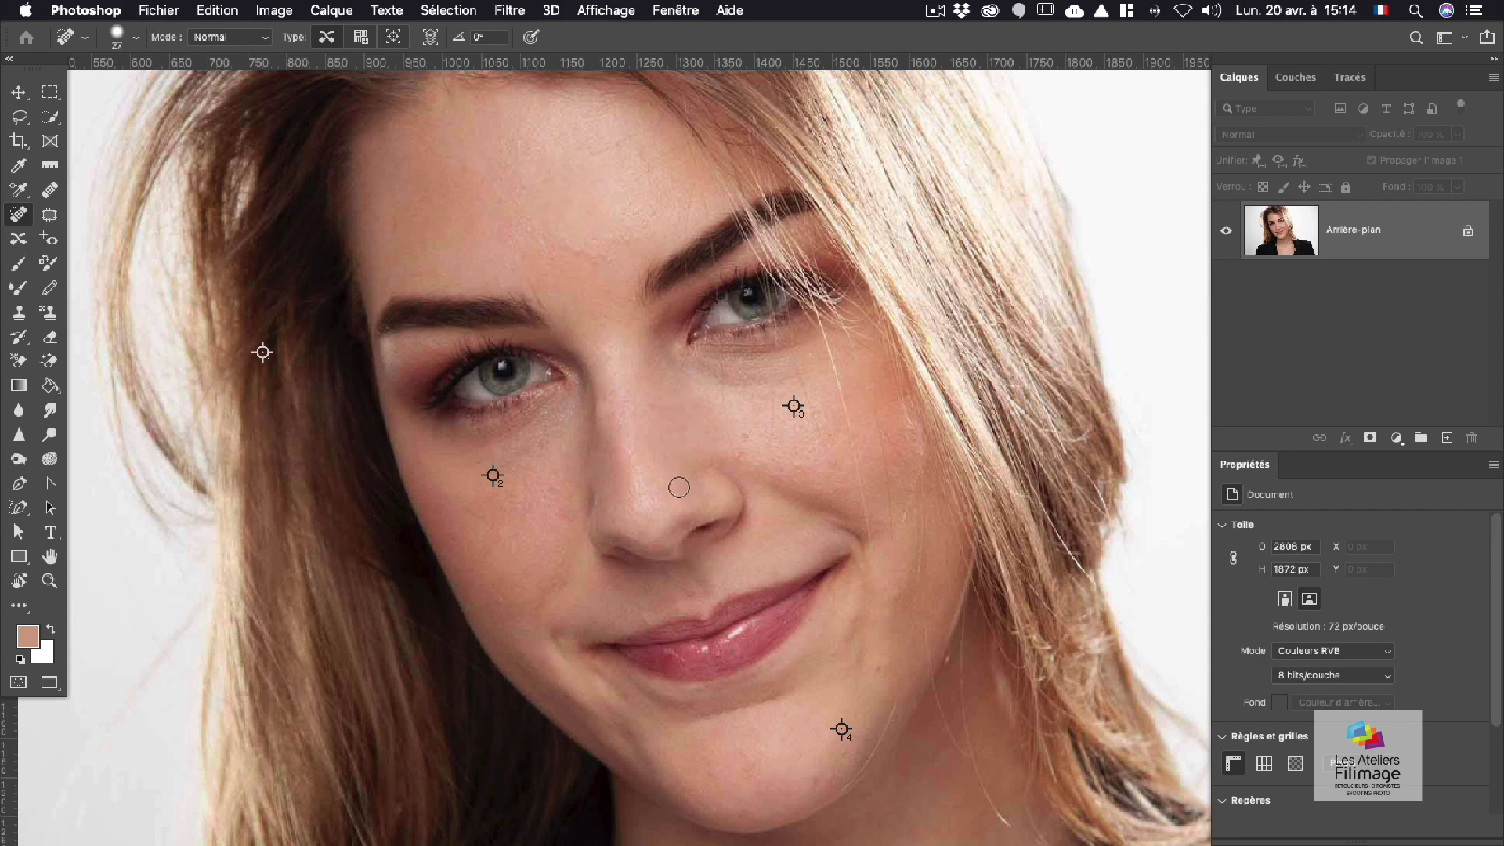
click(502, 181)
click(500, 200)
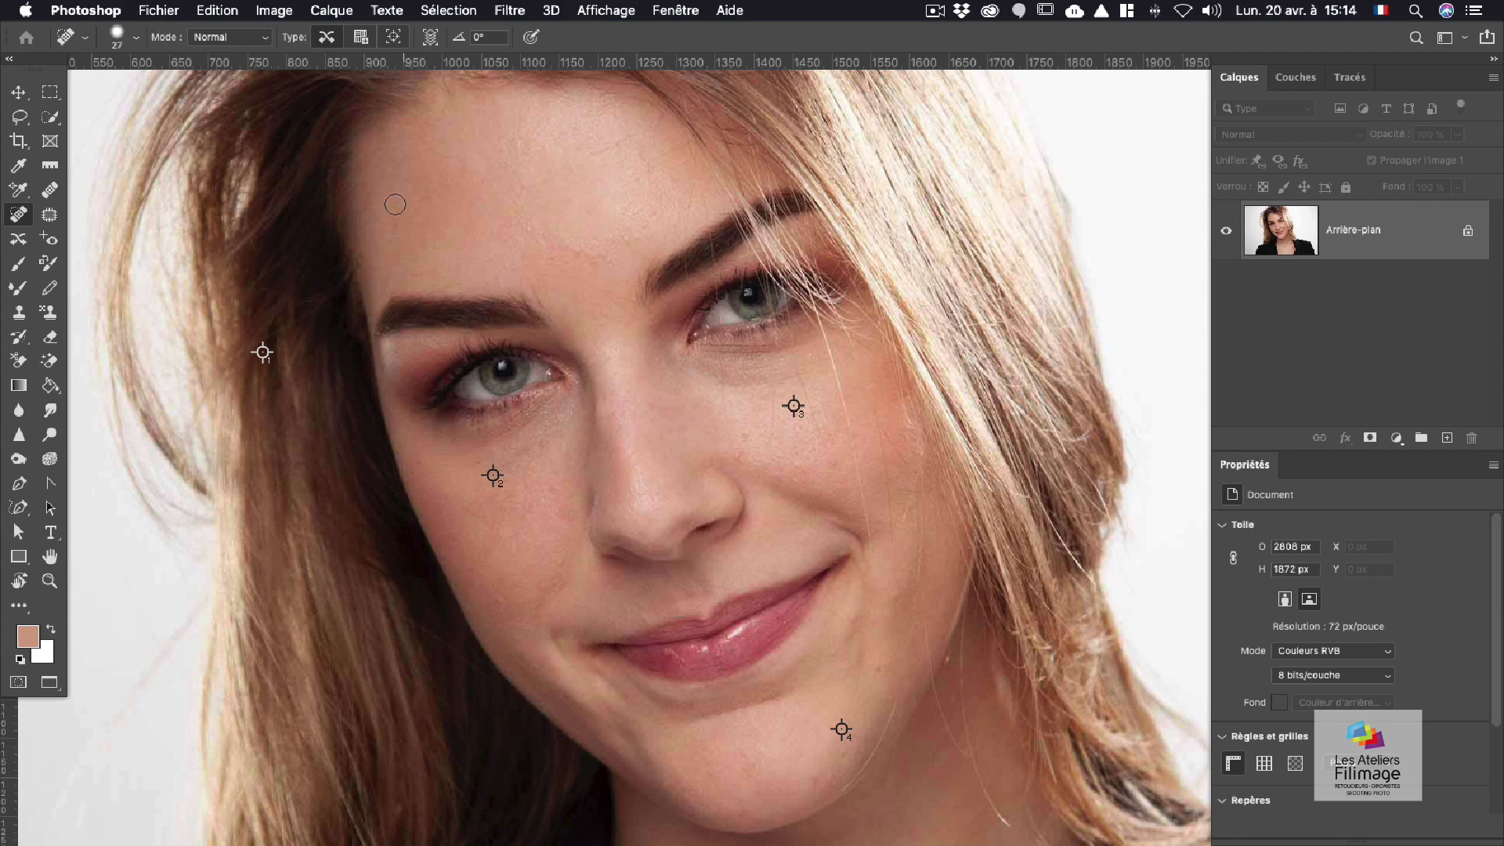
Step: Patch an area of the upper forehead with the Patch tool in Normale mode, and deselect
click(49, 219)
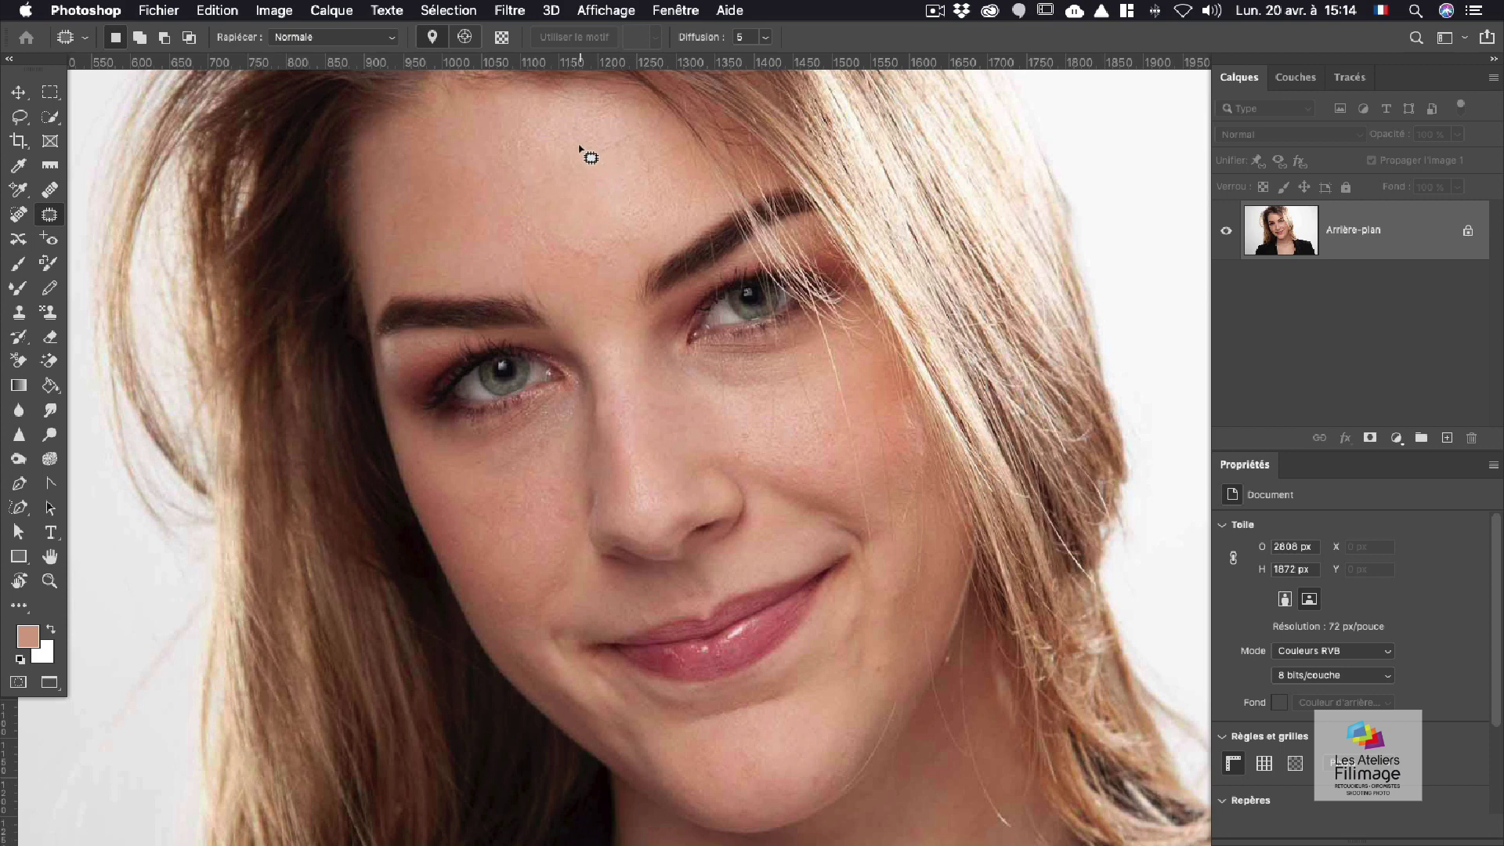
mouse_move(565, 142)
mouse_down()
mouse_move(517, 217)
mouse_move(544, 253)
mouse_move(649, 248)
mouse_move(658, 201)
mouse_move(625, 147)
mouse_move(586, 137)
mouse_move(435, 191)
mouse_up()
key(super+d)
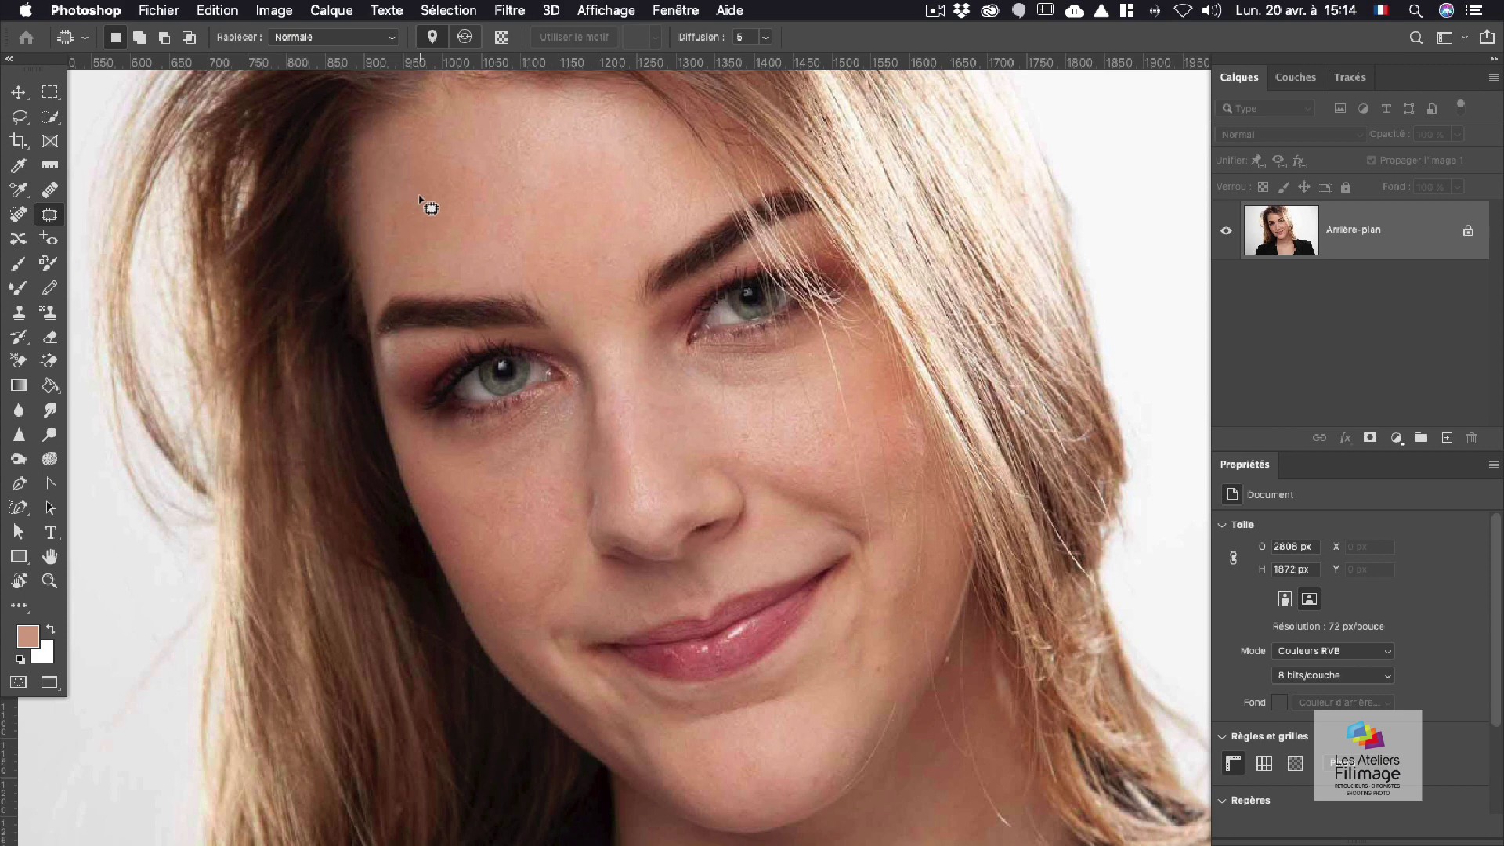
Step: Try a Brush stroke across the forehead at 45 px with 100 % hardness, and undo it
click(20, 266)
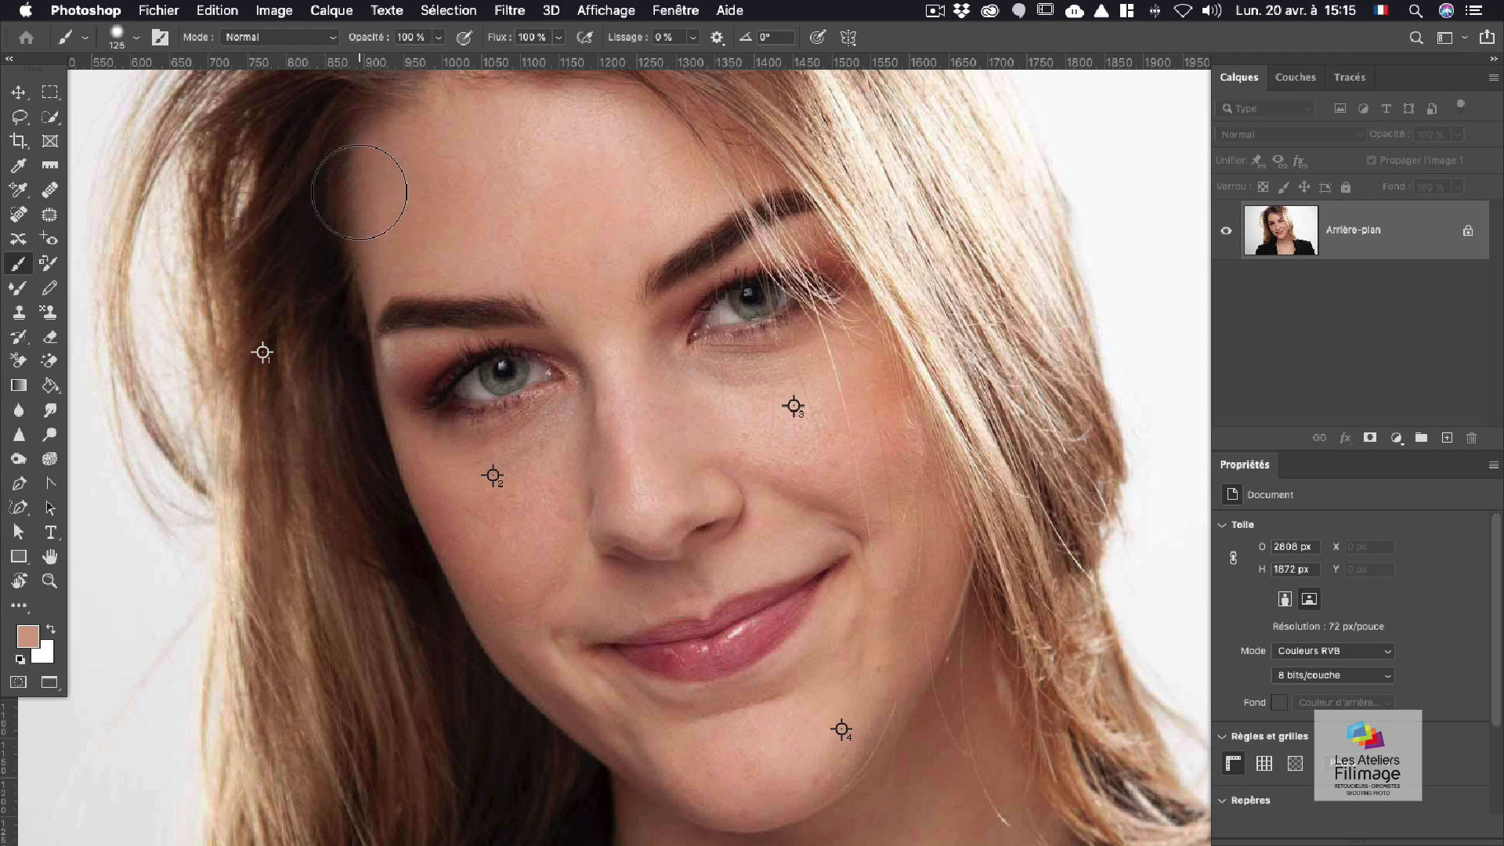
right_click(420, 206)
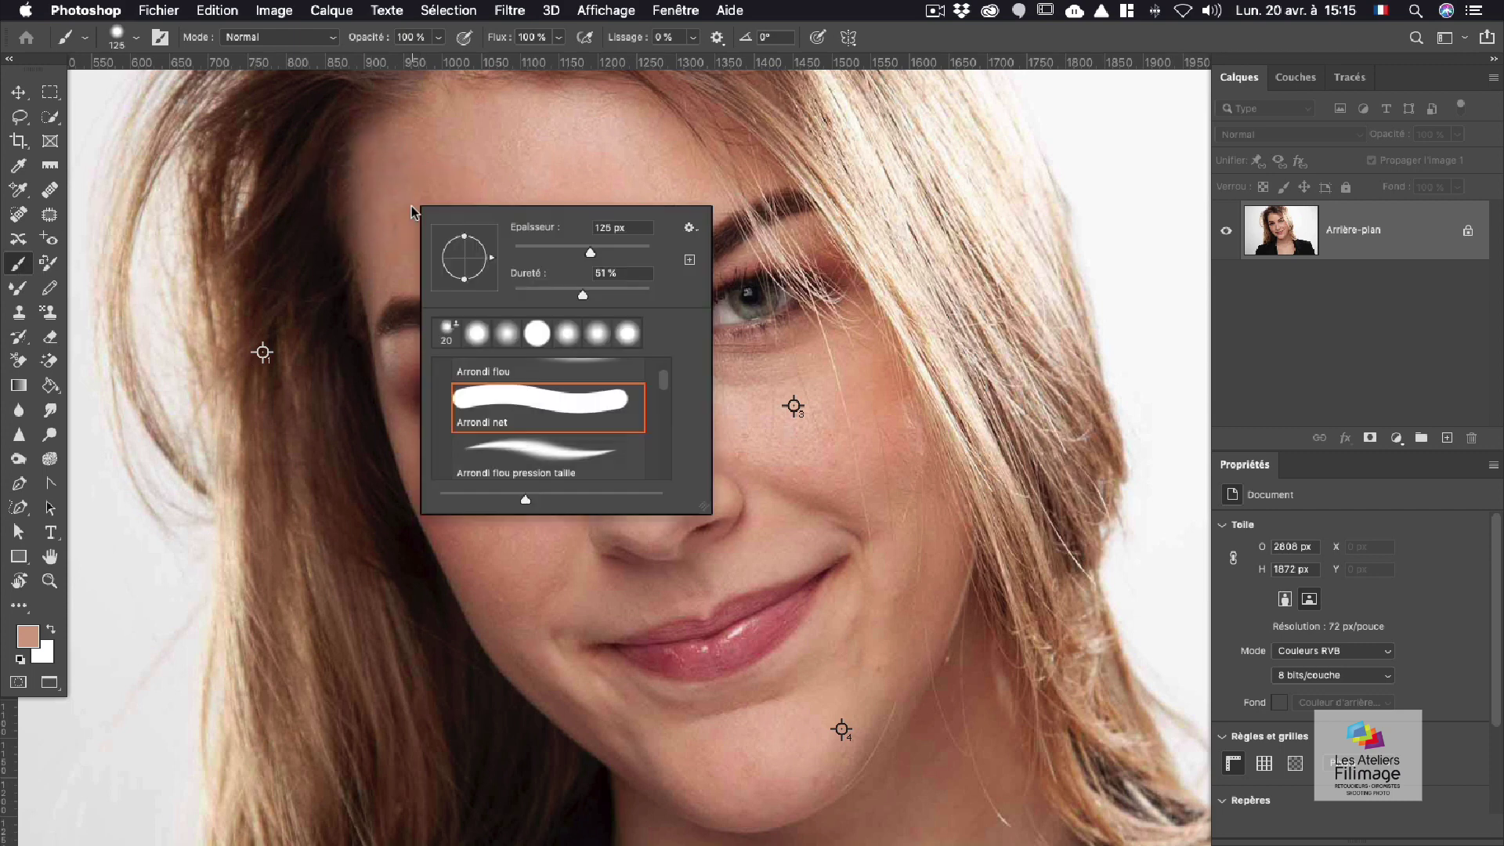
mouse_move(588, 252)
mouse_down()
mouse_move(542, 252)
mouse_move(552, 296)
mouse_move(667, 300)
mouse_up()
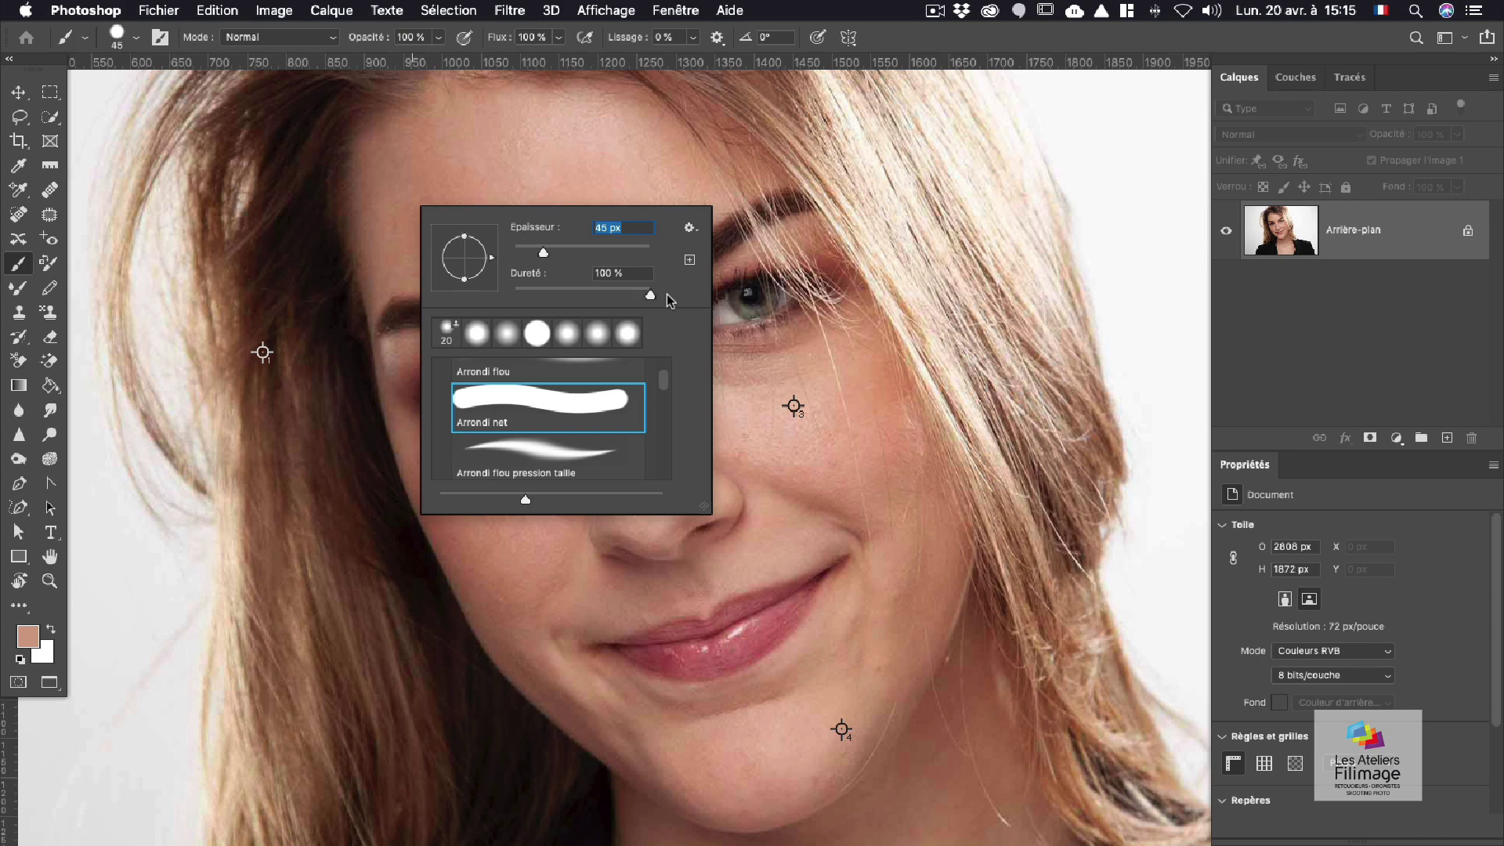
drag(385, 168, 803, 184)
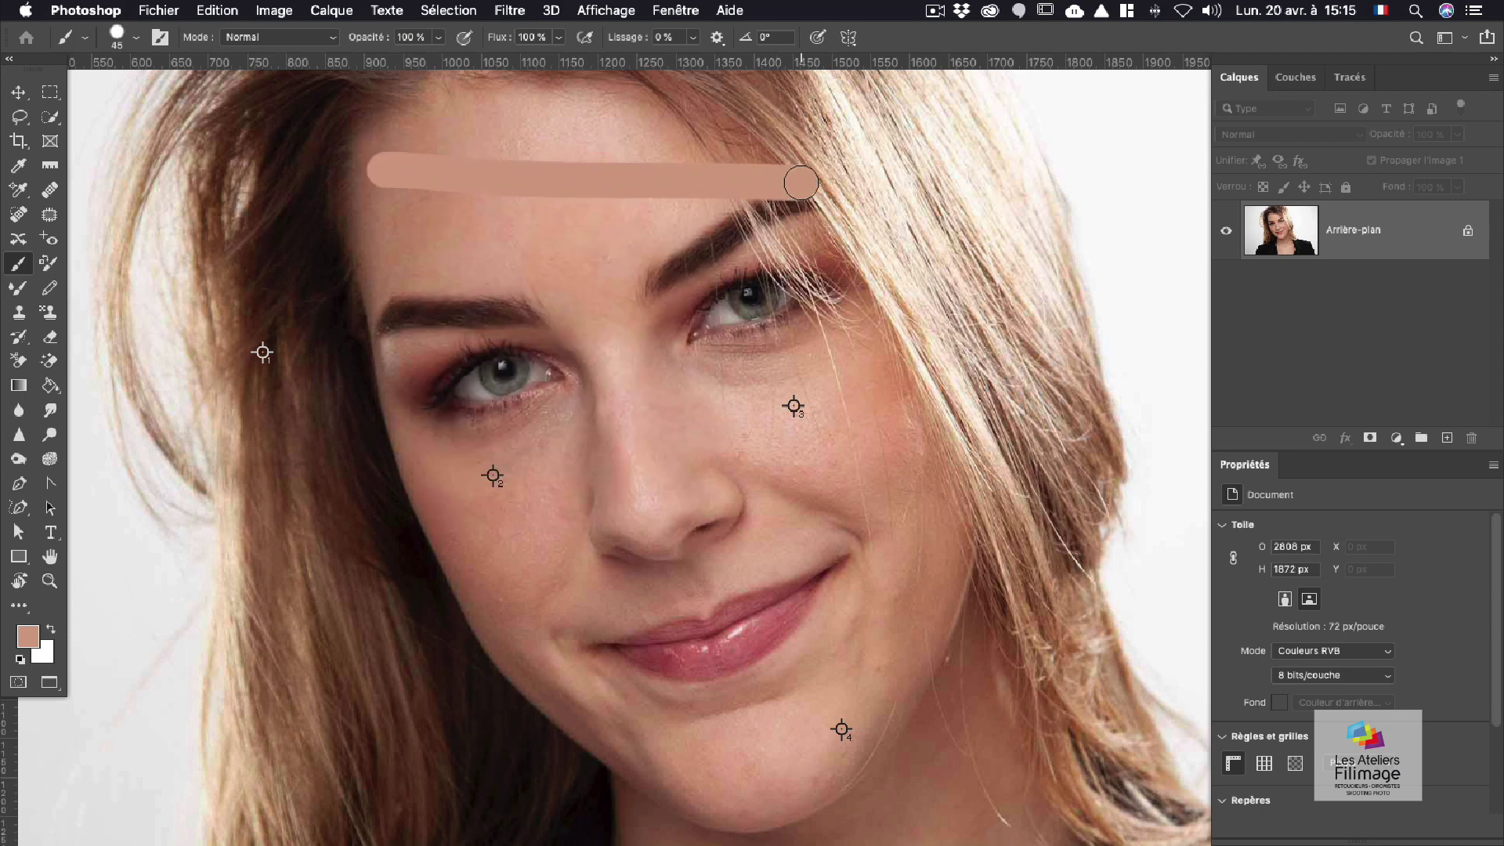
key(super+z)
Step: Set the brush to a thickness of 82 px and a hardness of 42 %
right_click(393, 200)
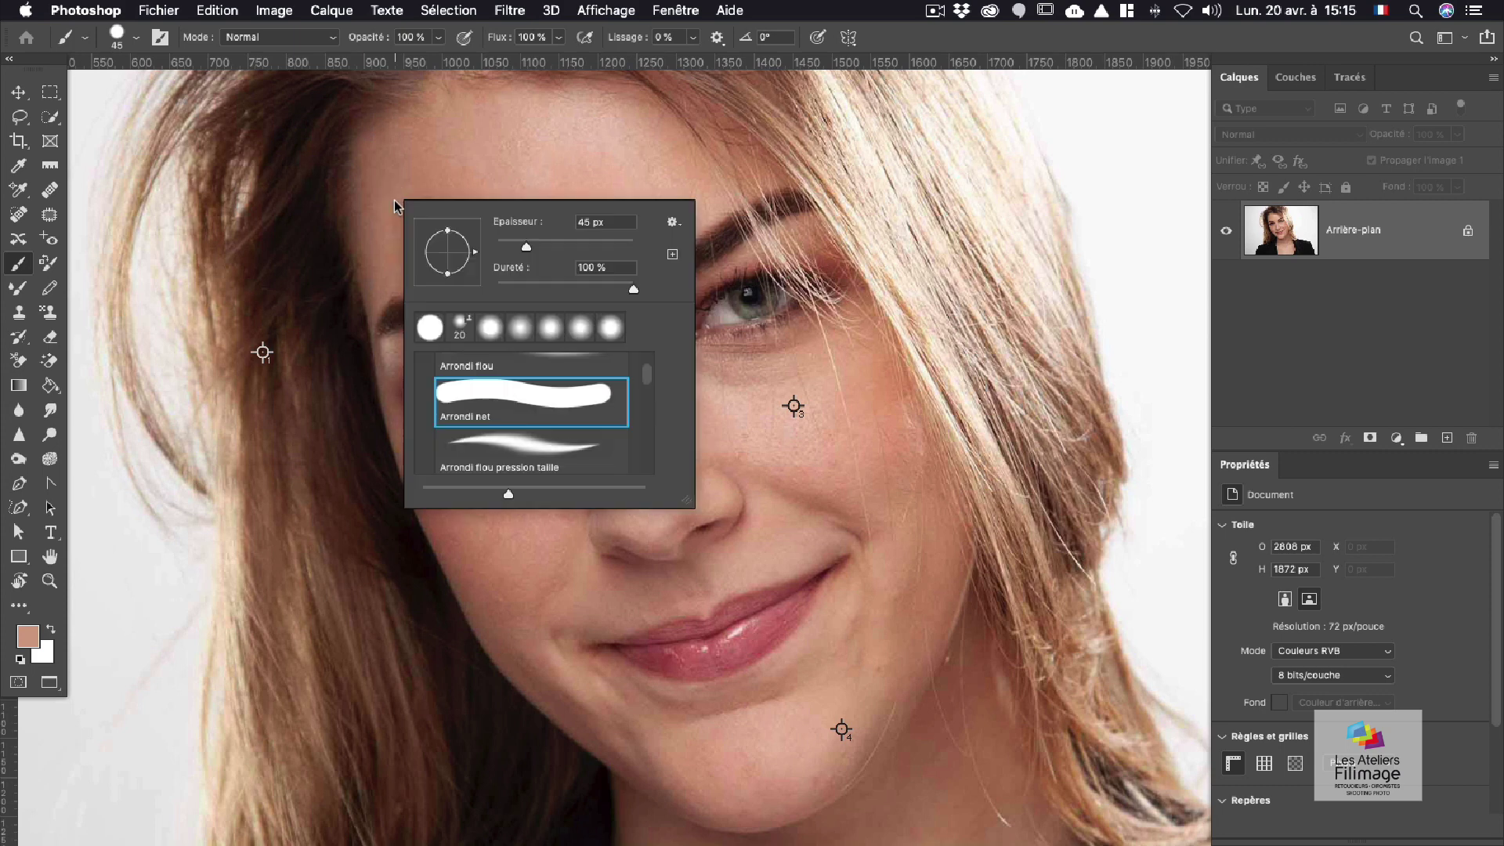
click(555, 285)
drag(526, 247, 553, 248)
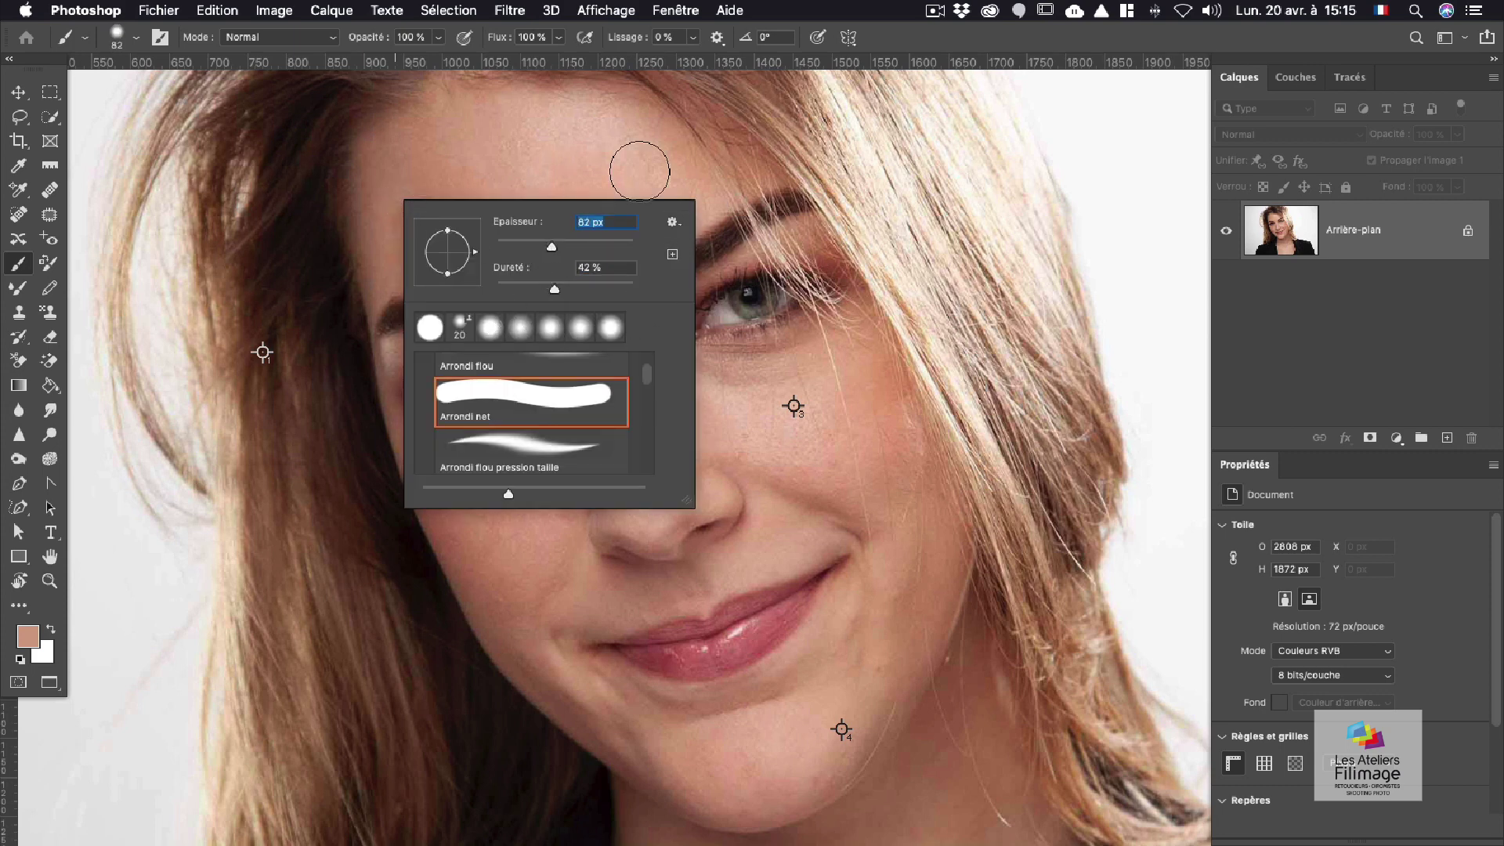
click(375, 178)
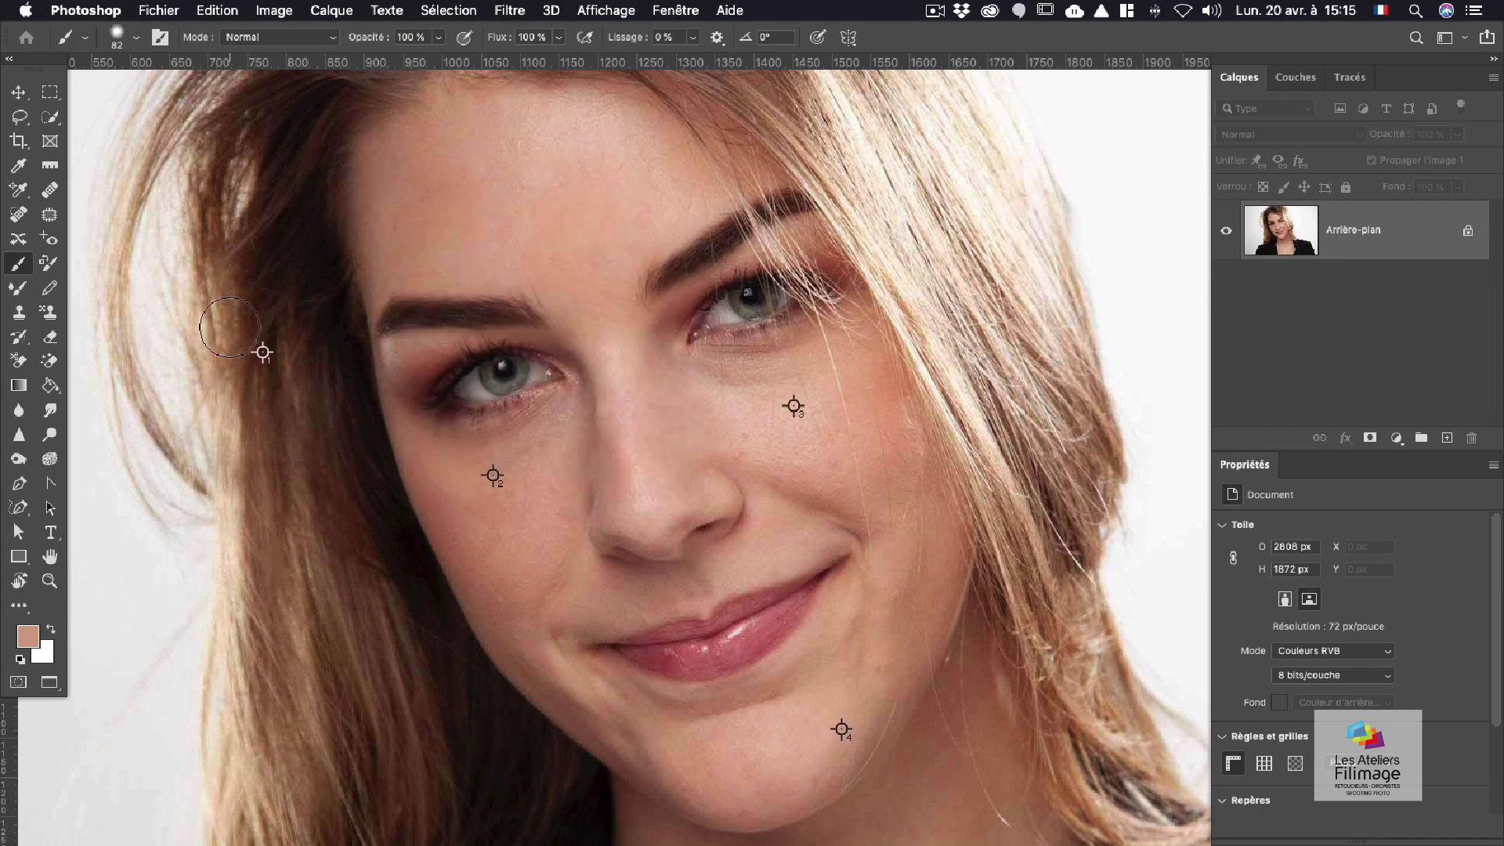
Step: Try a Color Replacement stroke on the forehead, undo it, and set the tool's mode to Teinte
click(49, 263)
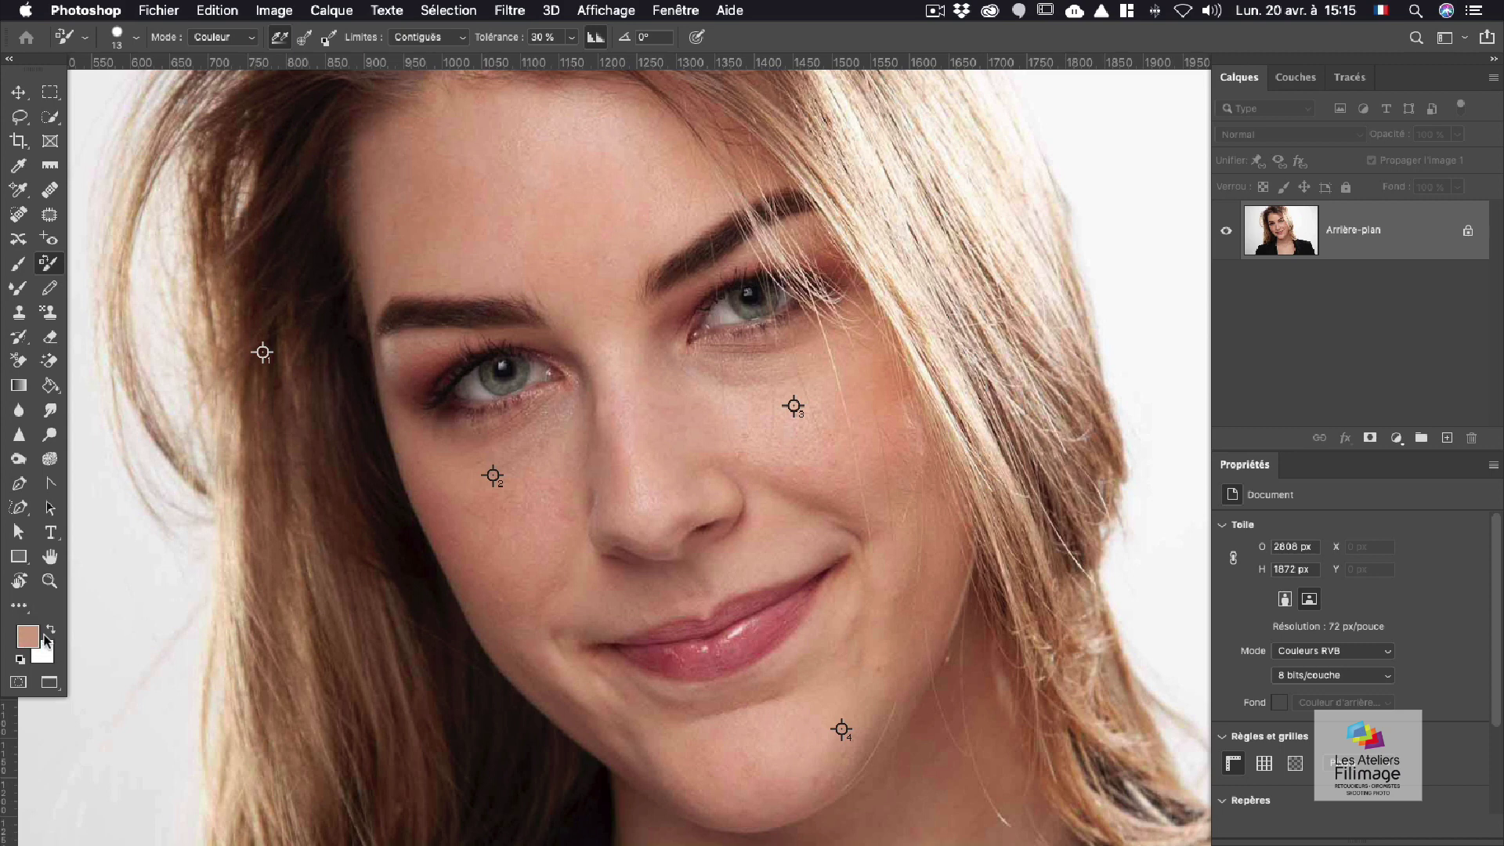
drag(426, 223, 474, 223)
key(super+z)
click(212, 36)
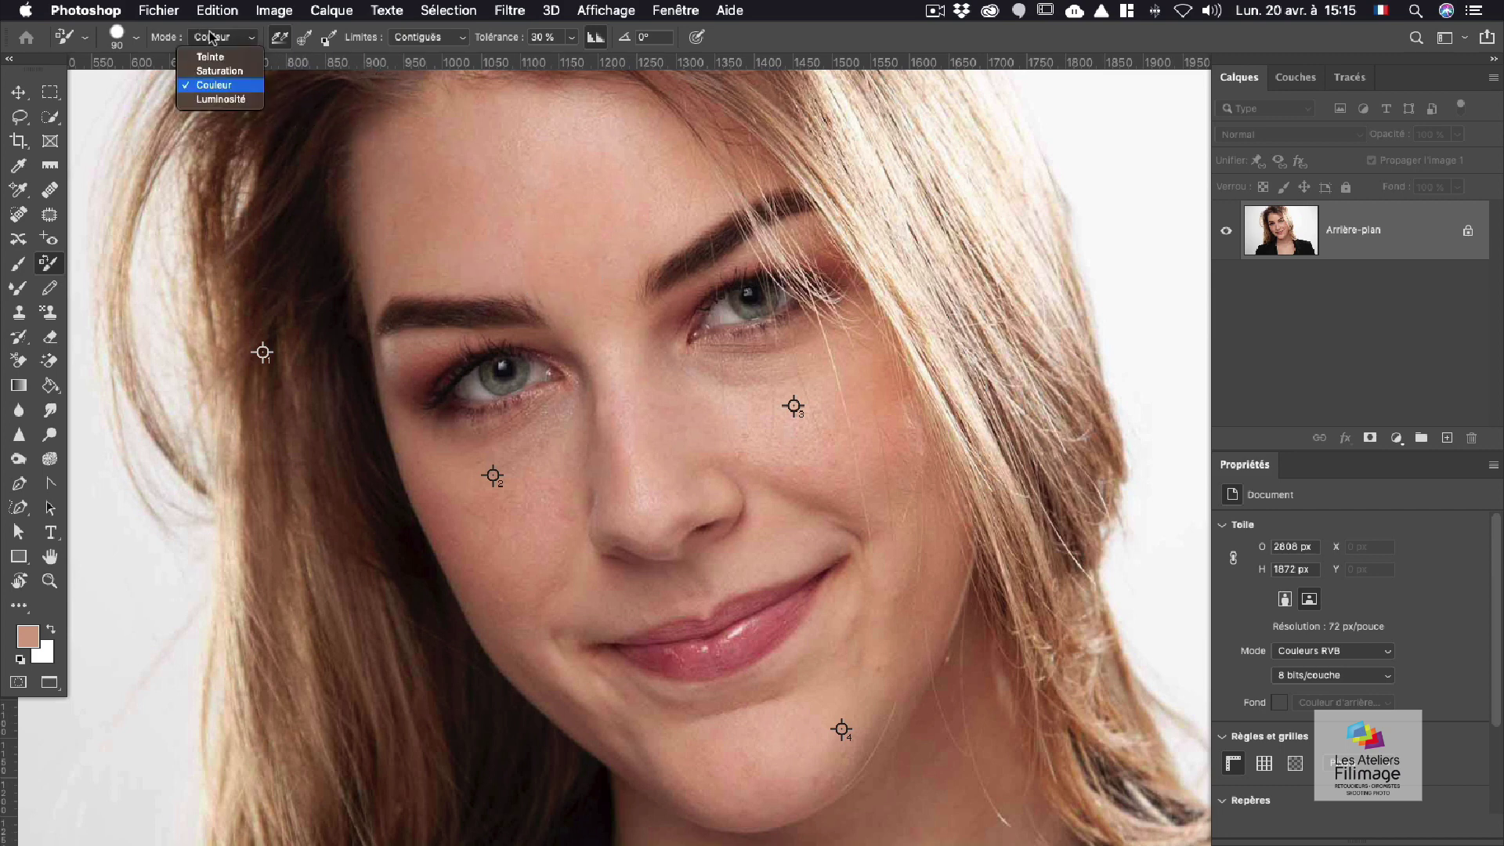
click(210, 57)
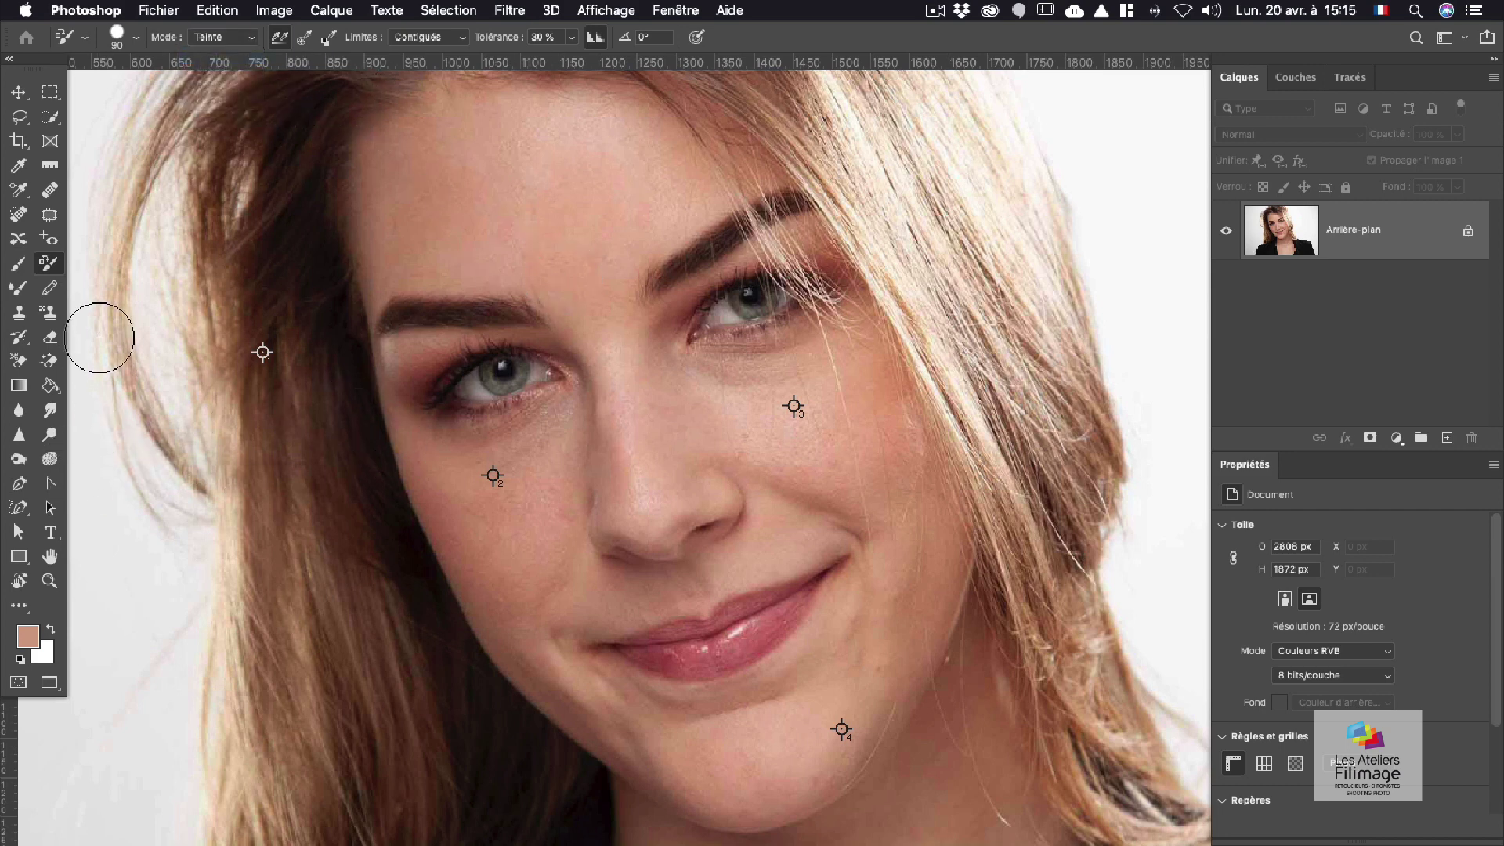
Step: Examine the Mixer Brush options, and try thin freehand Pencil lines above the eyebrow before undoing them
click(18, 292)
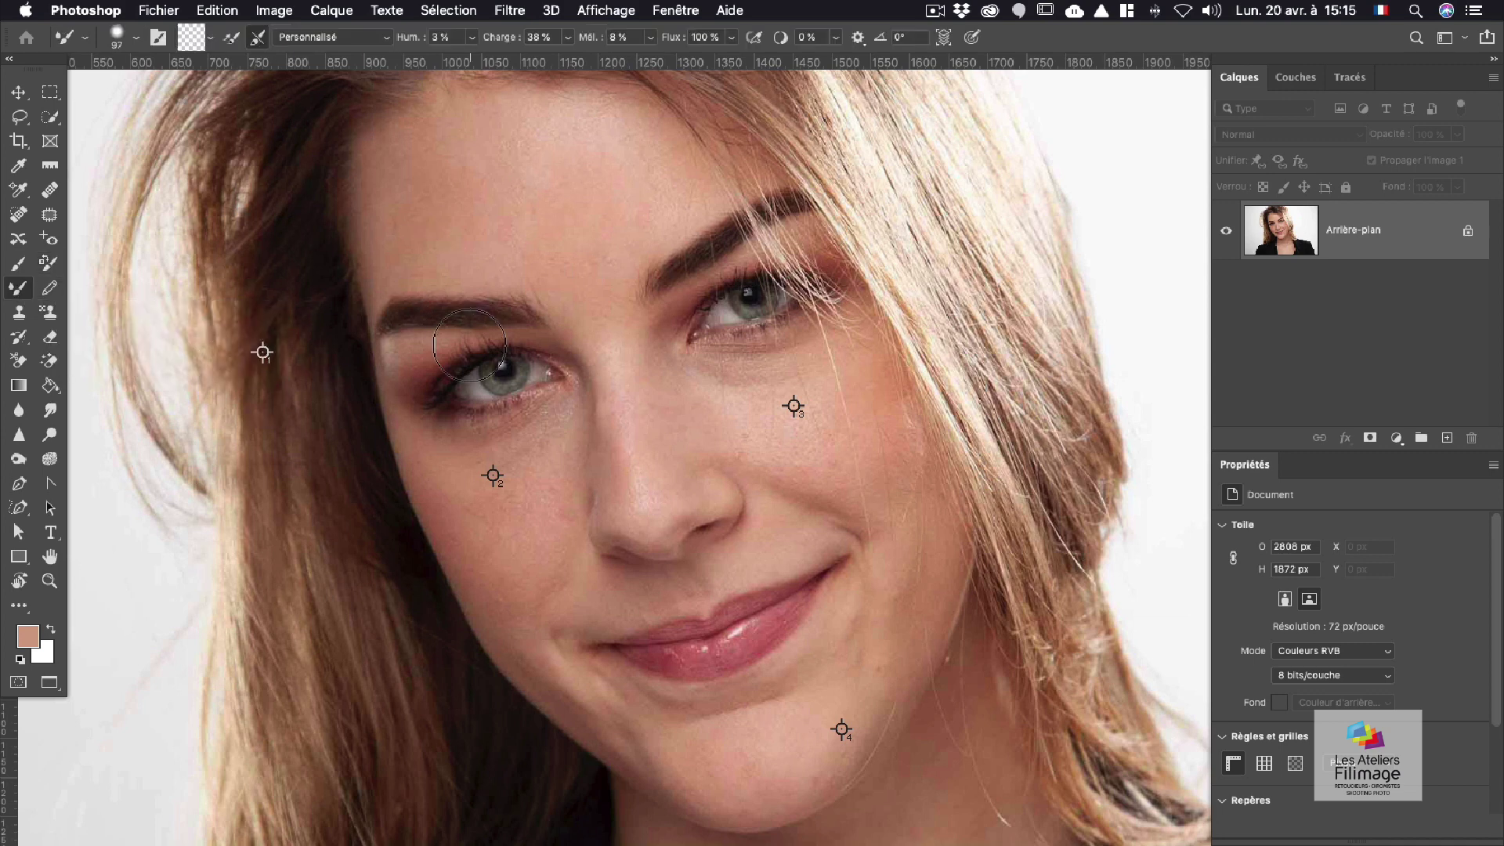
click(49, 289)
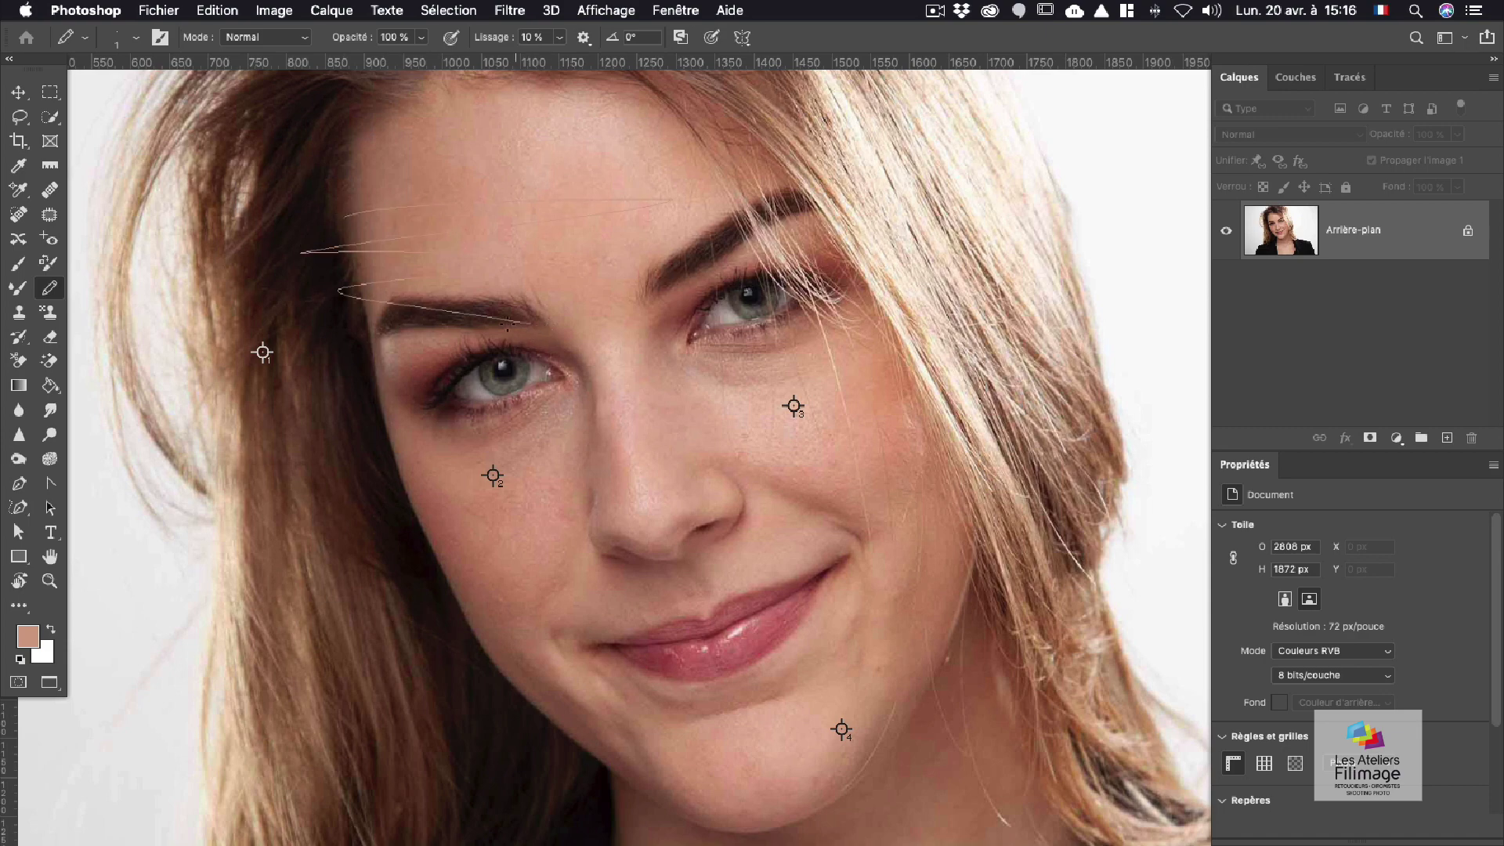
mouse_move(368, 225)
mouse_down()
mouse_move(427, 201)
mouse_move(501, 220)
mouse_move(439, 348)
mouse_move(637, 394)
mouse_up()
drag(563, 231, 620, 303)
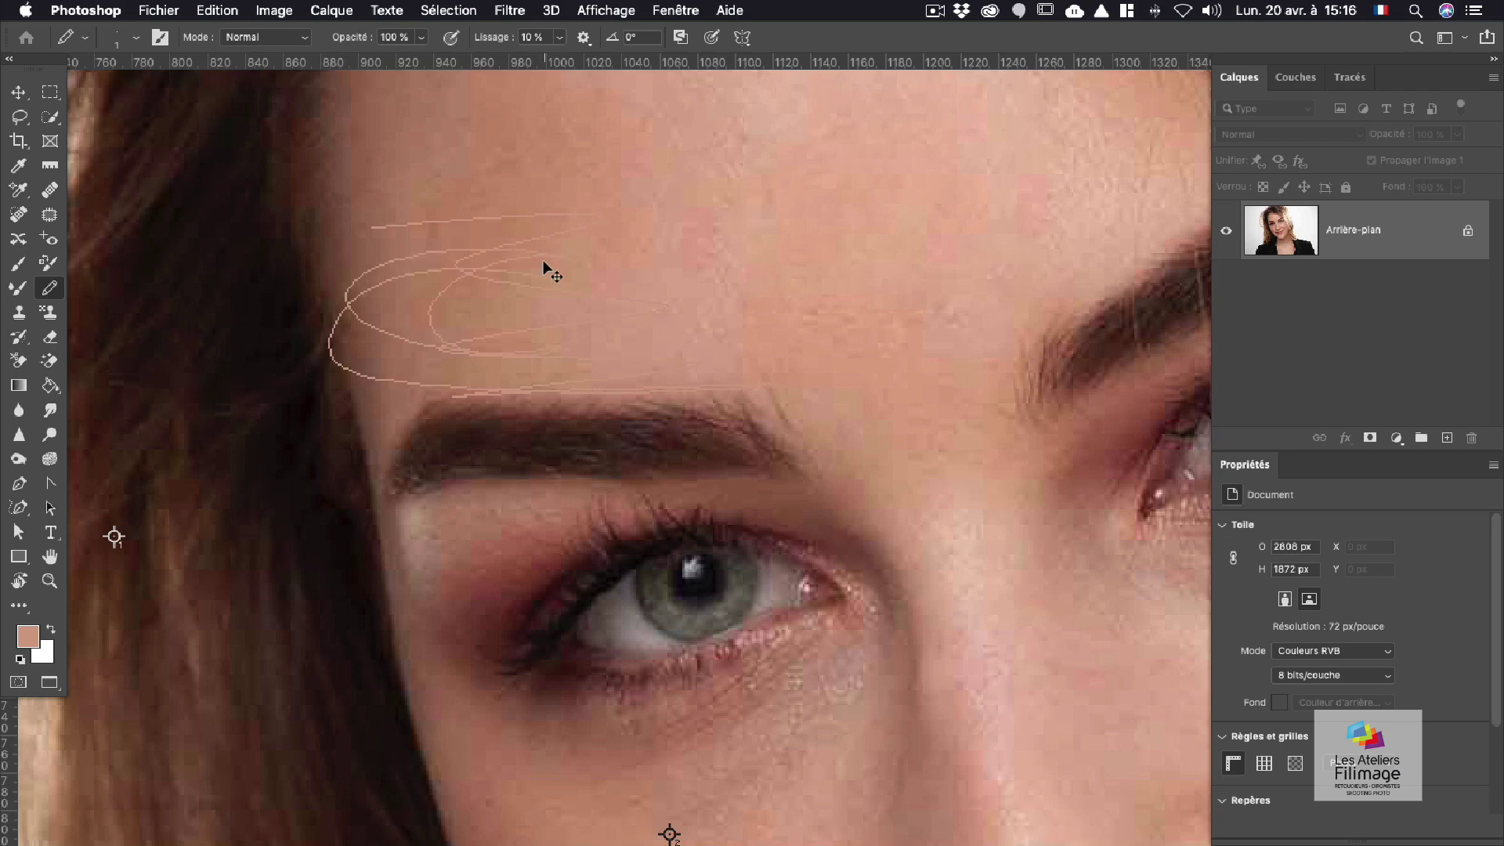
key(super+z)
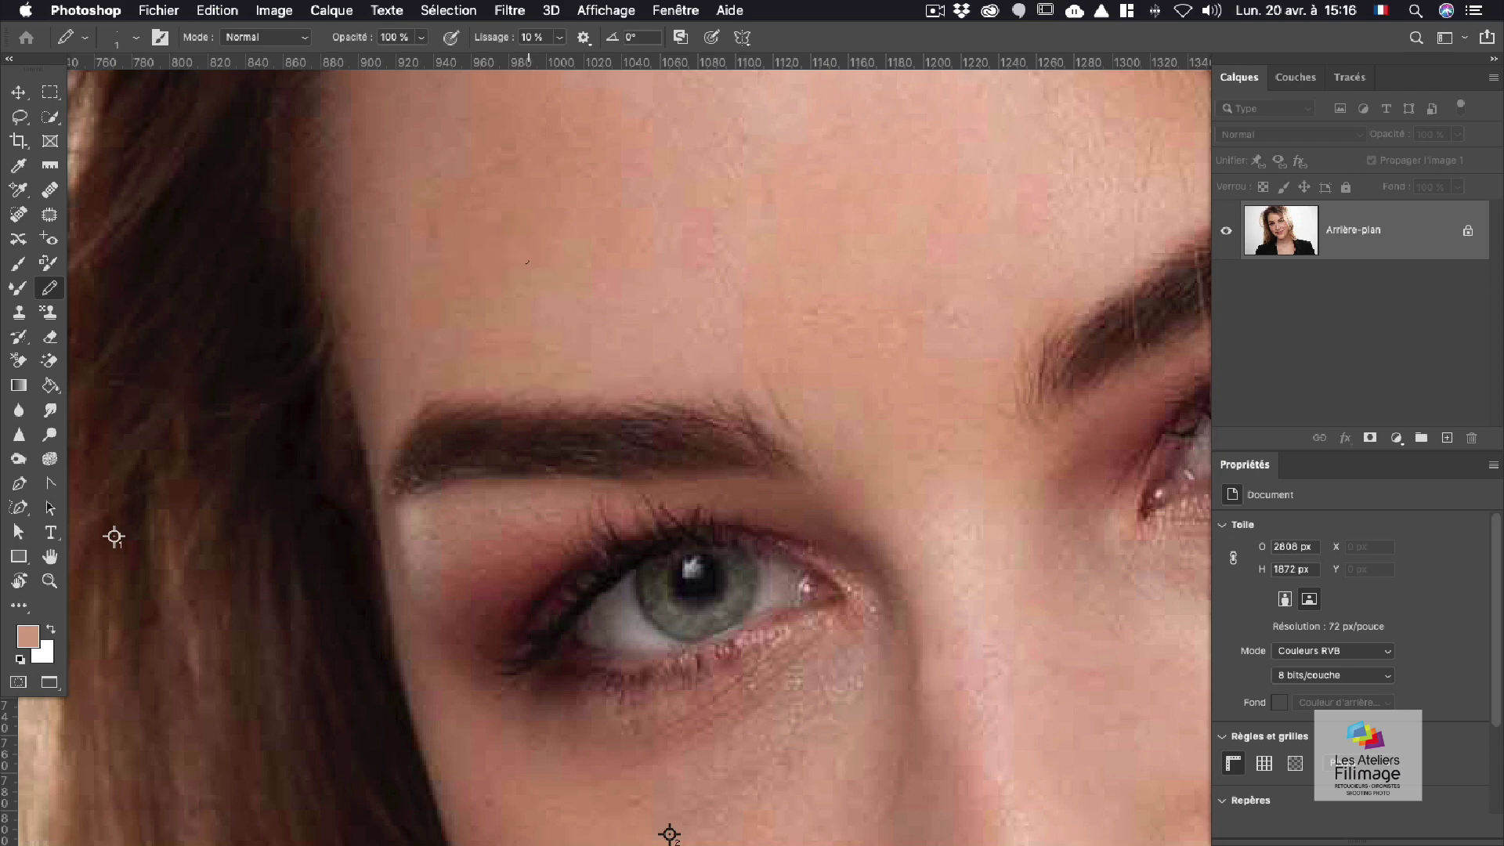
Step: Try cloning the eyebrow onto the forehead with the Clone Stamp, sampling from the eyebrow's inner end, and undo it
key(super+minus)
key(super+minus)
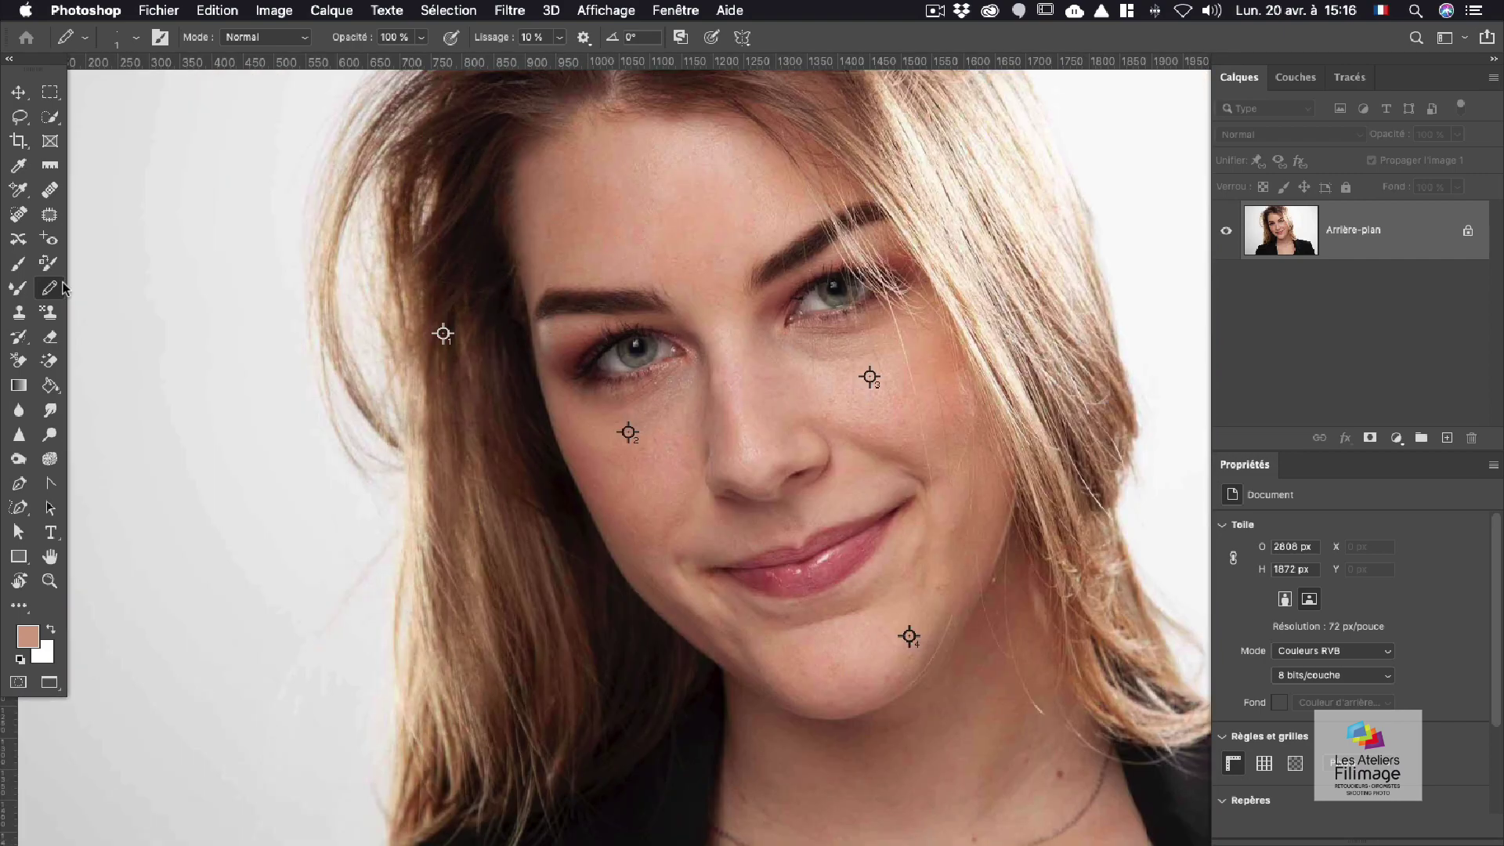
click(19, 312)
key(z)
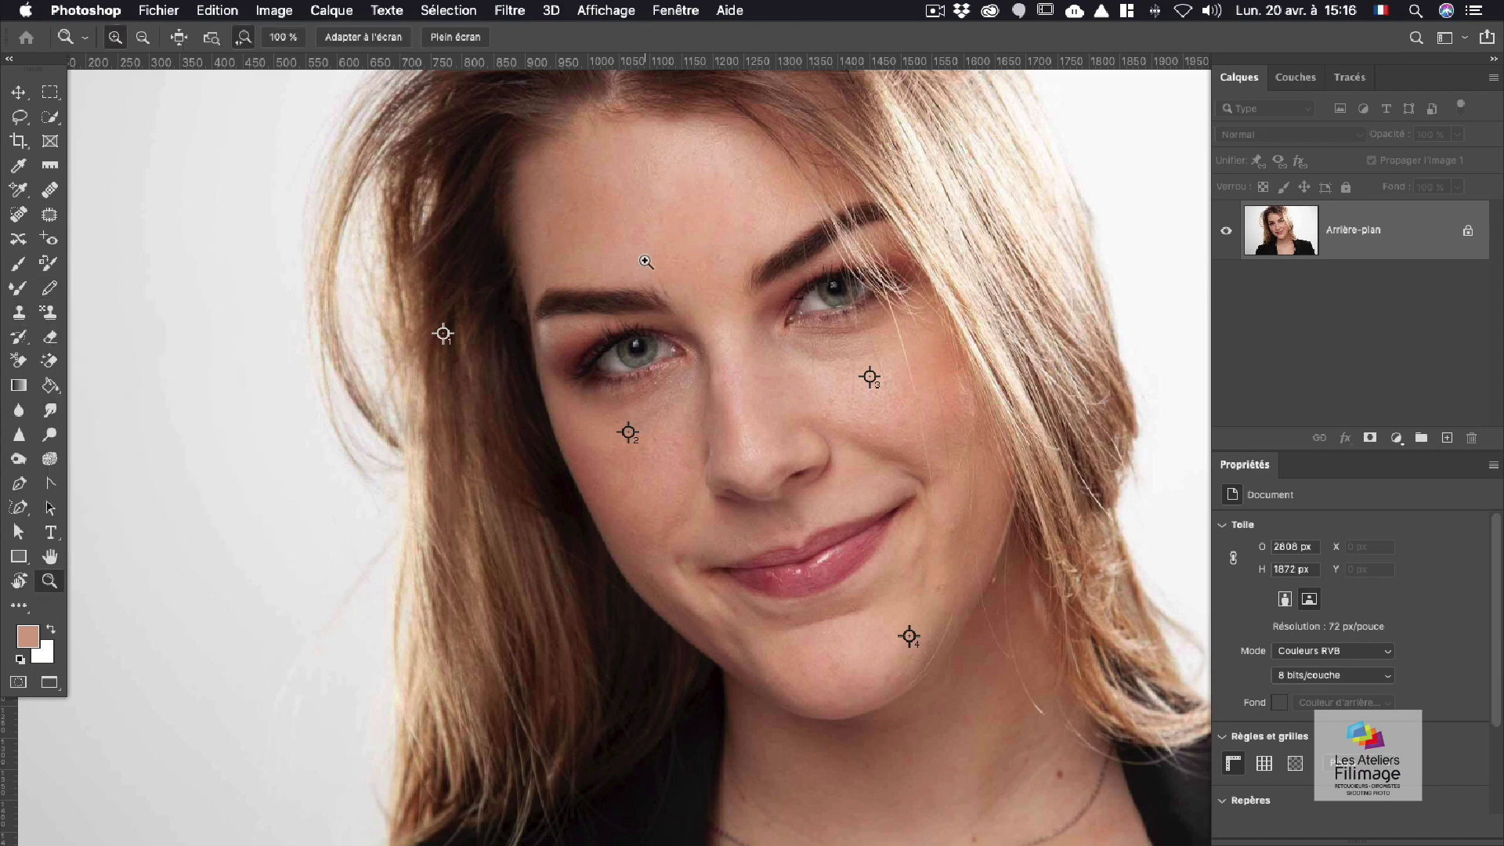
mouse_move(647, 267)
mouse_down()
mouse_move(691, 258)
mouse_move(665, 282)
mouse_move(664, 319)
mouse_up()
key(s)
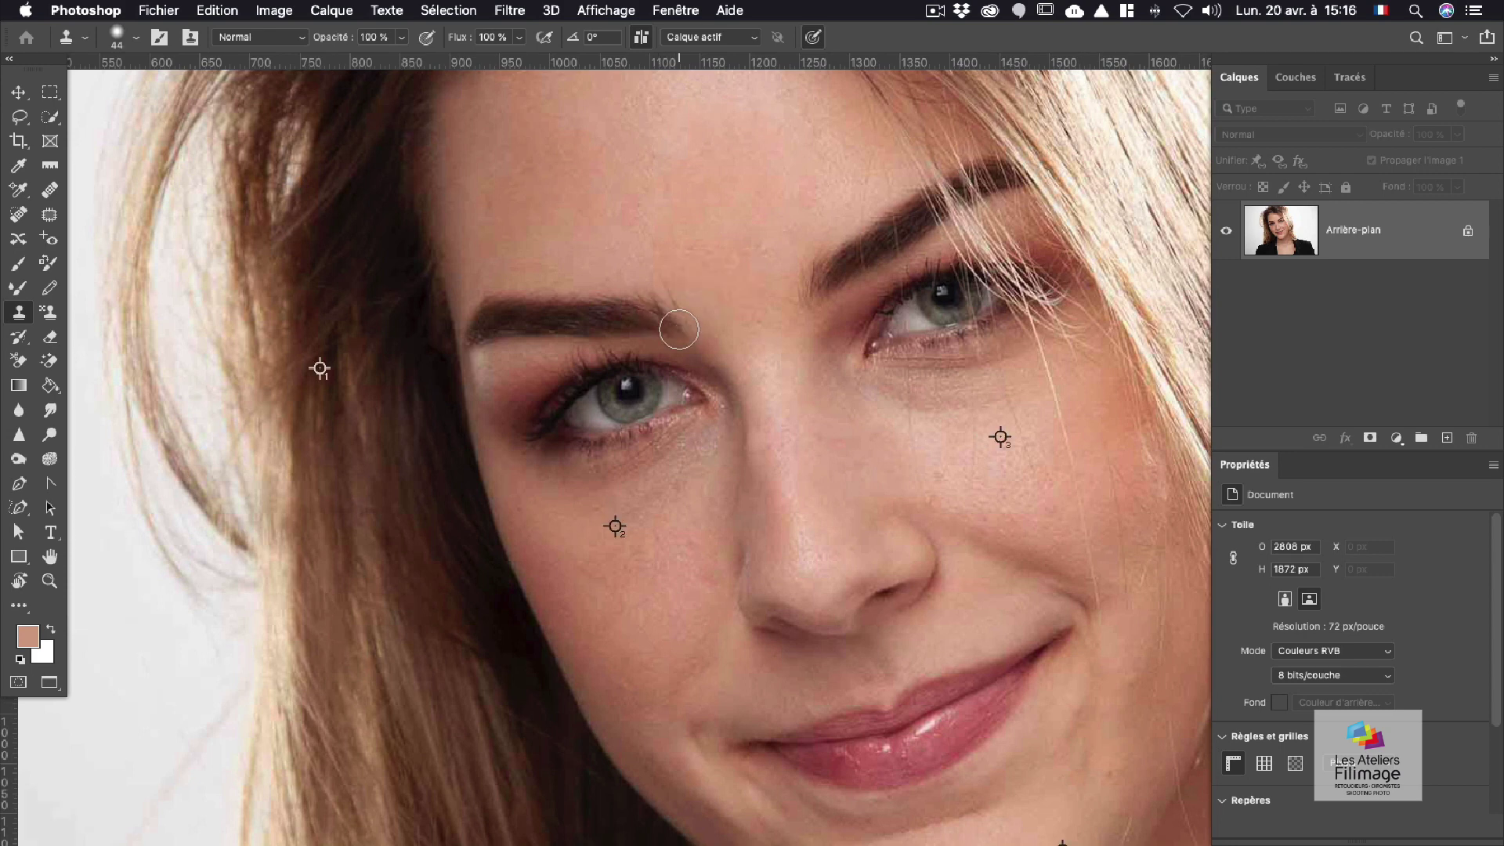
alt+click(679, 329)
mouse_move(660, 175)
mouse_down()
mouse_move(553, 182)
mouse_move(668, 179)
mouse_move(594, 161)
mouse_move(494, 173)
mouse_move(500, 161)
mouse_move(655, 165)
mouse_move(495, 163)
mouse_move(447, 179)
mouse_move(467, 159)
mouse_move(550, 148)
mouse_move(653, 168)
mouse_up()
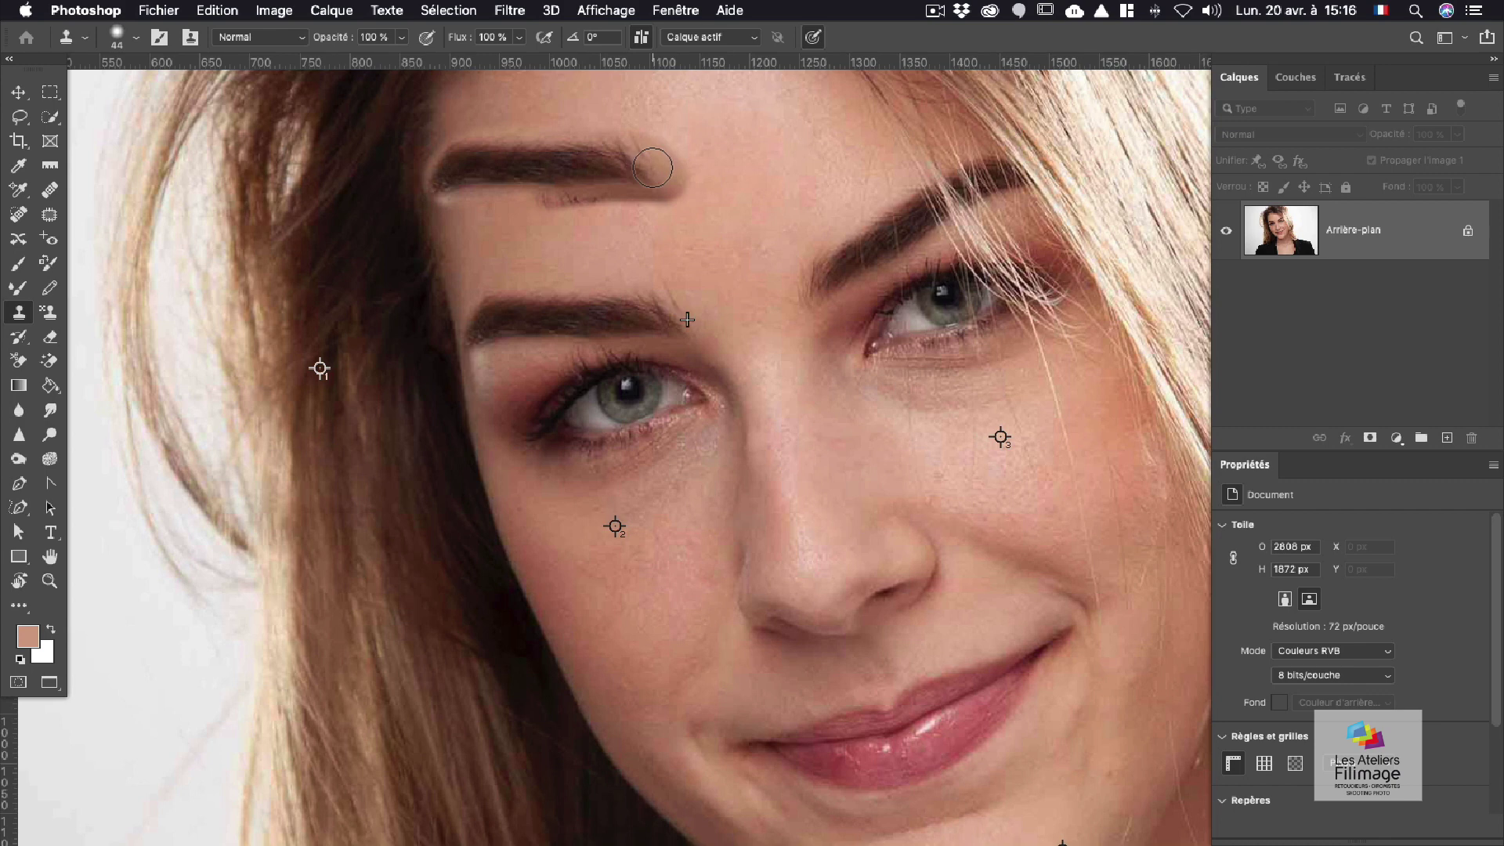
drag(652, 168, 618, 203)
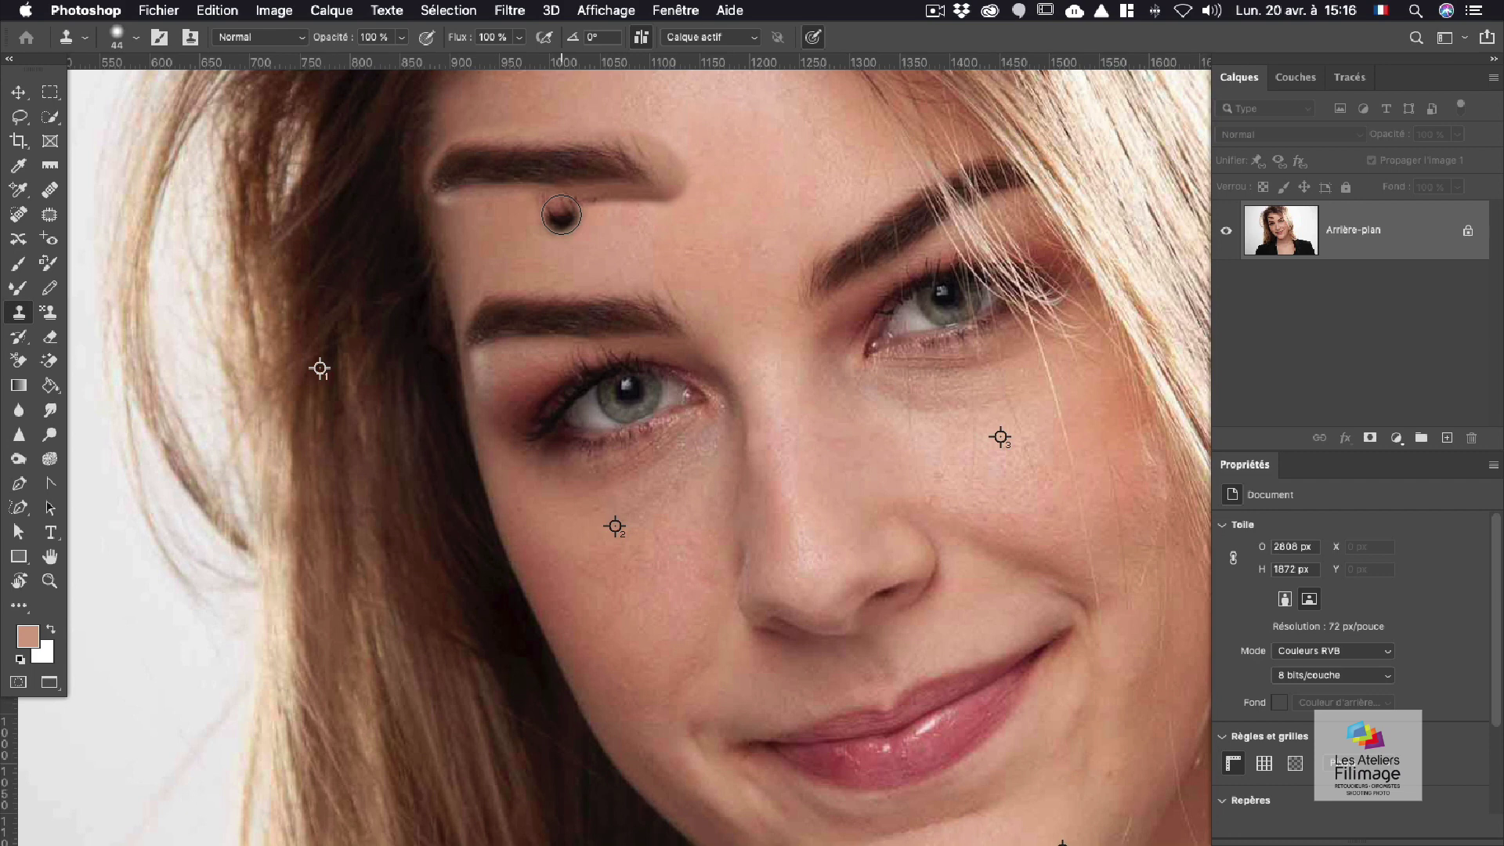
key(super+z)
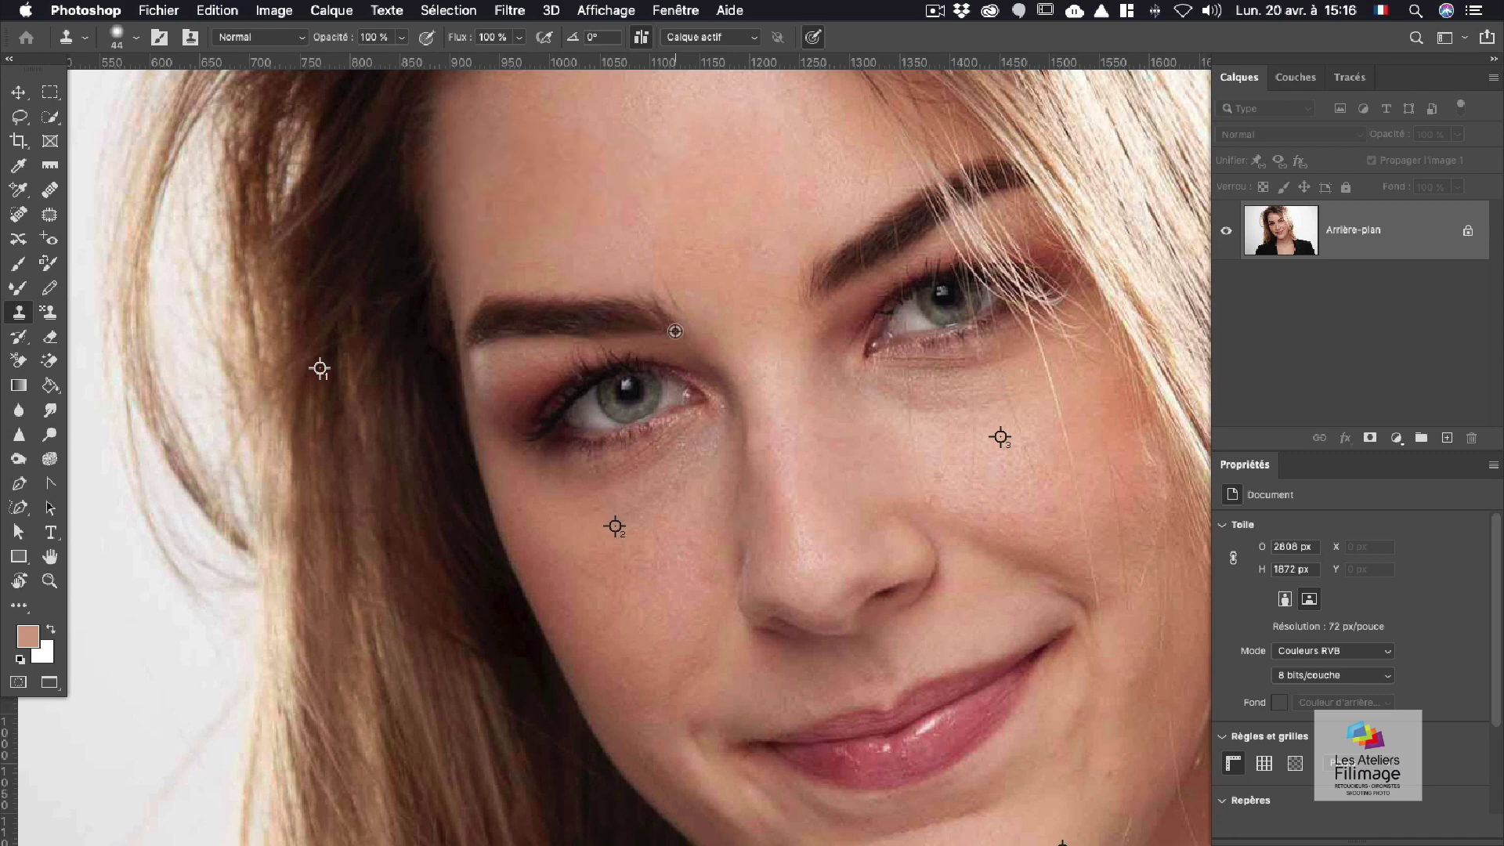
Step: Try cloning the lips onto the forehead with the Clone Stamp, and undo it
alt+click(856, 709)
mouse_move(705, 206)
mouse_down()
mouse_move(631, 175)
mouse_move(705, 168)
mouse_move(719, 200)
mouse_move(564, 258)
mouse_move(530, 251)
mouse_up()
key(super+z)
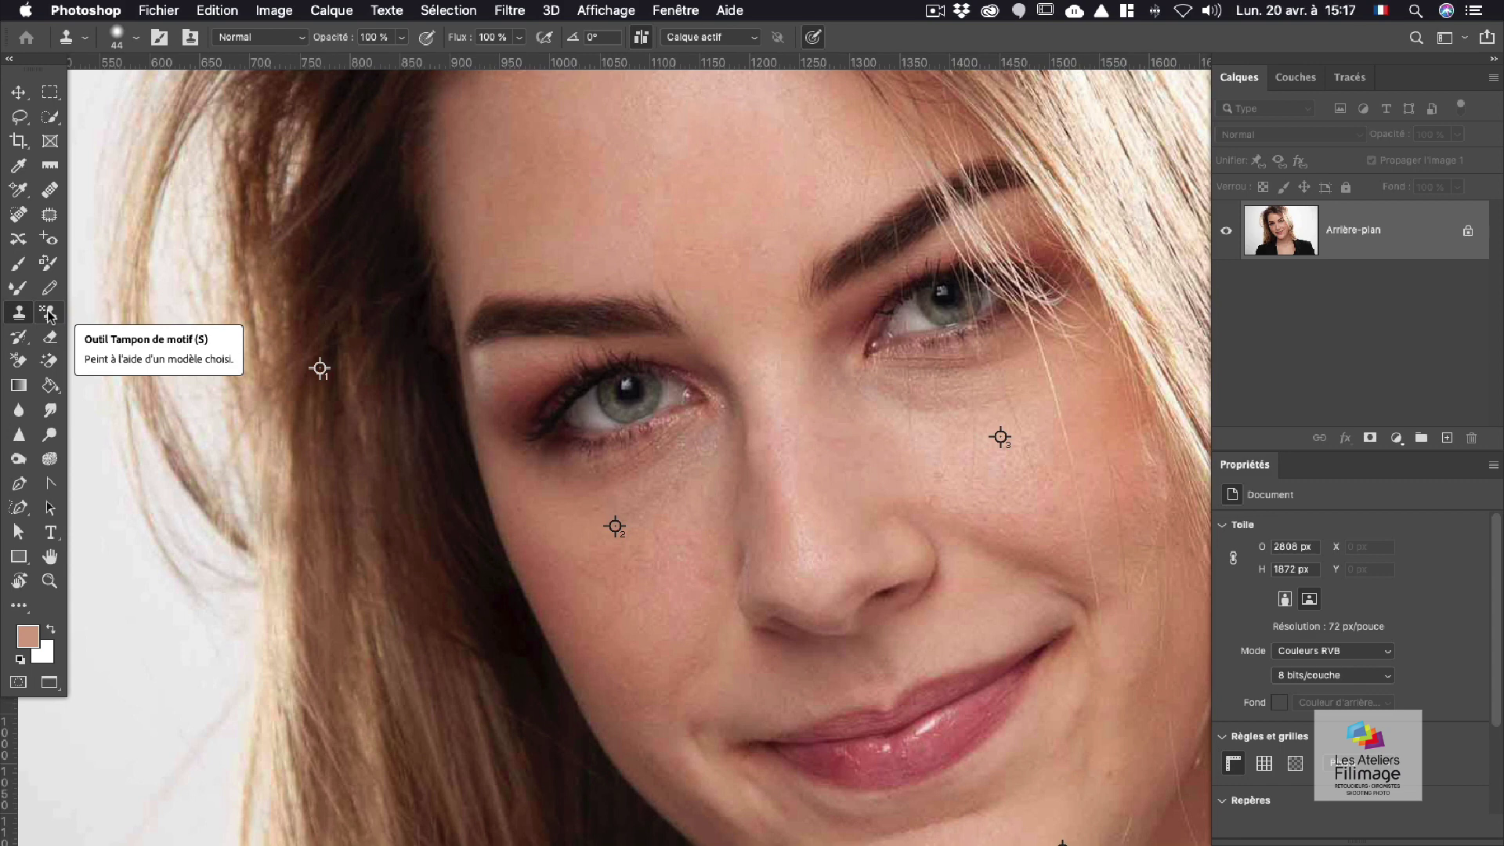
Step: Activate the Pattern Stamp and the History Brush in turn, and open the Historique panel
click(49, 315)
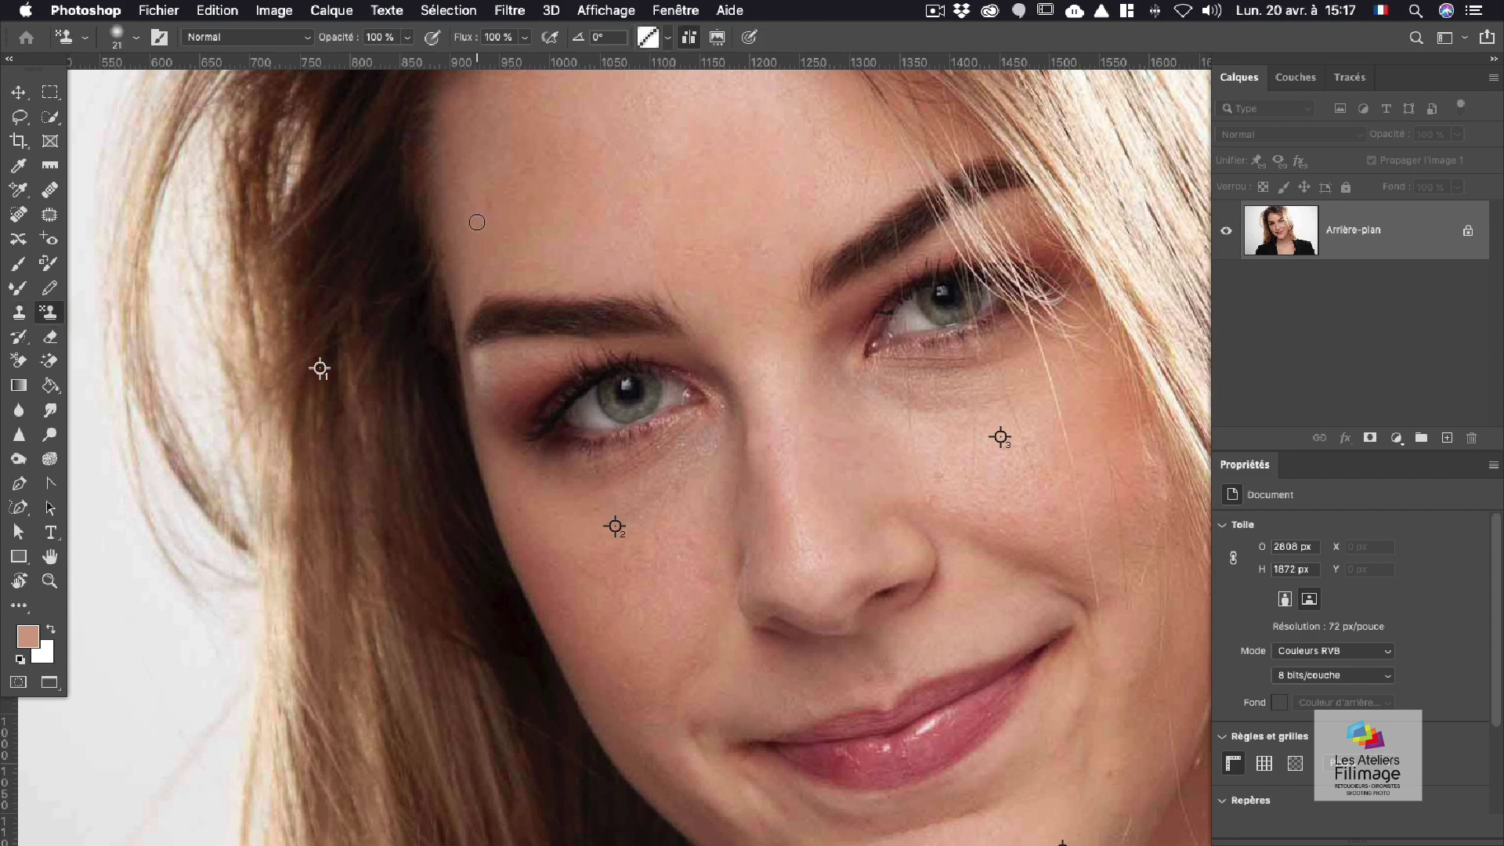
click(19, 339)
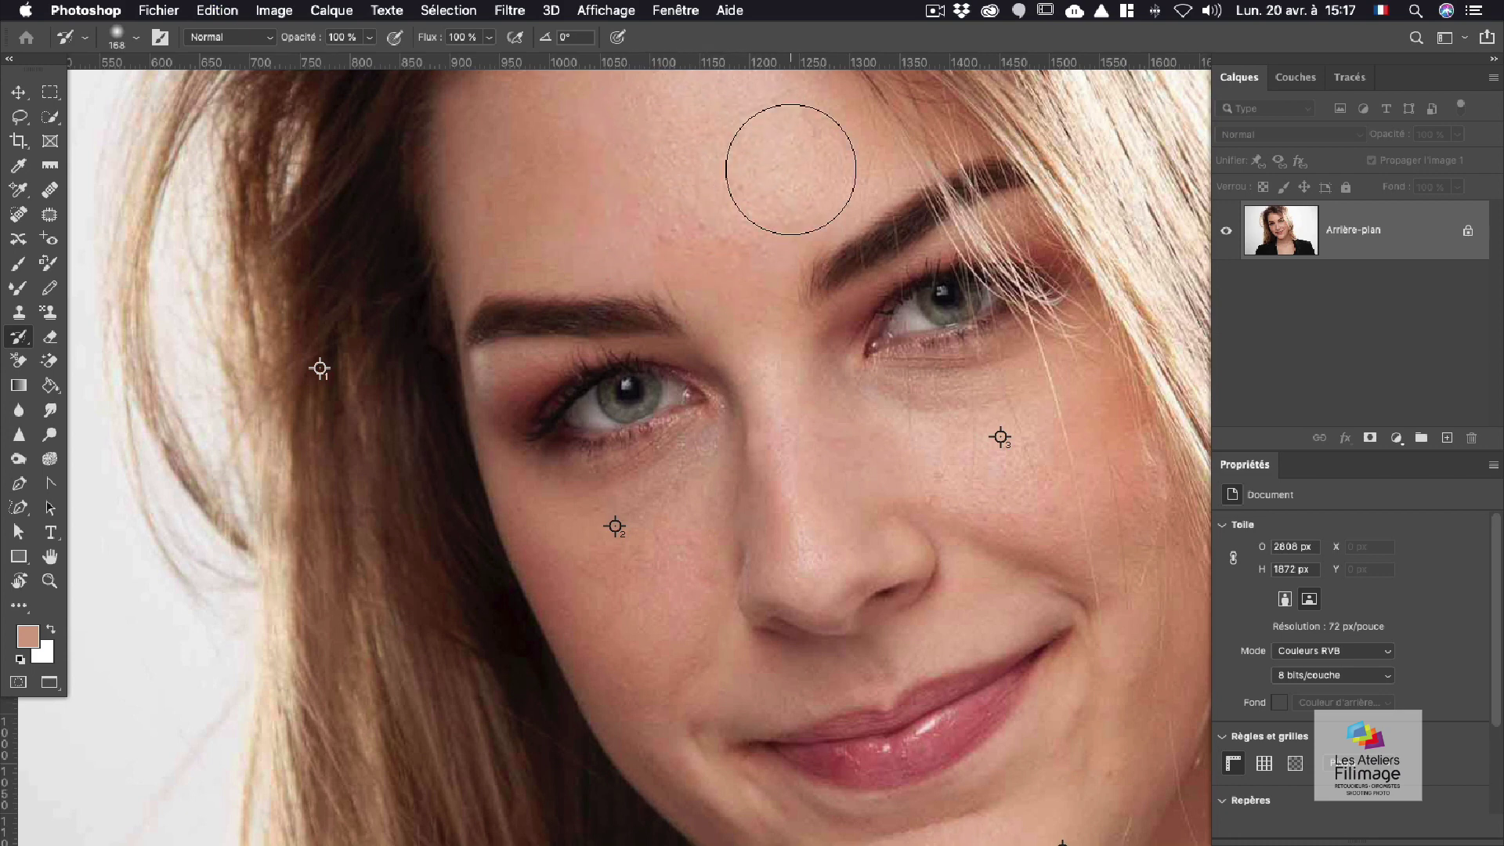
click(676, 9)
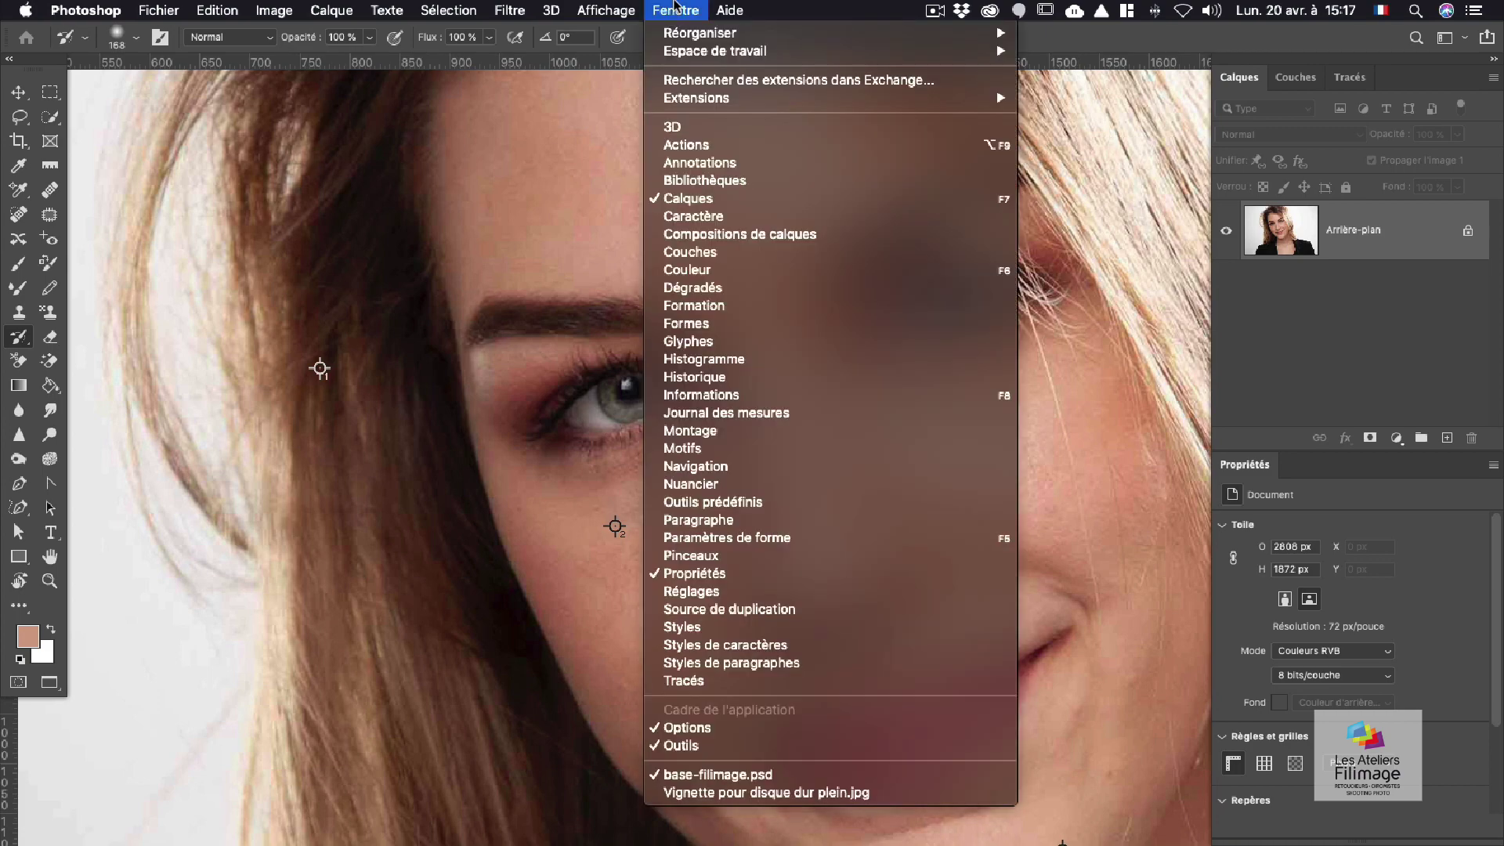
click(740, 379)
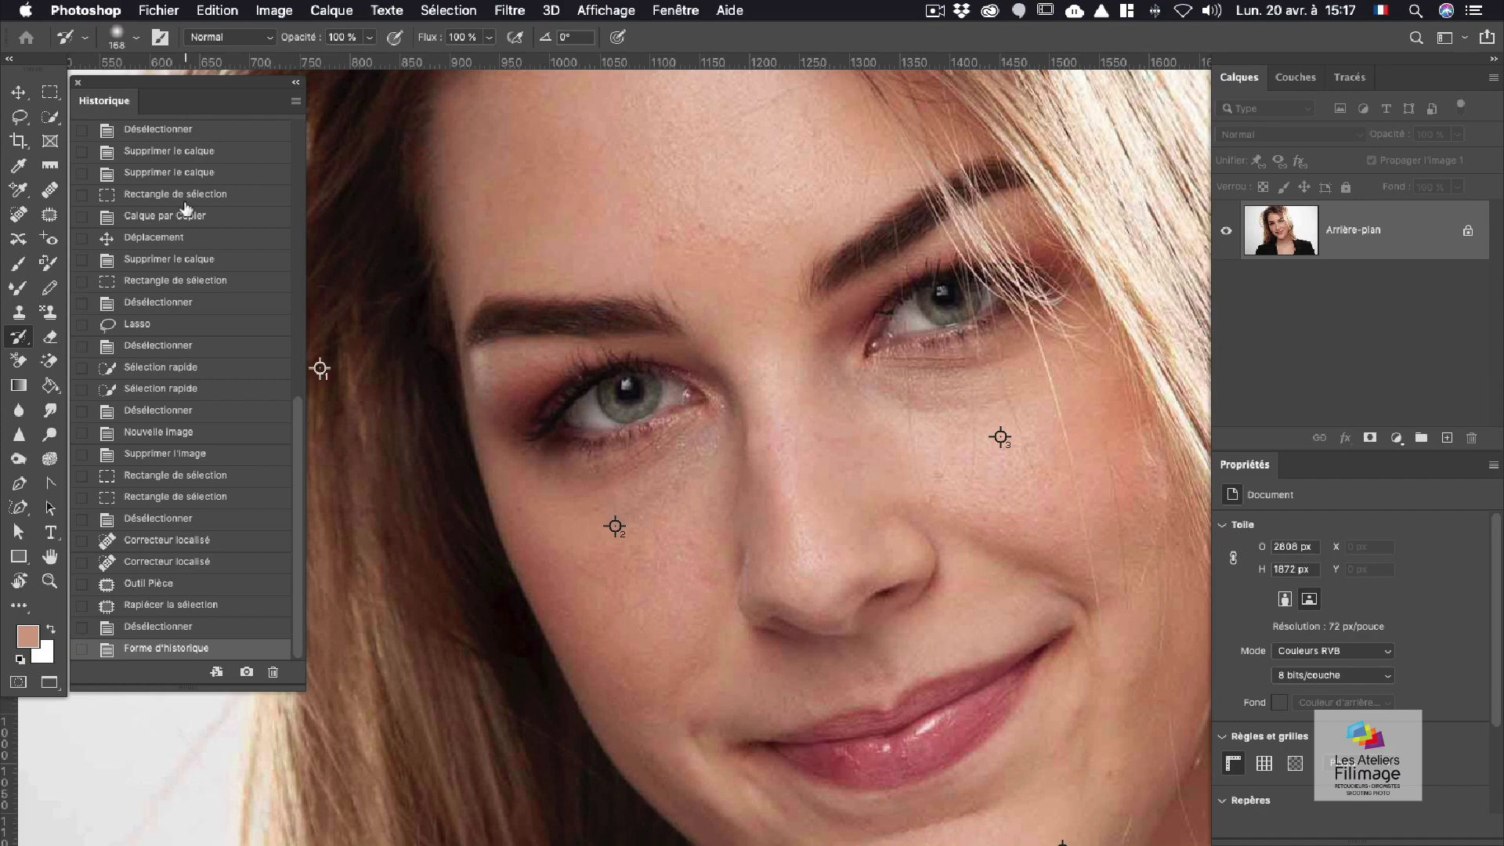
Step: Restore the nose bridge and inner eye corner with the History Brush from the base-filimage.psd snapshot, and close the Historique panel
scroll(259, 360, up, 10)
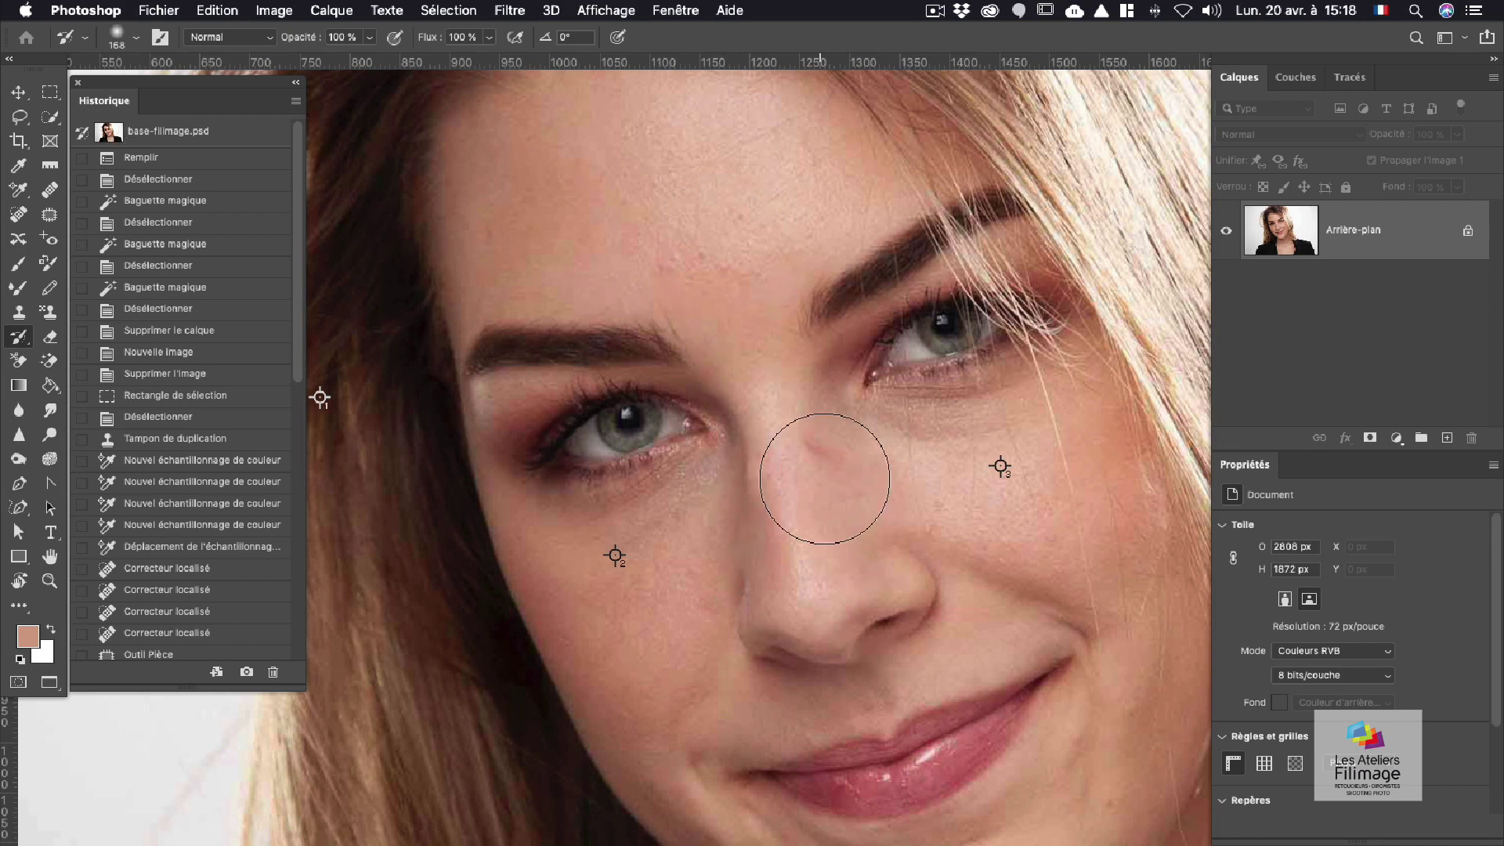
mouse_move(824, 479)
mouse_down()
mouse_move(796, 436)
mouse_move(789, 469)
mouse_move(751, 462)
mouse_up()
drag(736, 454, 705, 453)
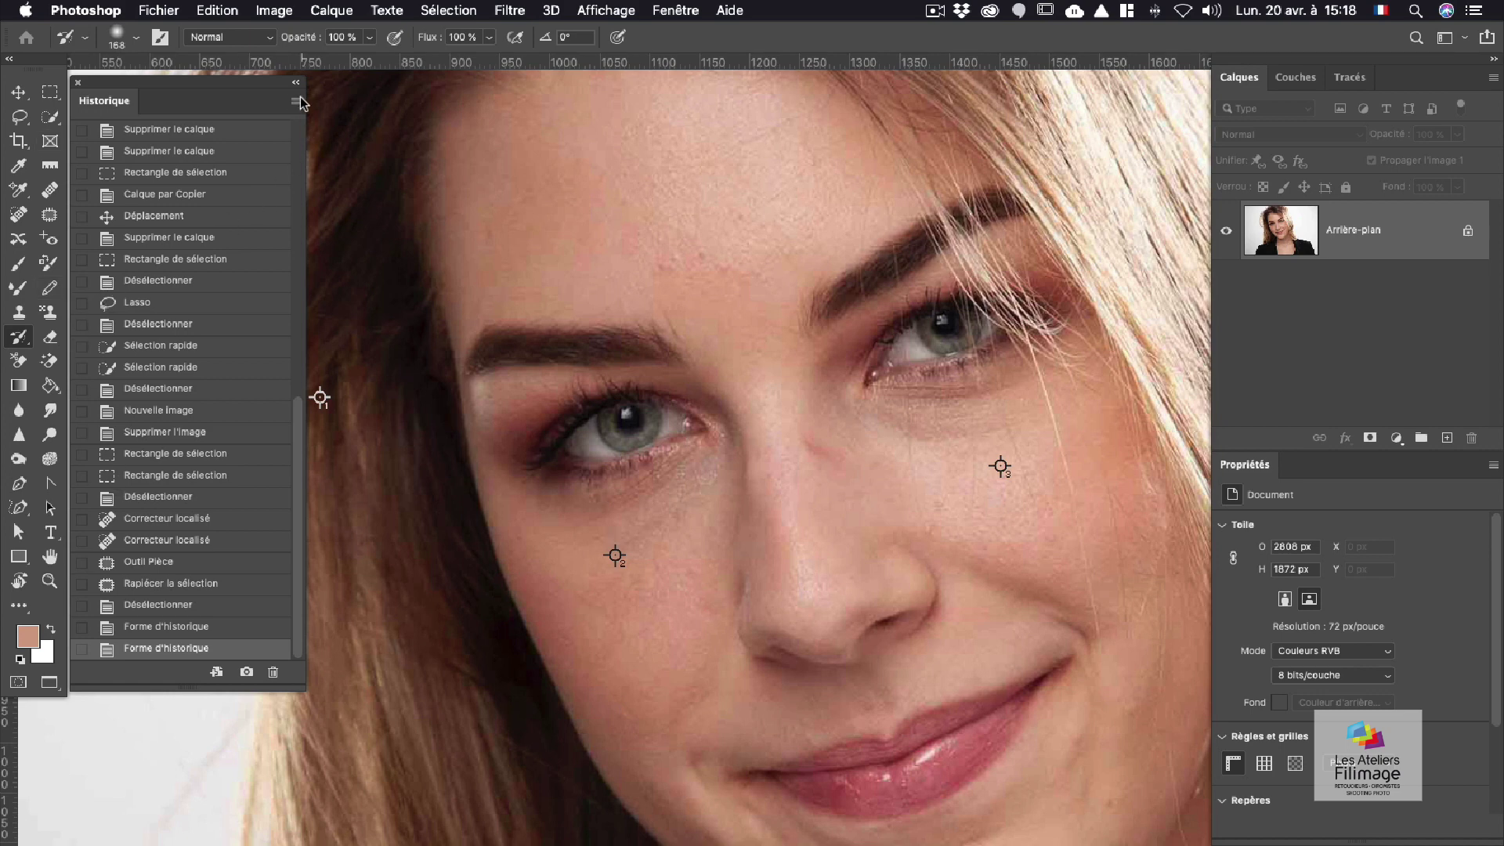
click(78, 83)
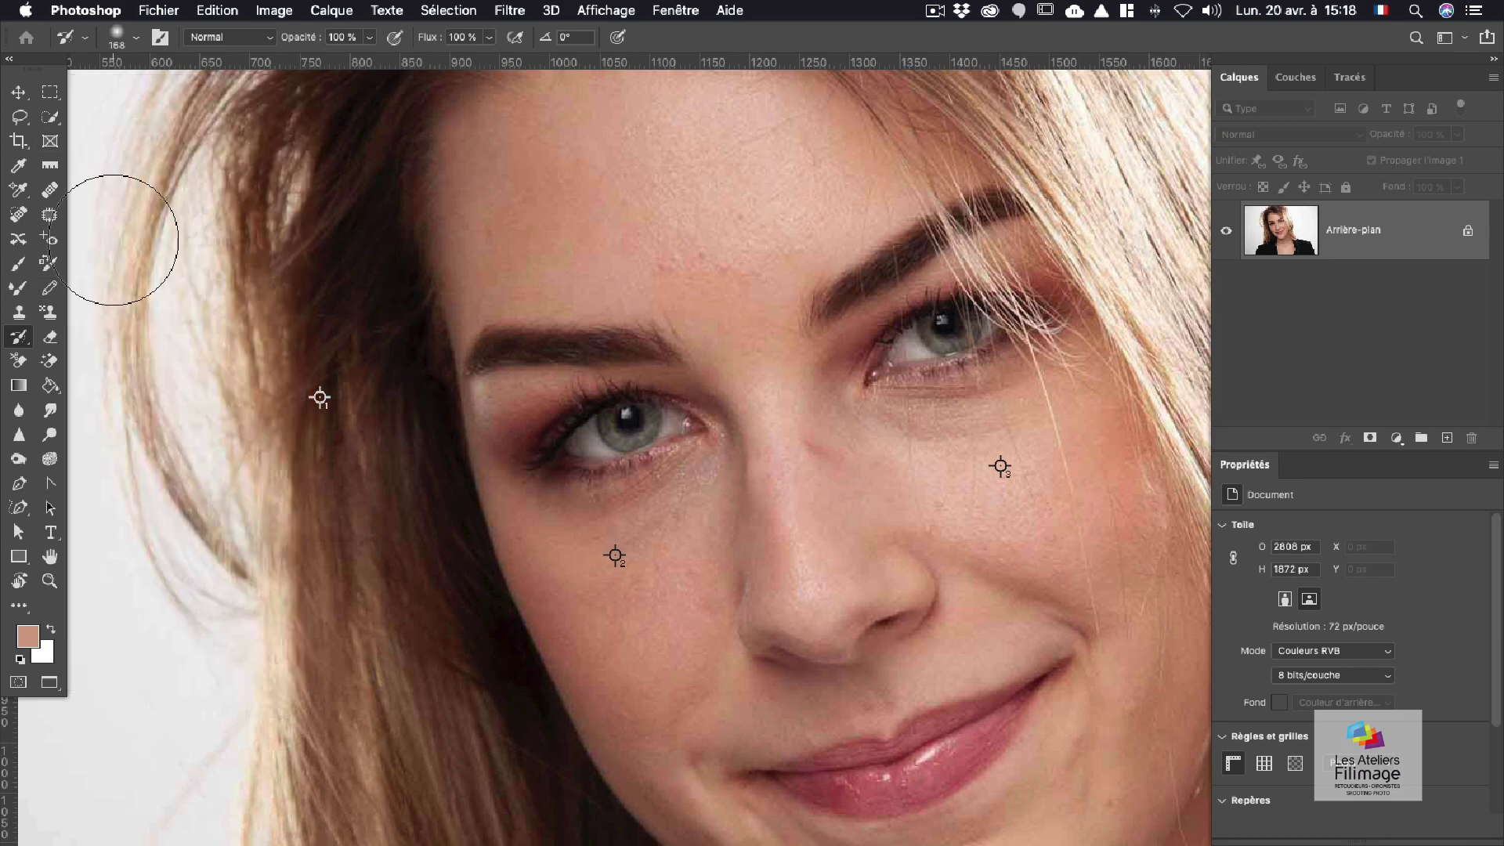
Step: Try erasing a freehand zigzag from the forehead down to the nose bridge with the Eraser, and undo it
click(49, 341)
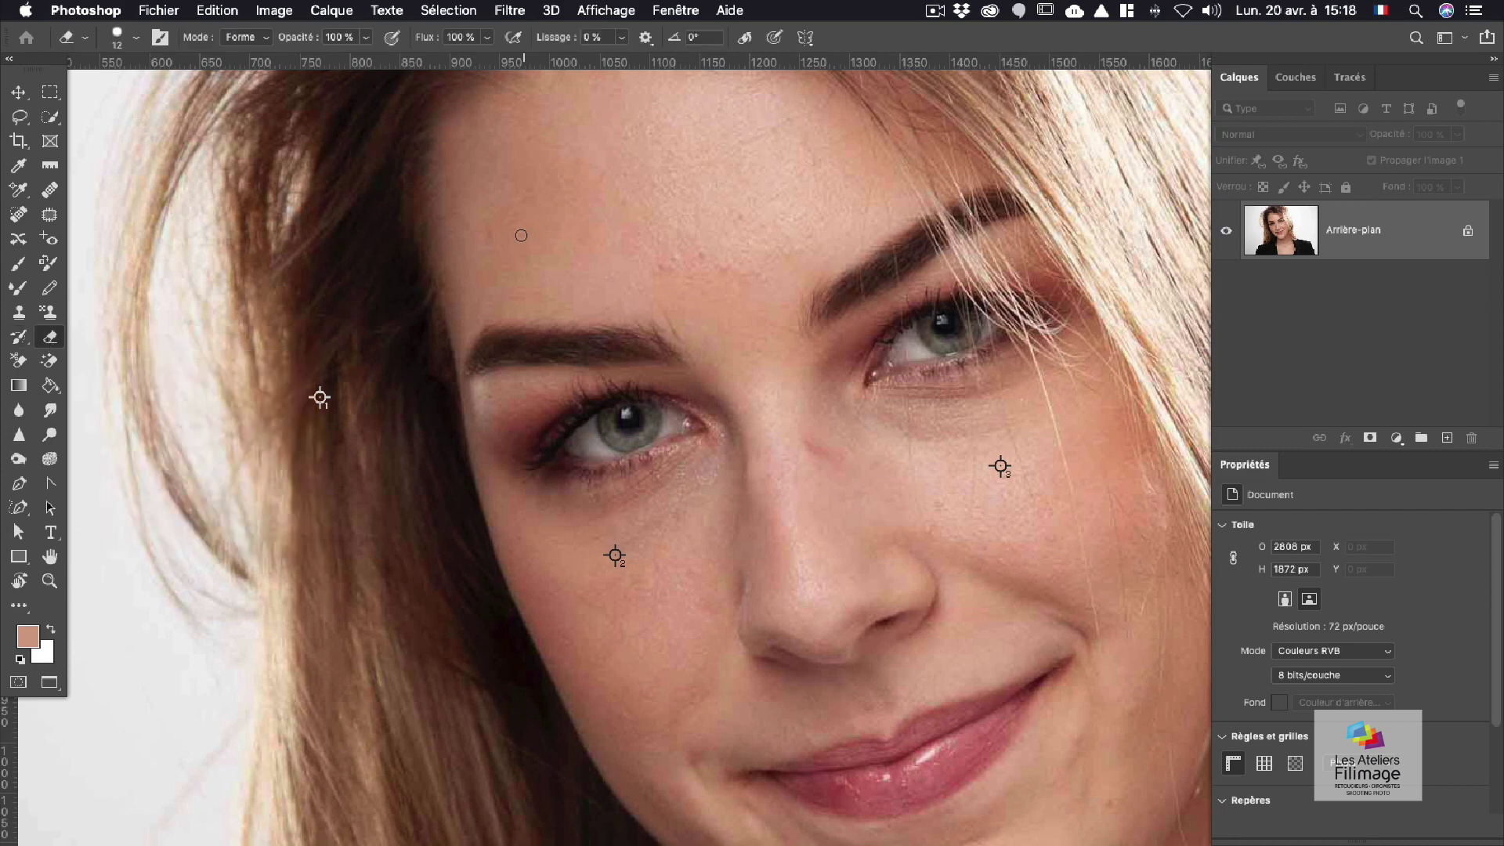
mouse_move(521, 235)
mouse_down()
mouse_move(618, 242)
mouse_move(811, 363)
mouse_move(737, 454)
mouse_up()
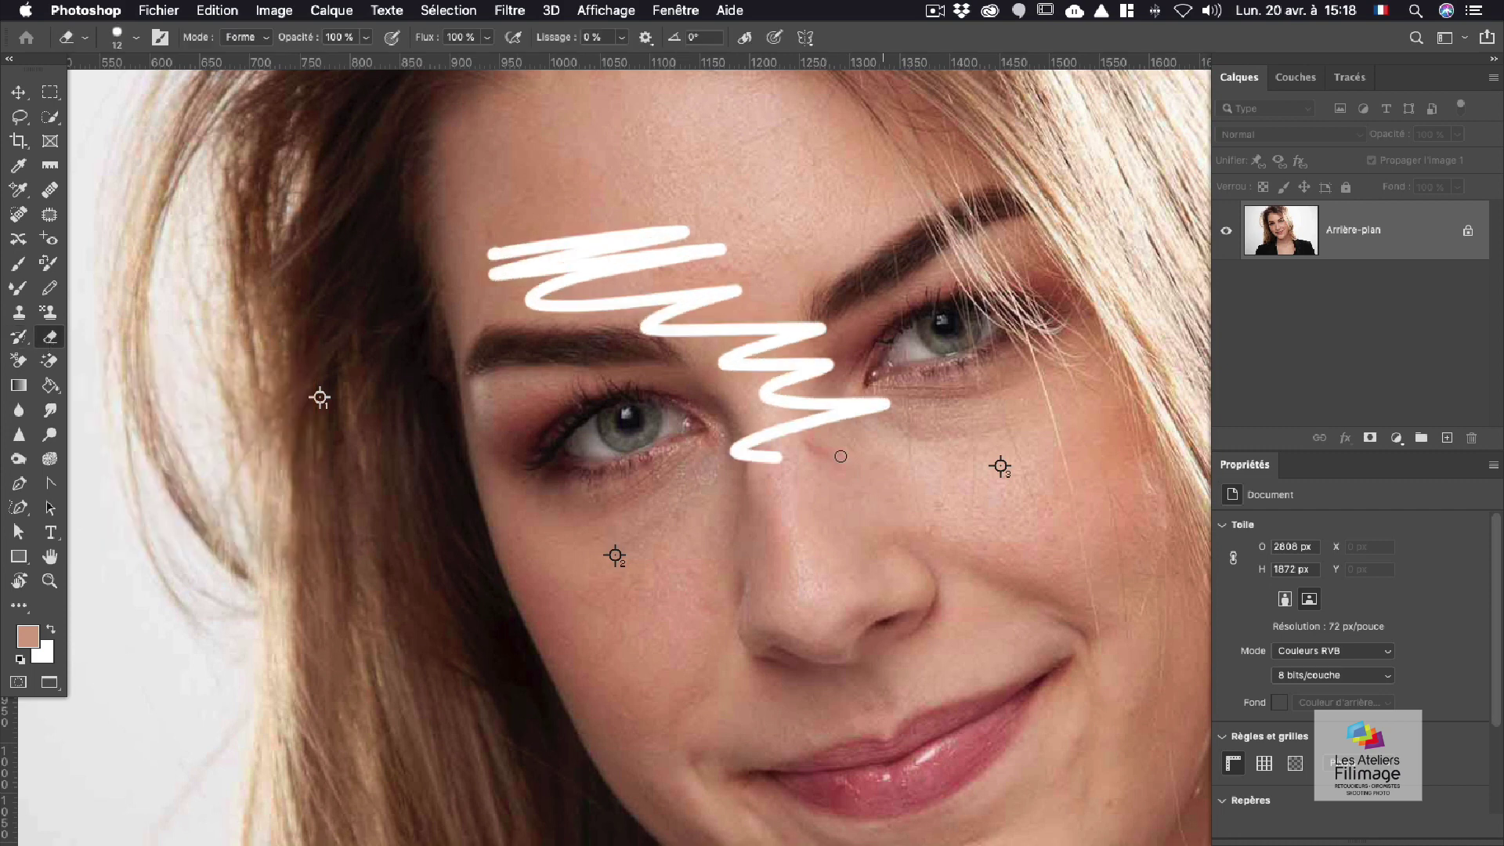
drag(841, 456, 844, 459)
key(super+z)
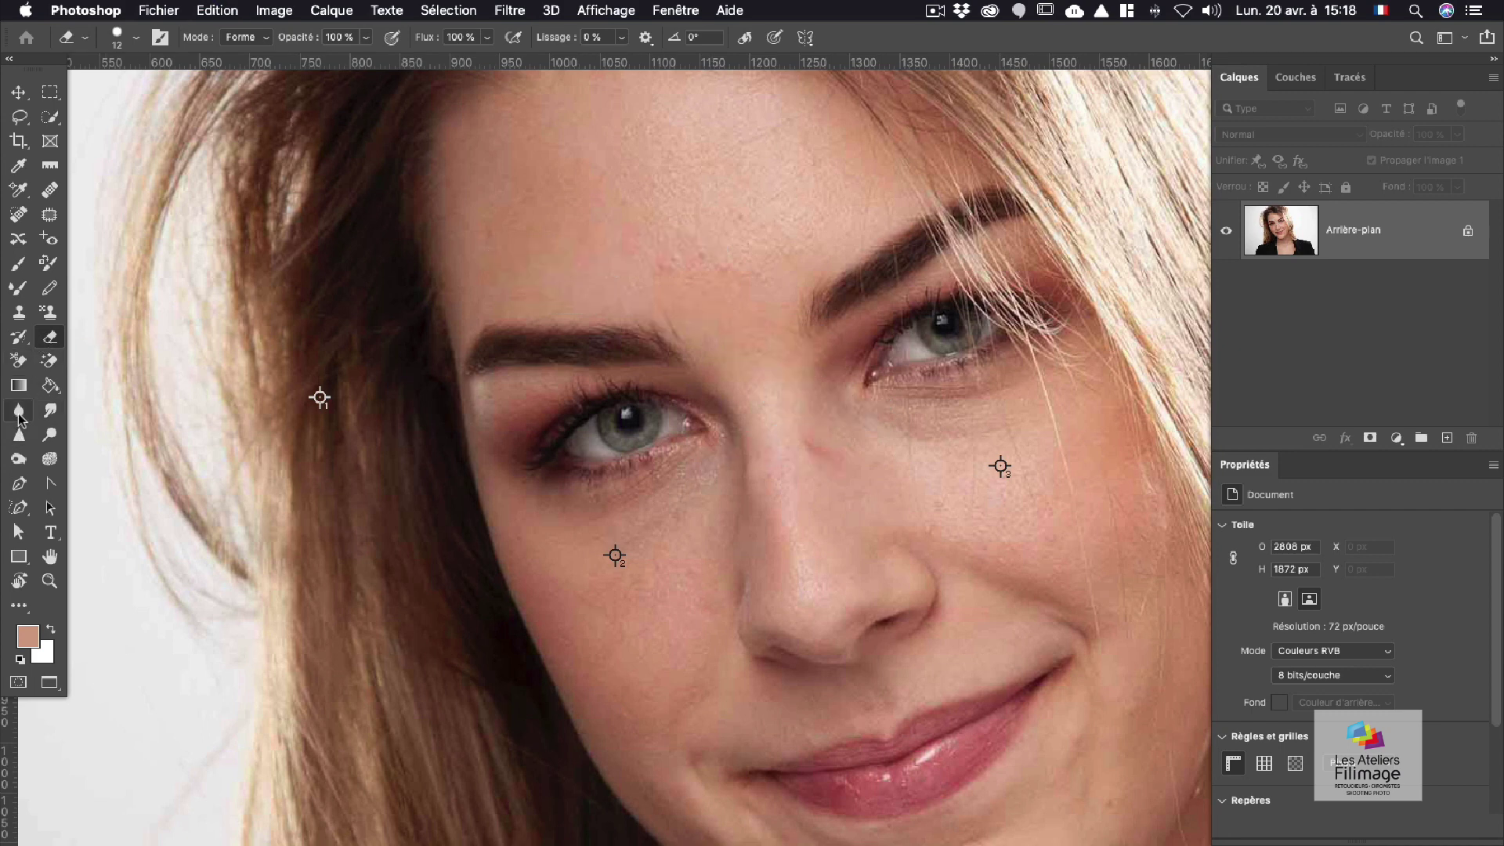
Step: Try a horizontal foreground-to-background gradient across the face with the Gradient tool, and undo it
click(20, 386)
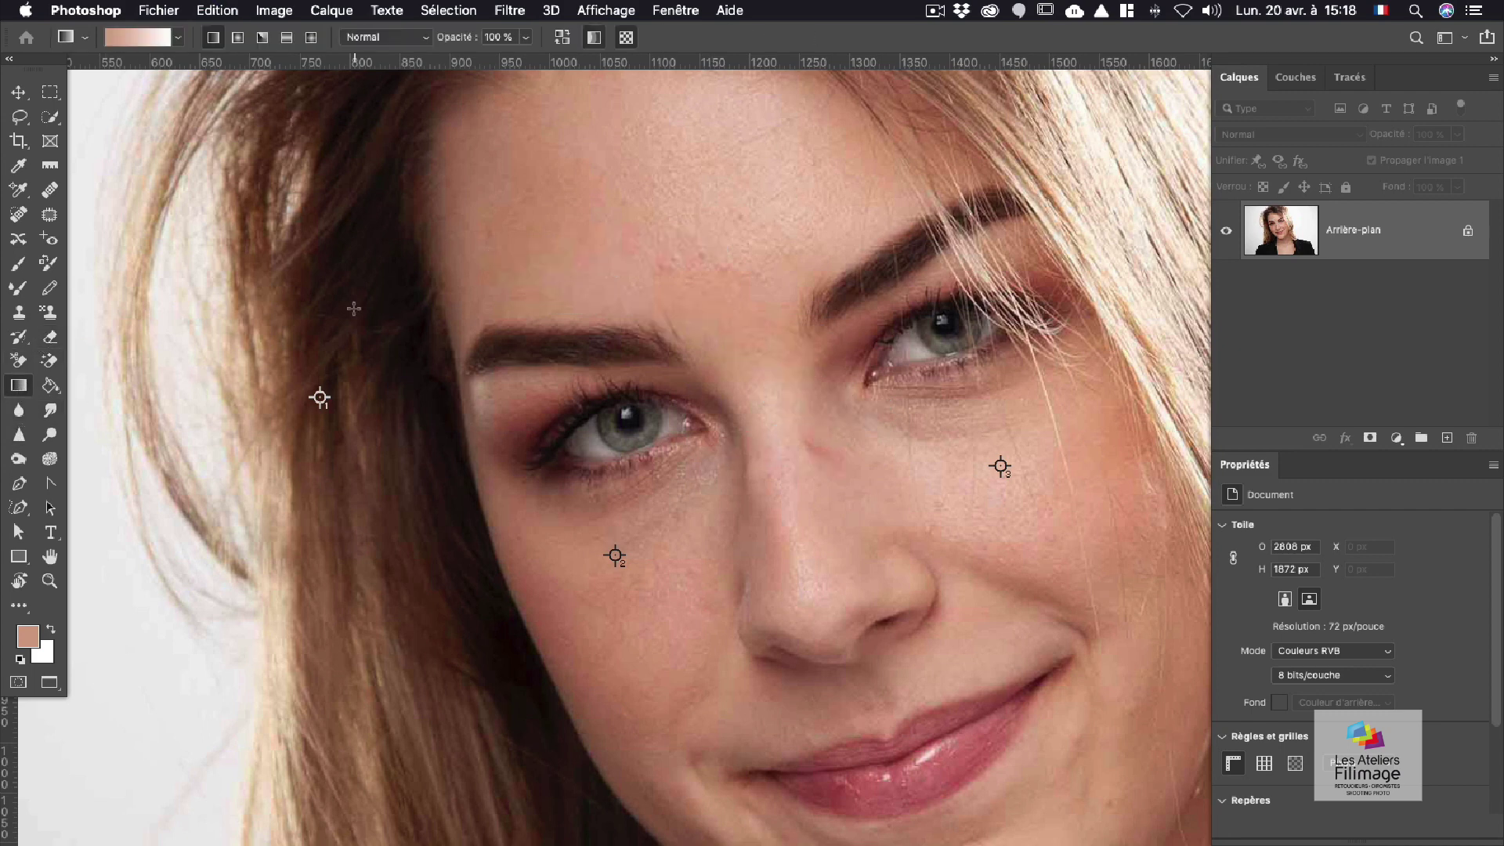
drag(354, 308, 1059, 282)
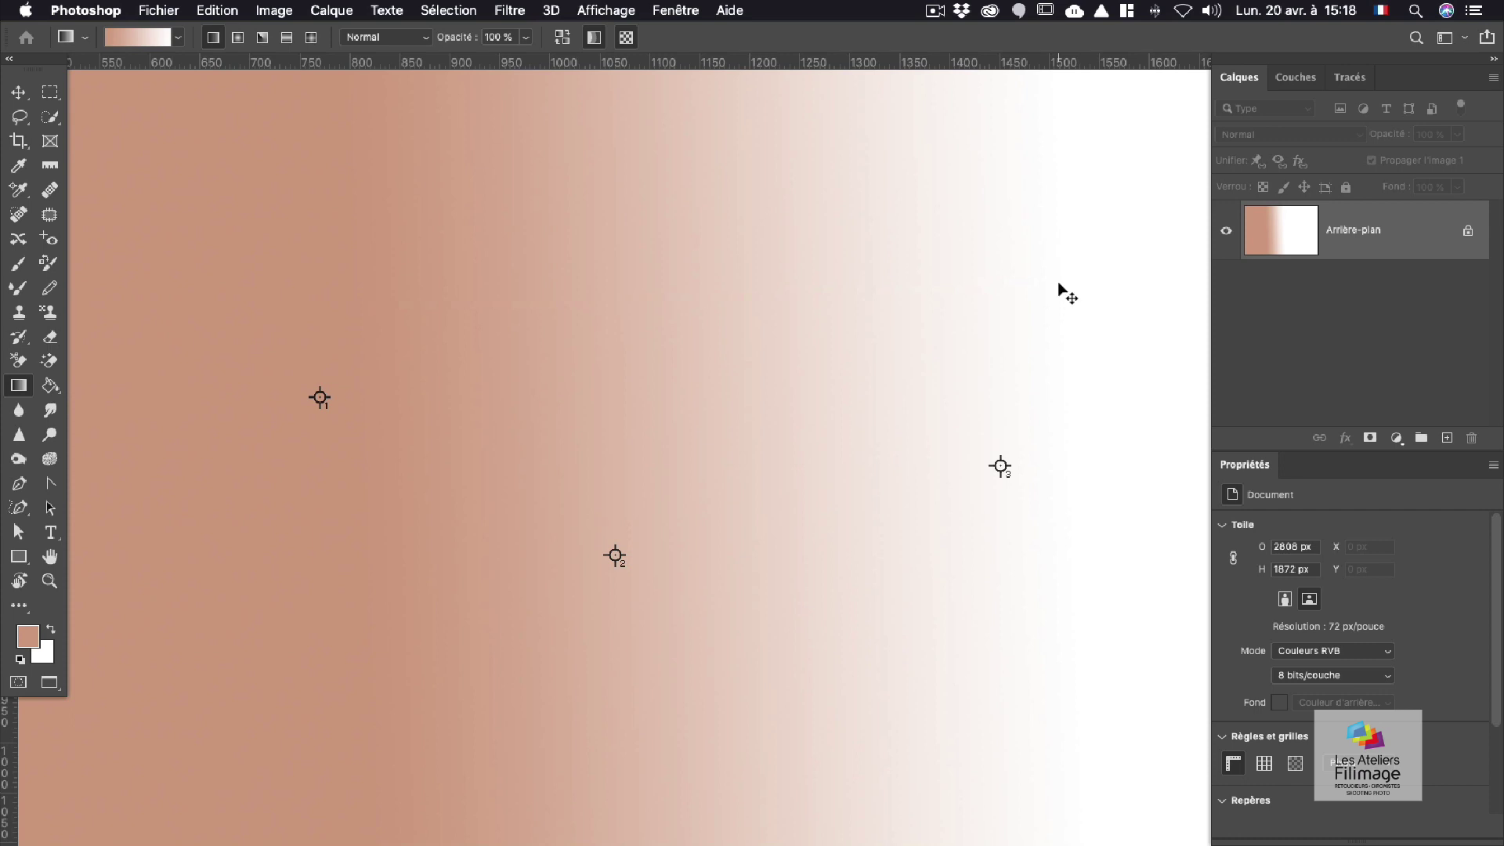
key(super+z)
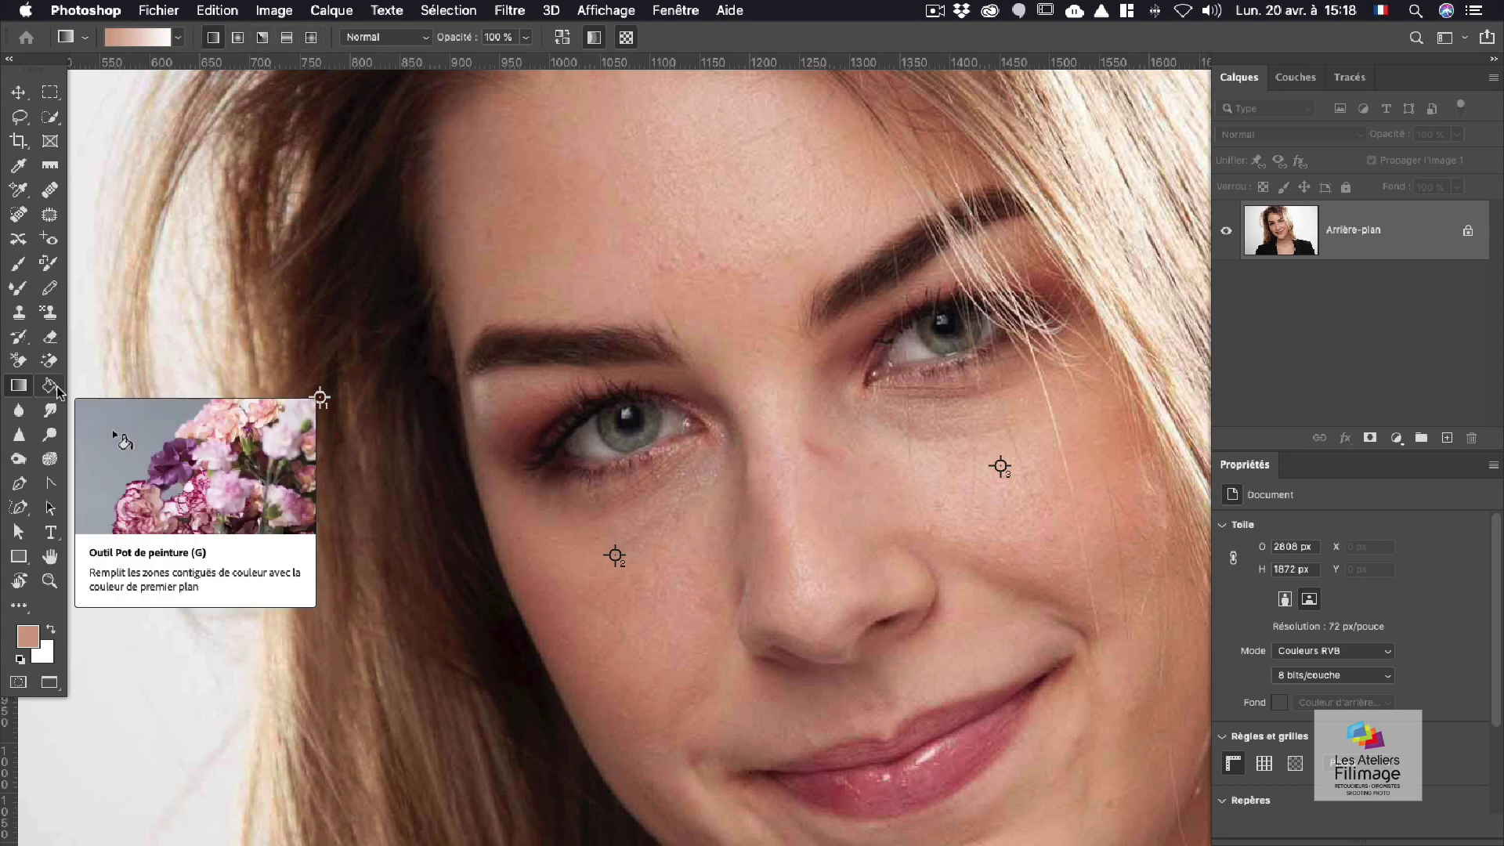
Step: Try filling a rectangular selection over the eyebrow and eye with the Paint Bucket, undo and deselect, and review the fill's blending modes
click(52, 94)
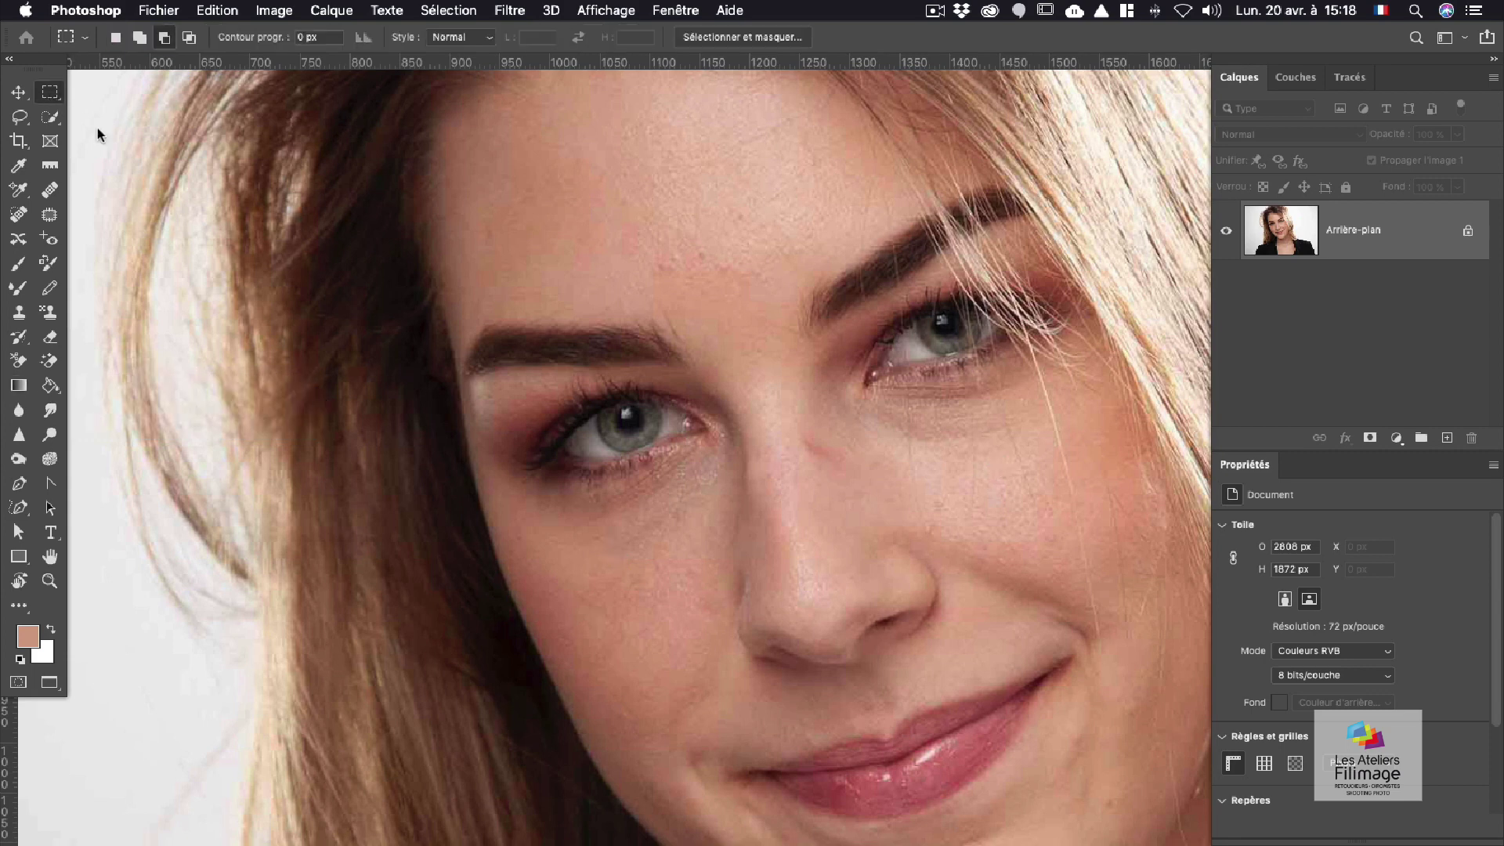
drag(452, 232, 657, 450)
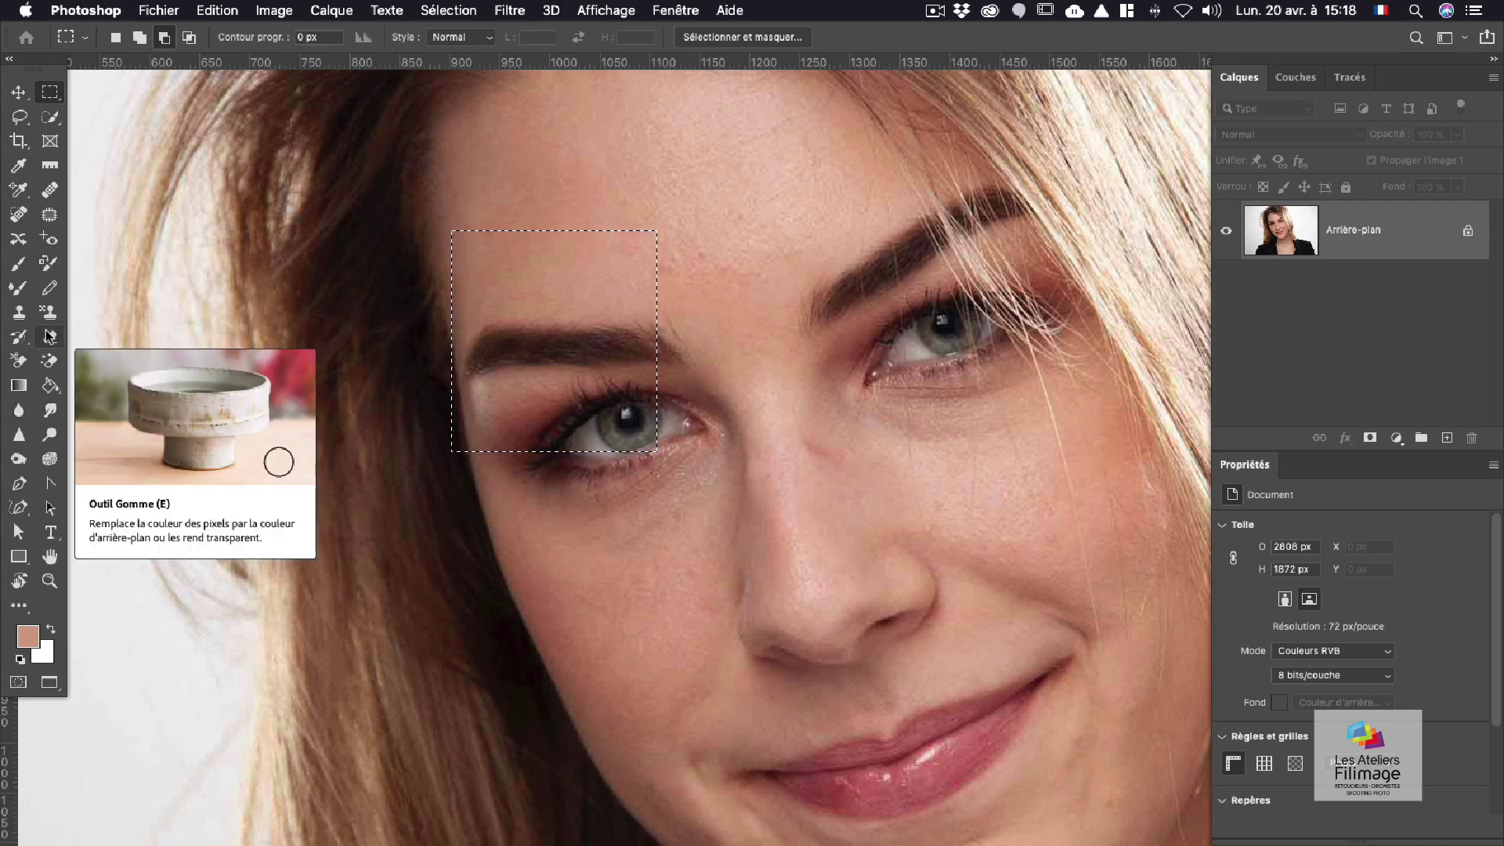
click(49, 387)
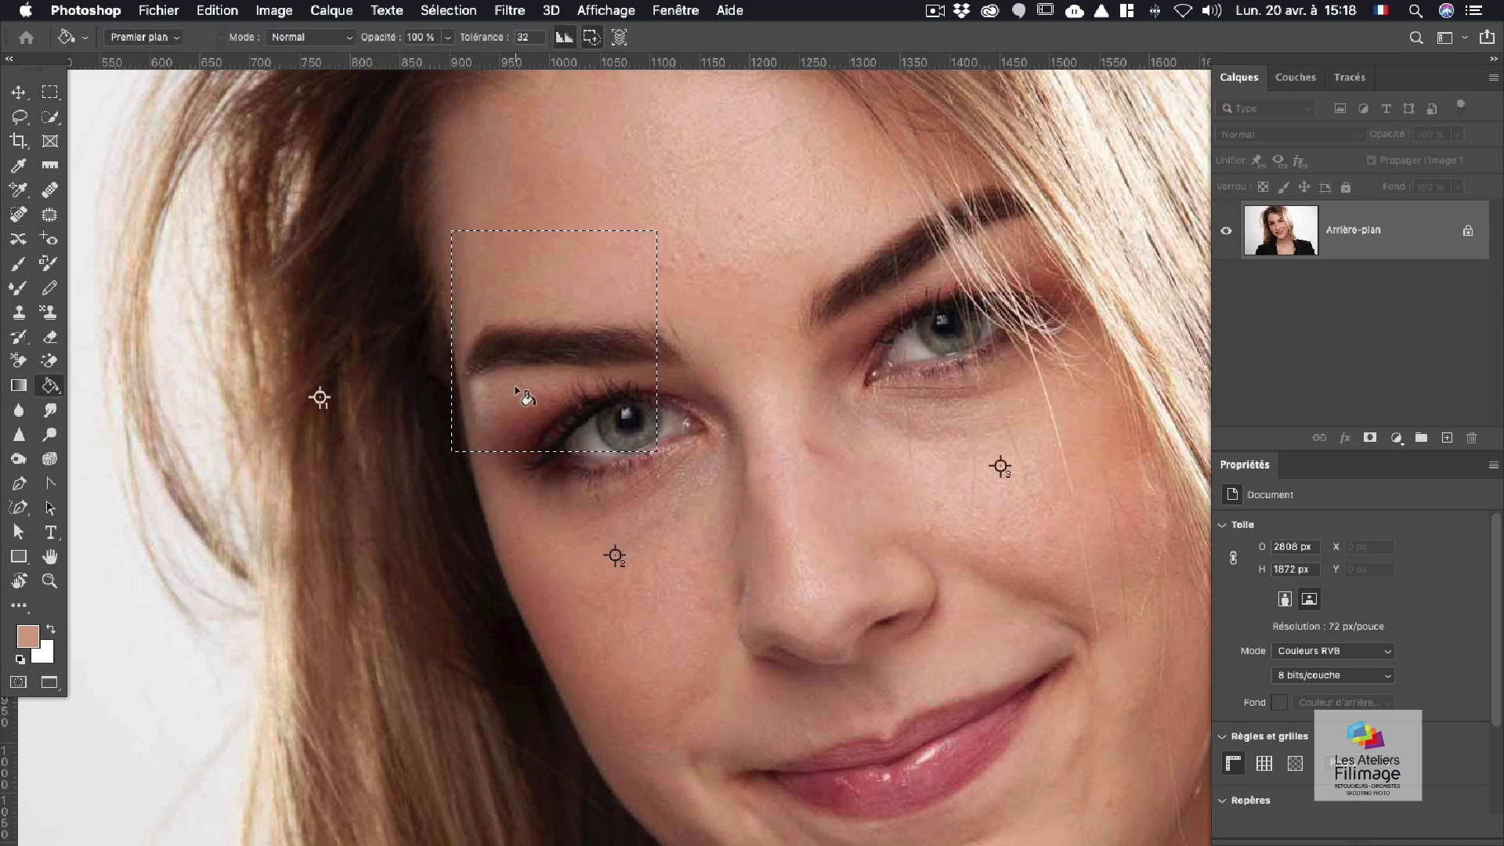
click(498, 324)
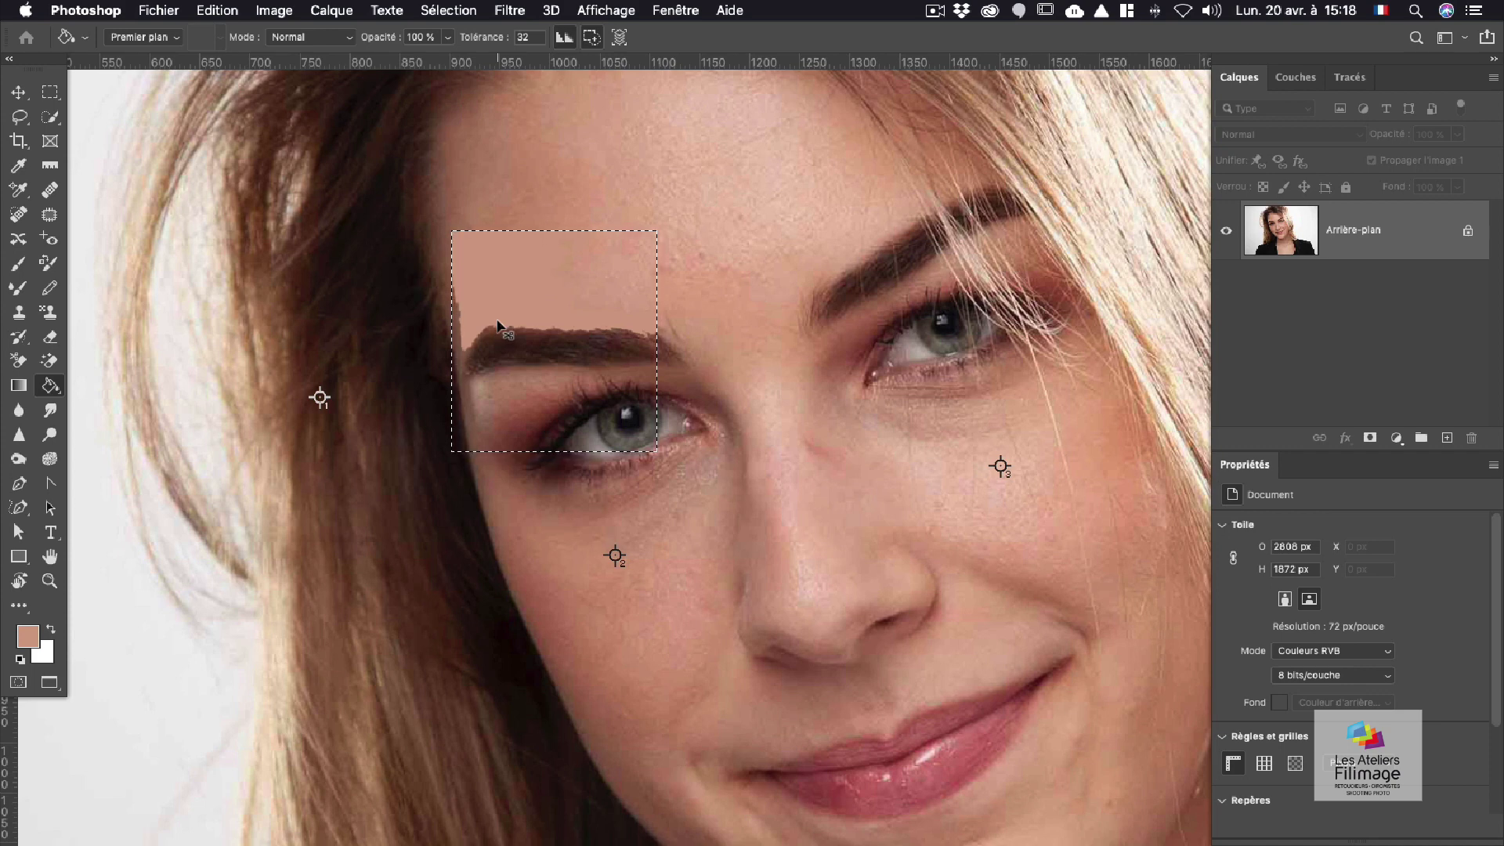
key(super+z)
key(super+d)
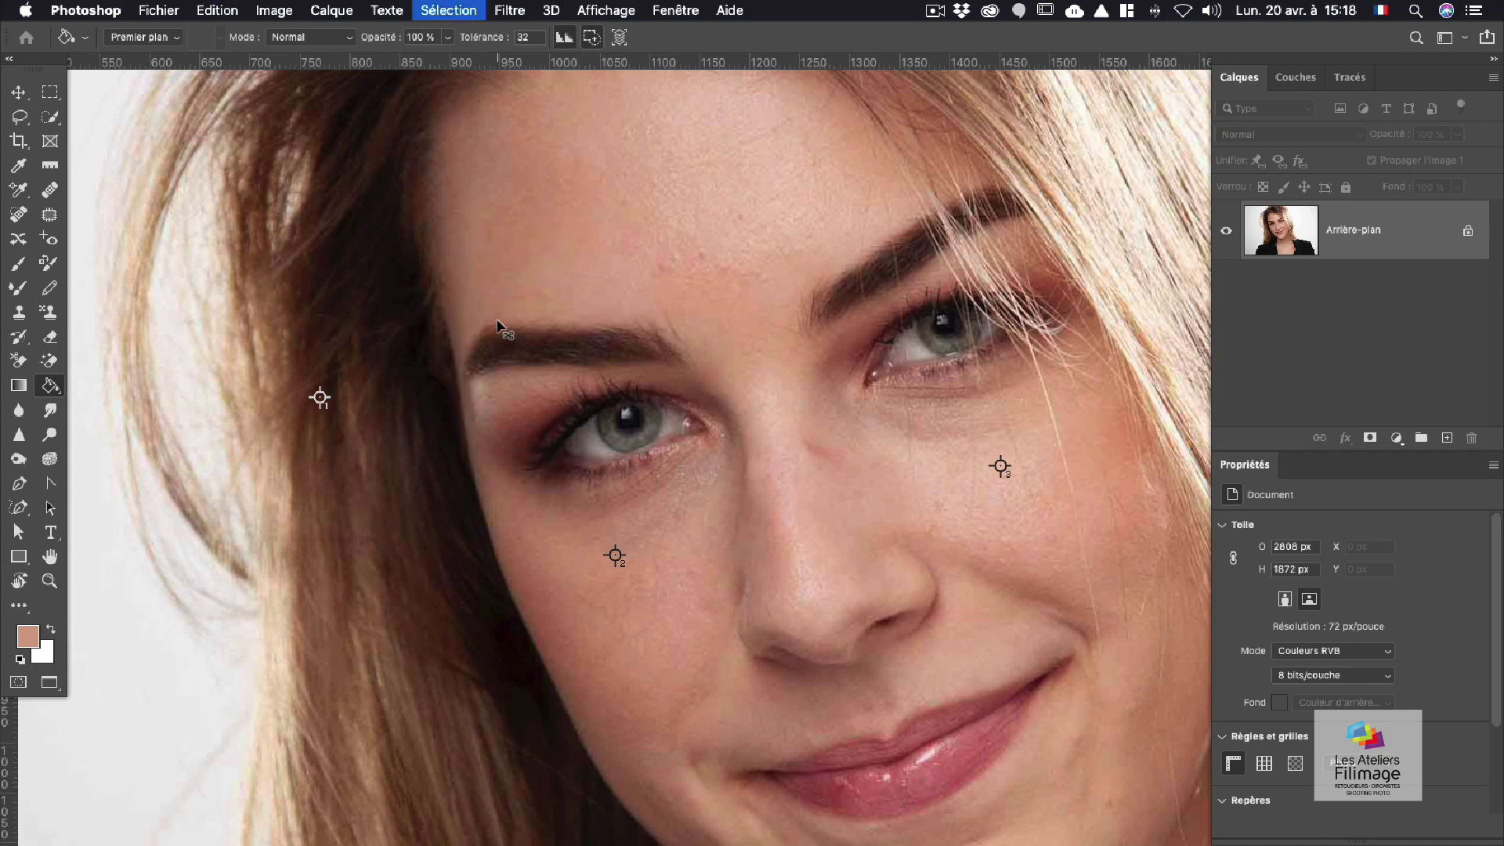
click(301, 39)
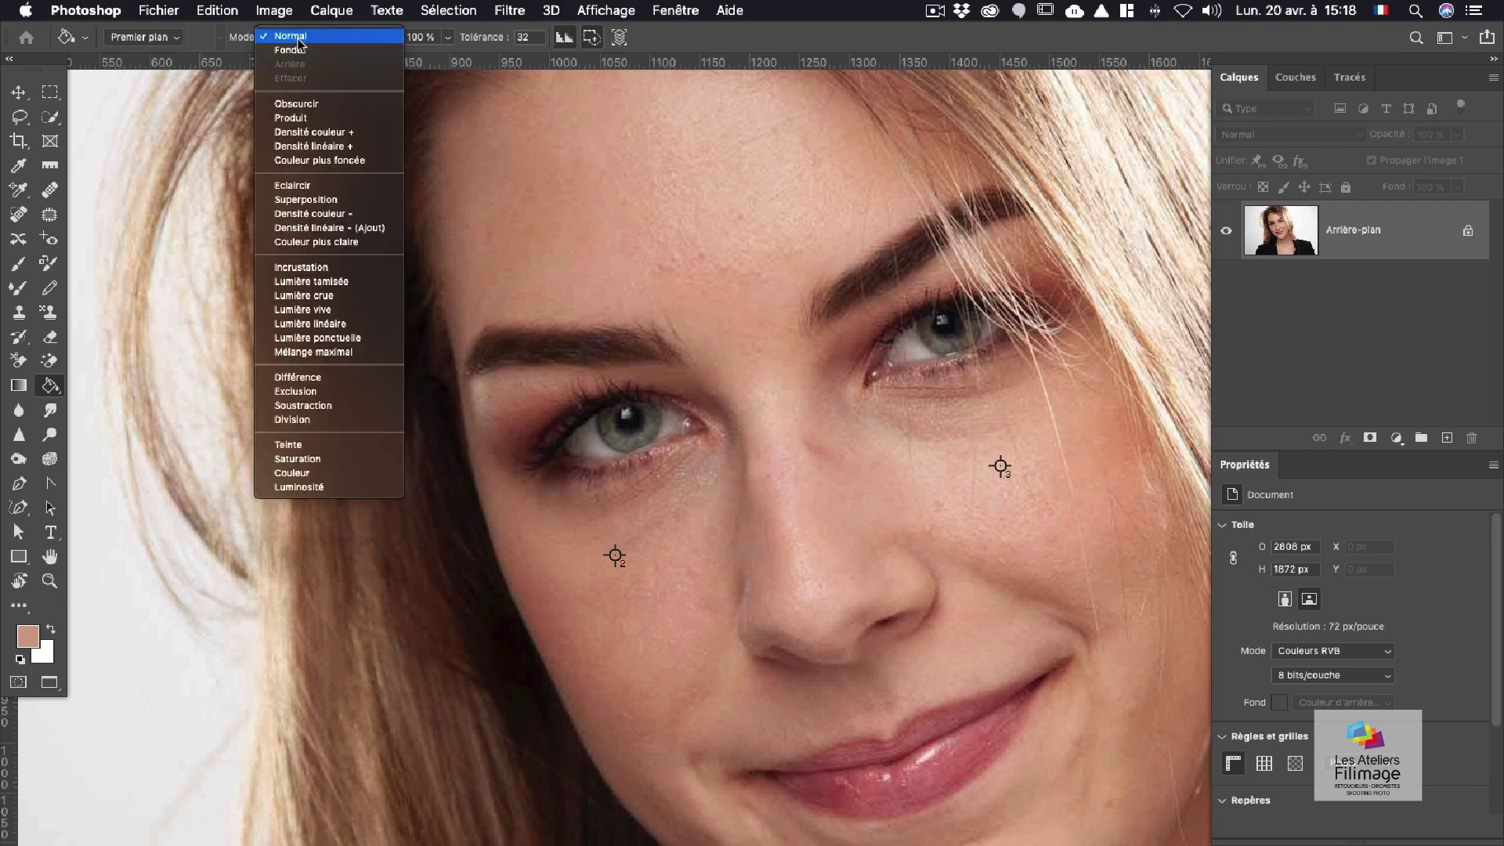
click(136, 410)
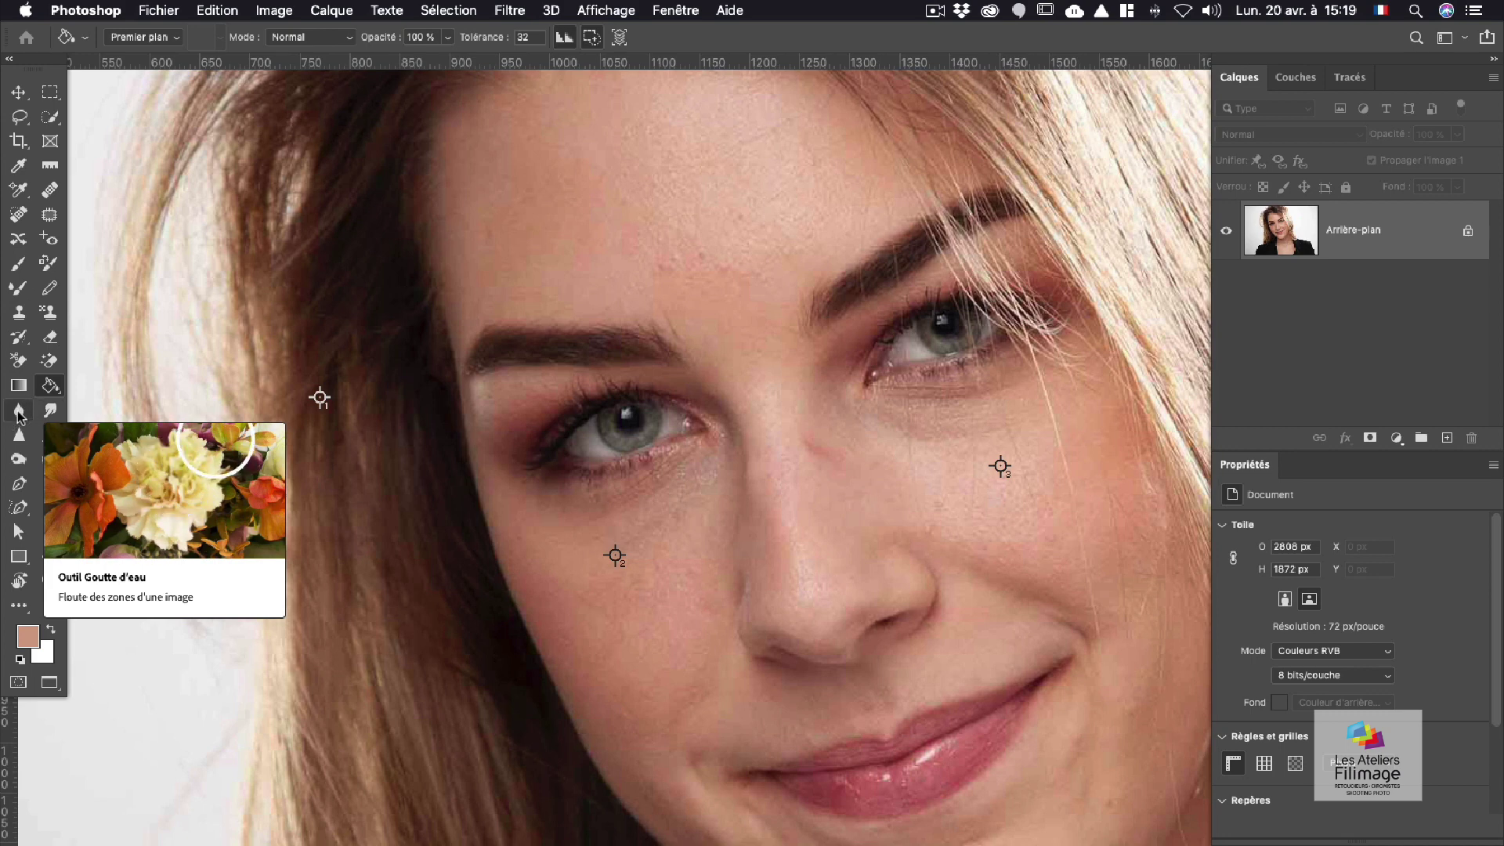
Step: Try blurring the area around the eye and eyebrow with the Blur tool in Obscurcir mode, and undo it
click(18, 412)
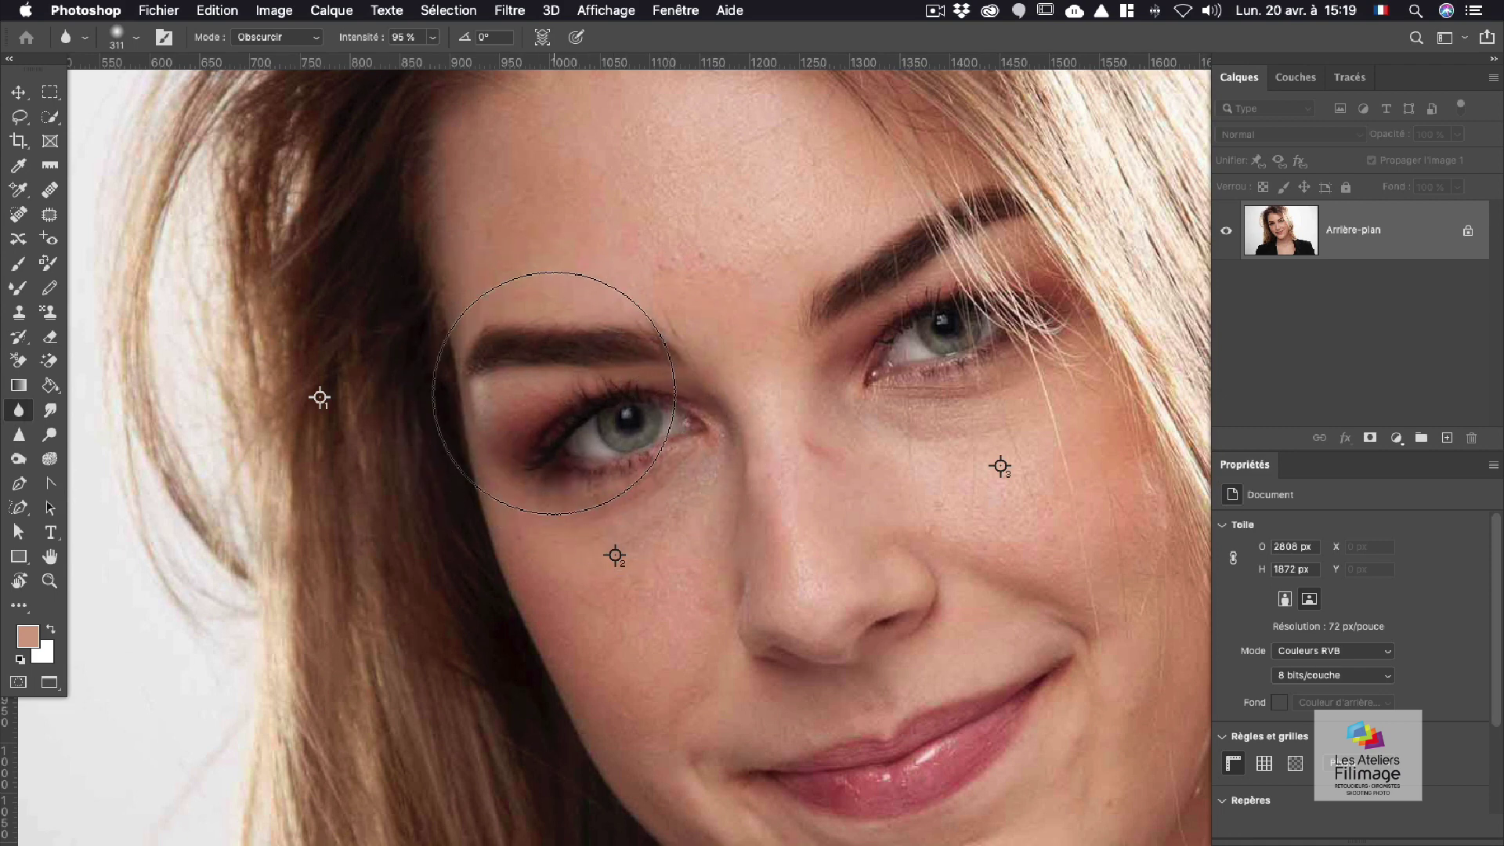
key(super+z)
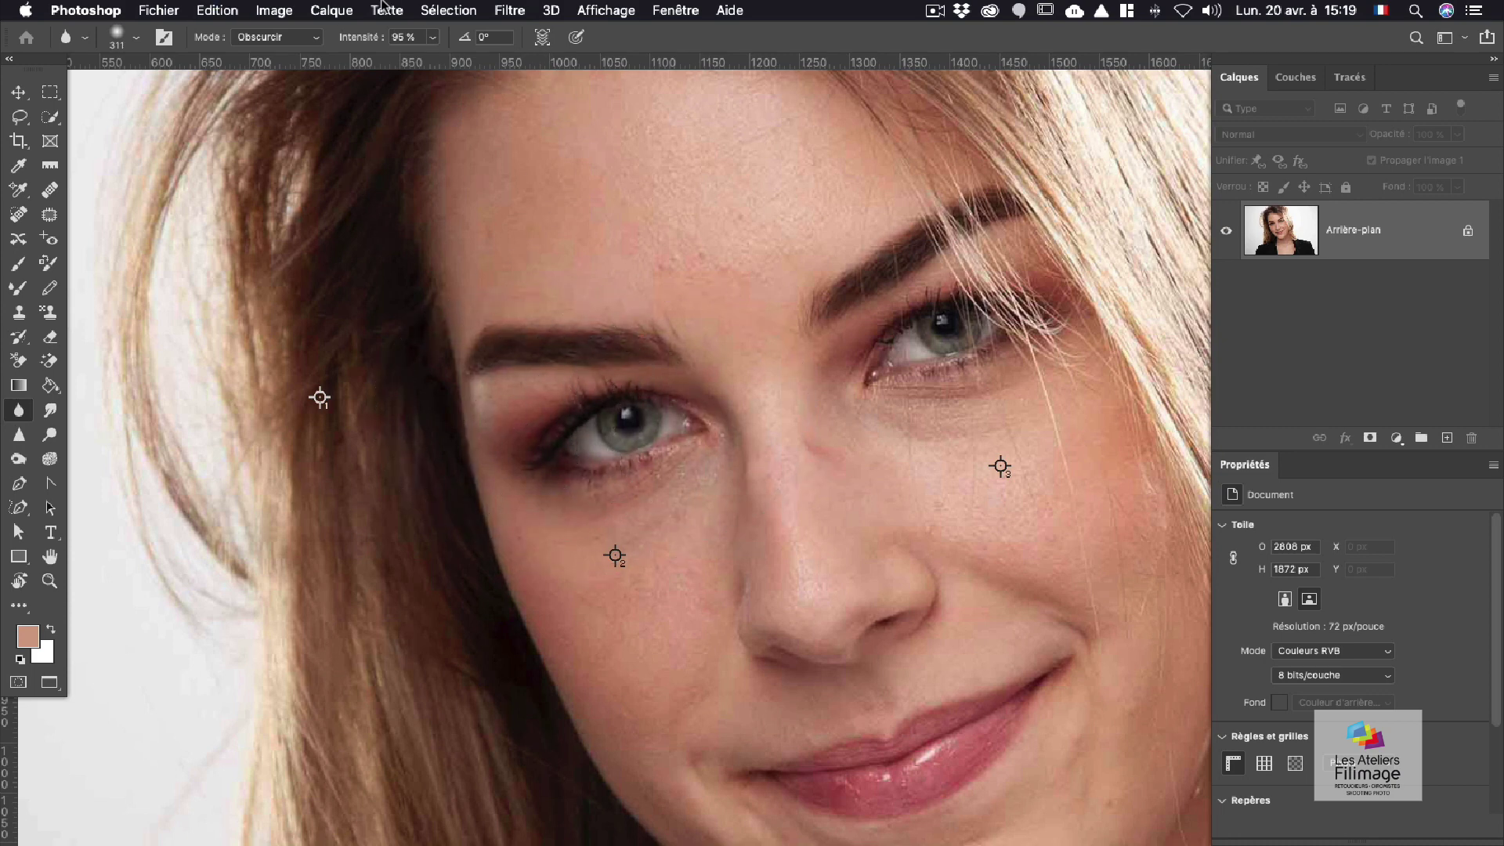
Step: Switch the Blur tool's mode to Eclaircir and back to Obscurcir, and set its brush size to 95
click(273, 39)
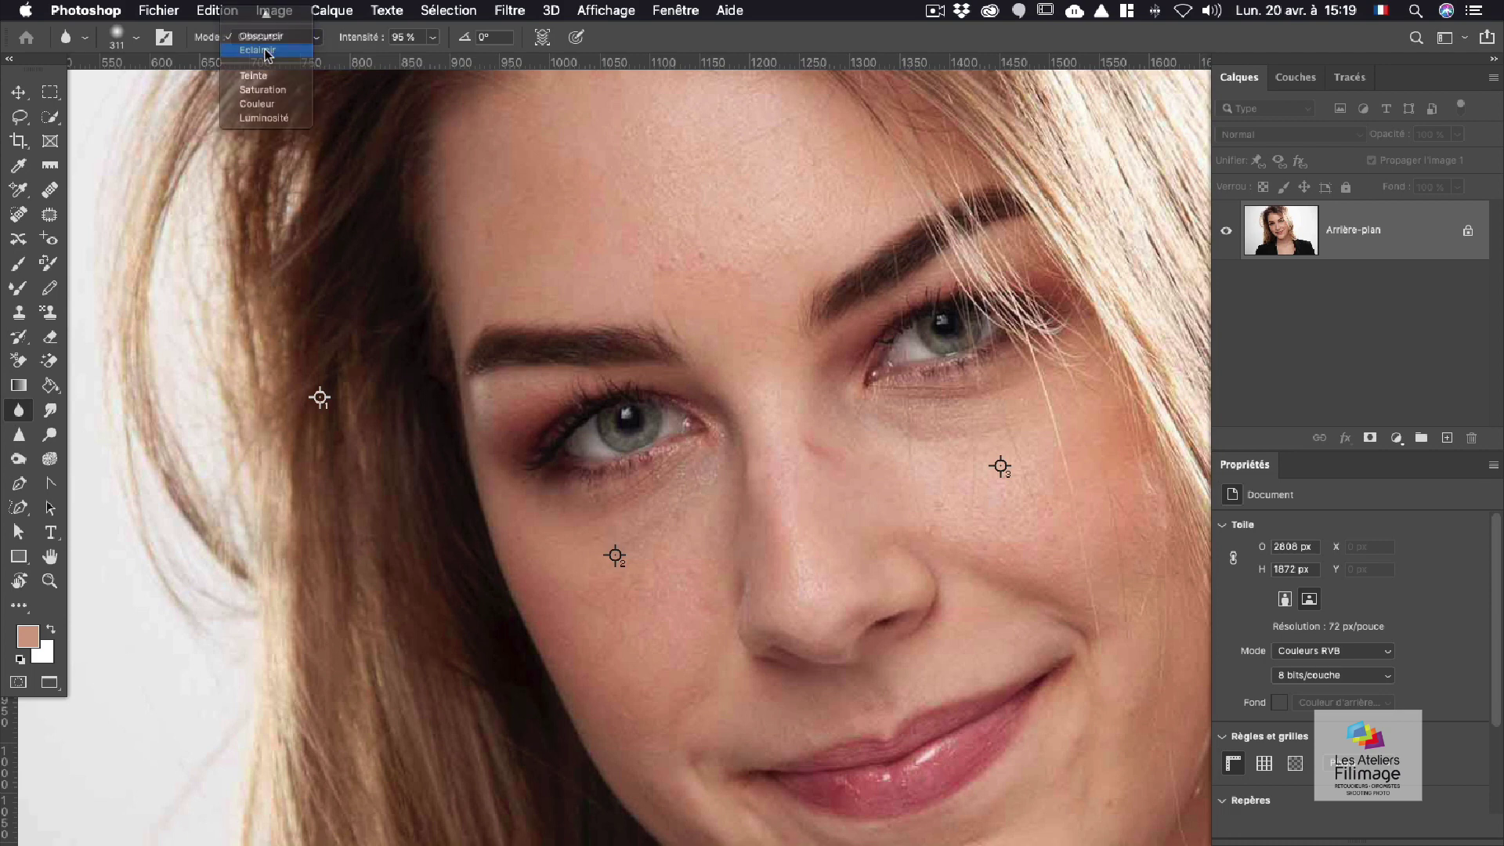
click(267, 52)
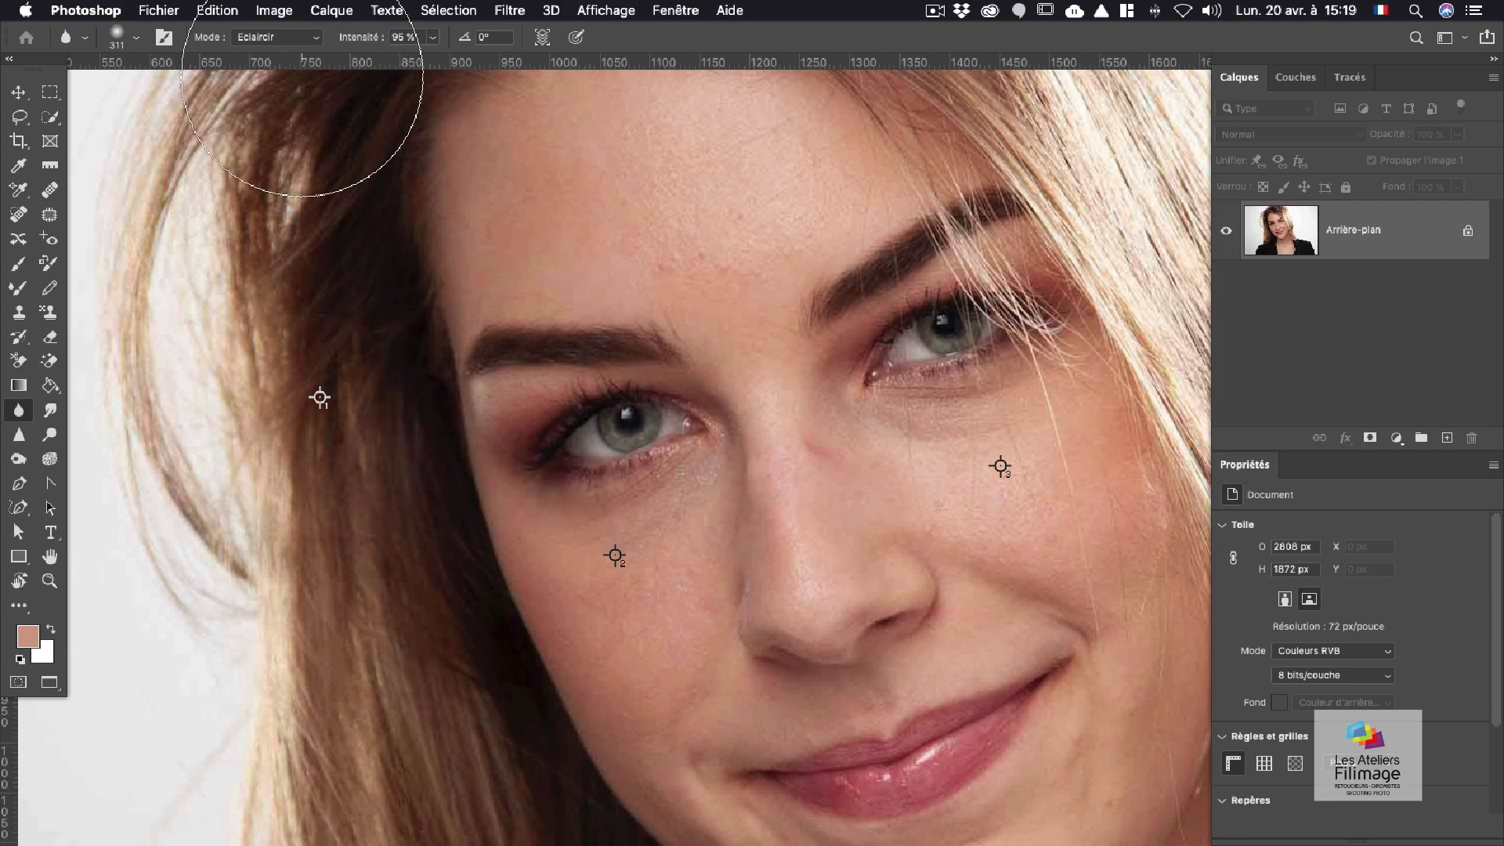
click(273, 38)
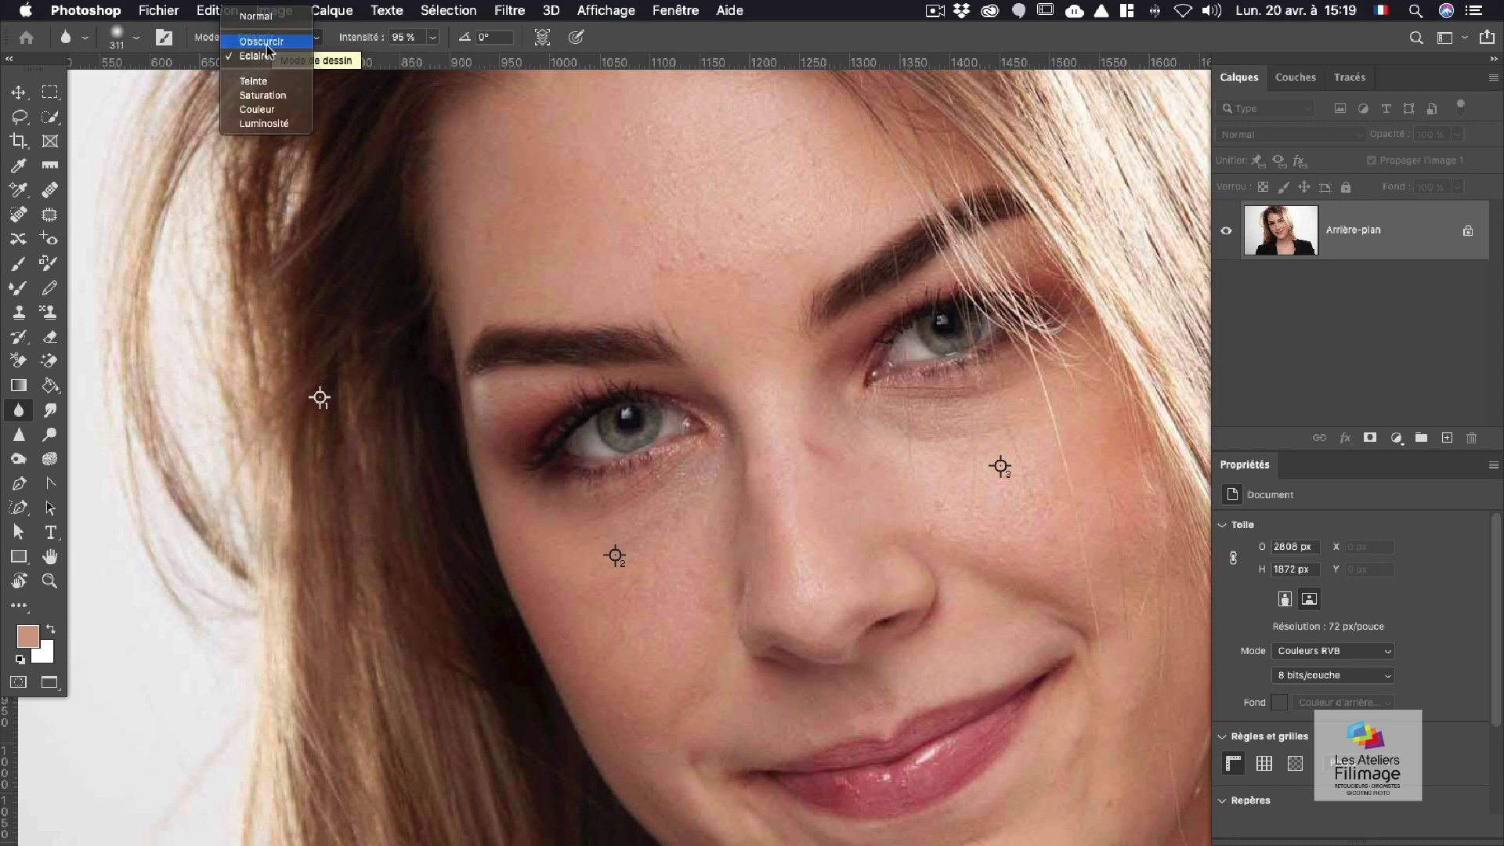
click(262, 42)
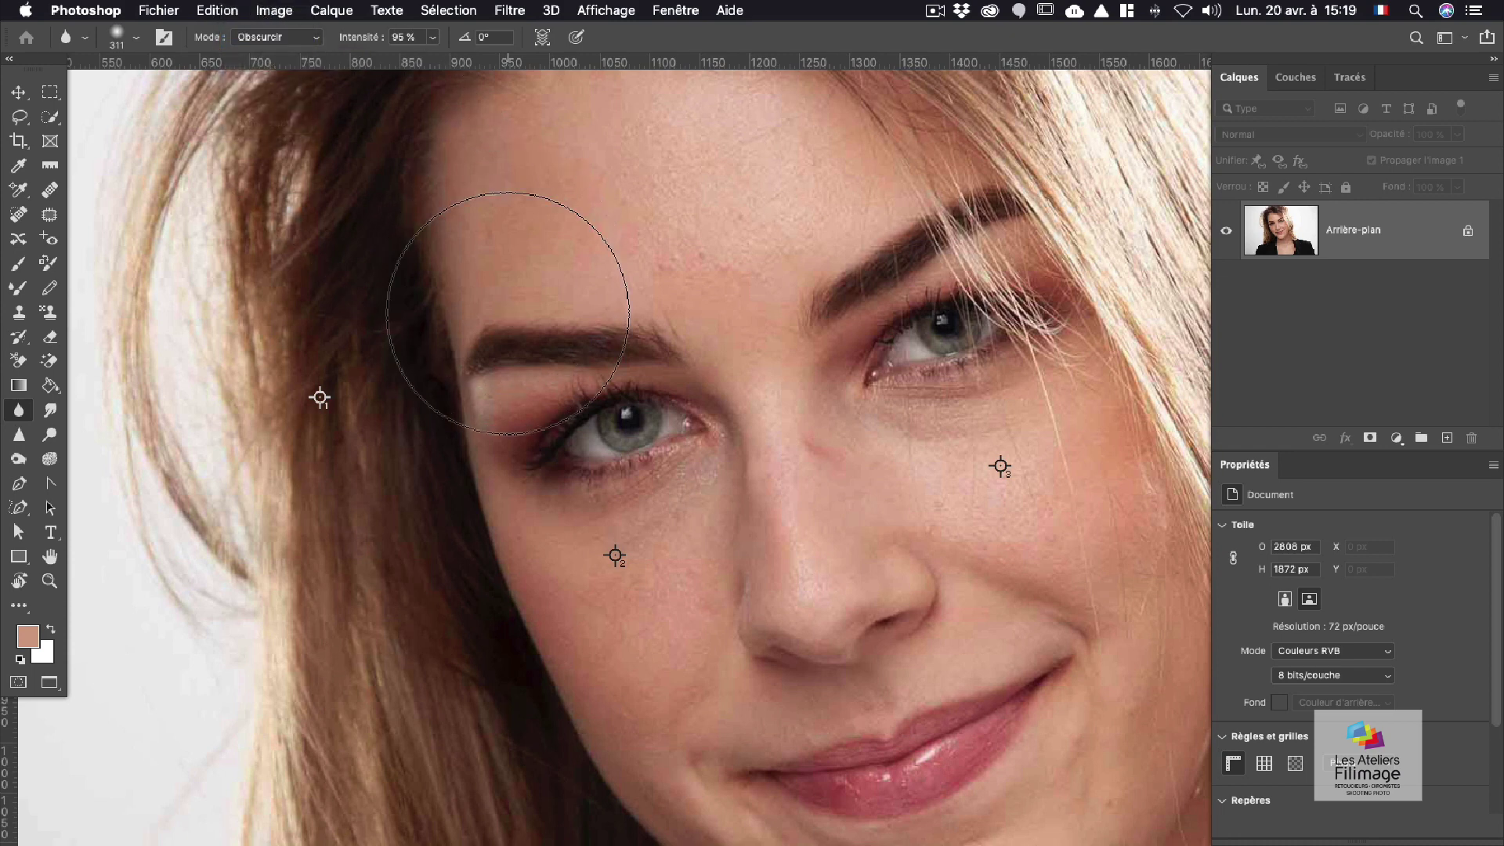
mouse_move(508, 314)
mouse_down()
mouse_move(554, 310)
mouse_move(394, 332)
mouse_up()
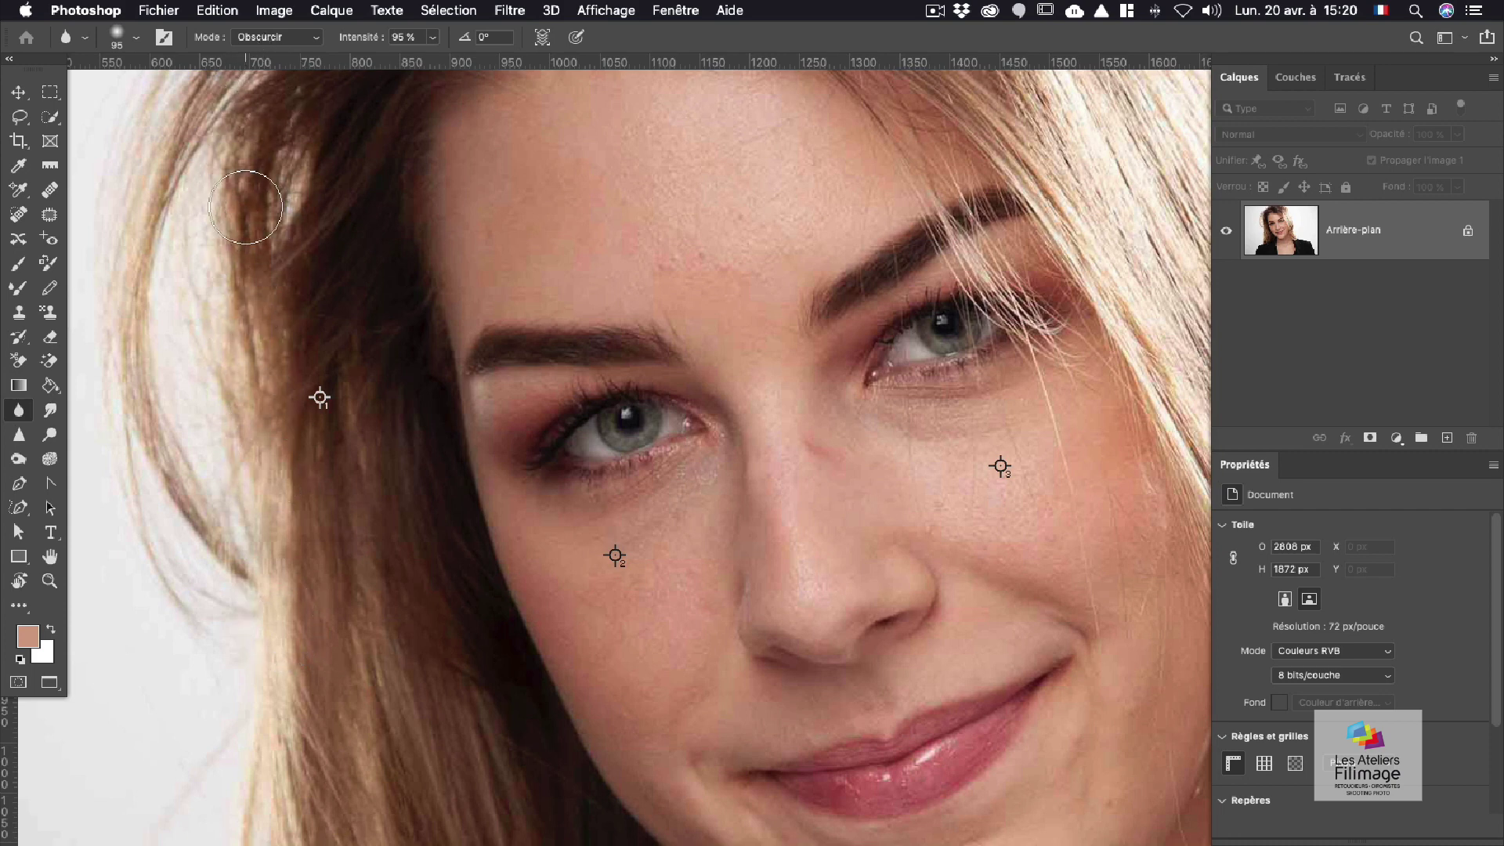
Step: Try smudging from the temple beside the eye into the dark hair with the Smudge tool, and undo it
click(51, 415)
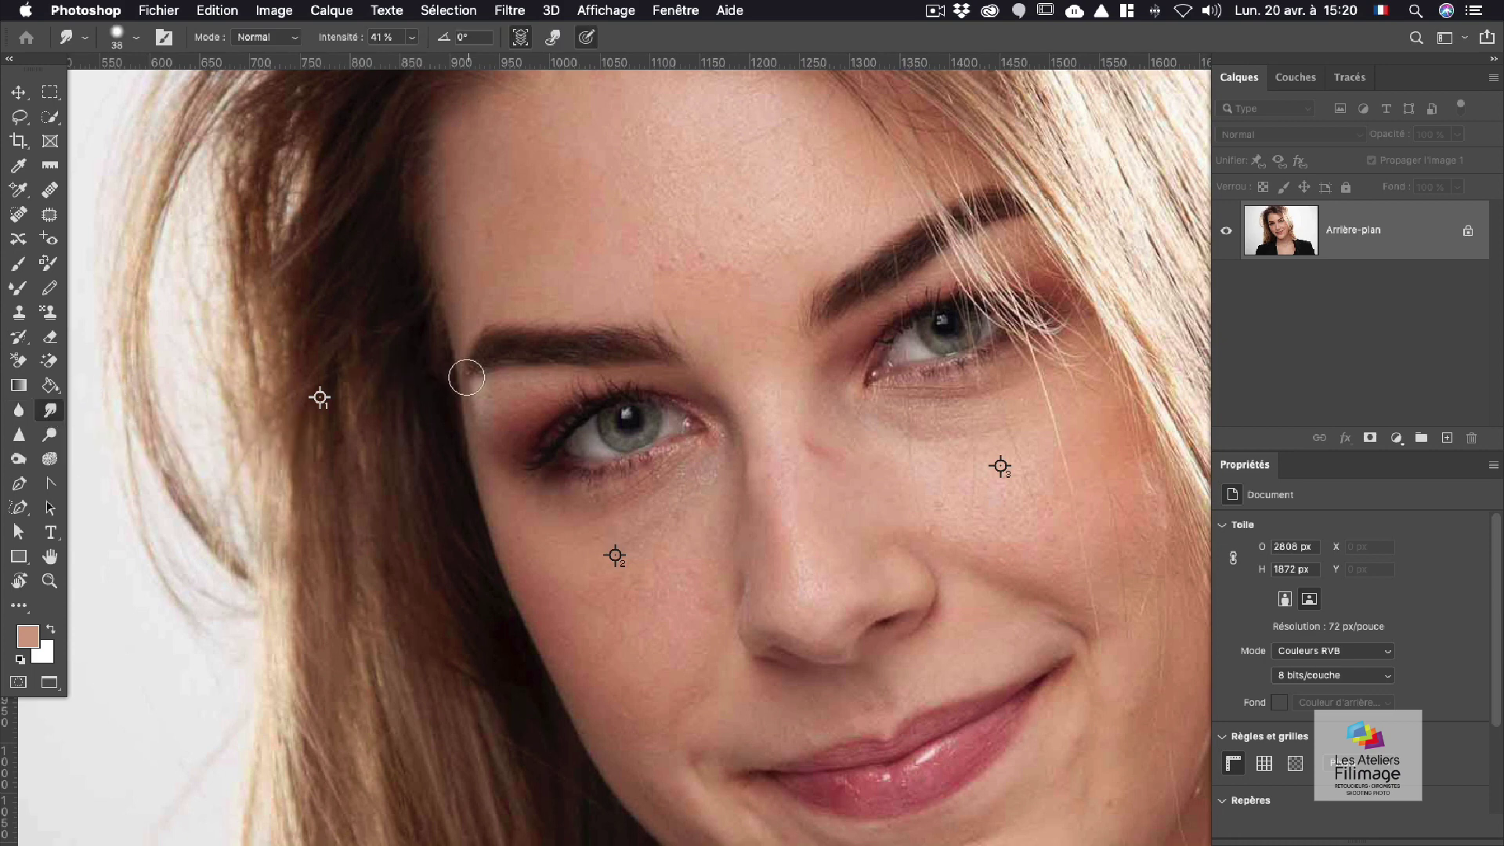
mouse_move(438, 386)
mouse_down()
mouse_move(509, 381)
mouse_move(307, 370)
mouse_move(356, 368)
mouse_up()
key(super+z)
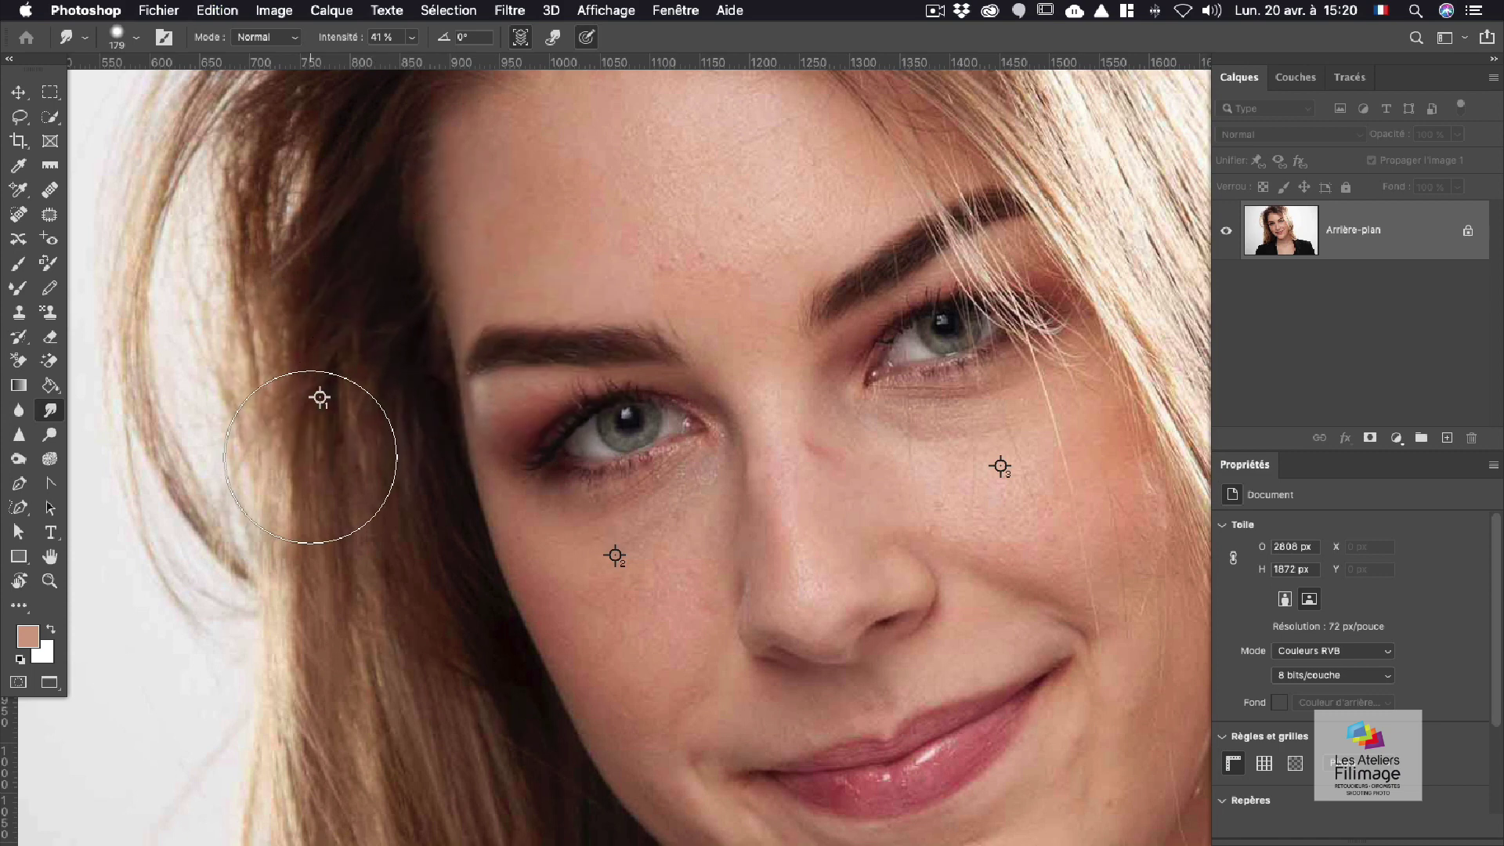
Step: Activate the Dodge tool, review its tonal ranges, and set its brush size to 141
click(49, 435)
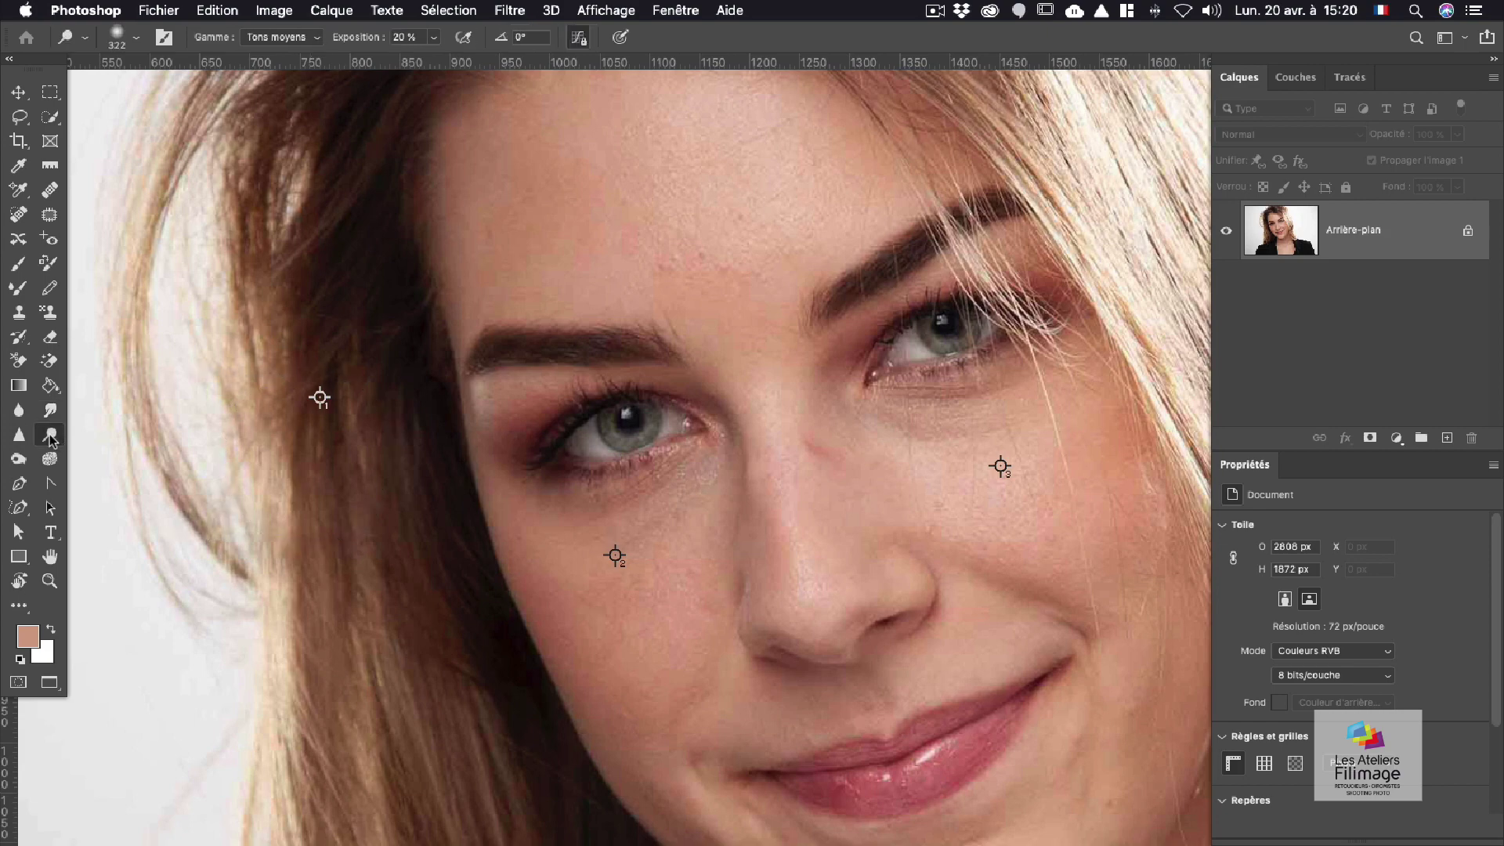
scroll(495, 360, down, 2)
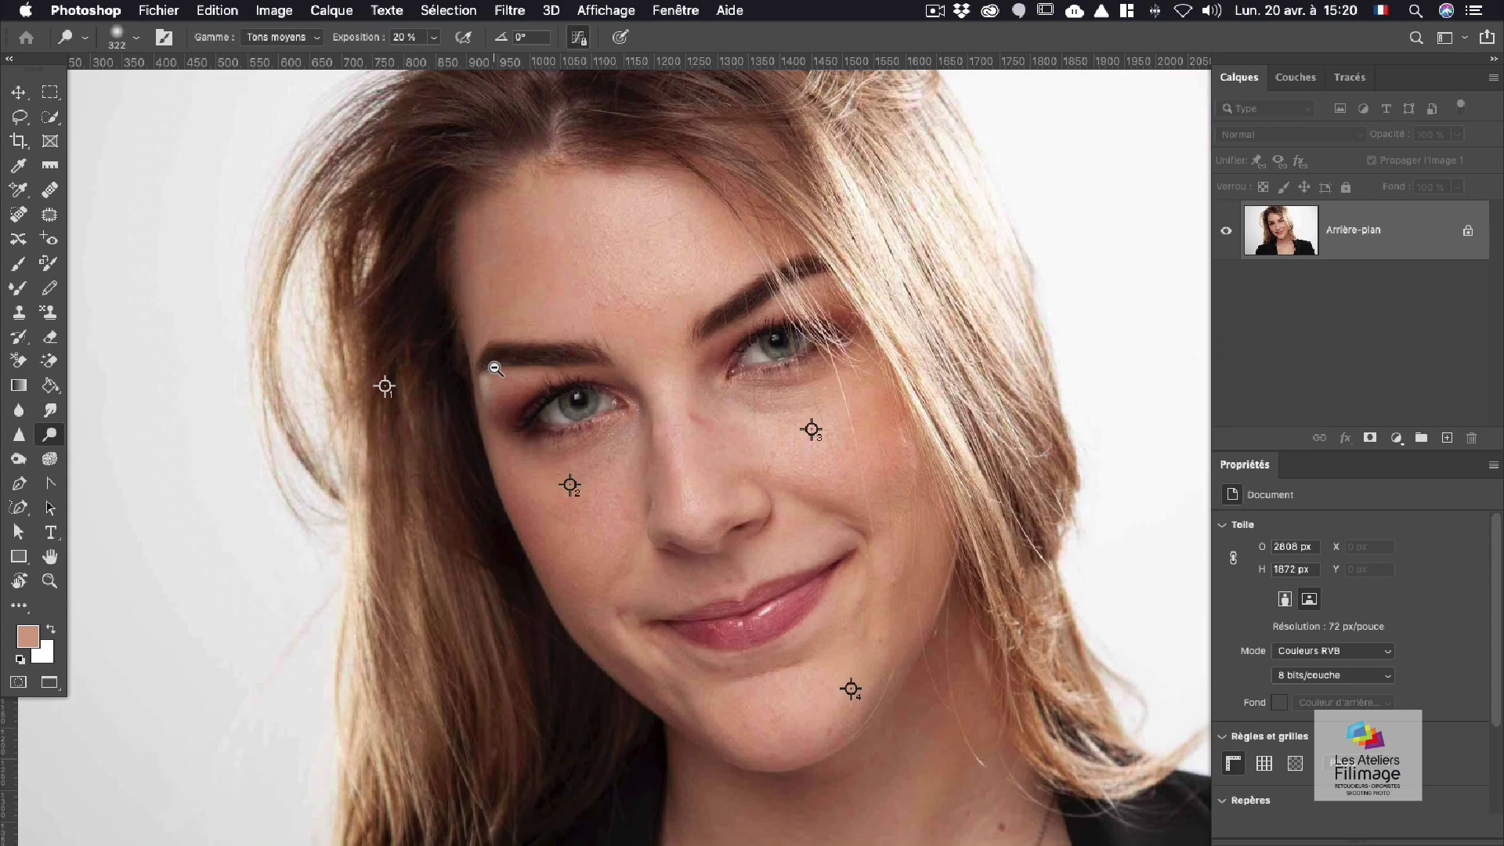
drag(502, 374, 452, 325)
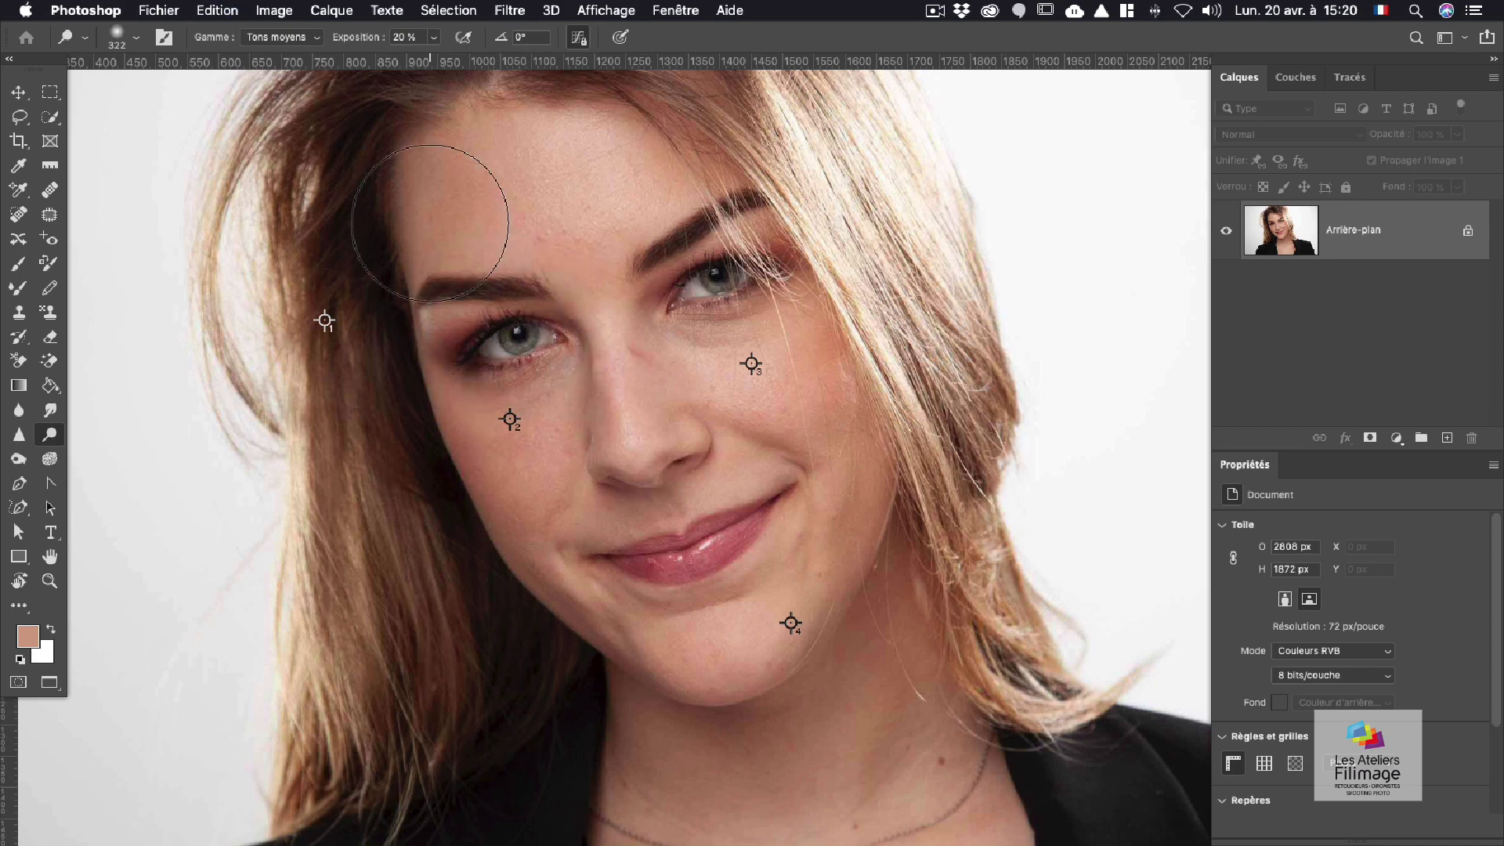
click(266, 38)
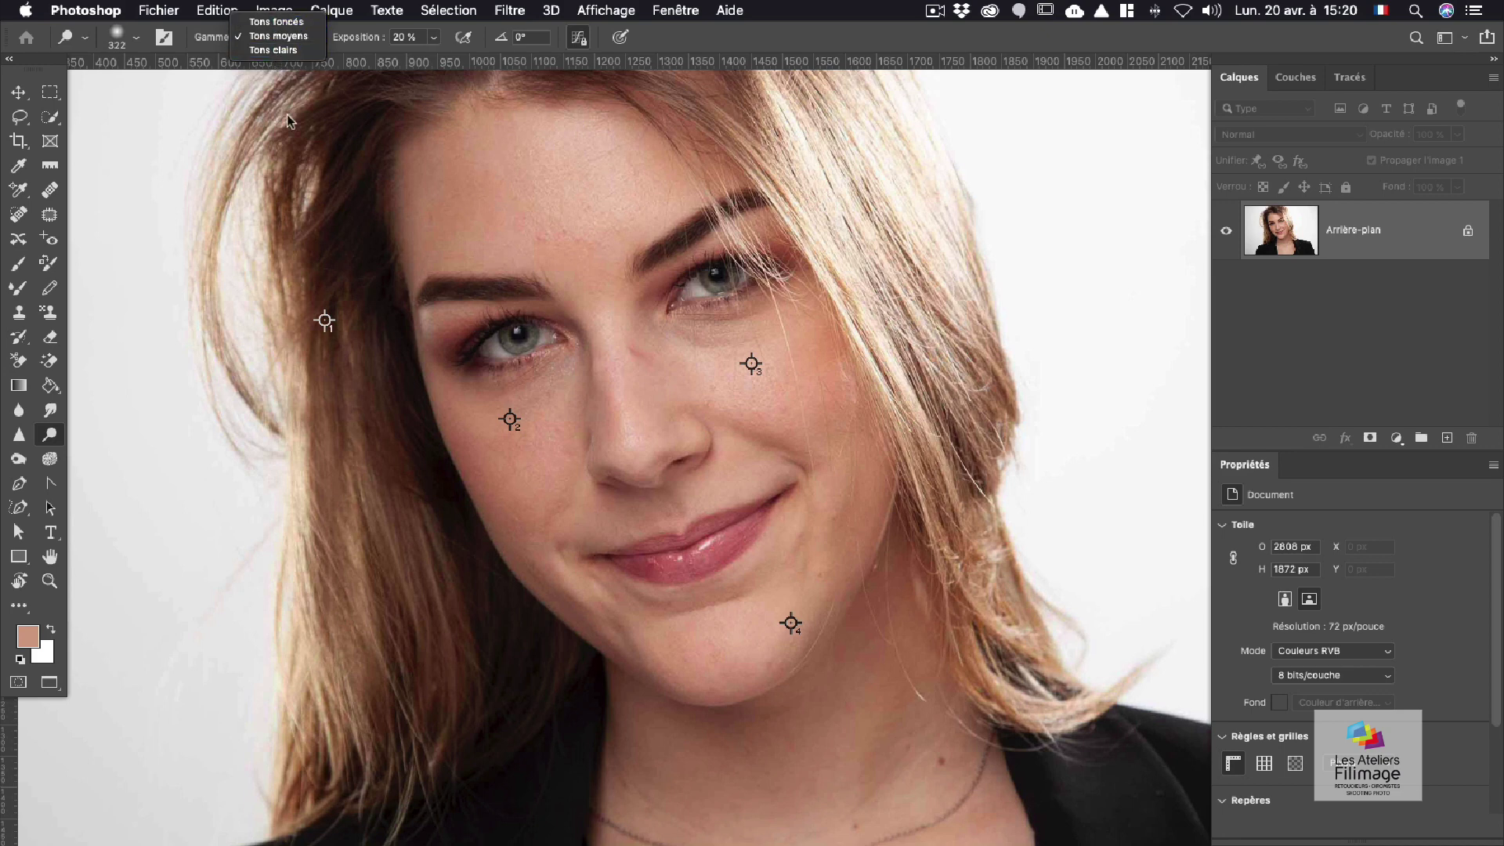
click(368, 398)
mouse_move(517, 338)
mouse_down()
mouse_move(462, 354)
mouse_move(480, 353)
mouse_up()
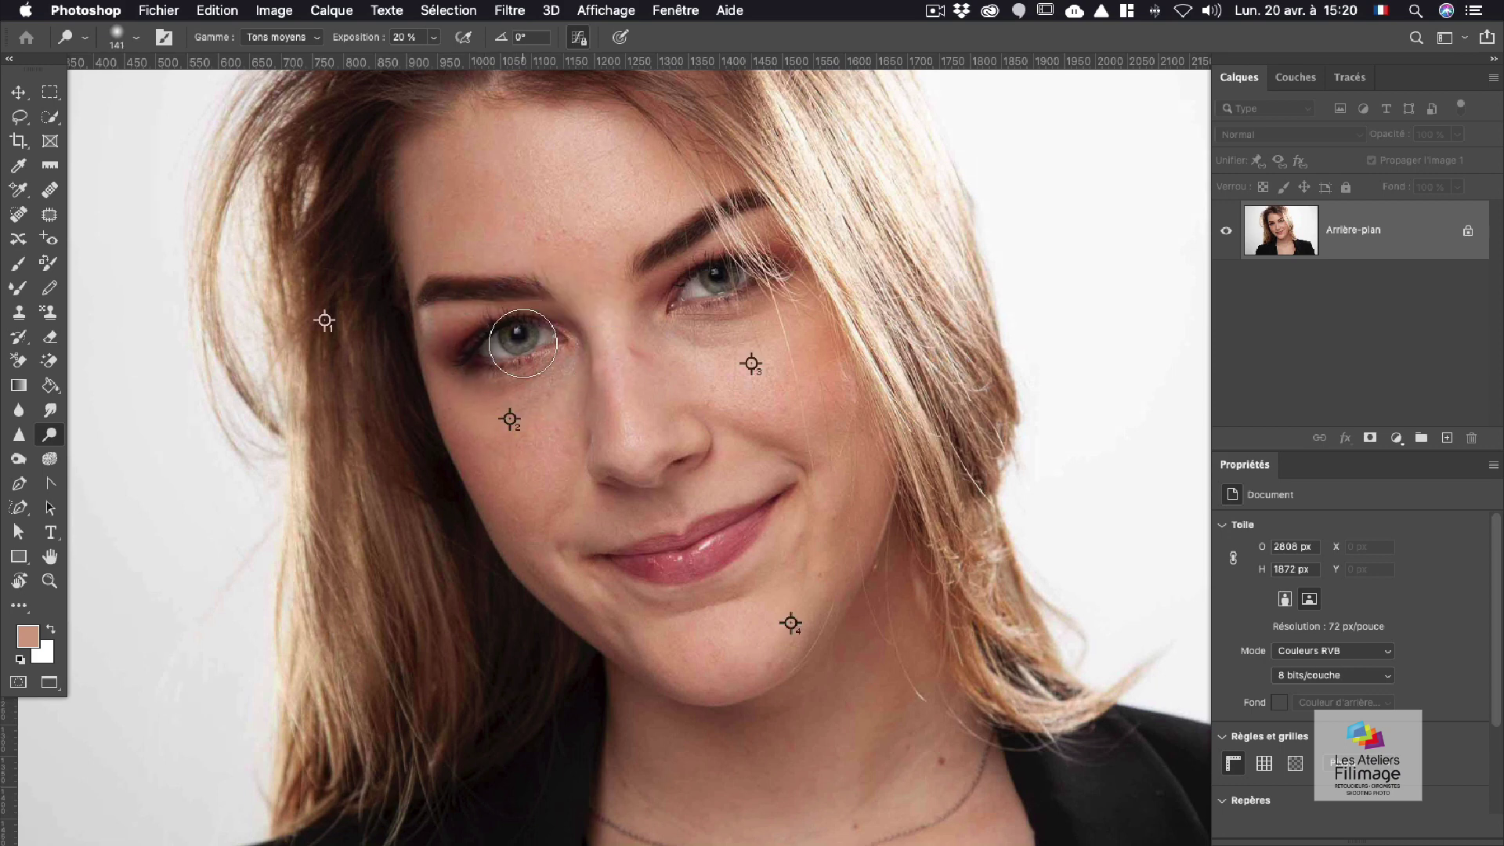
Step: Set the Dodge tool's range to Tons clairs, try lightening across the eye, and undo the stroke
click(291, 41)
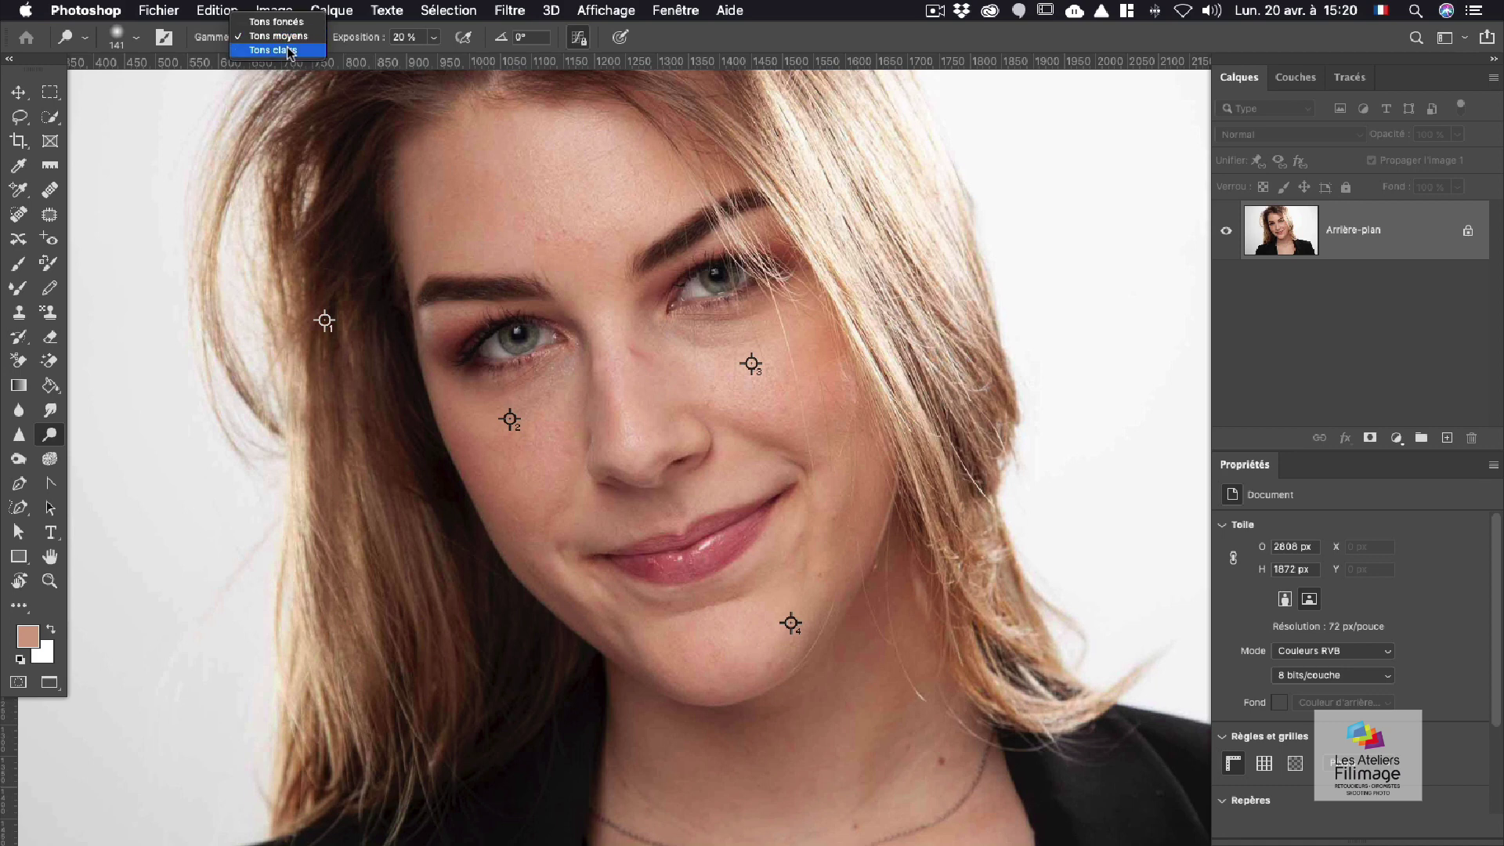
click(289, 49)
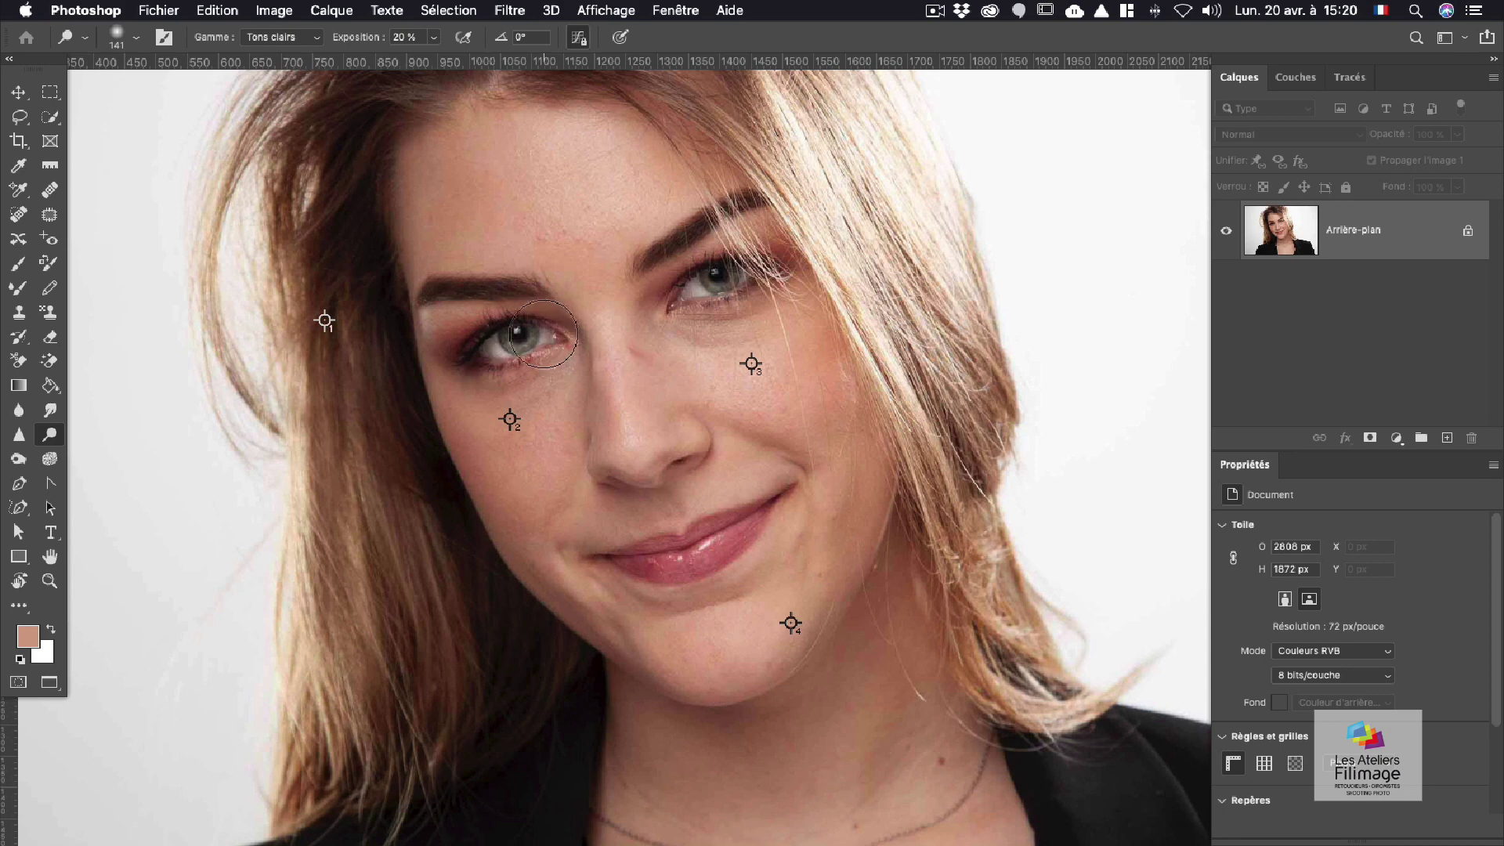
drag(543, 335, 438, 345)
key(super+z)
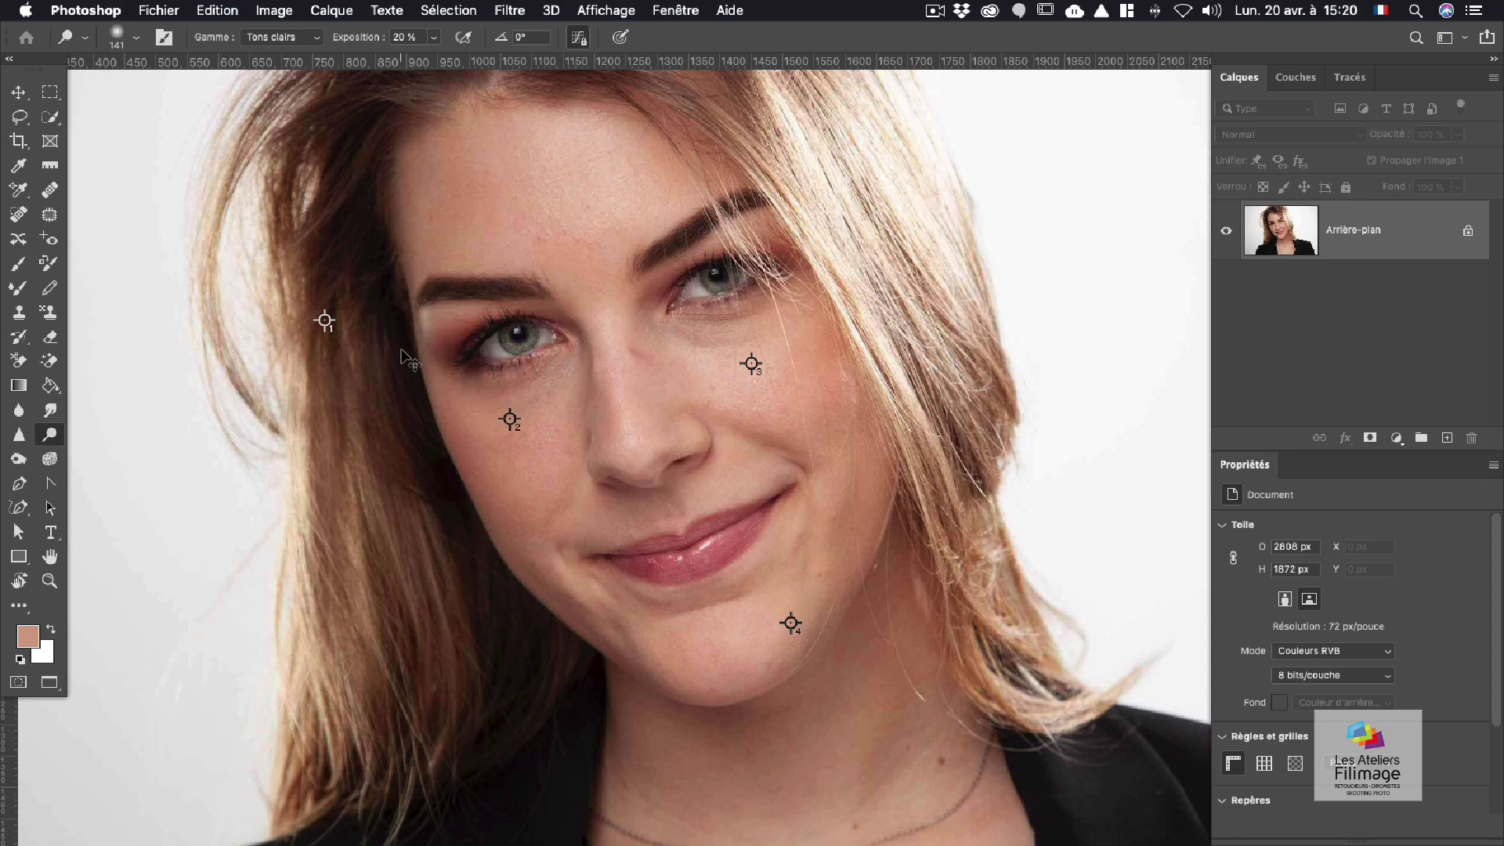
Step: Darken the outer eyelid with the Burn tool in Tons moyens, using a brush size of 149
click(17, 461)
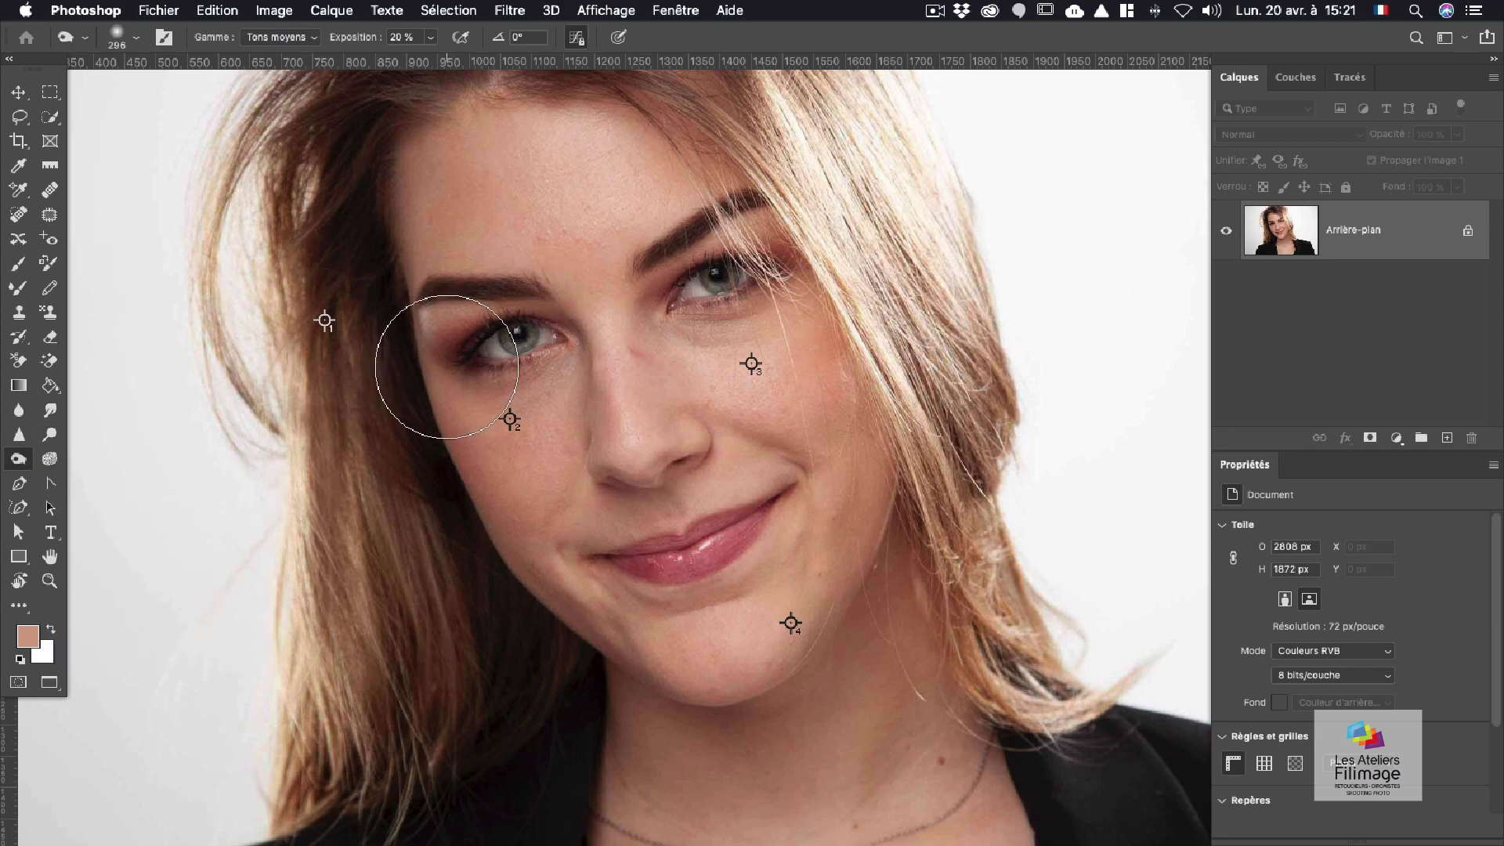
drag(489, 355, 450, 364)
mouse_move(504, 319)
mouse_down()
mouse_move(438, 341)
mouse_move(470, 319)
mouse_move(535, 318)
mouse_move(426, 341)
mouse_move(514, 313)
mouse_move(457, 333)
mouse_up()
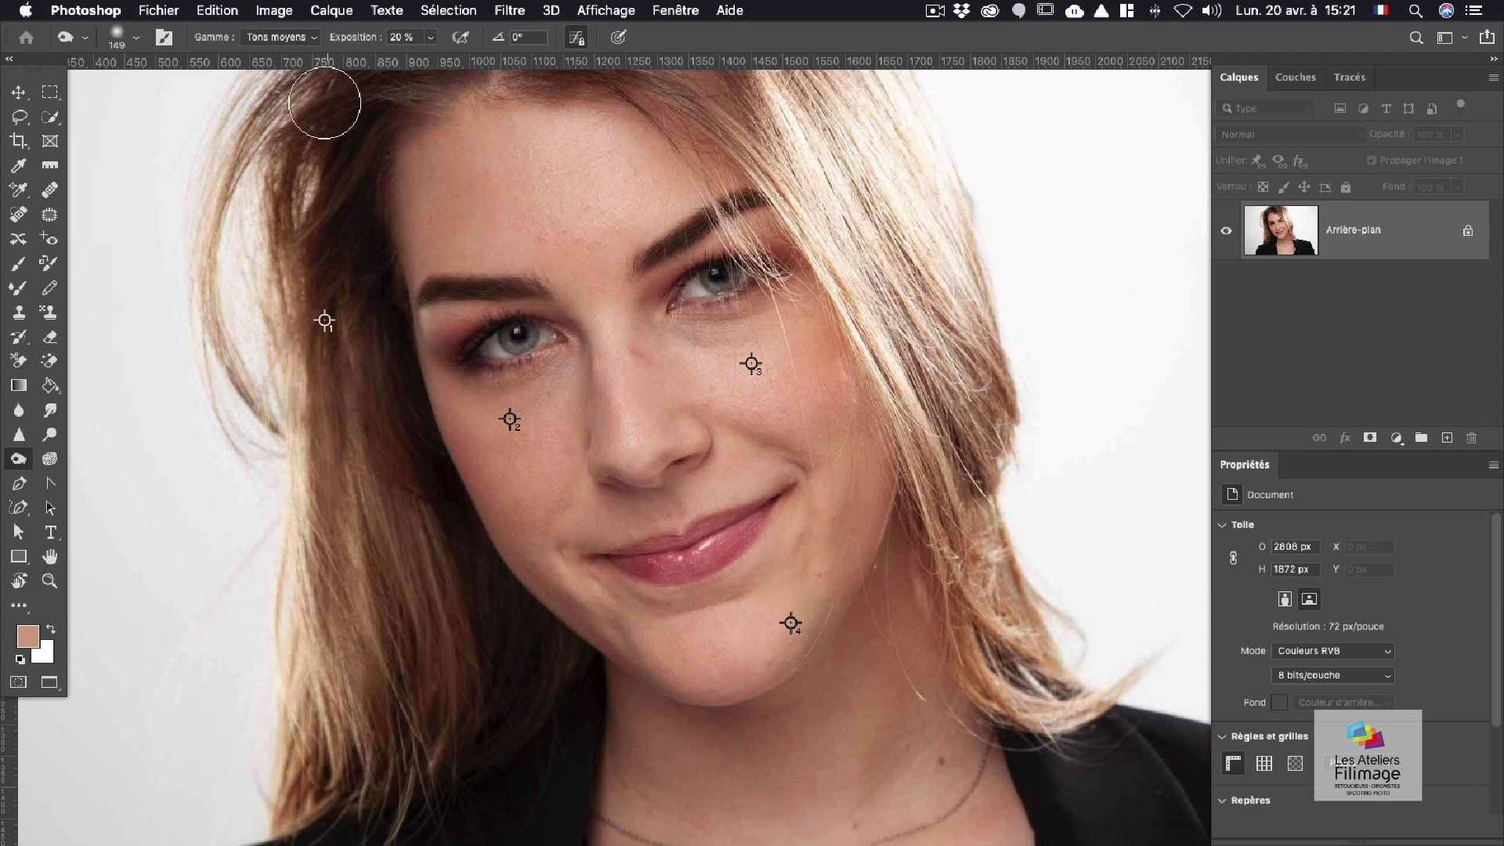
Step: Review the tonal ranges available for the Burn tool
click(280, 37)
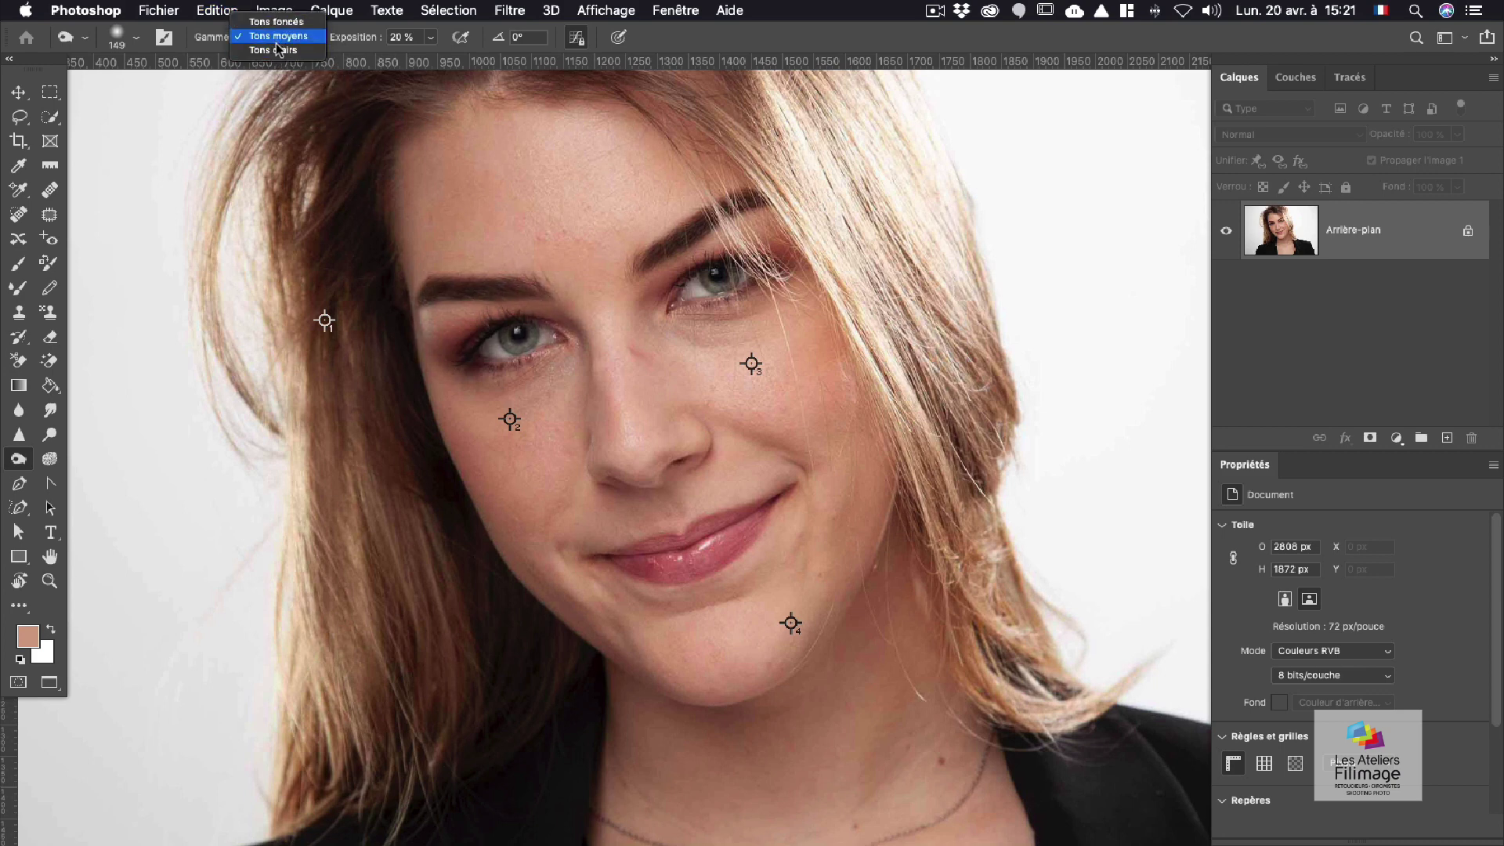
click(19, 435)
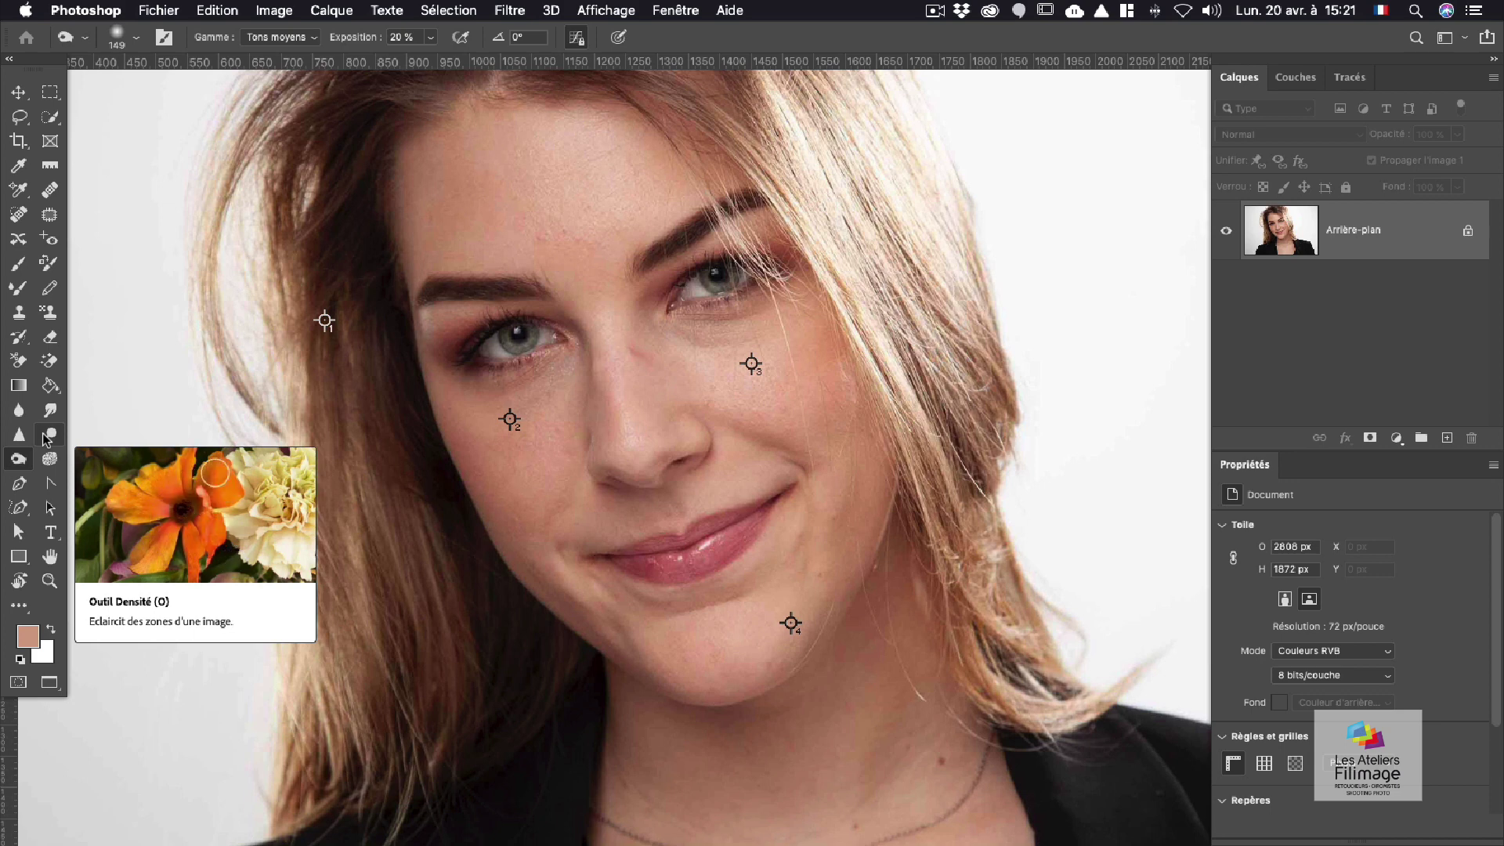
alt+click(17, 460)
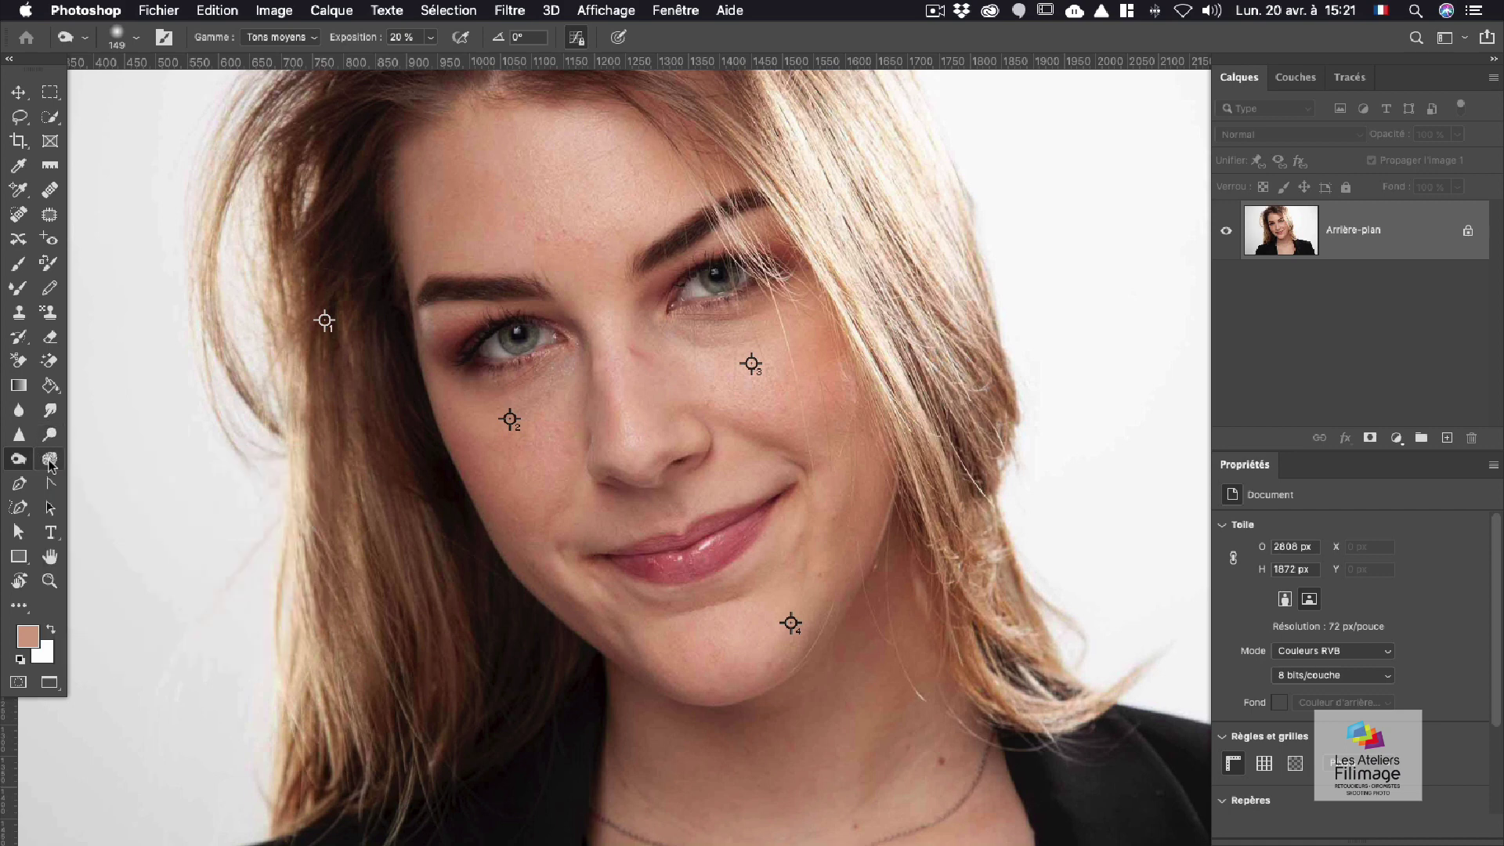
Step: Try intensifying the lip colour with the Sponge tool in Saturation mode at brush size 80, and undo it
click(52, 464)
drag(470, 384, 521, 384)
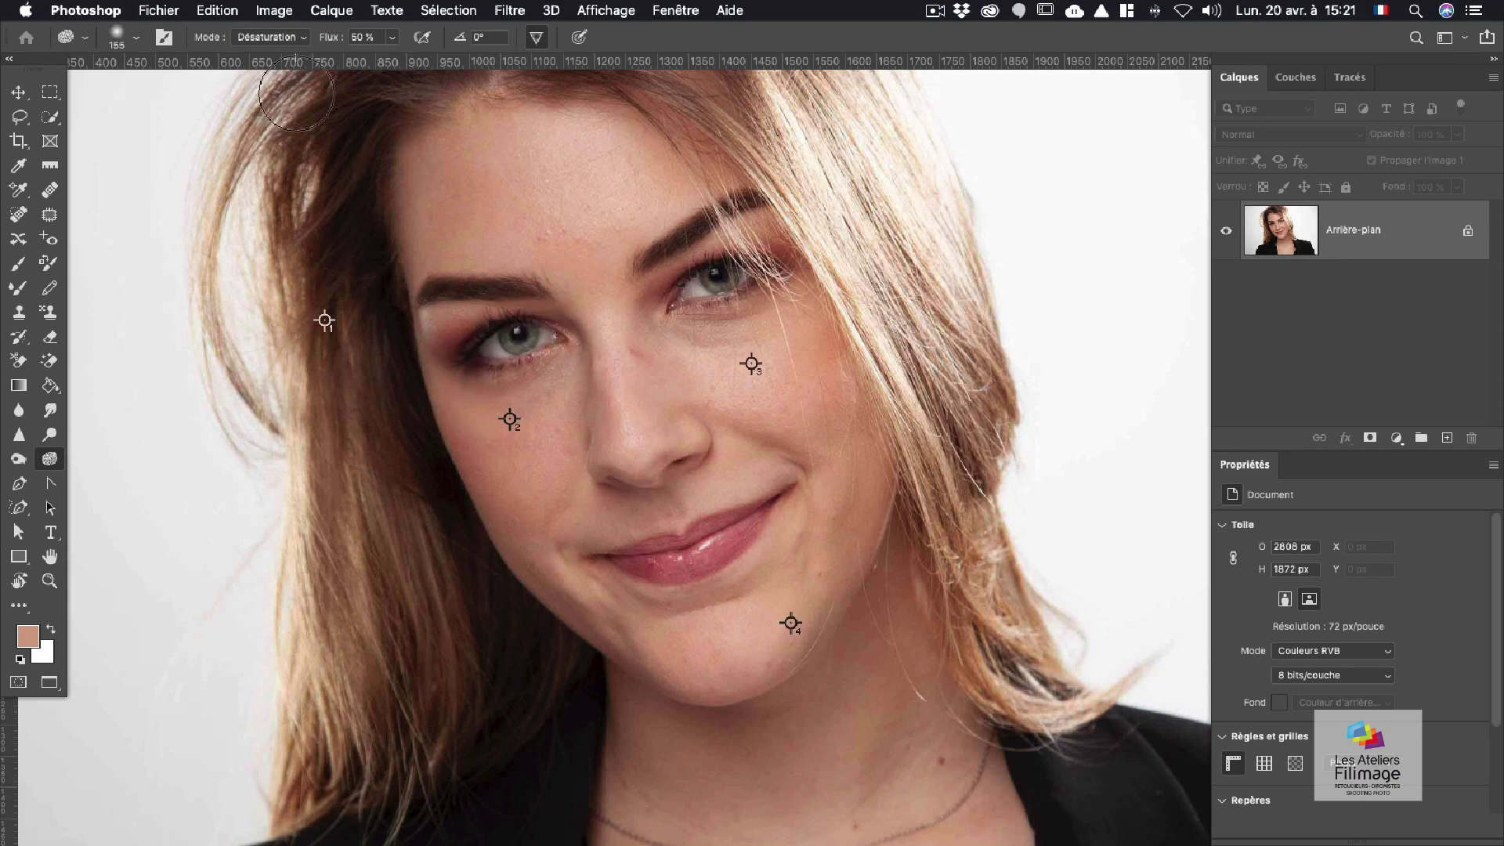
click(269, 37)
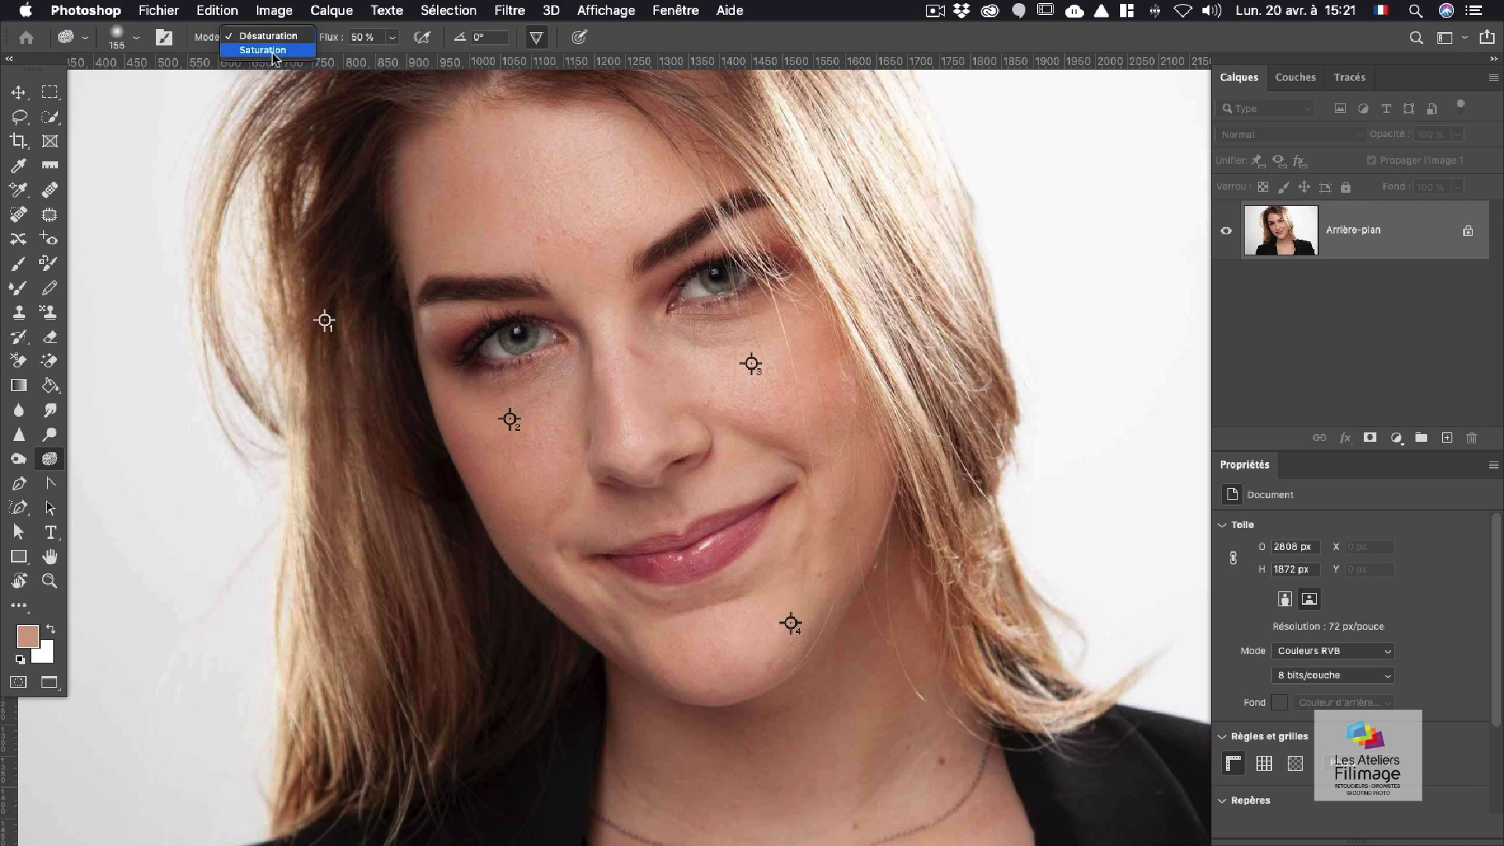
click(274, 50)
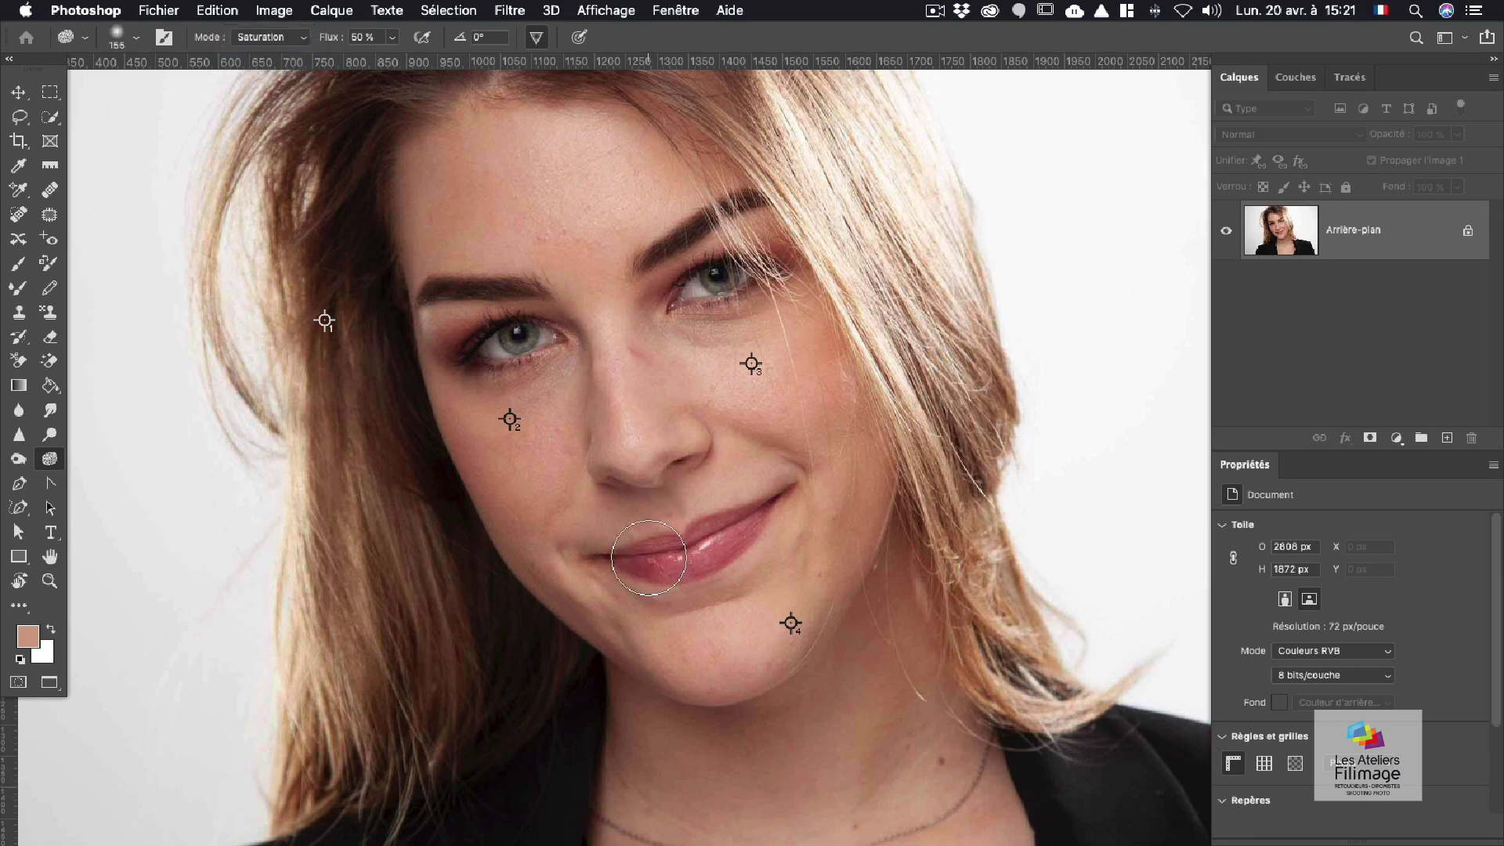
mouse_move(618, 559)
ctrl+alt+mouse_down()
mouse_move(587, 559)
mouse_move(725, 532)
mouse_move(611, 557)
ctrl+alt+mouse_up()
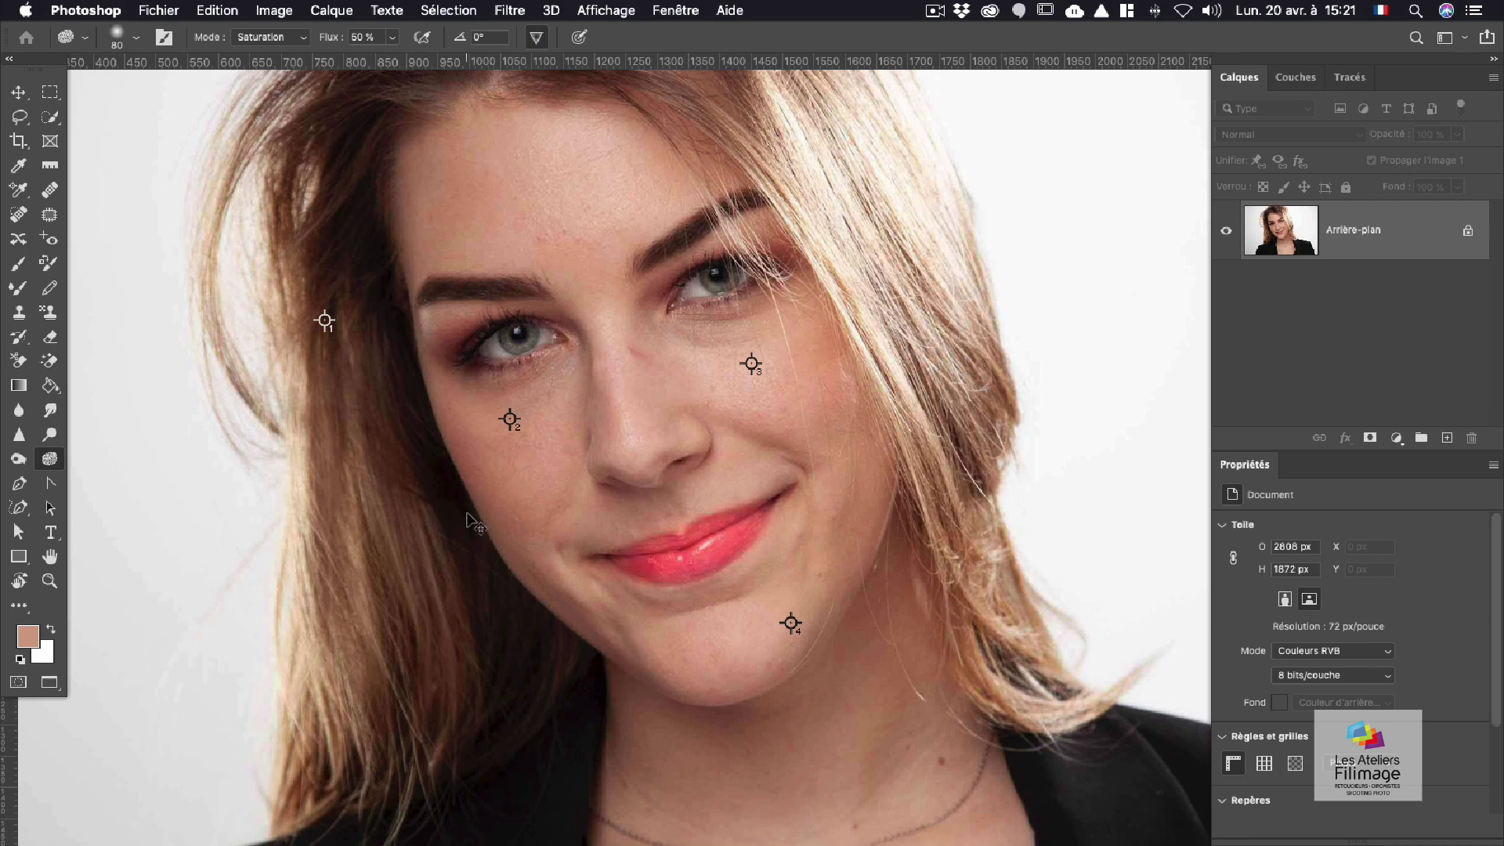
key(super+z)
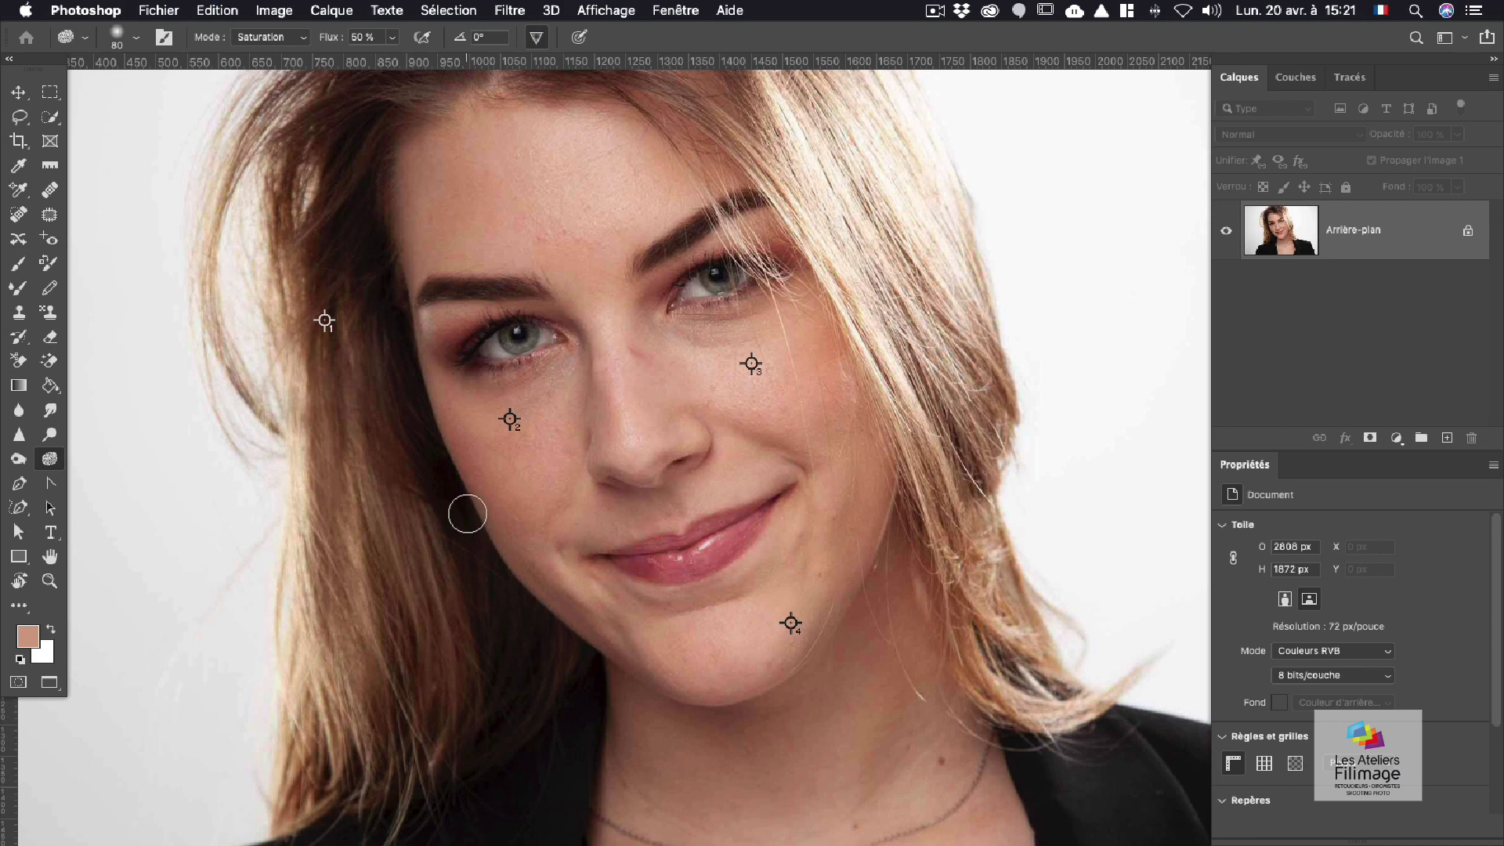
Step: Switch the Sponge tool to Désaturation, try draining the colour from the lips, and undo it
click(282, 37)
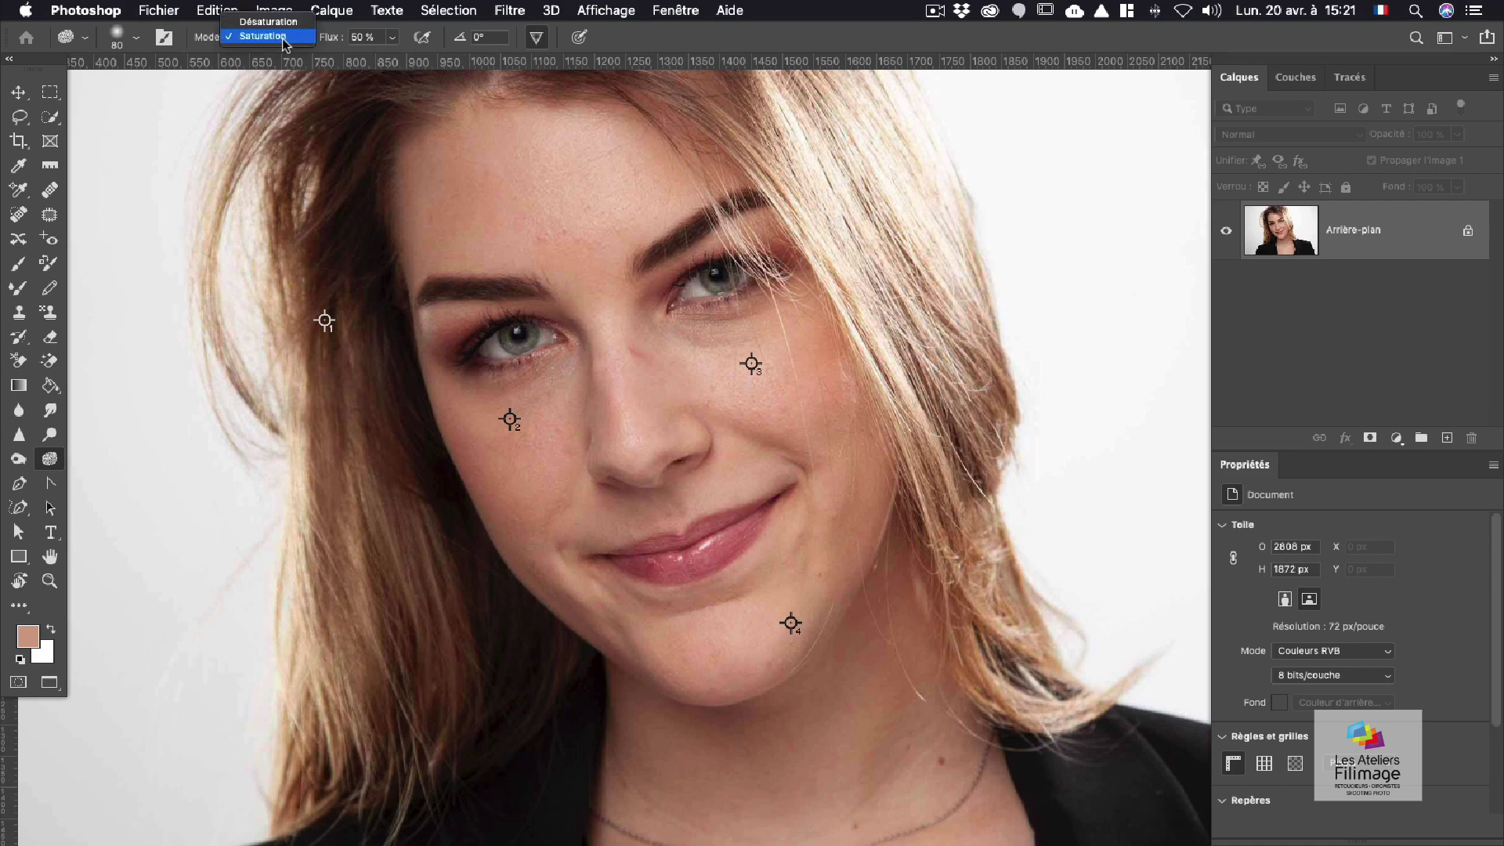
click(263, 18)
mouse_move(769, 581)
mouse_down()
mouse_move(752, 522)
mouse_move(638, 560)
mouse_move(747, 522)
mouse_move(598, 555)
mouse_move(767, 537)
mouse_move(658, 564)
mouse_up()
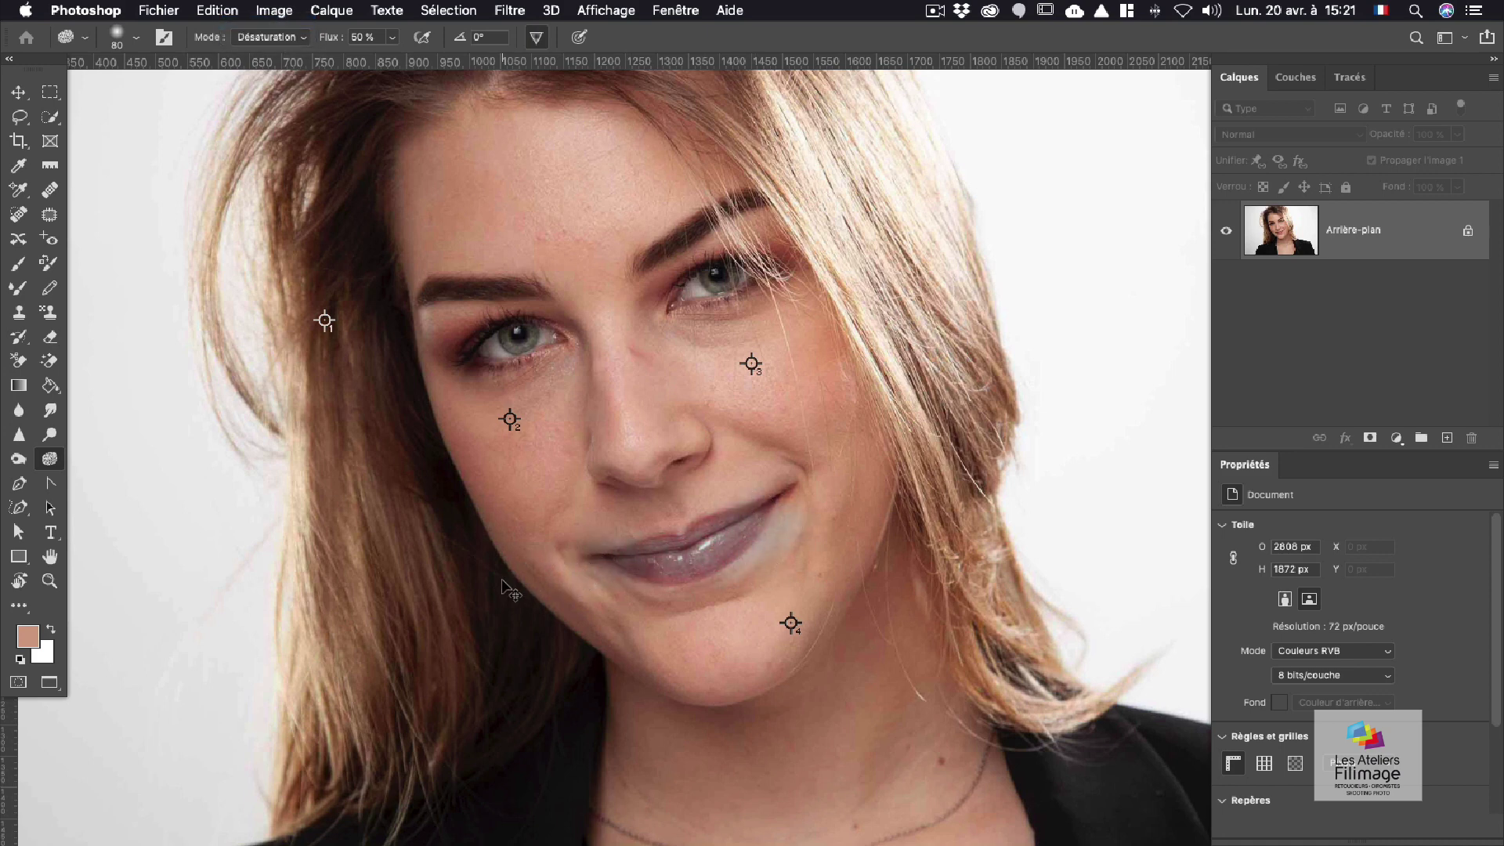
key(super+z)
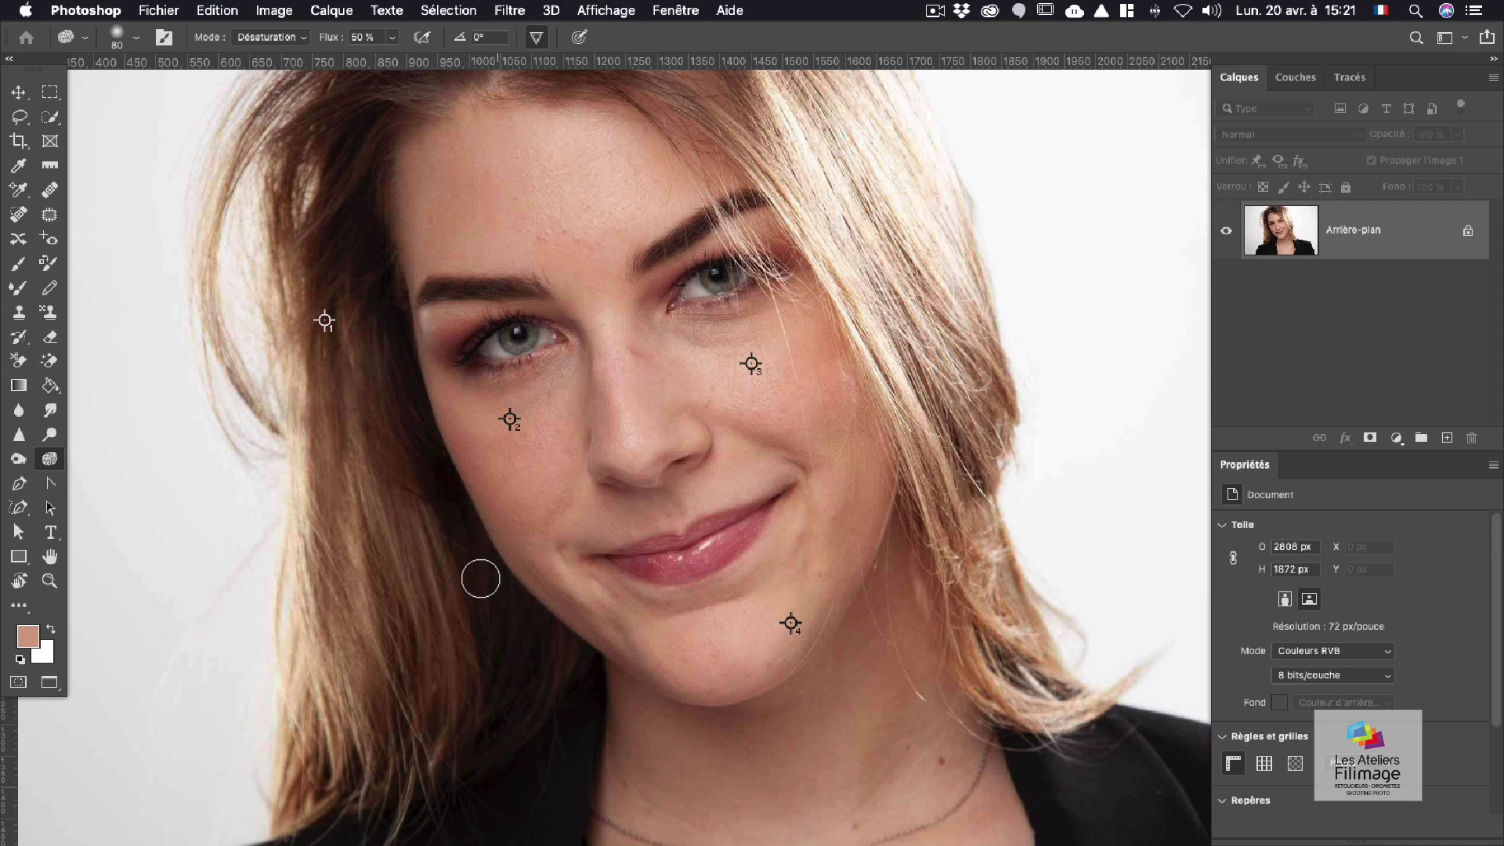
Step: Start a Pen tool path at the temple by the dark hair, following the hairline over the forehead to beside the other eye
click(20, 484)
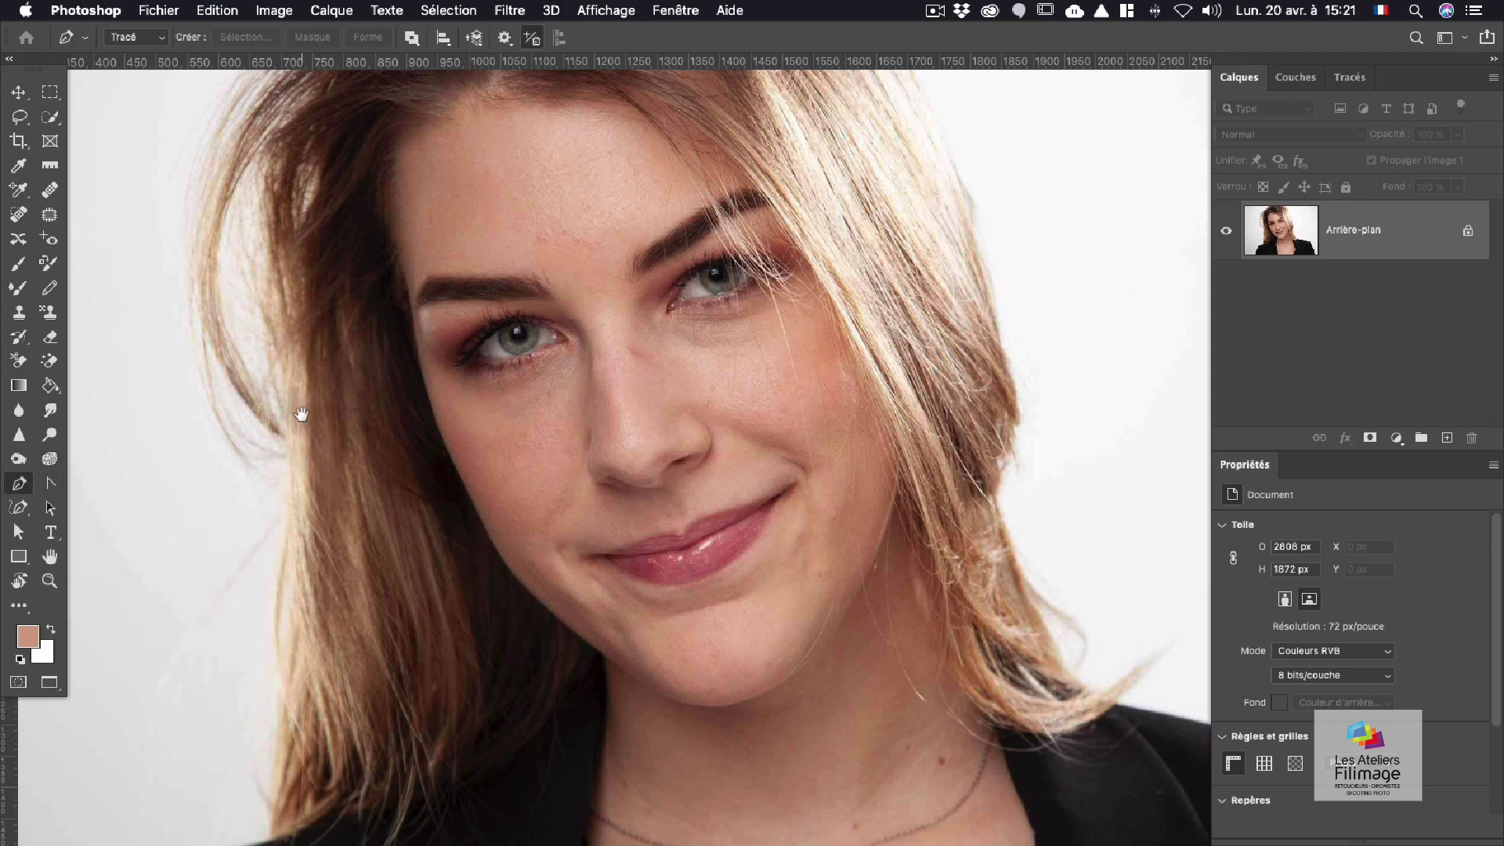
scroll(345, 436, up, 3)
scroll(456, 281, up, 2)
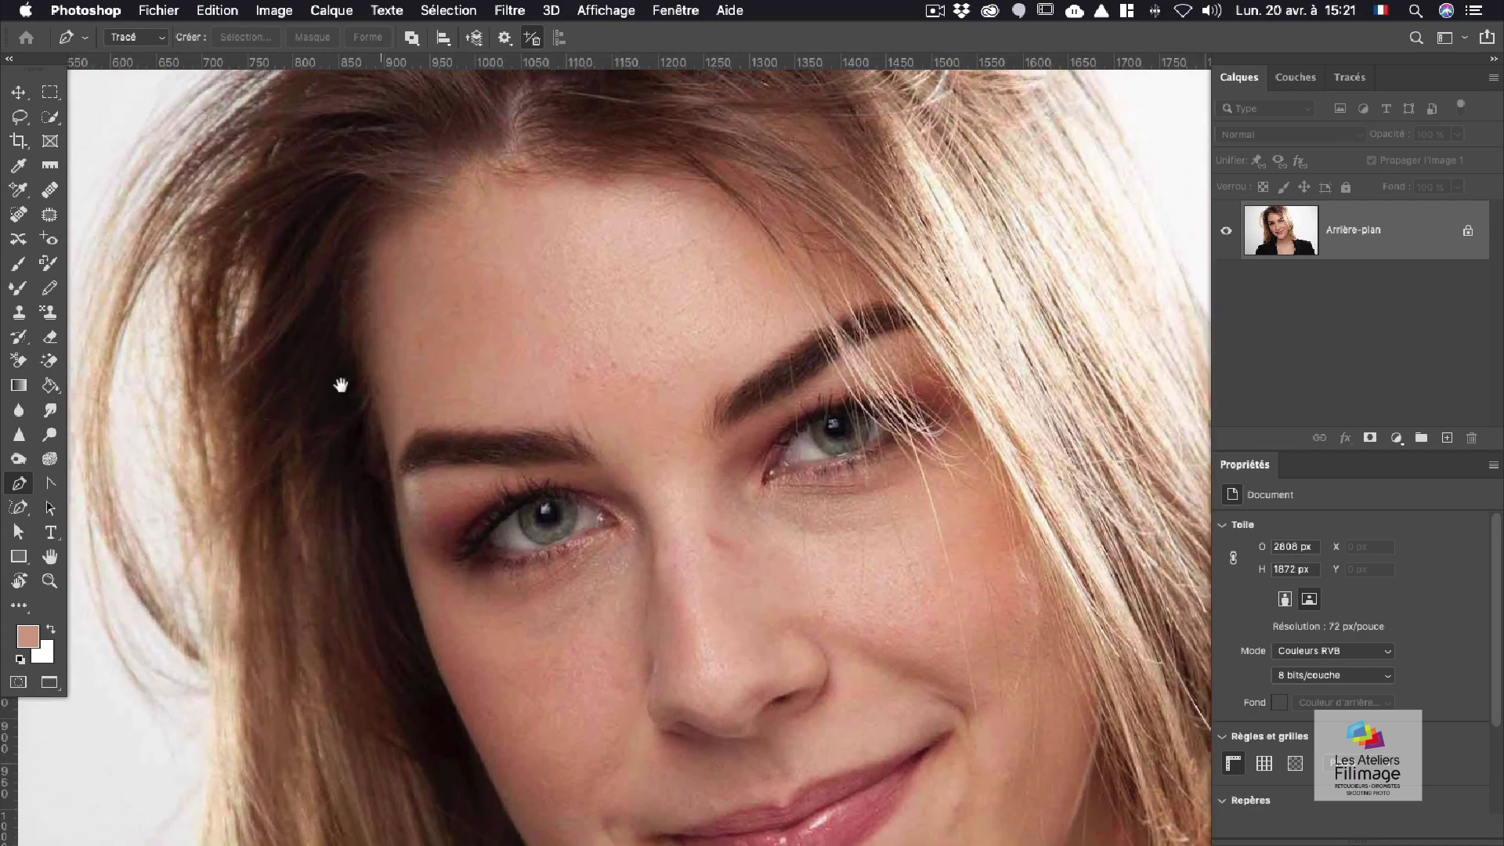
click(398, 544)
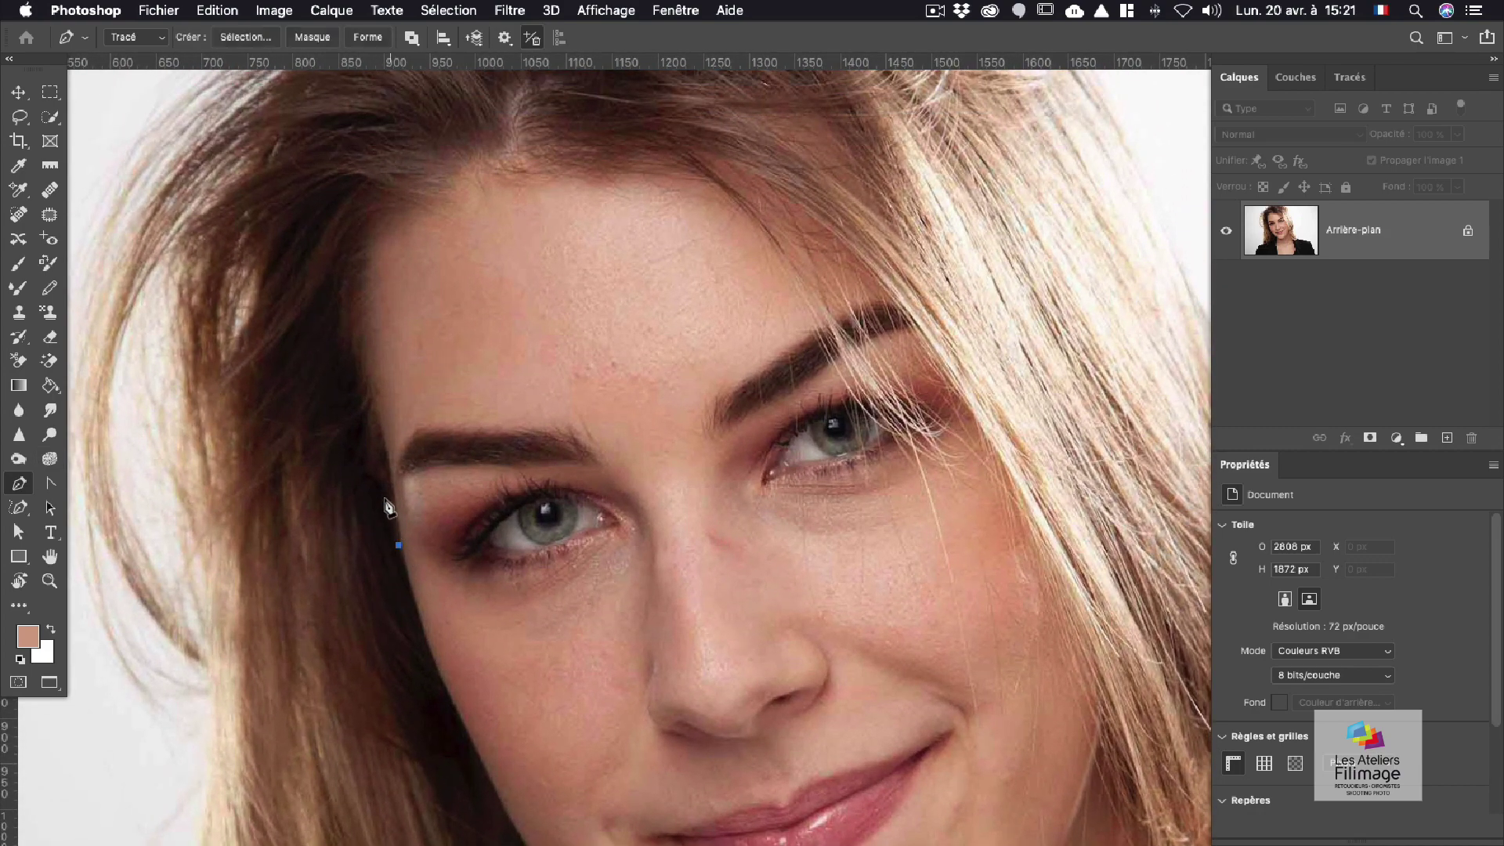
drag(372, 405, 356, 357)
drag(392, 210, 433, 188)
drag(702, 155, 805, 189)
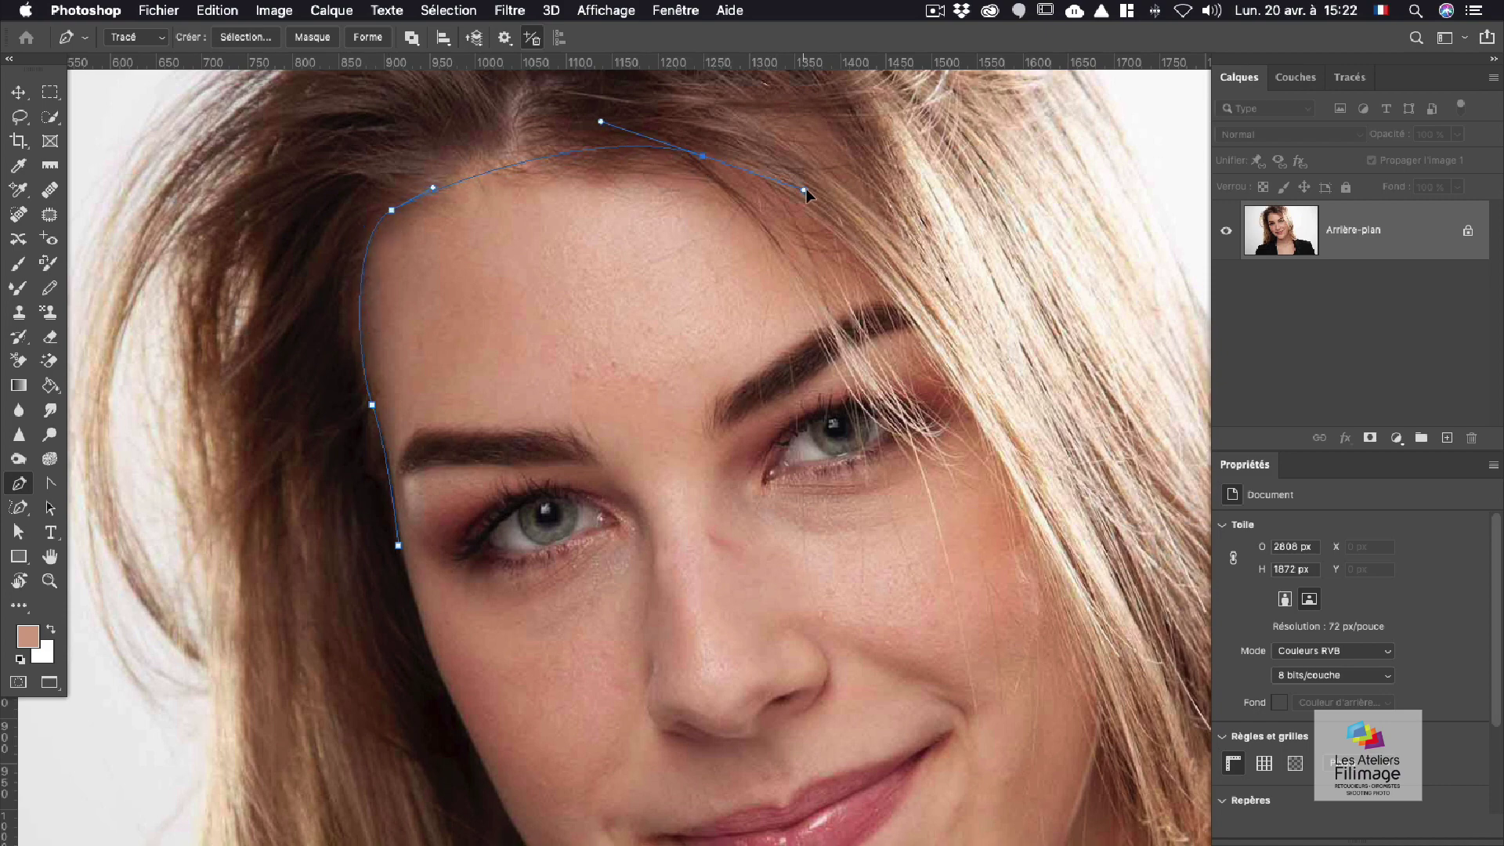
drag(977, 420, 1015, 499)
Step: Continue the path down the cheek along the blonde hair, past the neck and along the edge of the jacket lapel
scroll(1018, 509, down, 5)
scroll(1018, 509, right, 6)
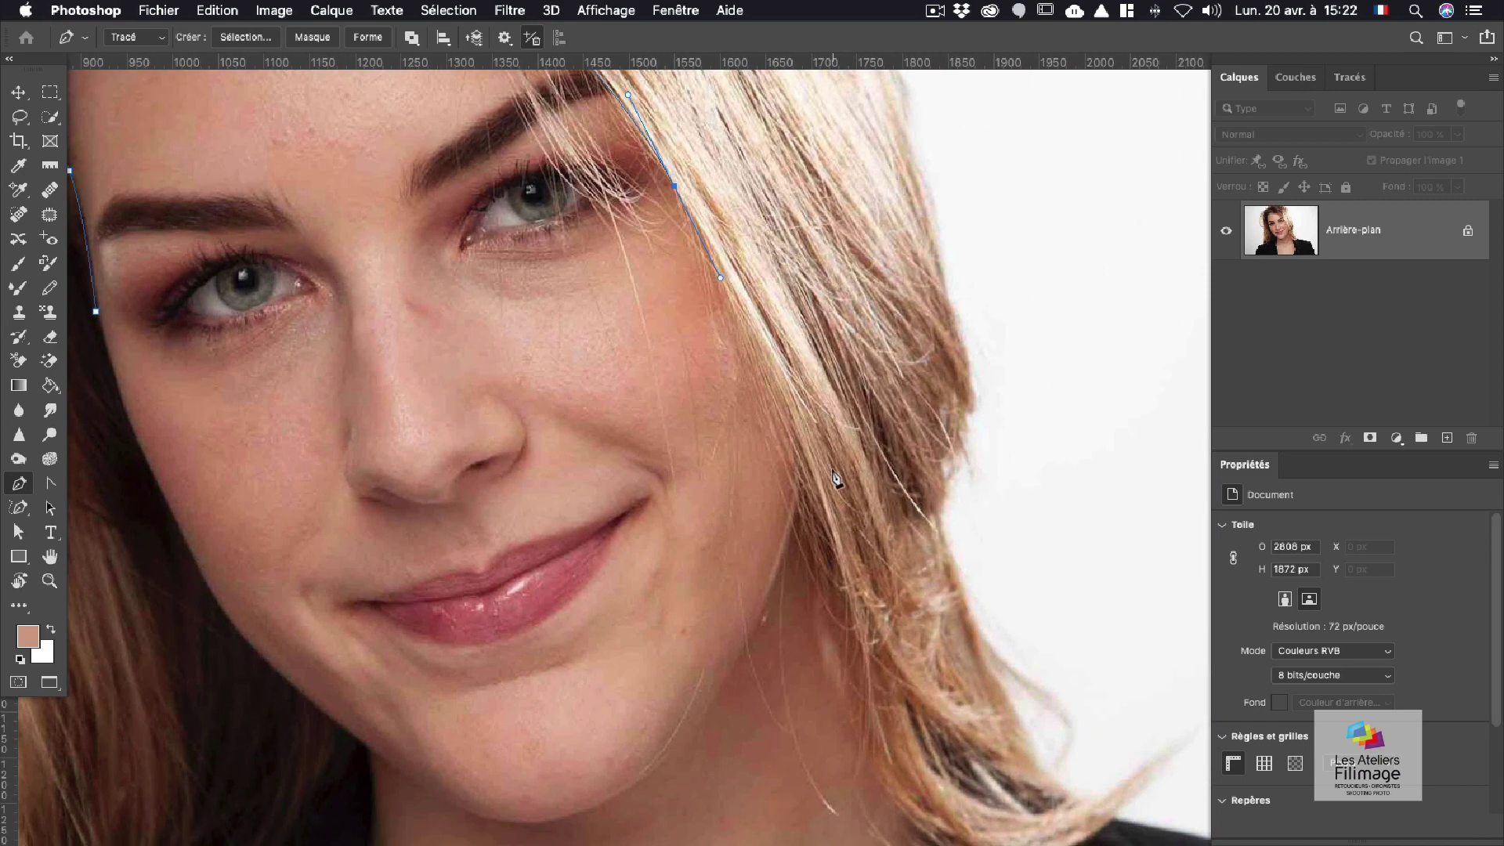
mouse_move(807, 508)
mouse_down()
mouse_move(814, 528)
mouse_move(792, 525)
mouse_up()
drag(819, 600, 742, 409)
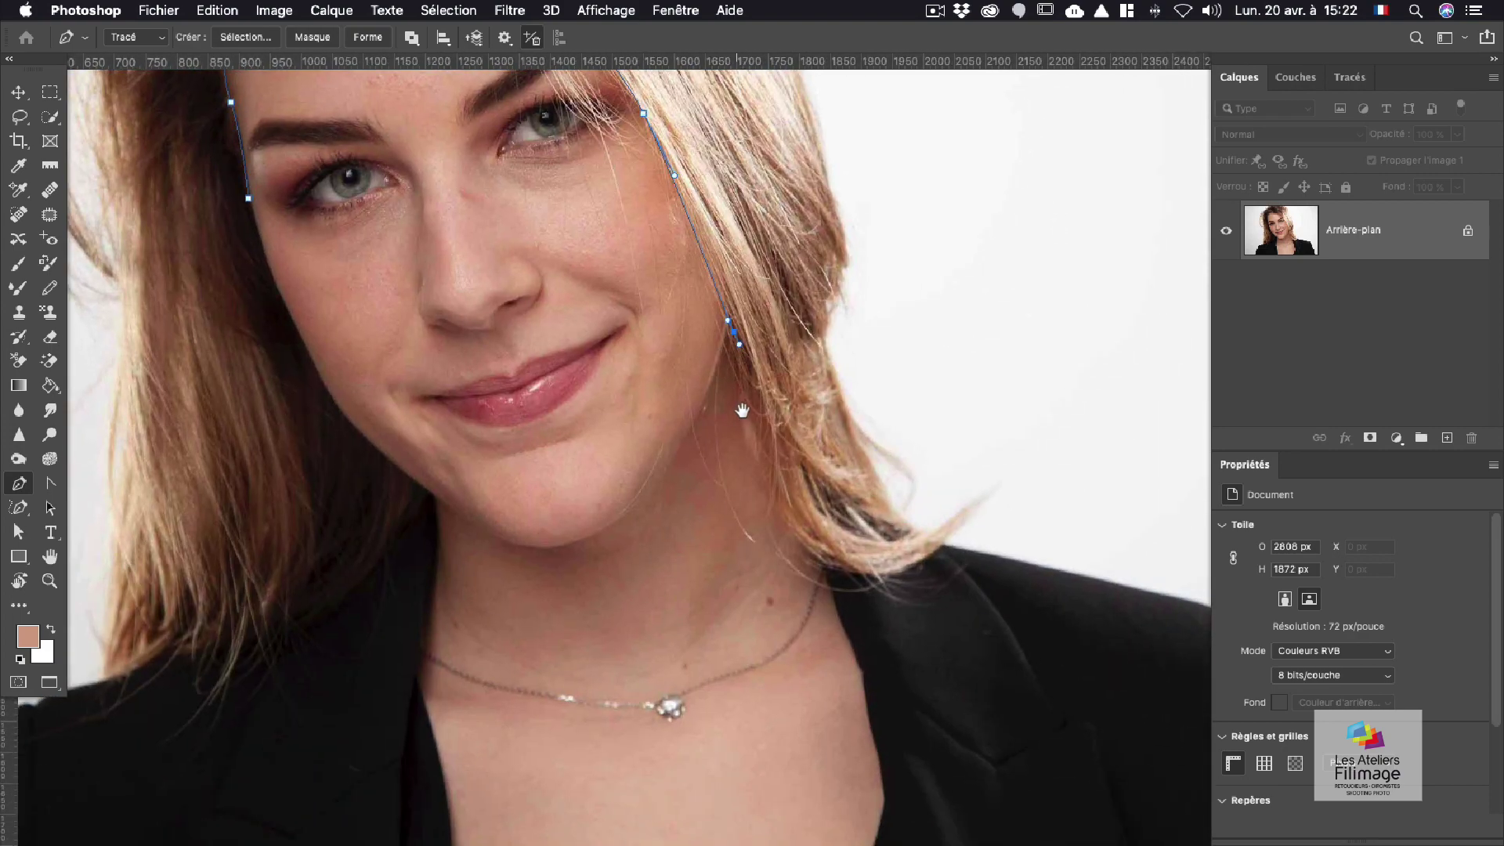
drag(825, 582, 836, 604)
scroll(859, 507, down, 5)
drag(863, 511, 873, 576)
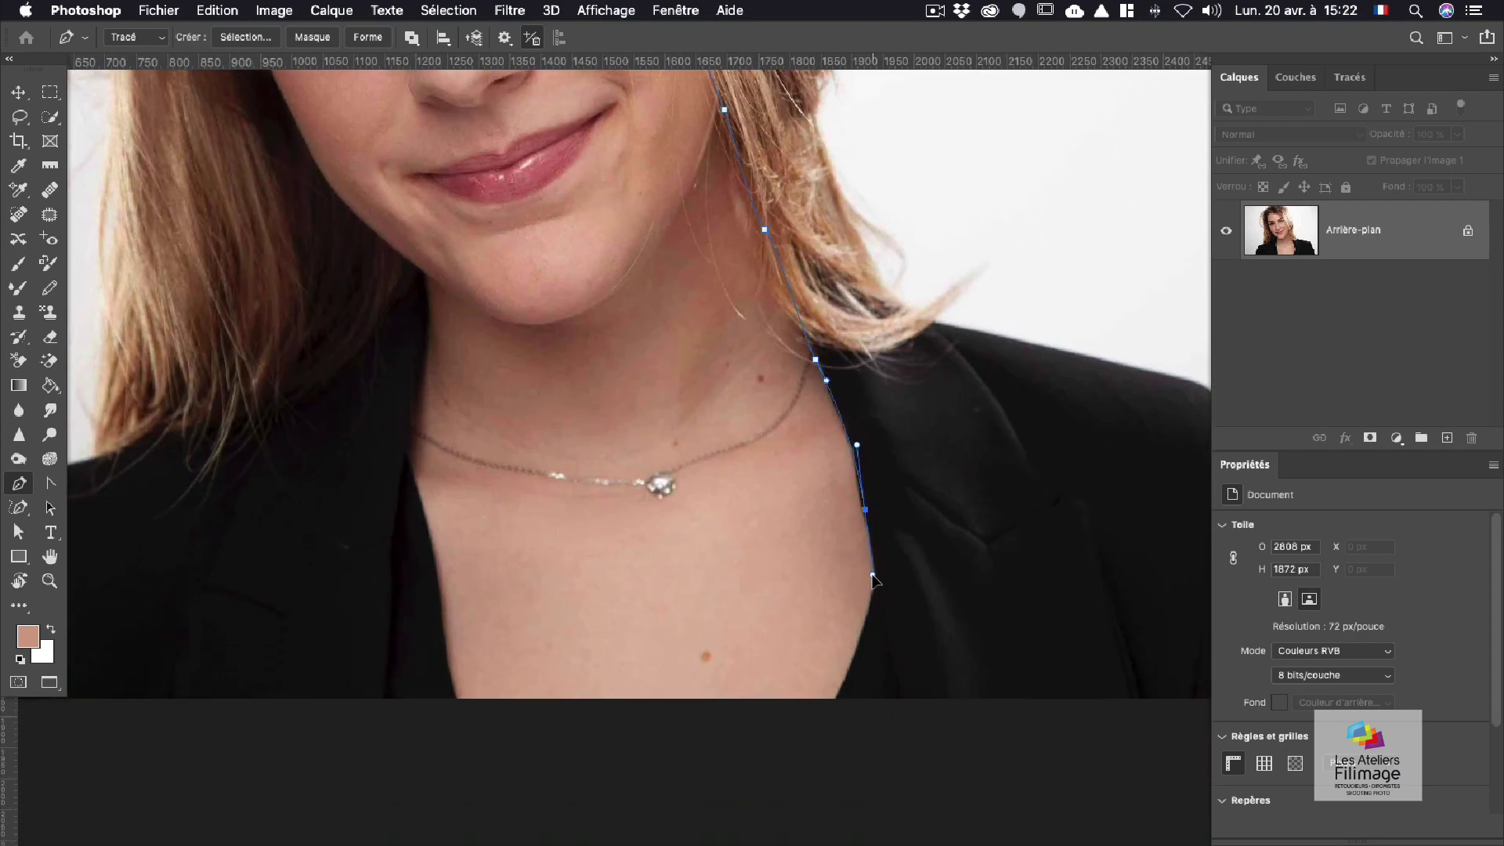
Step: Run the path below the photo's lower edge, back up the opposite lapel, neck and jaw, and close it at its starting point
click(835, 712)
drag(836, 727, 799, 769)
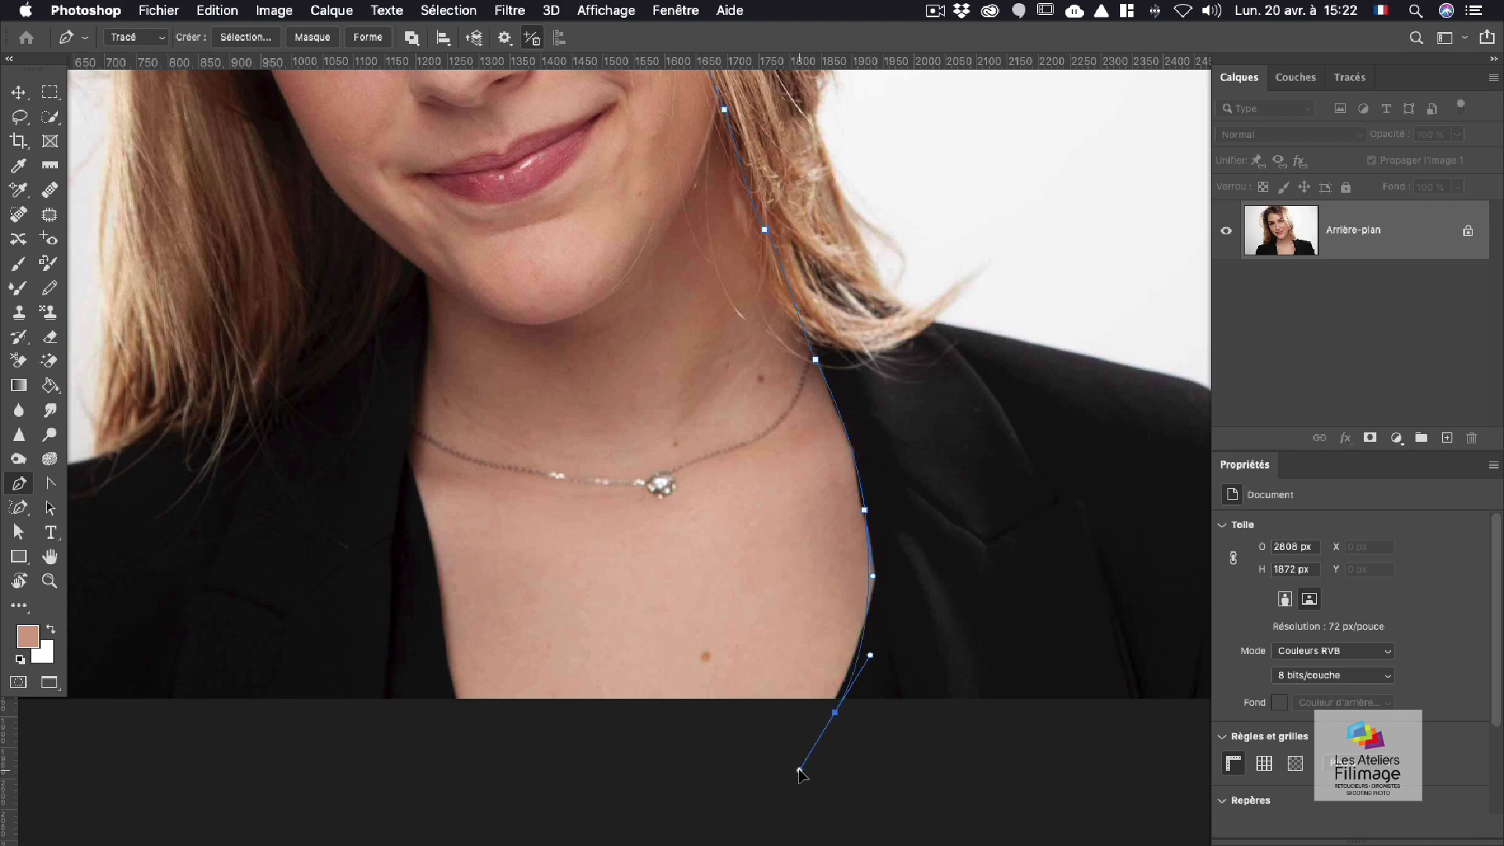
click(458, 711)
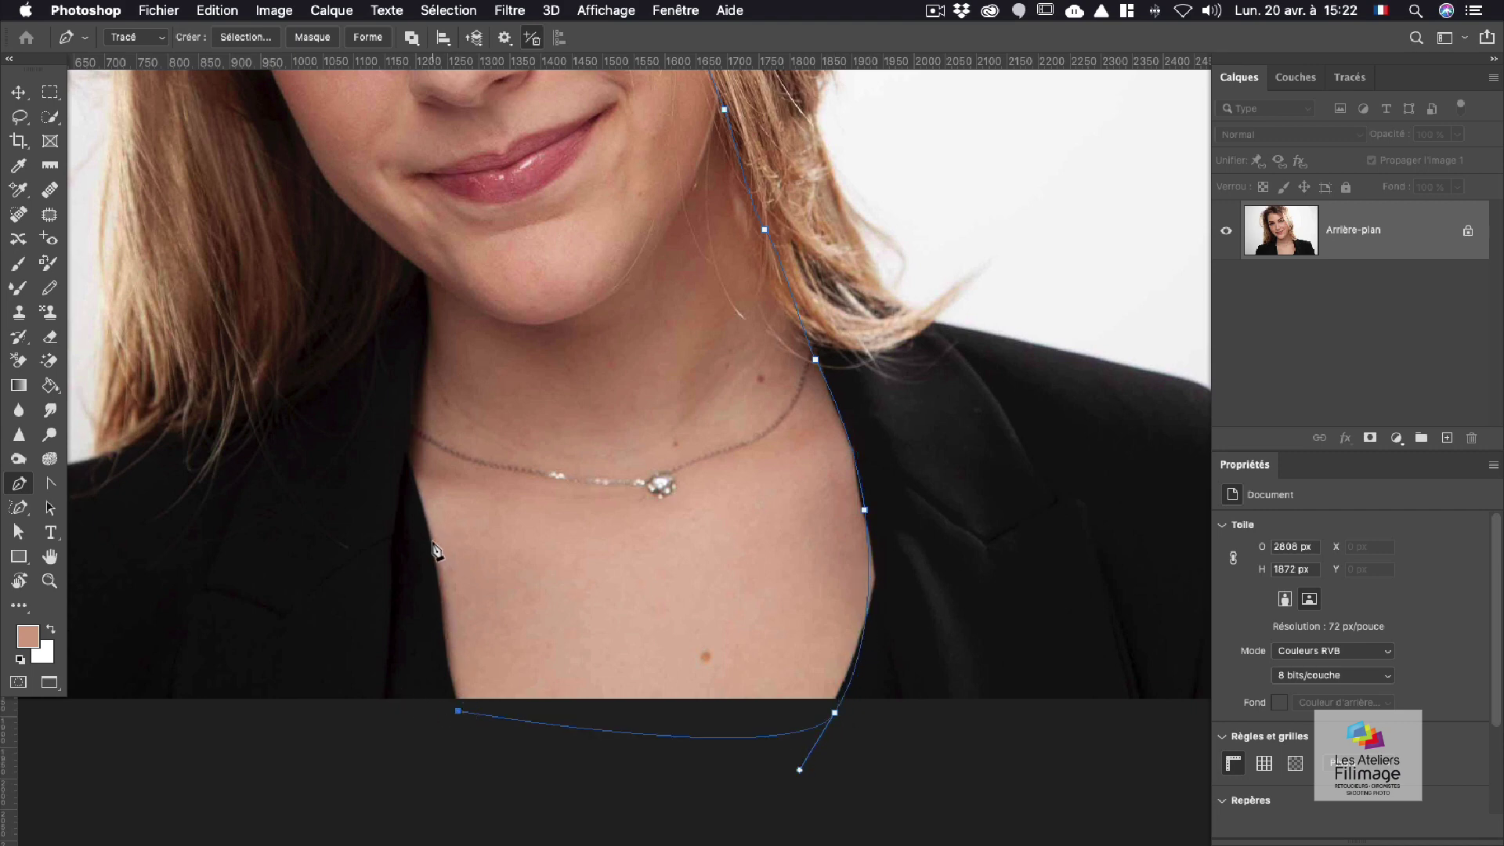
drag(433, 544, 431, 524)
drag(407, 419, 420, 384)
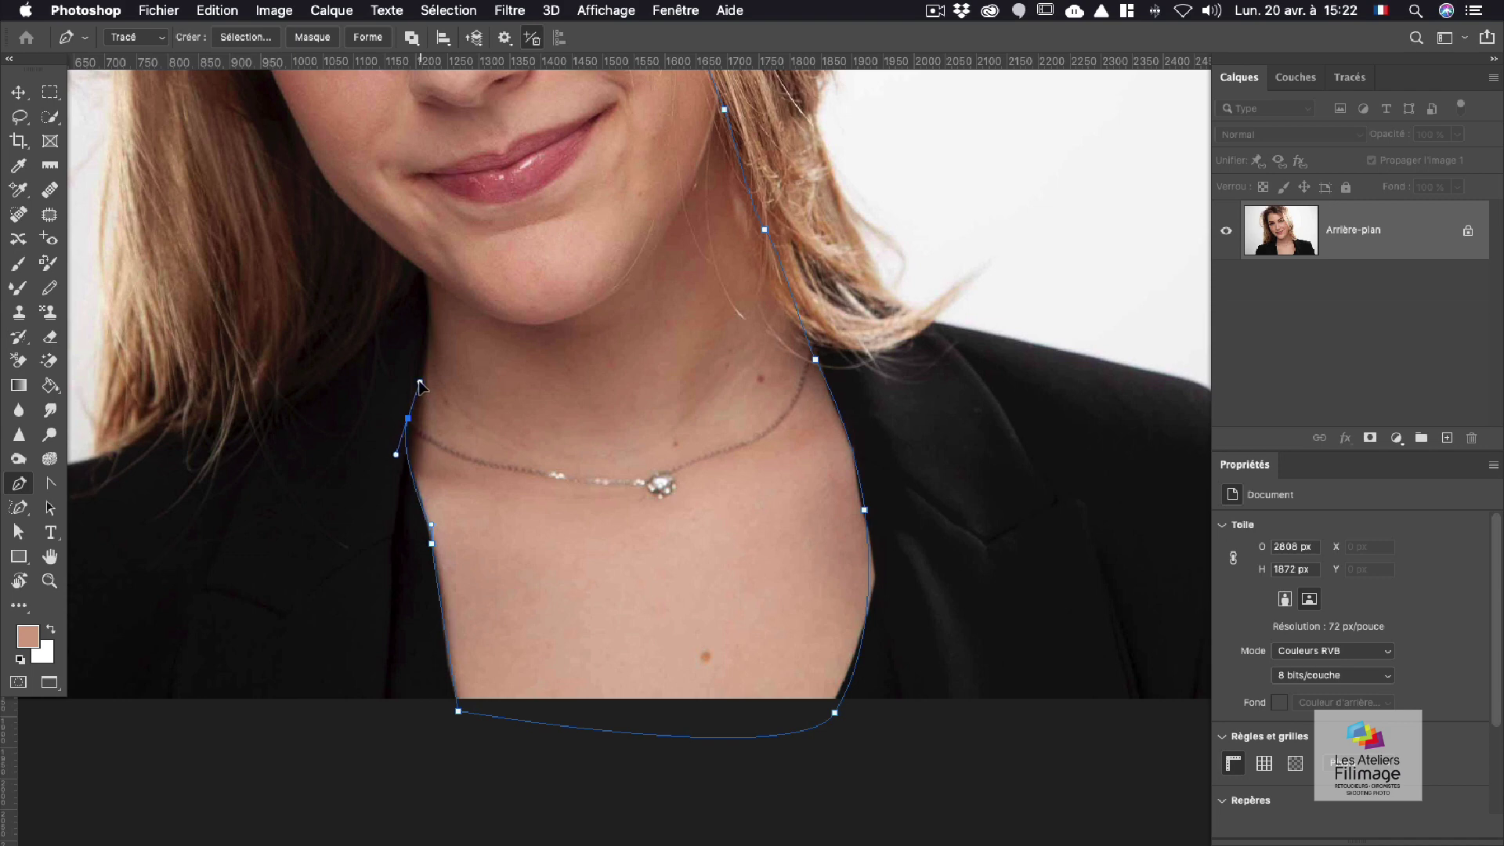
drag(403, 261, 487, 550)
drag(402, 411, 362, 292)
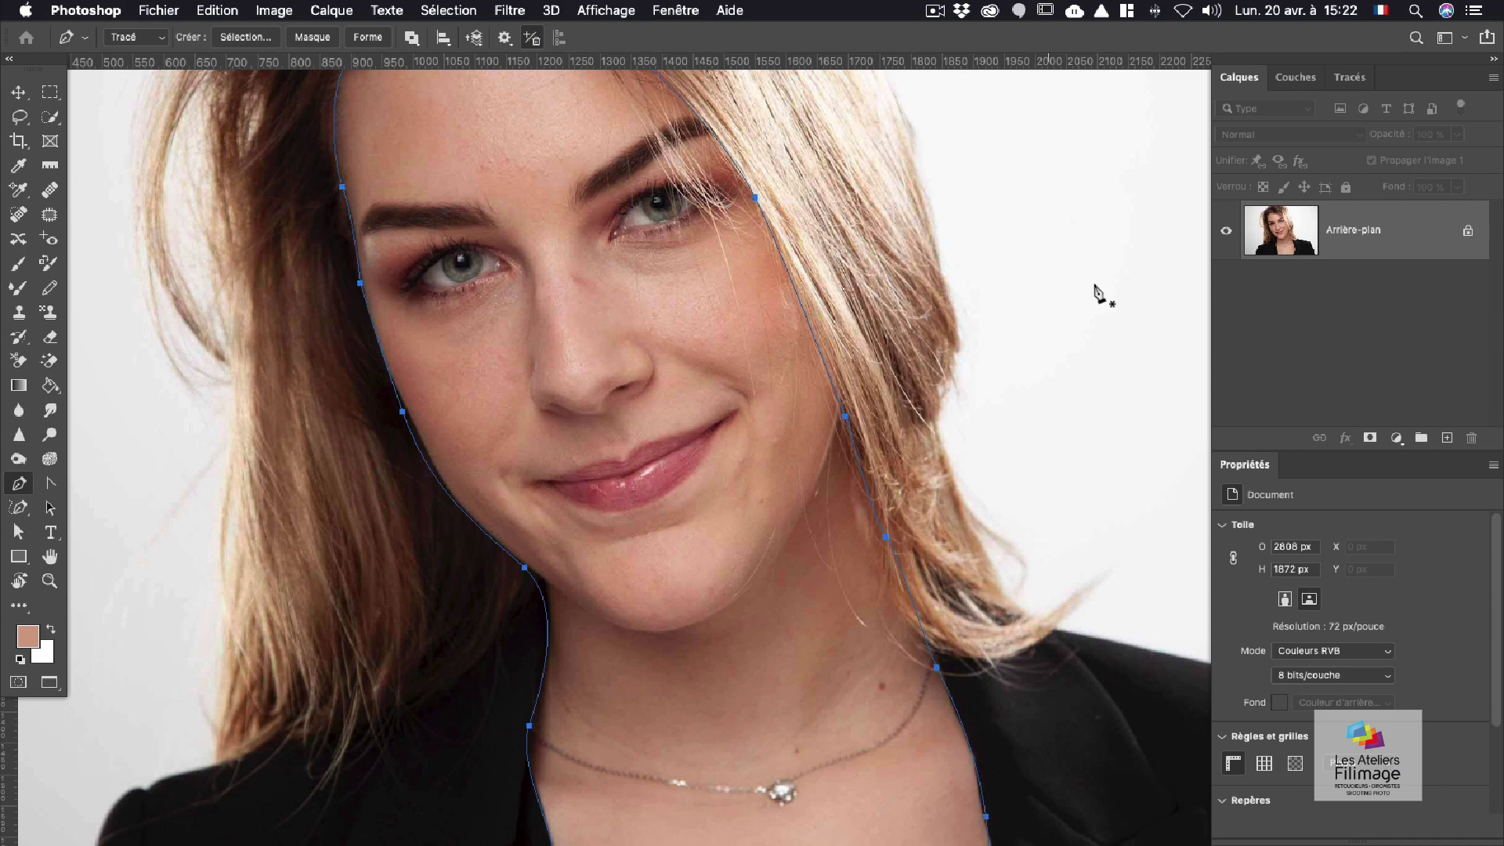
Step: Save the face's work path under the name Visage
click(1349, 77)
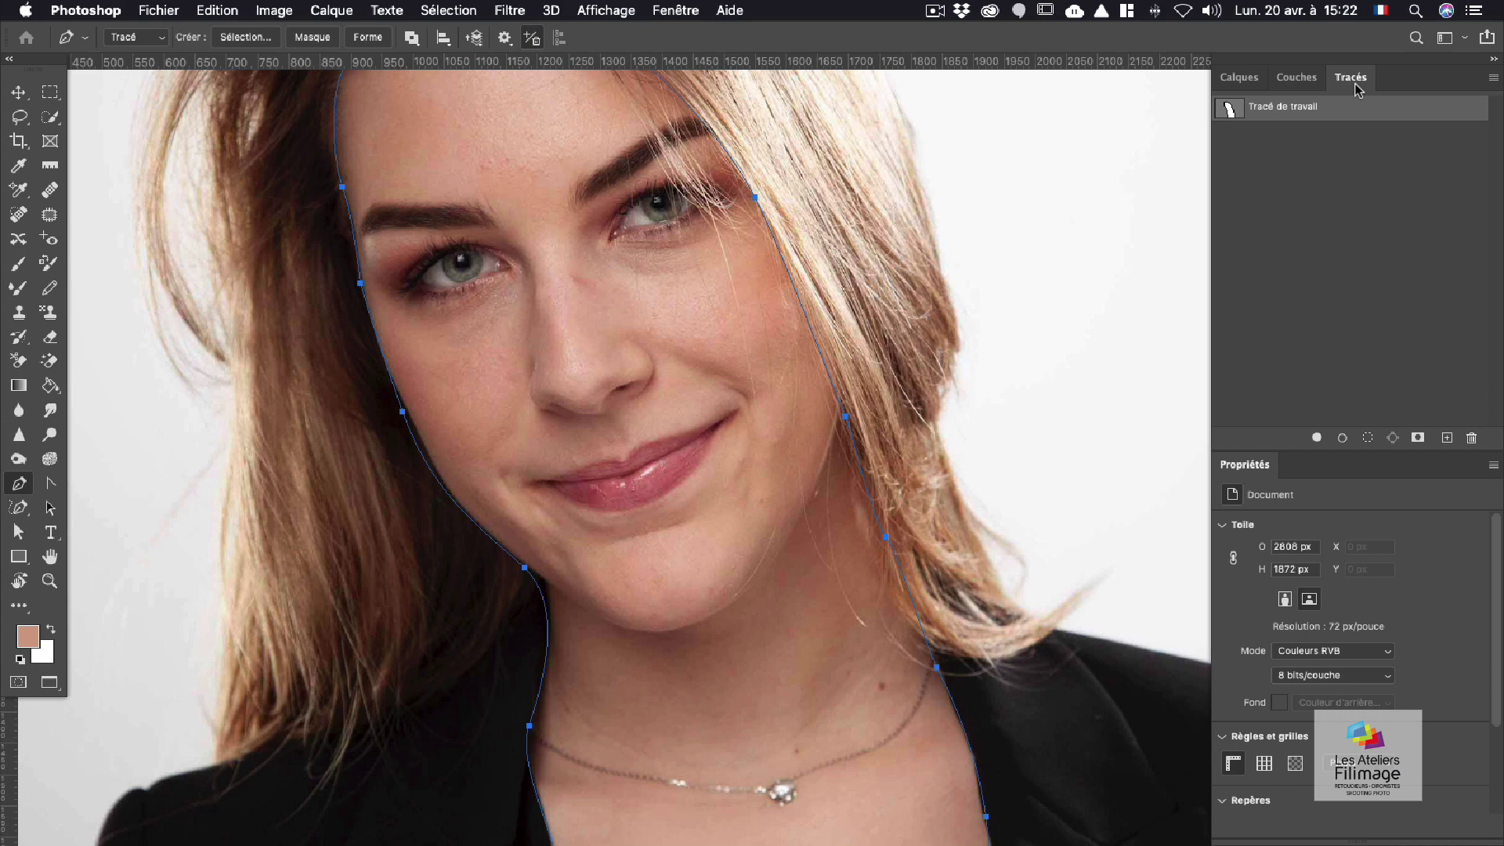
double_click(1279, 110)
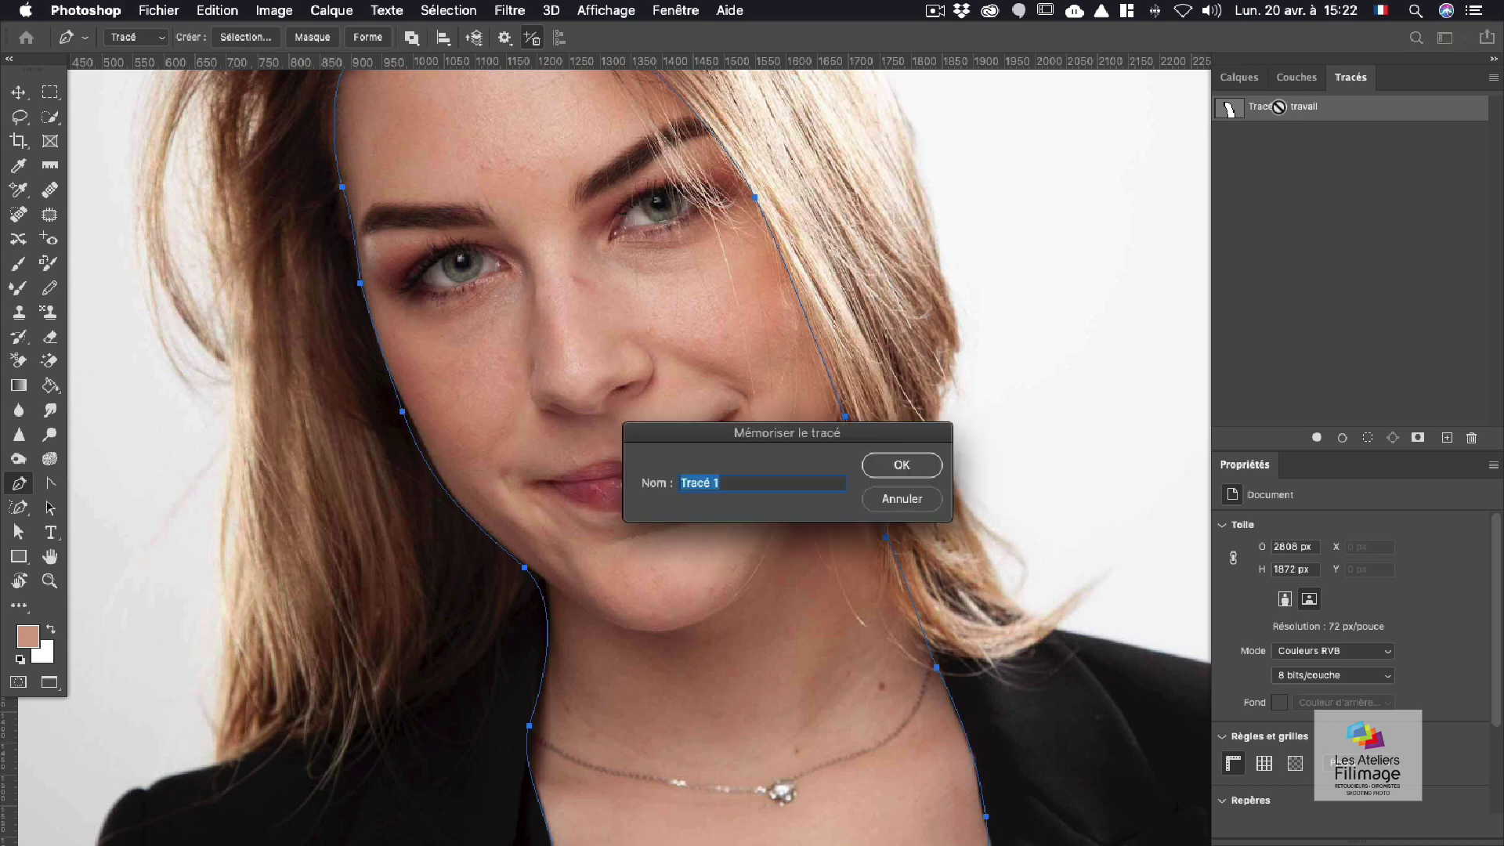
key(Escape)
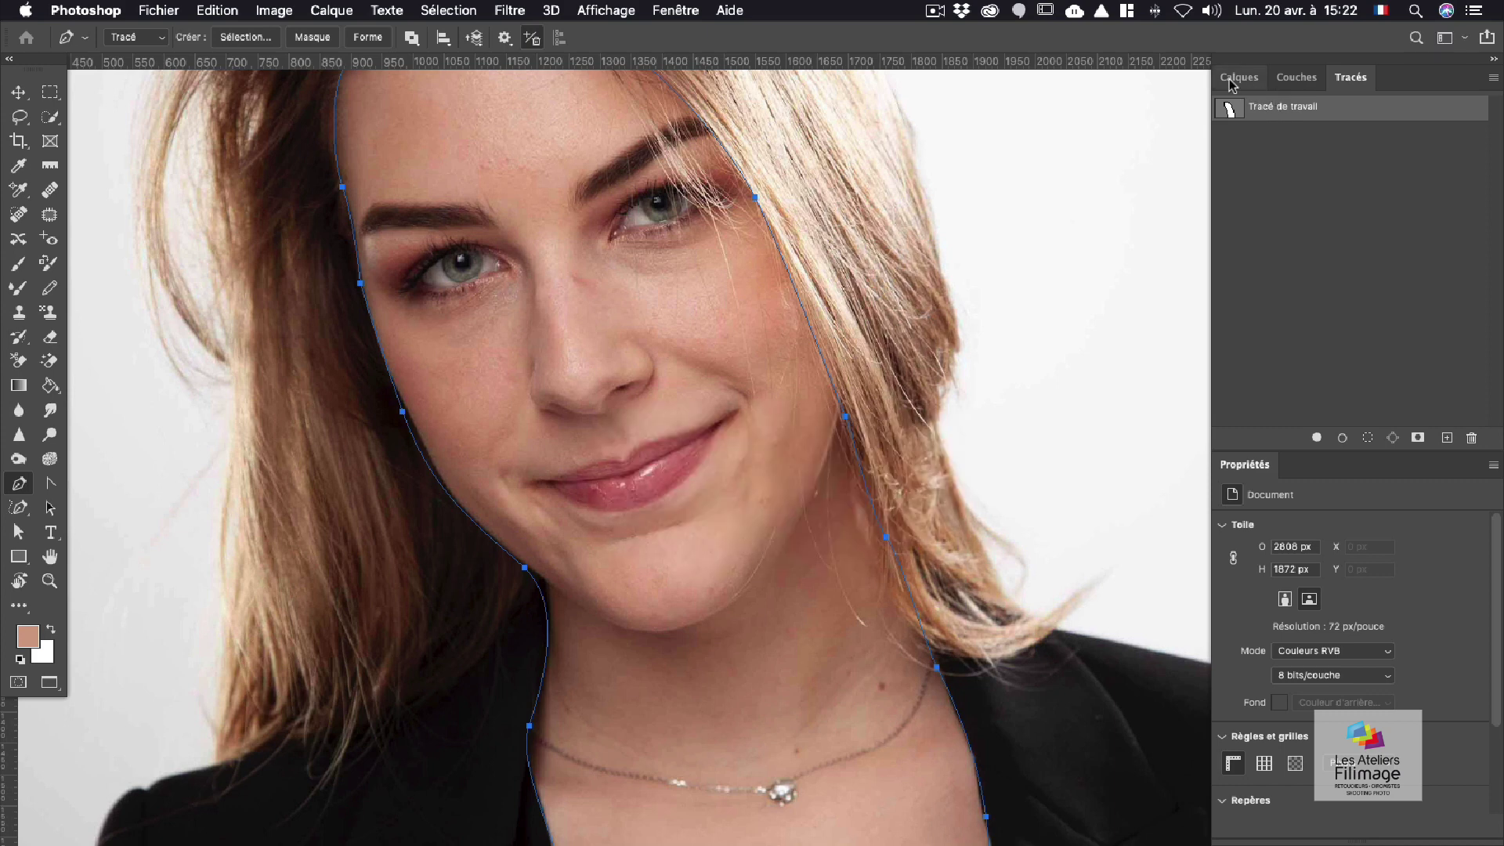
double_click(1269, 111)
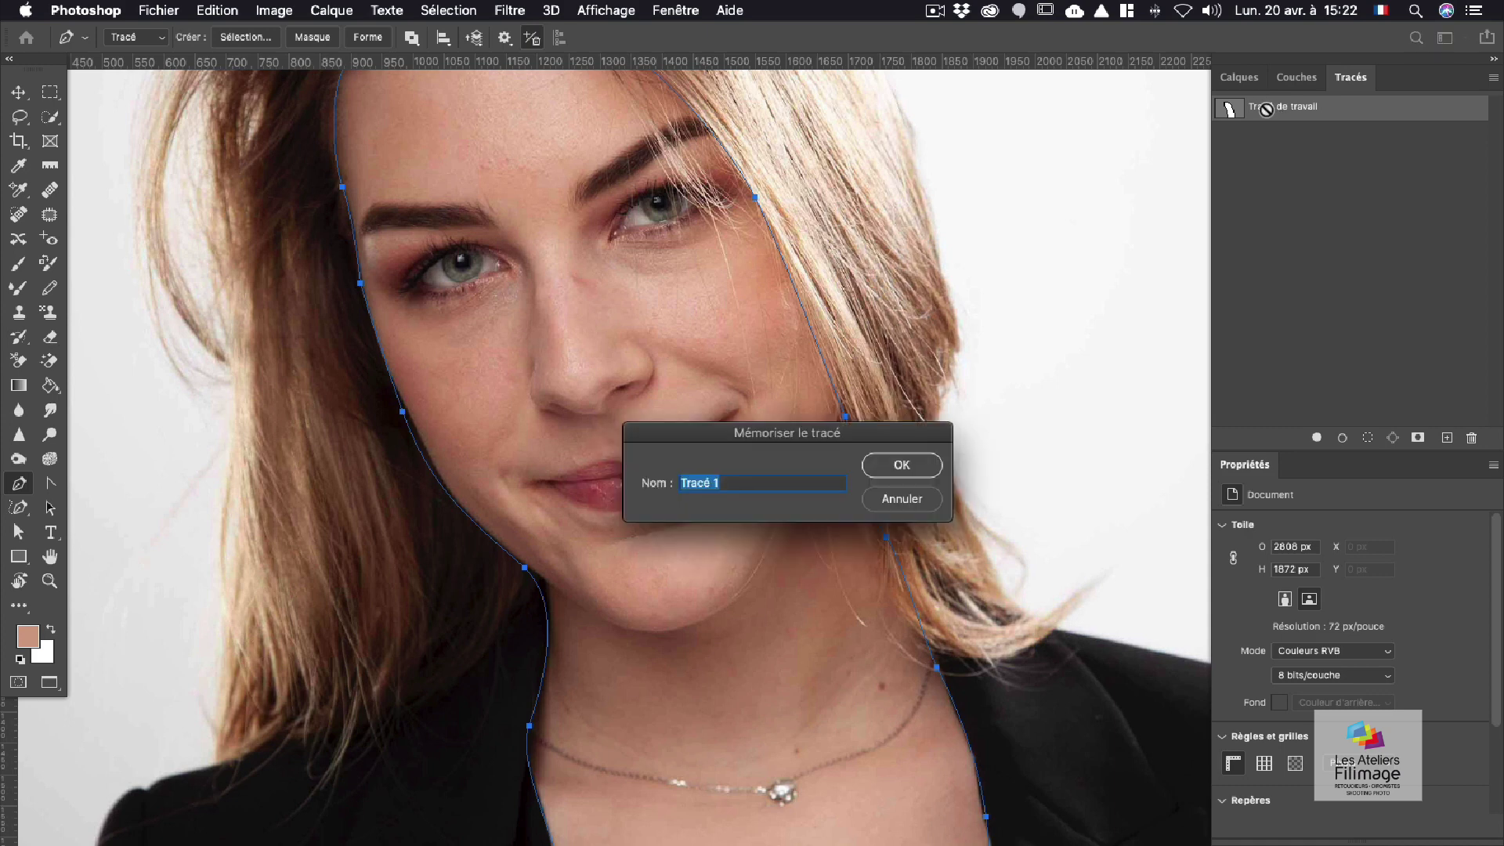
text(V)
key(Return)
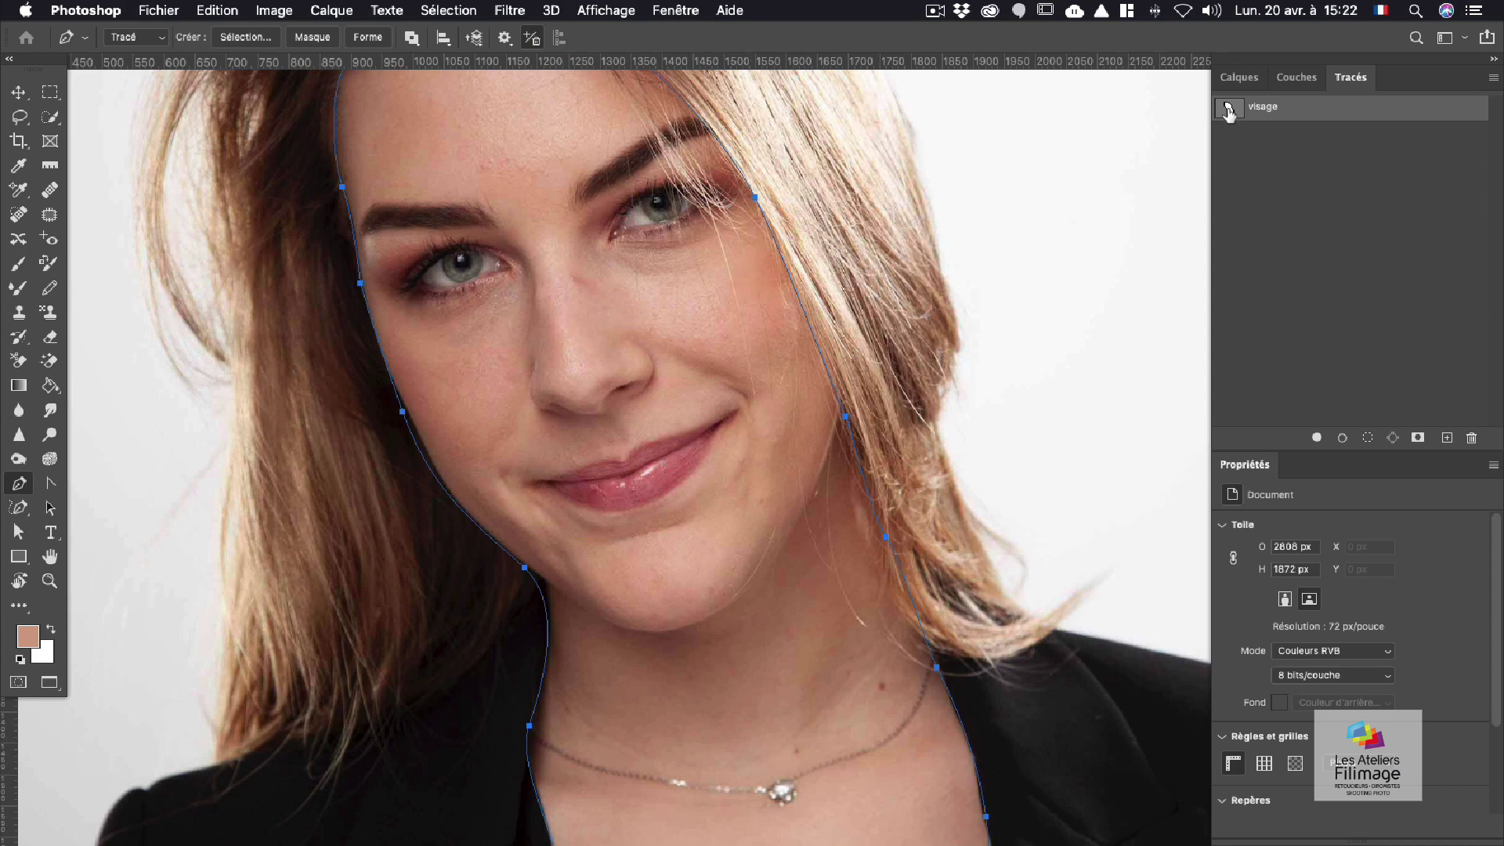
Step: Load the Visage path as a selection and add a Courbes adjustment layer masked to it
drag(1228, 112, 1357, 415)
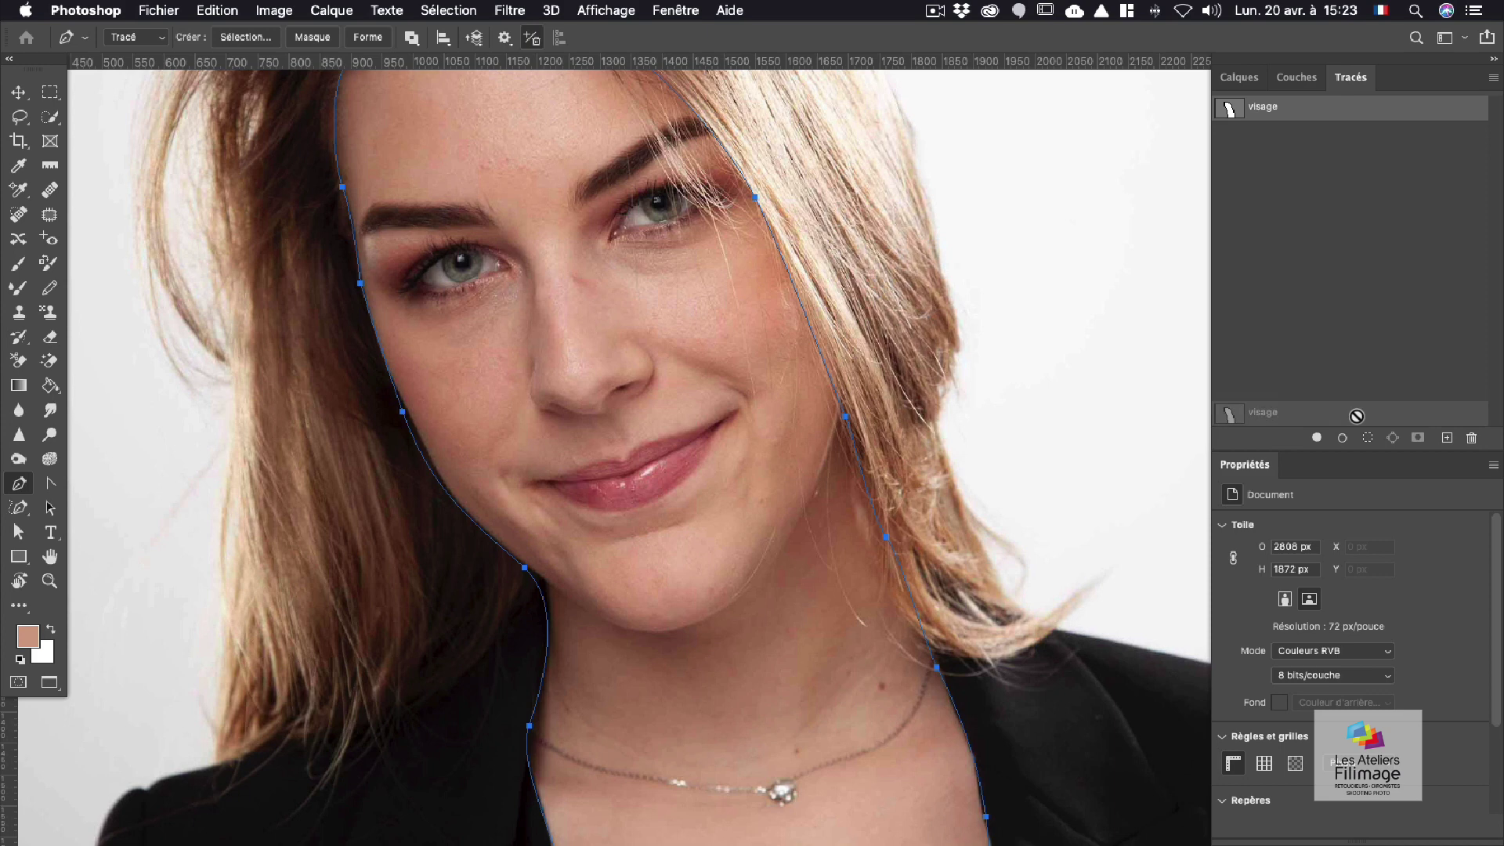
drag(1357, 416, 1369, 437)
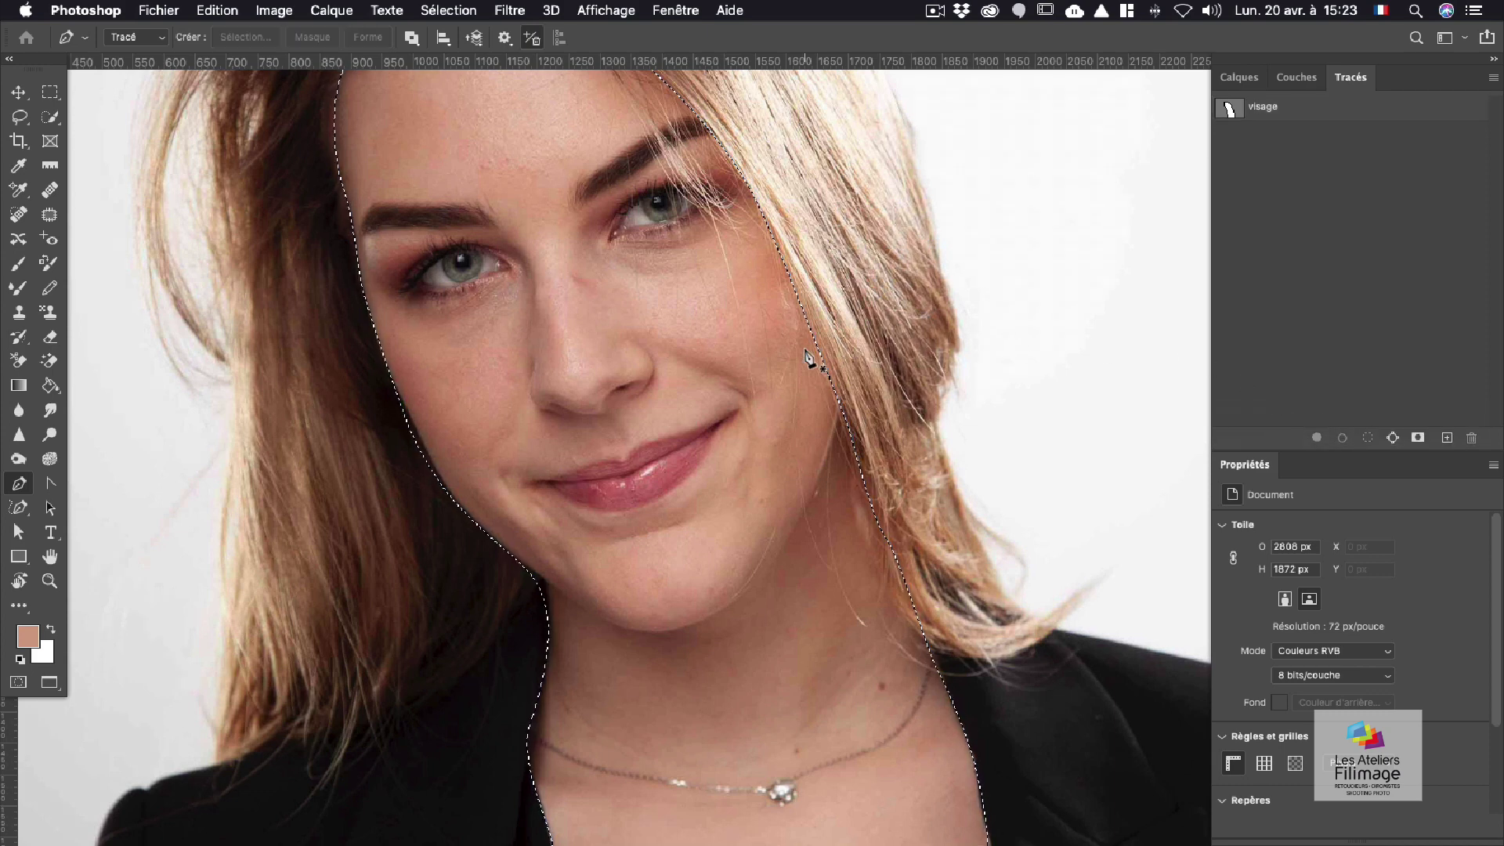
click(1236, 78)
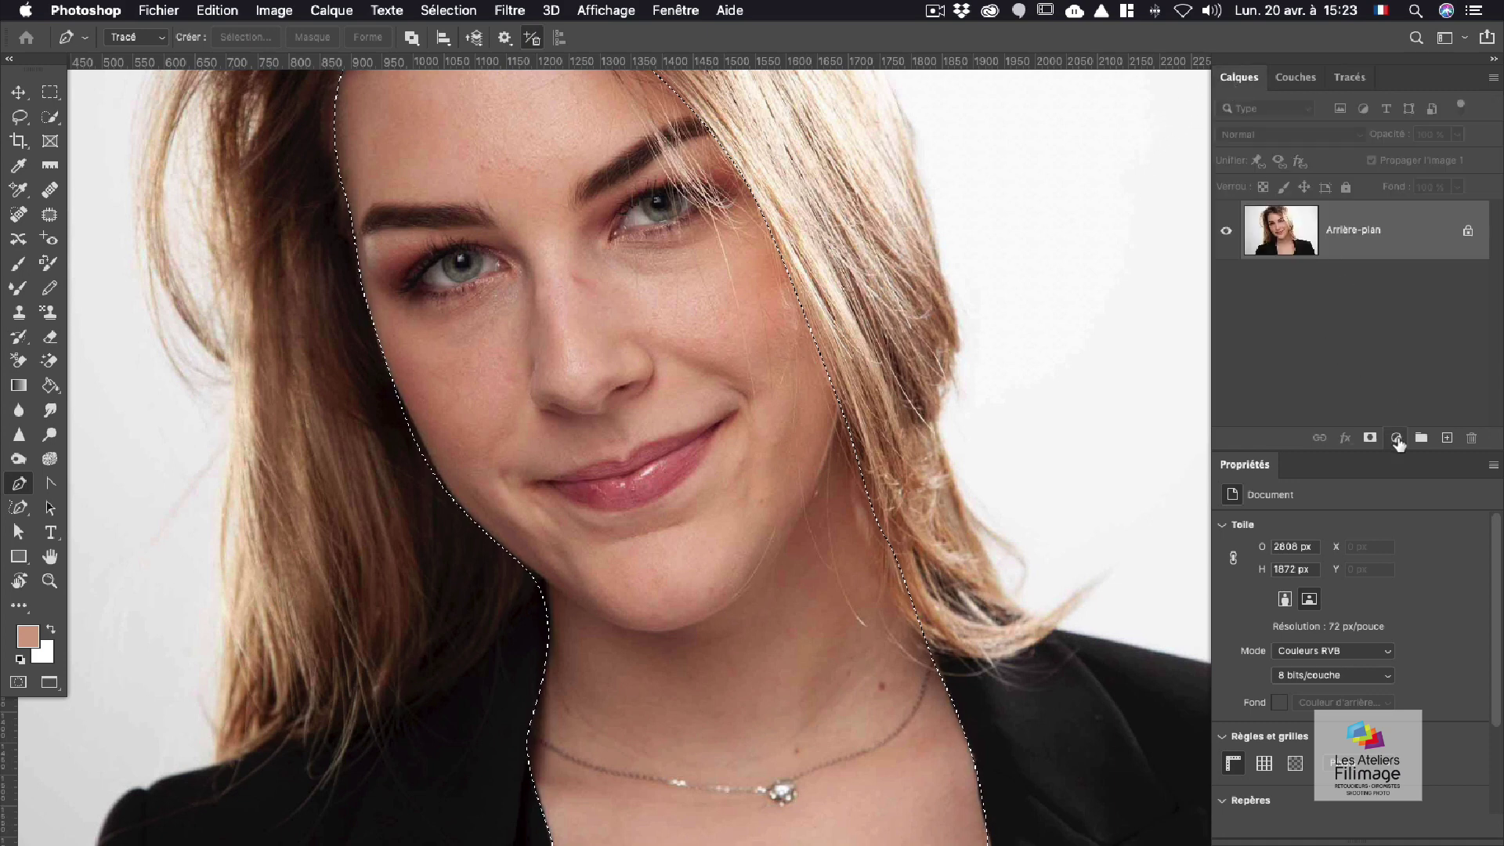
click(1397, 439)
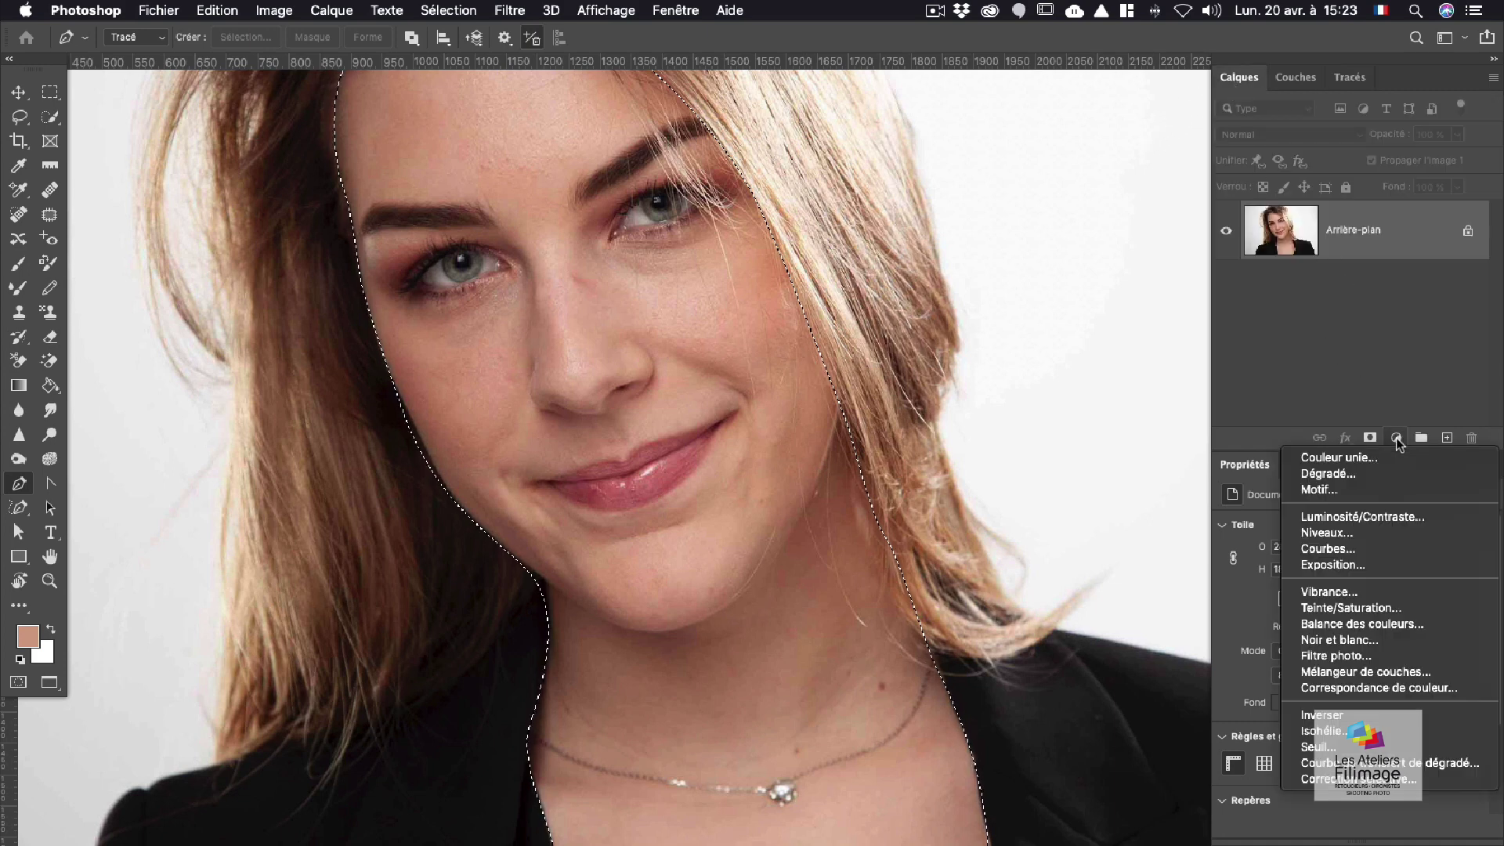
click(1366, 550)
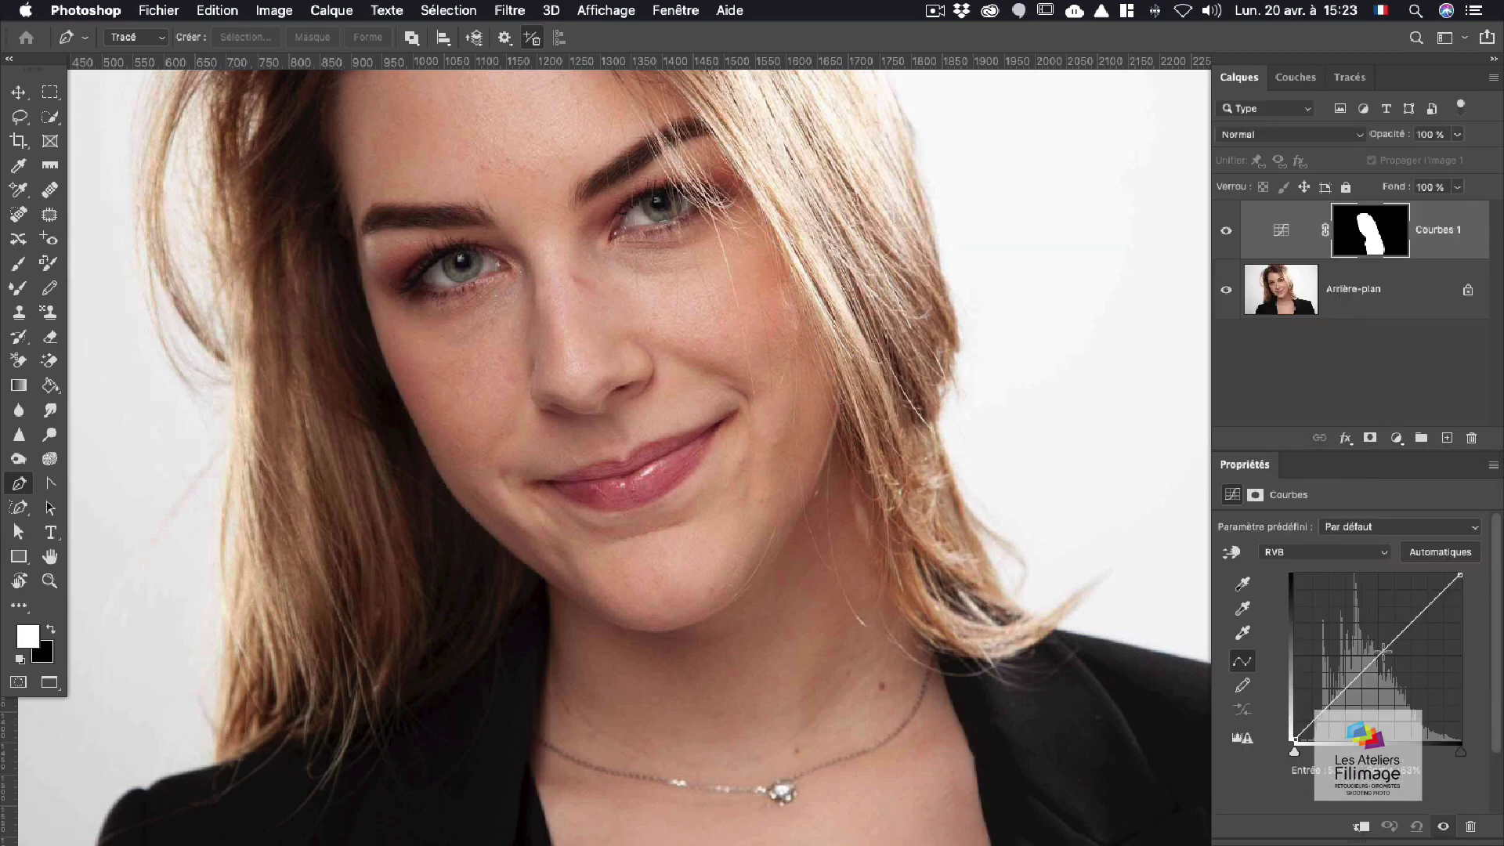
Step: Raise the midpoint of the RGB curve and feather the adjustment's layer mask to 163,2 px
mouse_move(1383, 652)
mouse_down()
mouse_move(1383, 669)
mouse_move(1370, 619)
mouse_move(1374, 631)
mouse_up()
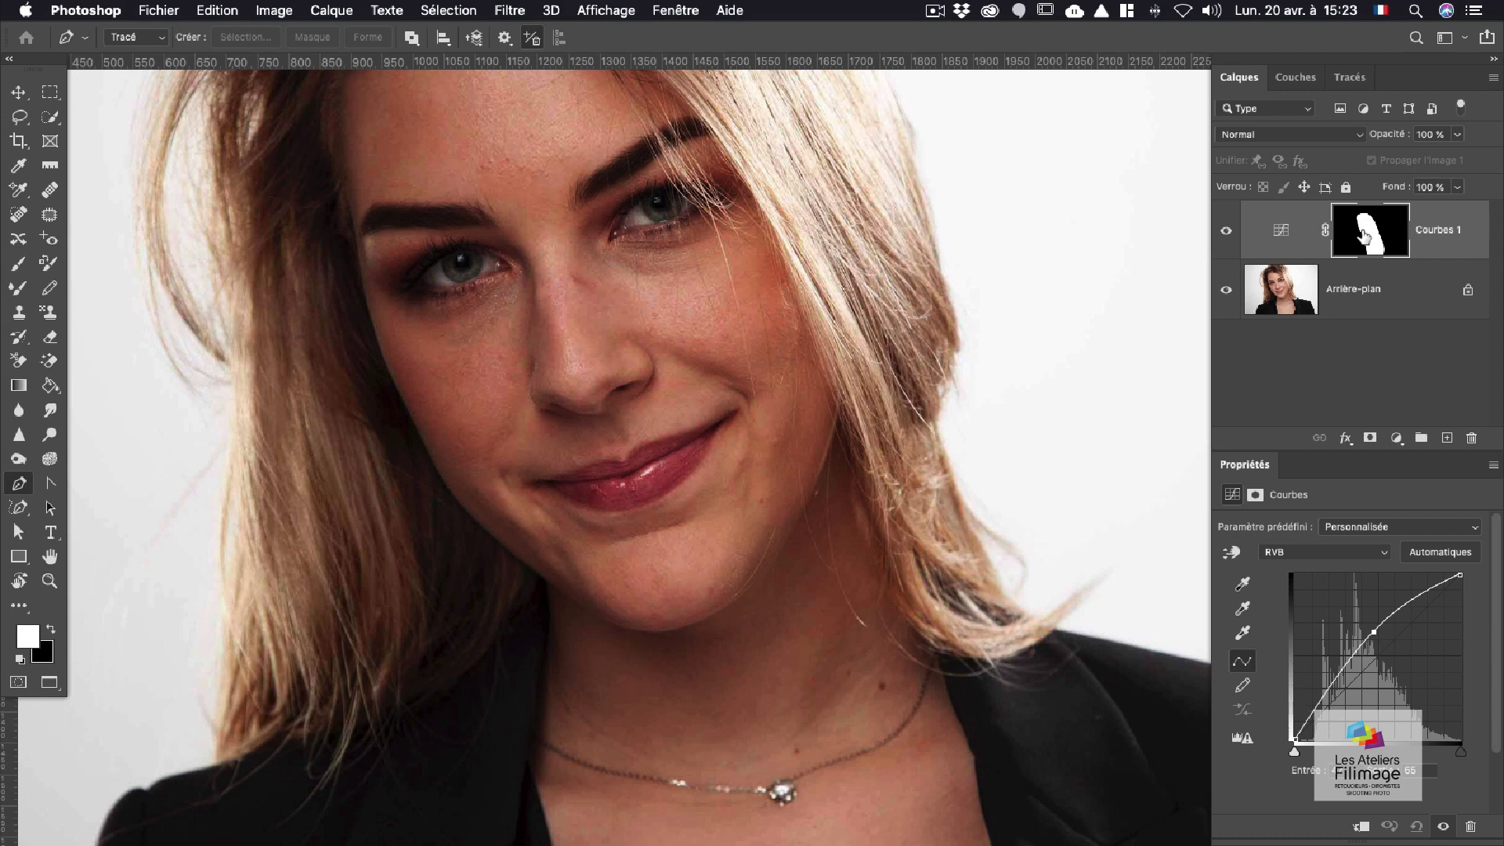
click(1364, 237)
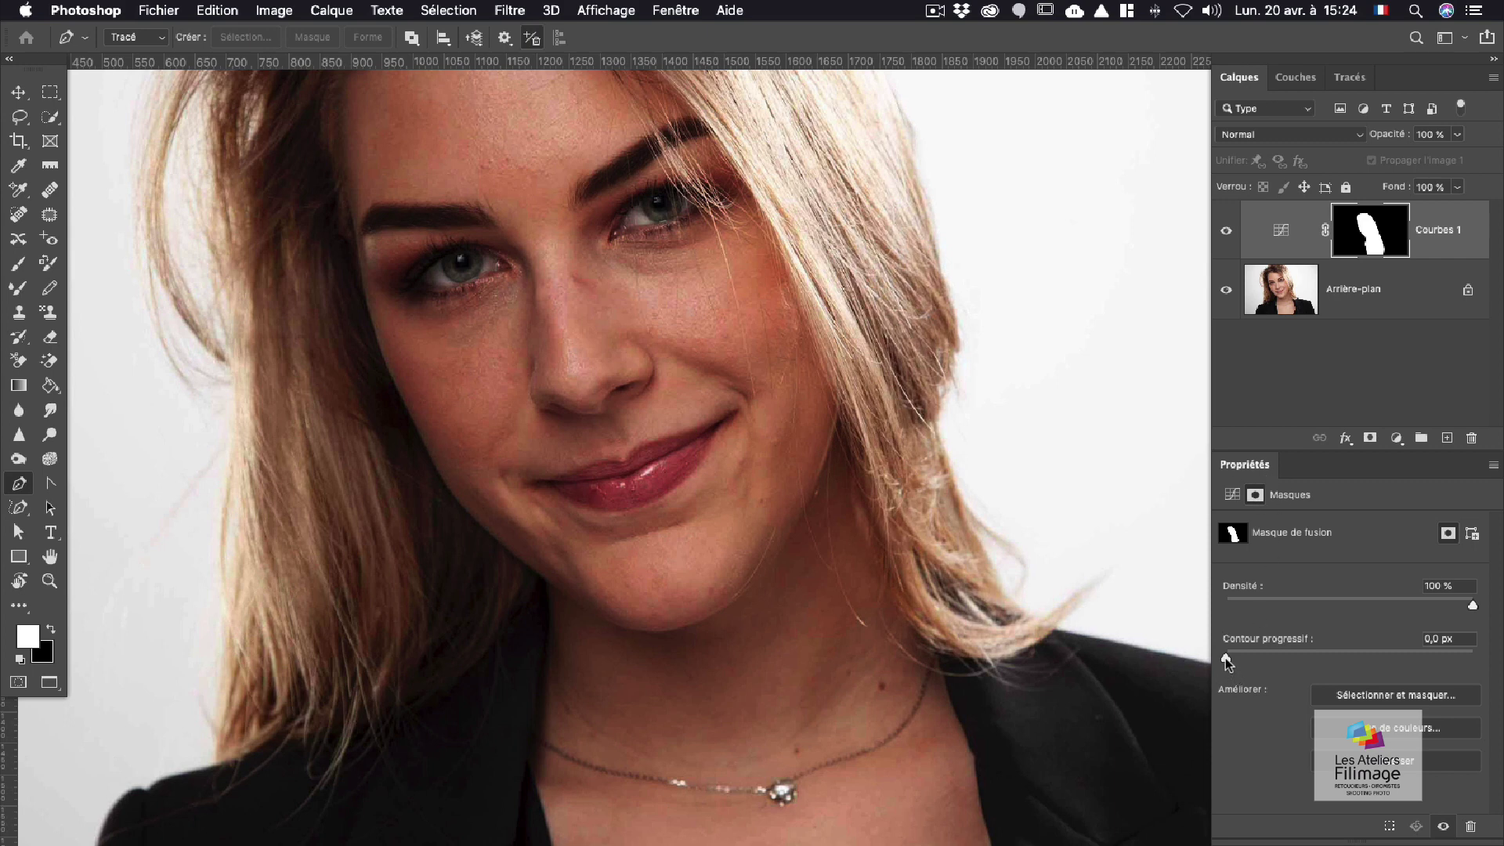
drag(1225, 658, 1256, 668)
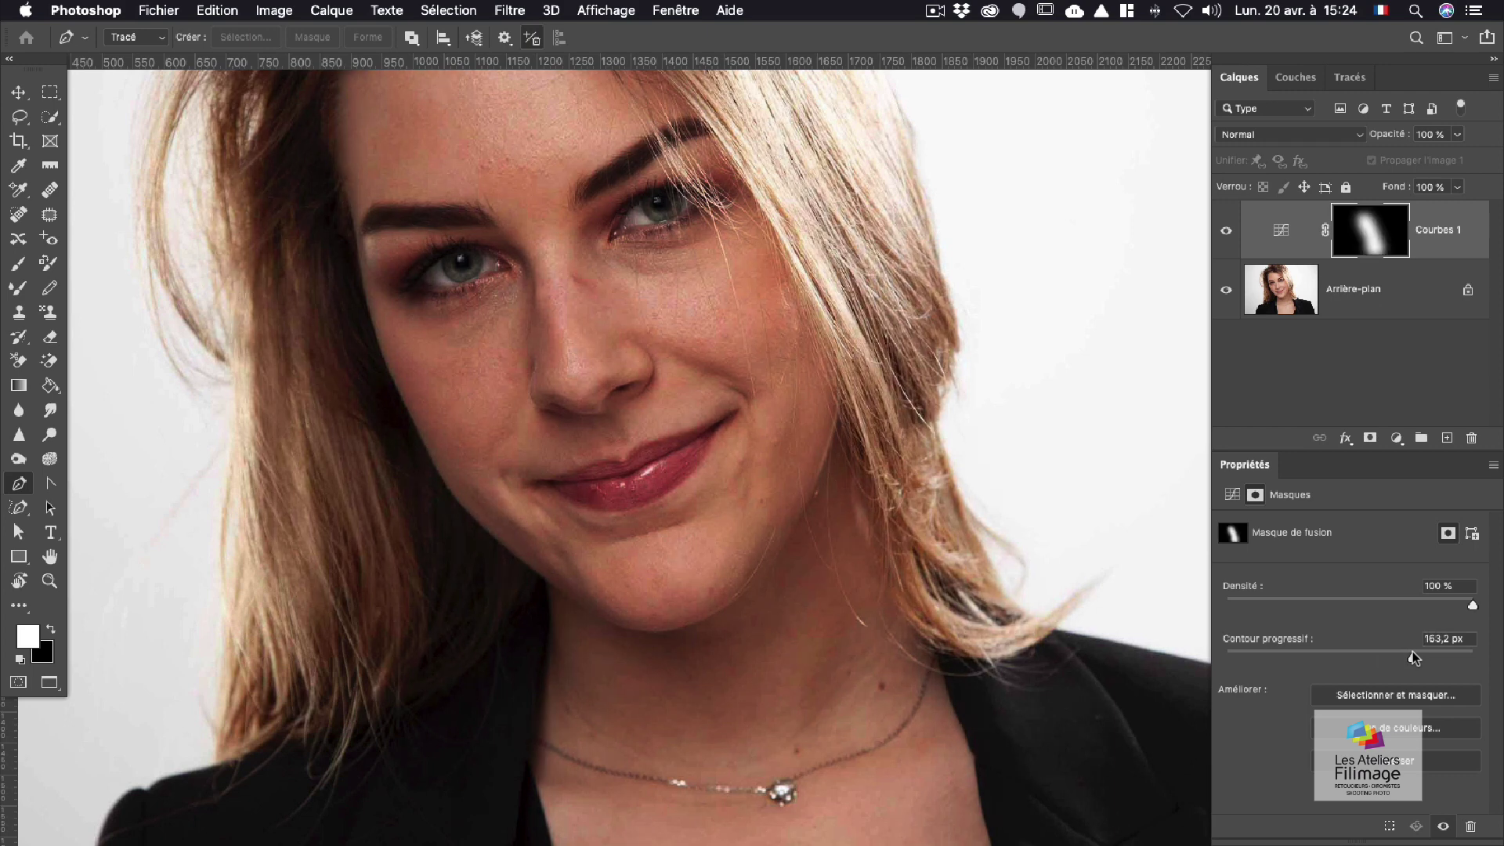
Step: Reduce the feather of the Courbes 1 layer mask to 26,5 px
drag(1412, 653, 1339, 662)
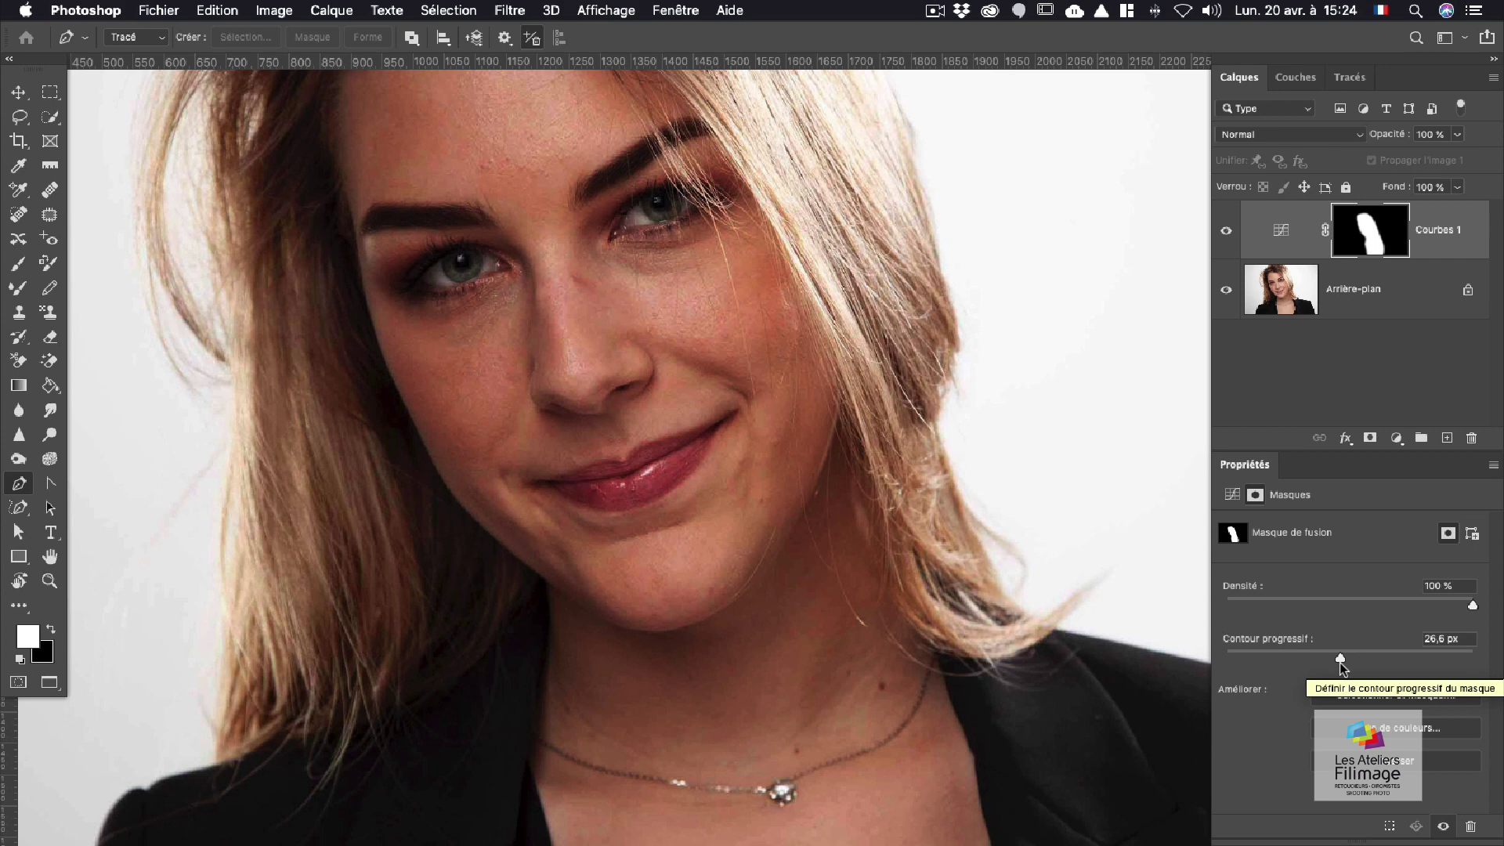
Step: Add a Teinte/Saturation adjustment layer above Courbes 1 and set its saturation to -52
click(1285, 301)
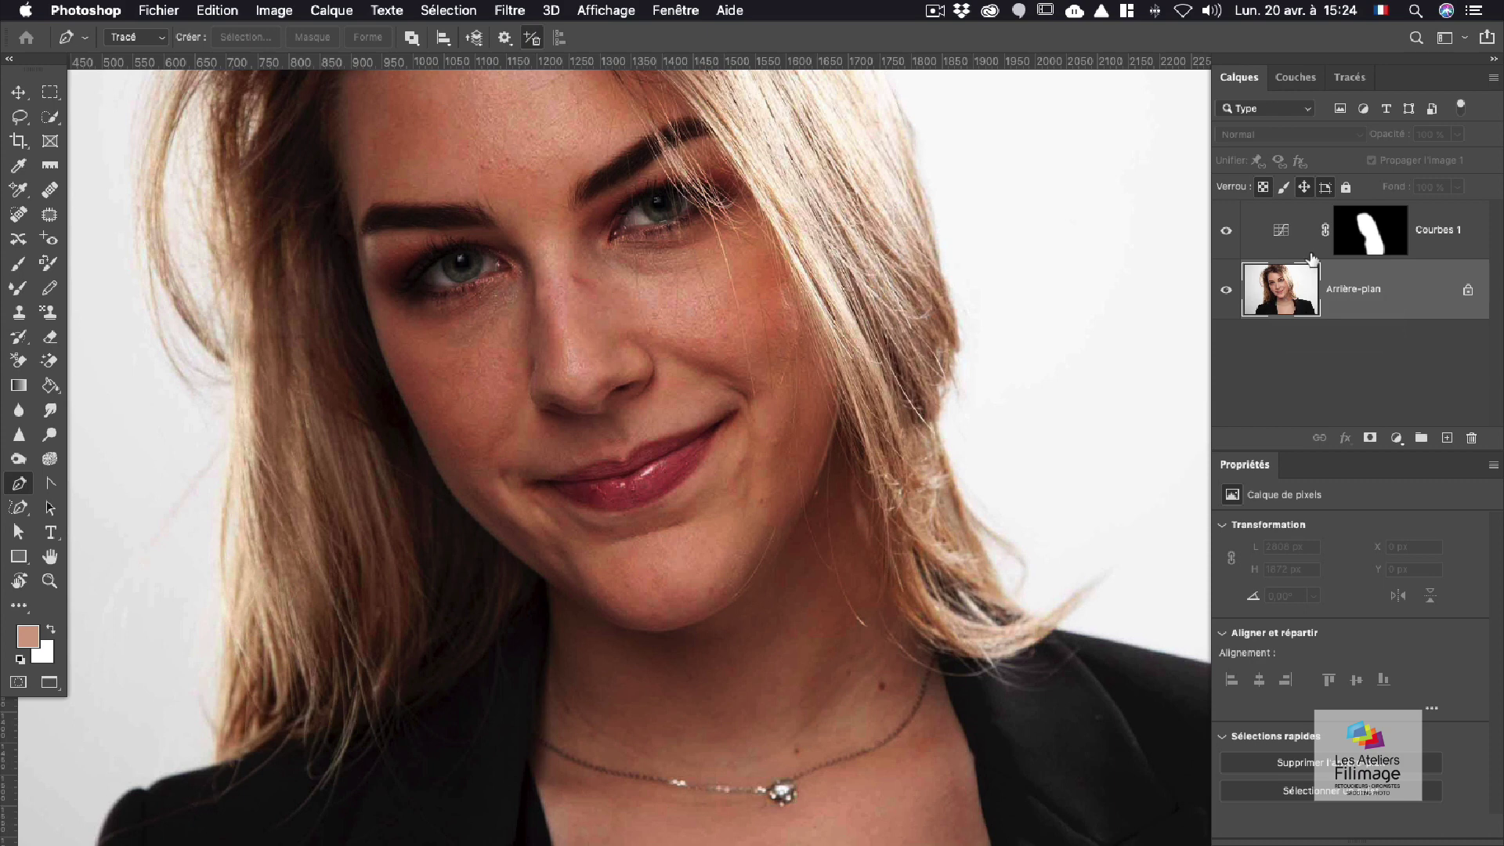
click(1288, 228)
click(1396, 438)
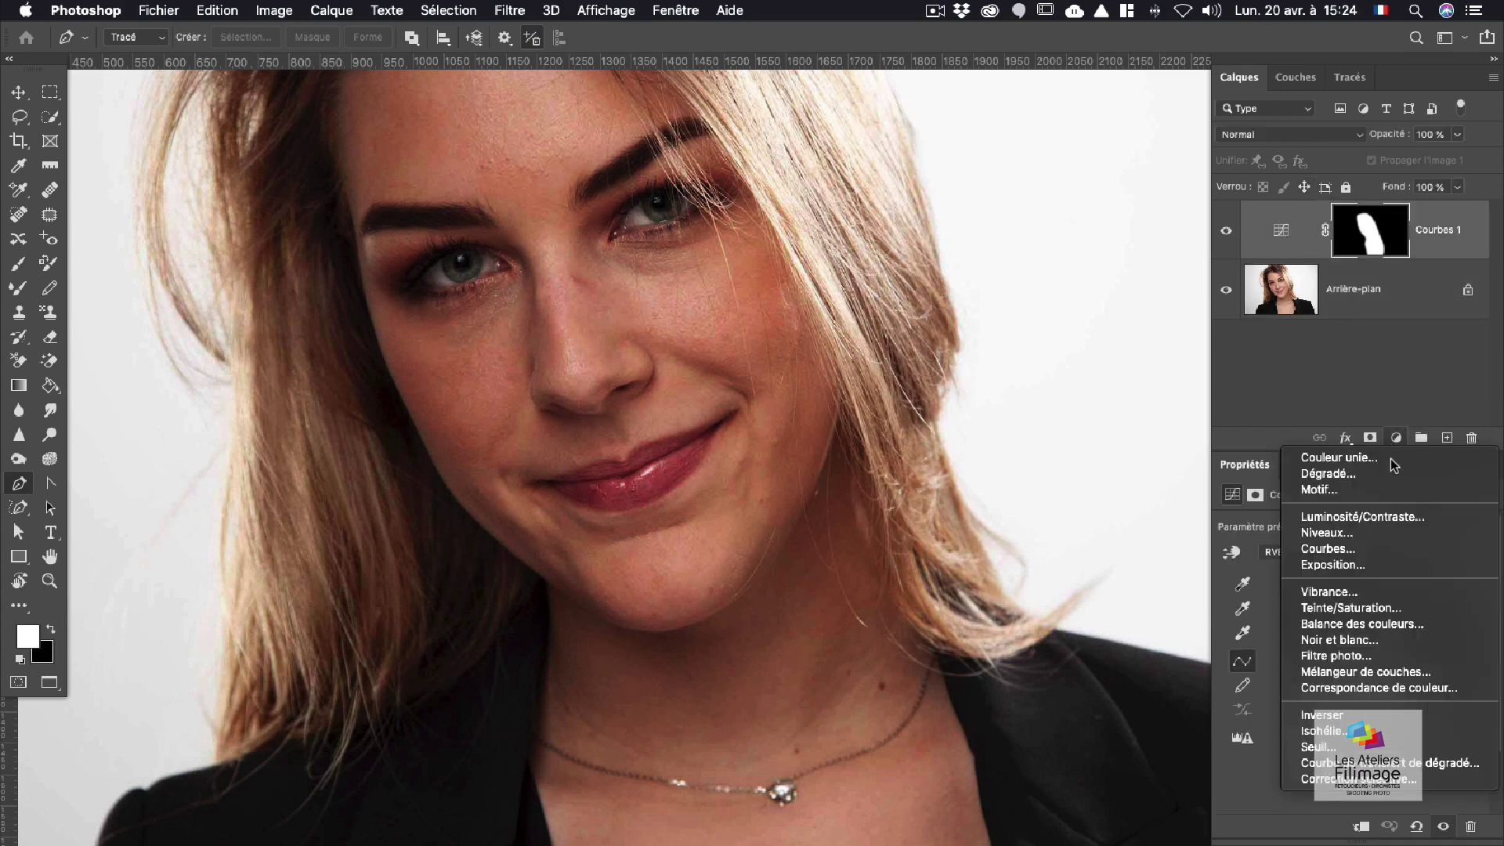
click(1427, 612)
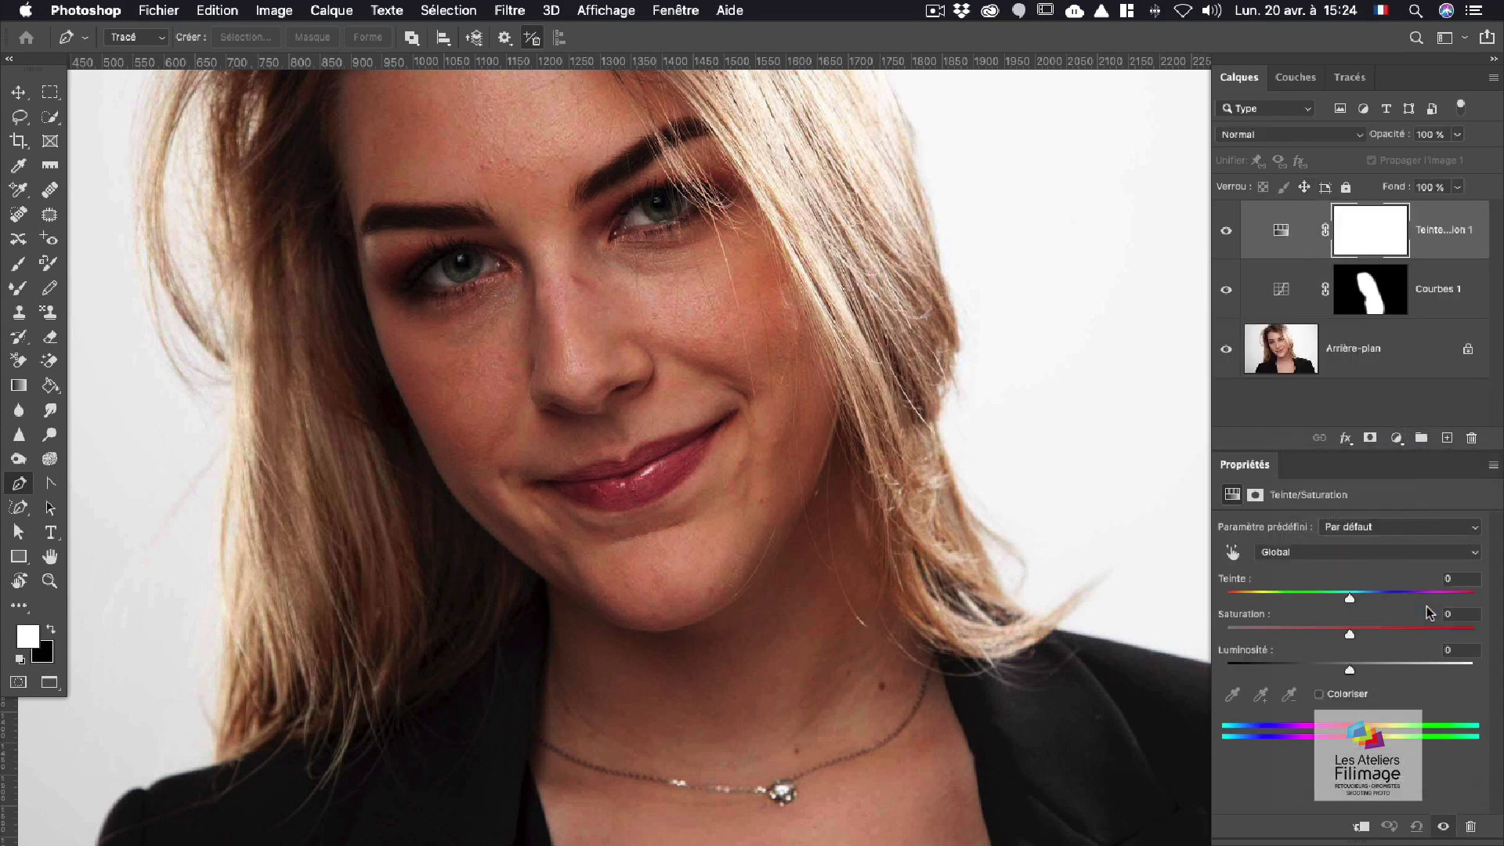
drag(1351, 636, 1287, 641)
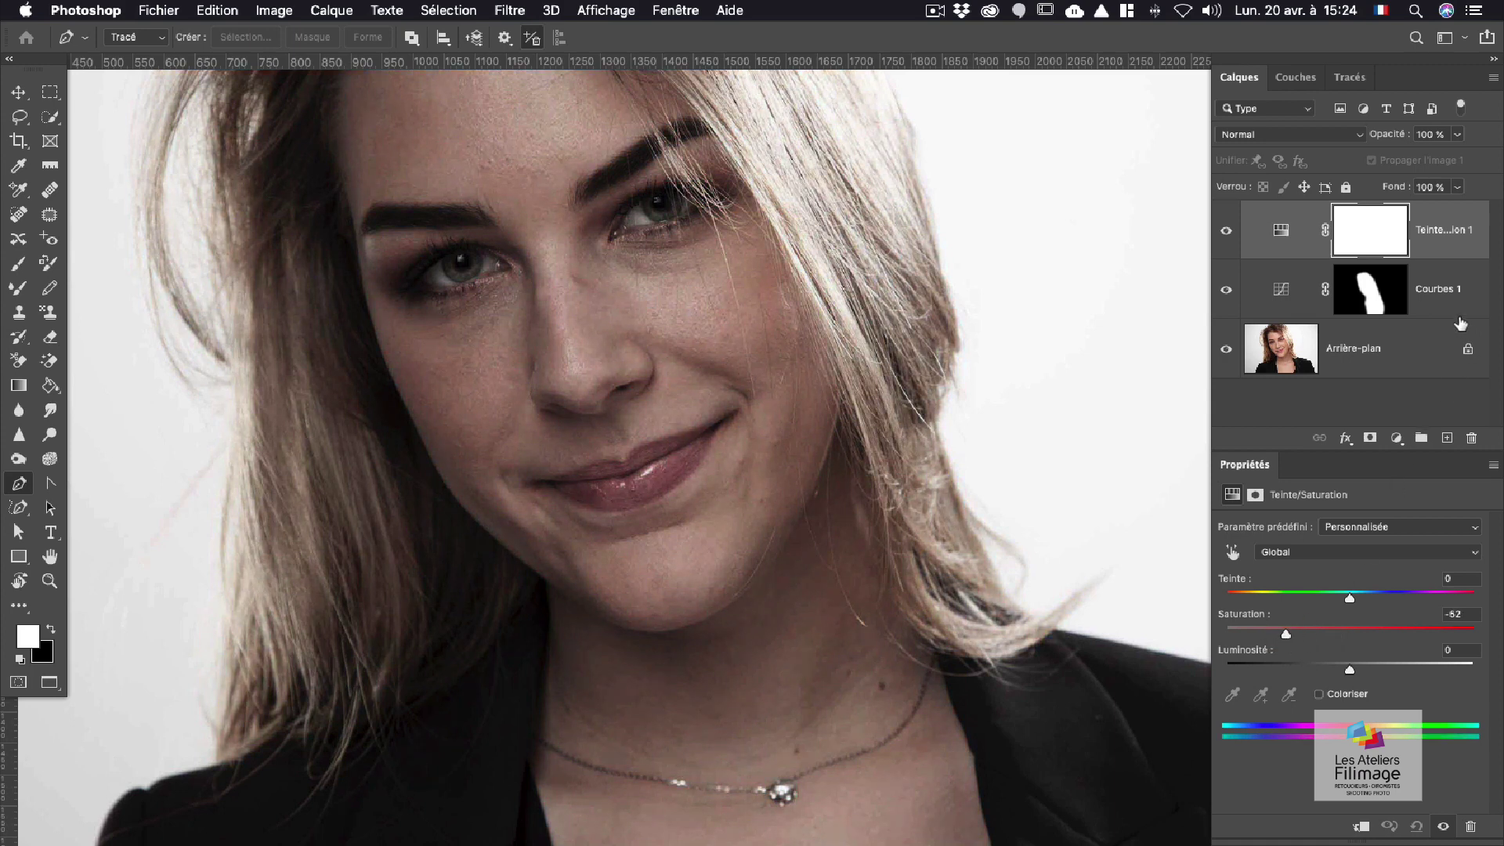
Step: Group the Teinte/Saturation and Courbes 1 layers under the name reglages and compare the photo with and without the group
shift+click(1433, 302)
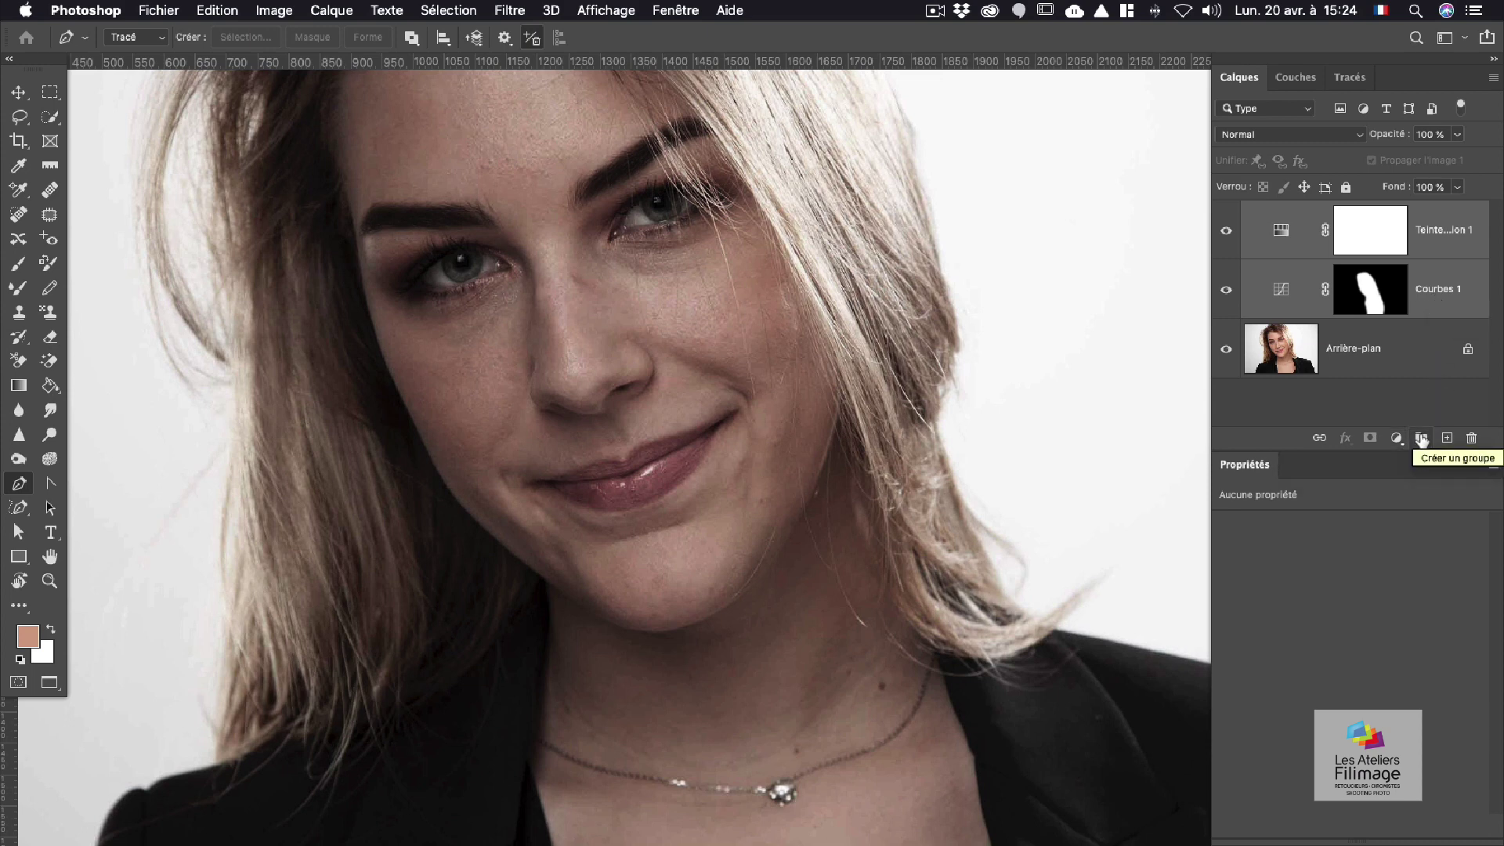
click(1421, 438)
double_click(1300, 212)
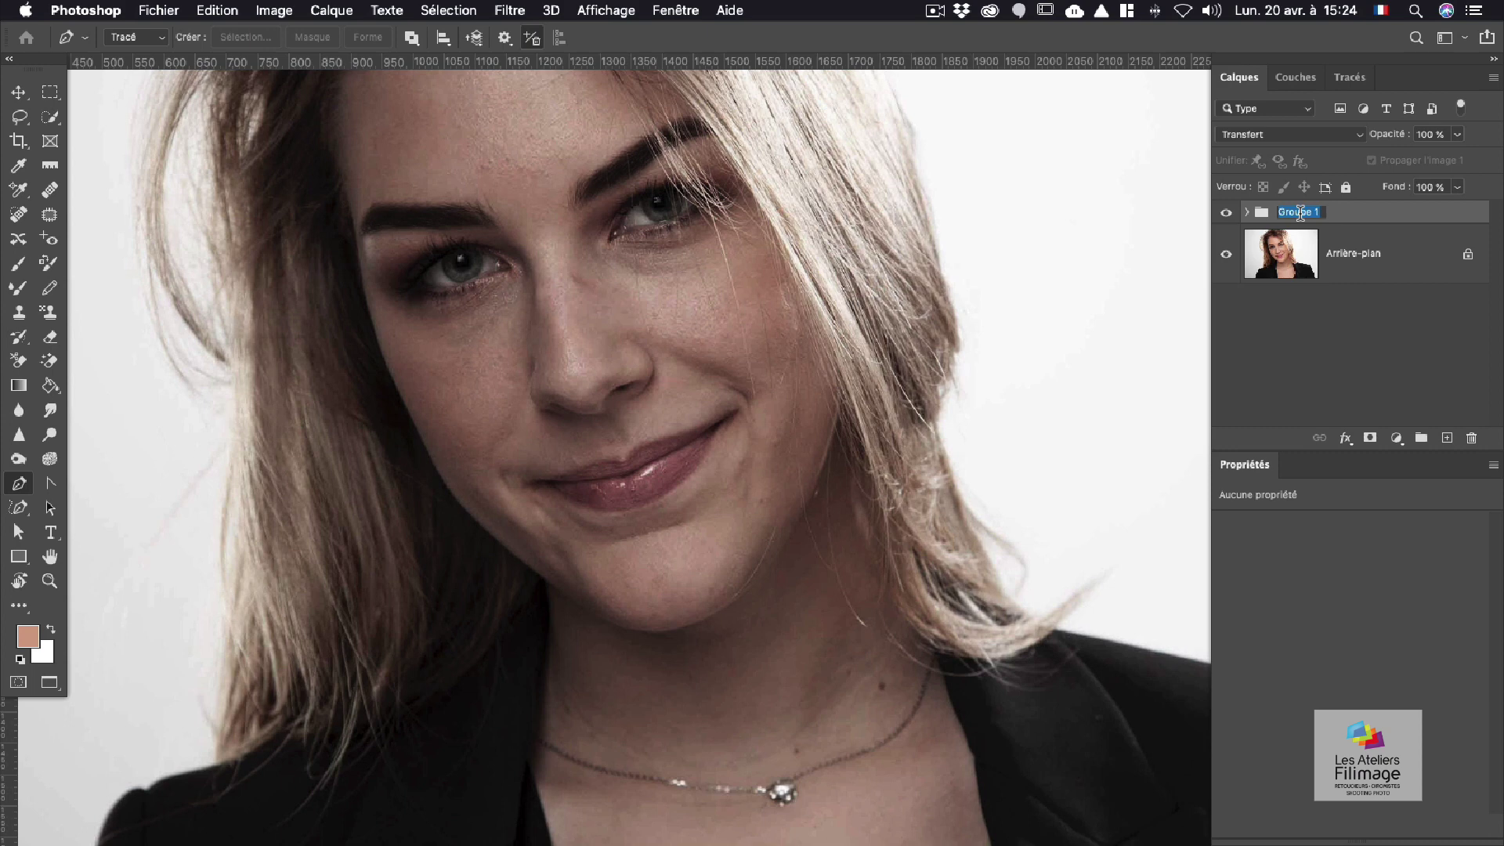
text(reglages)
key(Return)
click(1226, 213)
click(1226, 213)
Step: Hide the reglages group and add an empty layer named bouton directly above Arrière-plan
click(1312, 267)
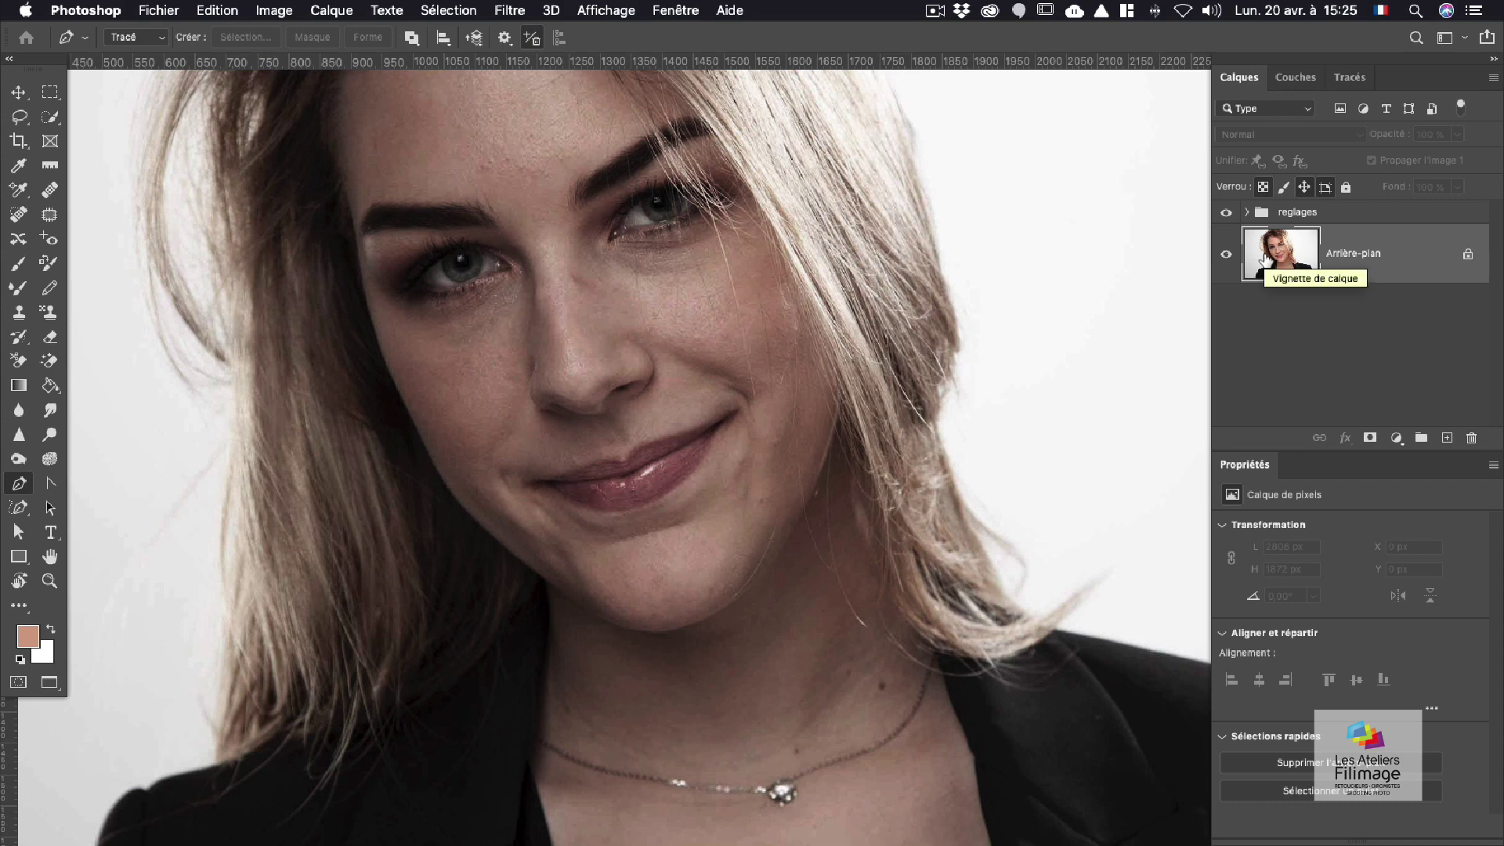
click(1227, 214)
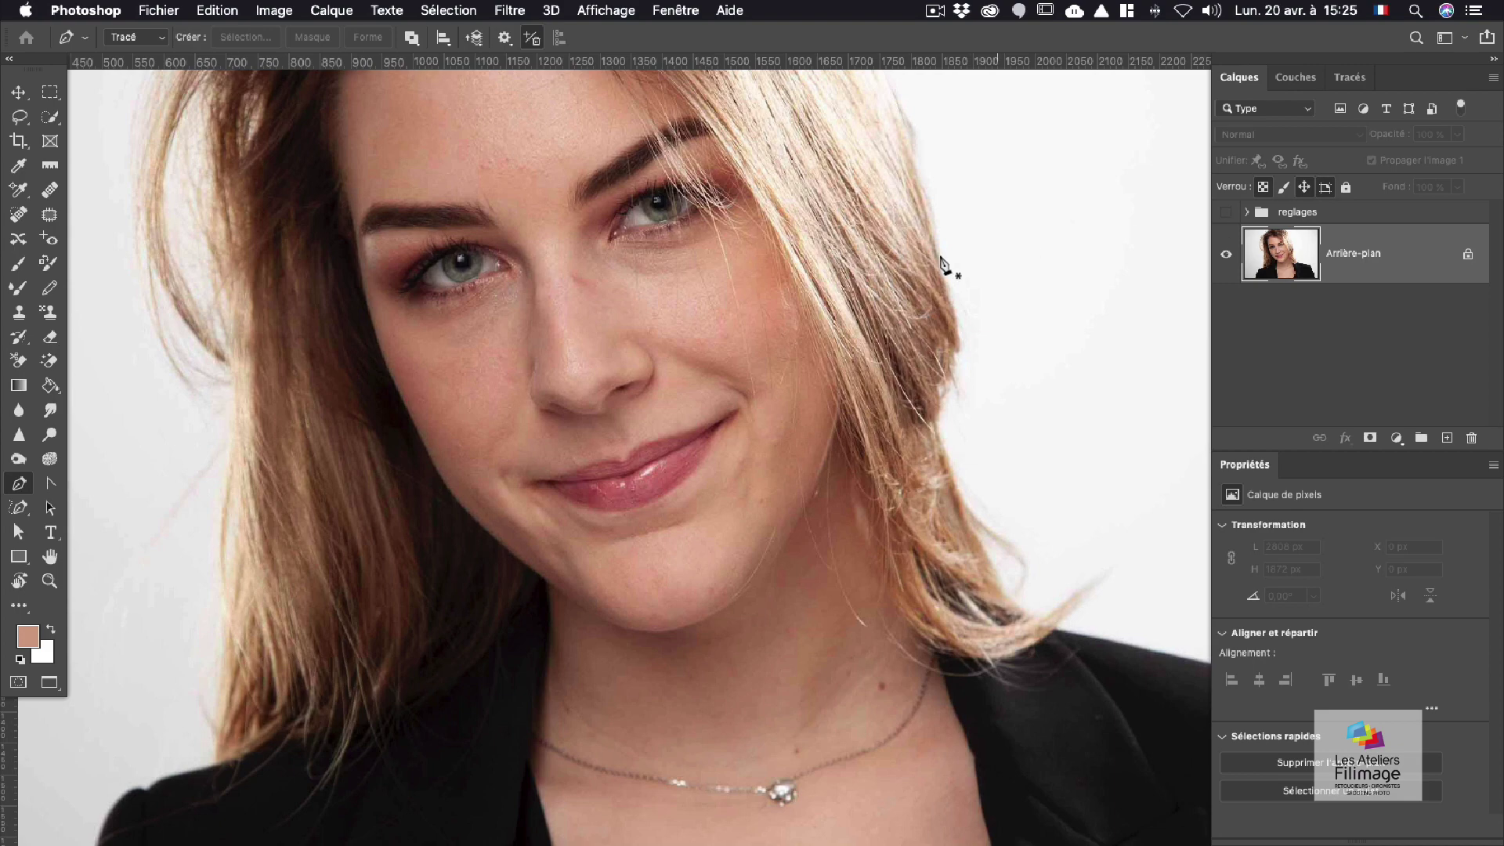
scroll(584, 280, up, 2)
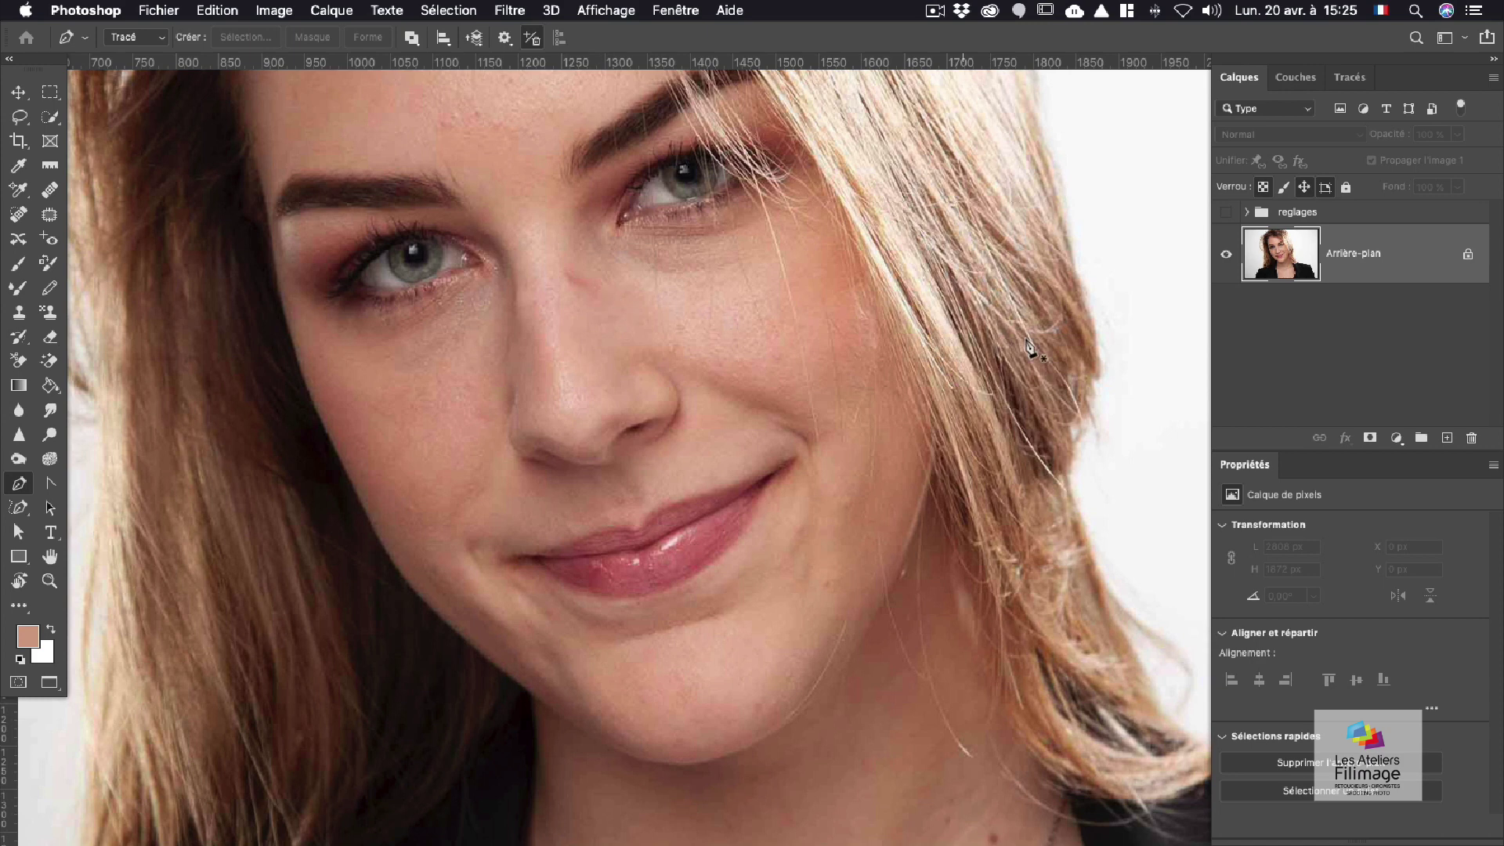
click(1448, 440)
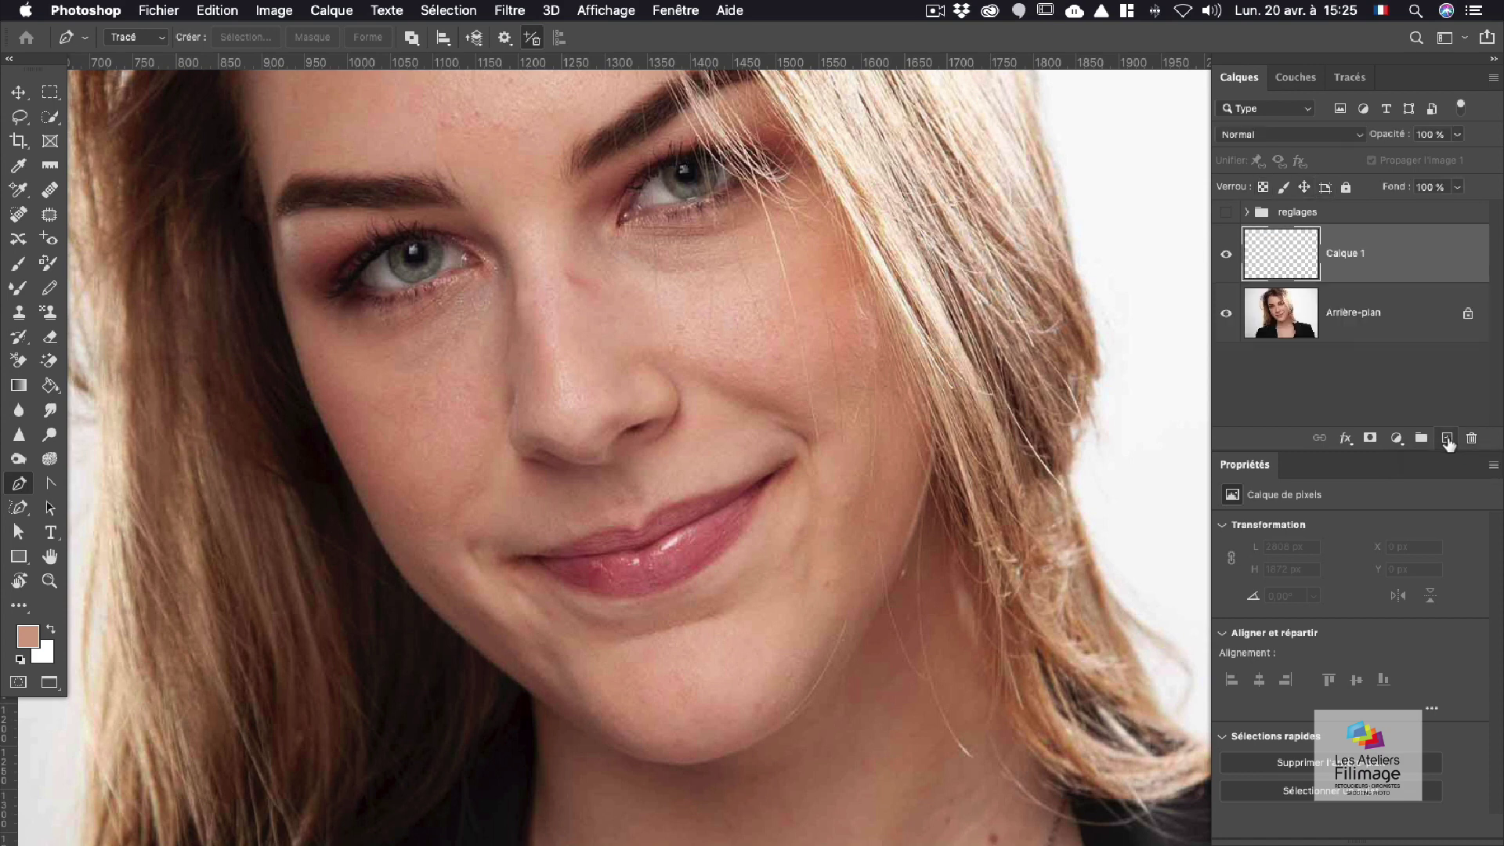
double_click(1344, 259)
text(bouton)
key(Return)
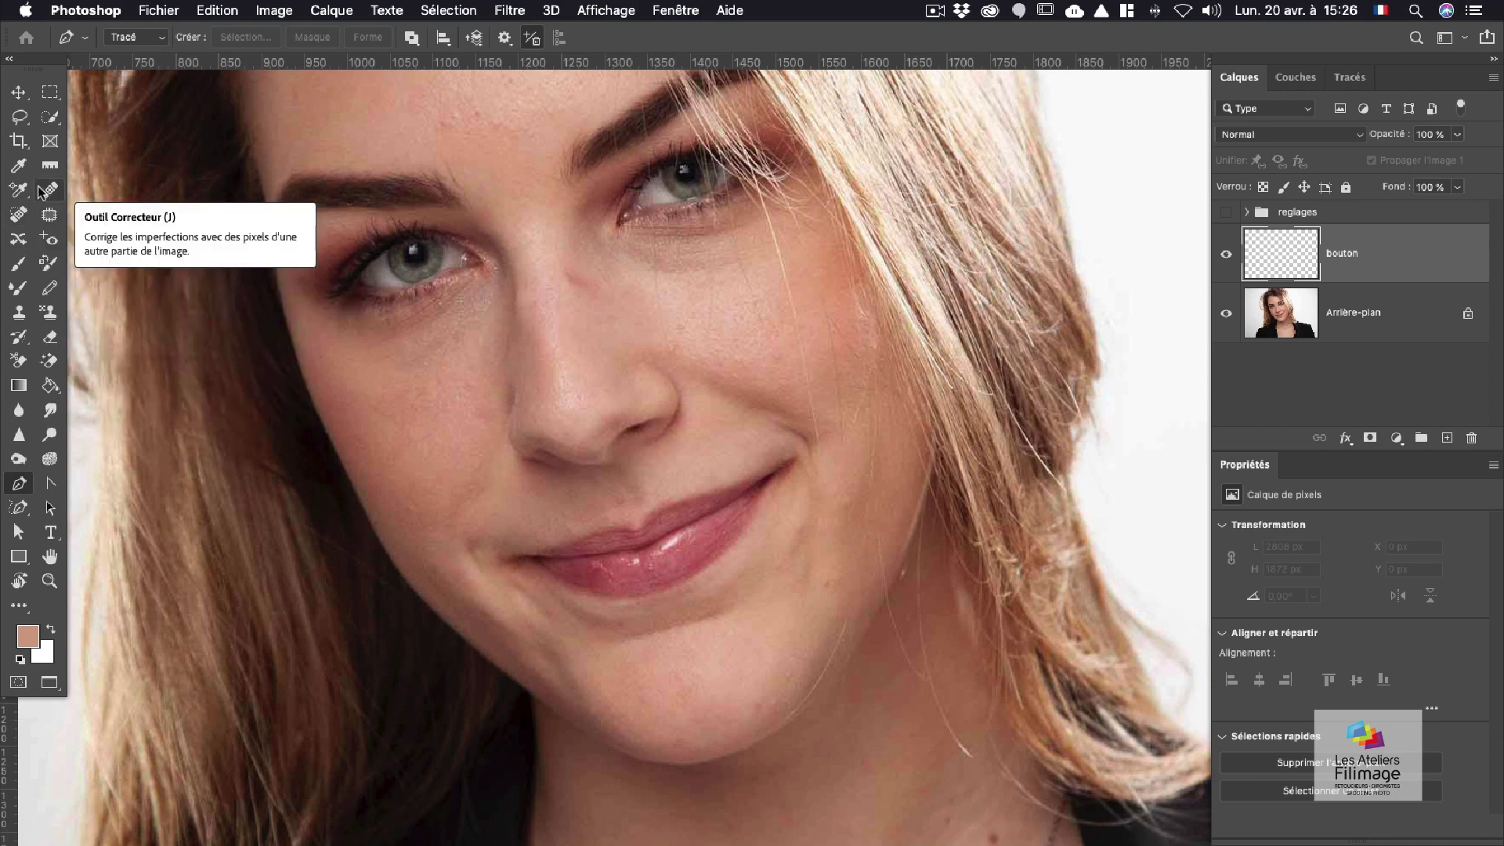
Step: Set the Correcteur healing brush to sample Actif et inférieurs, and heal the red mark on the bridge of the nose
click(41, 192)
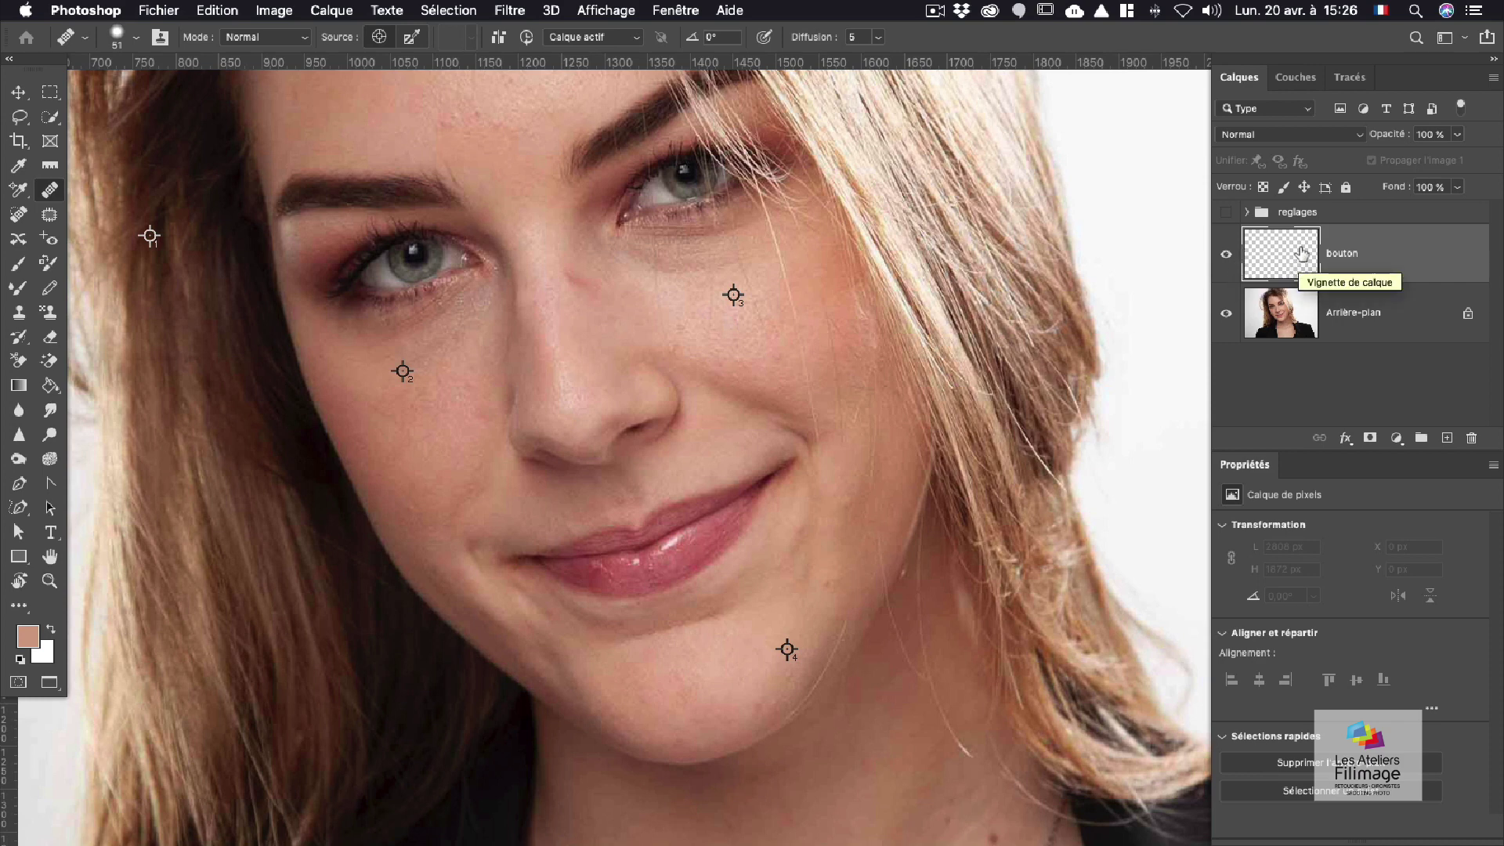
click(578, 39)
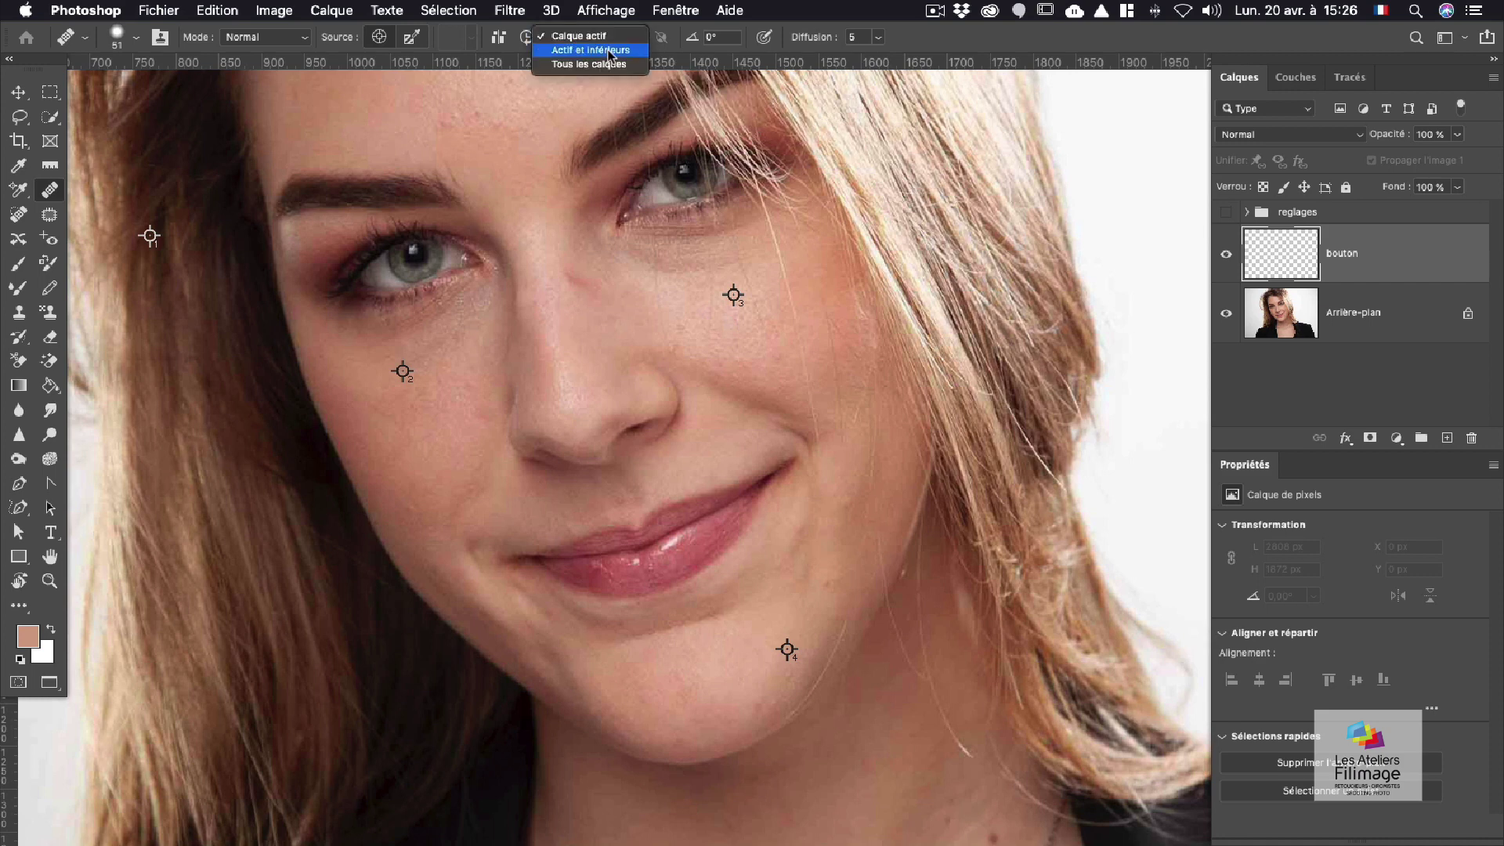
click(610, 52)
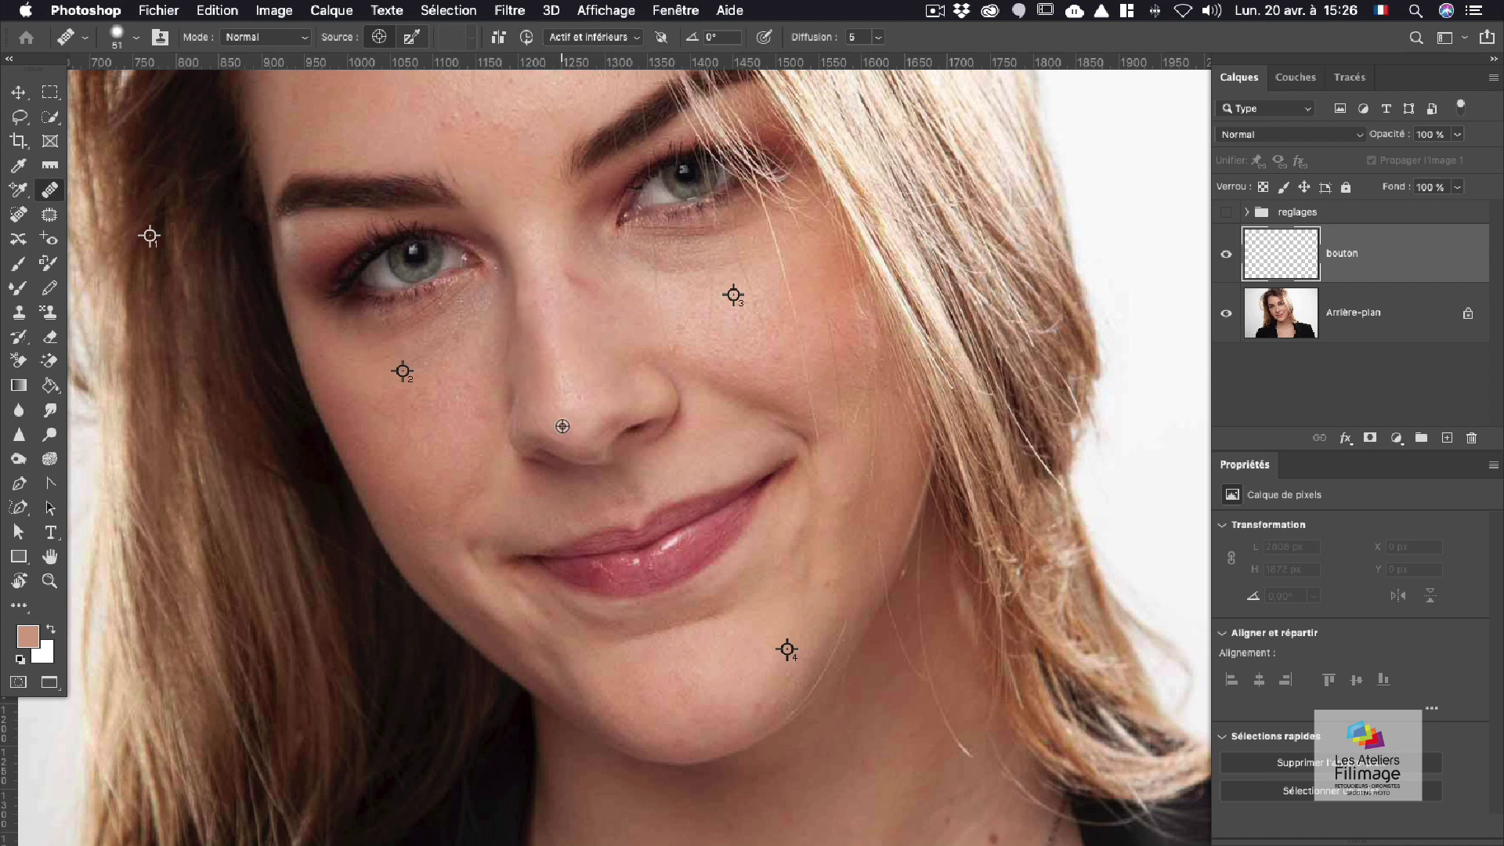
alt+click(572, 327)
drag(567, 276, 583, 286)
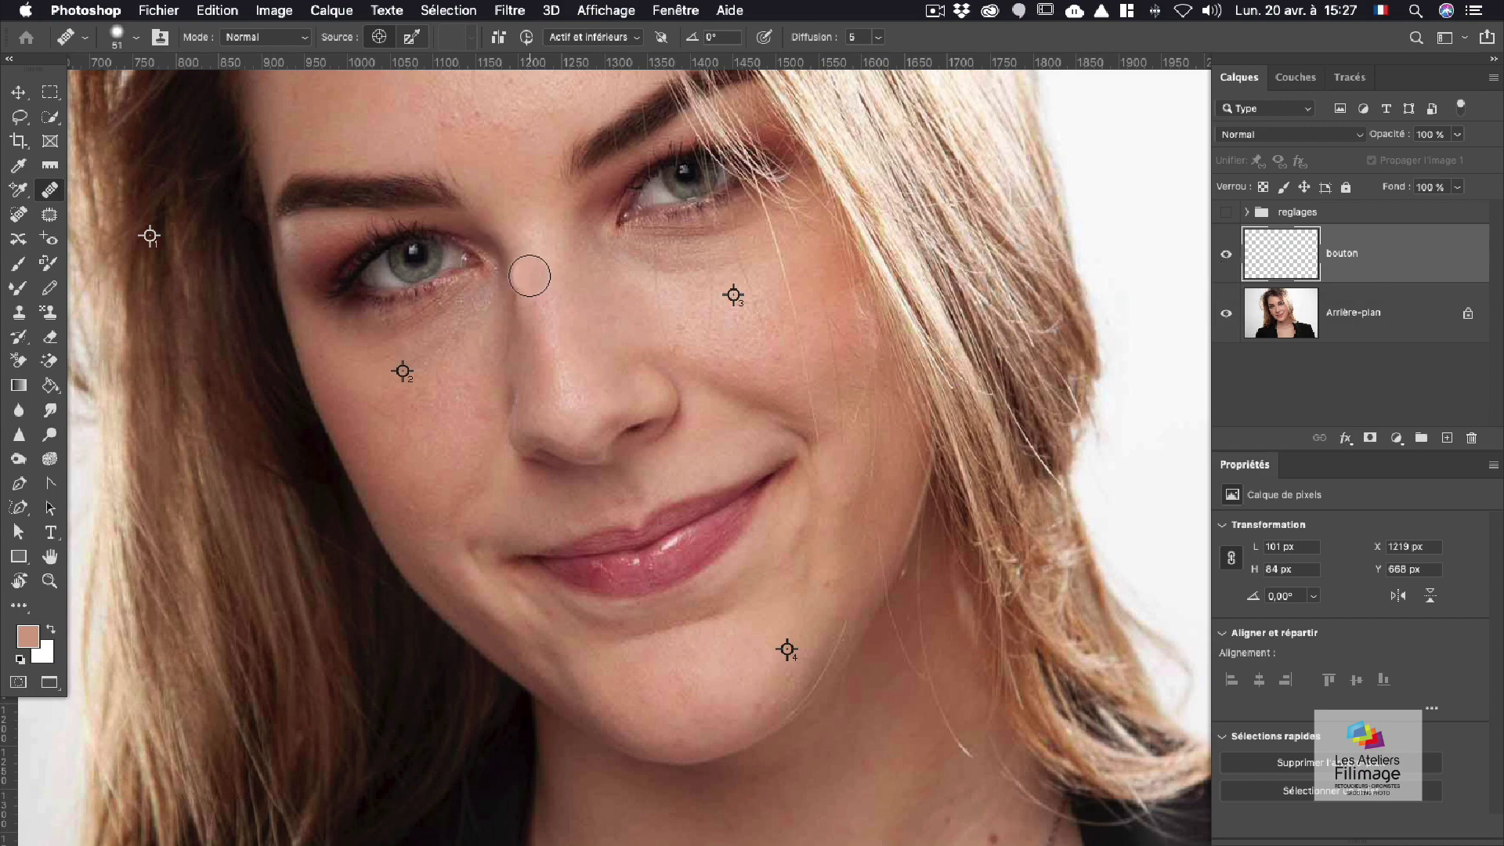
Step: Heal the small blemishes on the forehead and face on the bouton layer, reducing the healing brush to 30 px
drag(498, 201, 527, 356)
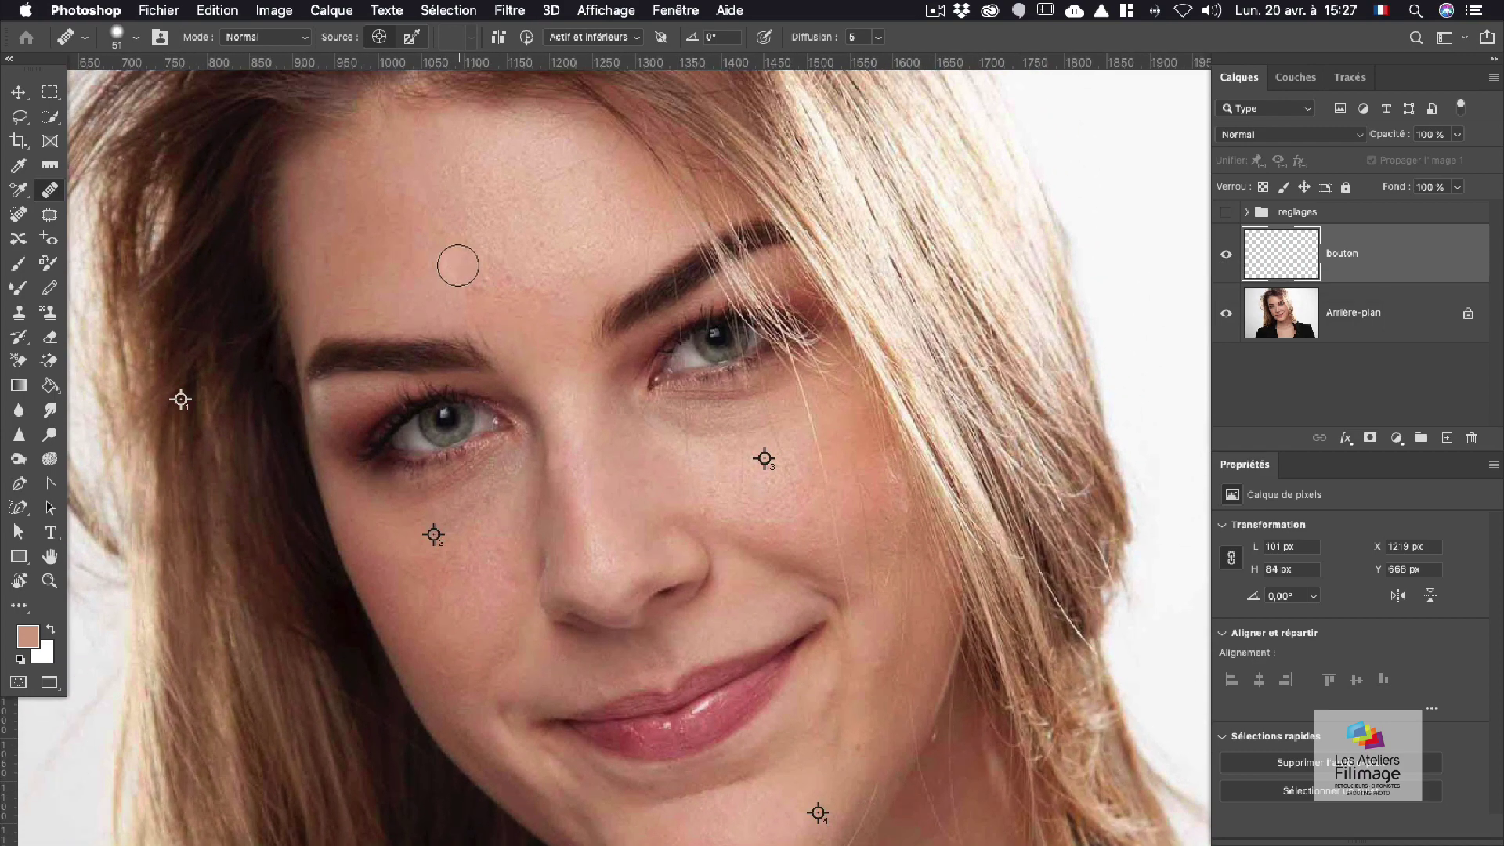
mouse_move(437, 262)
mouse_down()
mouse_move(421, 262)
mouse_move(490, 275)
mouse_move(478, 268)
mouse_move(548, 242)
mouse_move(581, 198)
mouse_move(558, 178)
mouse_up()
click(483, 264)
click(331, 291)
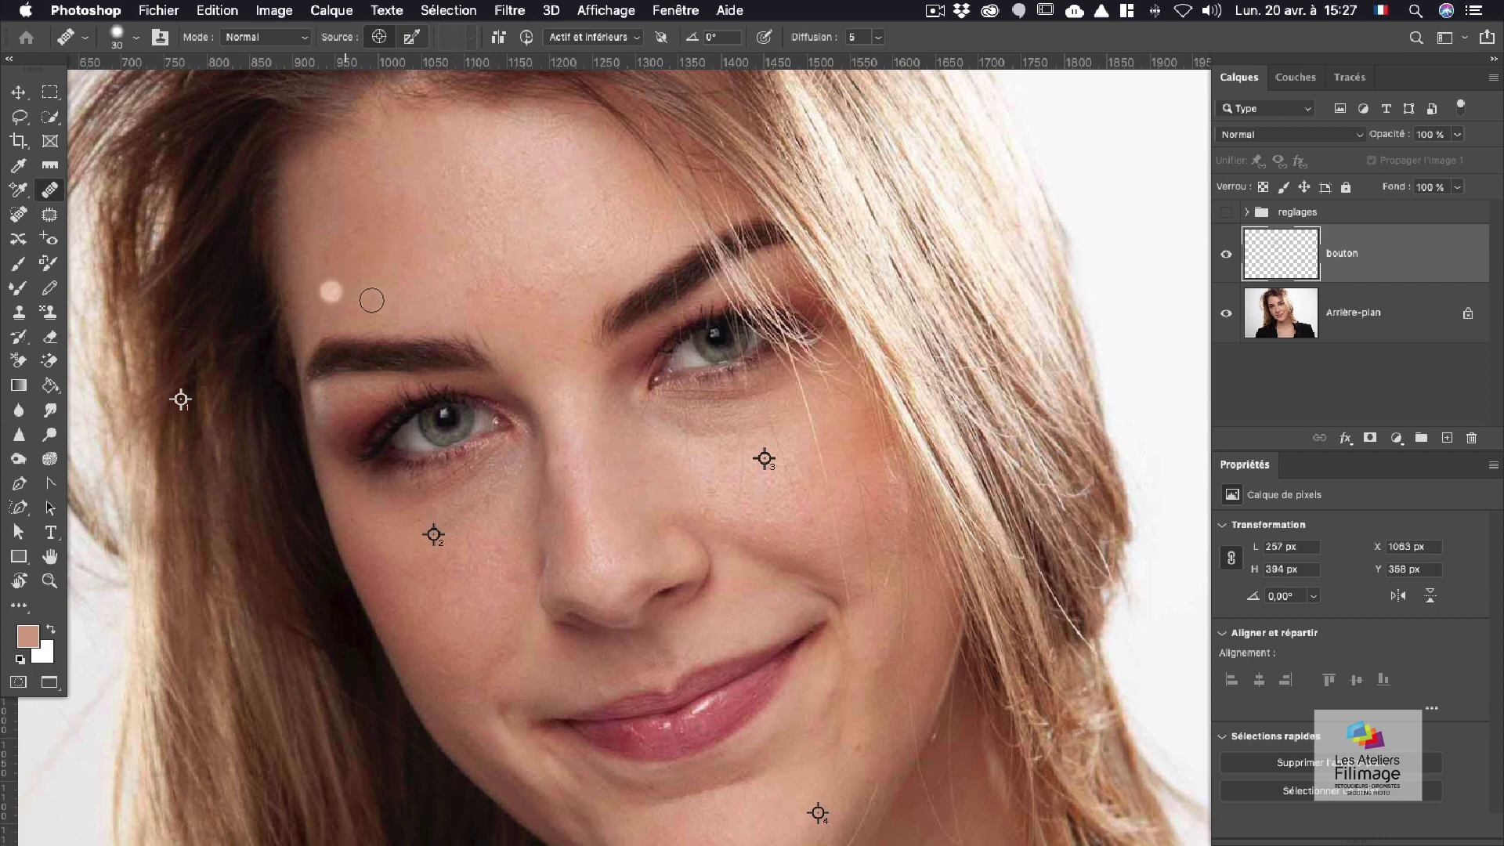
click(823, 408)
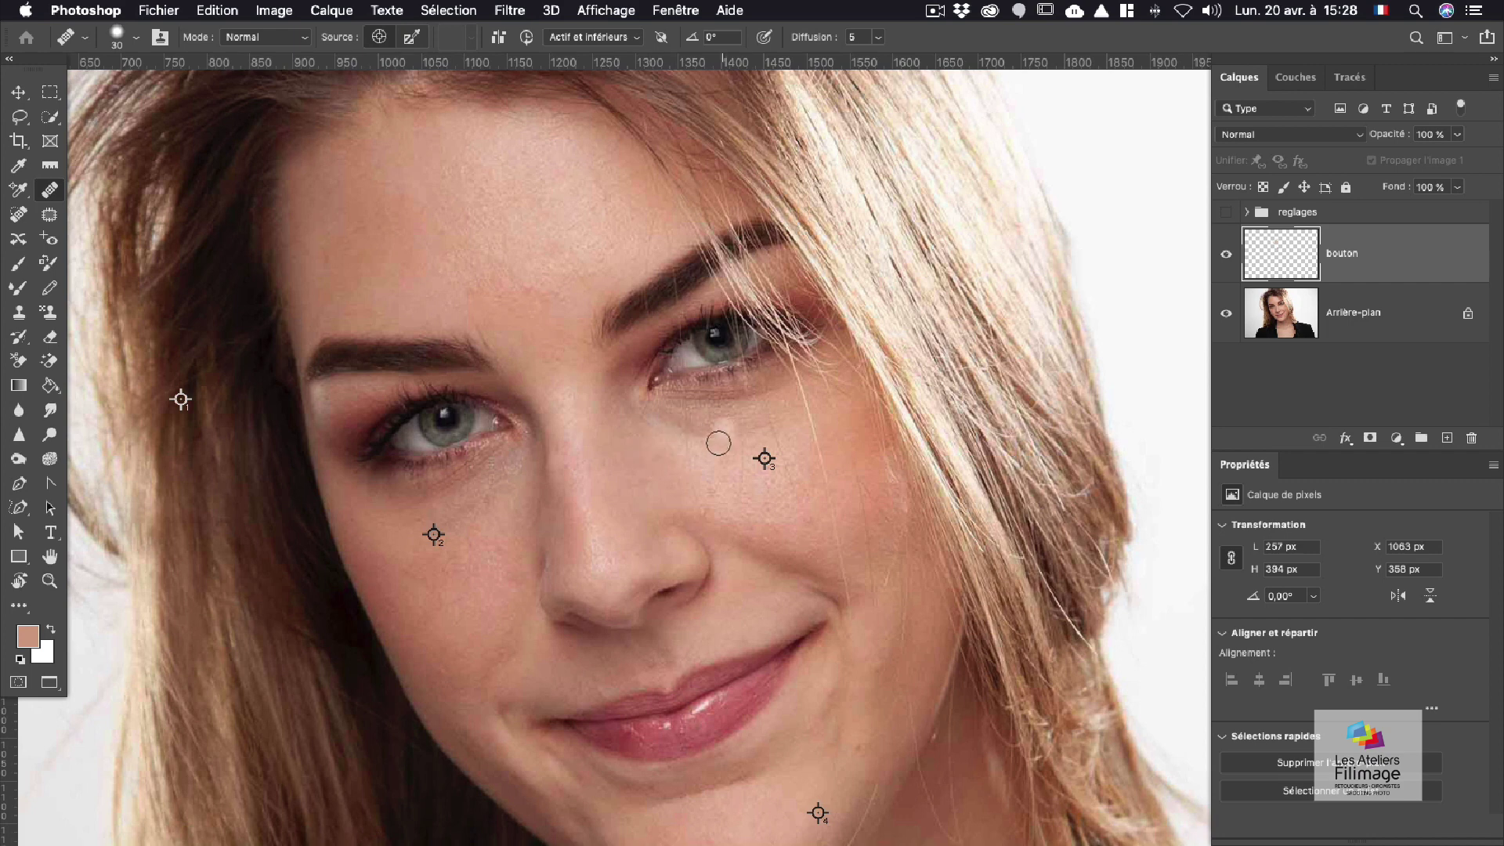
click(741, 400)
click(672, 407)
Step: Create a new layer named cernes above the bouton layer
key(super+shift+n)
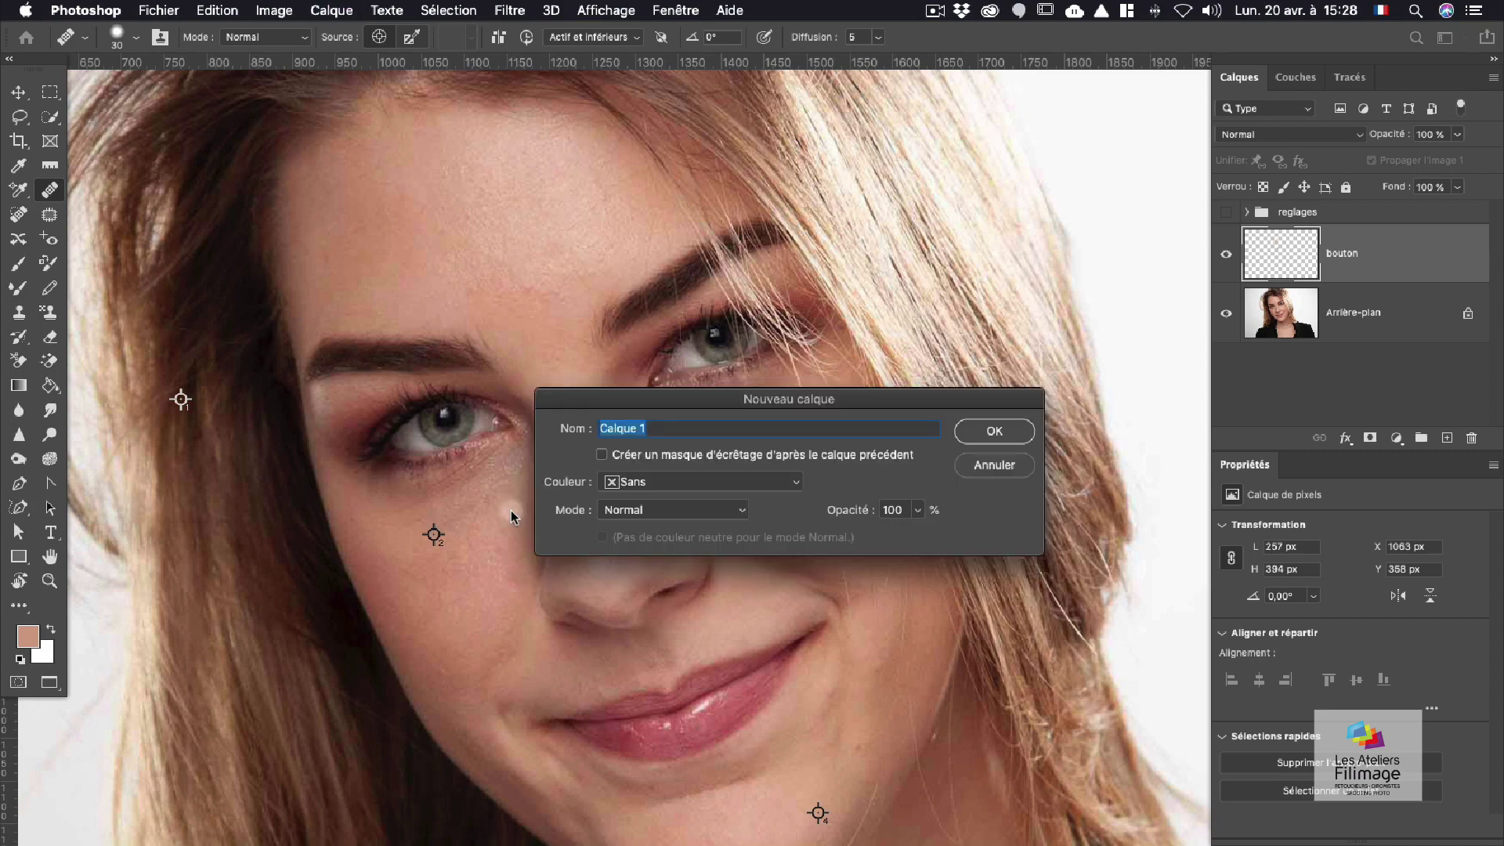
text(cernes)
key(Return)
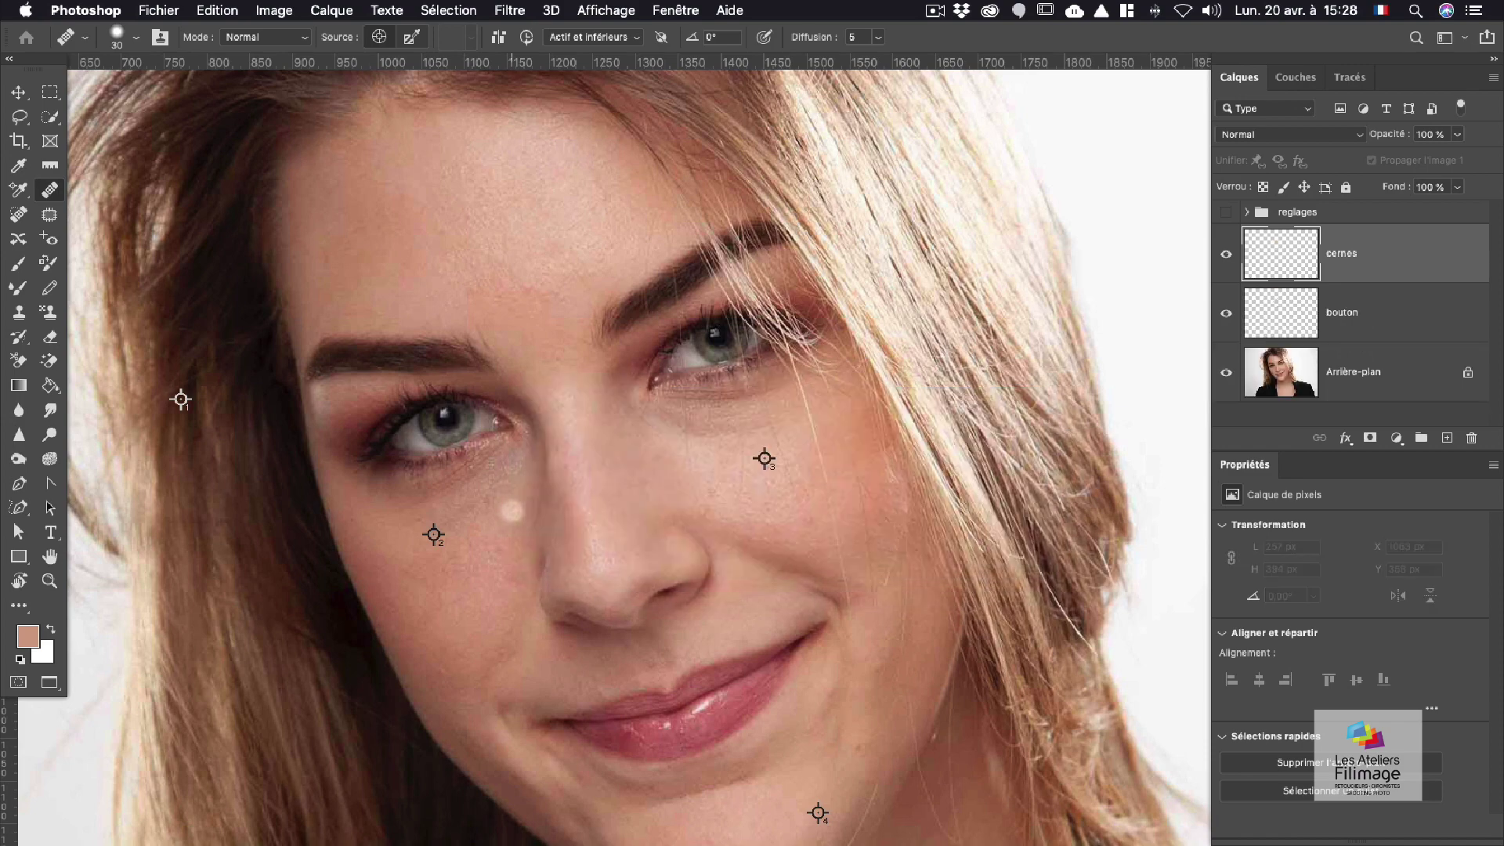
Step: Heal the dark circles under both eyes on the cernes layer with a 46 px brush, sampling clean skin from the cheeks
key(alt)
alt+click(492, 546)
key(ctrl+alt)
drag(491, 549, 501, 537)
key(alt)
alt+click(498, 544)
mouse_move(520, 467)
mouse_down()
mouse_move(412, 490)
mouse_move(500, 462)
mouse_move(488, 486)
mouse_move(443, 509)
mouse_up()
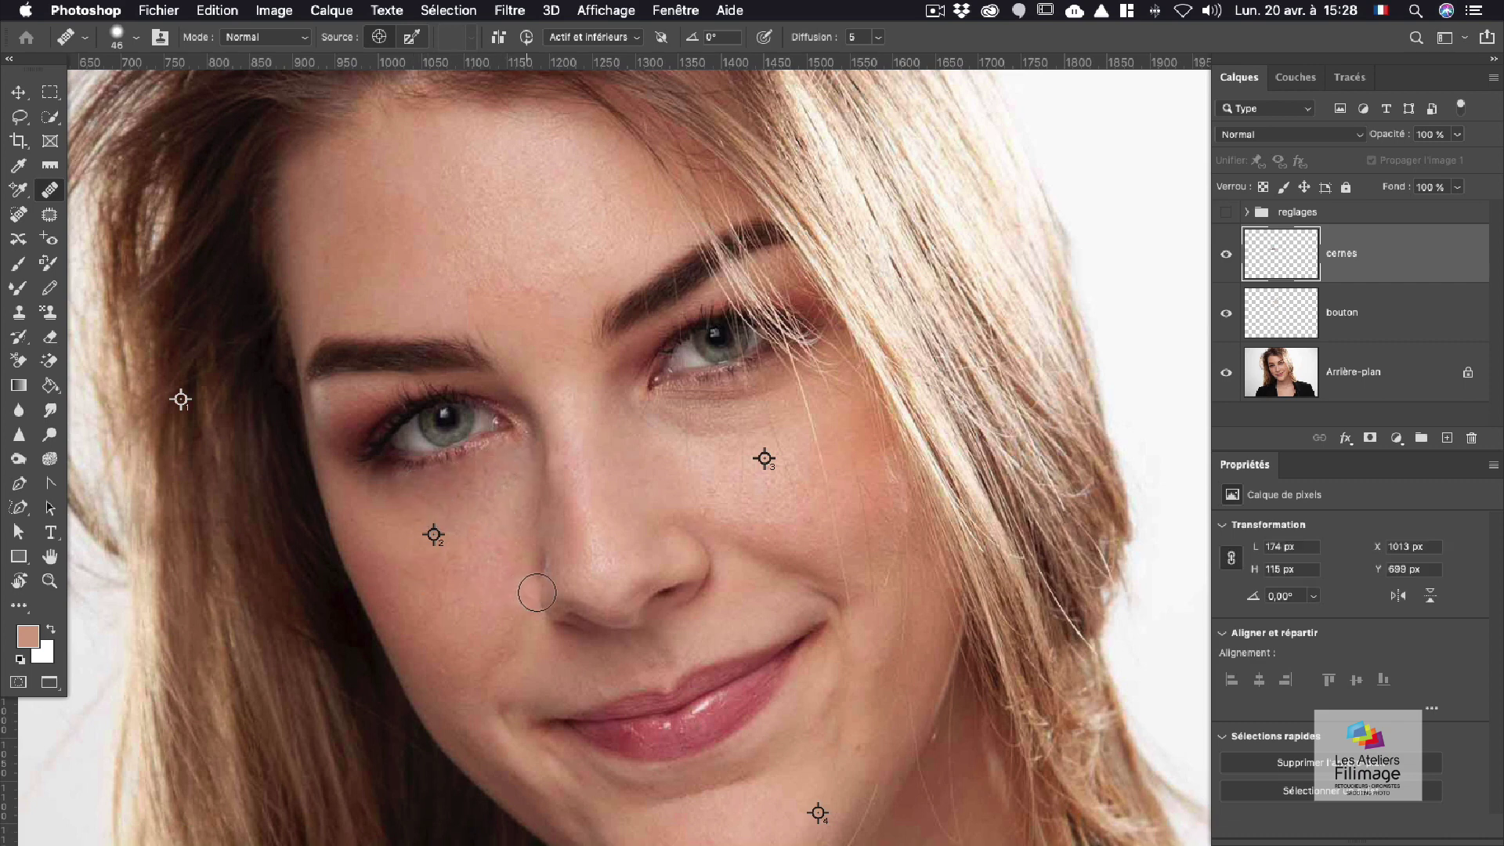
alt+click(702, 475)
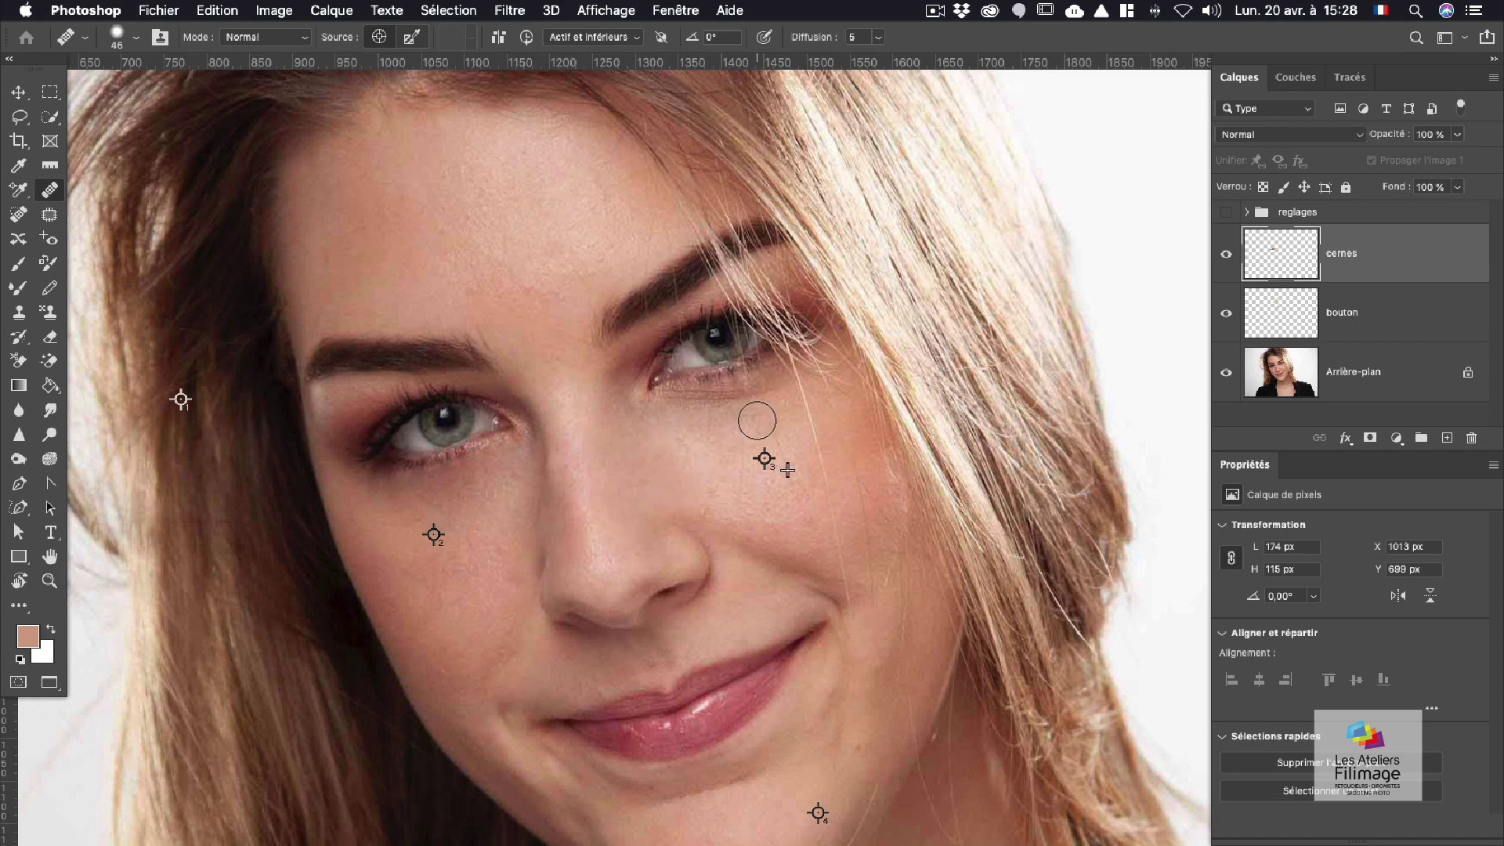
click(906, 506)
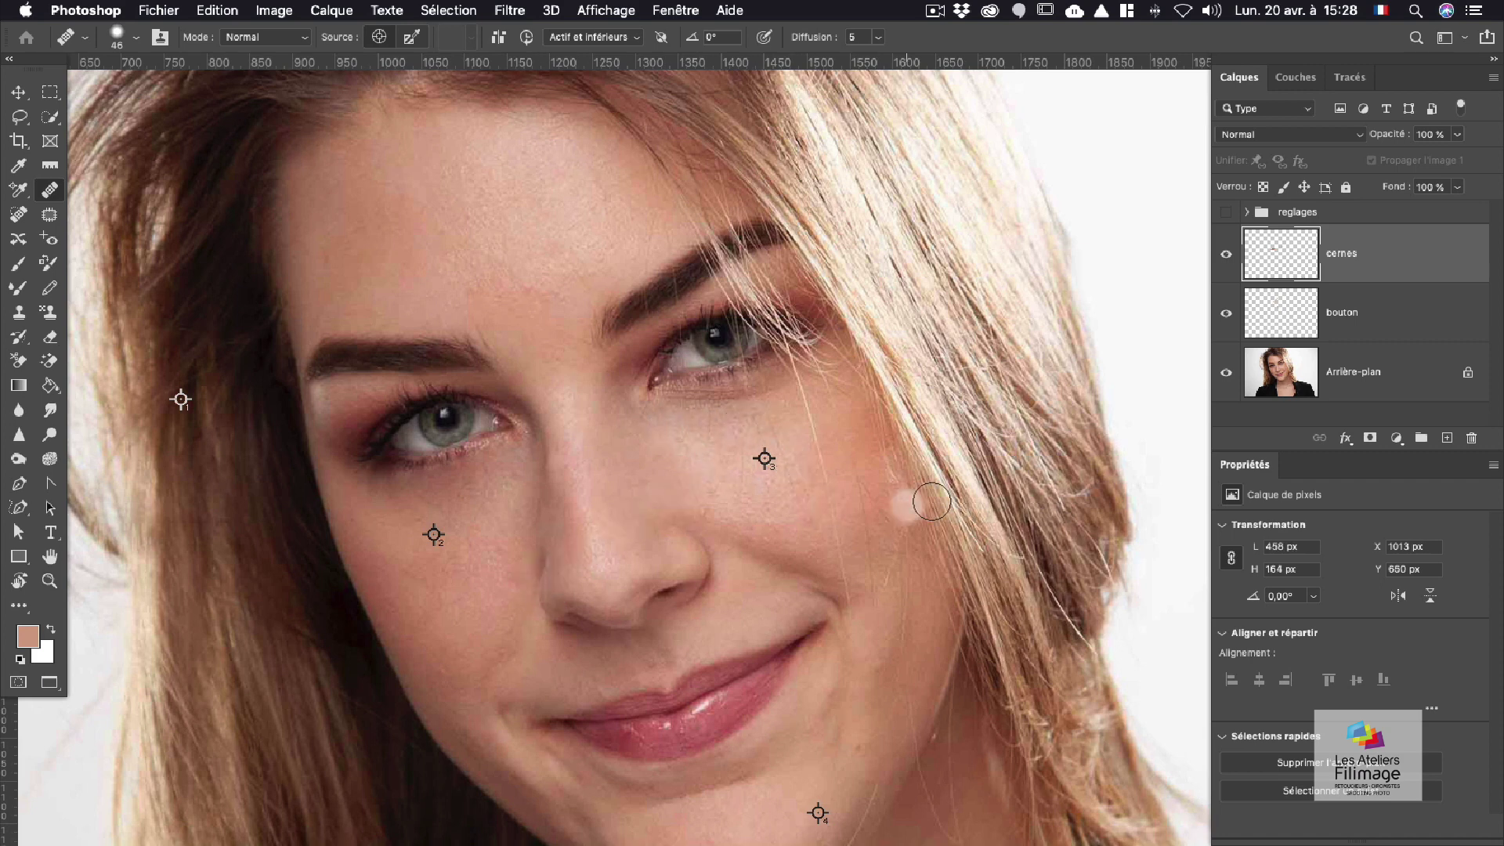
Step: Lower the cernes layer's opacity to 52 % and compare the face with and without it
click(1458, 134)
drag(1424, 160, 1416, 161)
click(1228, 257)
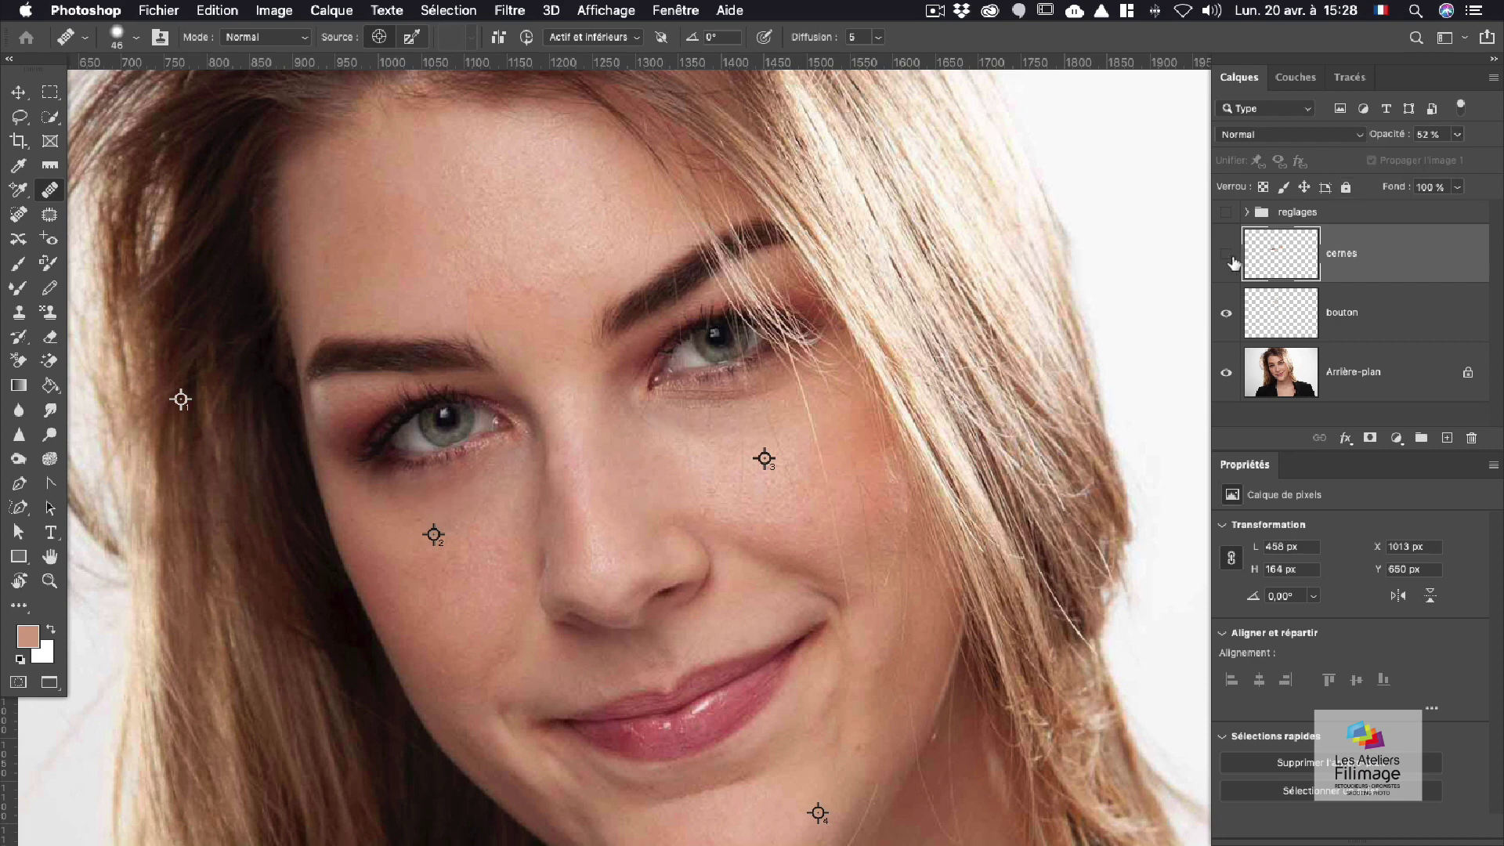
click(1232, 264)
Step: Group the cernes and bouton layers under the name retouches and expand the group
shift+click(1343, 318)
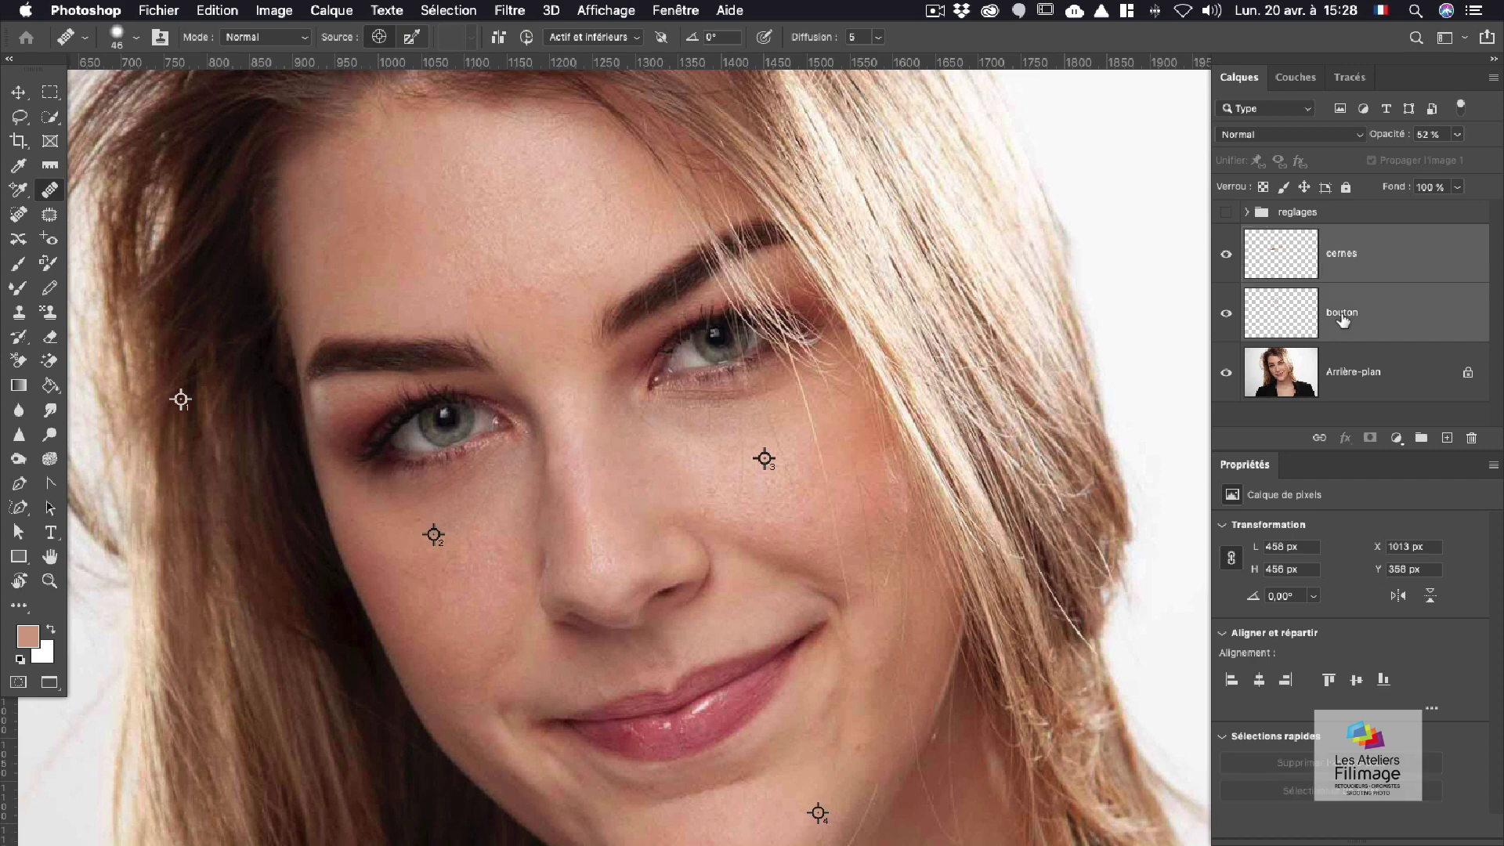
click(1421, 438)
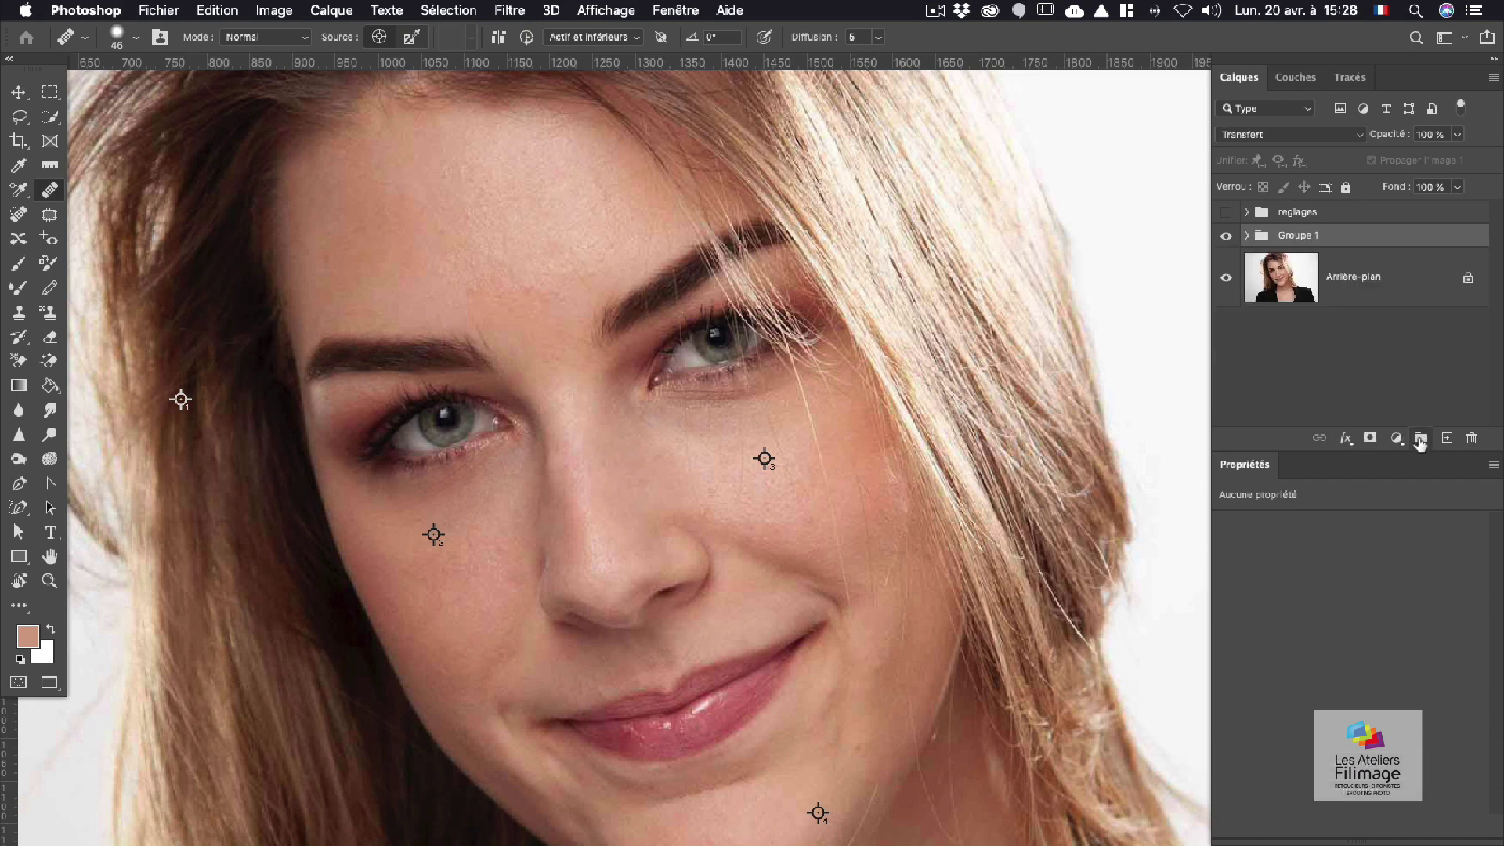
double_click(1296, 235)
text(retouches)
key(Return)
click(1247, 236)
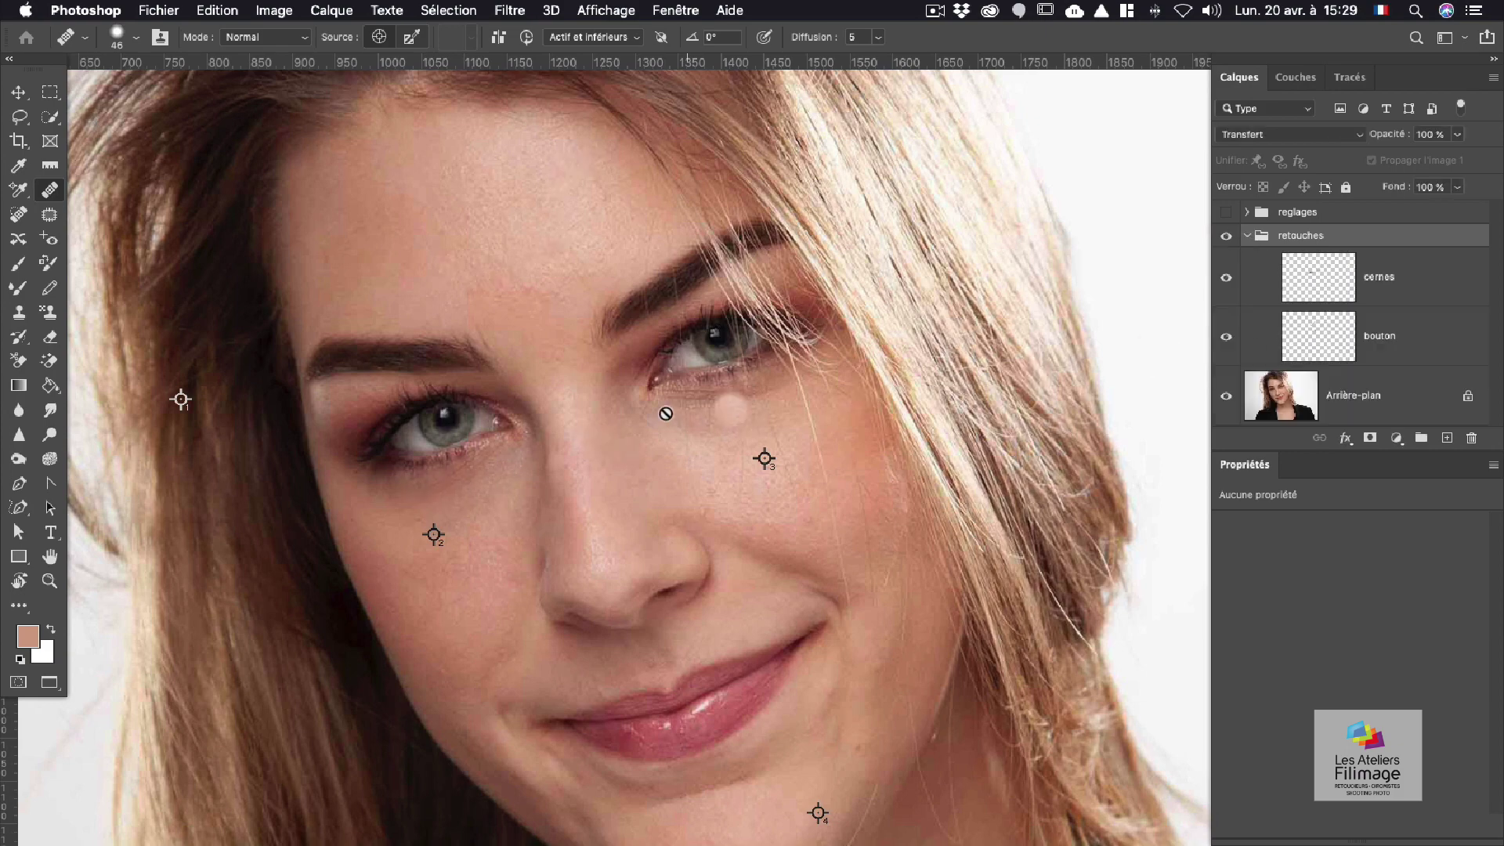
Step: Show and expand the reglages group, and hide its Teinte/Saturation and Courbes adjustment layers
click(1227, 212)
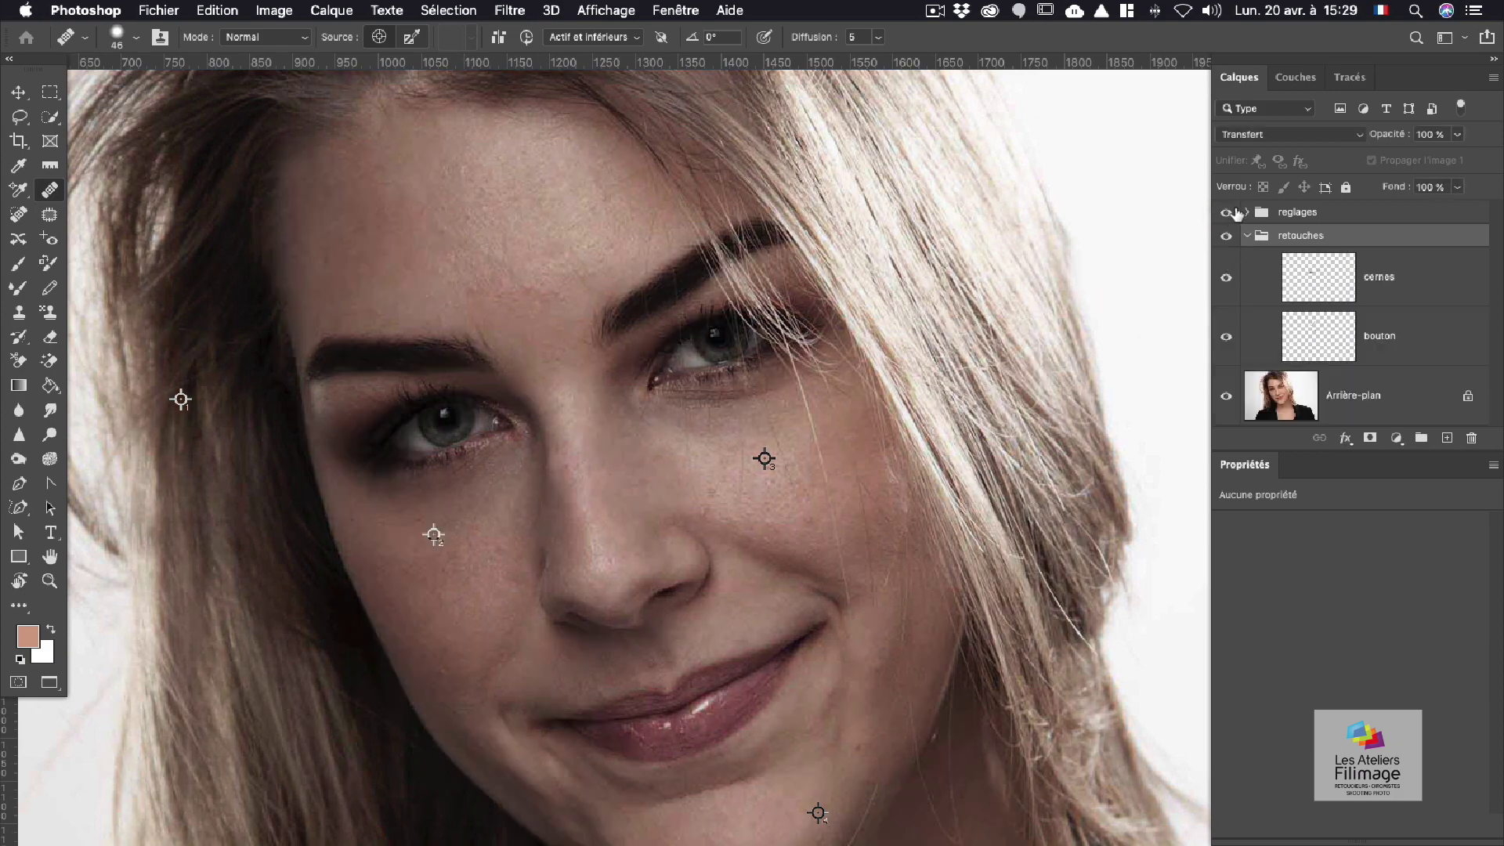
click(1247, 212)
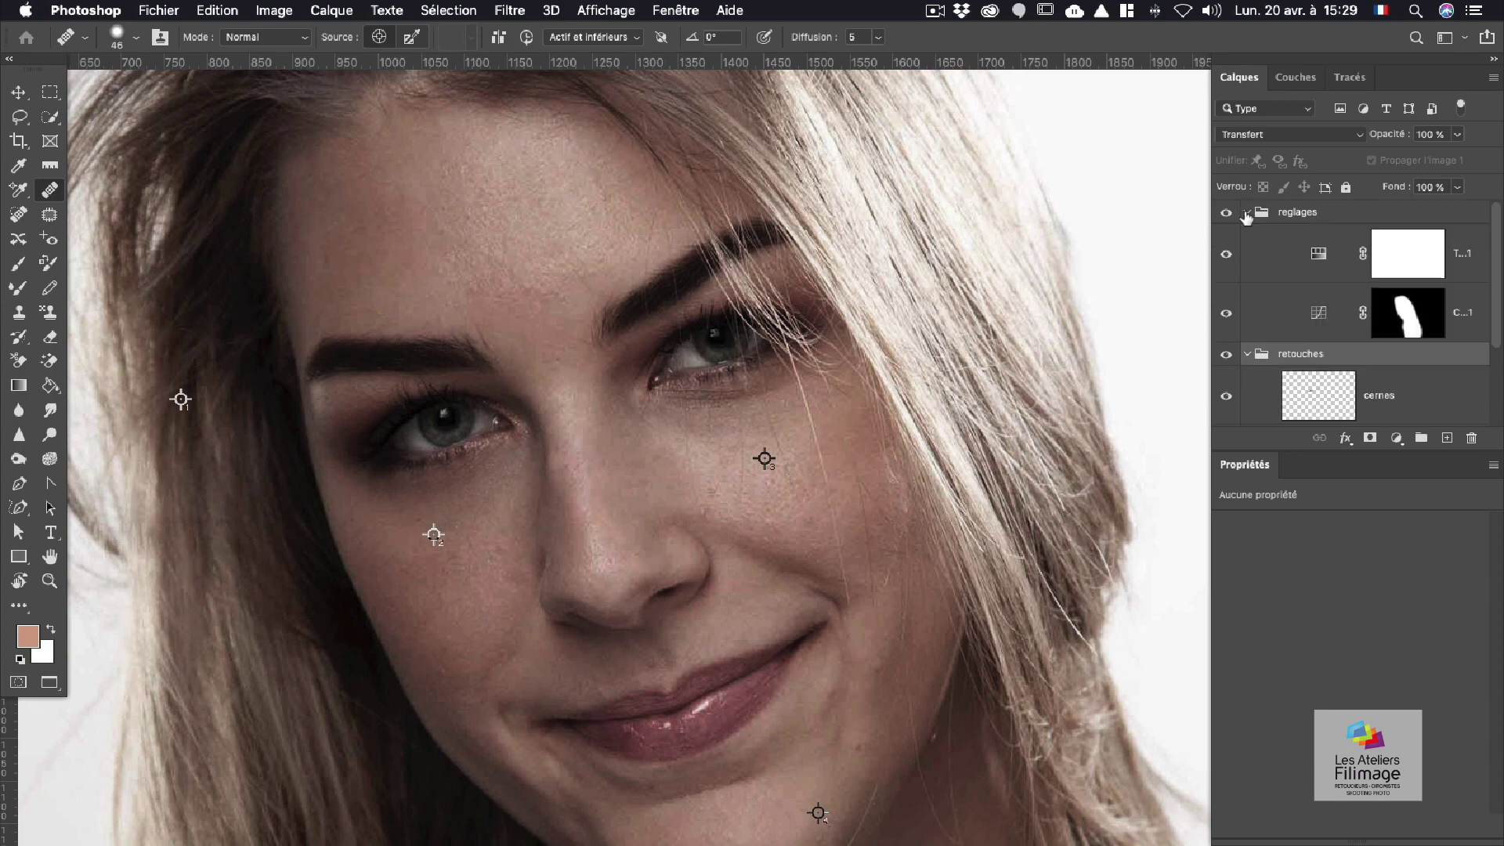
click(1226, 256)
click(1227, 313)
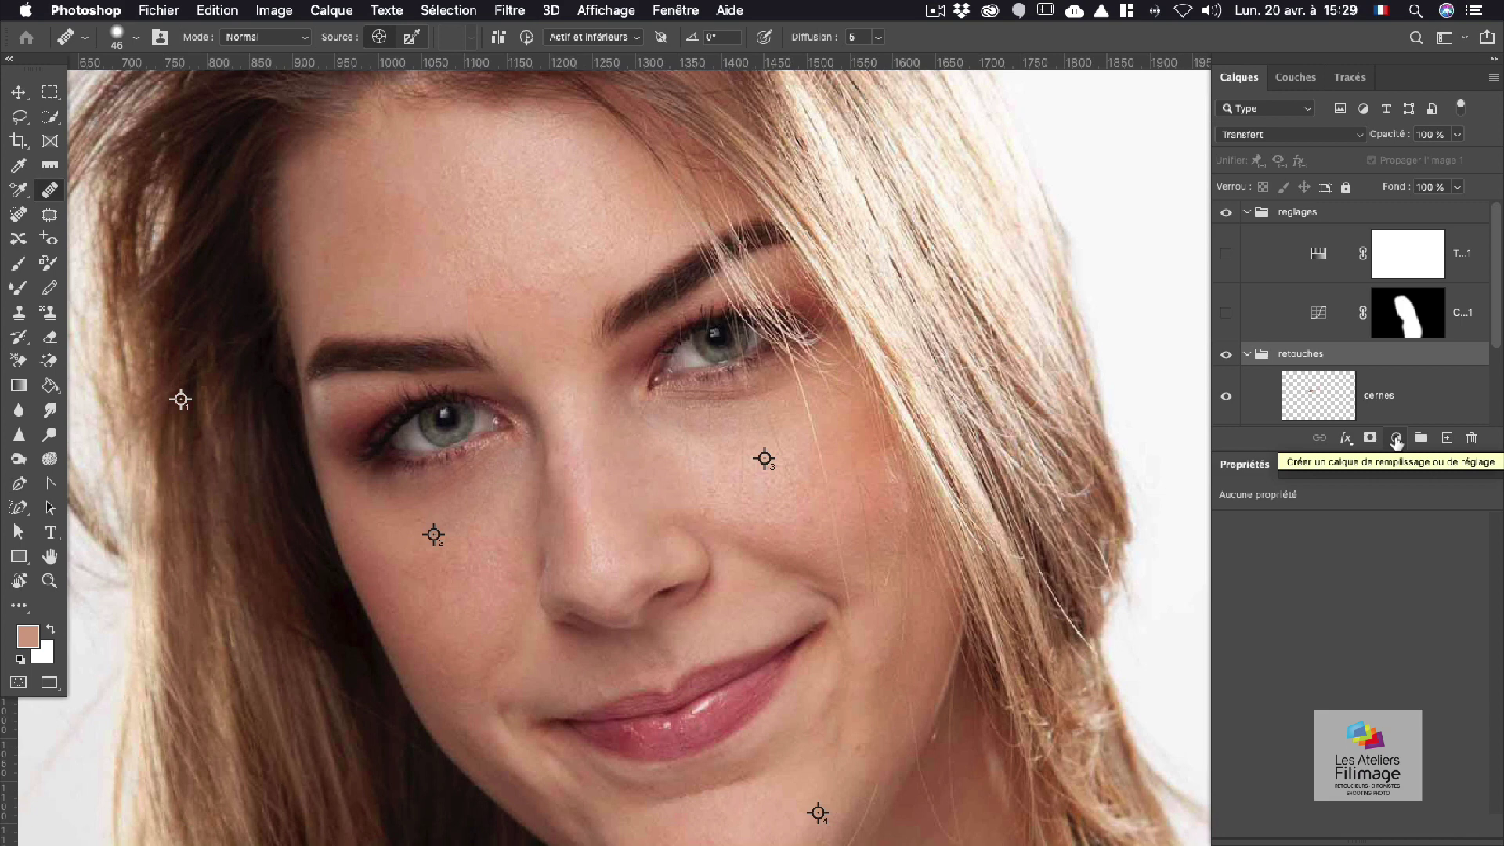
Step: Select the irises of both eyes with the Lasso, adding the second to the first selection
click(19, 118)
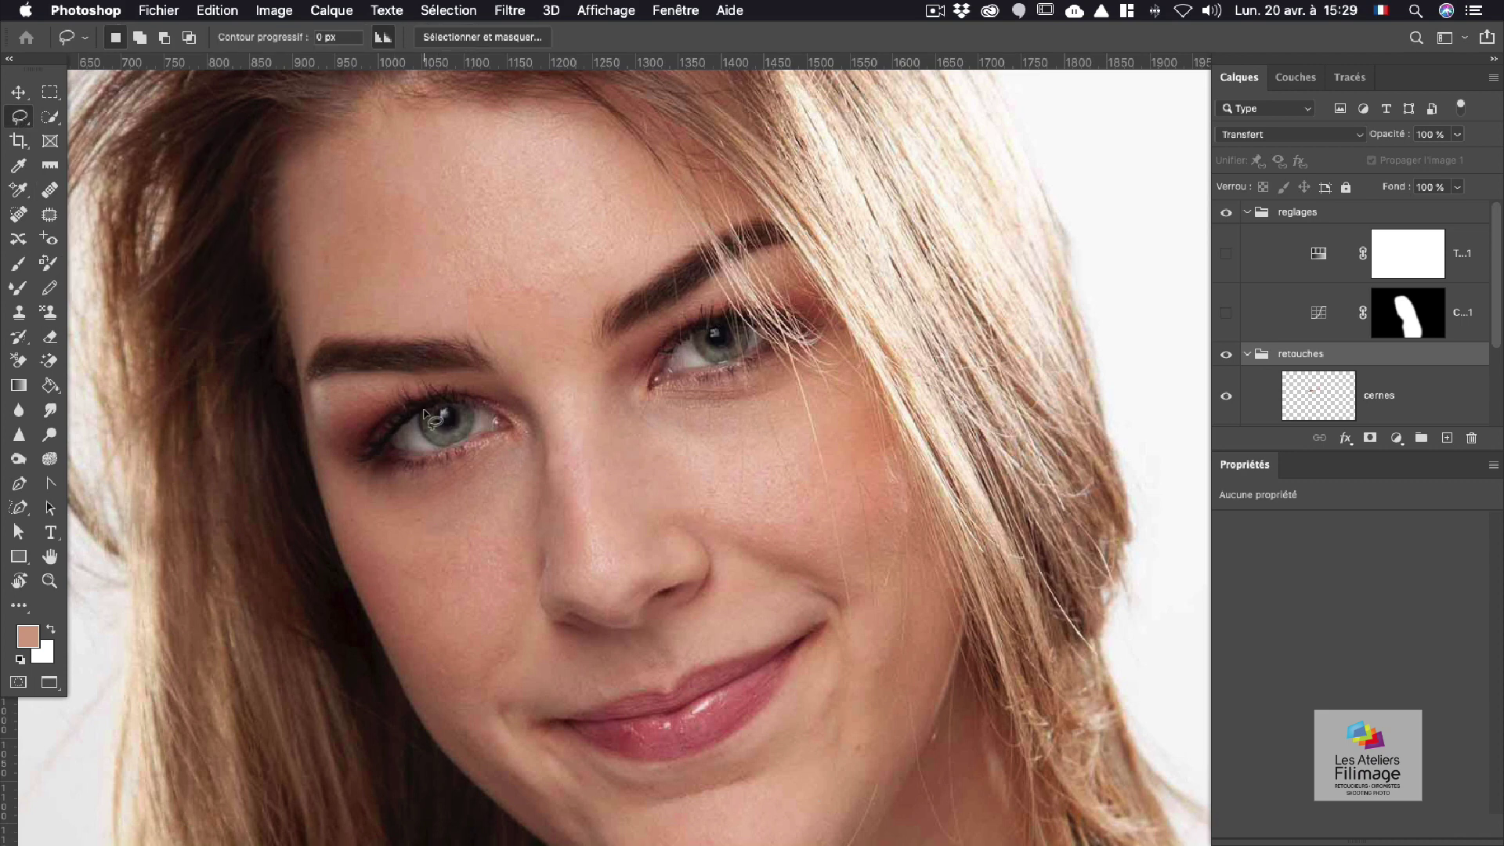
mouse_move(424, 413)
mouse_down()
mouse_move(428, 444)
mouse_move(475, 441)
mouse_move(481, 420)
mouse_move(464, 405)
mouse_move(427, 412)
mouse_up()
key(shift)
mouse_move(701, 326)
mouse_down()
mouse_move(697, 354)
mouse_move(718, 365)
mouse_move(754, 345)
mouse_move(746, 327)
mouse_up()
Step: Add a Teinte/Saturation adjustment layer masked to the selected irises at the top of the reglages group and name it yx
click(1311, 321)
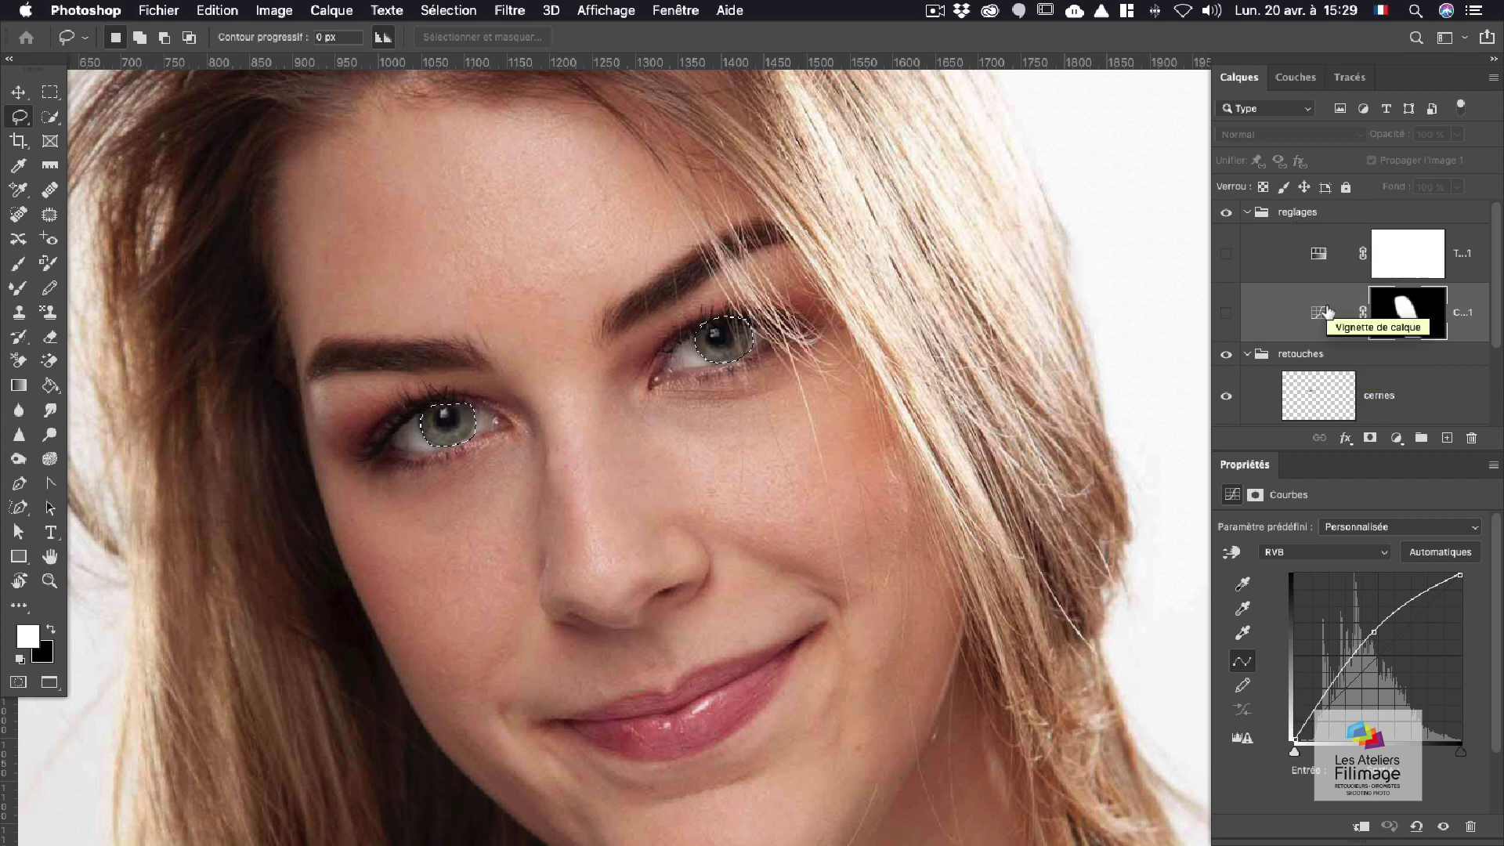
click(1316, 255)
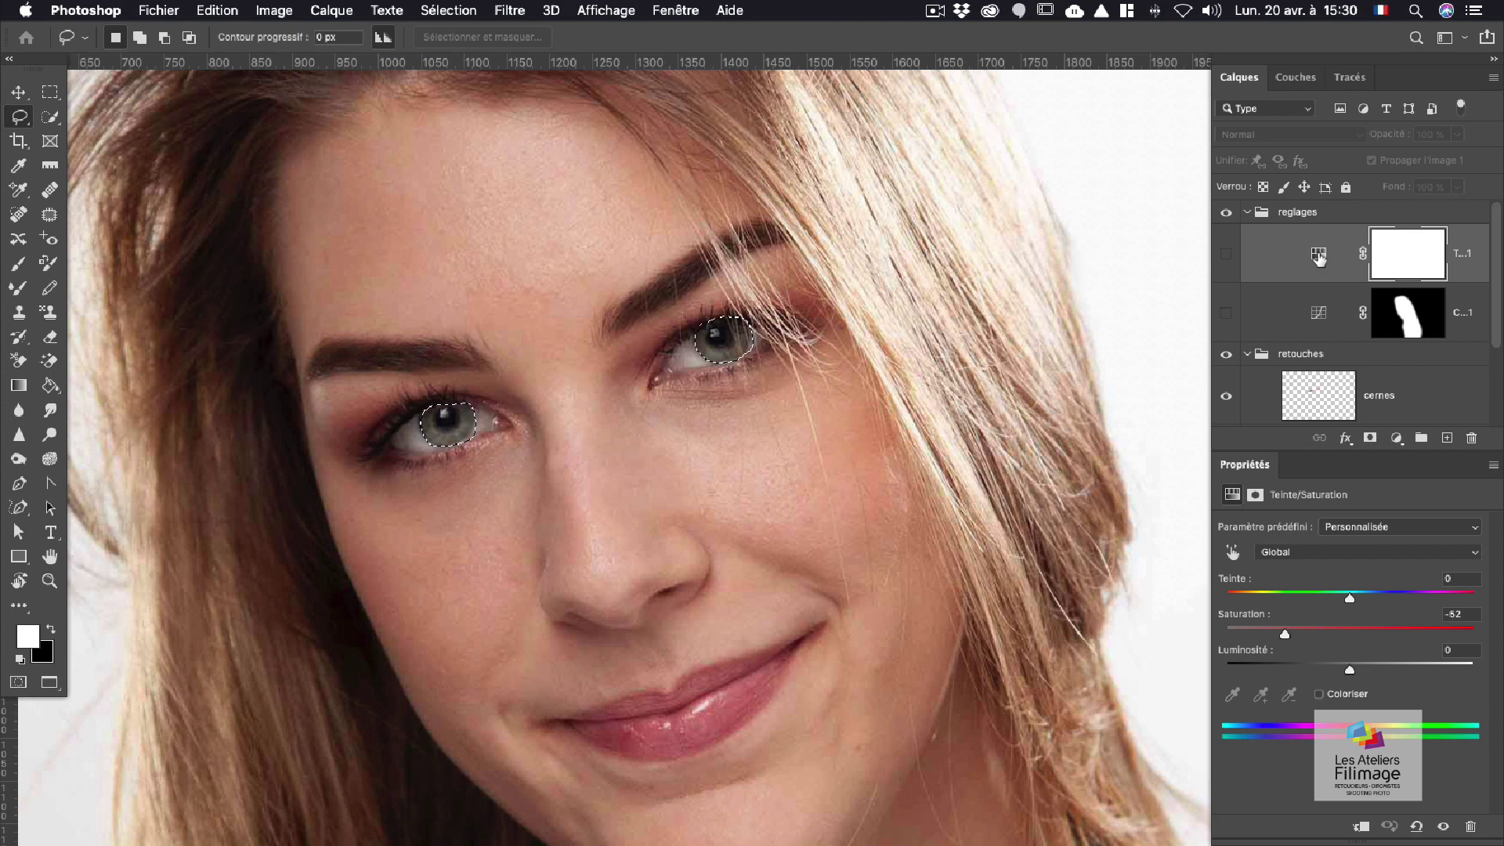
click(1396, 438)
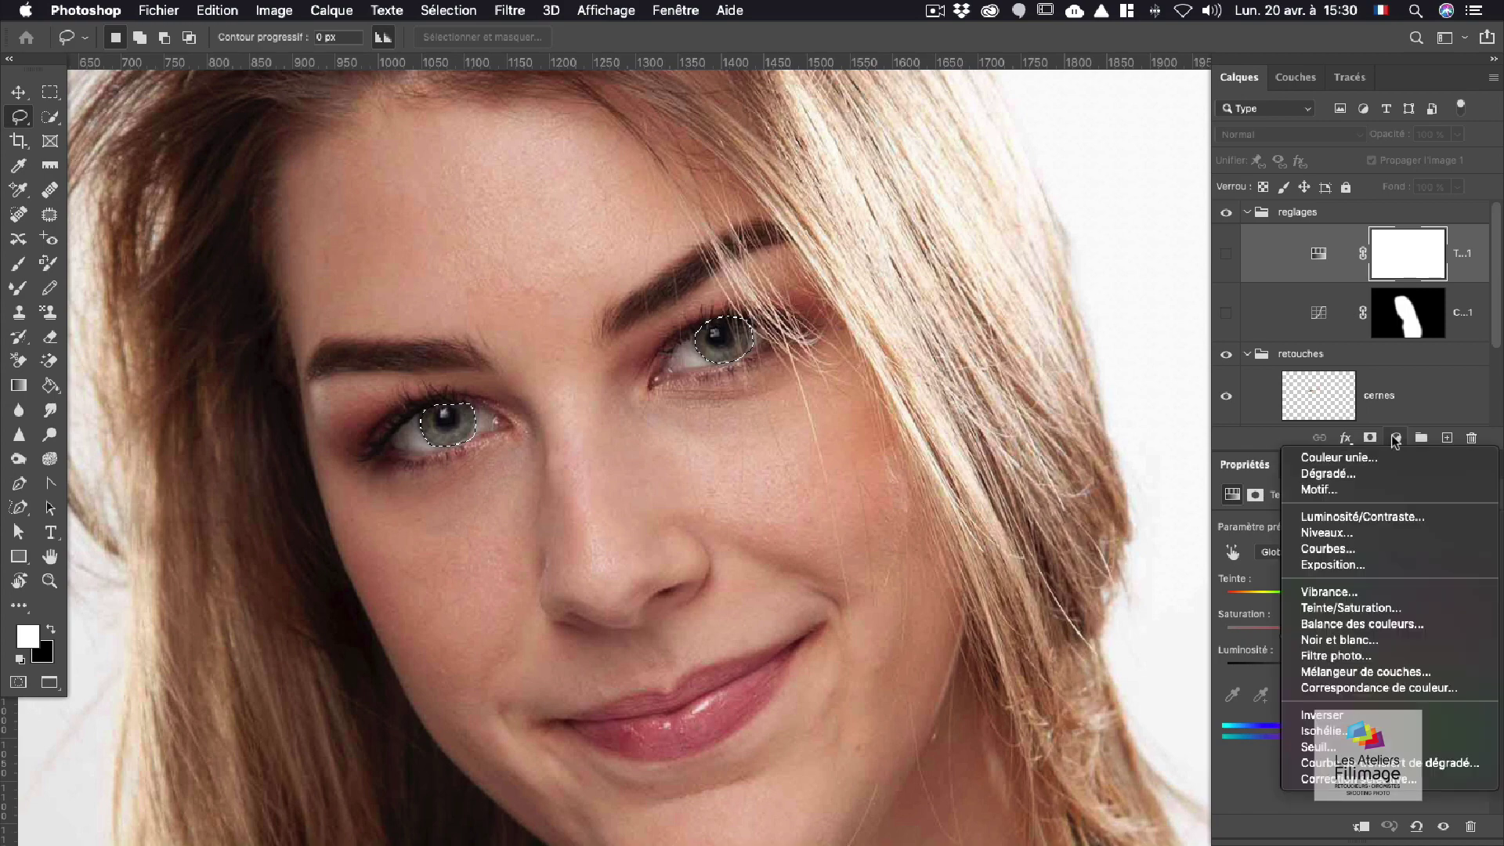
click(1399, 609)
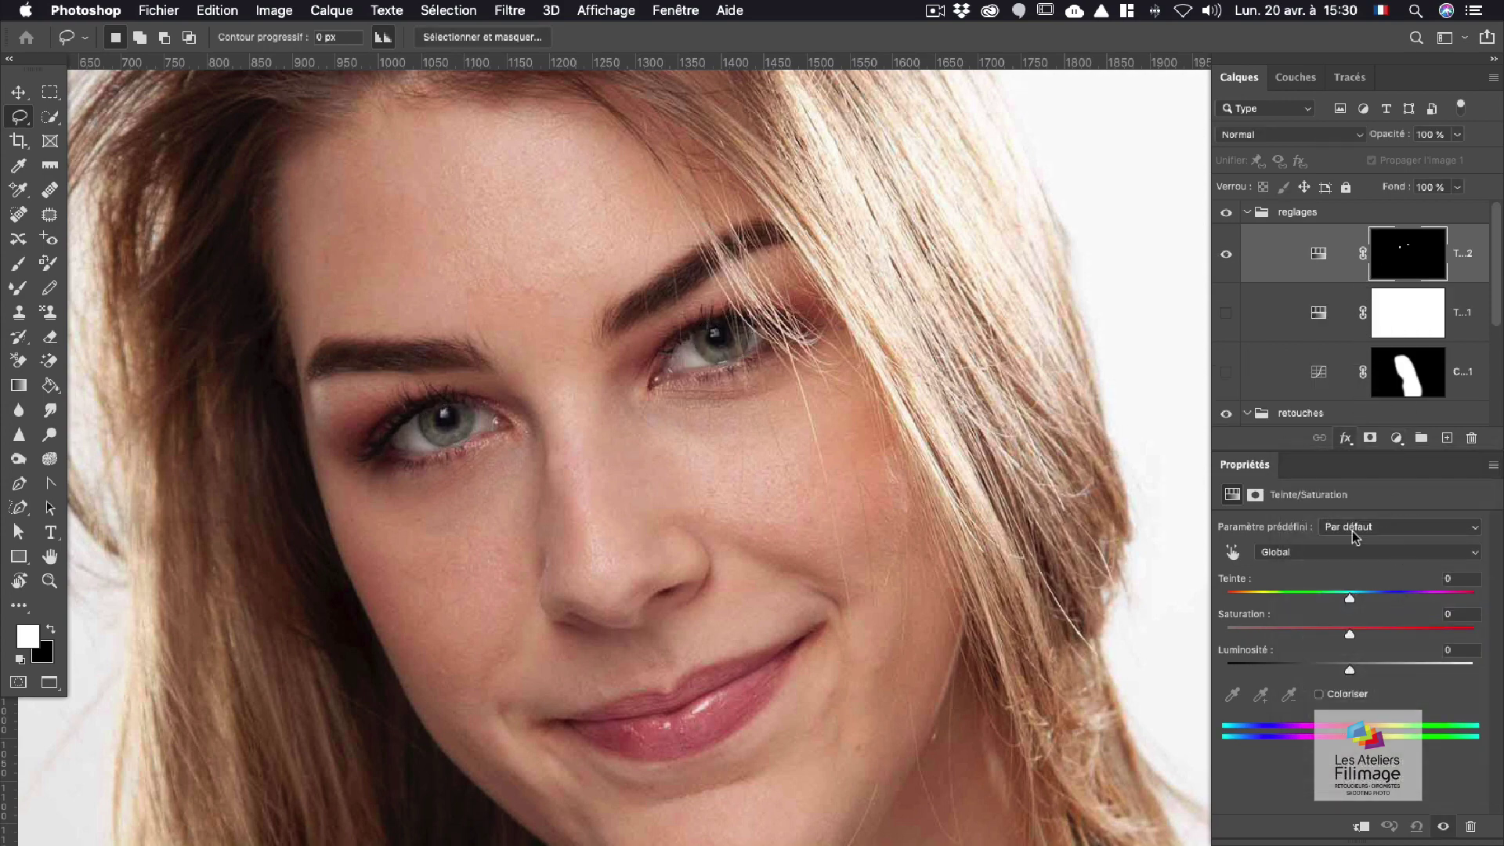
double_click(1465, 253)
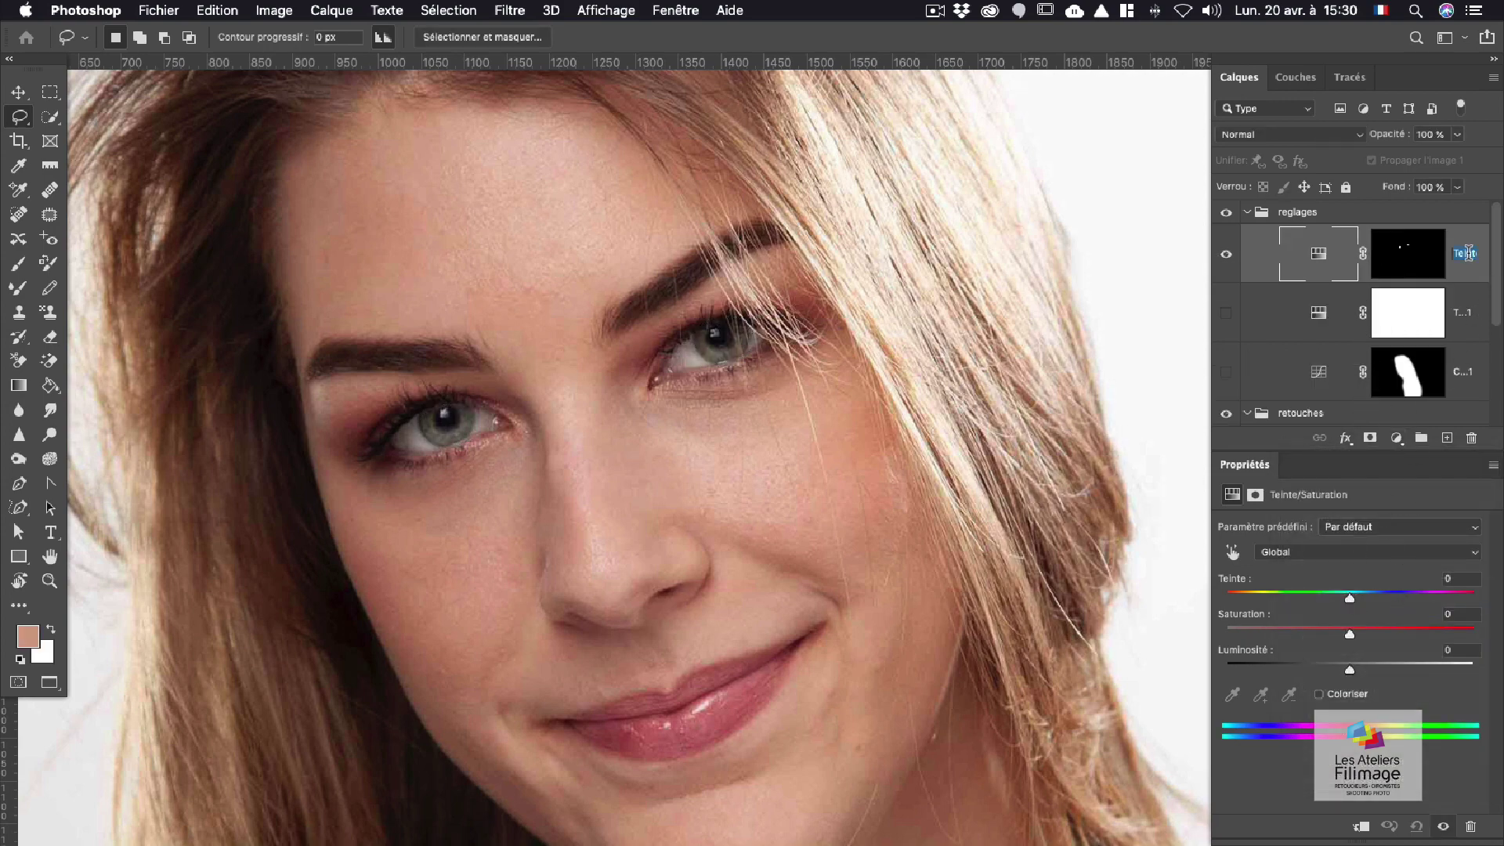
text(ye)
key(Return)
Step: Set the yx adjustment's hue to +63, saturation to +10 and lightness to -20 to turn the irises green
drag(1350, 599, 1413, 603)
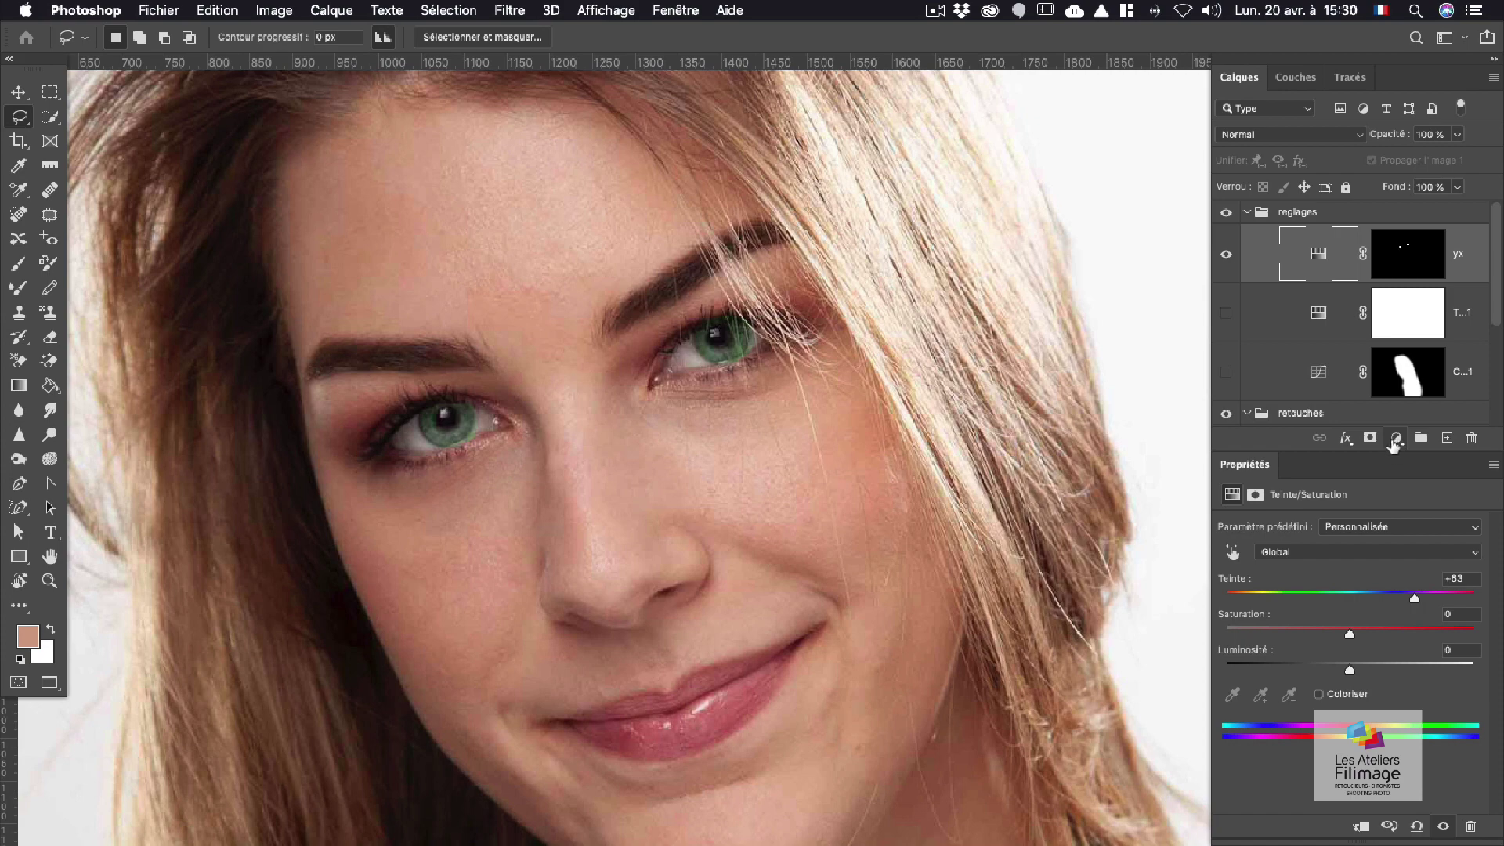
click(1395, 441)
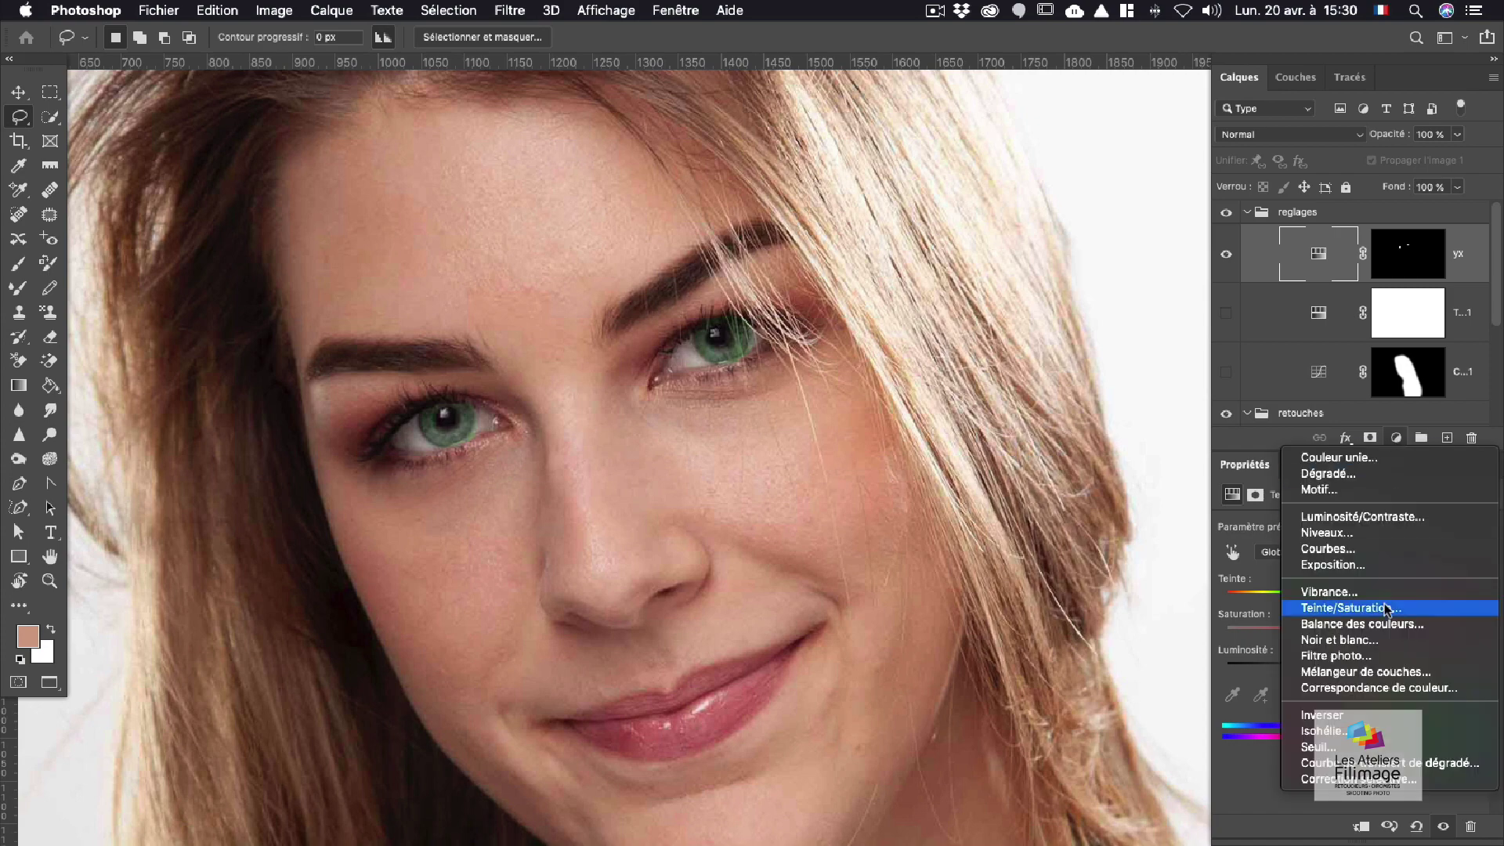
click(971, 608)
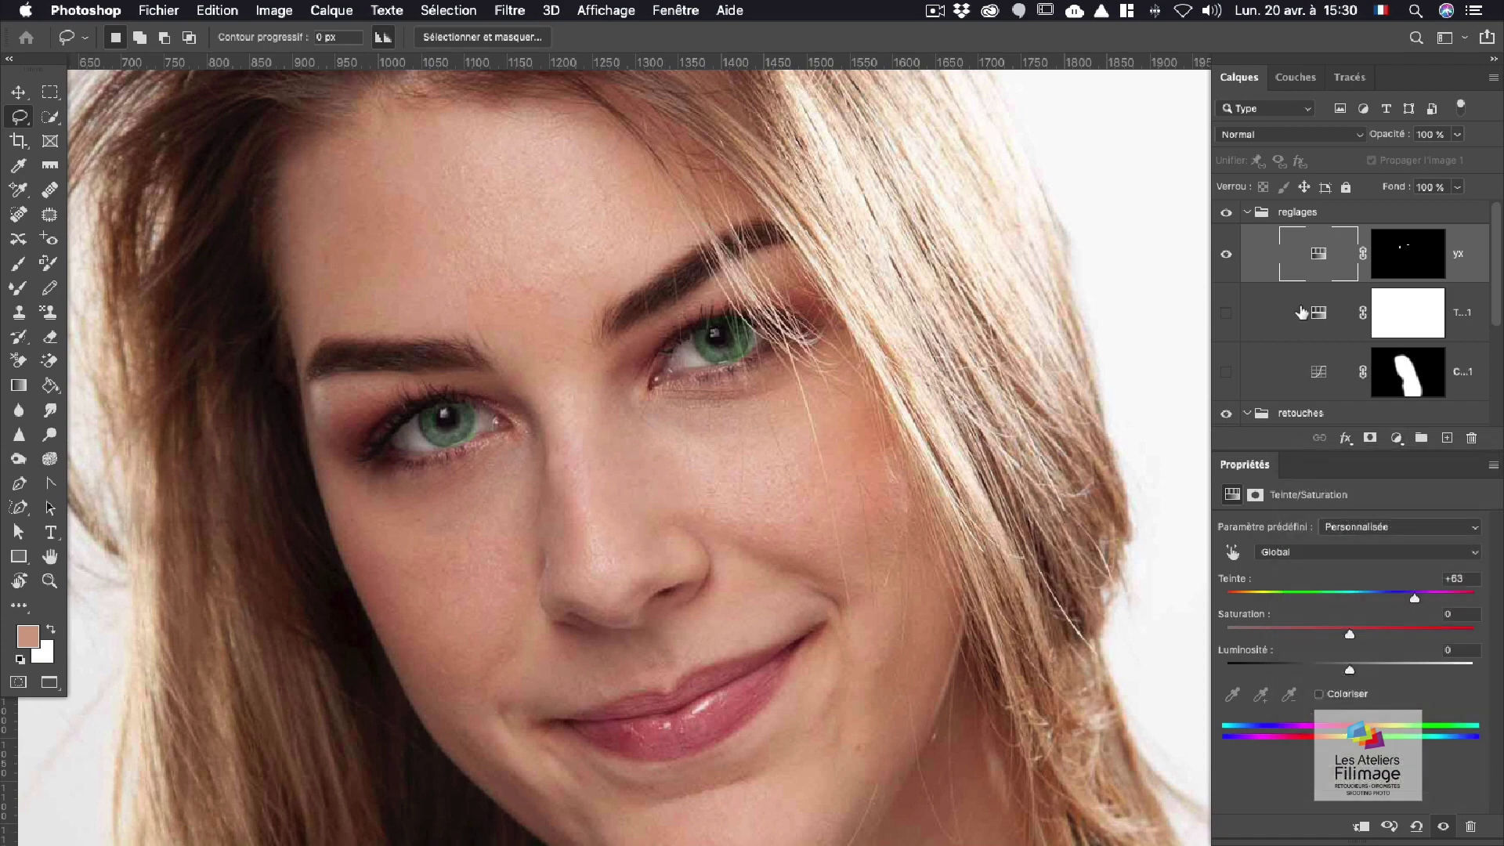
click(1408, 253)
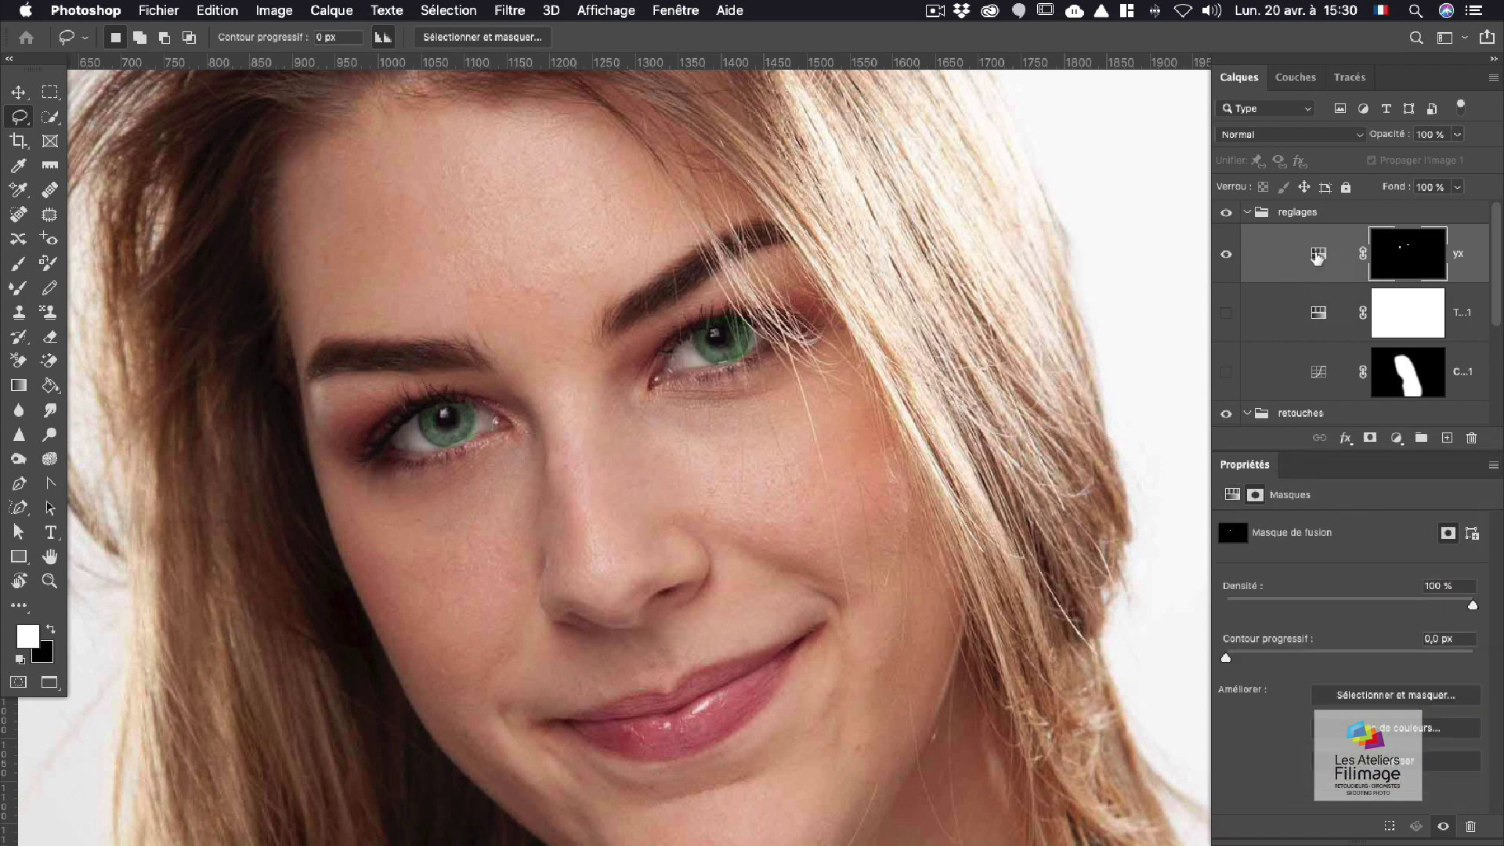
click(1318, 255)
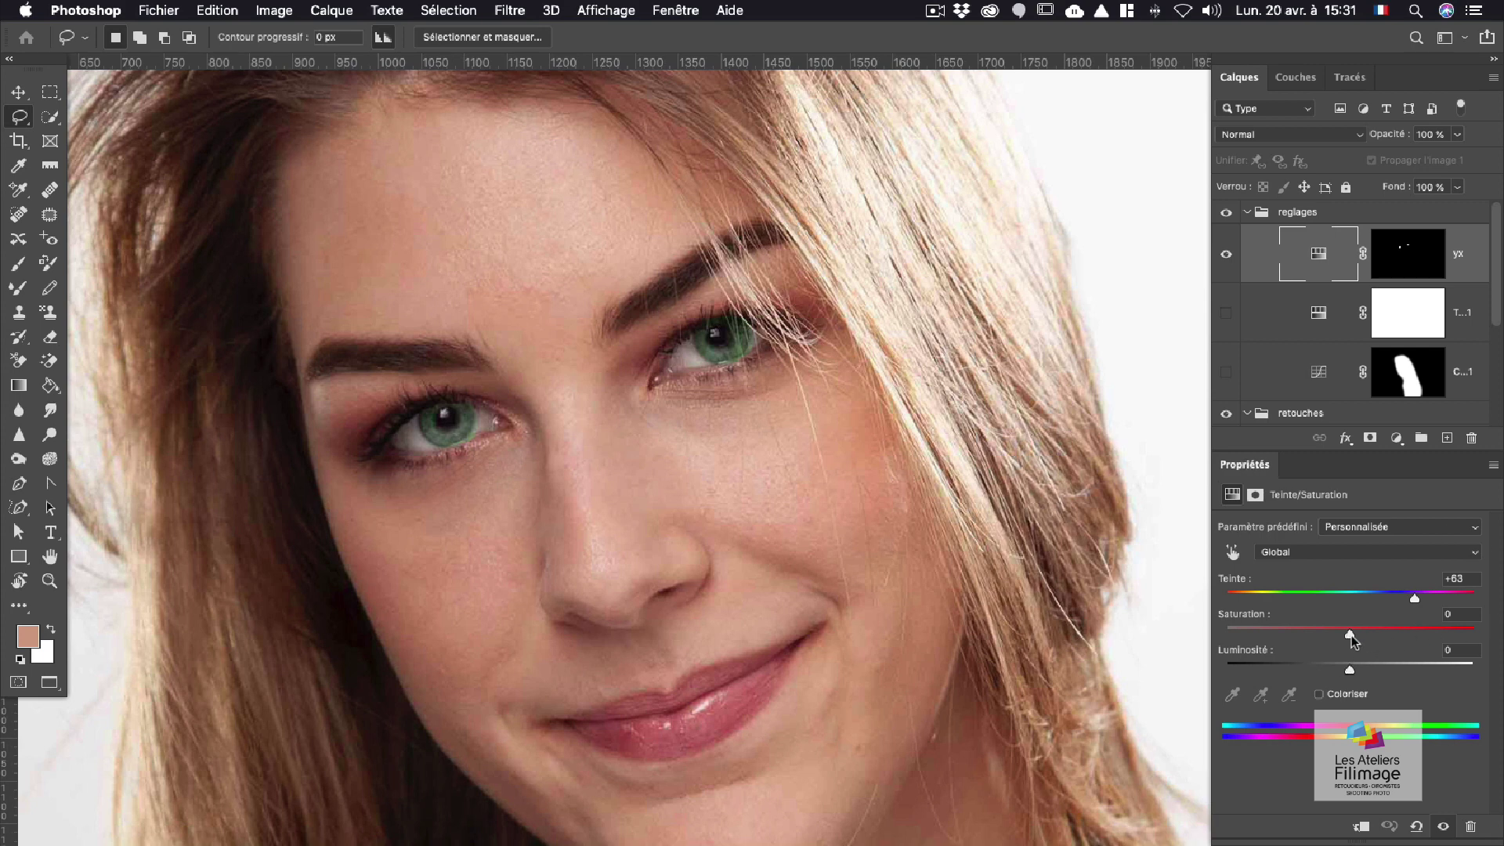
drag(1351, 634, 1325, 670)
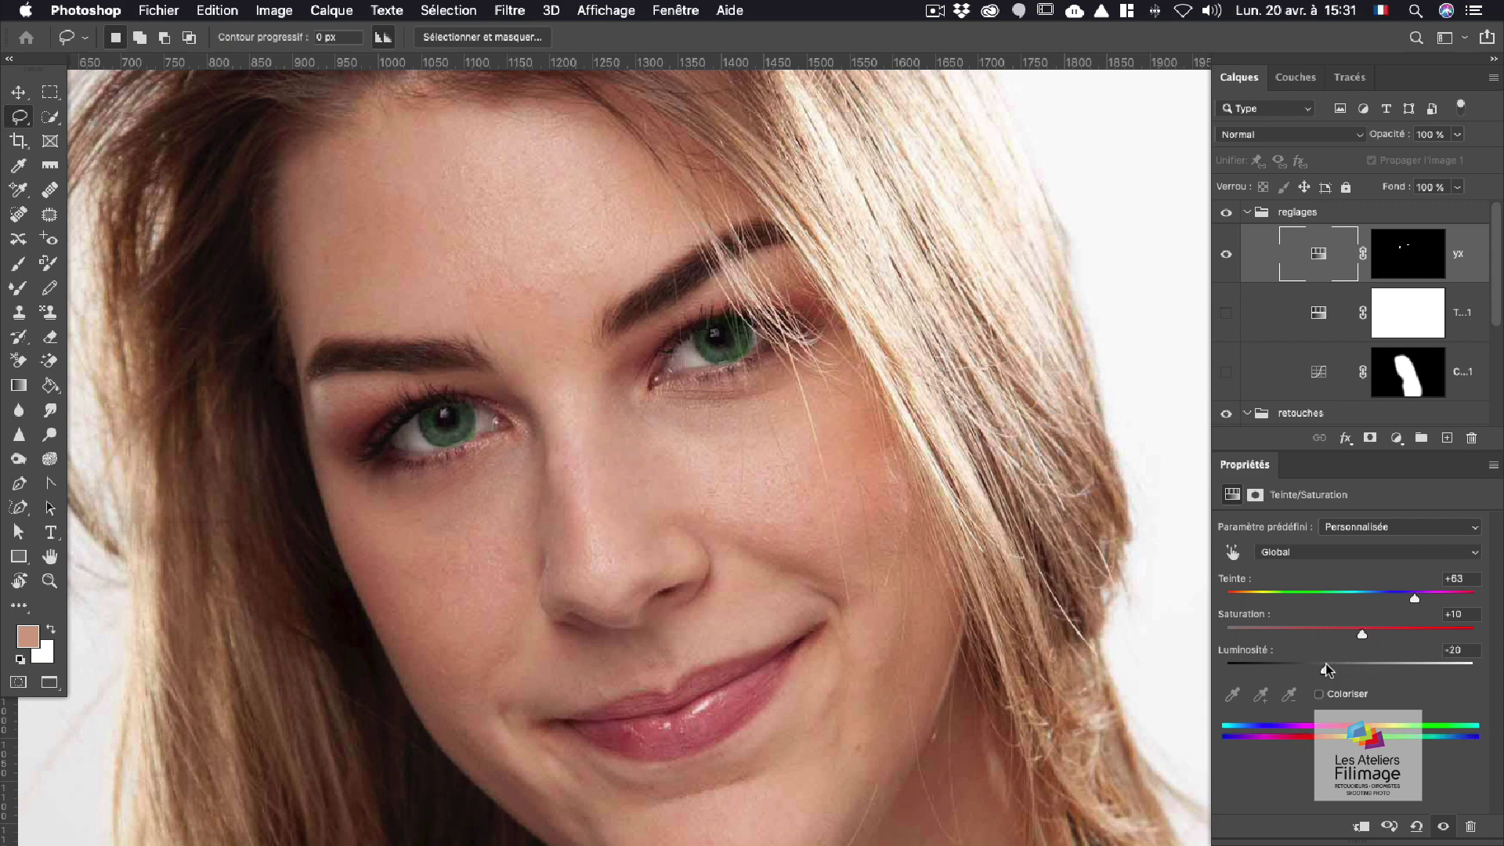
Step: Change the yx layer's blend mode to Superposition and lower its opacity to 50 %
click(1257, 134)
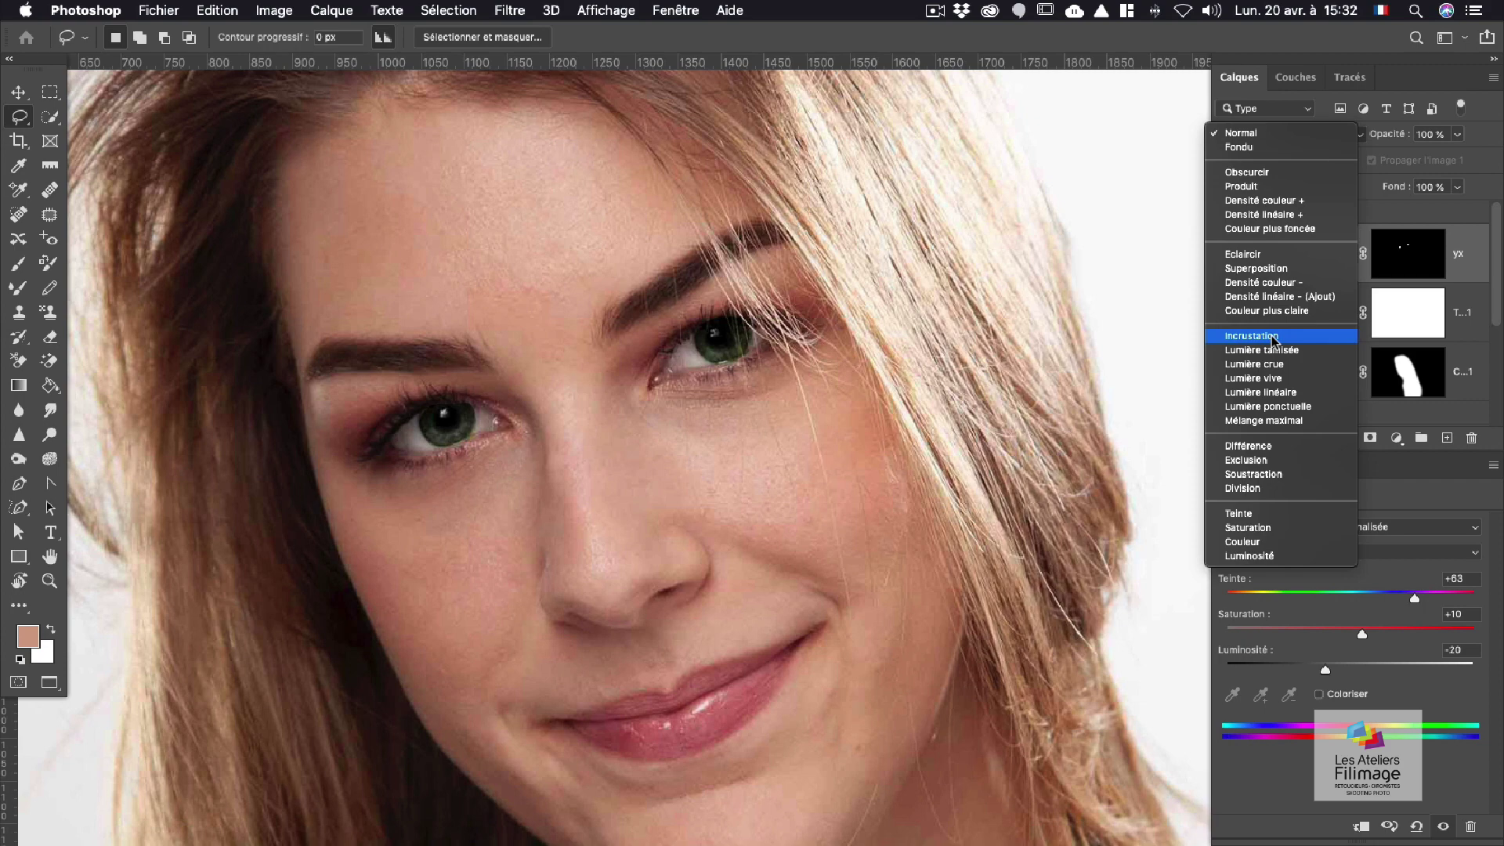
click(1256, 268)
scroll(753, 315, up, 1)
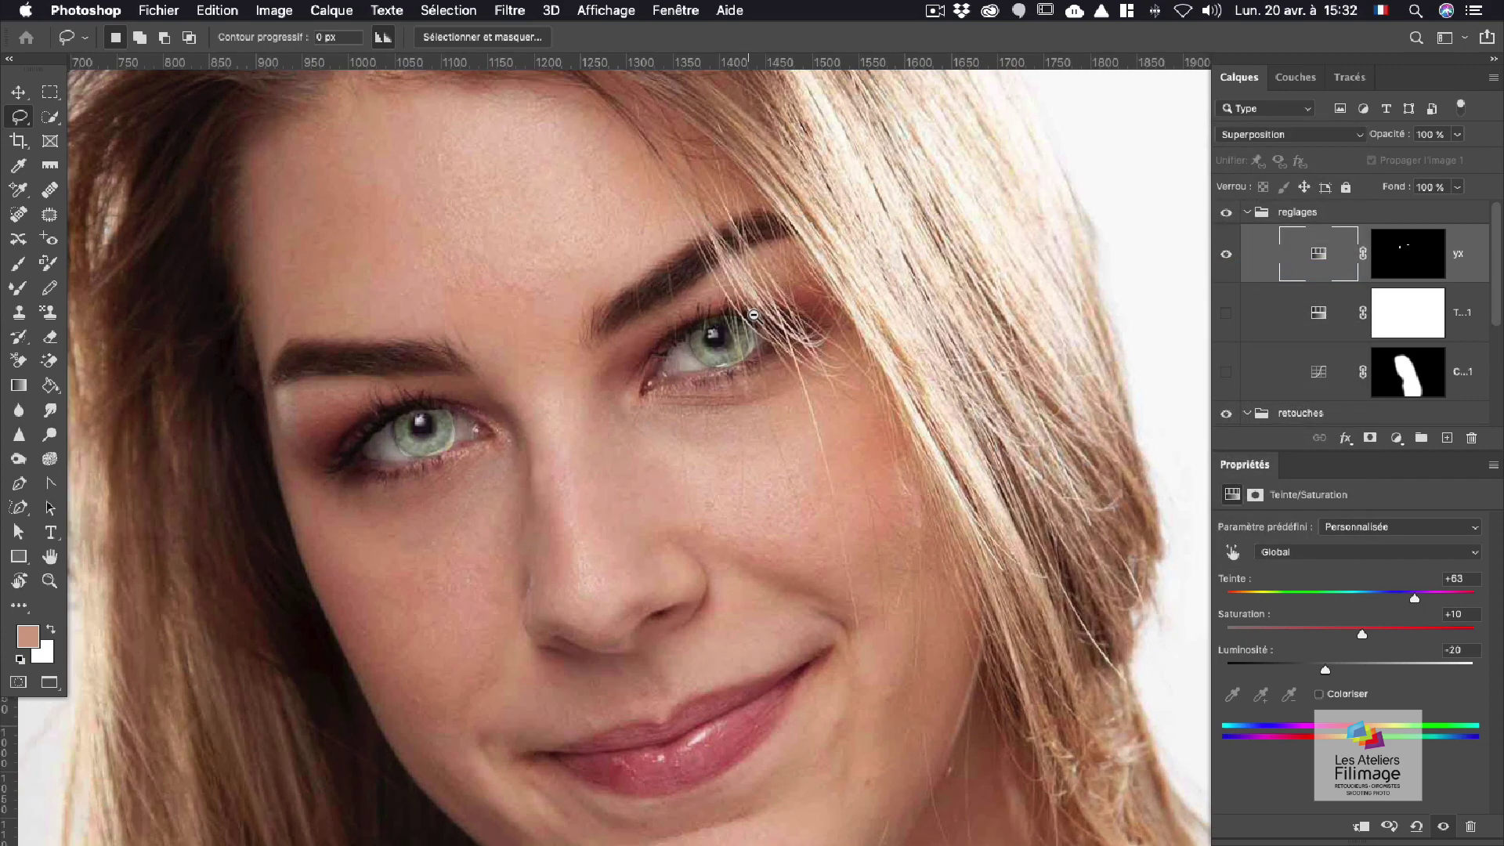
scroll(753, 315, up, 1)
click(1457, 135)
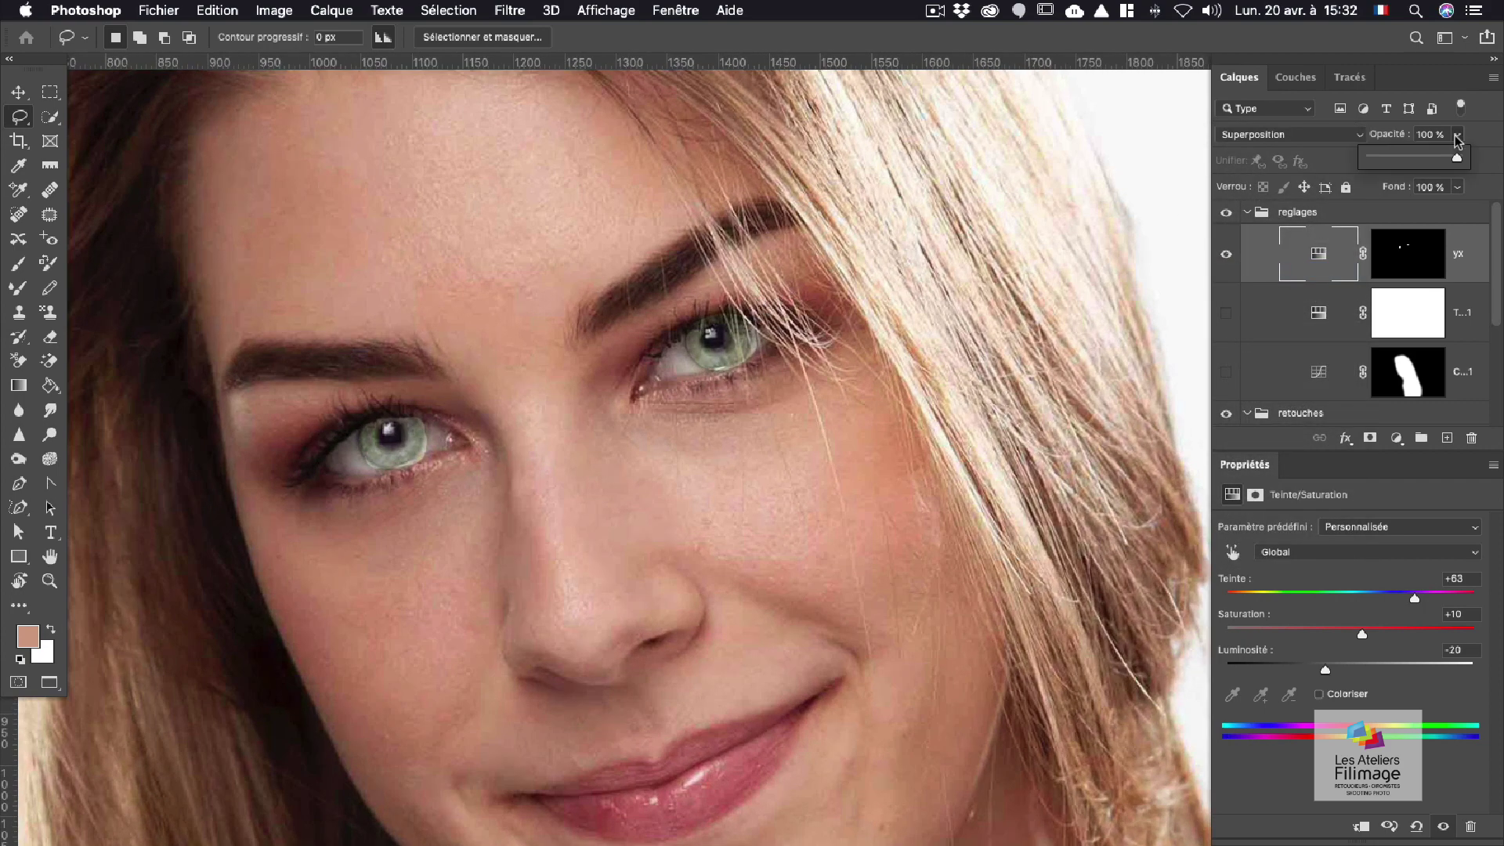
drag(1456, 158, 1414, 161)
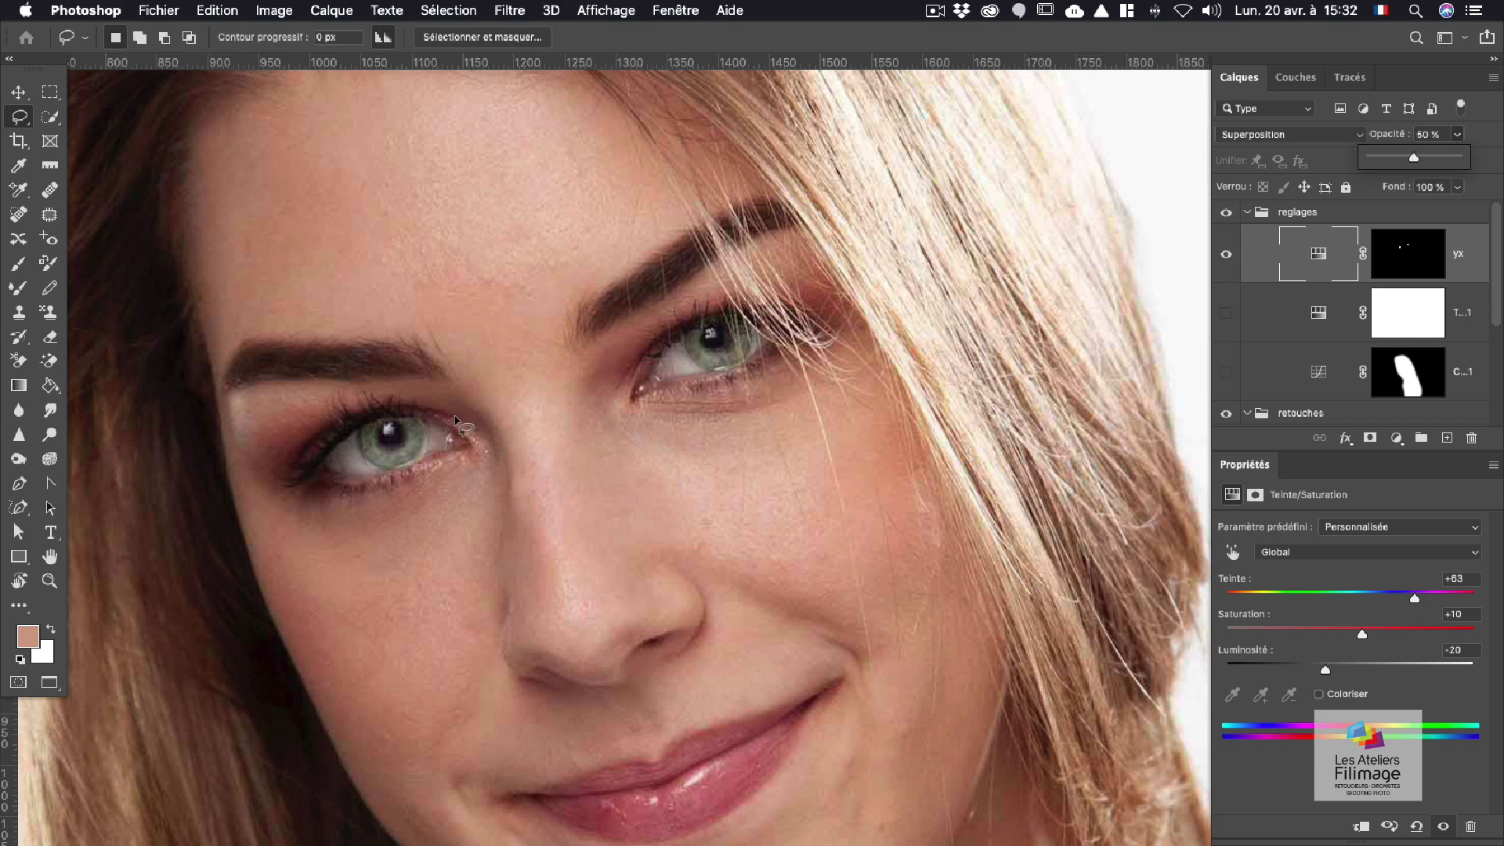
Step: Feather the yx layer mask by 6,0 px to soften the edges around the irises and check both eyes
scroll(423, 431, up, 2)
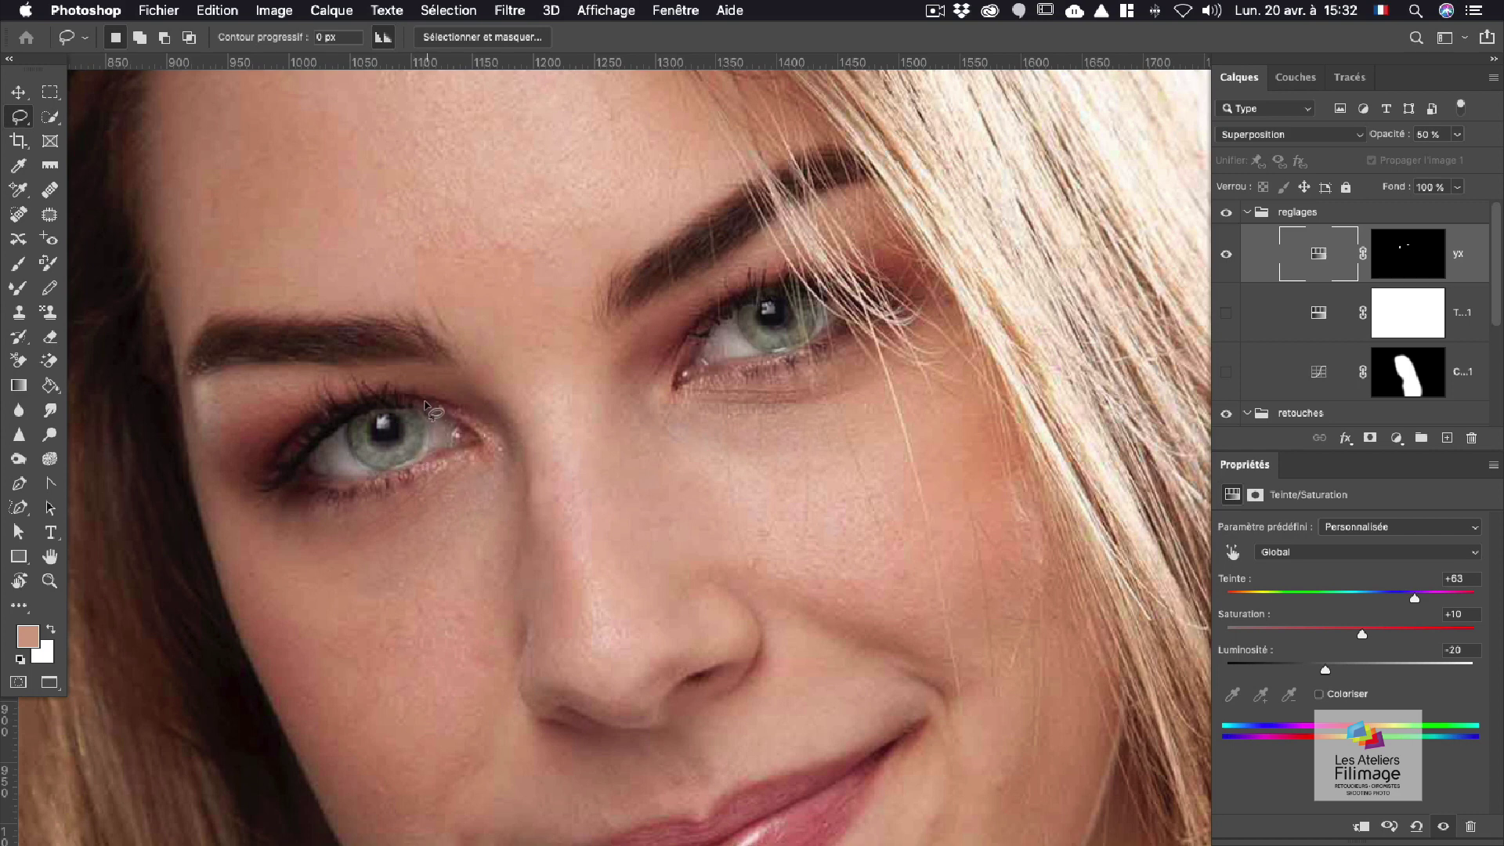
click(1402, 261)
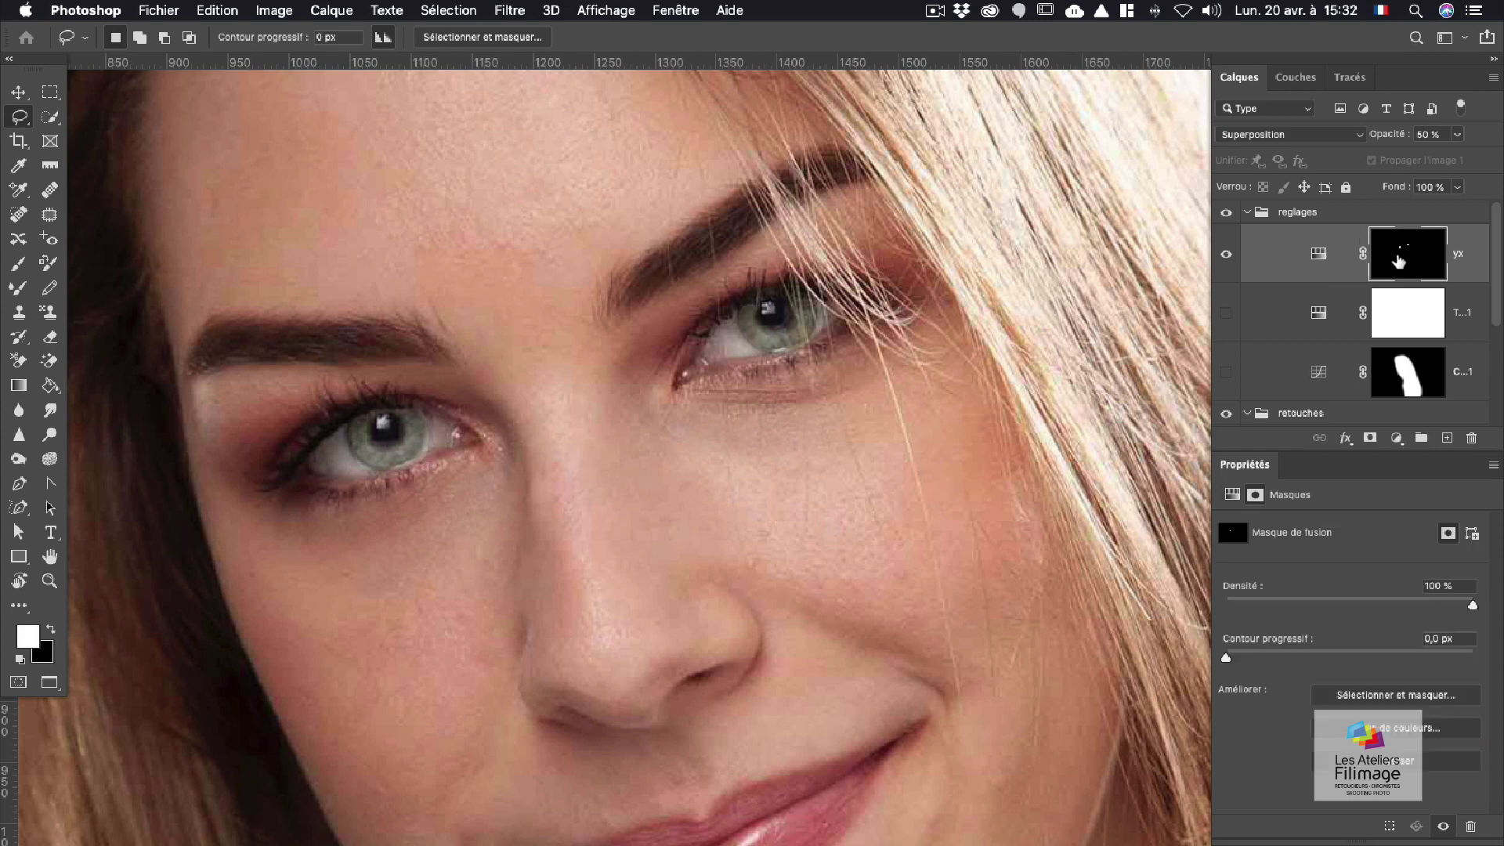
drag(1226, 658, 1300, 659)
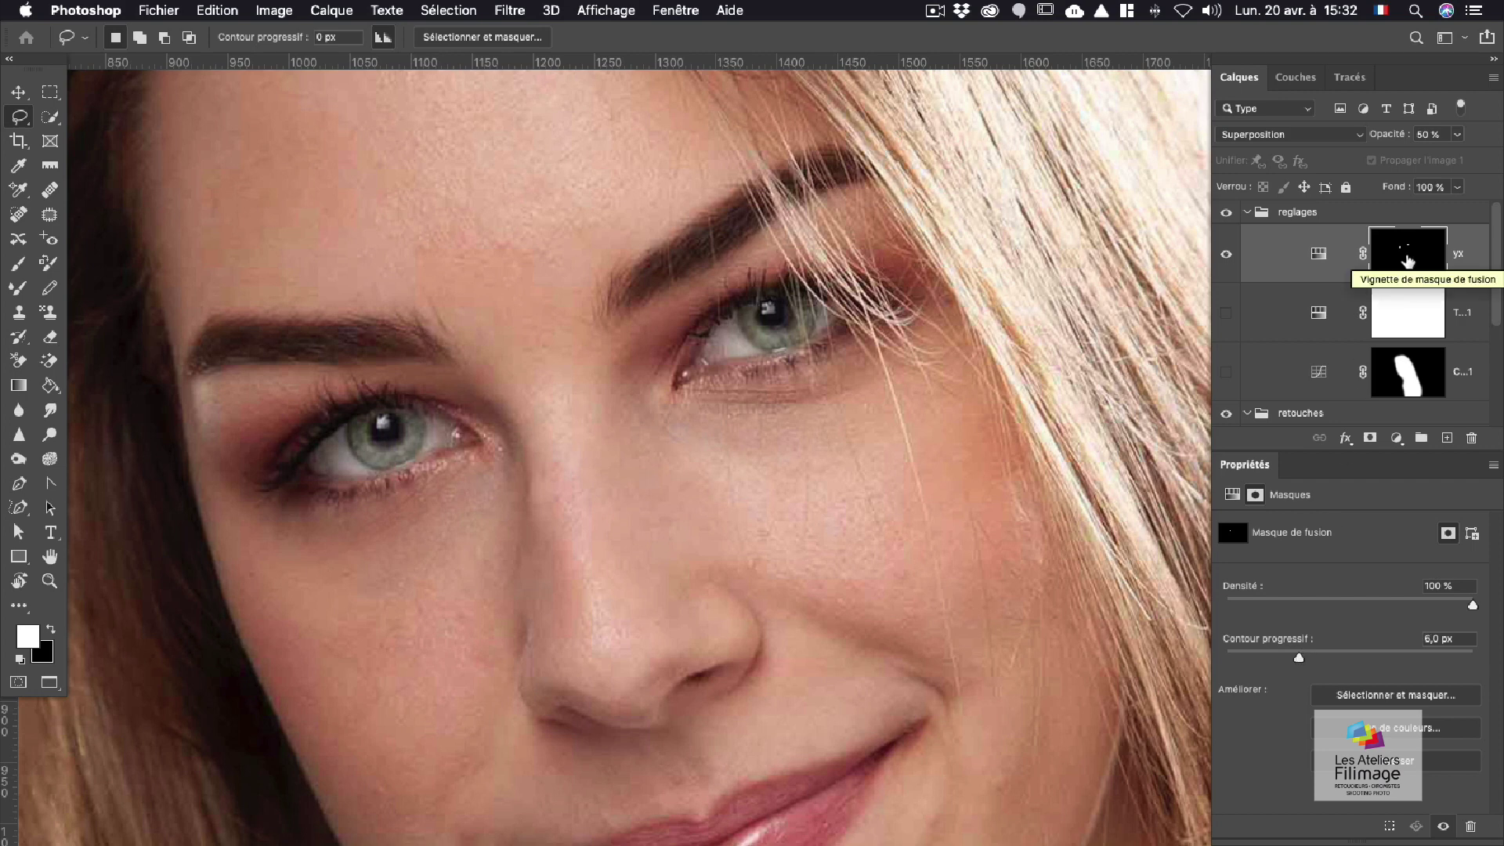
alt+super+click(720, 296)
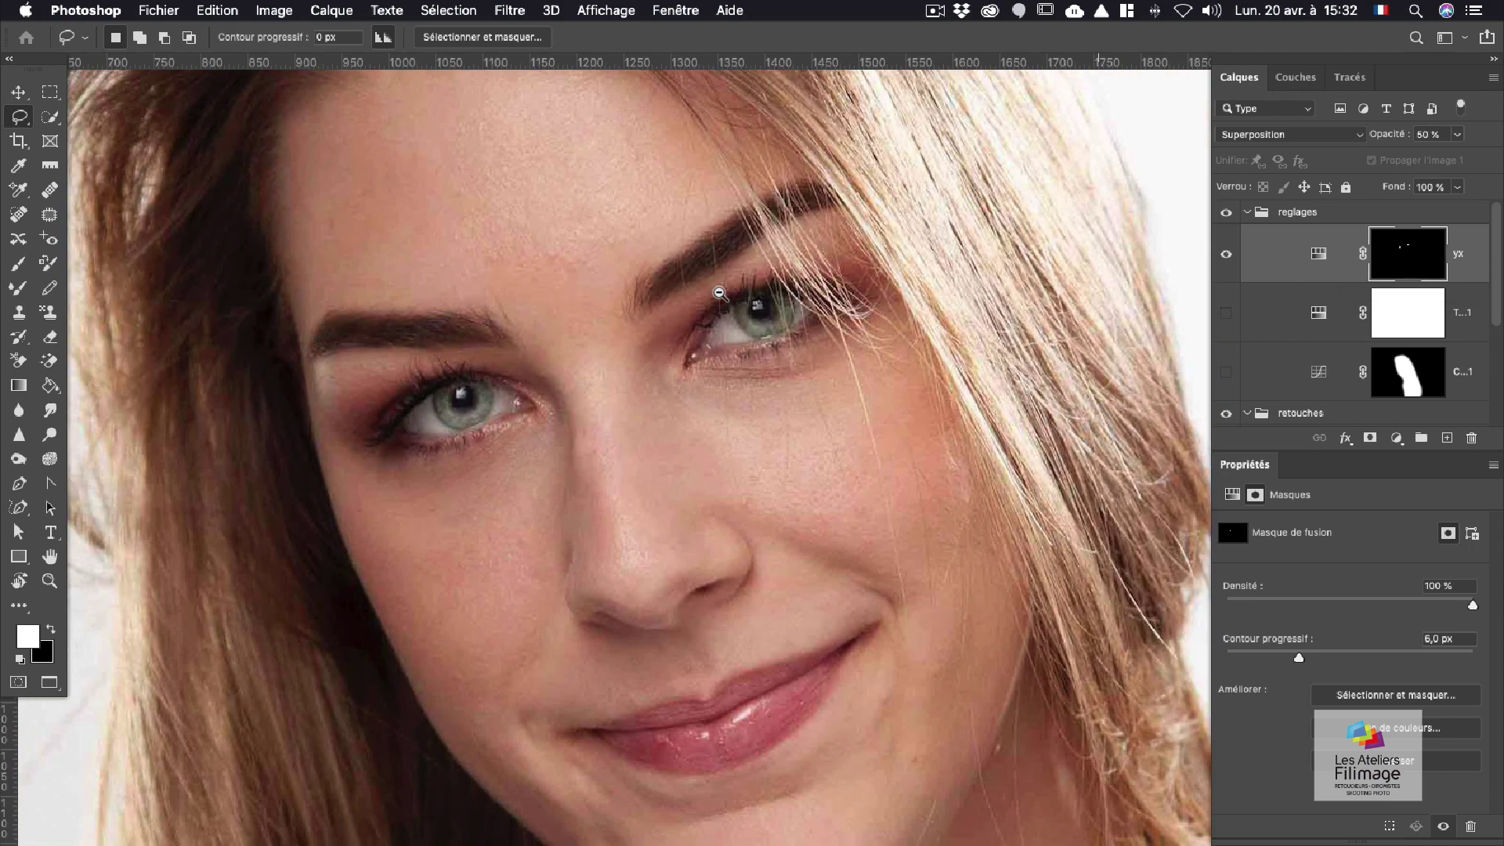
super+click(675, 288)
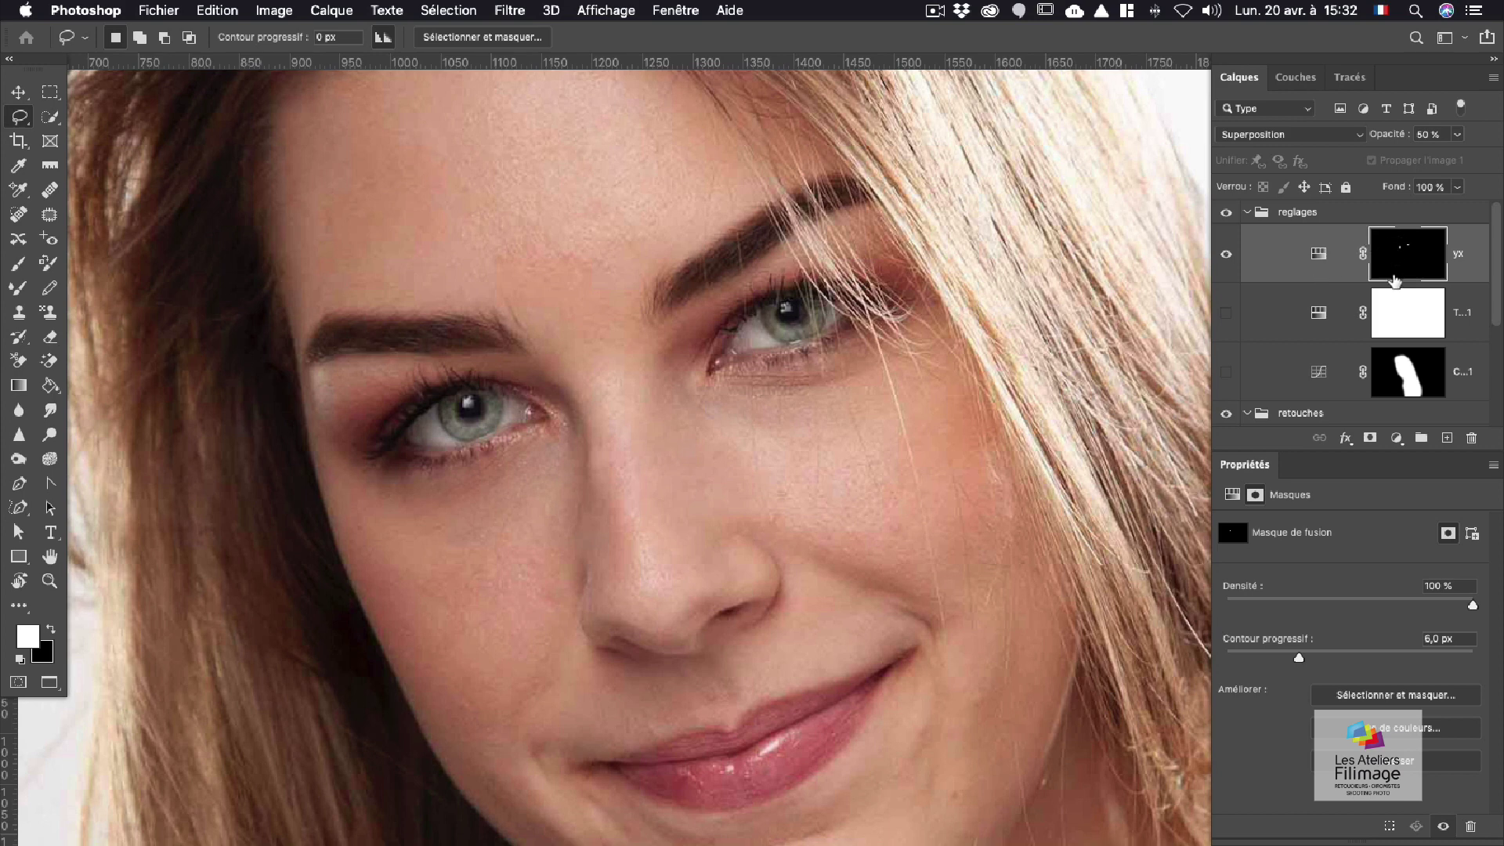
click(1353, 271)
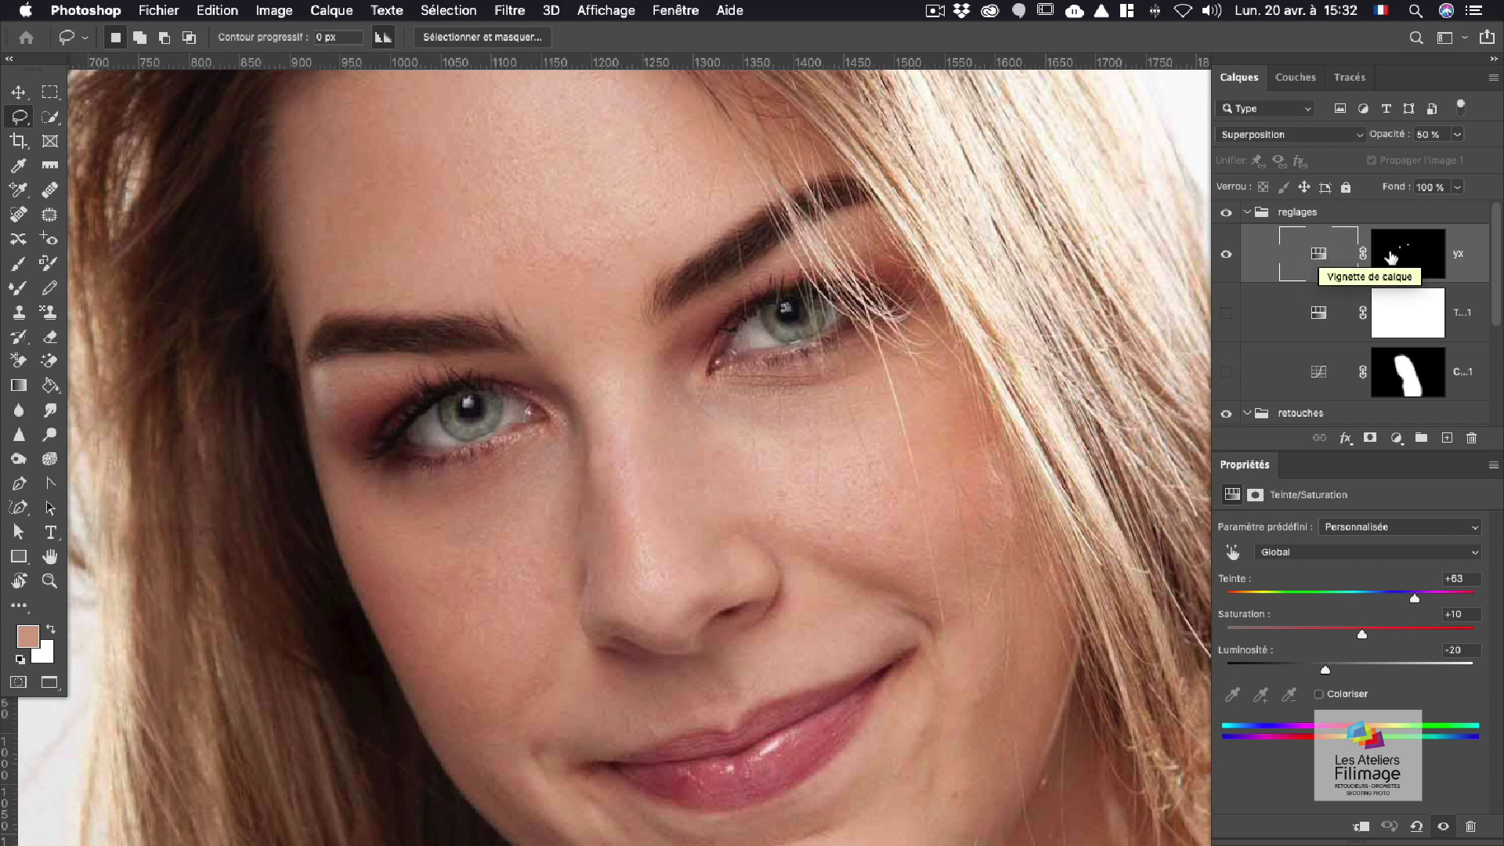
click(1399, 258)
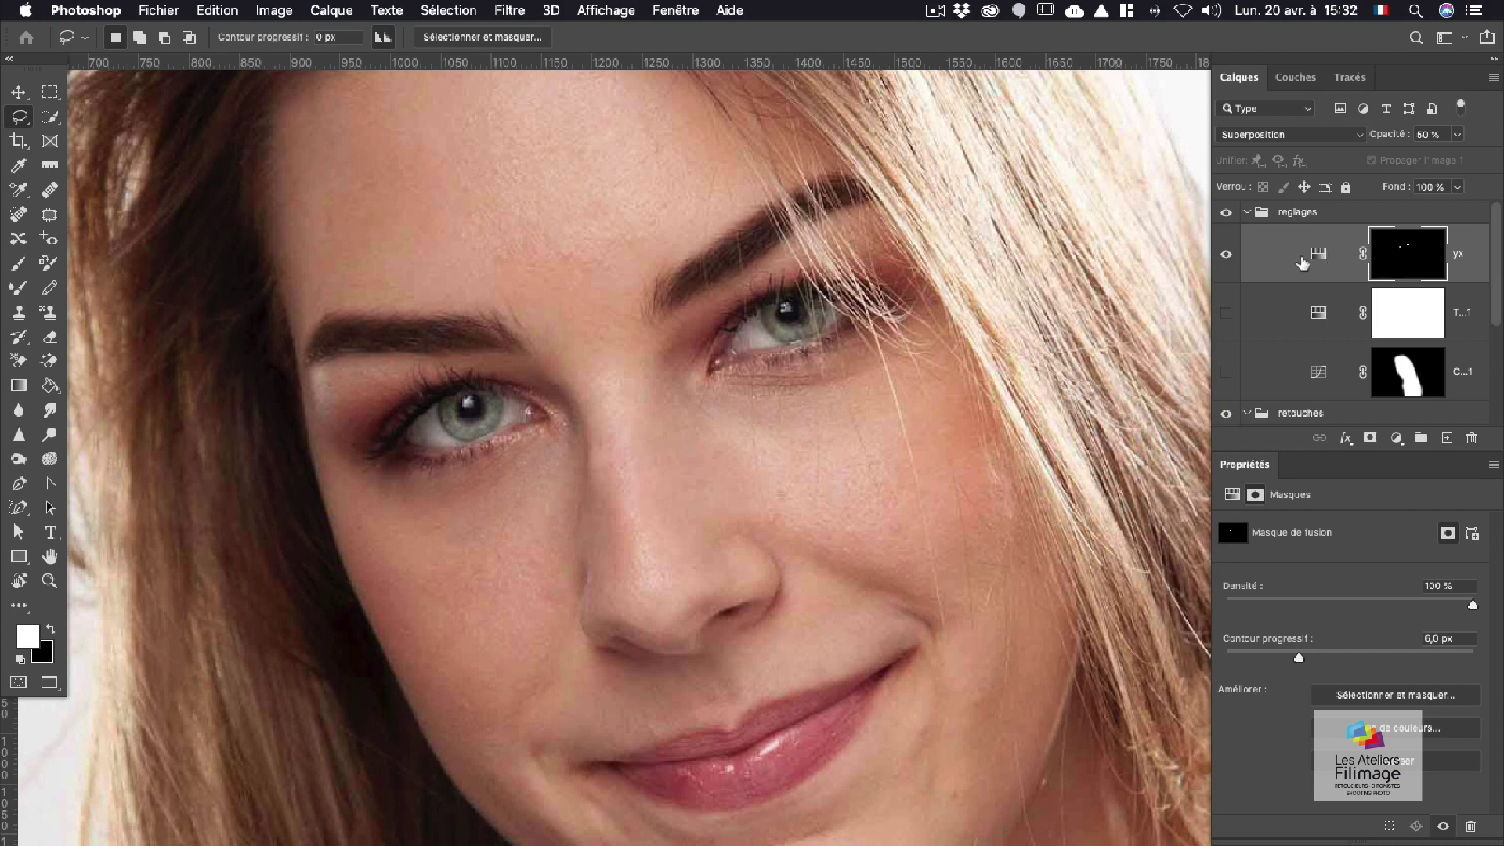
click(1301, 260)
key(super+alt+shift+m)
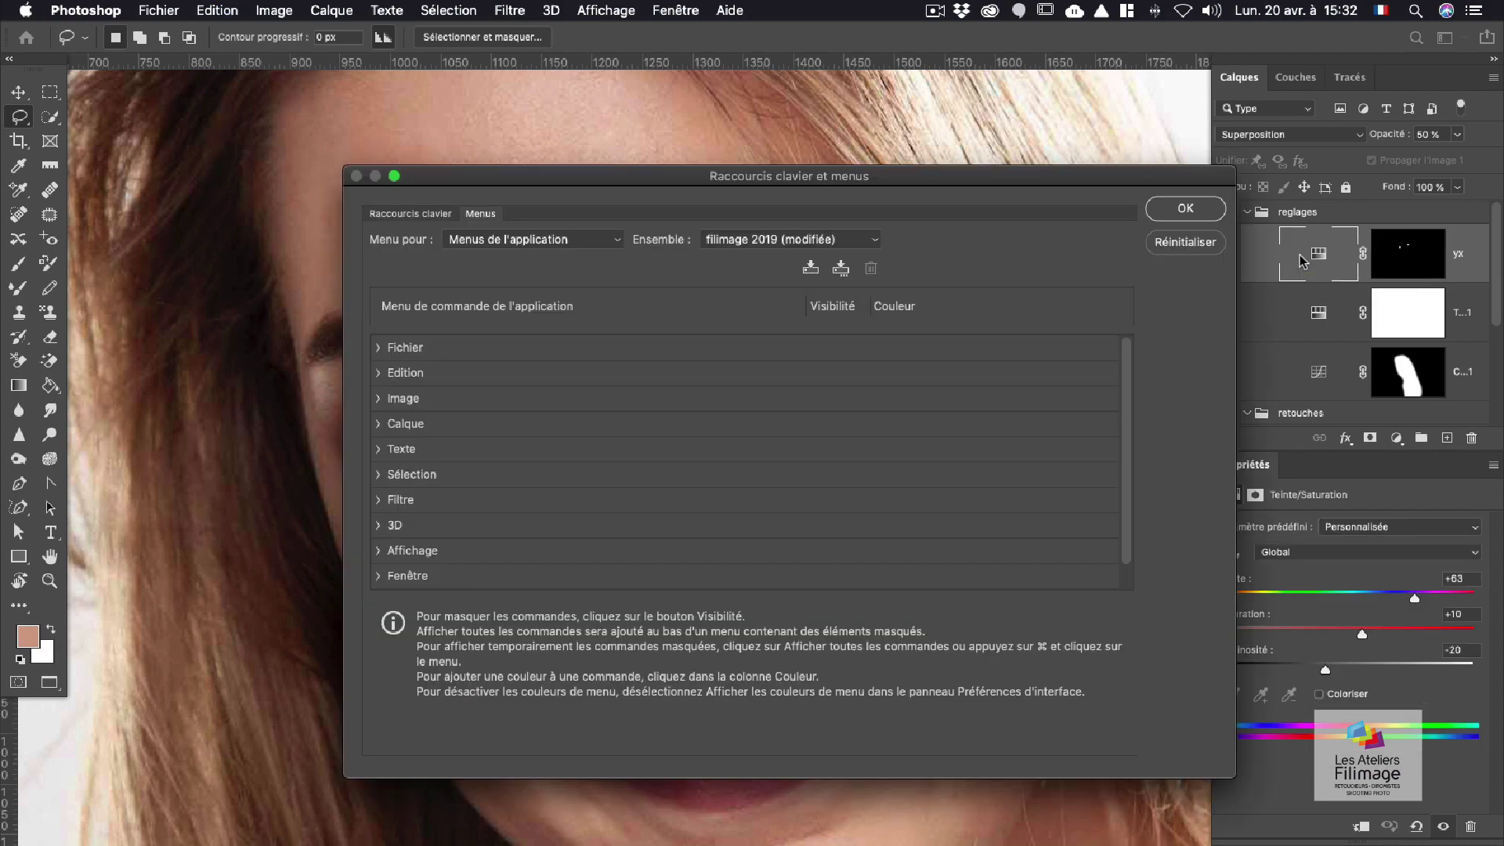
key(Escape)
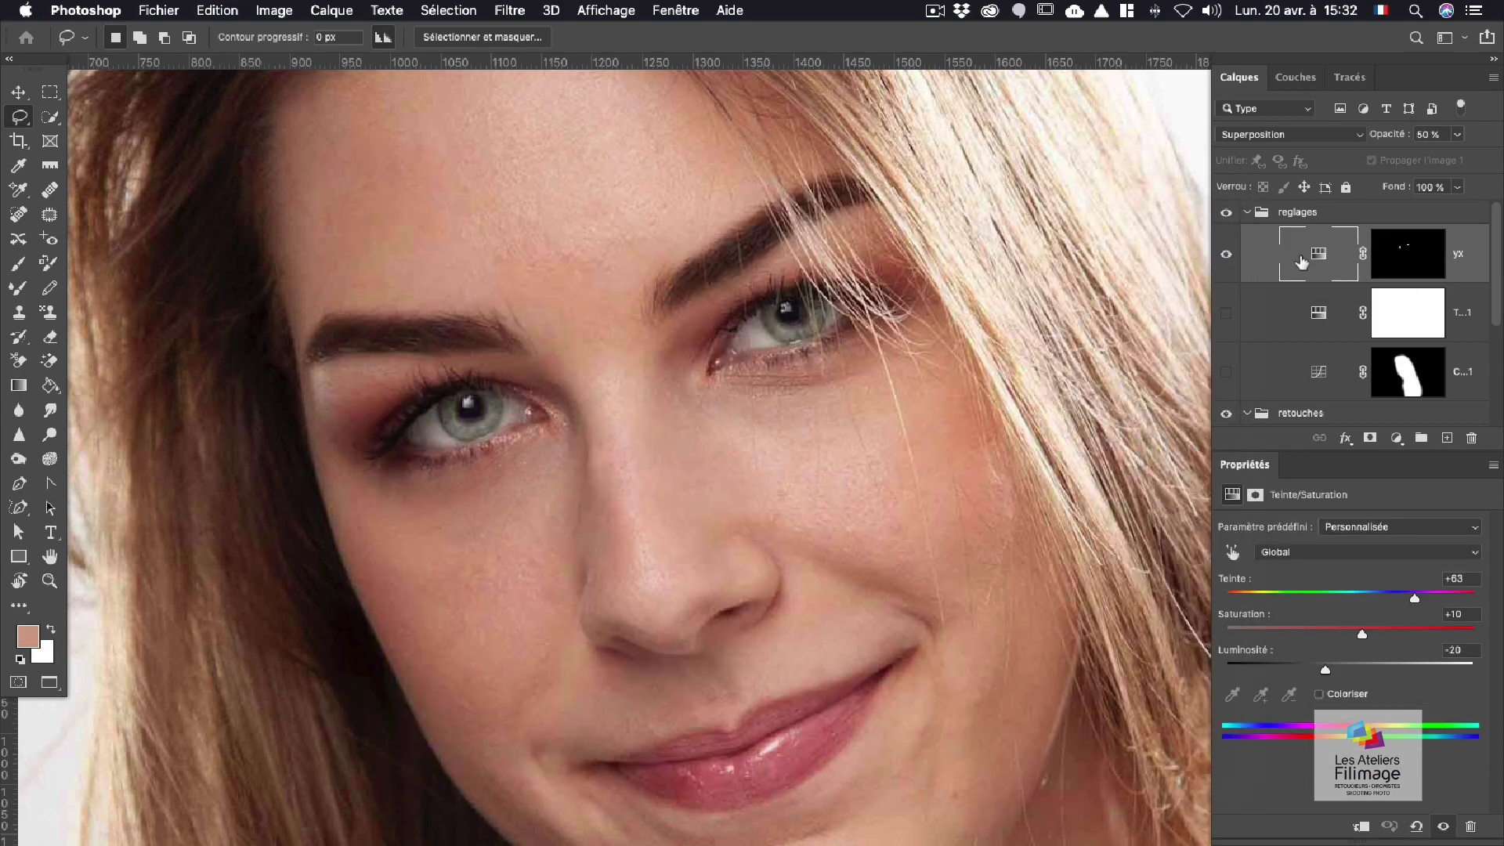
Step: Add a Courbes adjustment layer above yx and pull the curve's midpoint down to brighten the whole image
click(1396, 438)
click(1372, 550)
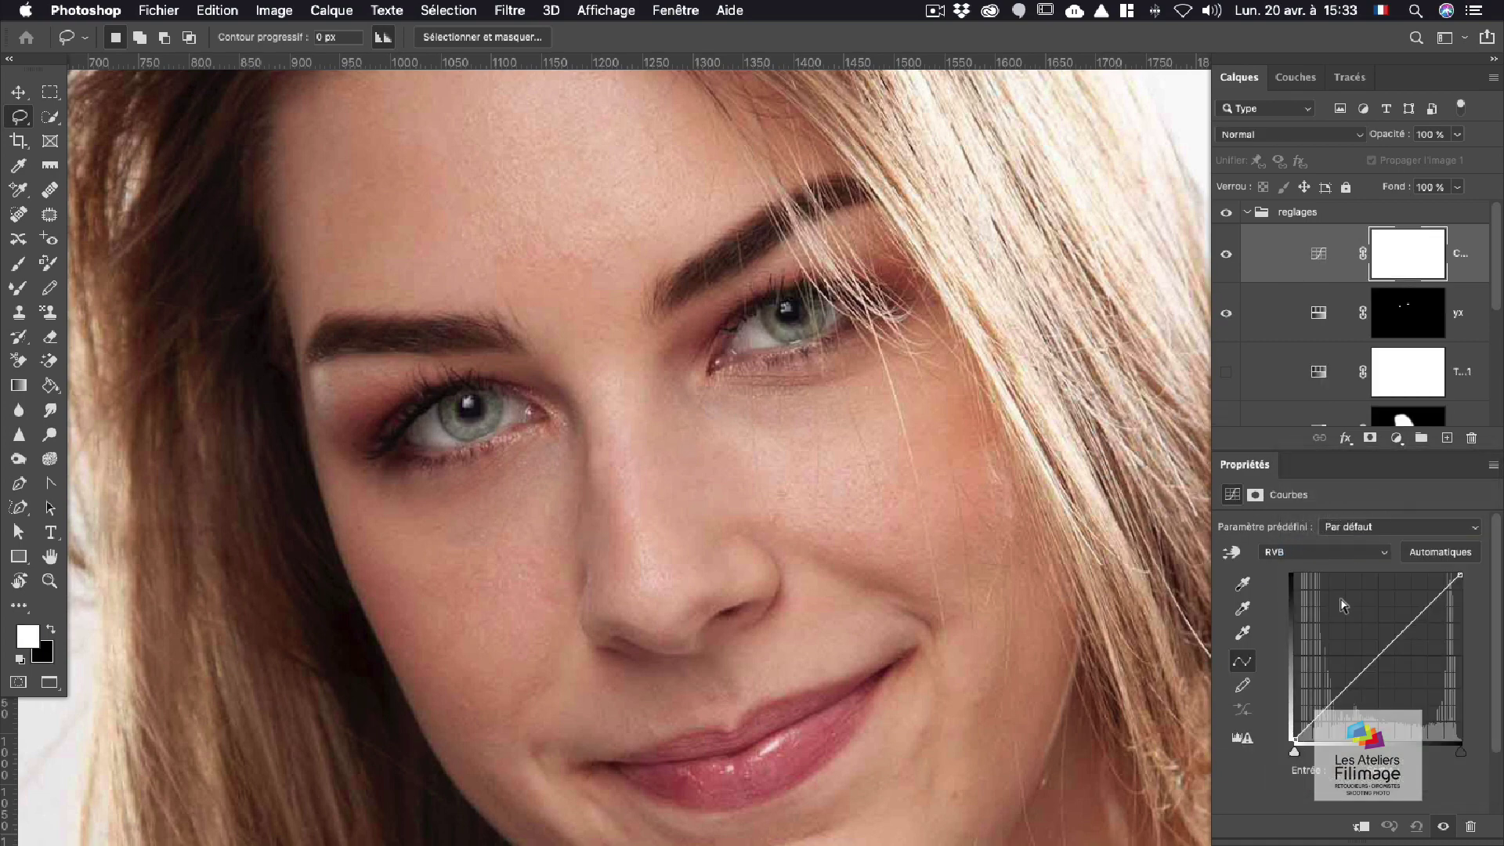
drag(1376, 656, 1386, 688)
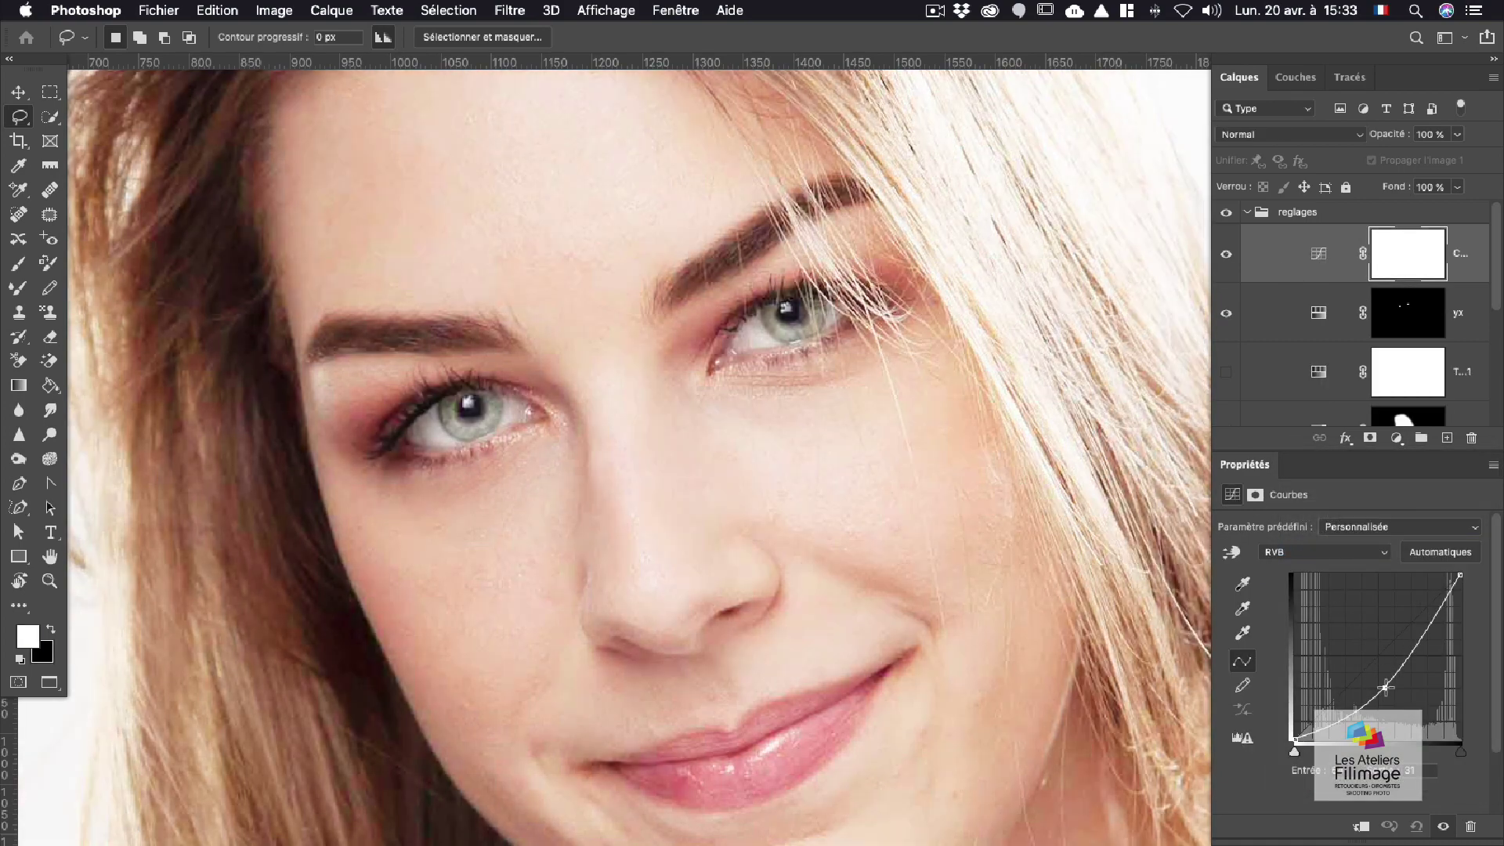
Step: Invert the new Courbes layer's mask to black to hide the brightening across the portrait
alt+super+click(578, 371)
alt+super+click(578, 371)
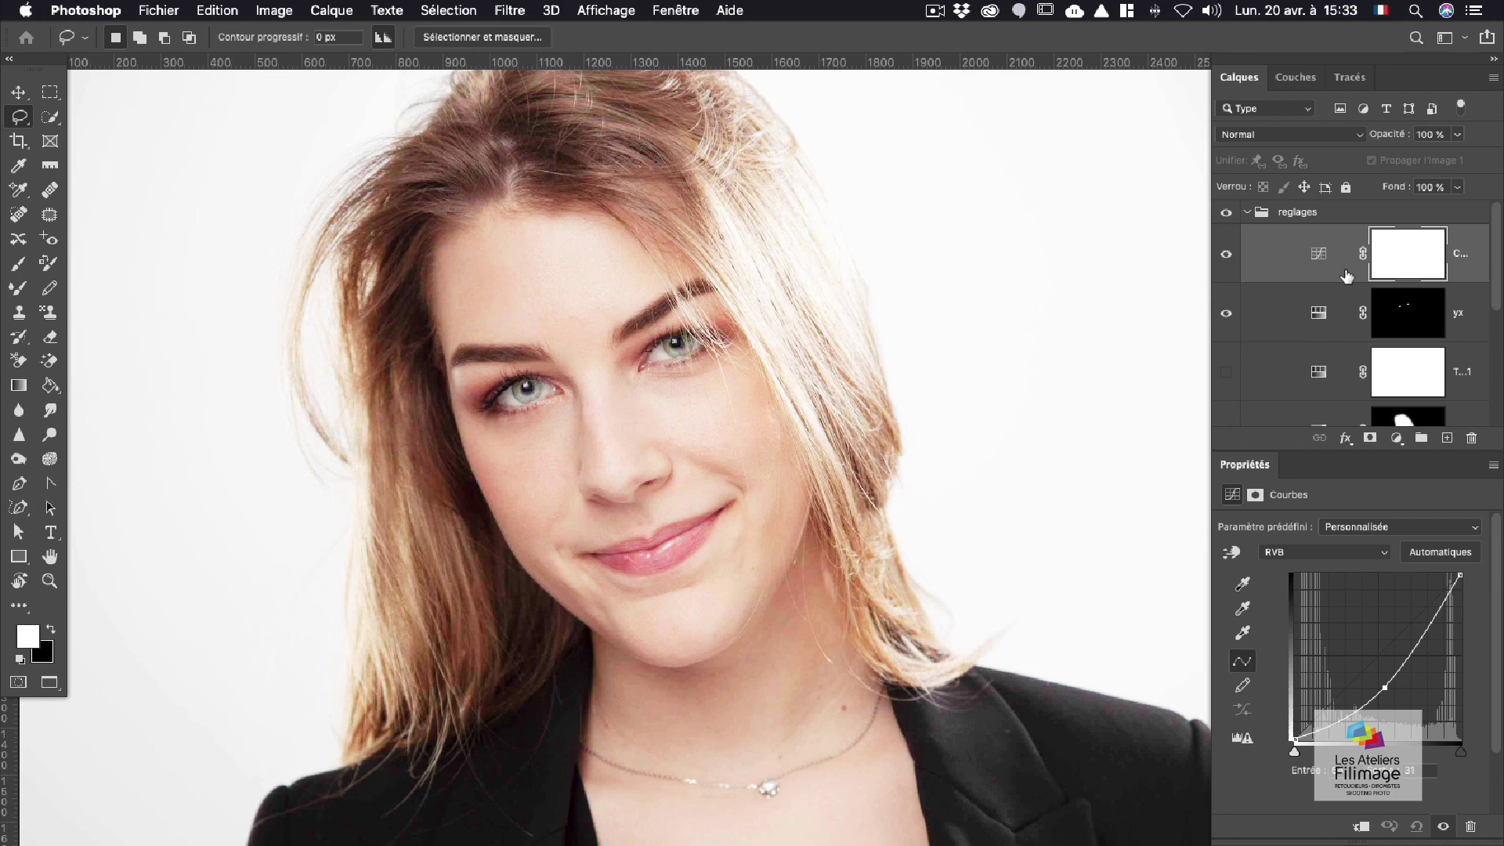
click(1400, 267)
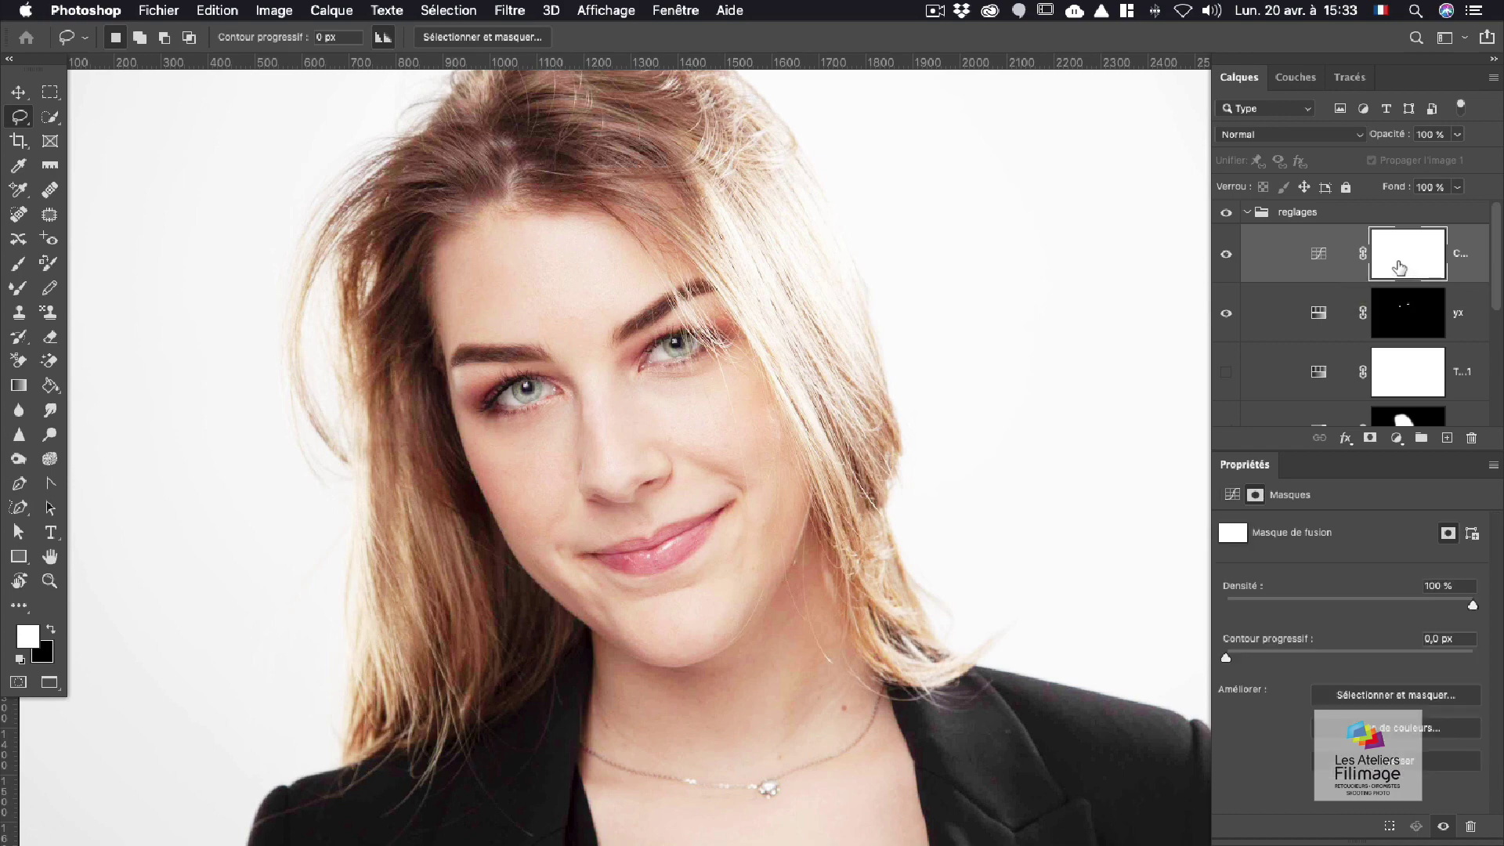
key(super+i)
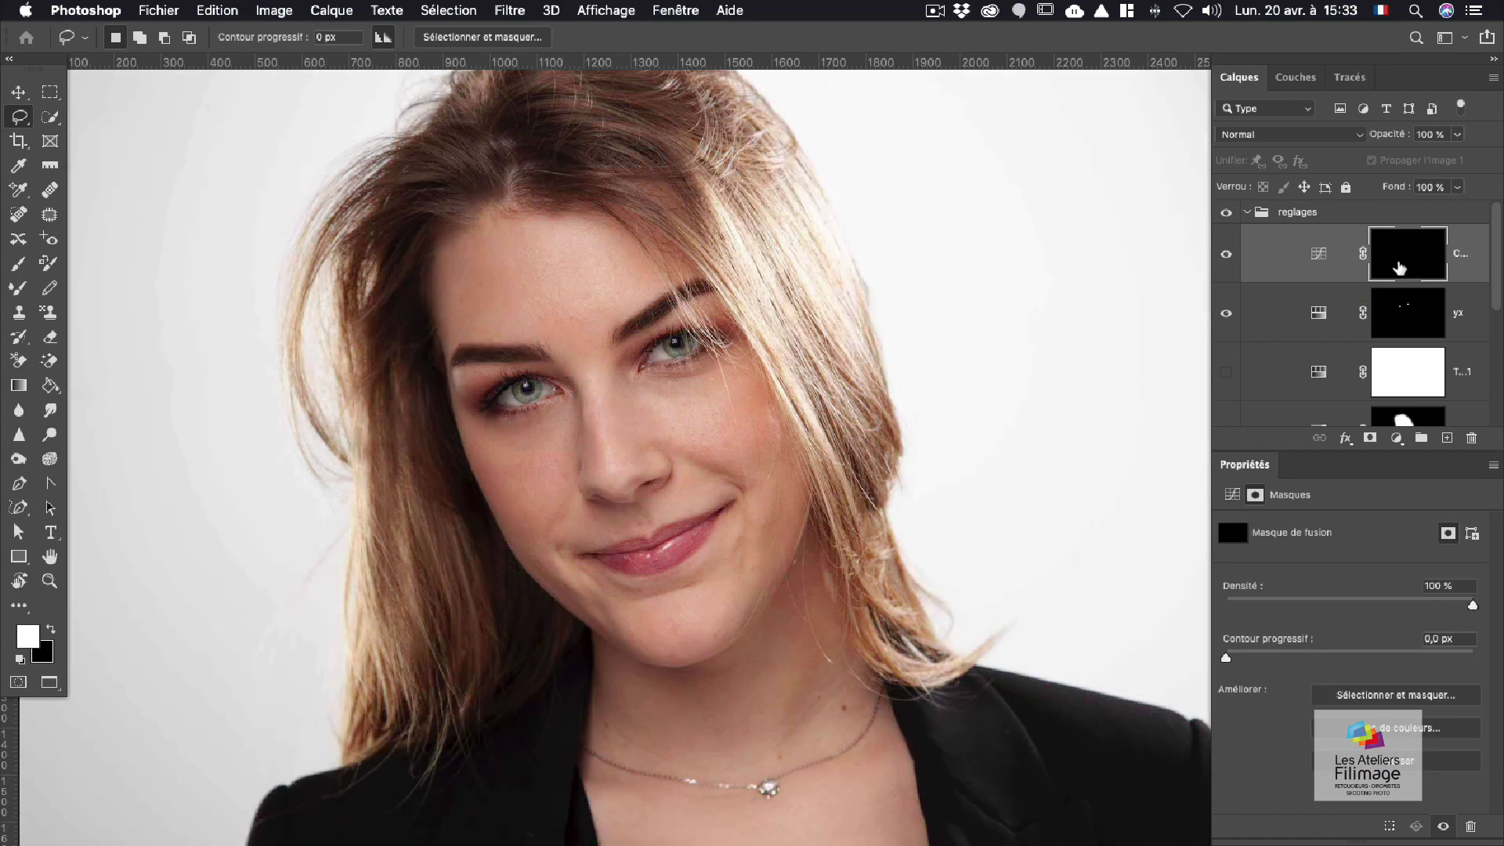
key(b)
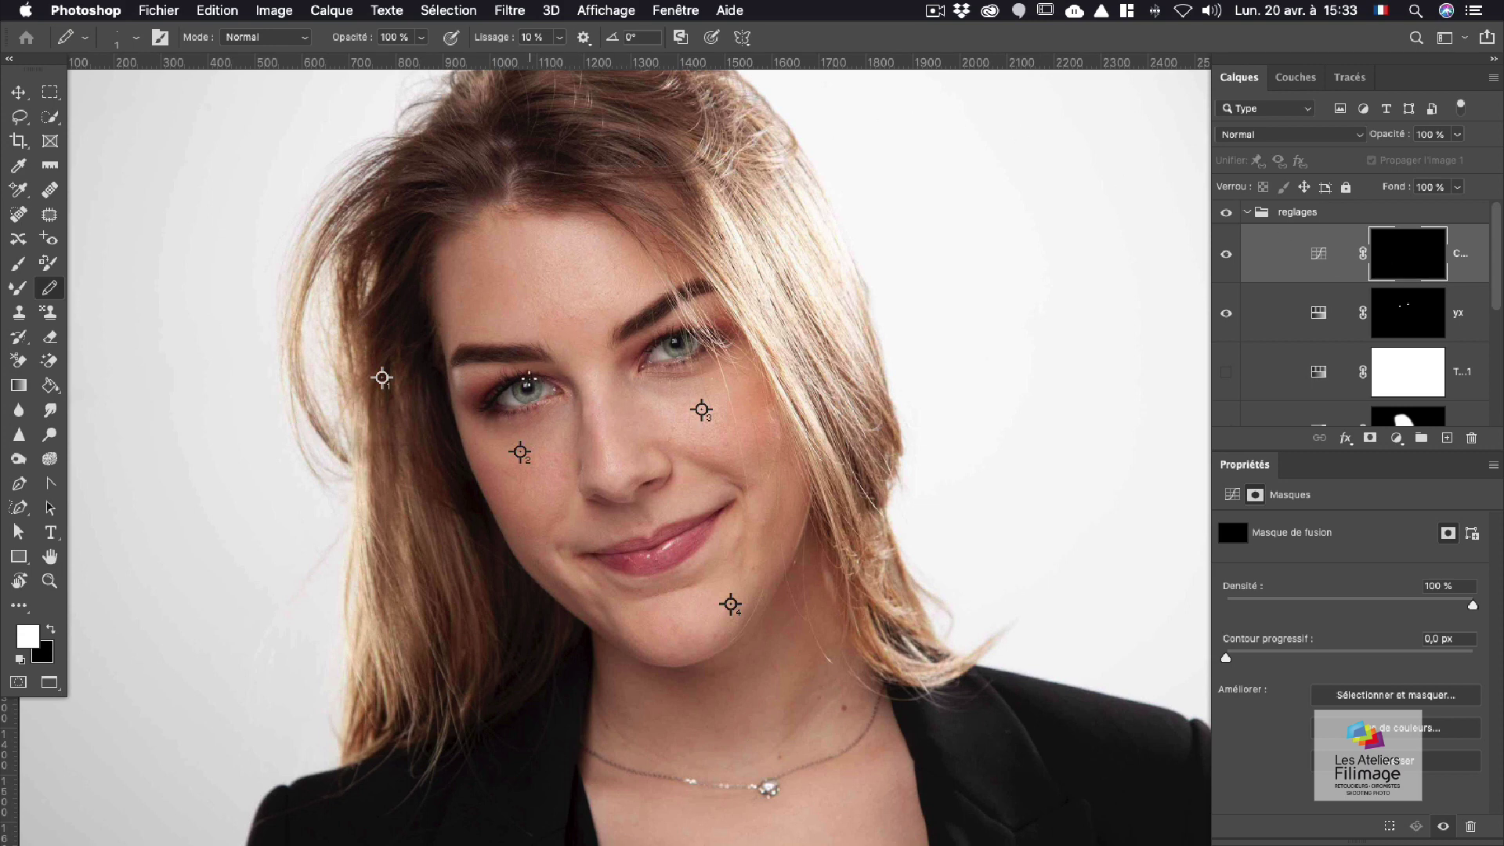
click(117, 37)
drag(112, 96, 141, 98)
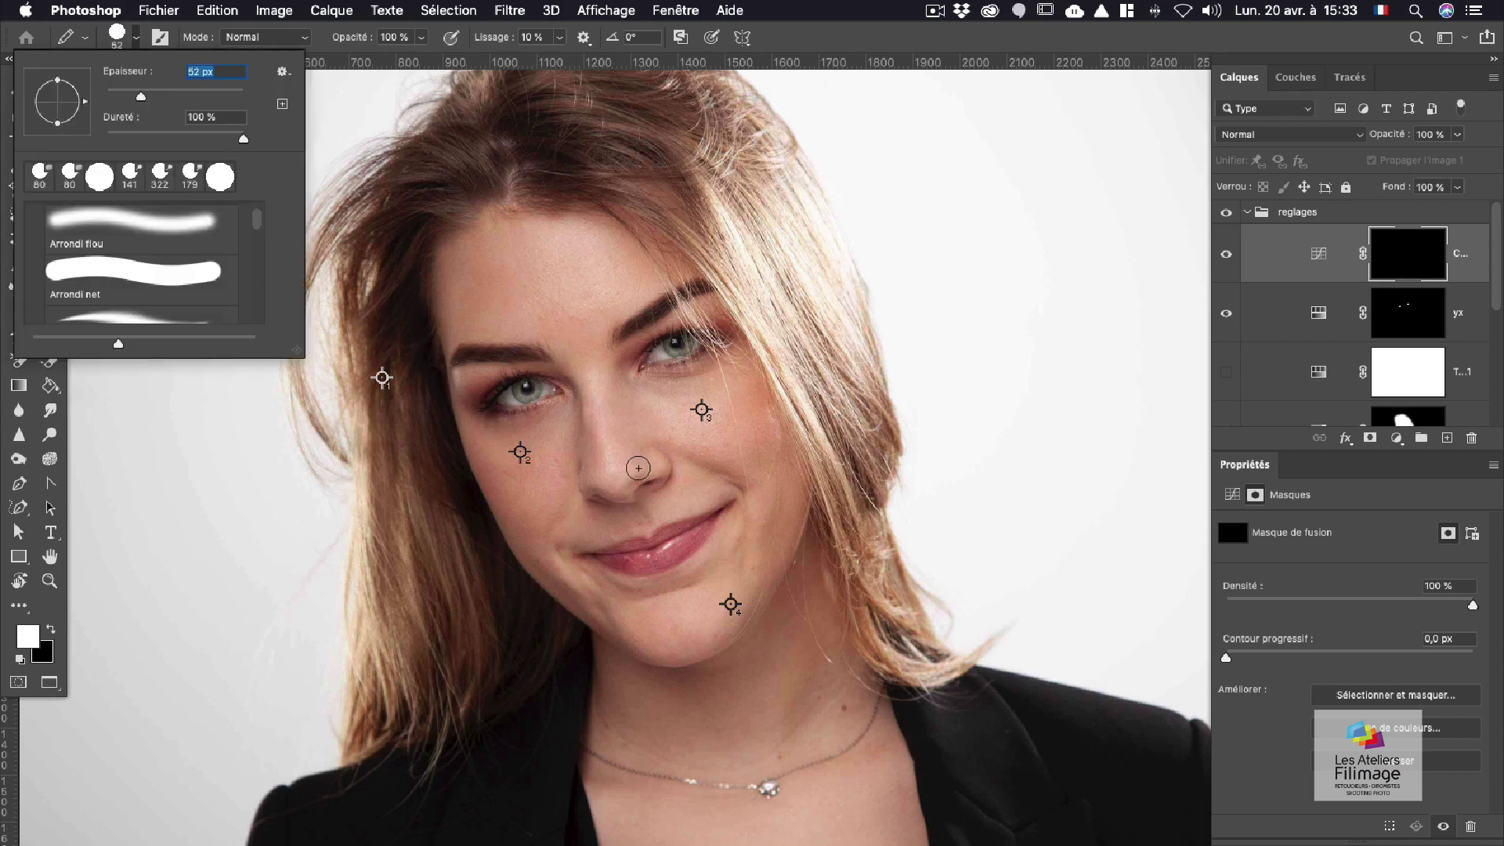
right_click(509, 408)
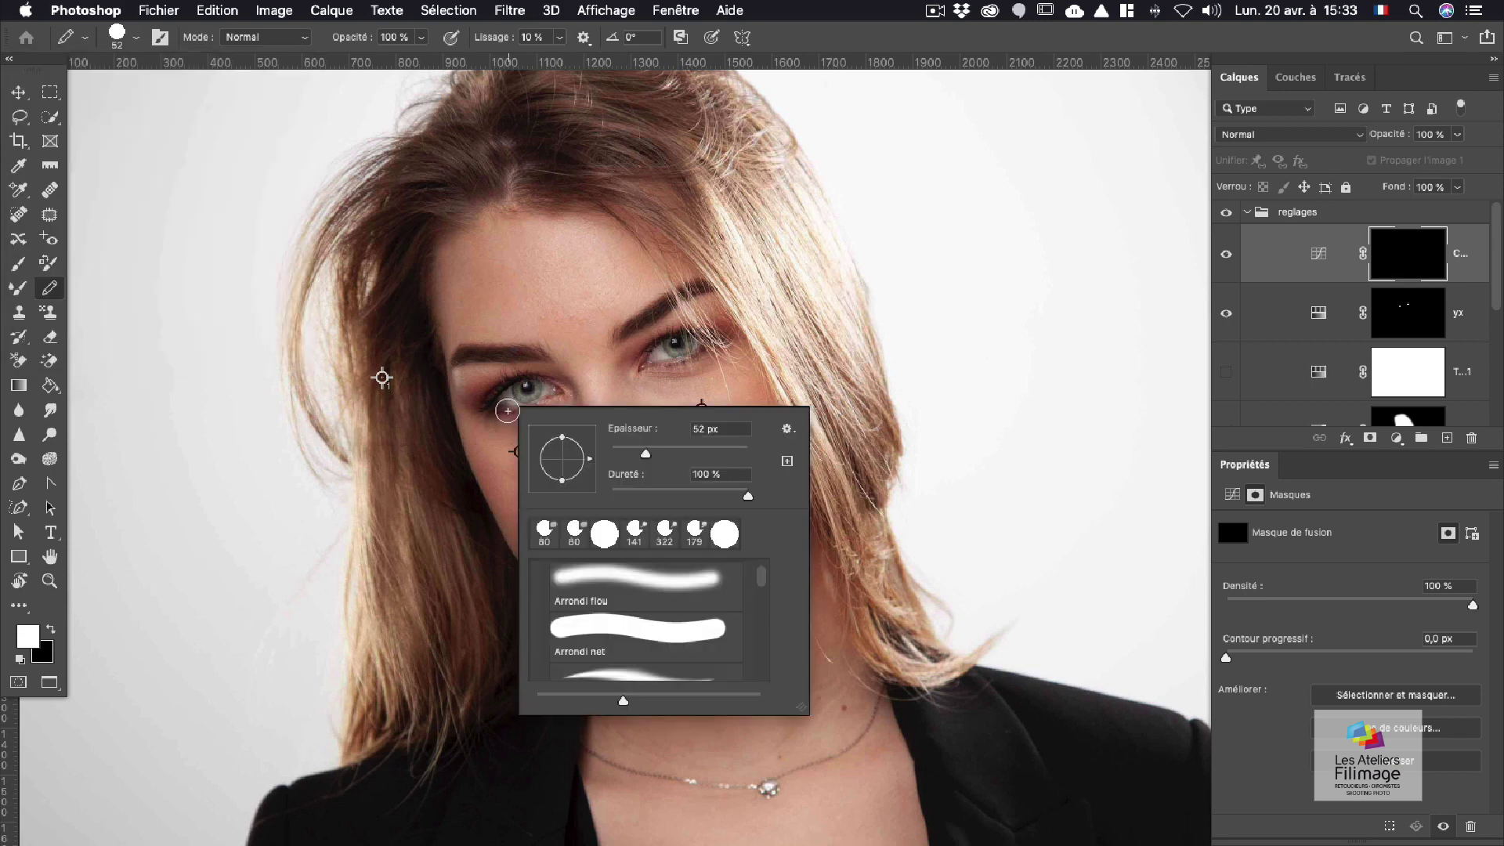
Step: Paint white on the Courbes layer's mask with the Brush to reveal the brightening around the eyes and nose bridge
click(18, 263)
mouse_move(613, 390)
mouse_down()
mouse_move(554, 384)
mouse_move(514, 414)
mouse_move(542, 416)
mouse_move(571, 379)
mouse_move(553, 365)
mouse_move(532, 372)
mouse_move(566, 415)
mouse_move(662, 394)
mouse_move(654, 365)
mouse_move(575, 368)
mouse_move(615, 398)
mouse_move(614, 385)
mouse_move(587, 389)
mouse_move(628, 393)
mouse_move(591, 401)
mouse_move(567, 379)
mouse_move(535, 387)
mouse_move(599, 389)
mouse_move(508, 392)
mouse_move(588, 404)
mouse_move(517, 406)
mouse_up()
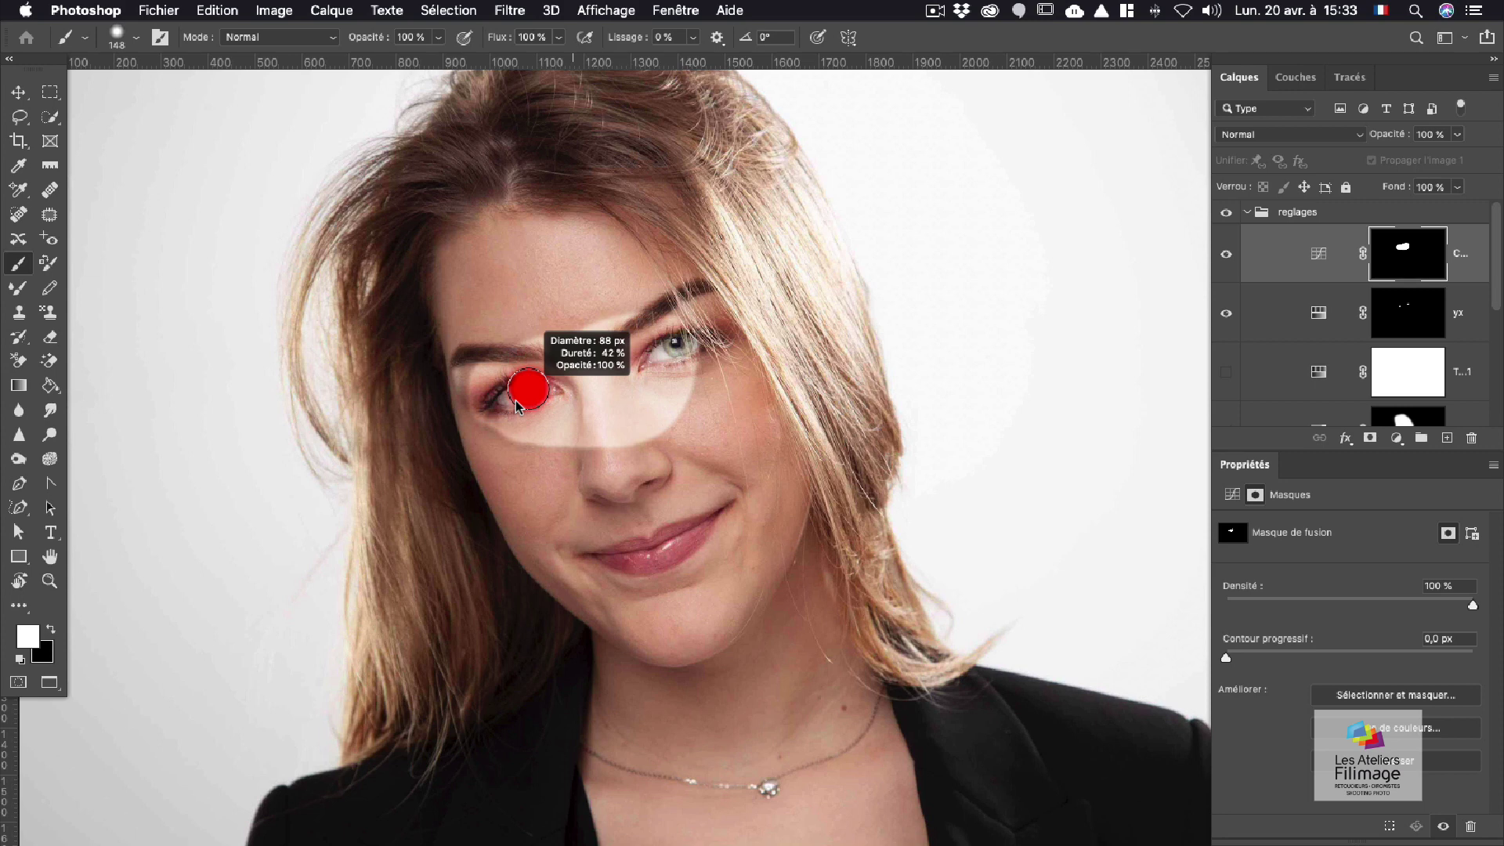
Step: Resize the brush directly on the canvas, trying diameters of 393 px and 321 px before reducing it to 124 px
drag(517, 407, 591, 412)
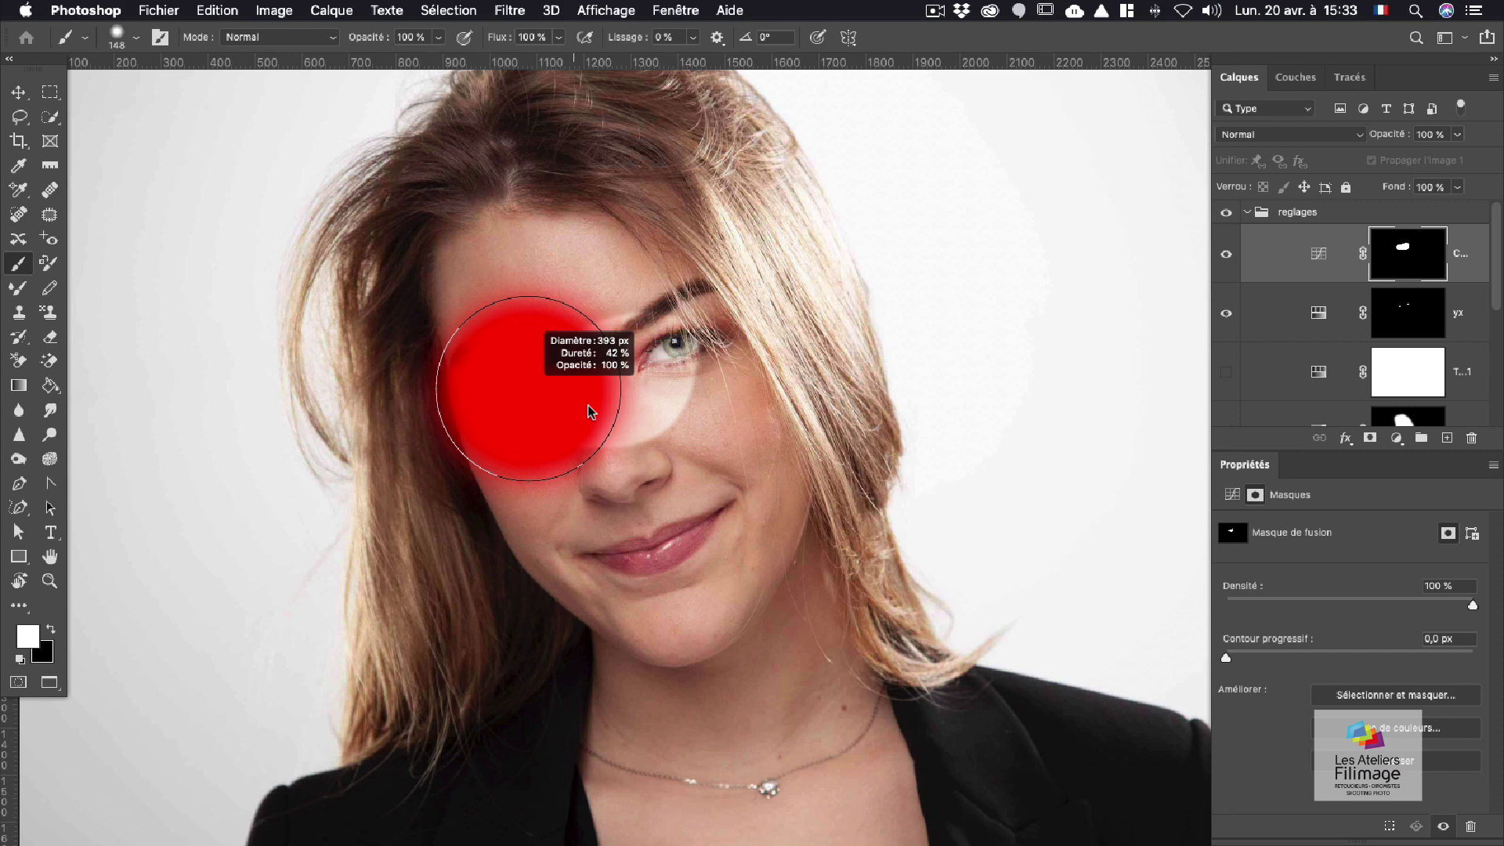
mouse_move(592, 413)
mouse_down()
mouse_move(548, 398)
mouse_move(592, 413)
mouse_move(572, 413)
mouse_up()
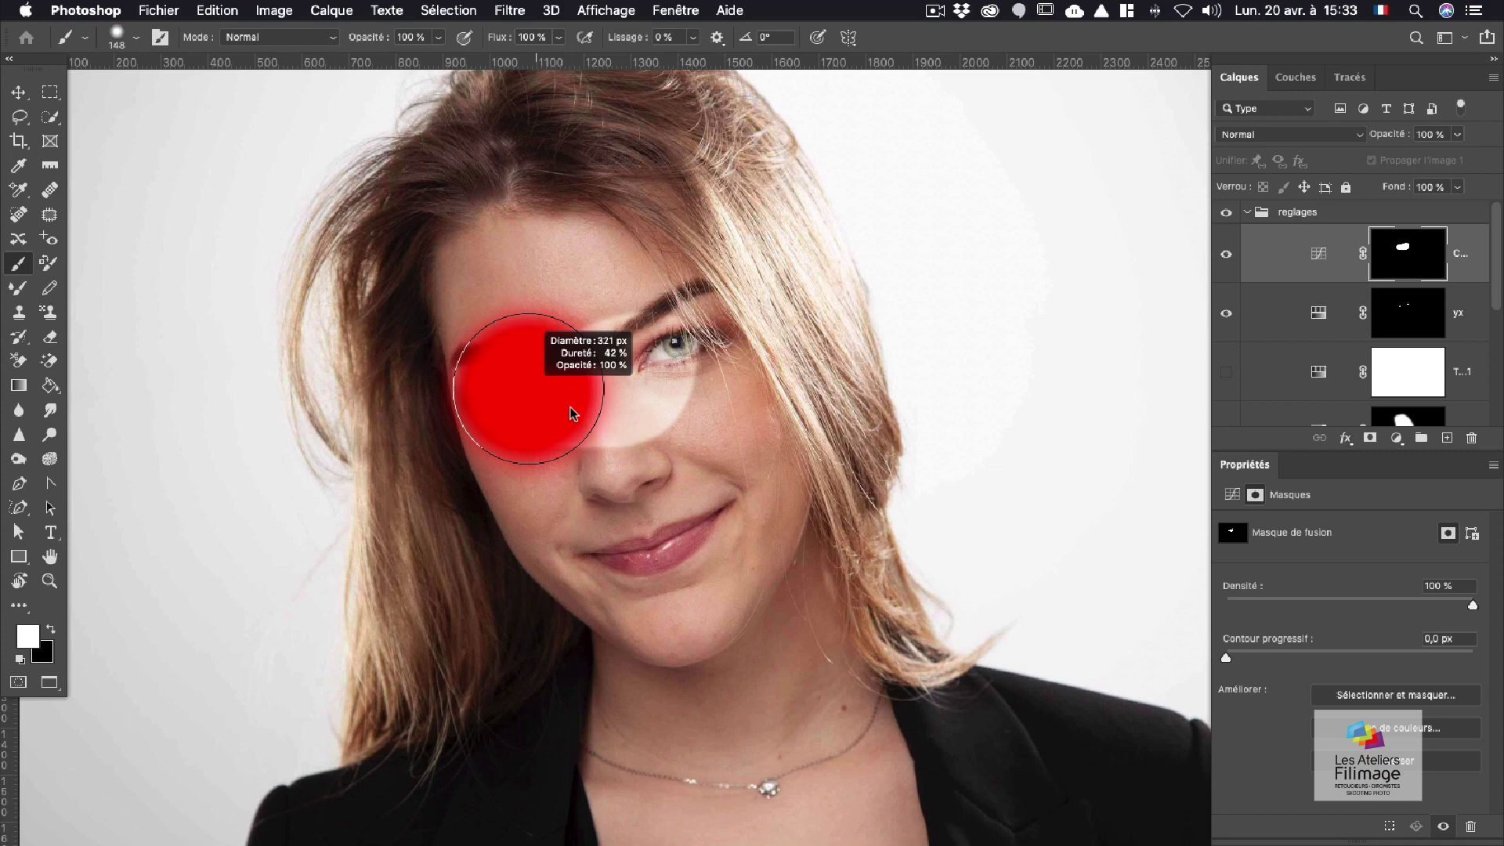
drag(572, 413, 573, 413)
scroll(573, 414, up, 3)
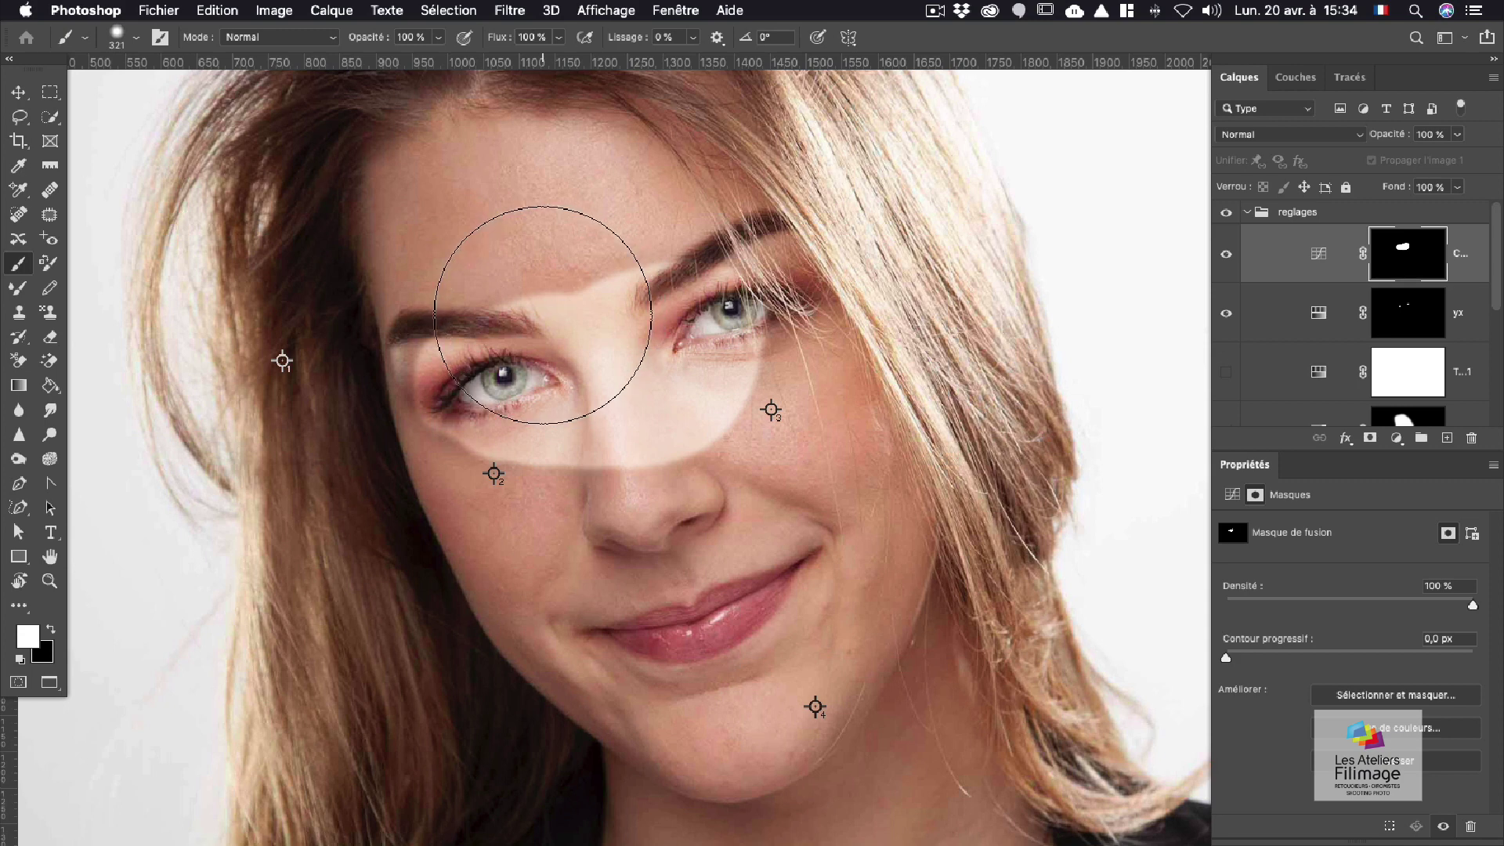
drag(531, 316, 460, 326)
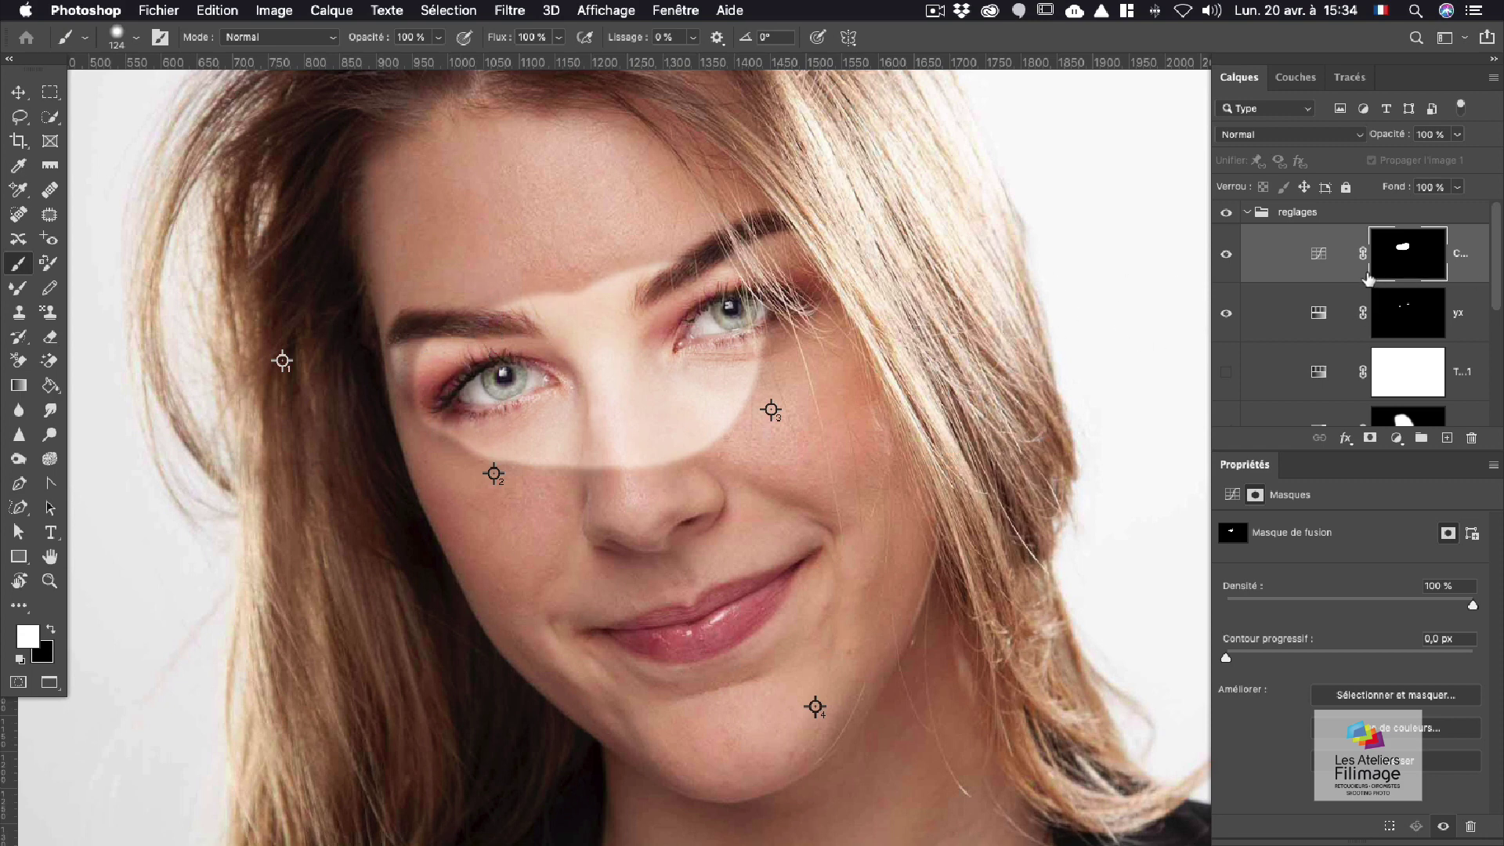
Step: Raise the Courbes layer's curve midpoint to soften the brightening, and reselect its mask with white as the foreground colour
click(1319, 258)
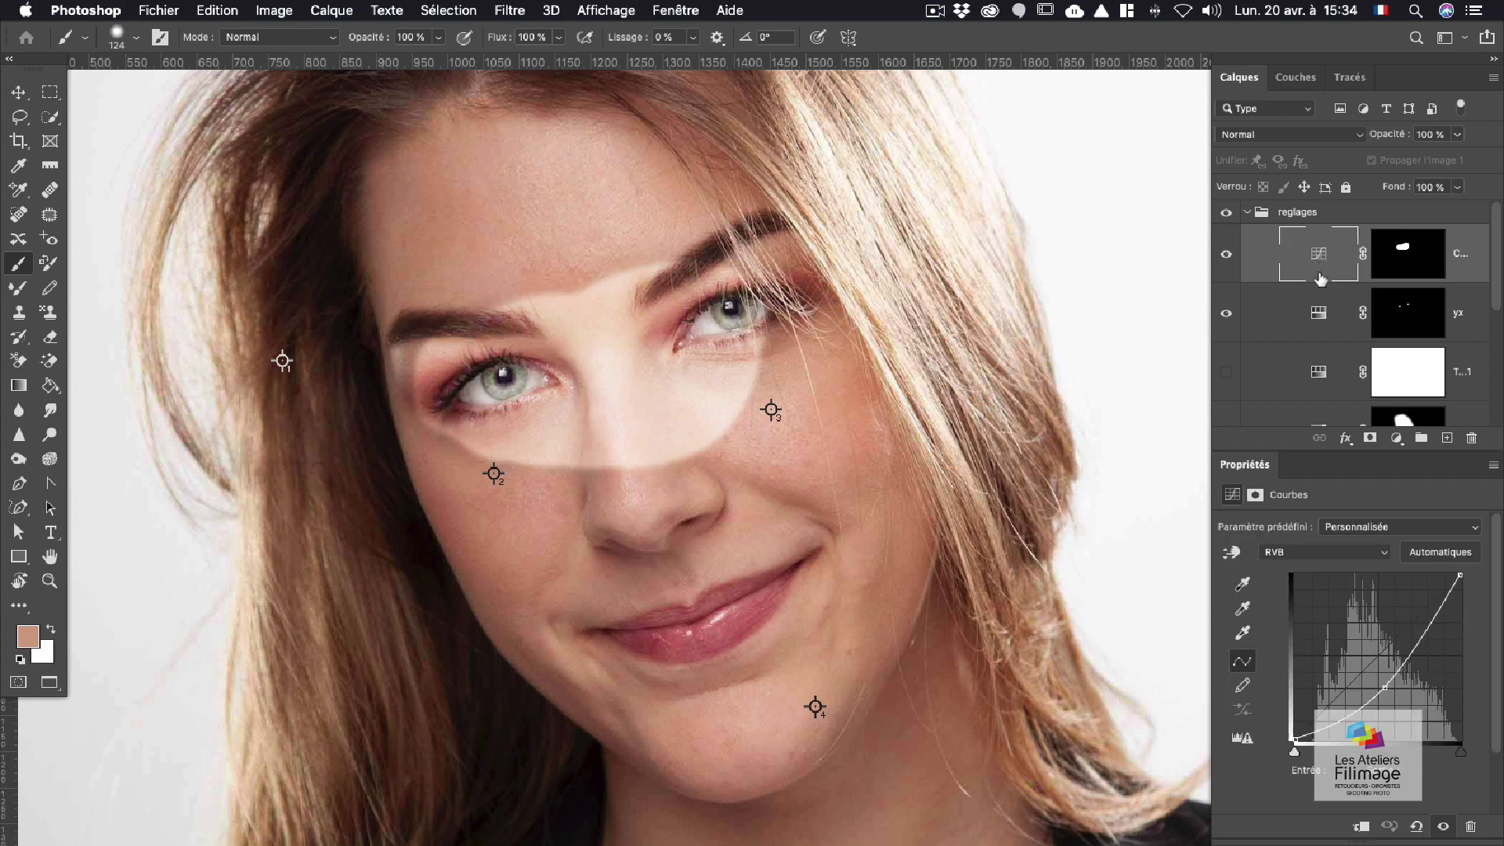
drag(1391, 687, 1382, 676)
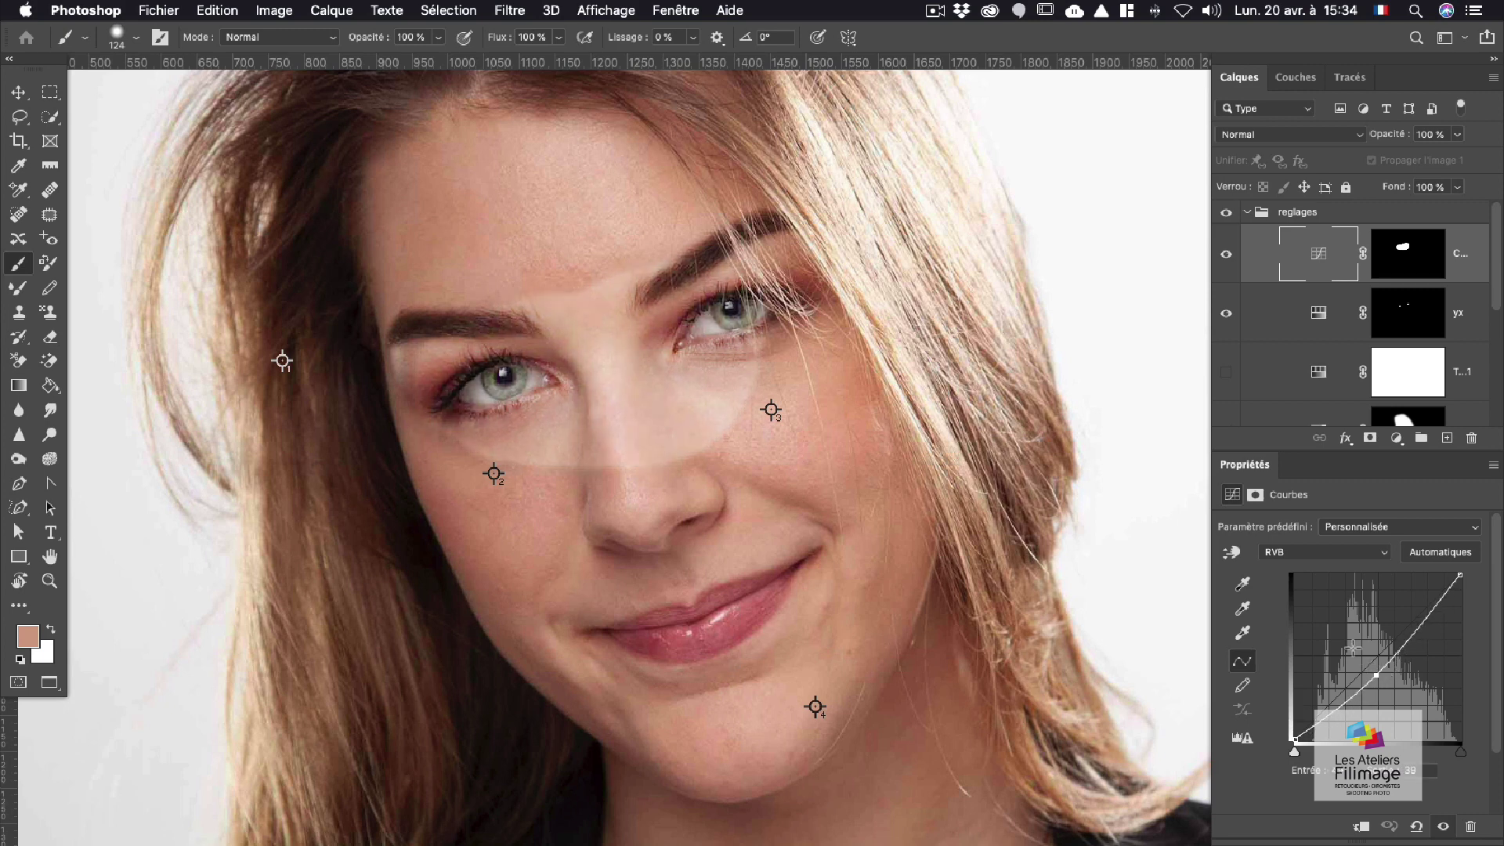
click(1405, 255)
key(d)
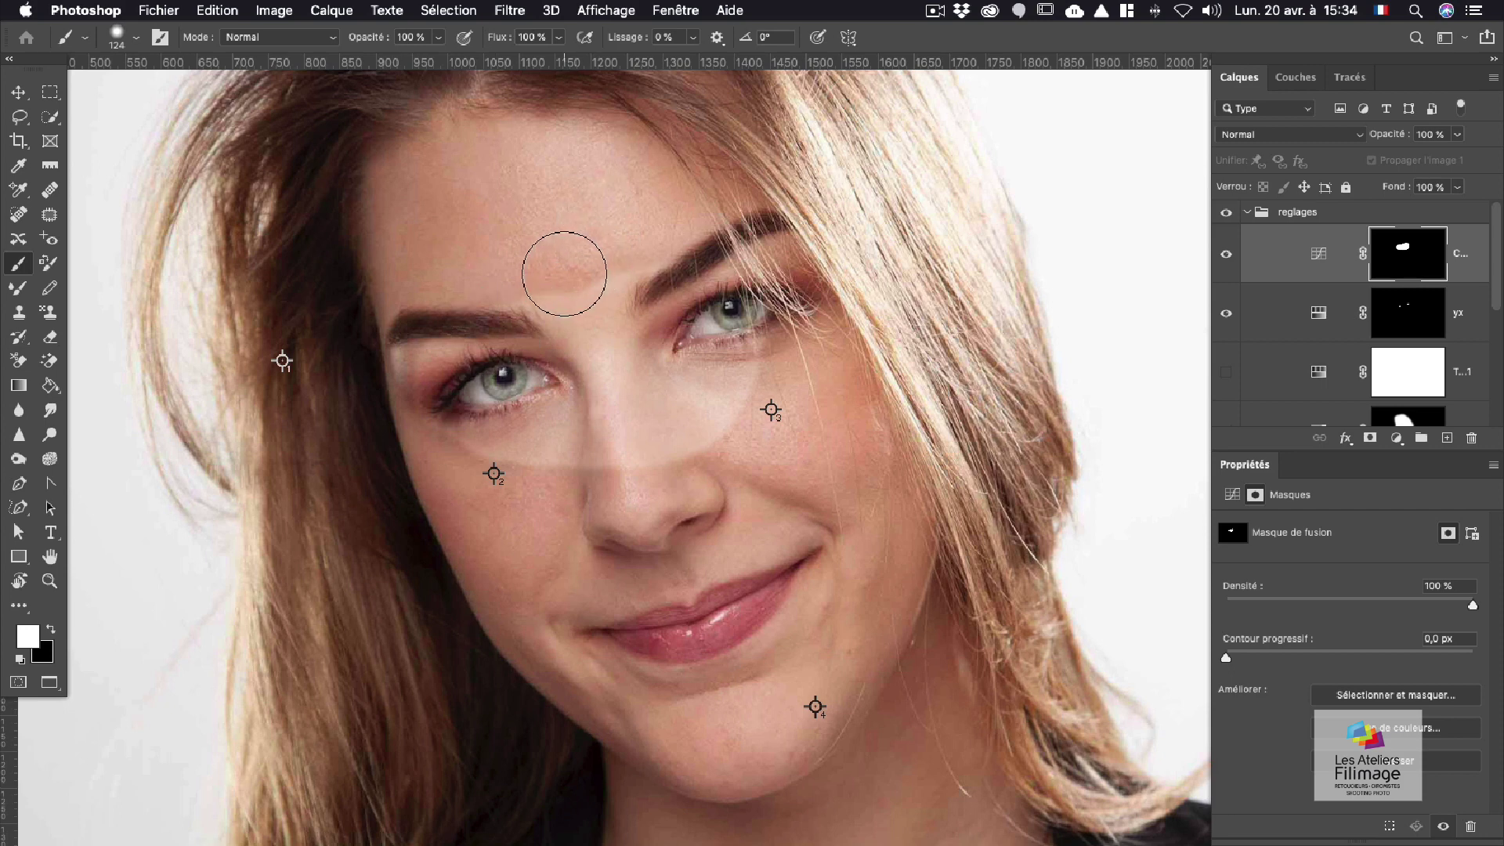
Step: Enlarge the brush to 185 px and open its size and hardness settings
mouse_move(511, 291)
mouse_down()
mouse_move(565, 296)
mouse_move(541, 299)
mouse_up()
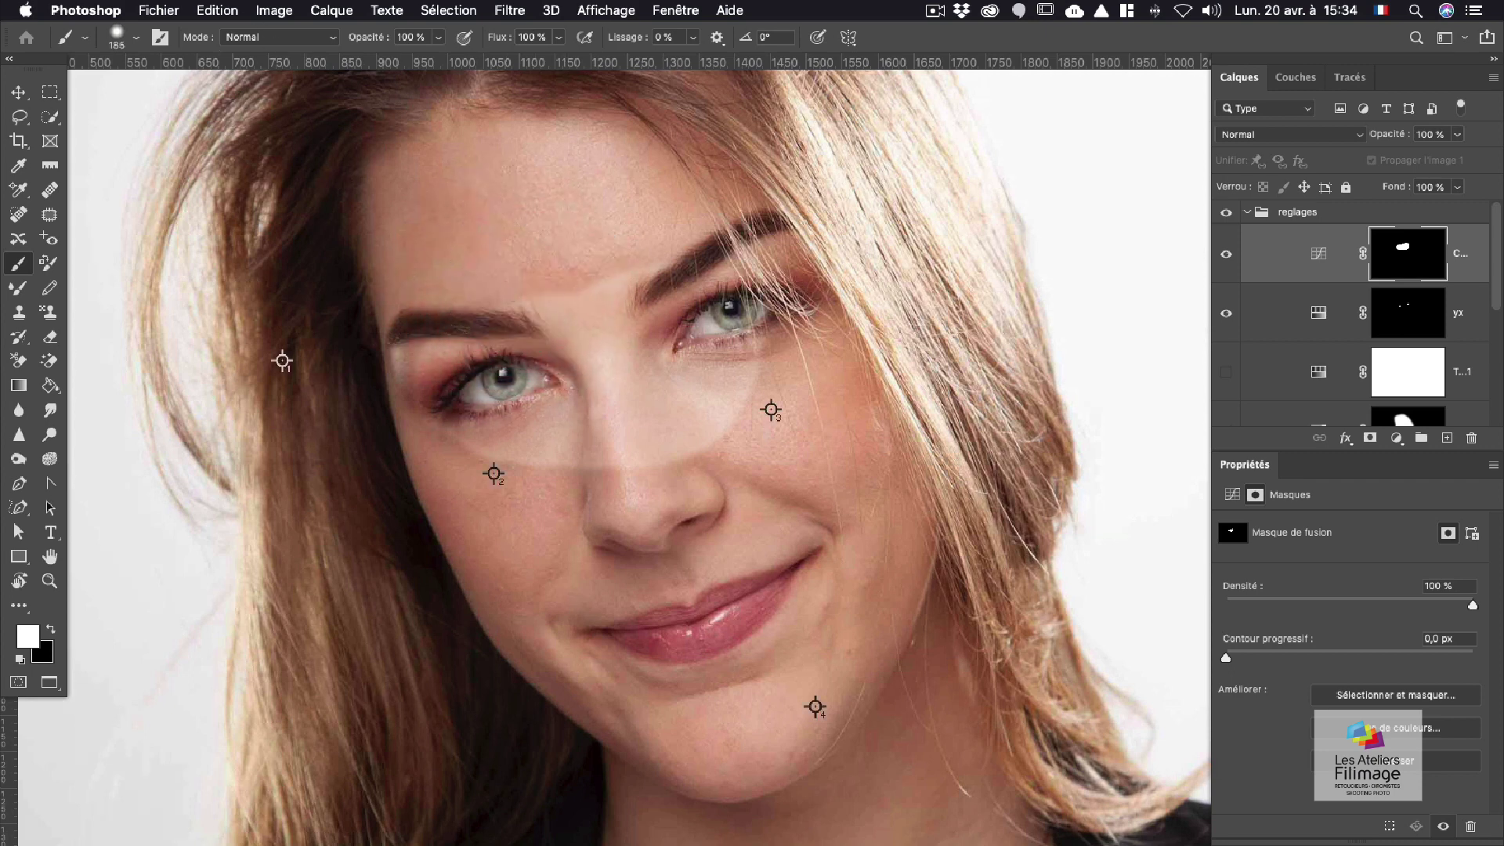
click(118, 39)
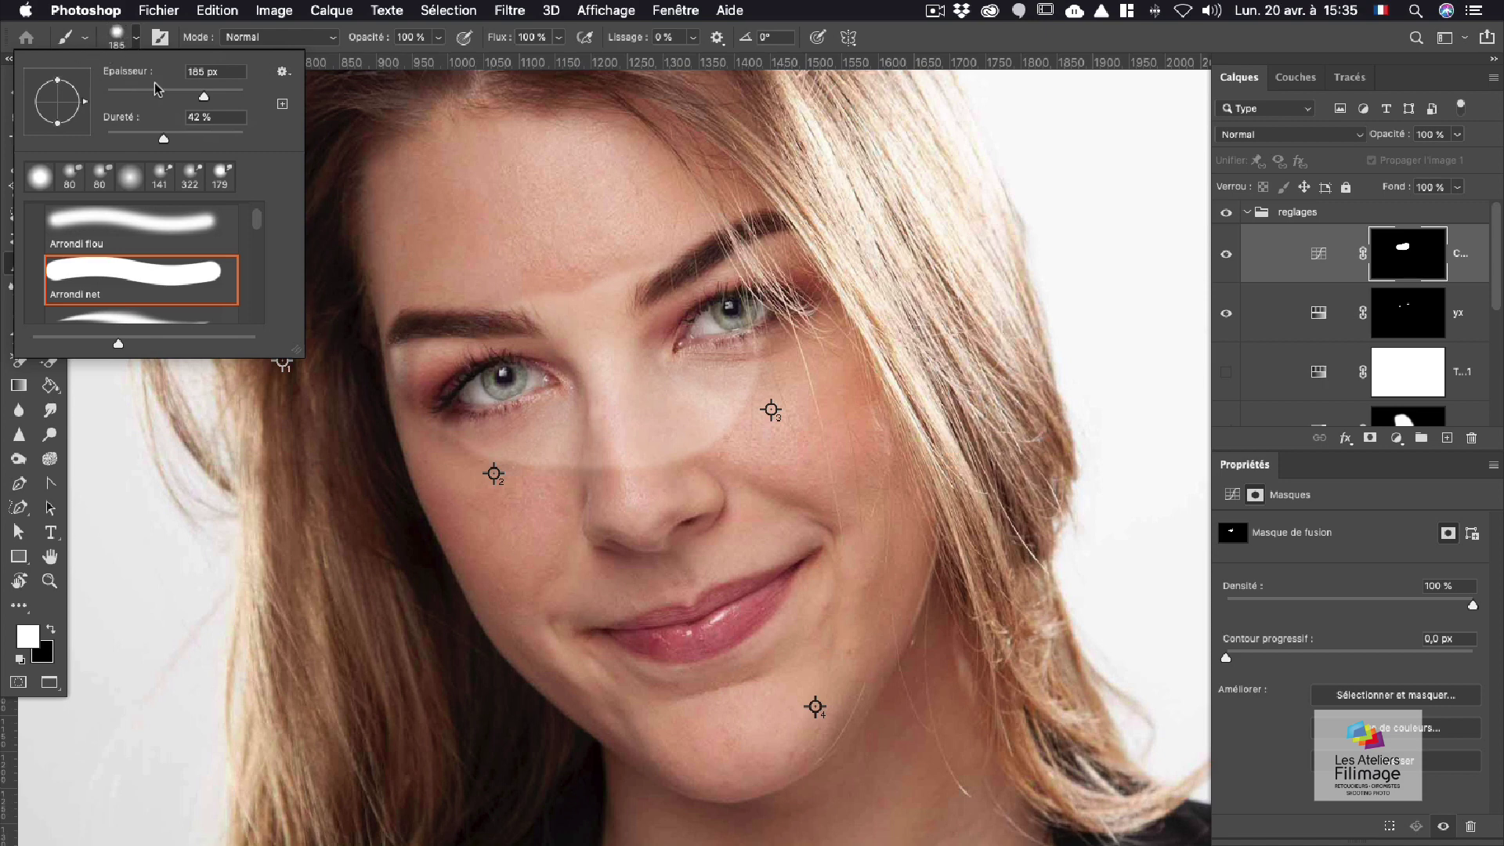
Step: Select the mask of the top Curves layer in the reglages group and set the default white and black painting colours
click(499, 222)
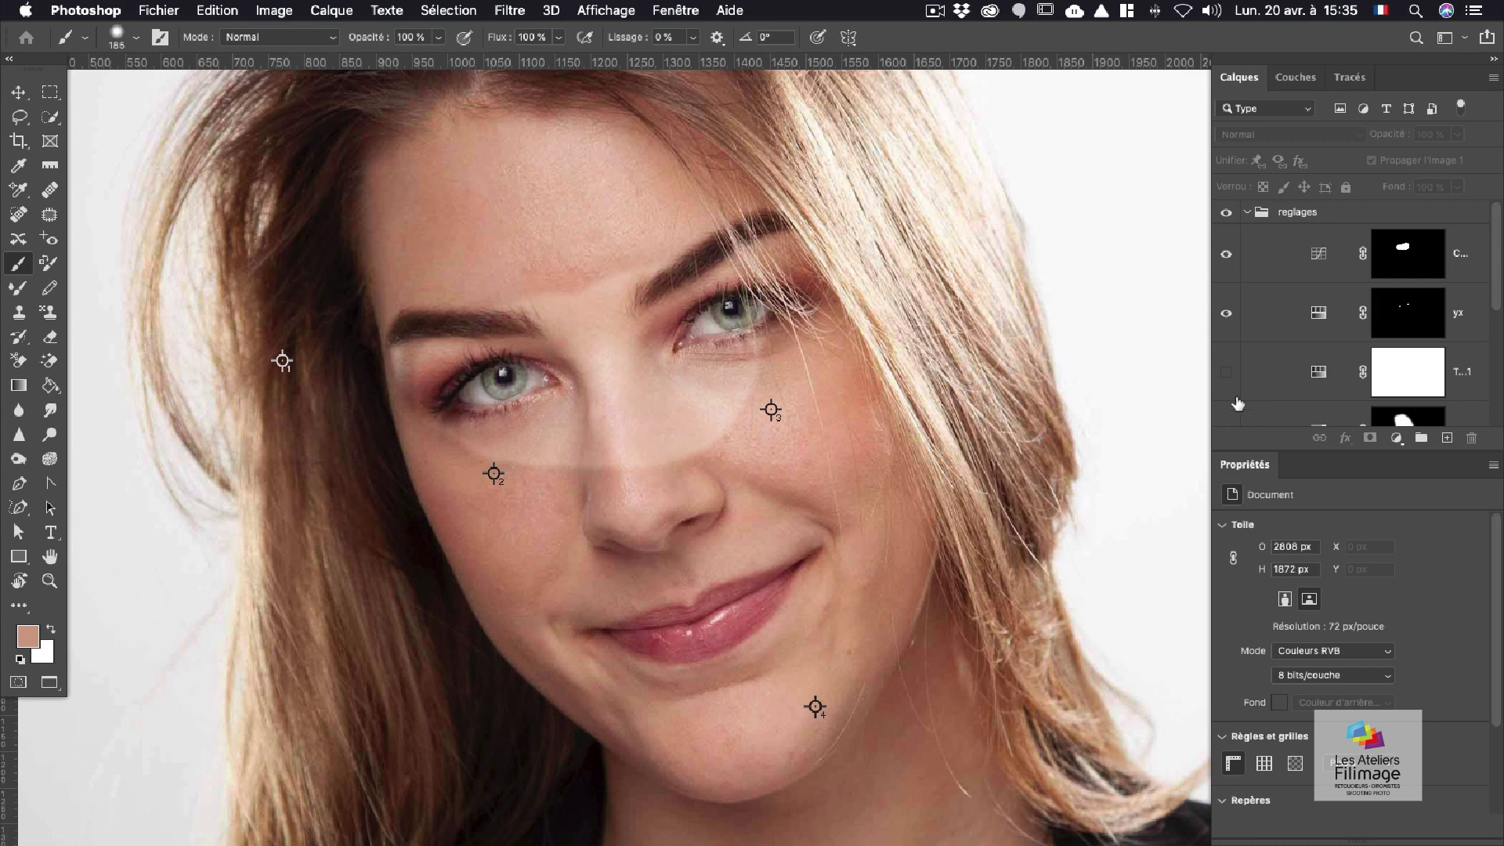
click(1399, 270)
key(d)
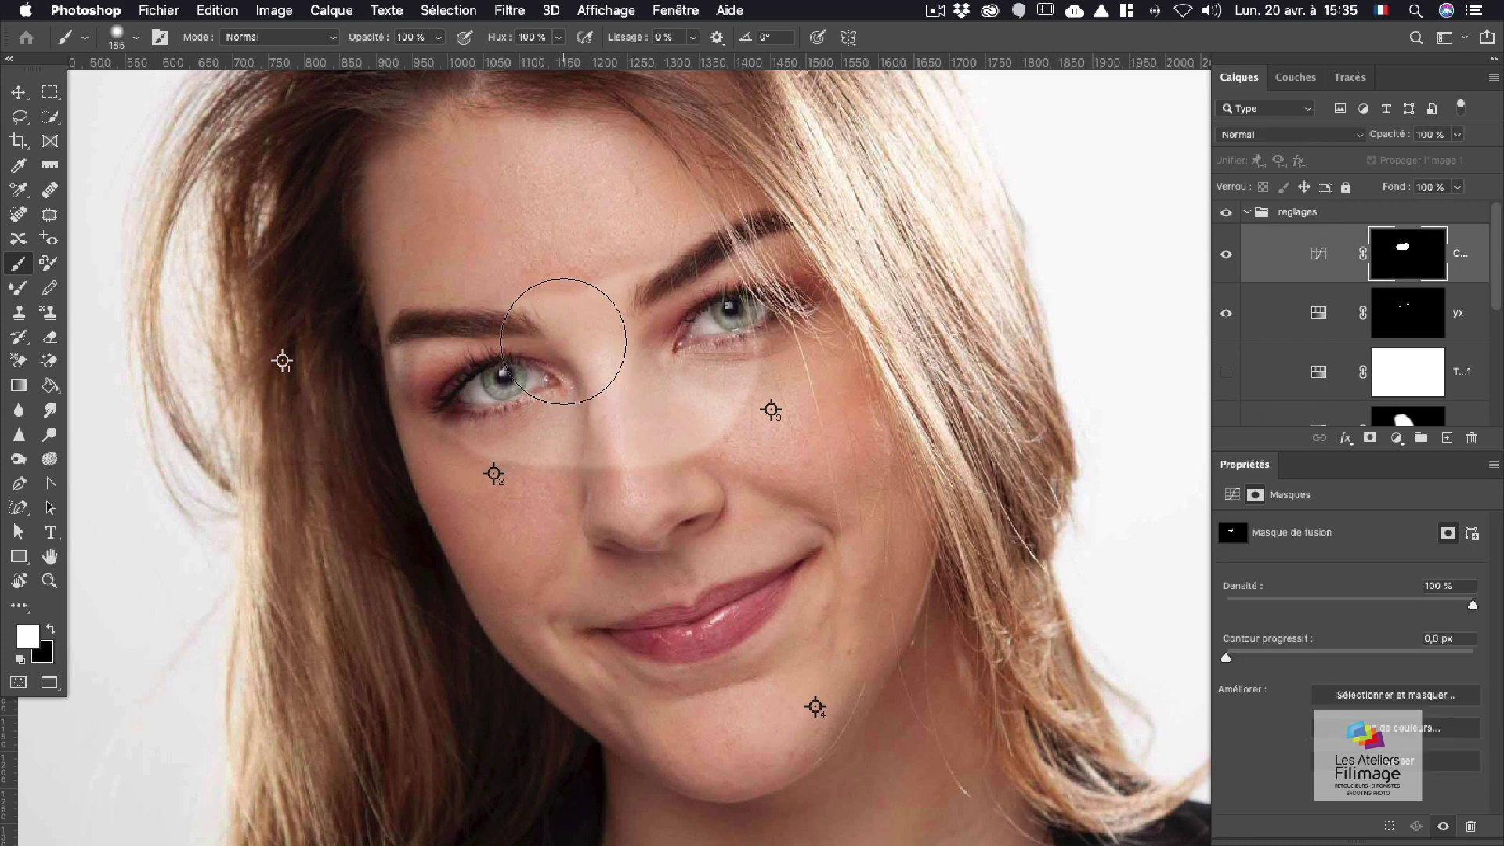
right_click(530, 296)
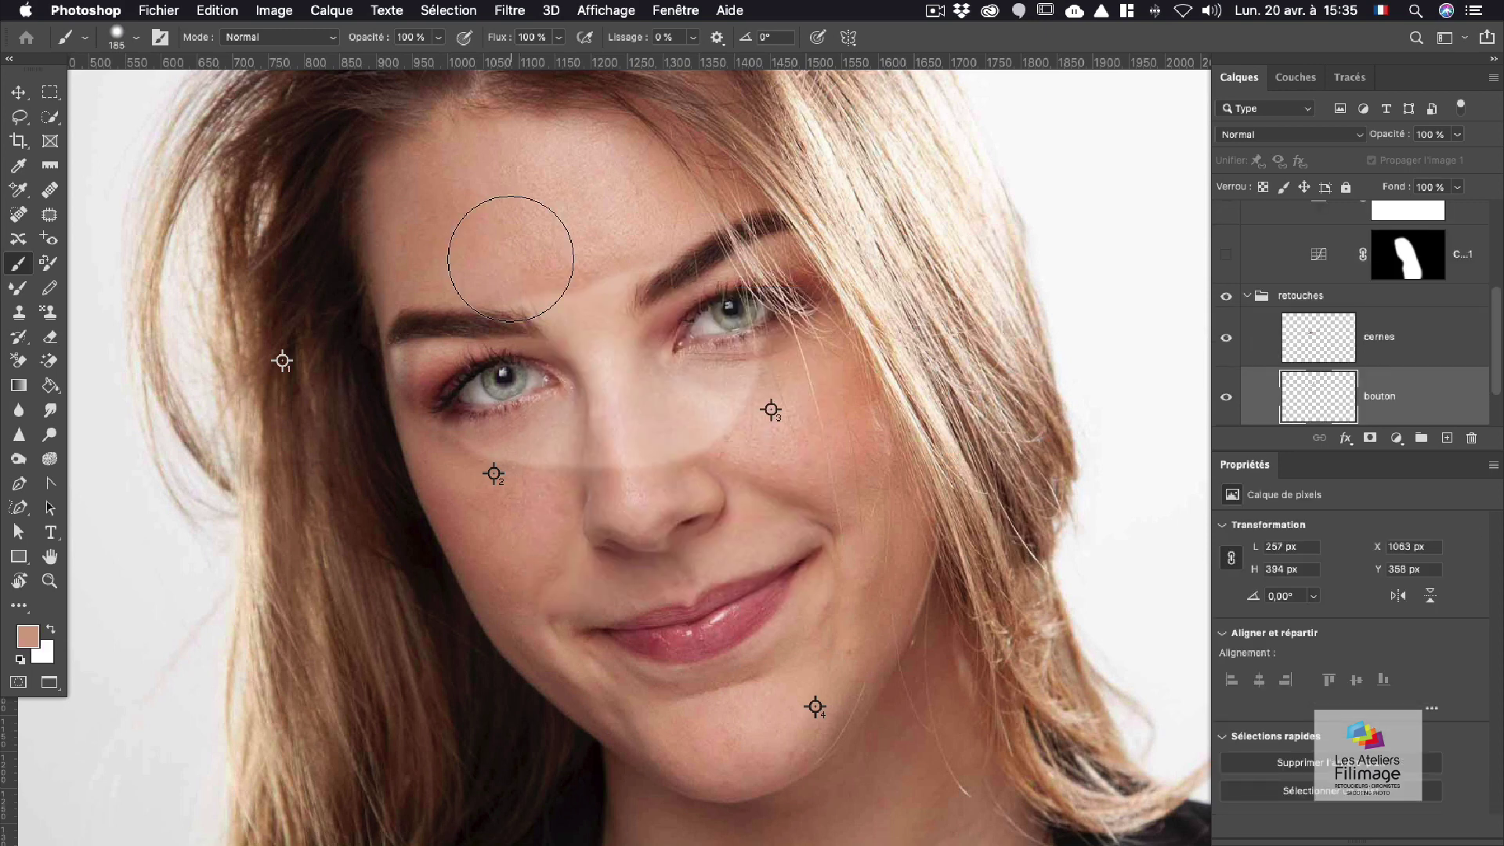
Step: Try painting a sampled skin tone across the forehead on the bouton layer, and undo the stroke
key(alt)
alt+click(512, 258)
mouse_move(511, 259)
mouse_down()
mouse_move(497, 252)
mouse_move(604, 235)
mouse_up()
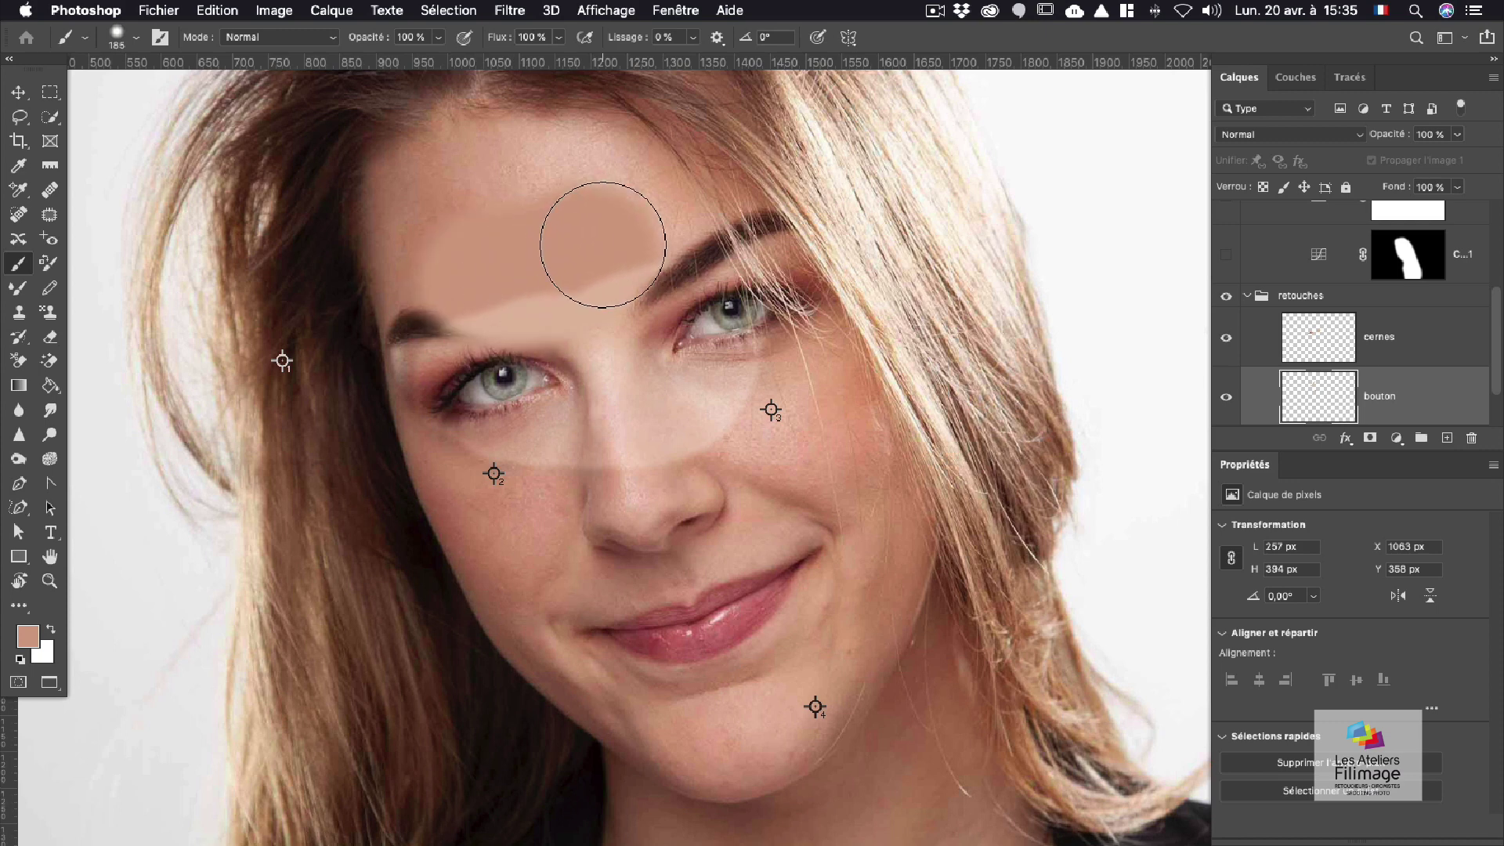
key(super+z)
Step: Paint white over the face on the top Curves layer's mask, and delete that Curves layer
scroll(1350, 316, up, 3)
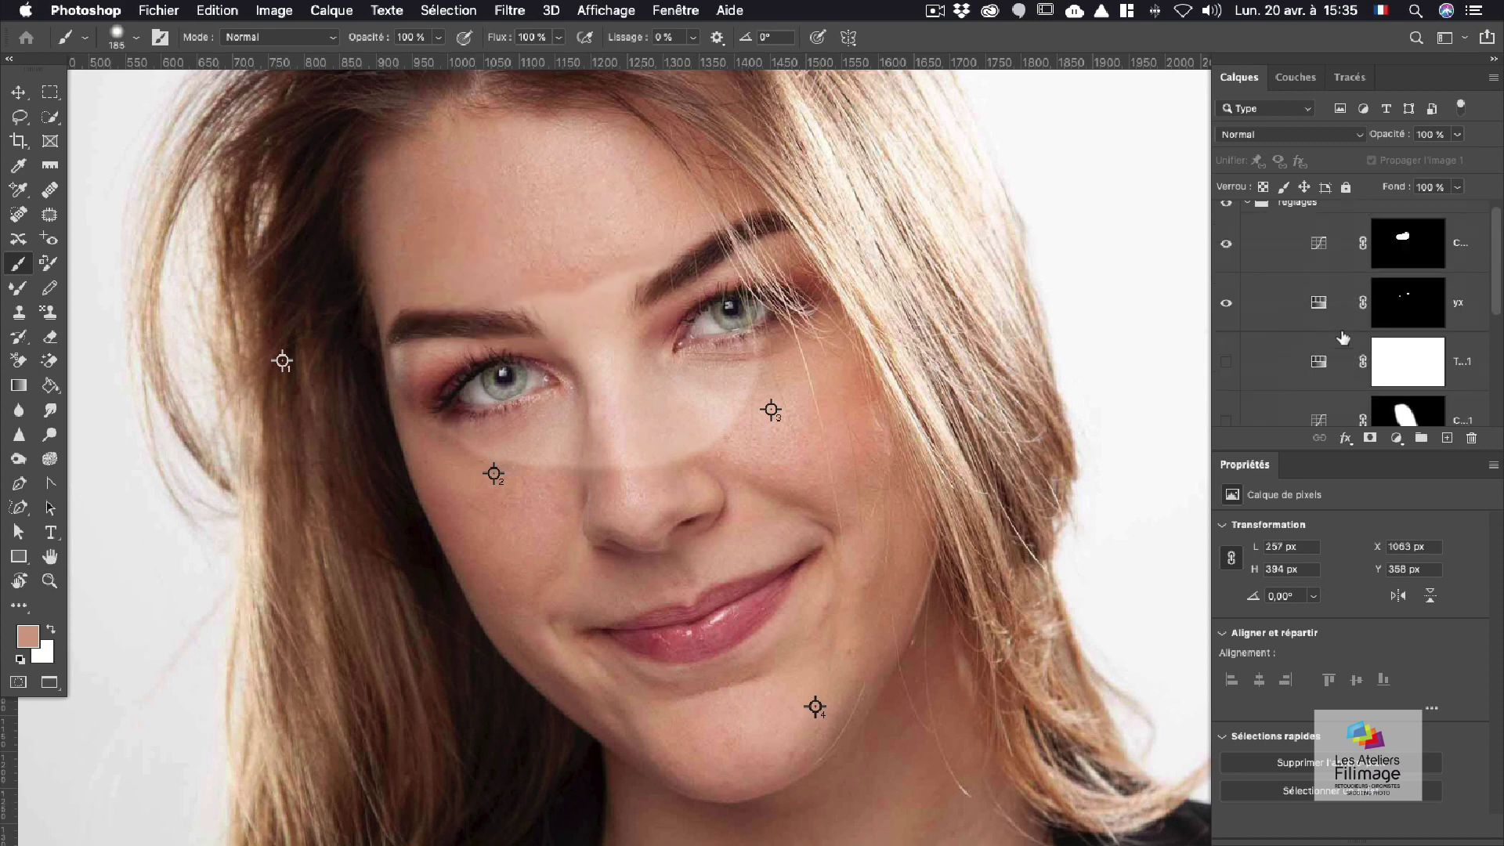
click(1407, 263)
mouse_move(607, 273)
mouse_down()
mouse_move(575, 191)
mouse_move(459, 223)
mouse_move(492, 301)
mouse_move(474, 217)
mouse_move(440, 224)
mouse_move(533, 175)
mouse_move(654, 240)
mouse_move(655, 264)
mouse_move(587, 321)
mouse_move(580, 443)
mouse_move(508, 439)
mouse_move(486, 408)
mouse_move(495, 494)
mouse_move(575, 588)
mouse_move(604, 573)
mouse_move(713, 473)
mouse_move(735, 341)
mouse_move(800, 403)
mouse_move(832, 714)
mouse_move(622, 671)
mouse_move(716, 578)
mouse_move(728, 511)
mouse_move(669, 463)
mouse_up()
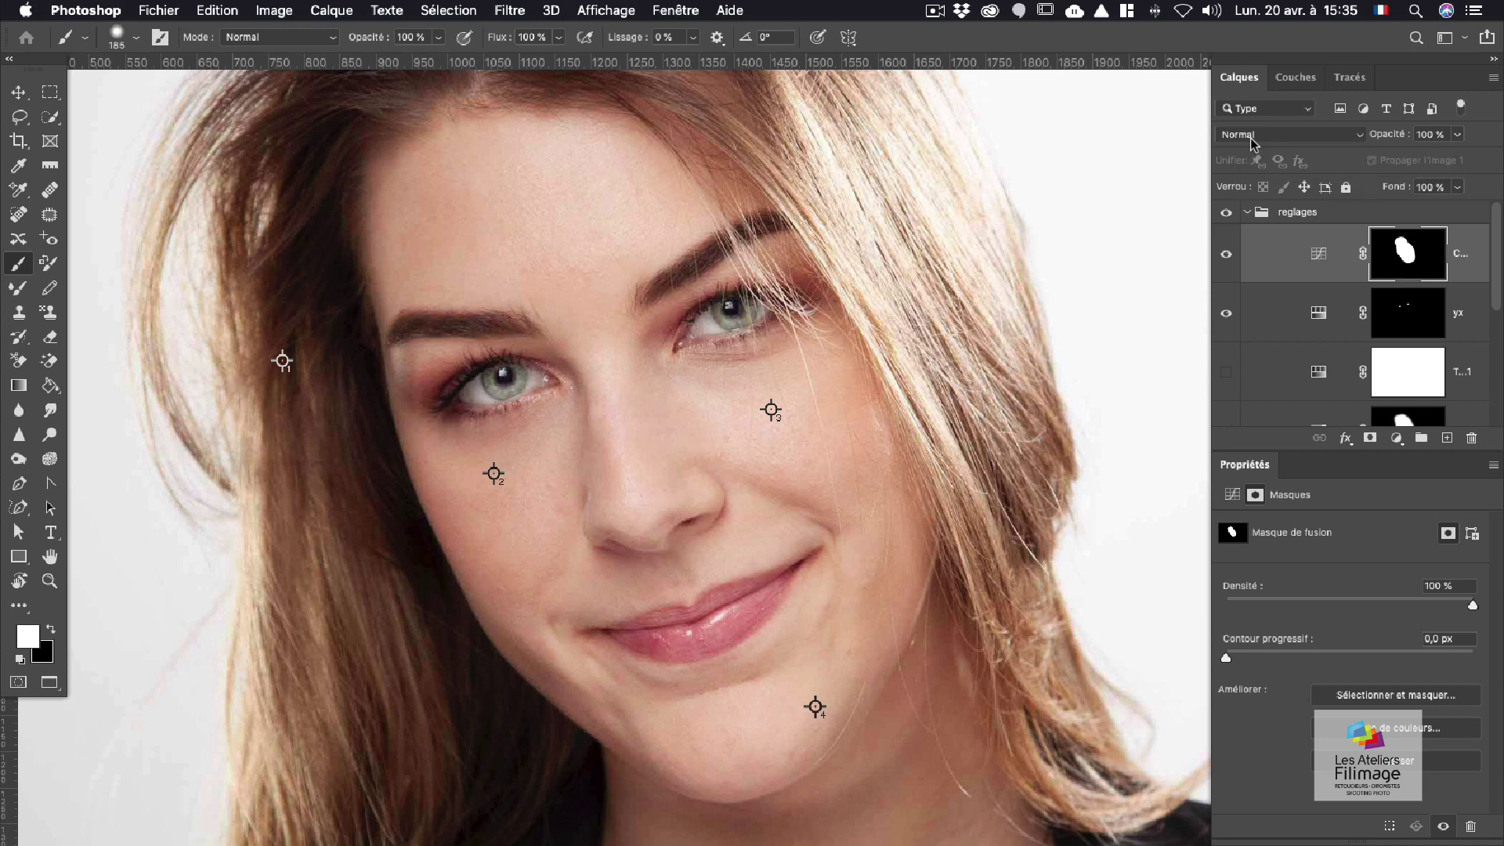
key(BackSpace)
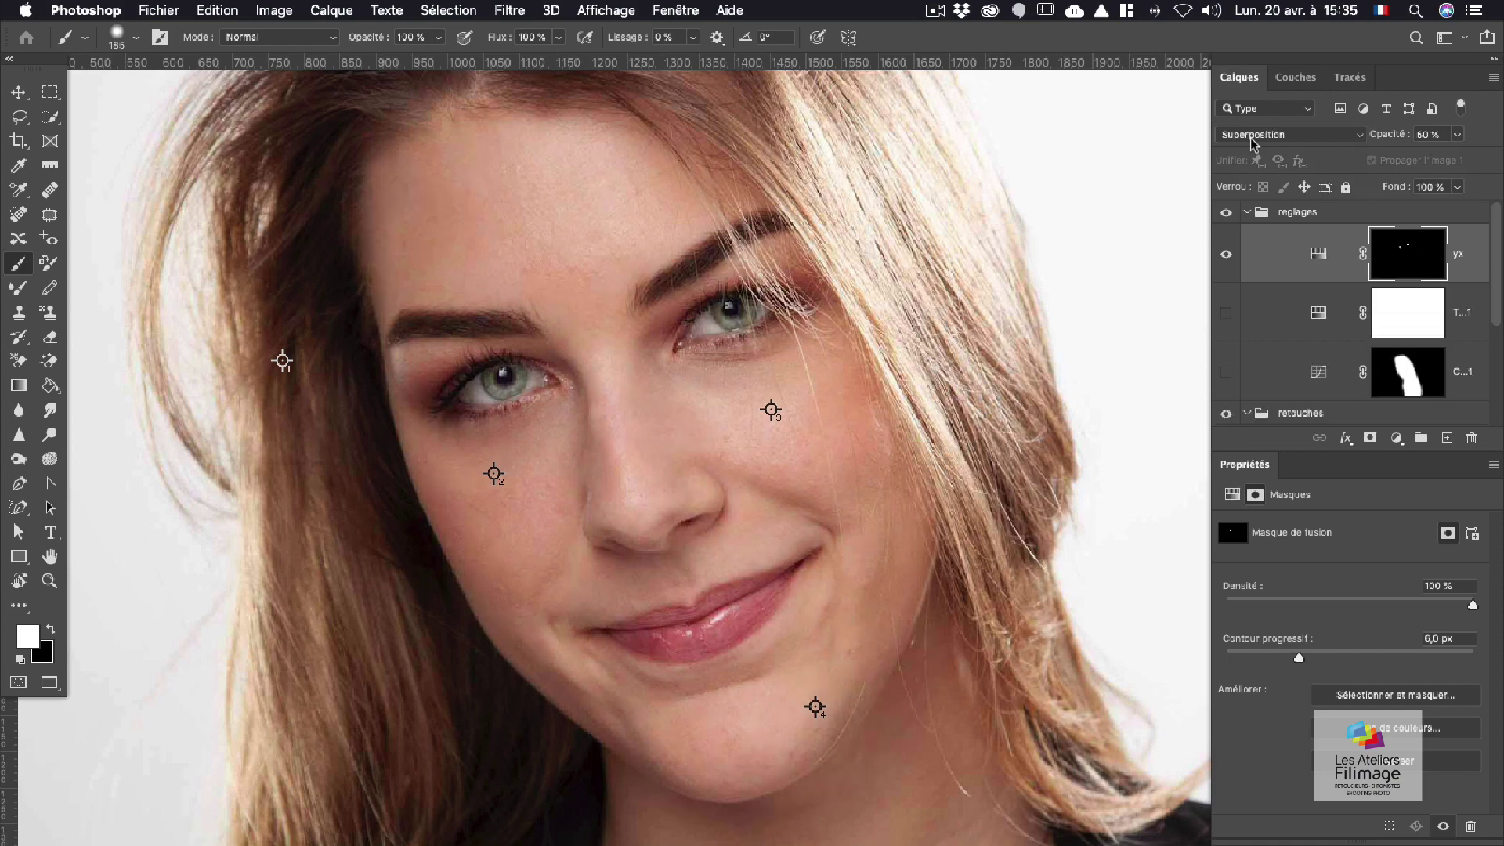
click(1397, 438)
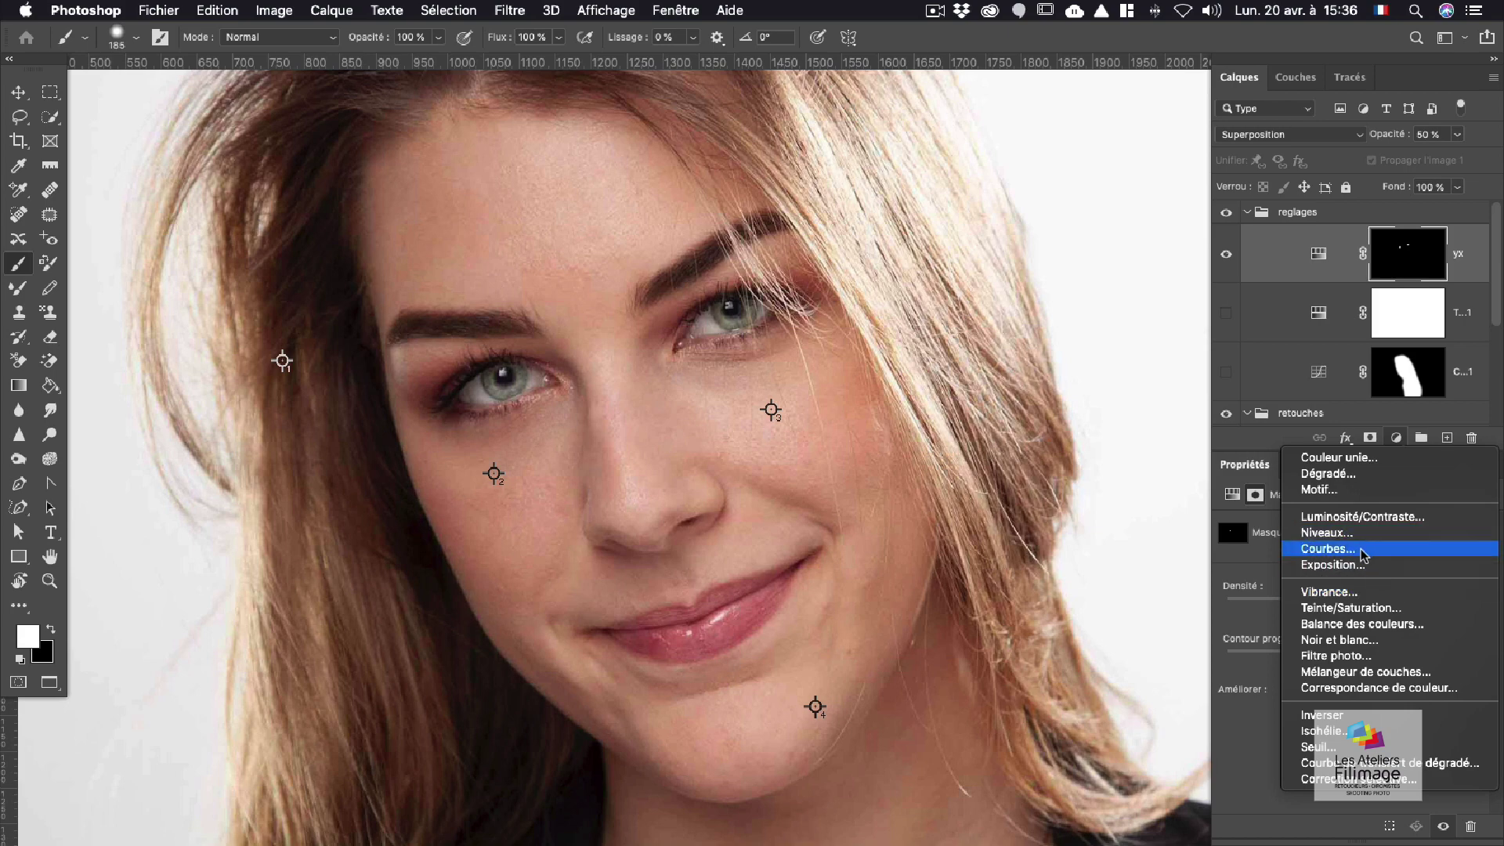
click(1329, 549)
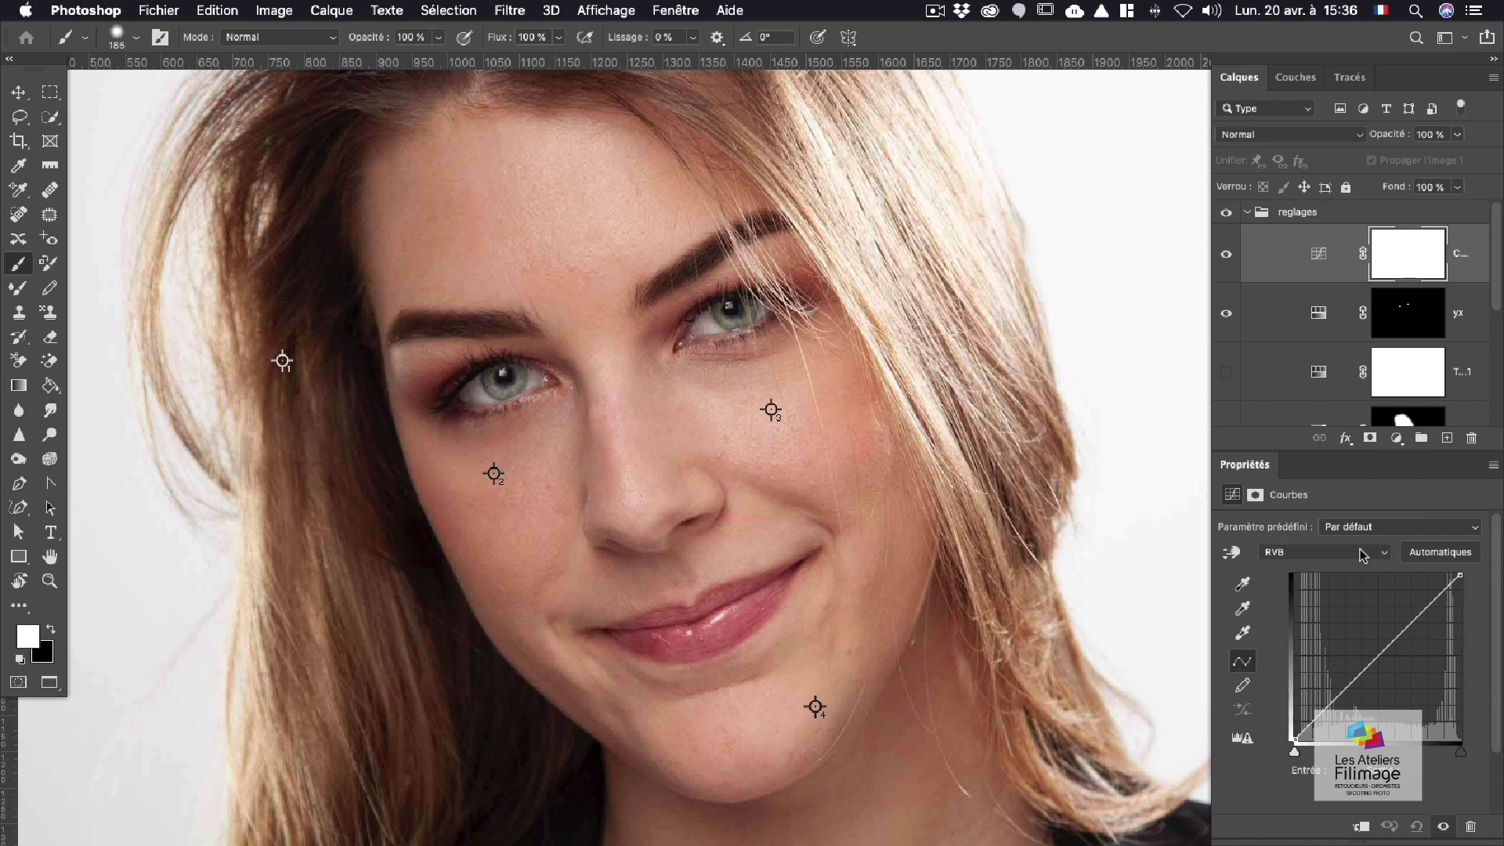
key(super+z)
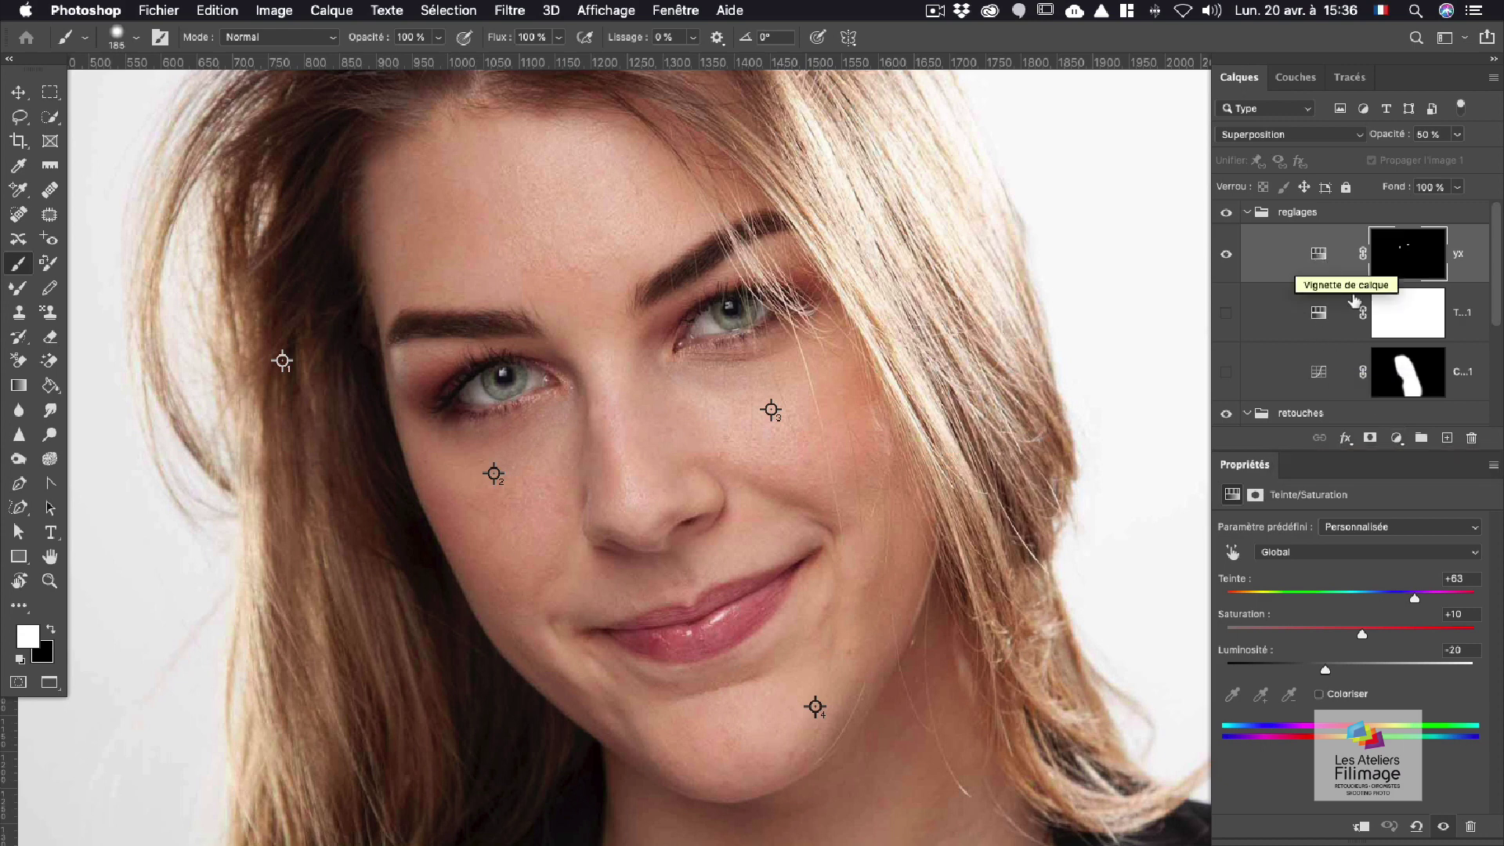
Step: Add a Curves adjustment layer above the yx layer and set its blend mode to Lumière tamisée
click(1395, 436)
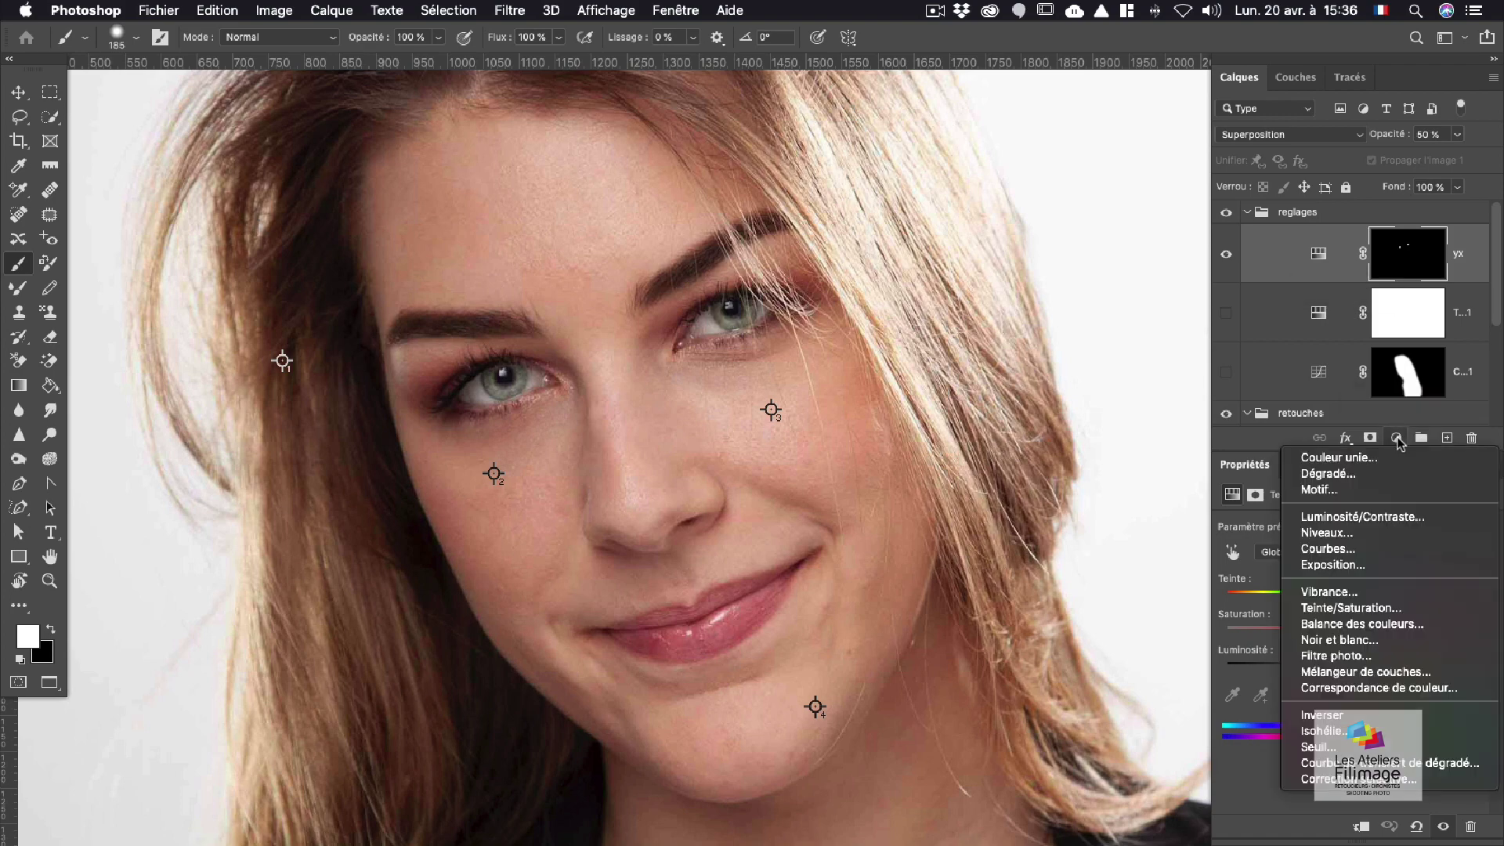
click(1398, 549)
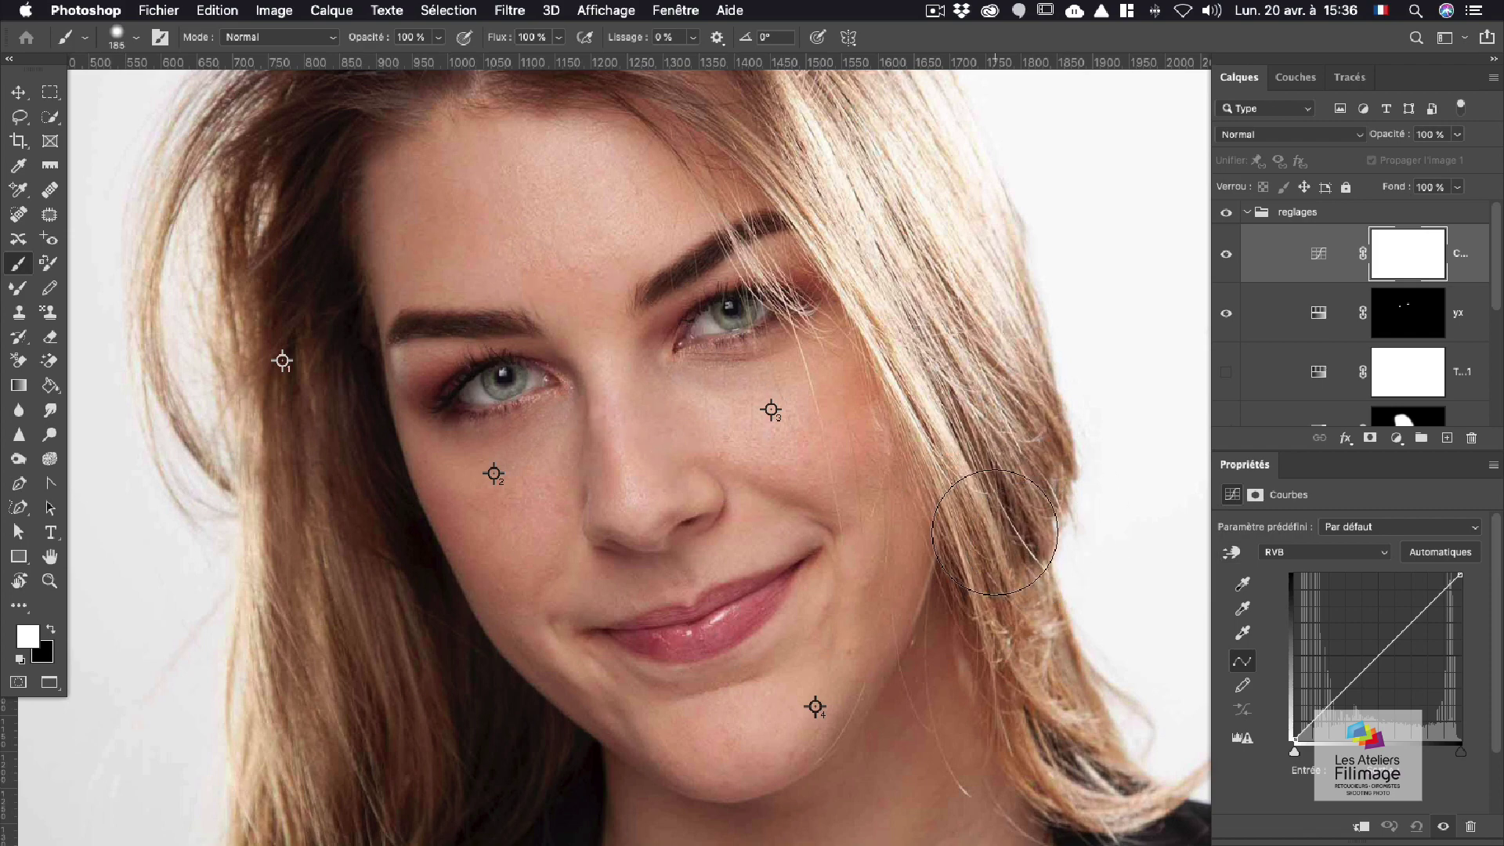
click(1254, 134)
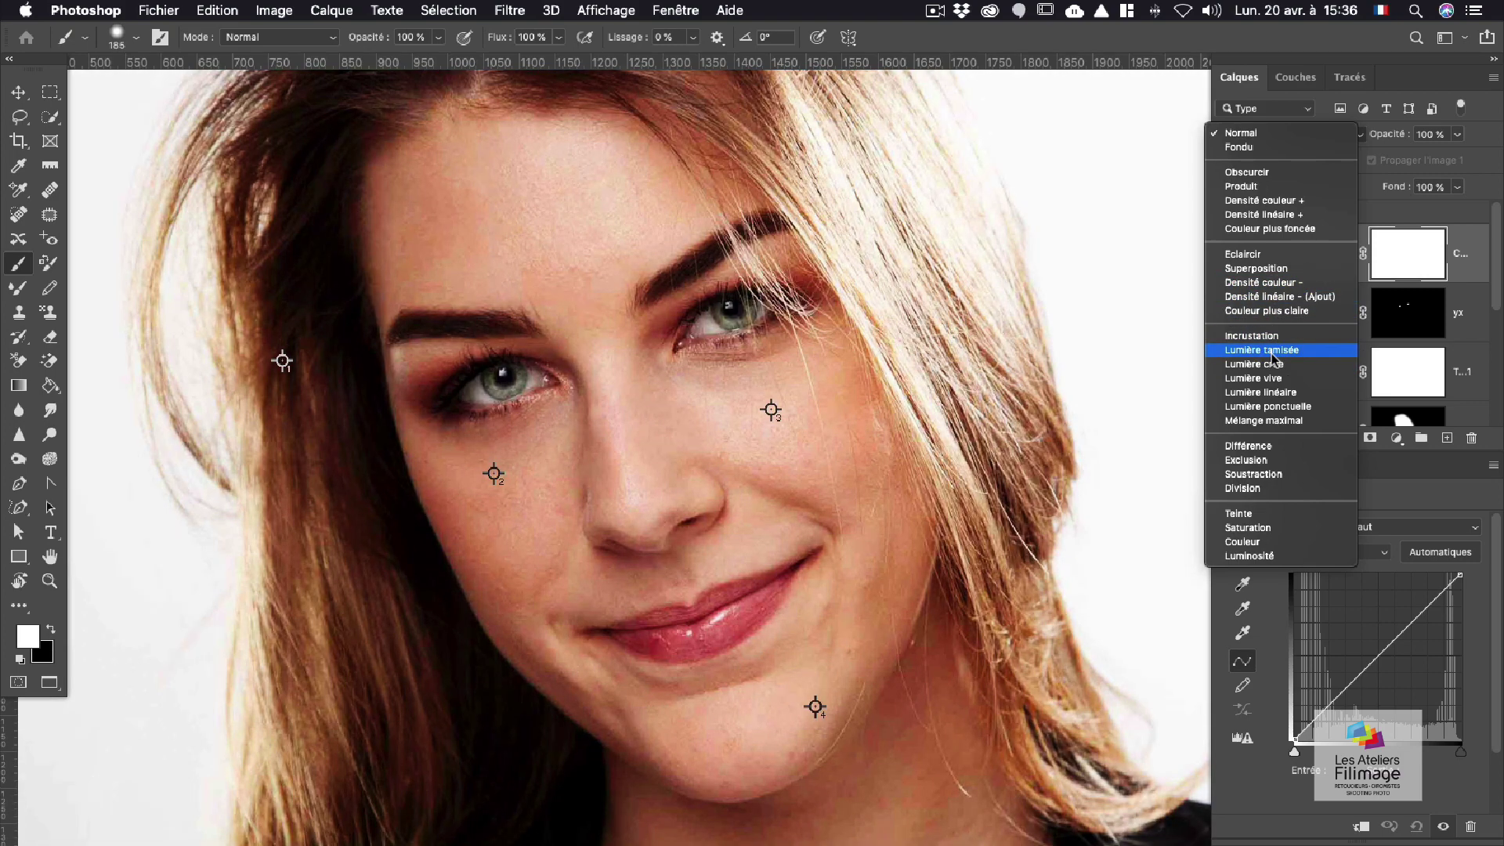
click(1271, 354)
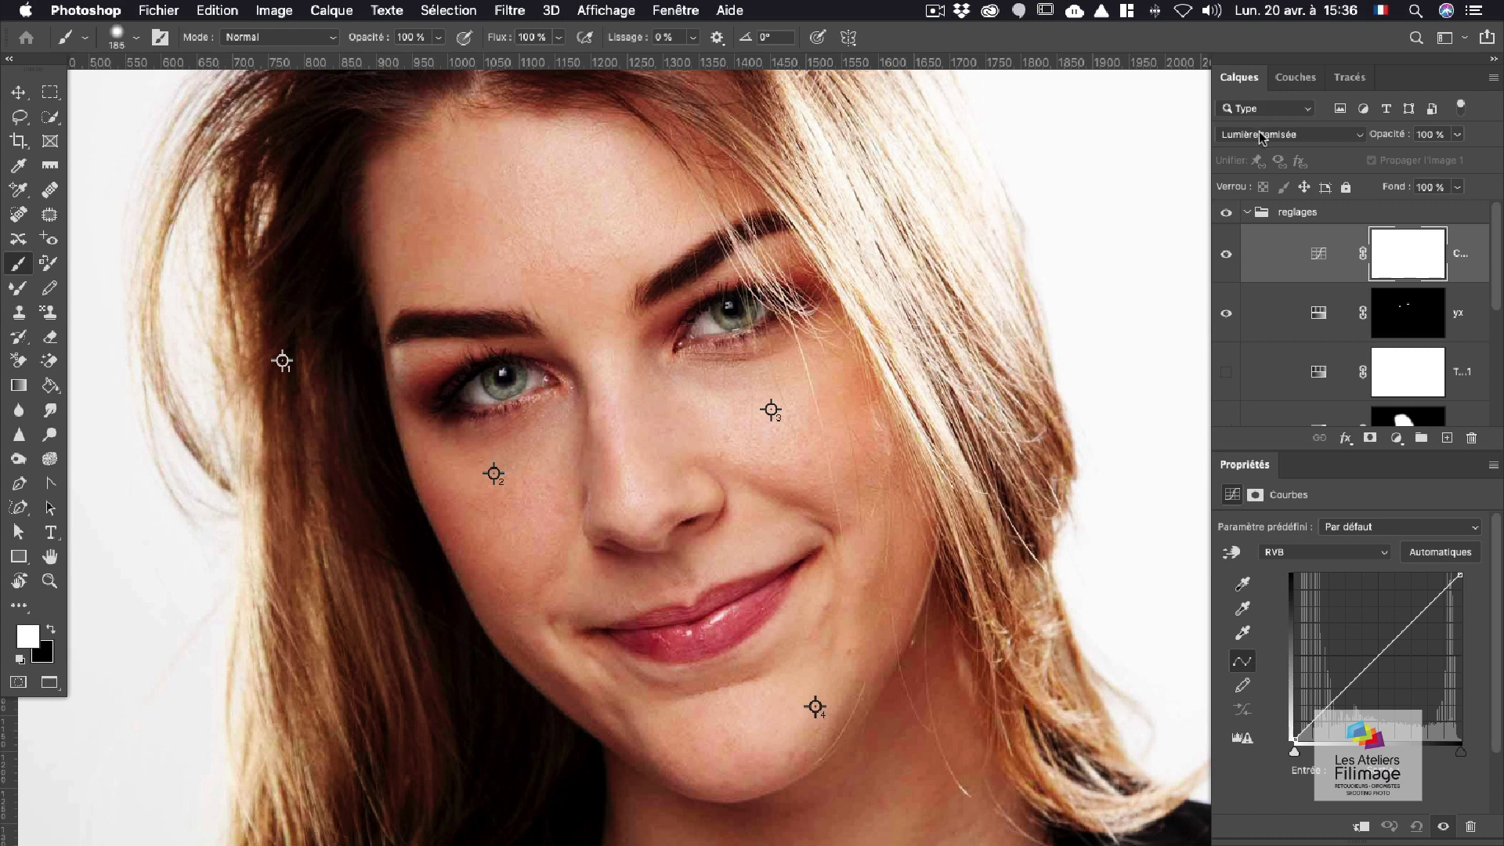
Step: Try lowering the midtones of the new layer's RVB curve with one point, and remove that point
click(1320, 254)
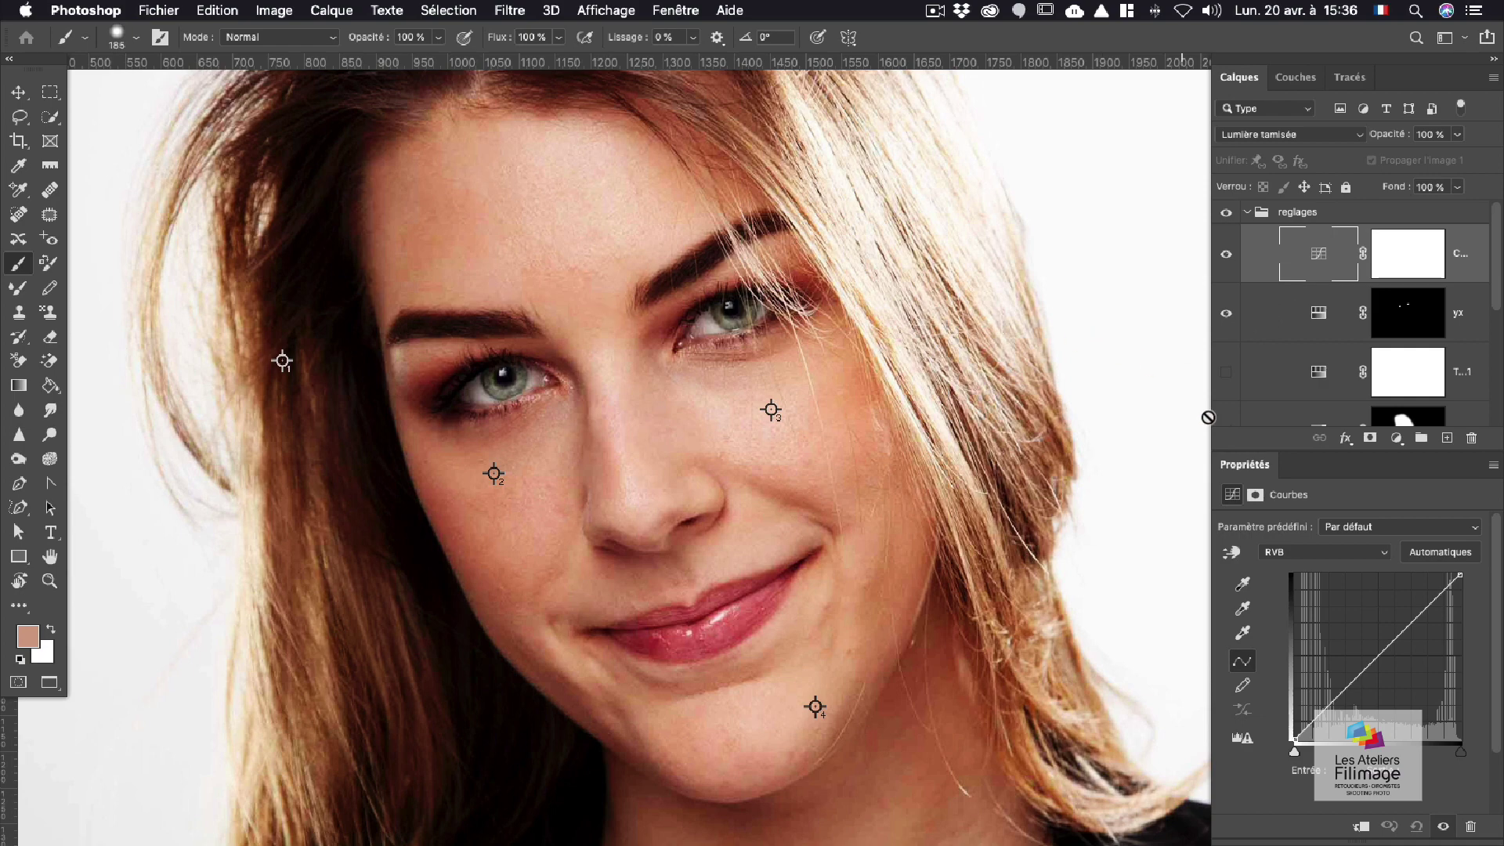
drag(1379, 661, 1383, 693)
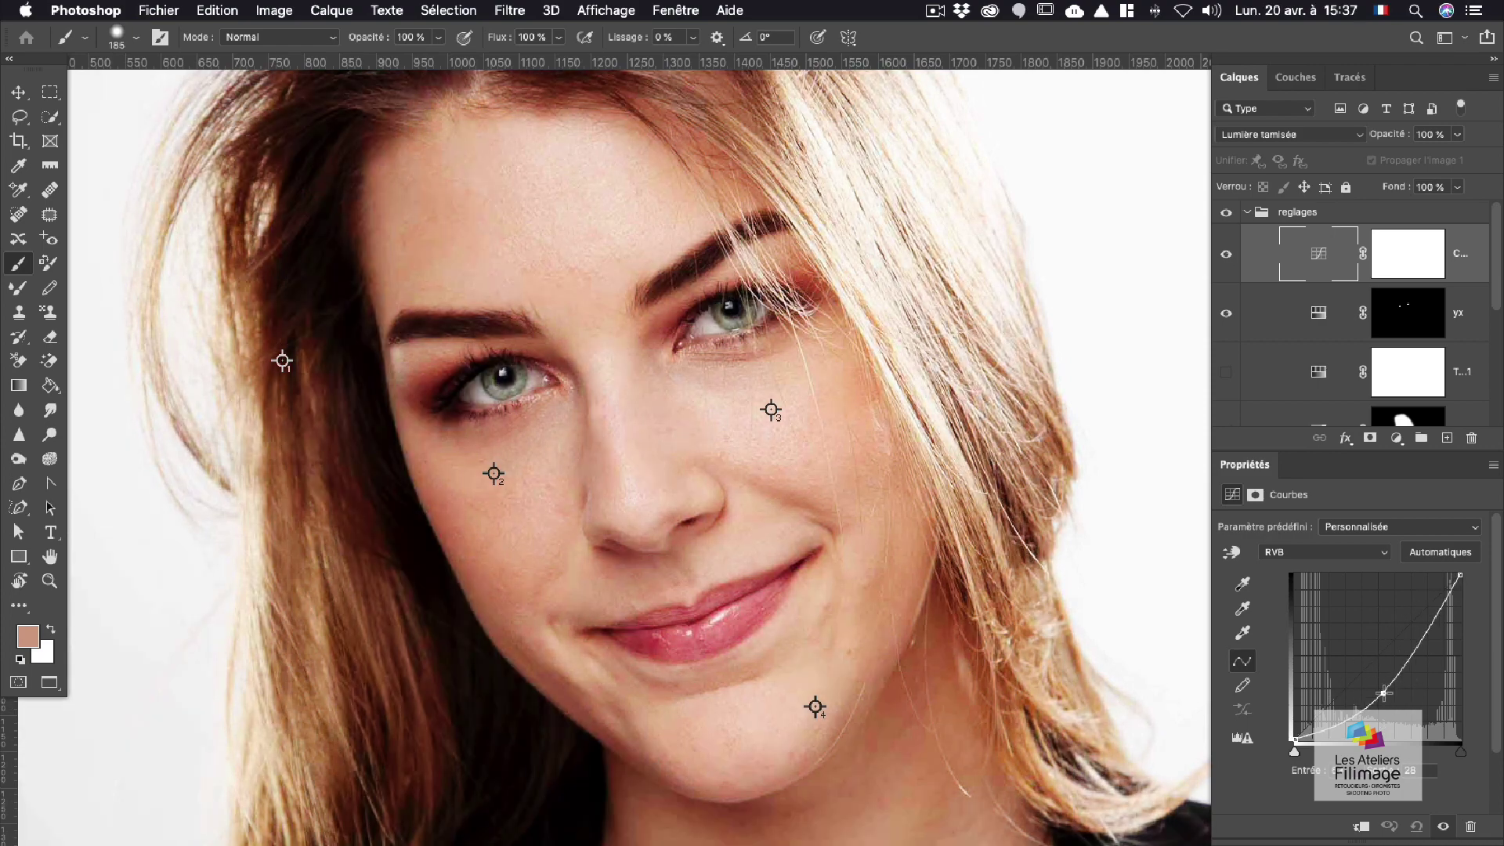
key(Delete)
Step: Change the Curves layer's blend mode to Superposition and raise the highlights of its RVB curve above an anchored midtone point
click(1258, 130)
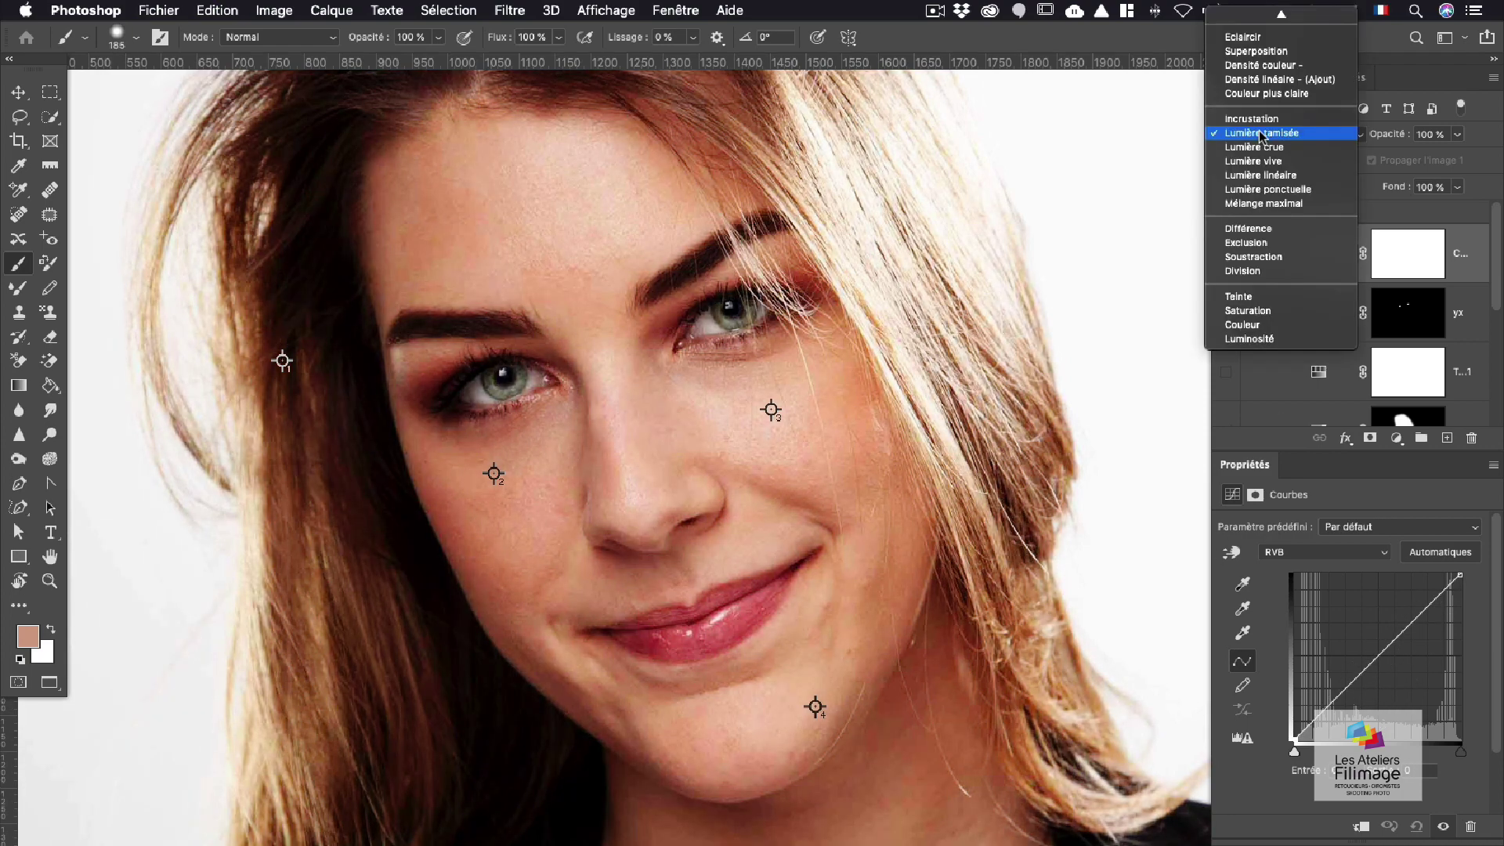
scroll(1261, 134, up, 3)
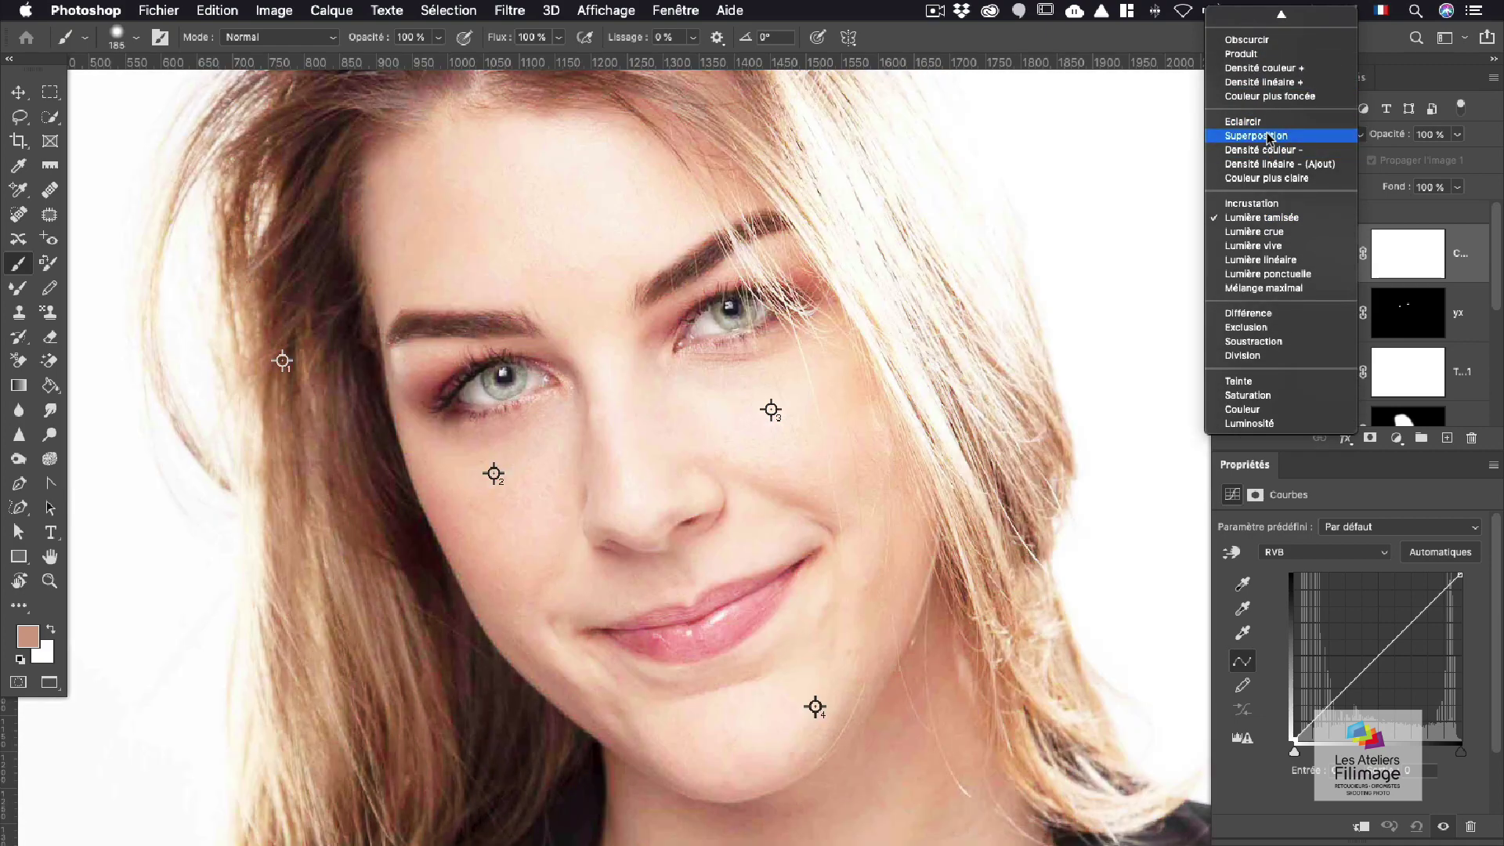
click(1269, 136)
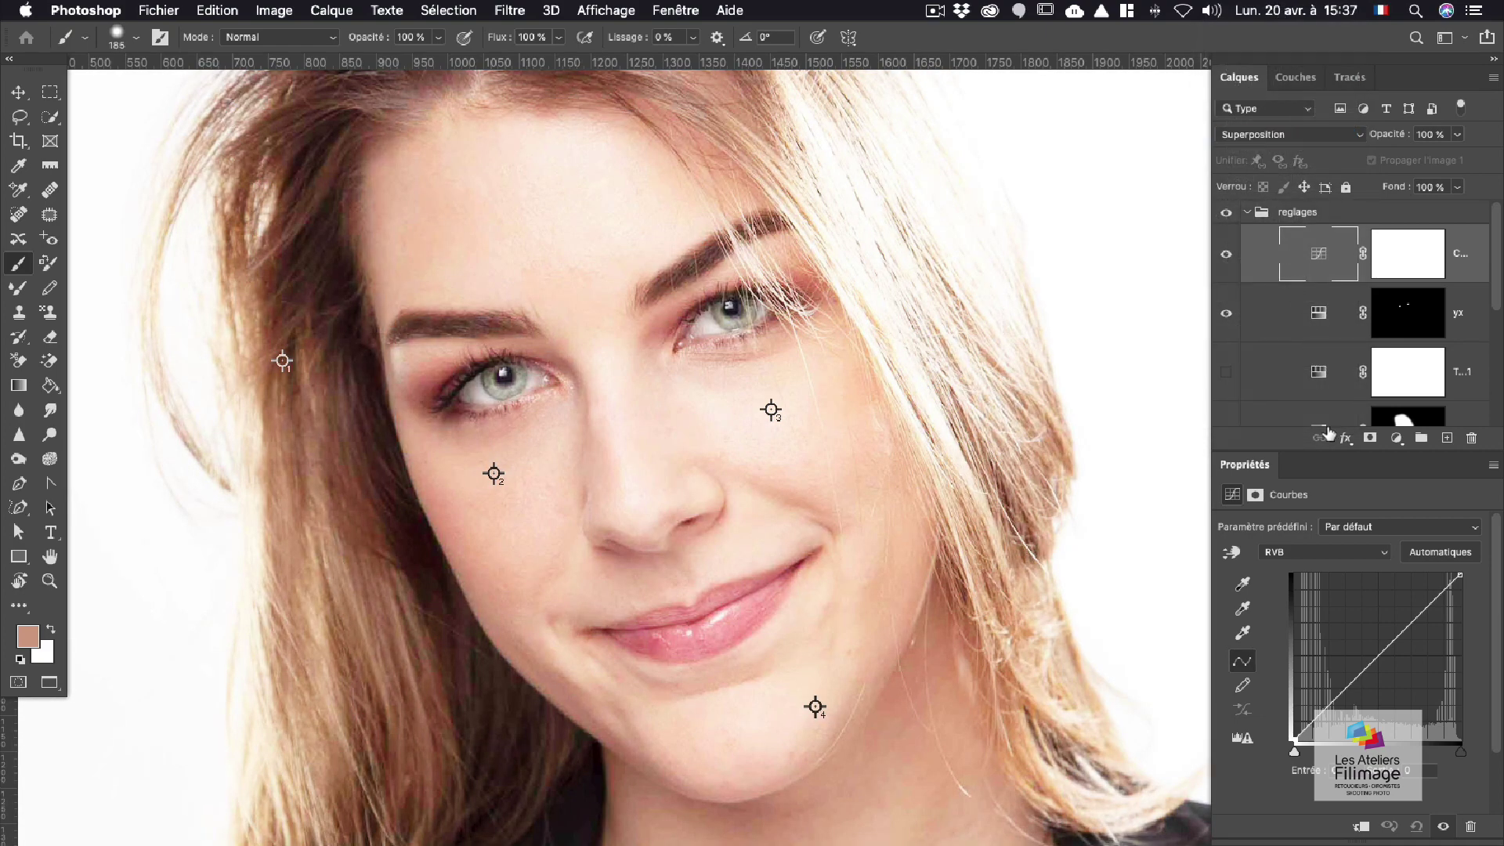
click(1375, 659)
drag(1414, 621, 1408, 606)
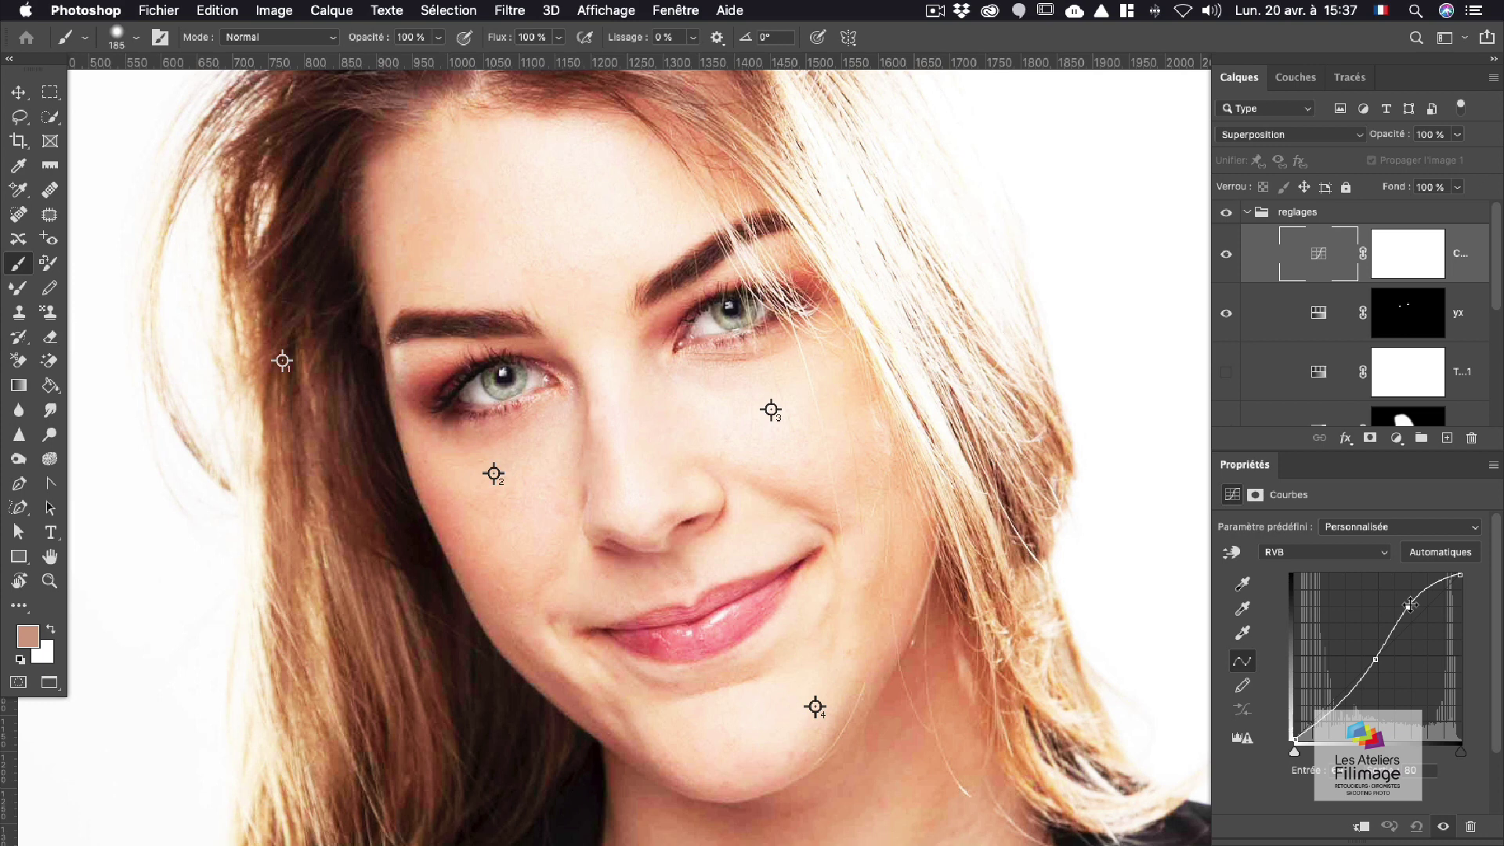
Step: Reduce the opacity of the Superposition Curves layer to 53 %
alt+click(711, 385)
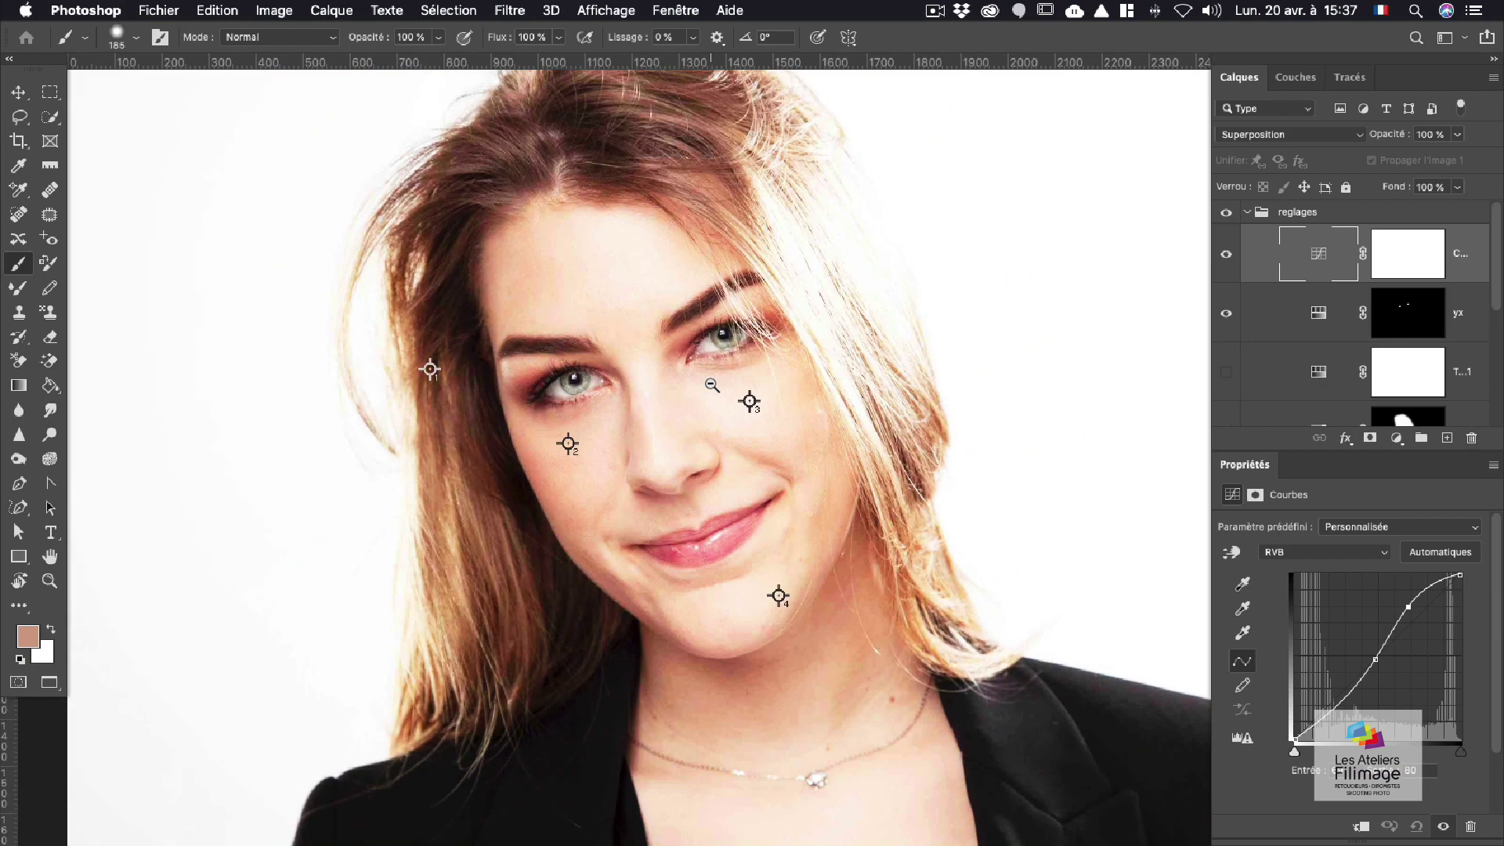
click(1460, 138)
click(1418, 158)
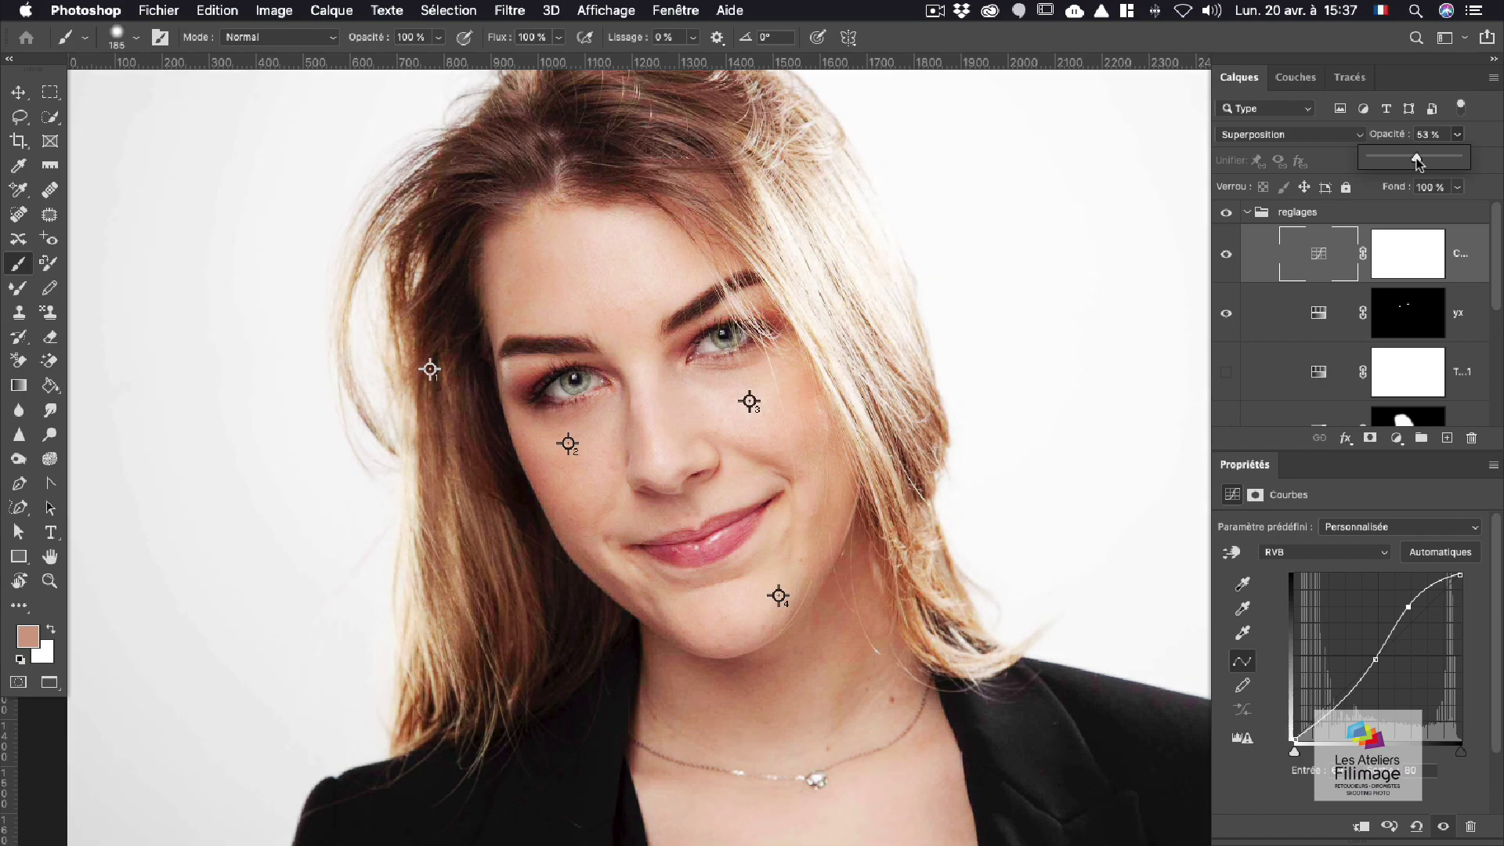
Step: Collapse the reglages and retouches groups, and compare the portrait with the reglages group hidden and shown
click(1247, 213)
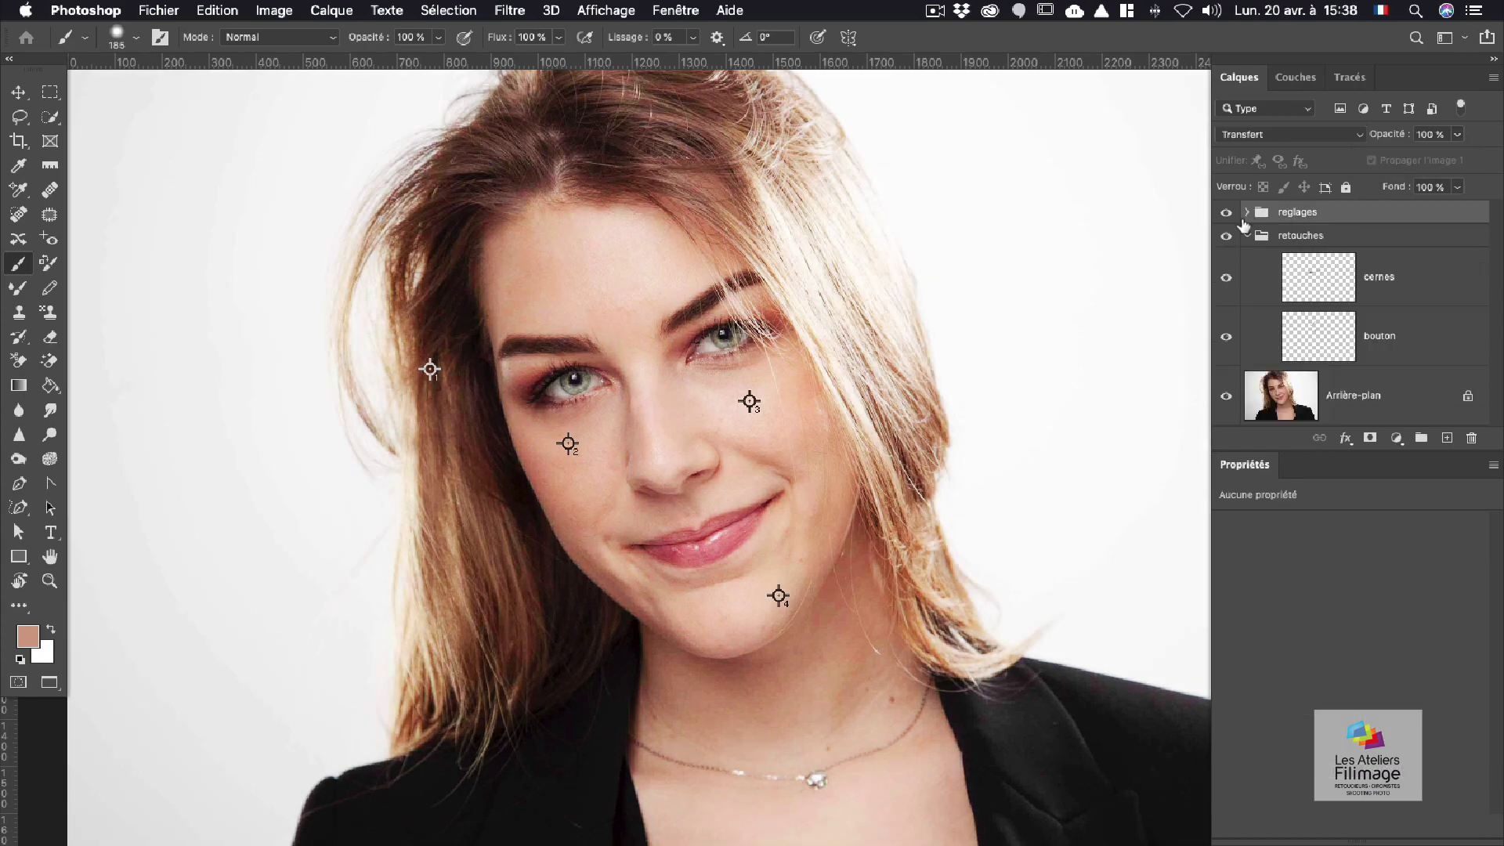
click(1247, 237)
click(1226, 214)
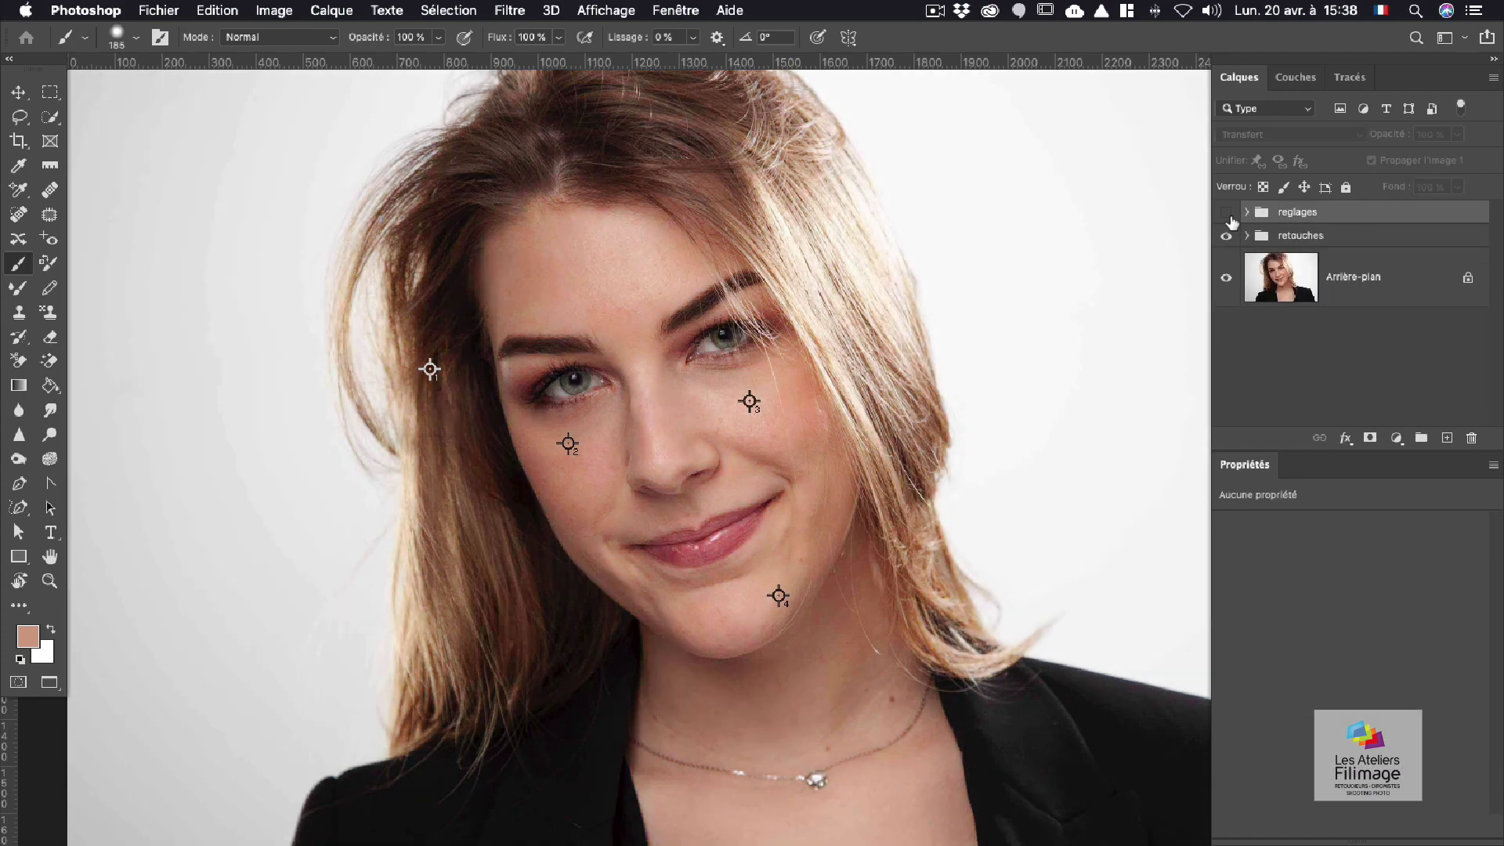
click(1227, 214)
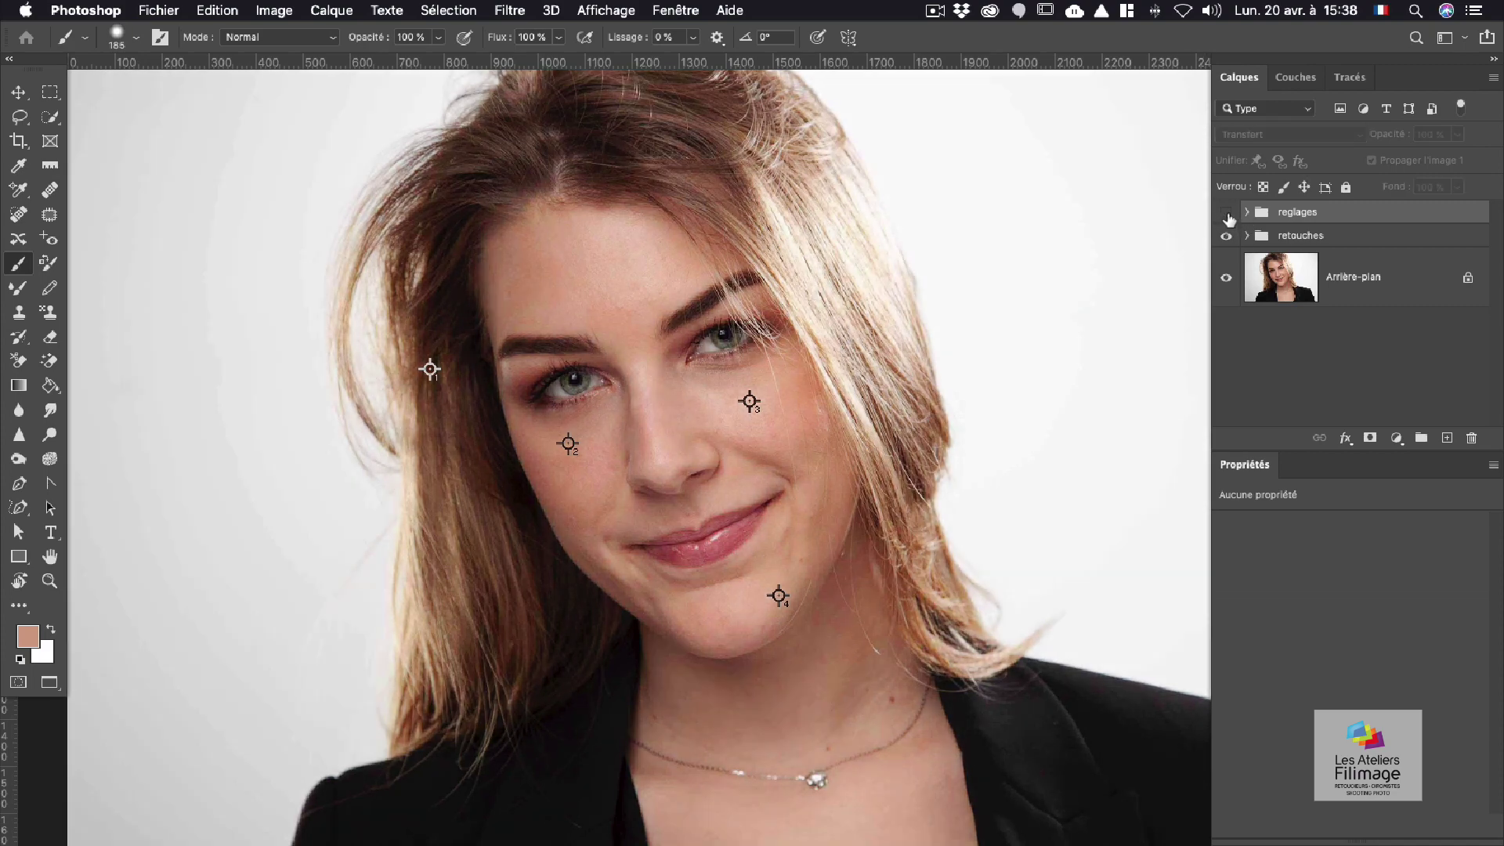
click(1226, 214)
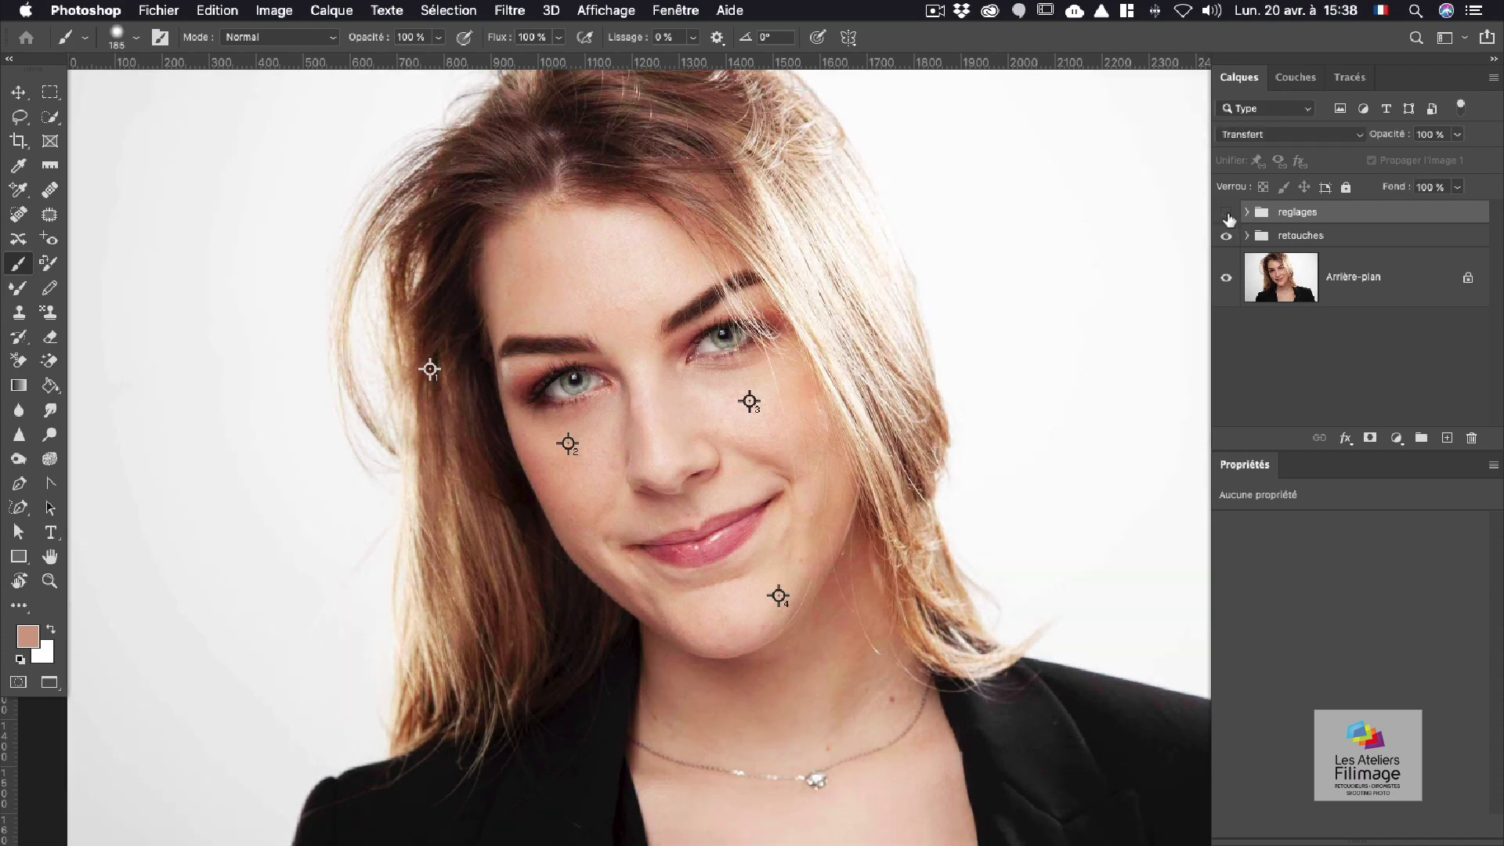
click(1227, 213)
click(1226, 213)
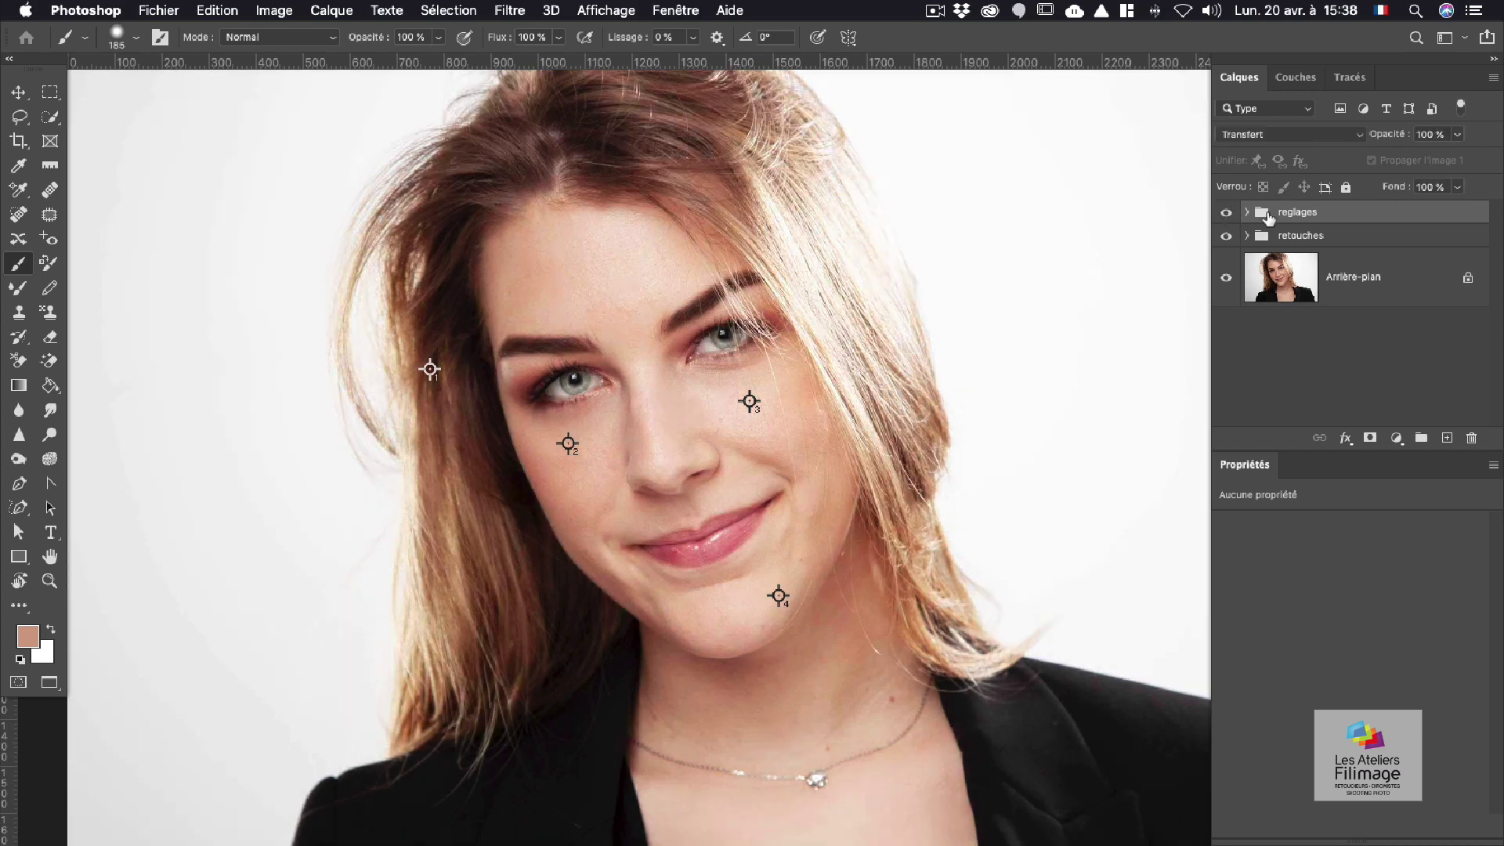
Step: Put the reglages and retouches groups together in a new group and name it formation
shift+click(1298, 239)
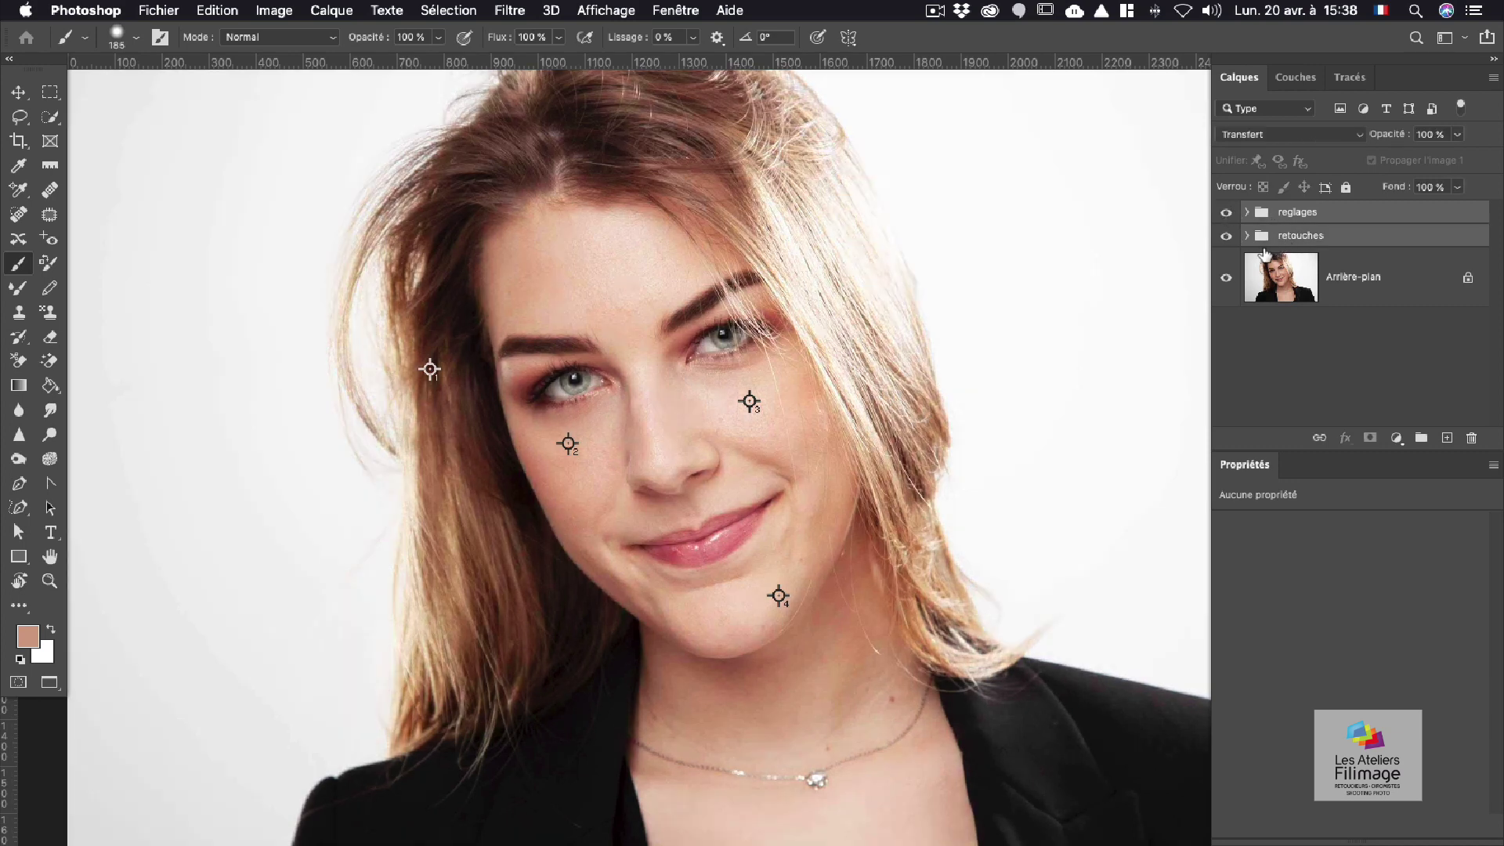
click(1356, 332)
click(1296, 242)
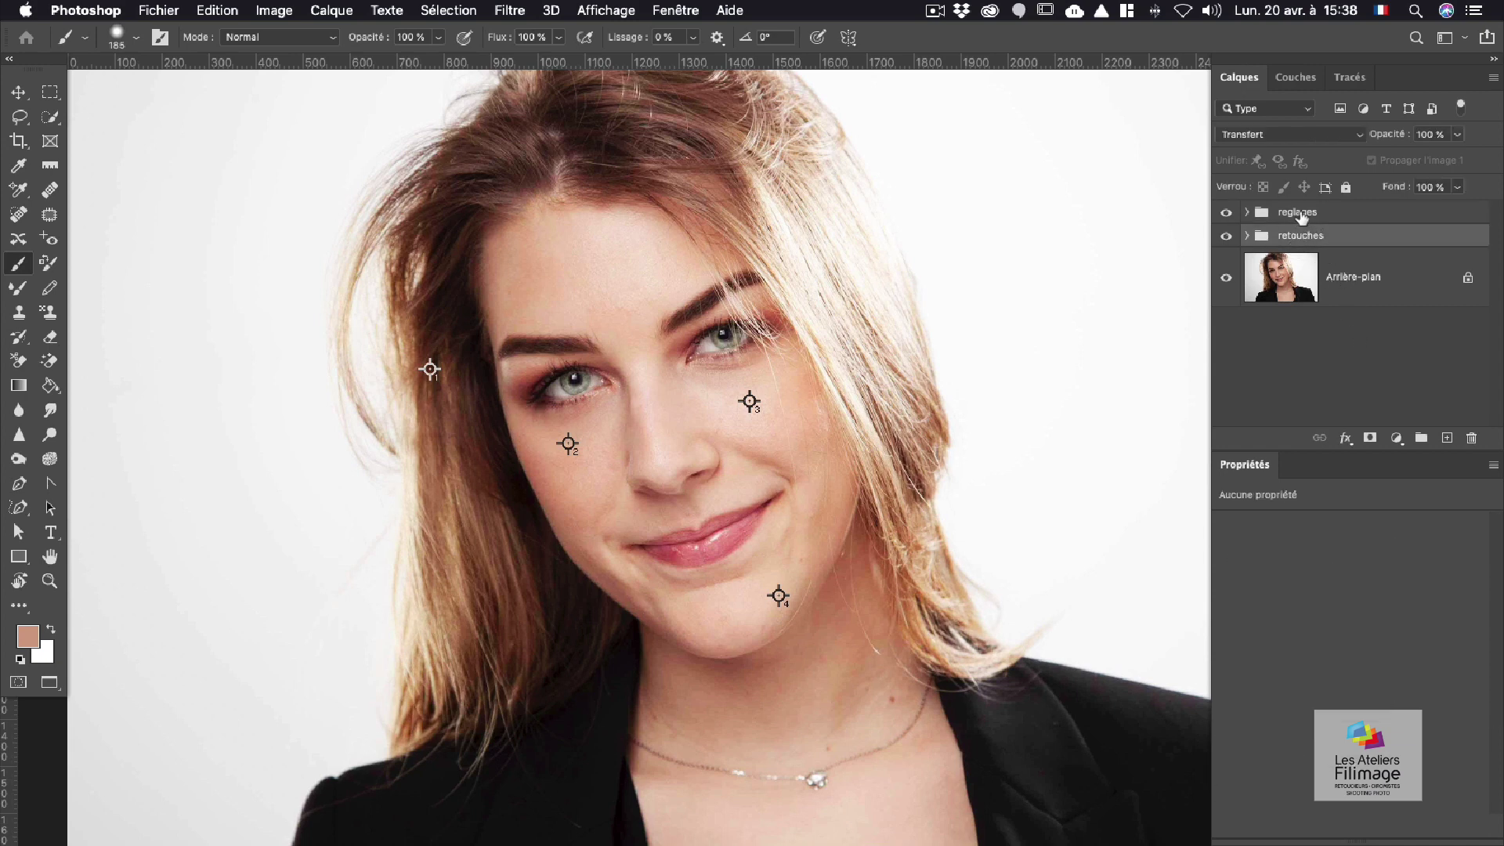
shift+click(1302, 217)
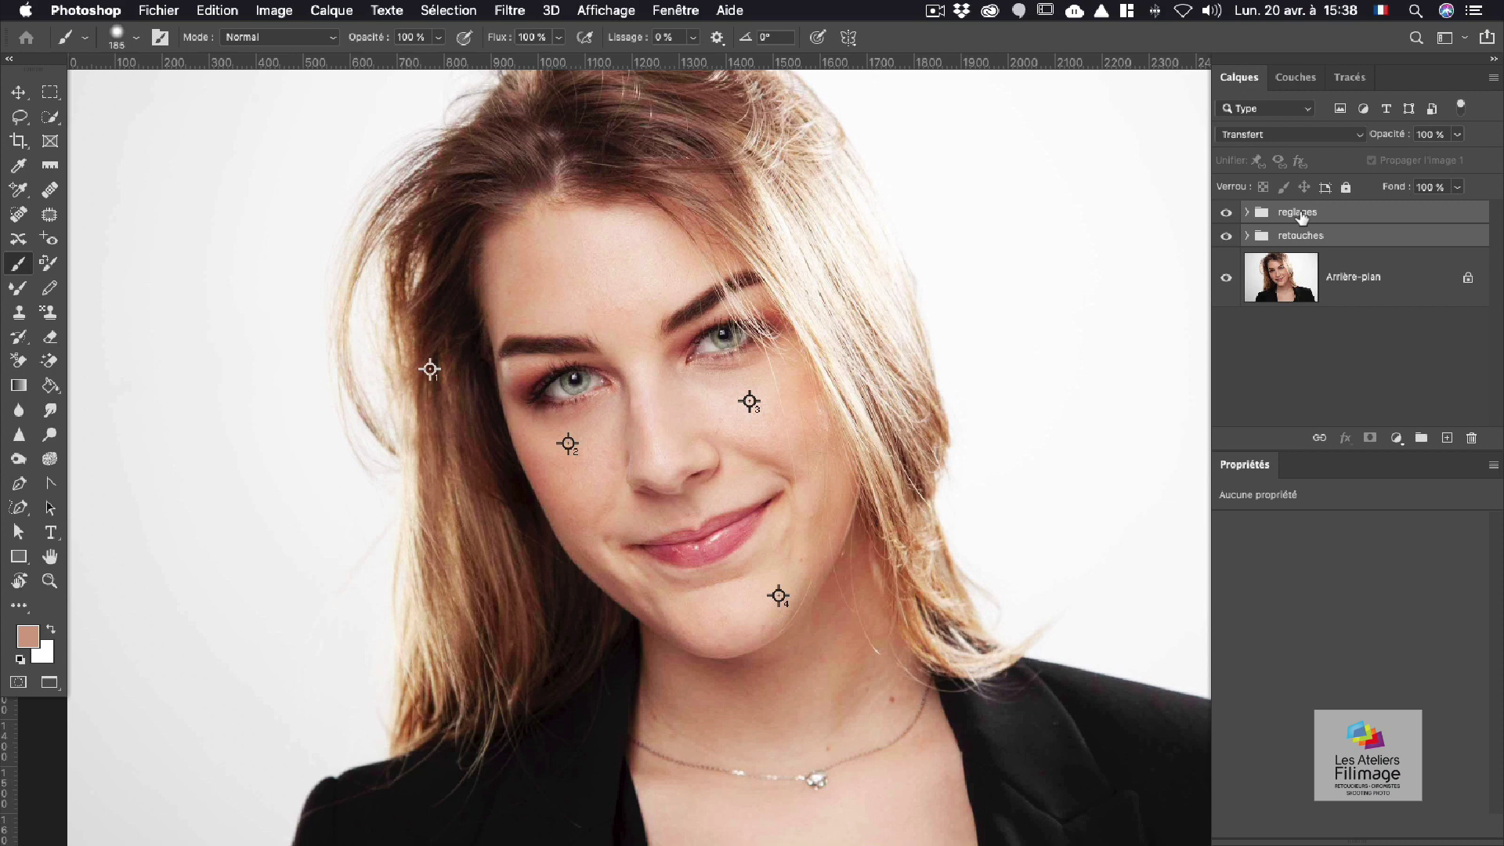
click(1421, 439)
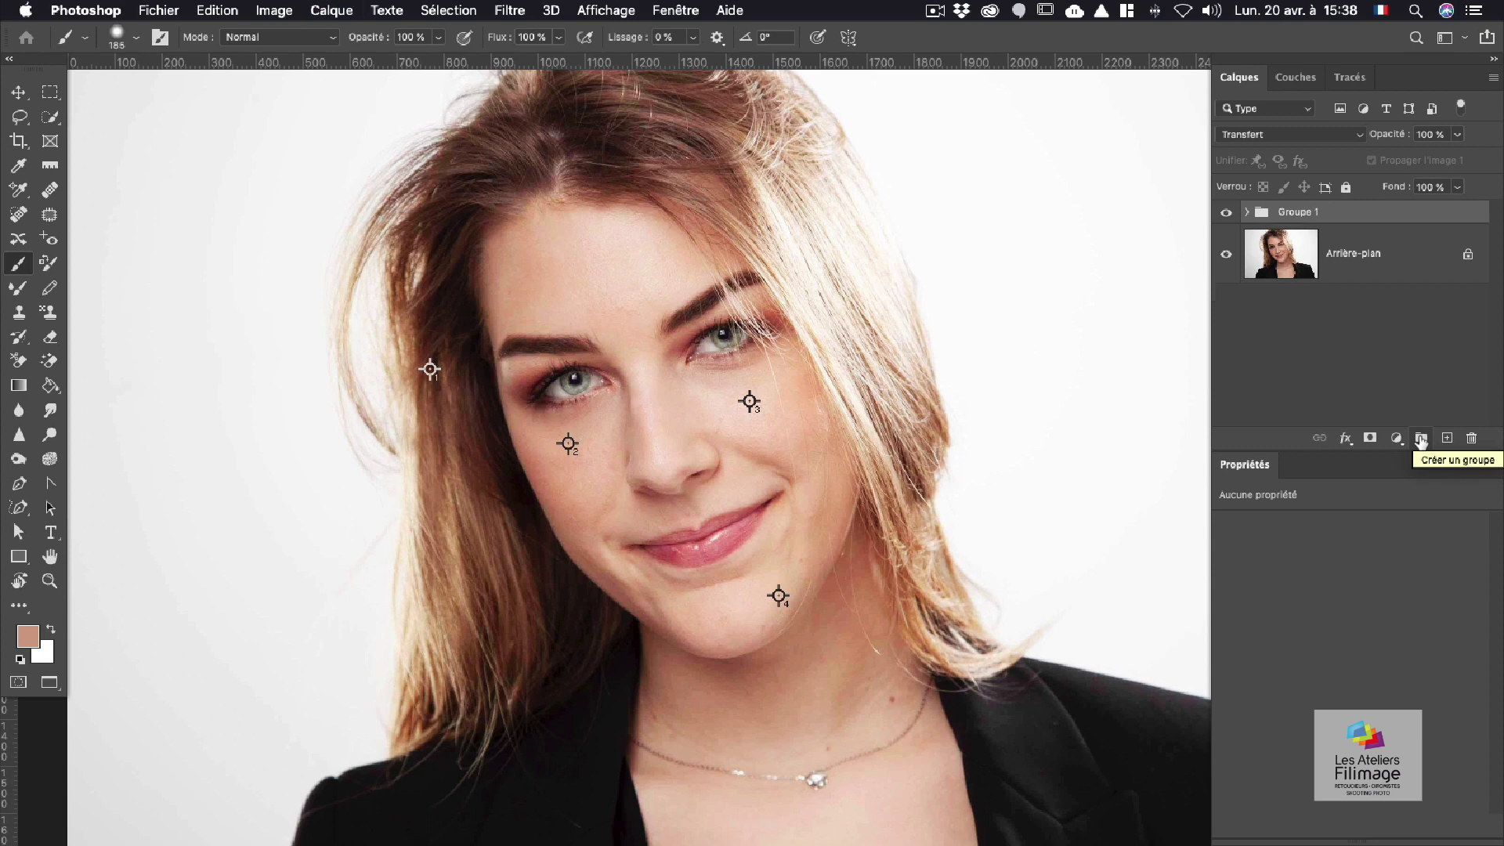
double_click(1297, 213)
text(format)
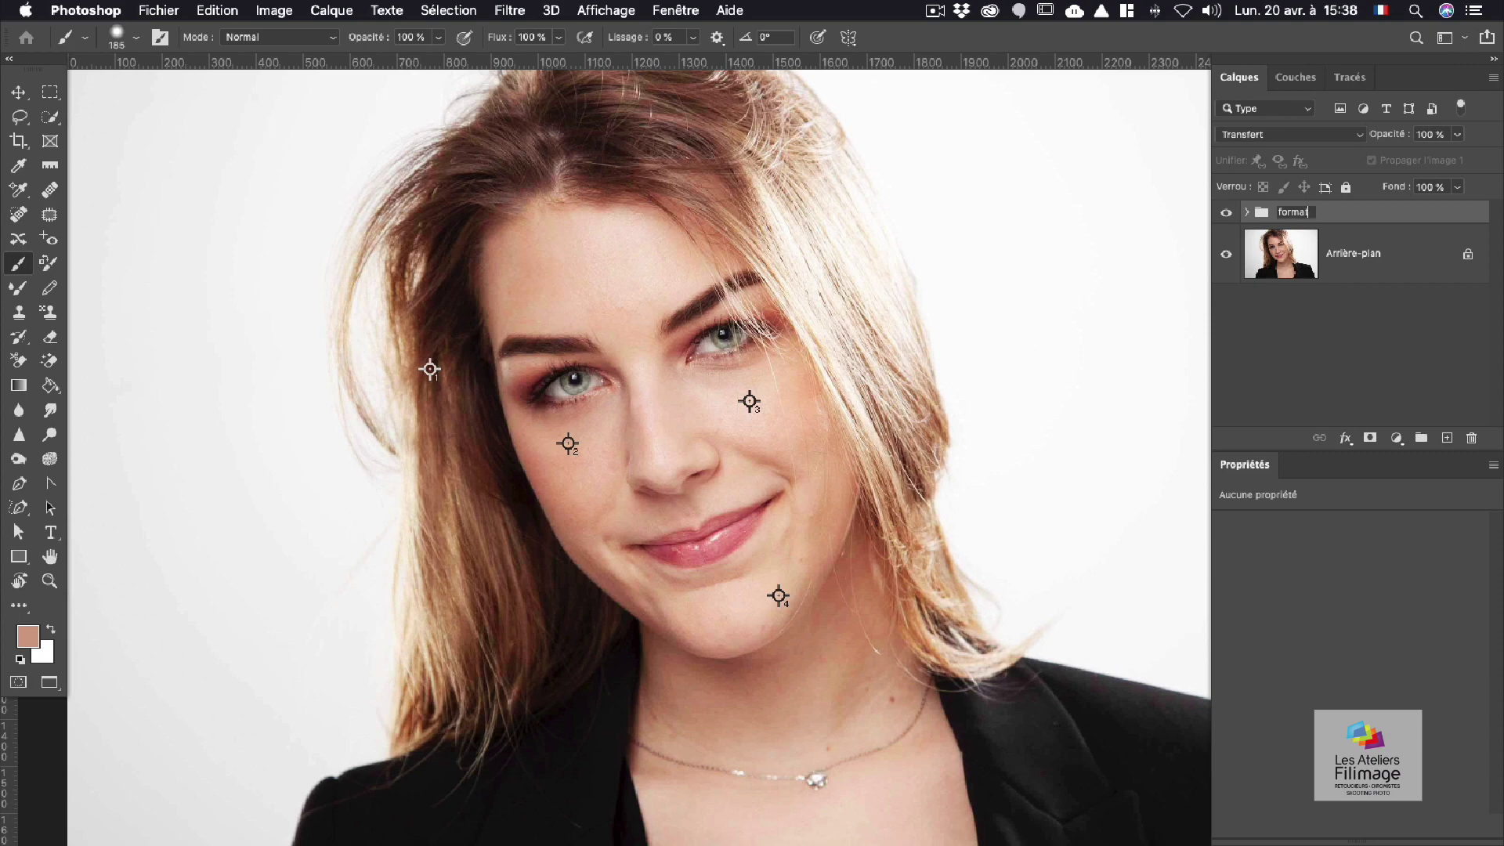
text(ion)
key(Return)
Step: Compare the original portrait with the retouched version by hiding and showing the formation group
click(1227, 213)
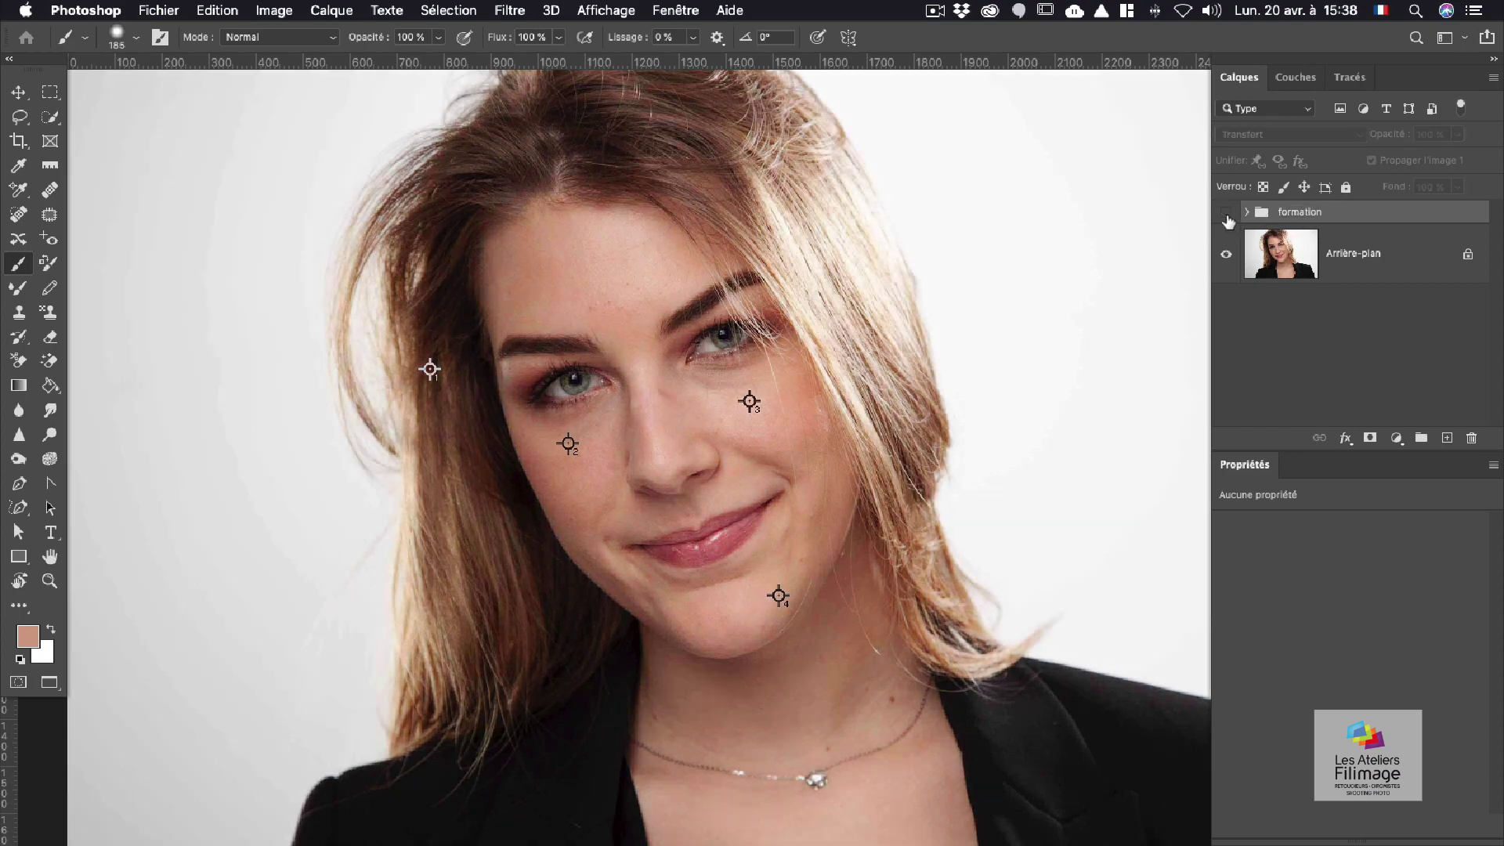
click(1227, 213)
click(1226, 217)
click(1227, 216)
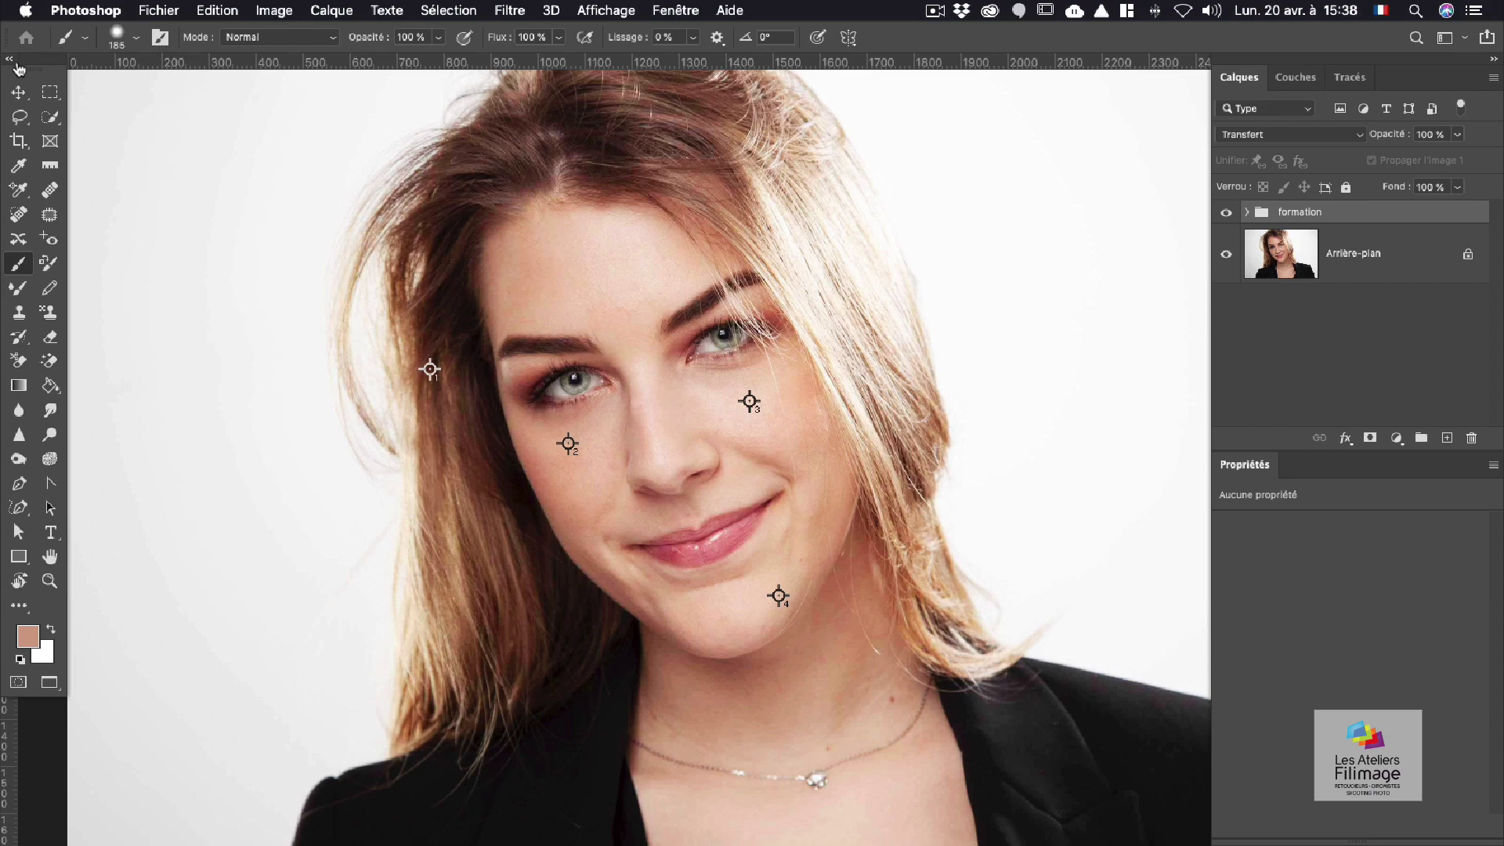
click(85, 8)
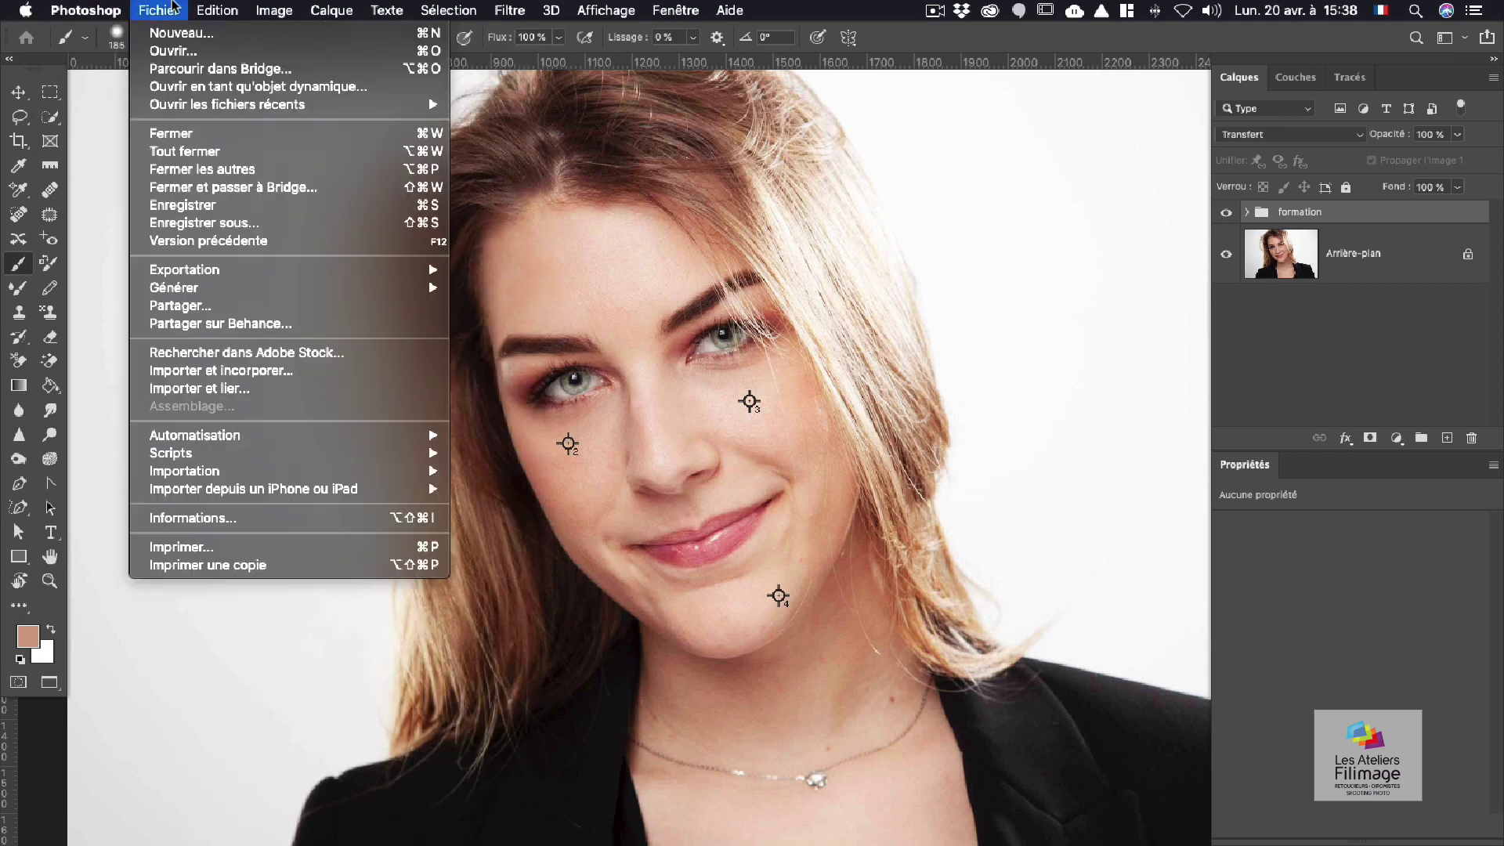
mouse_move(322, 9)
click(774, 10)
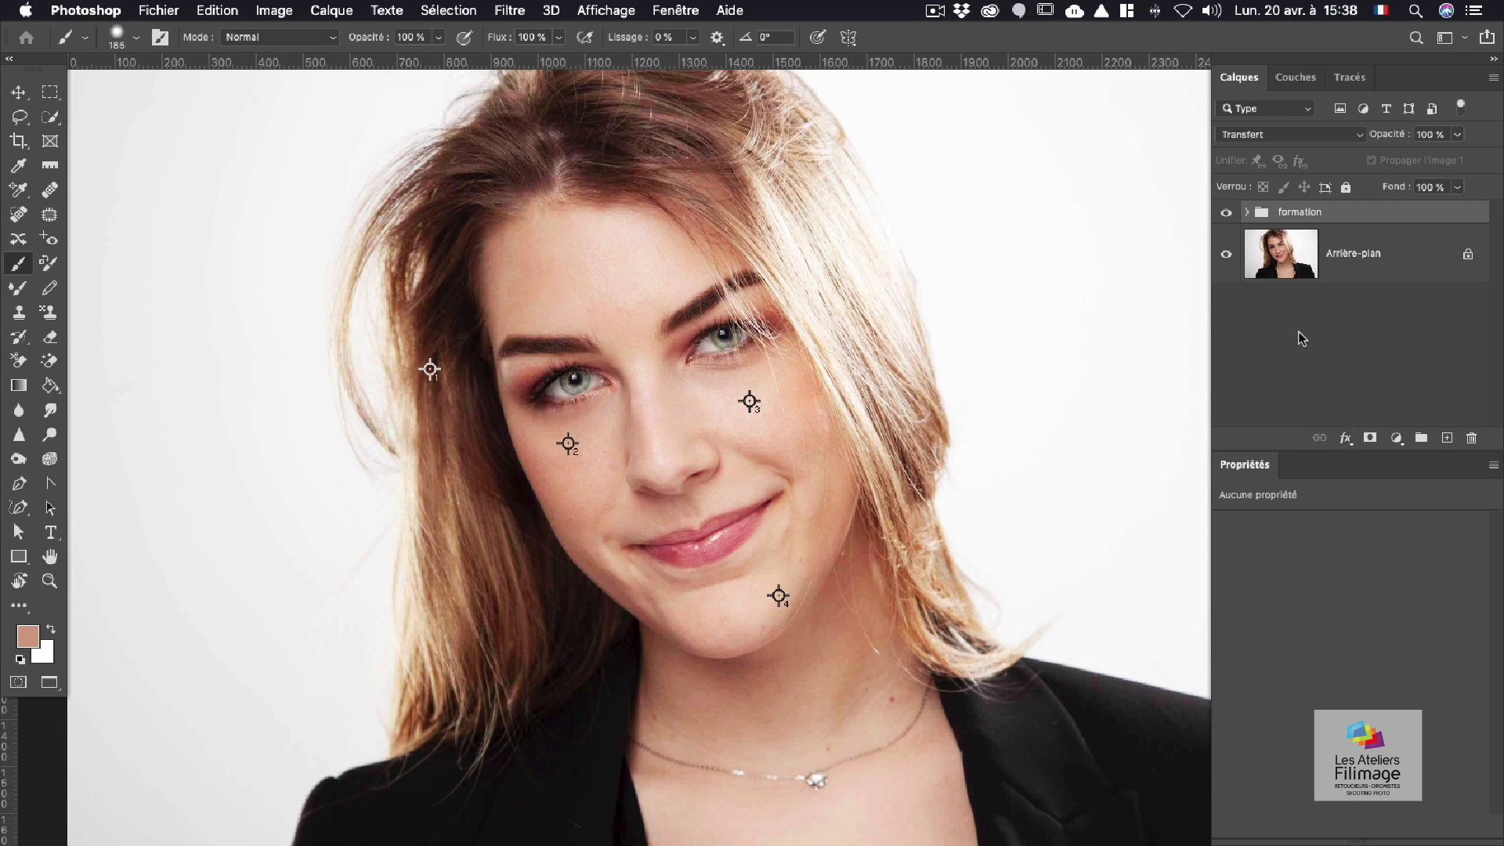
Step: Add a layer named effet above the reglages group inside formation and paint a black stroke about 365 px wide across the forehead
click(1246, 214)
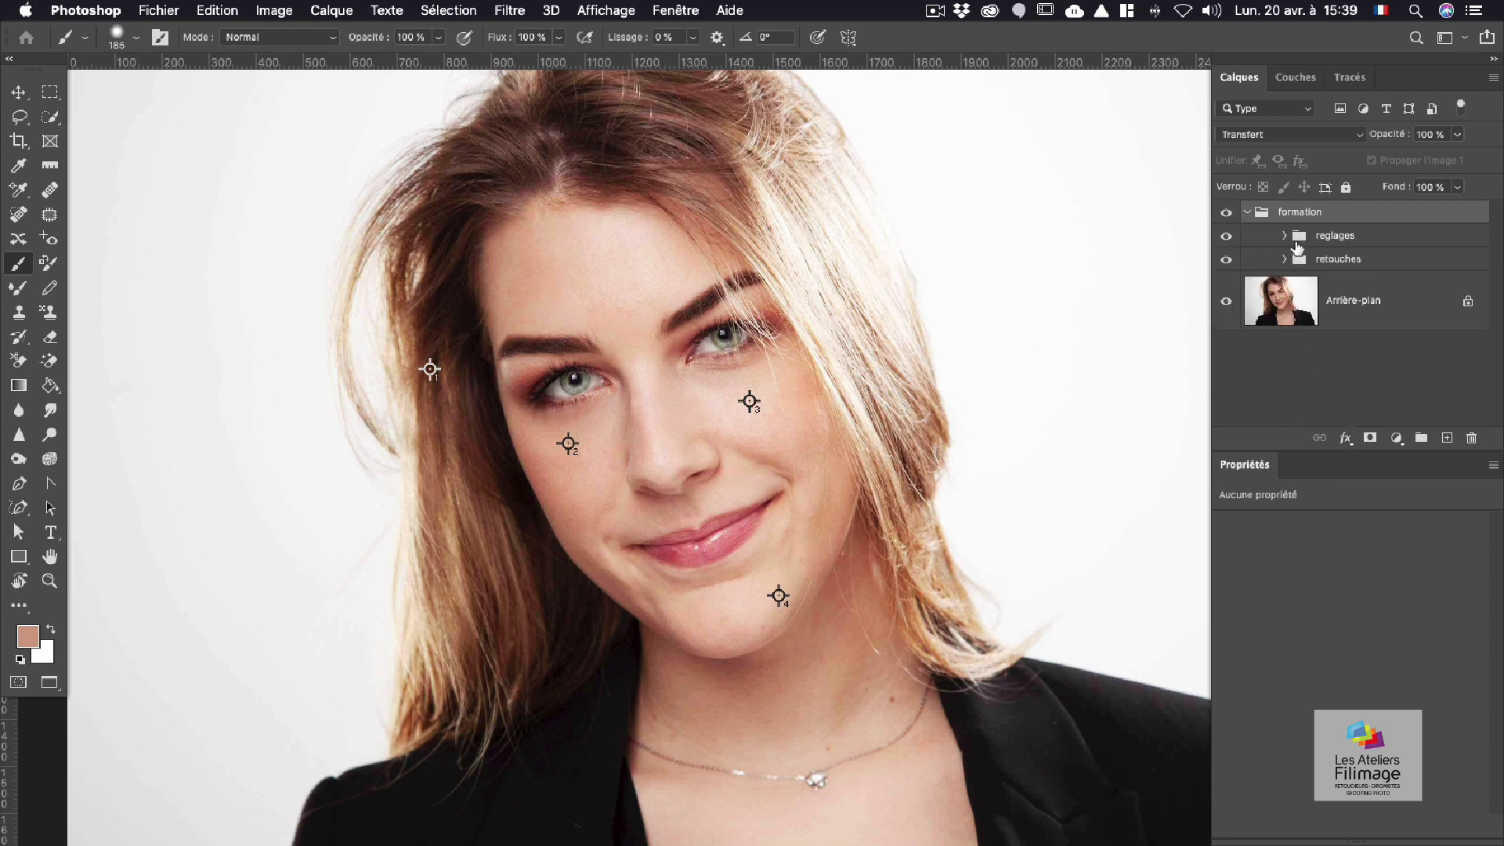
click(1297, 238)
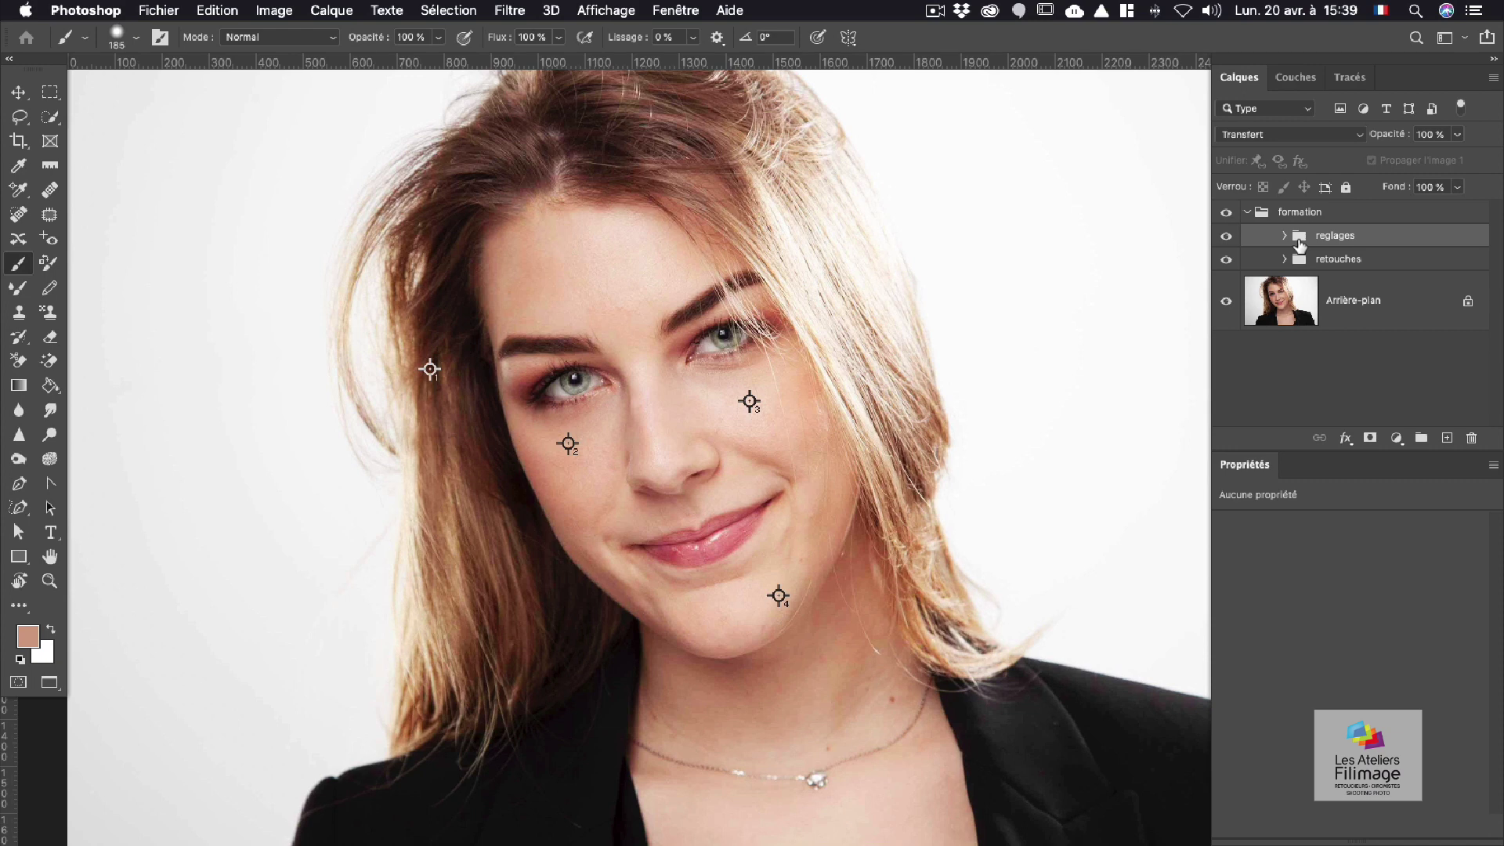
key(super+shift+n)
text(effet)
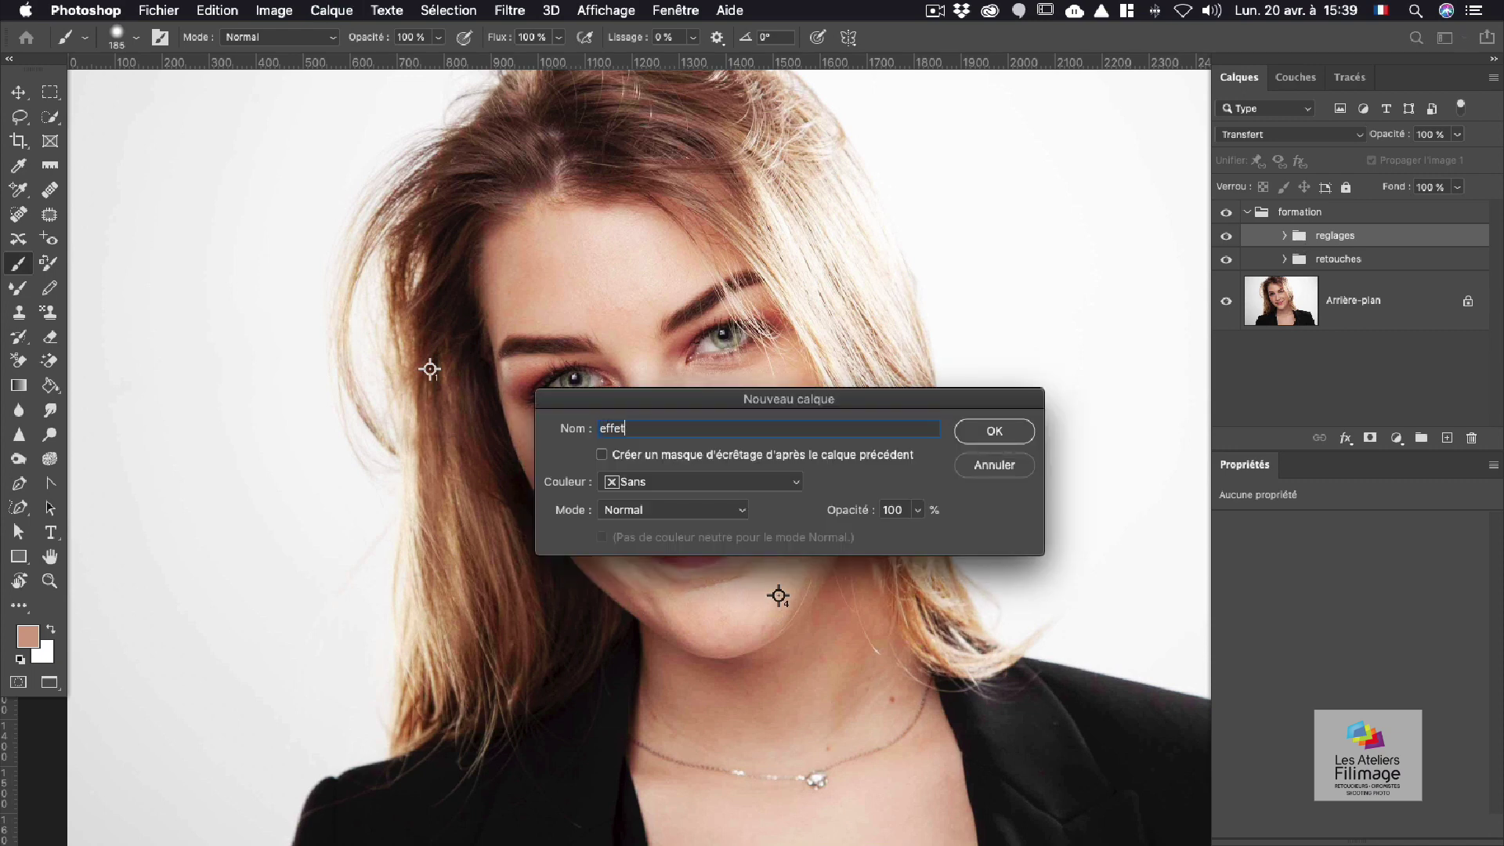
key(Return)
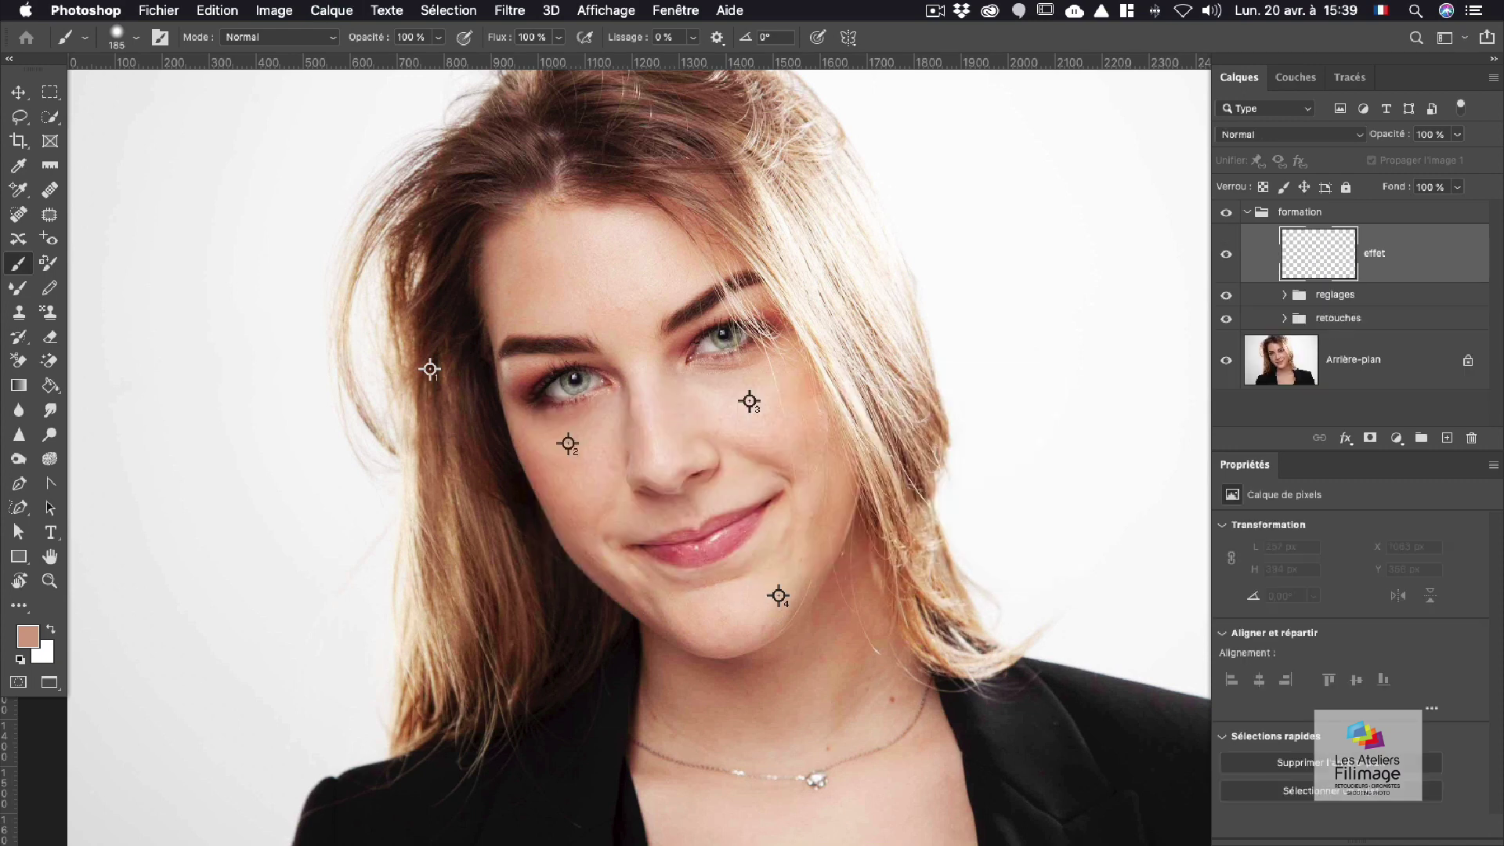
mouse_move(583, 303)
mouse_down()
mouse_move(526, 304)
mouse_move(652, 272)
mouse_up()
key(d)
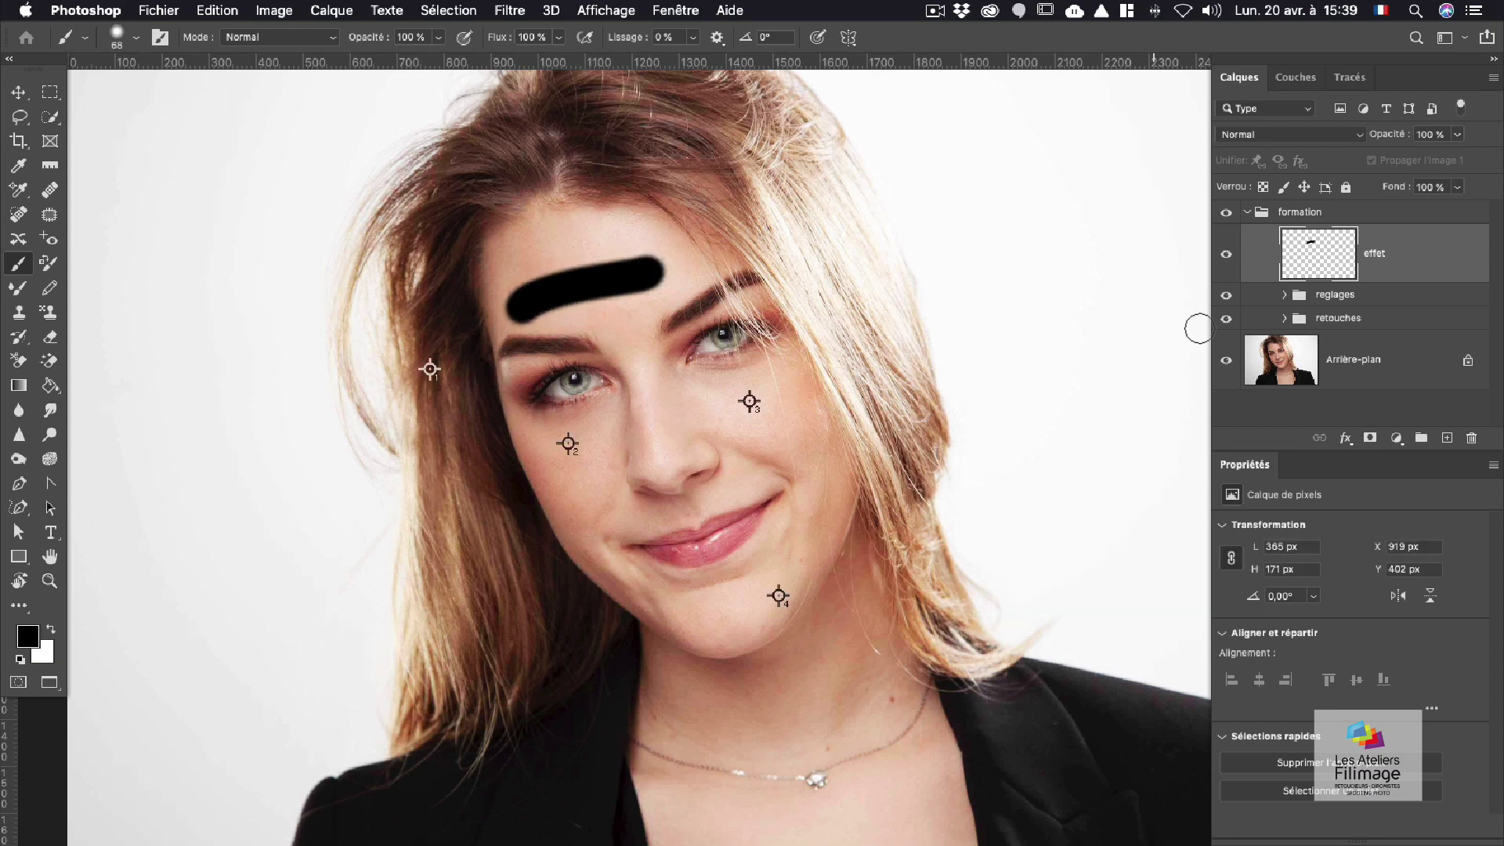
click(1346, 439)
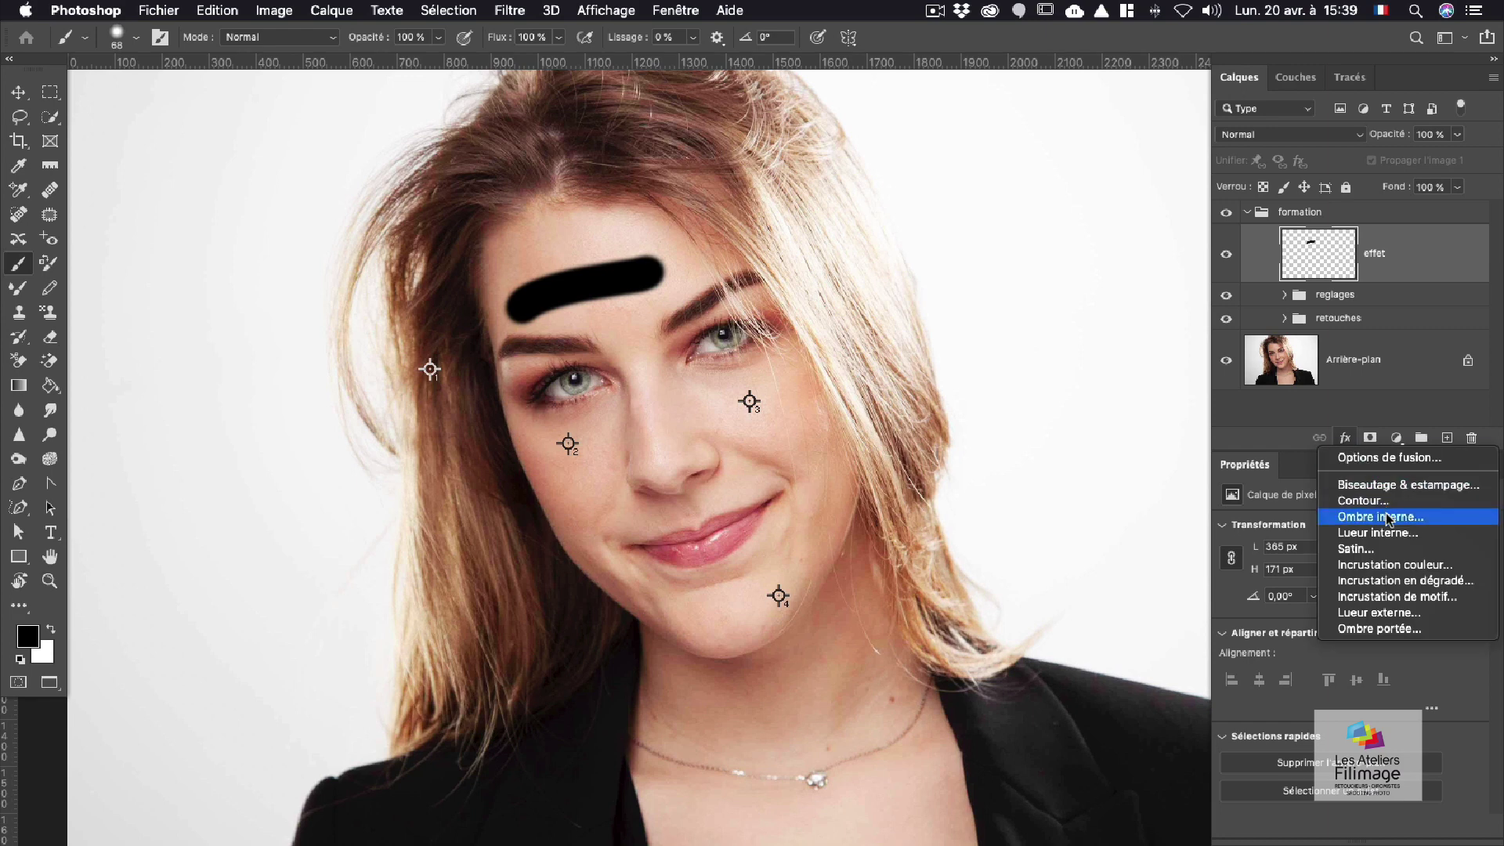
click(1390, 628)
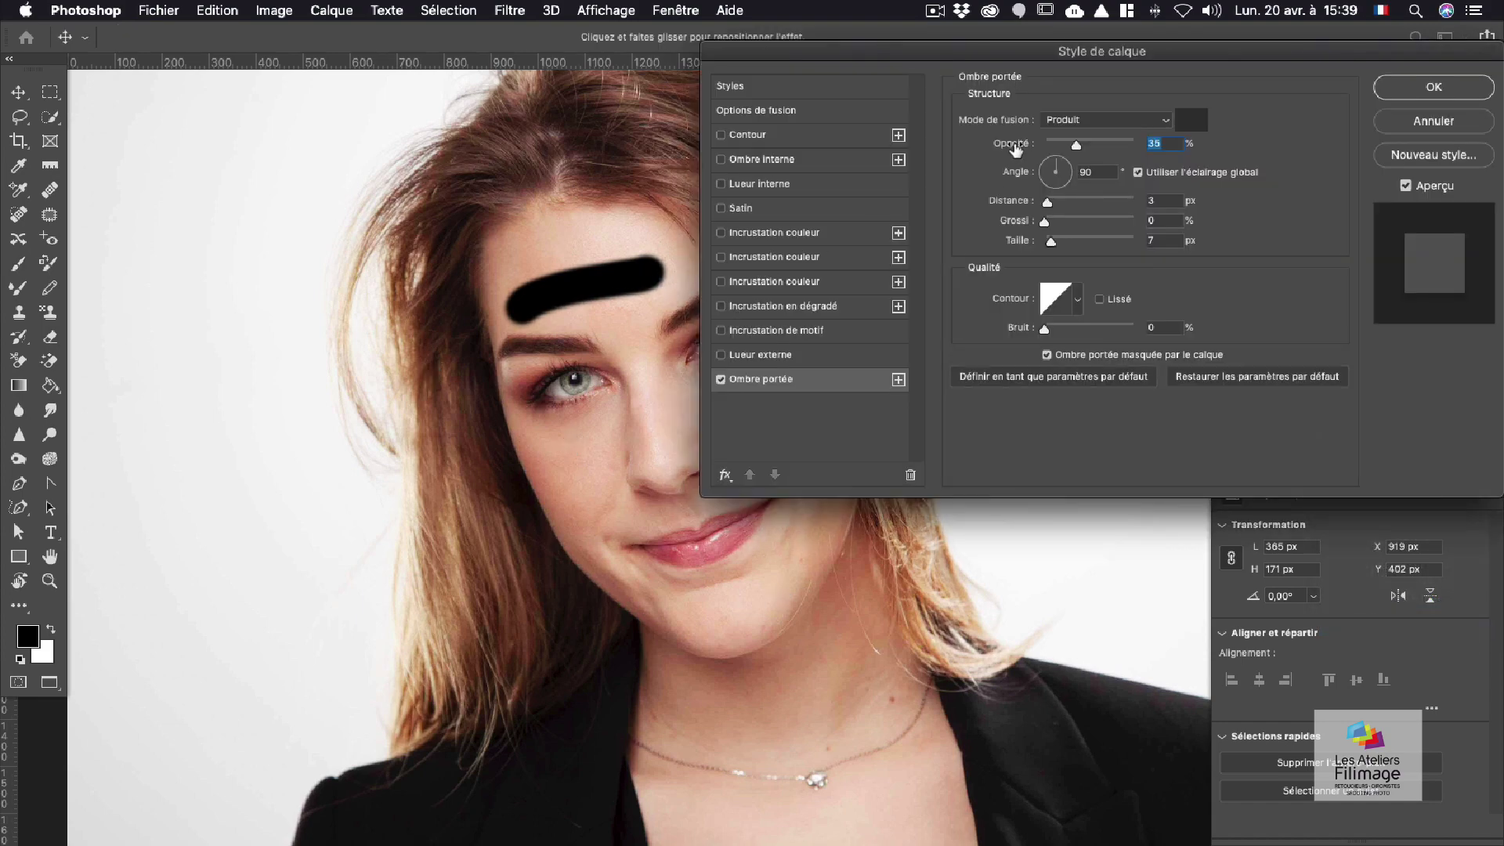
drag(1077, 146, 1126, 149)
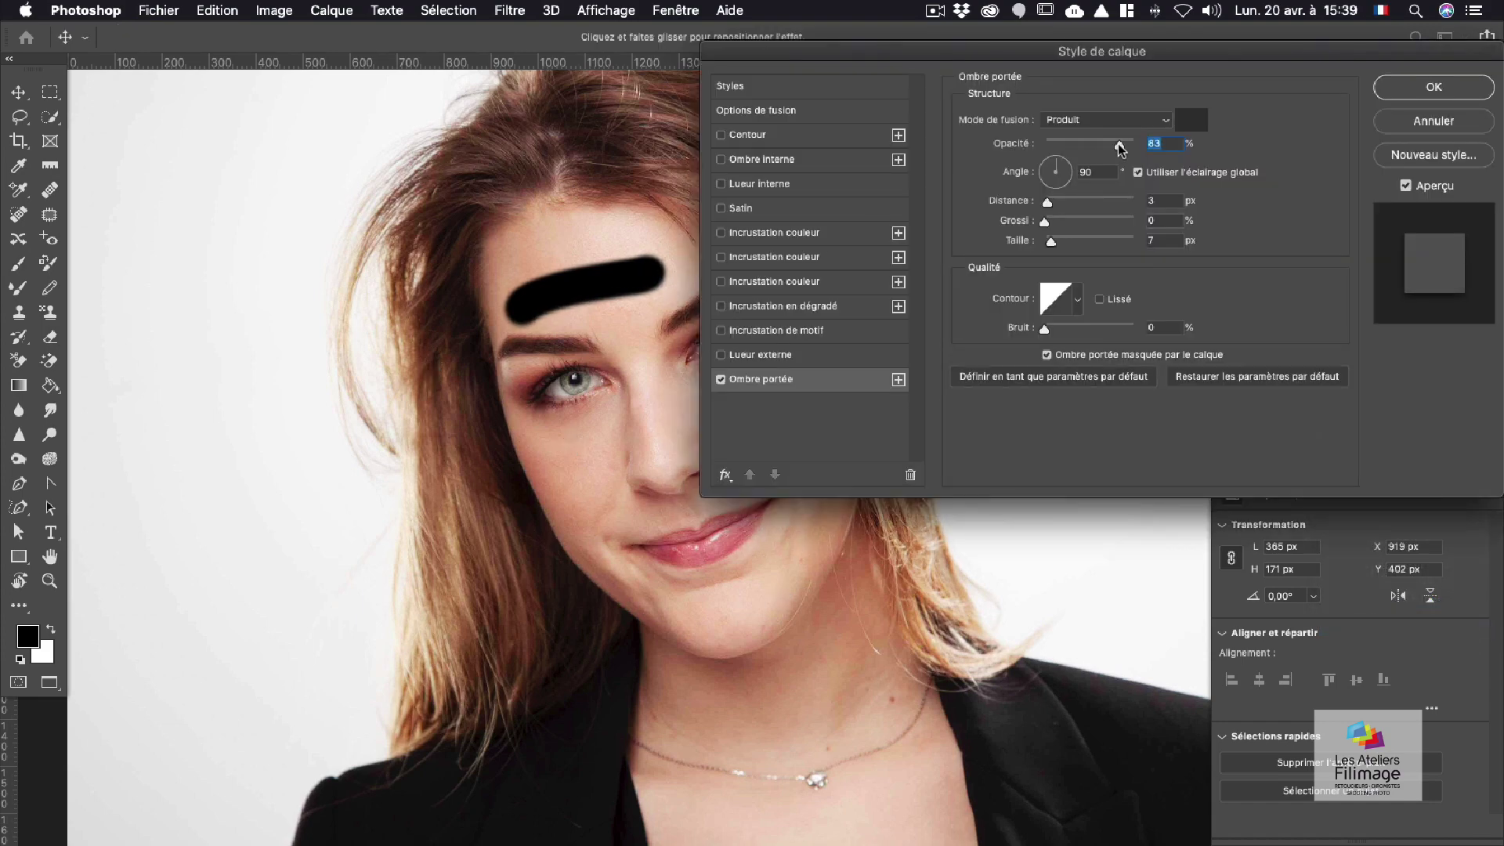
click(1434, 121)
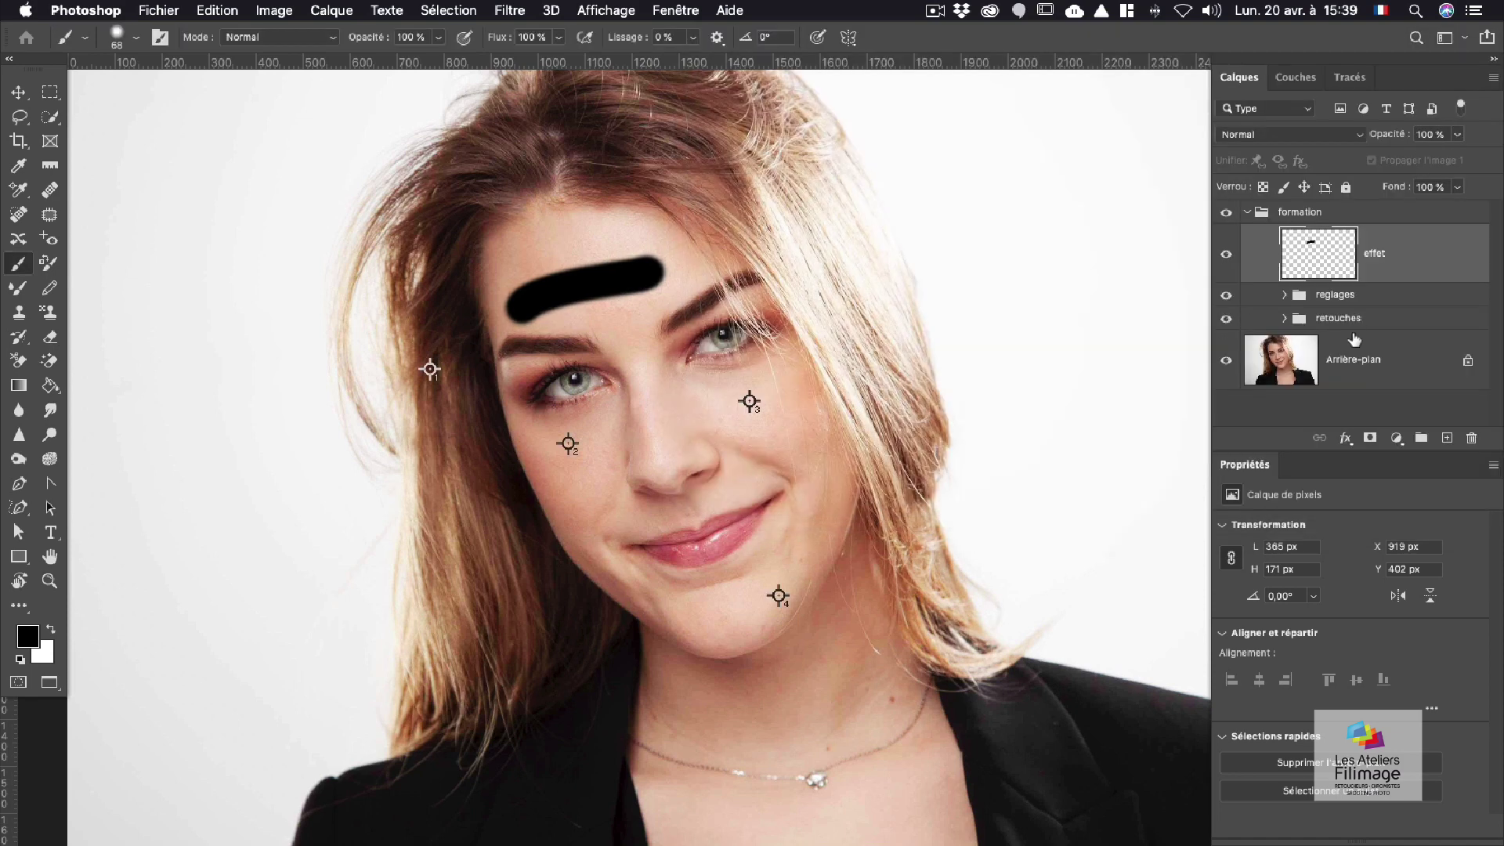
Step: Recolour the forehead stroke on the effet layer with a brown sampled from the hair, using a selection of its pixels, and deselect
super+click(1305, 263)
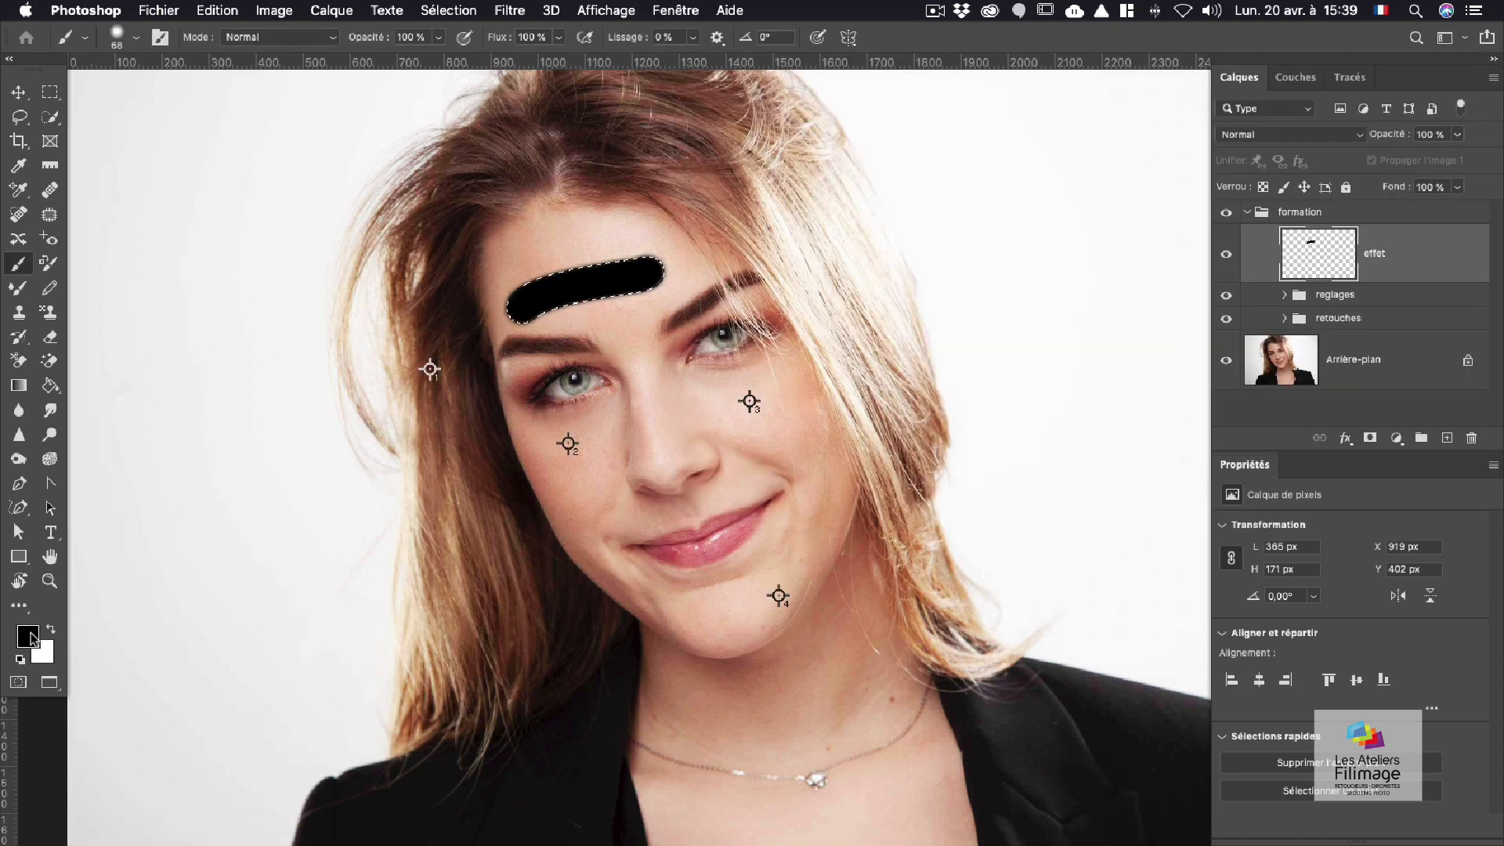
key(i)
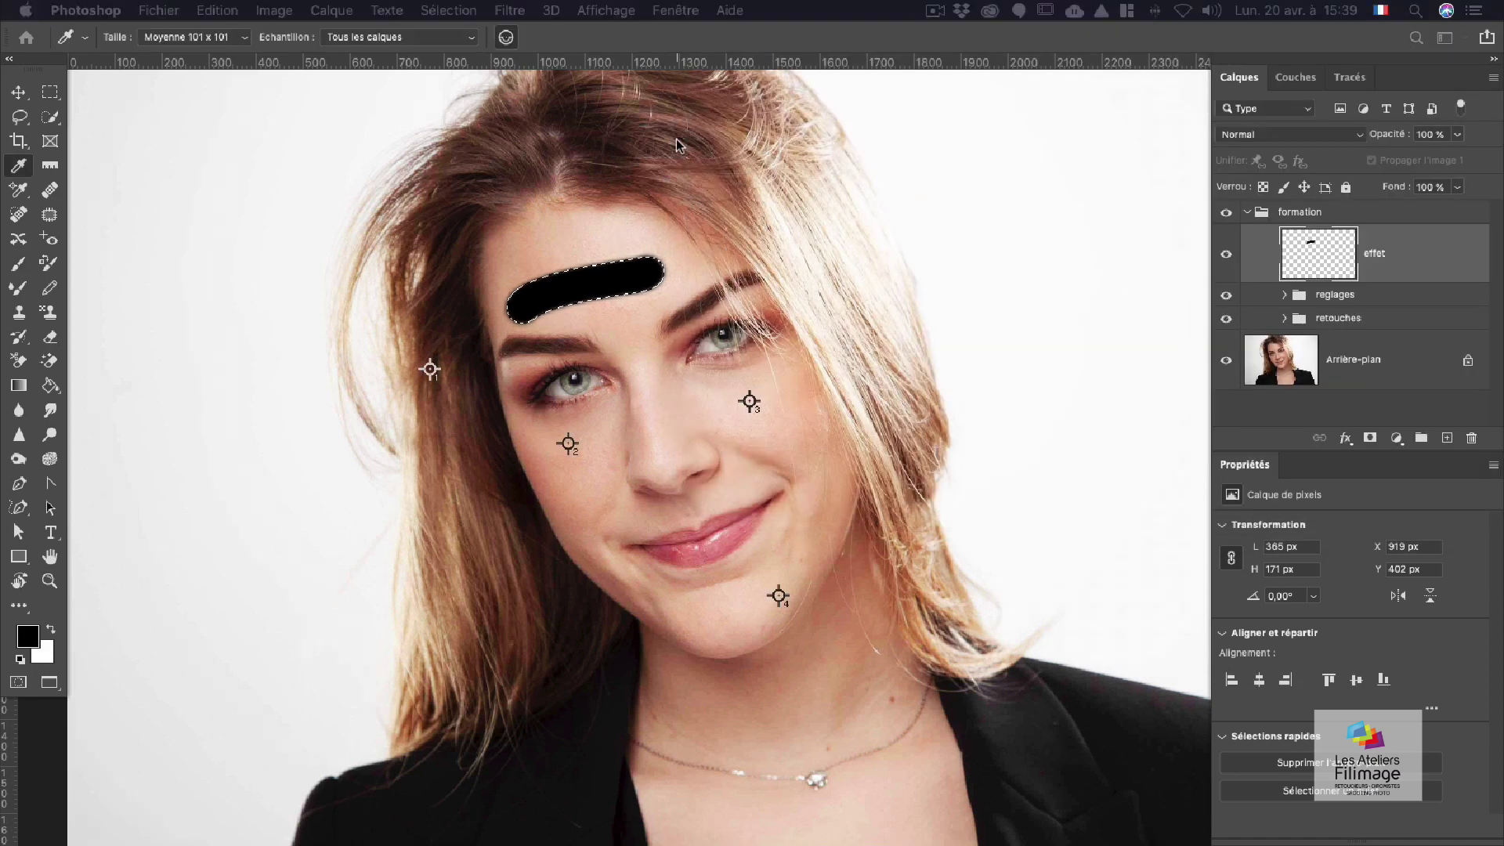
key(b)
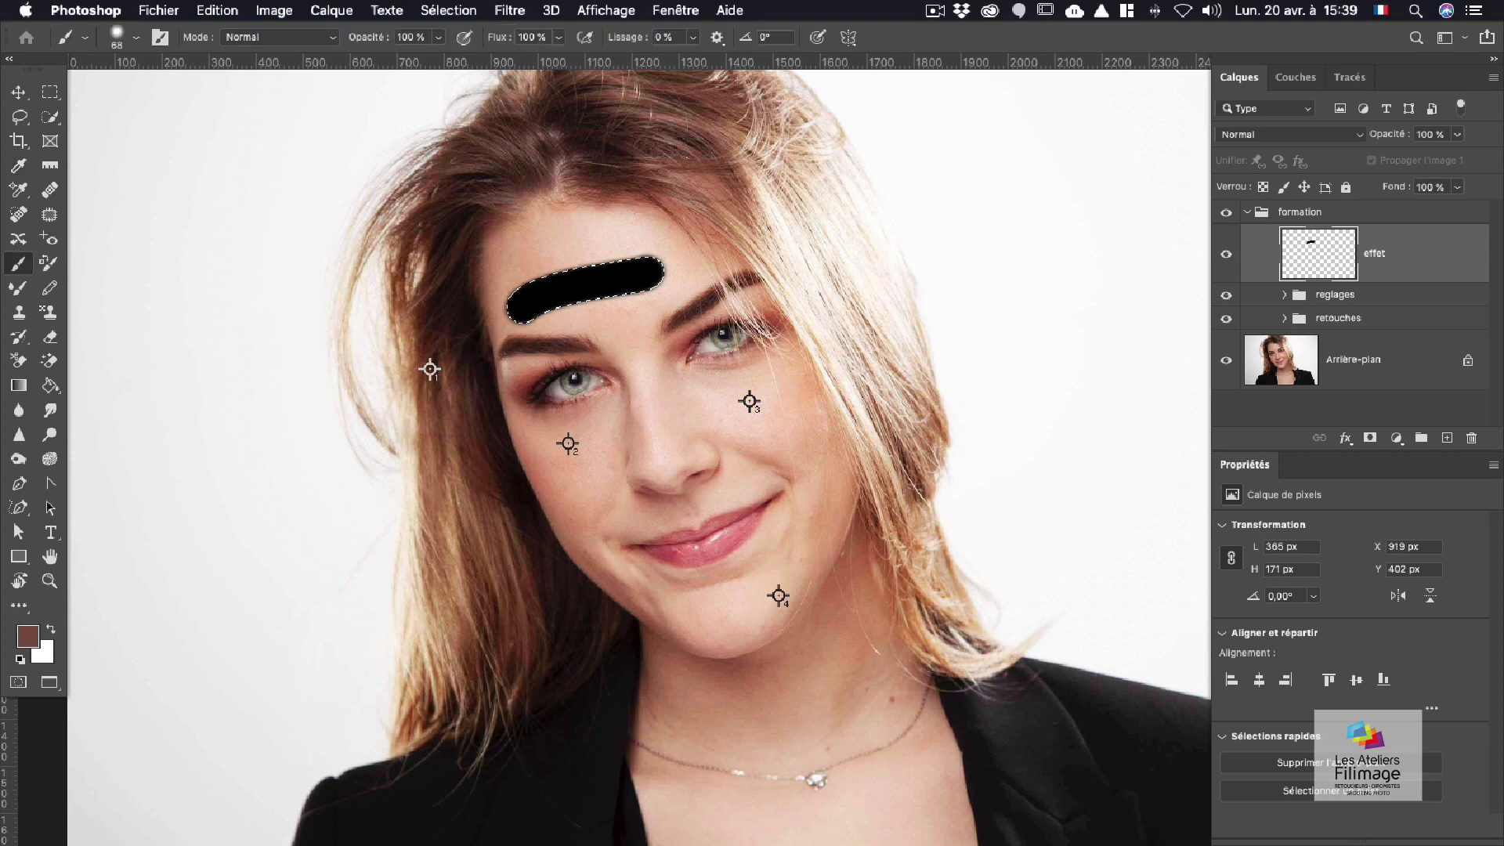
key(alt+BackSpace)
key(super+d)
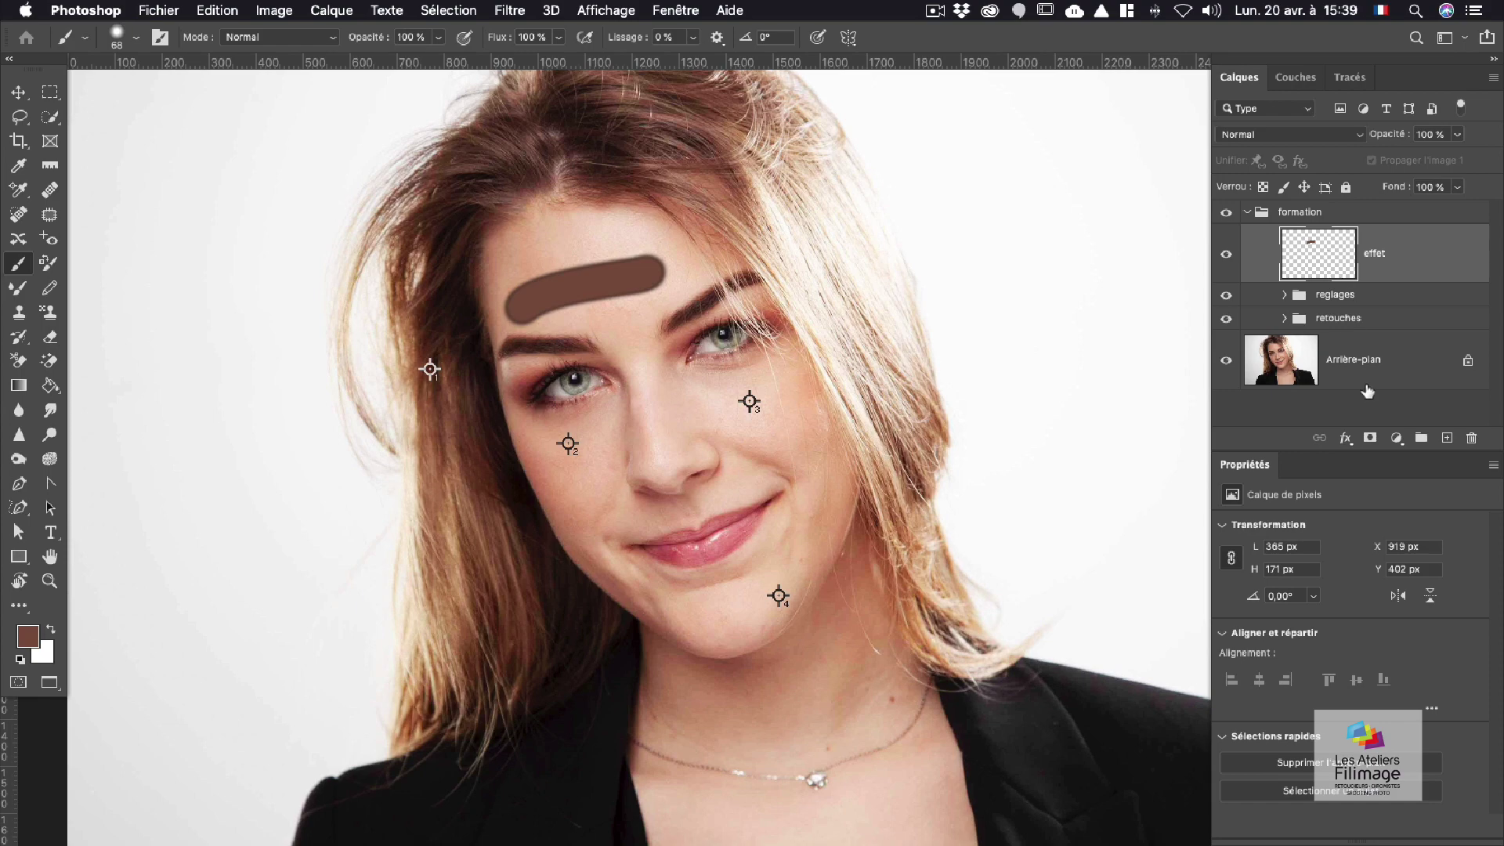
Step: Try a drop shadow on the effet layer with a -79° angle, 70 px distance and 52 % spread
click(1346, 439)
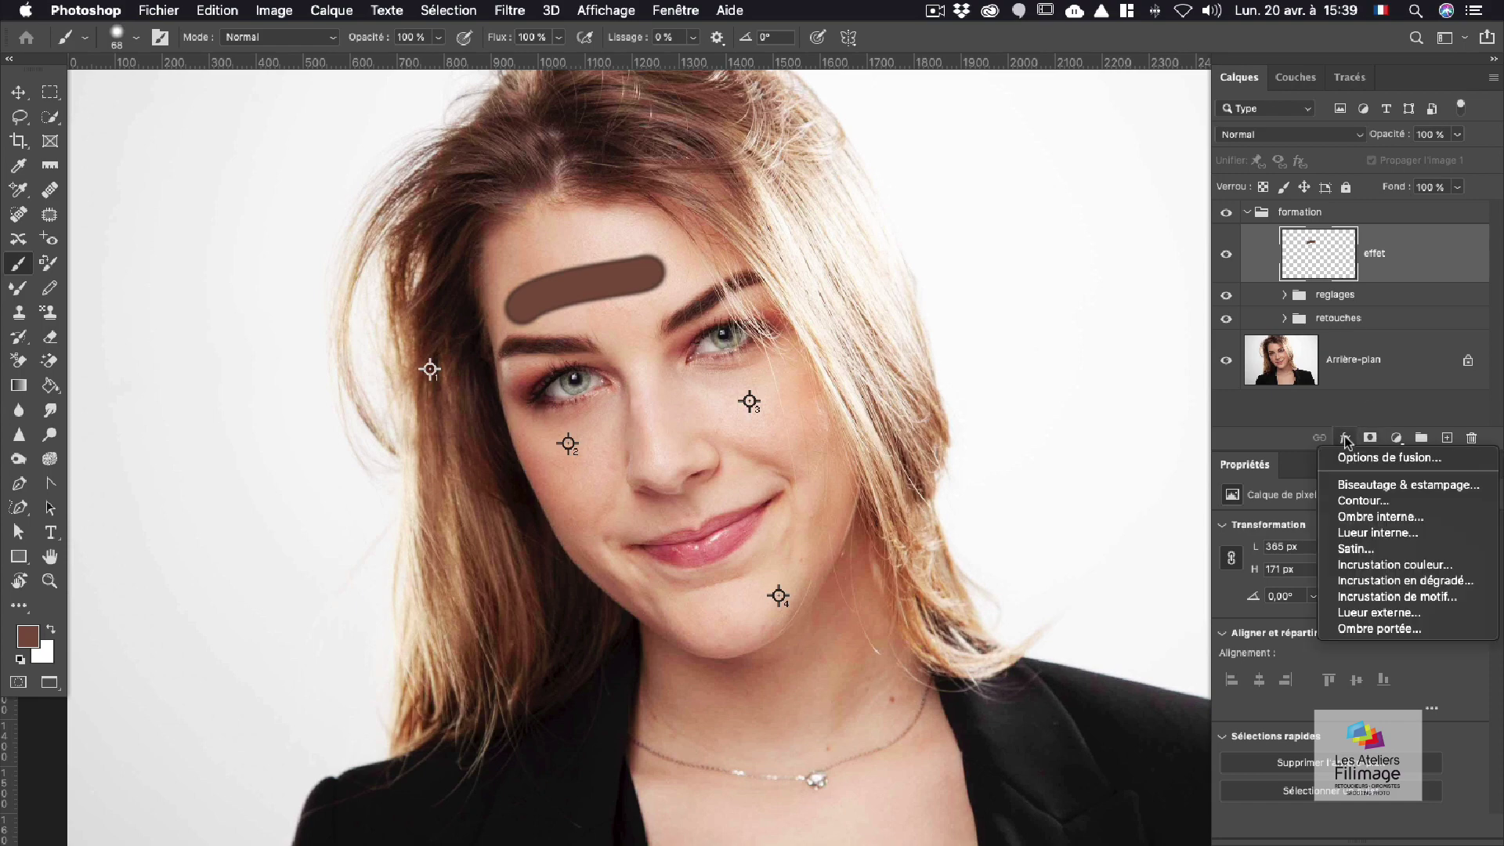
click(1390, 629)
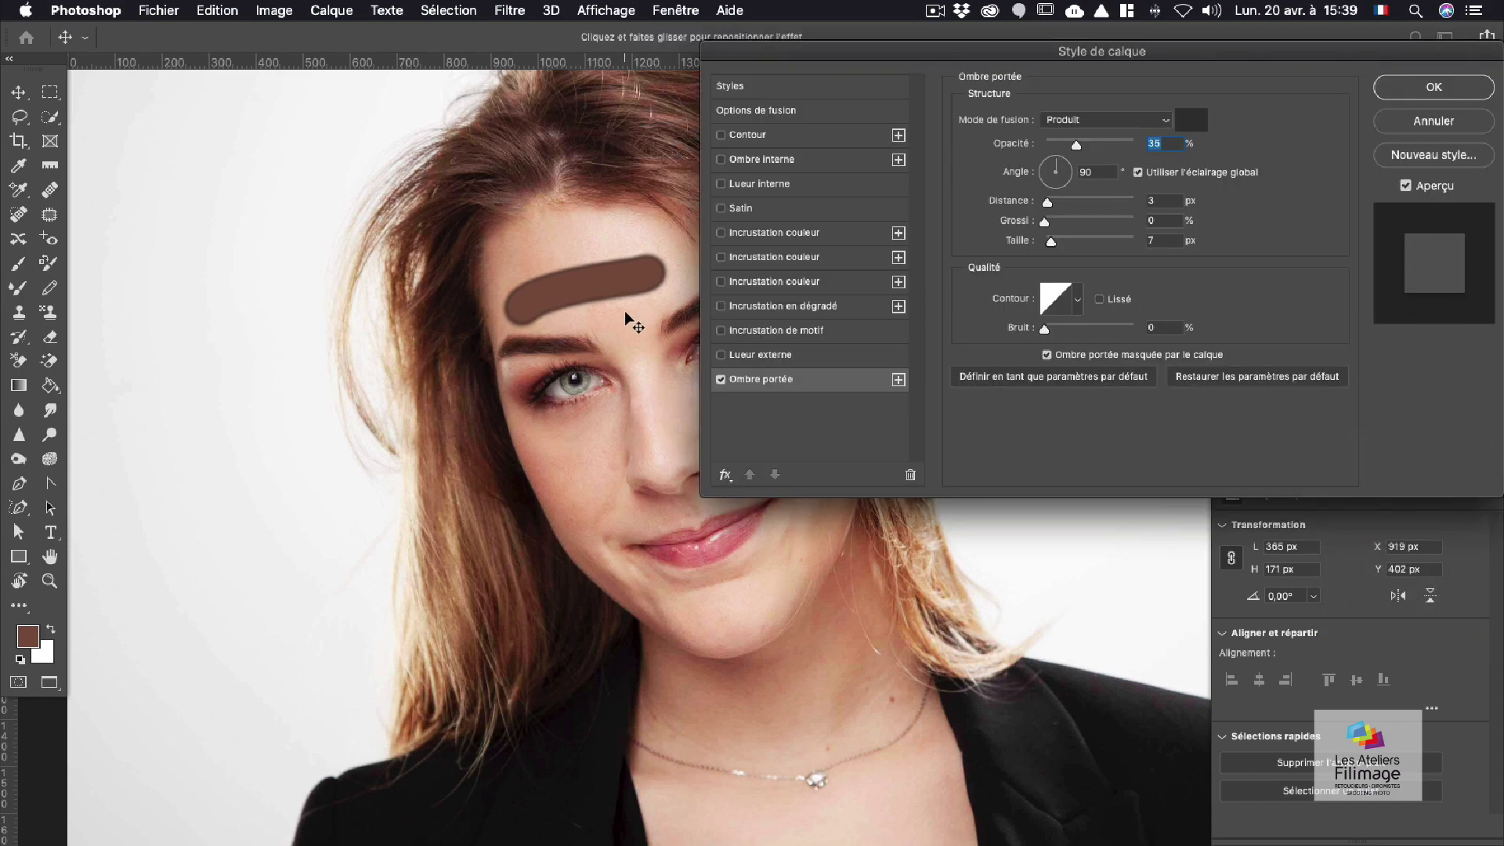
mouse_move(625, 314)
mouse_down()
mouse_move(645, 321)
mouse_move(630, 324)
mouse_up()
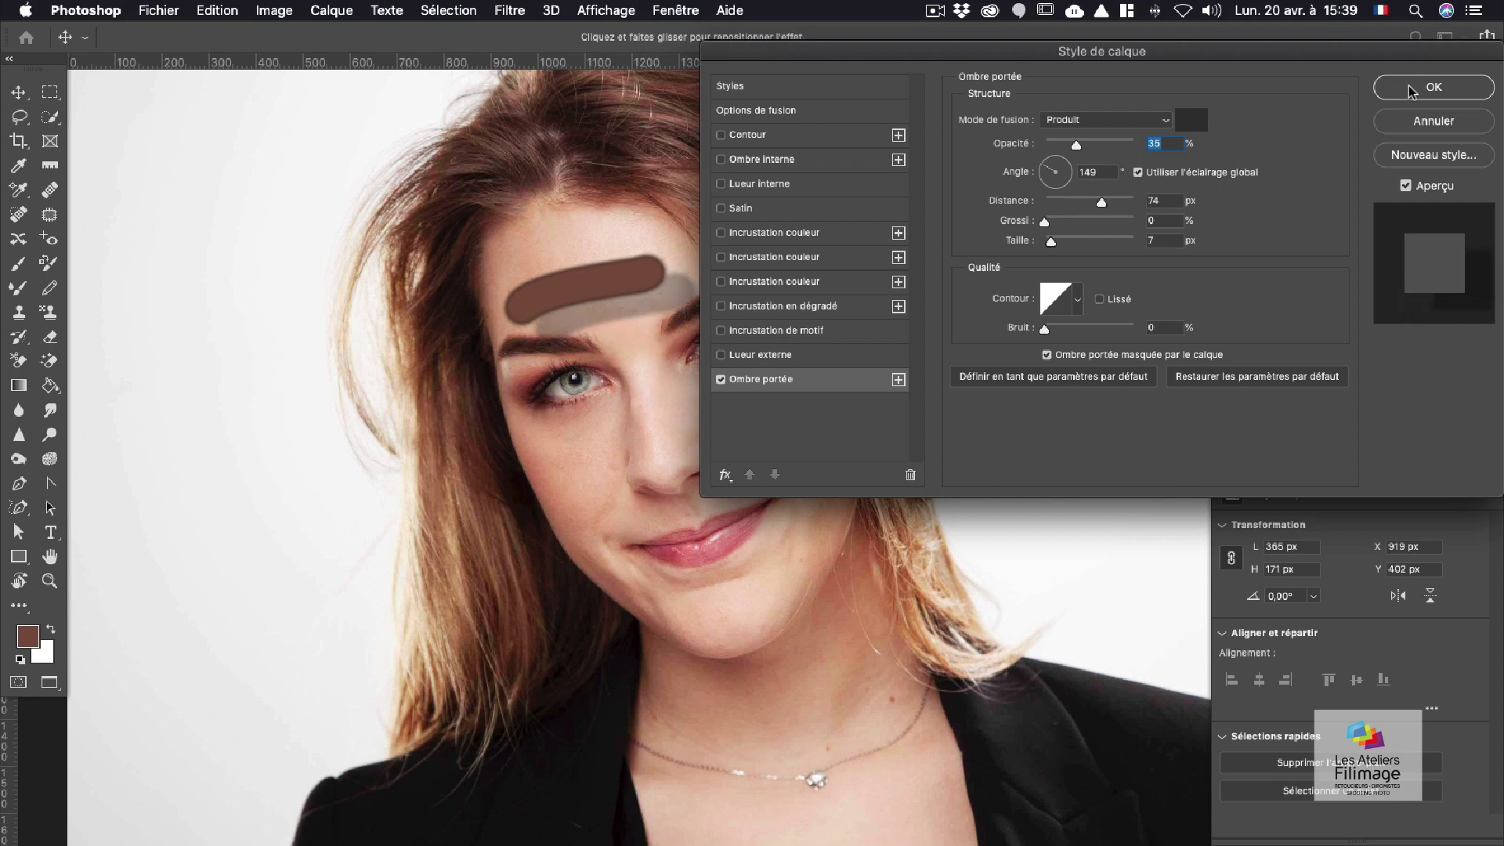
drag(1051, 242, 1092, 224)
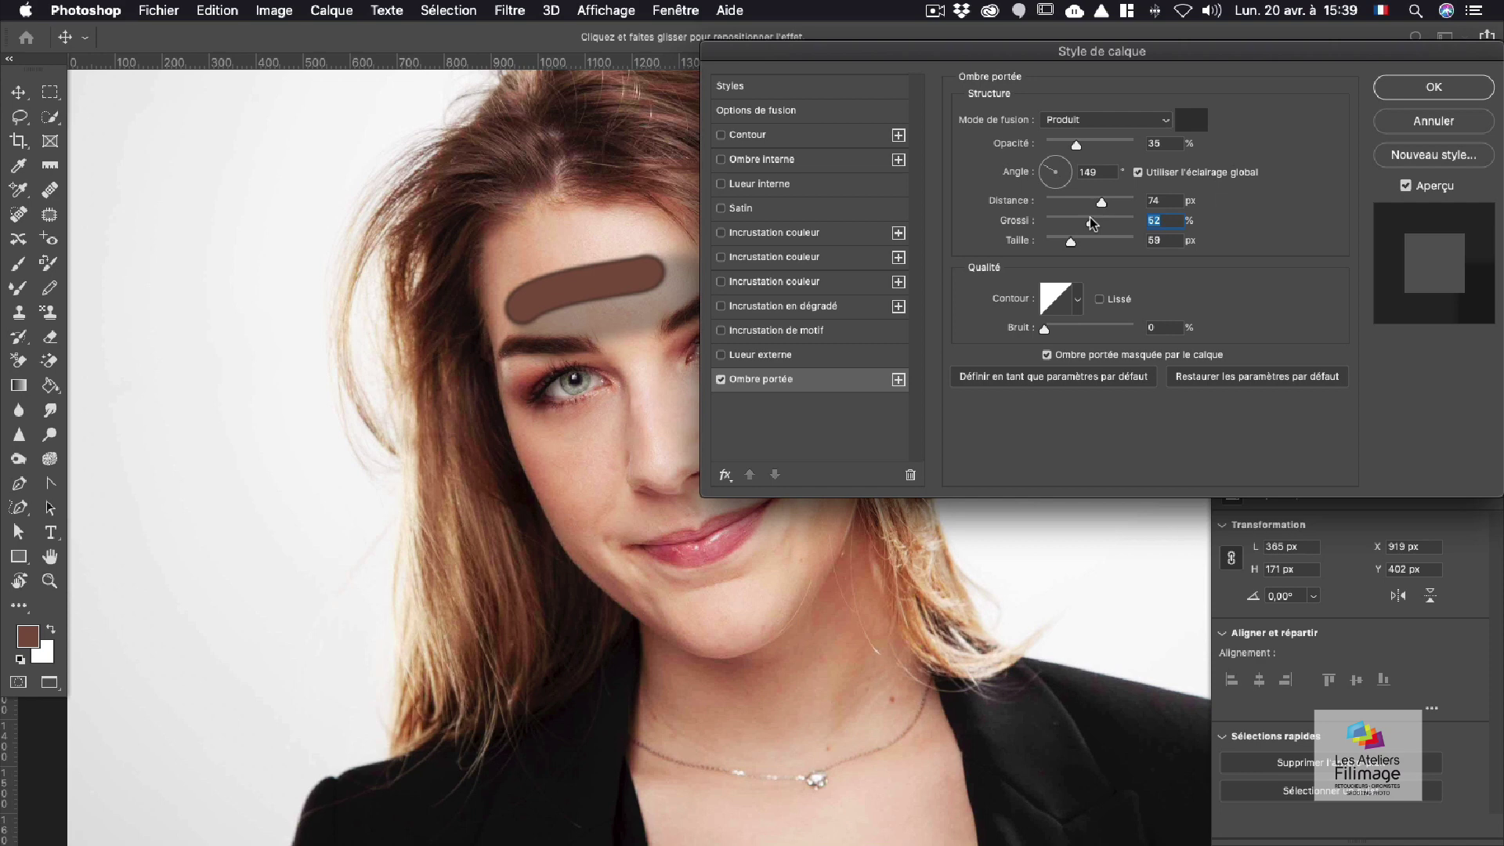
drag(614, 308, 575, 253)
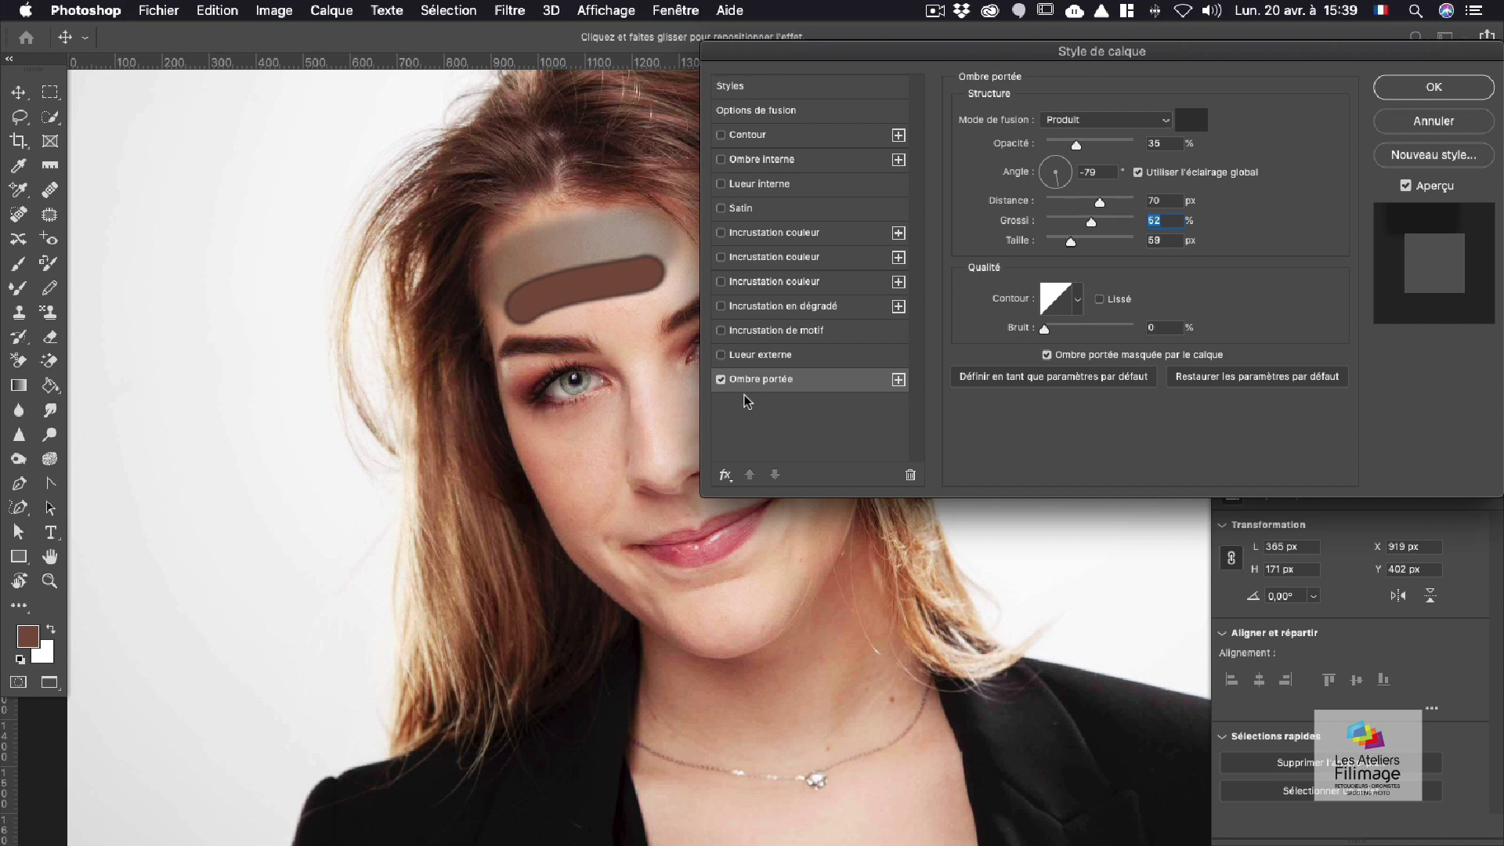
Step: Preview an inner glow and an inner shadow on the forehead stroke, and discard all the layer style changes
click(721, 185)
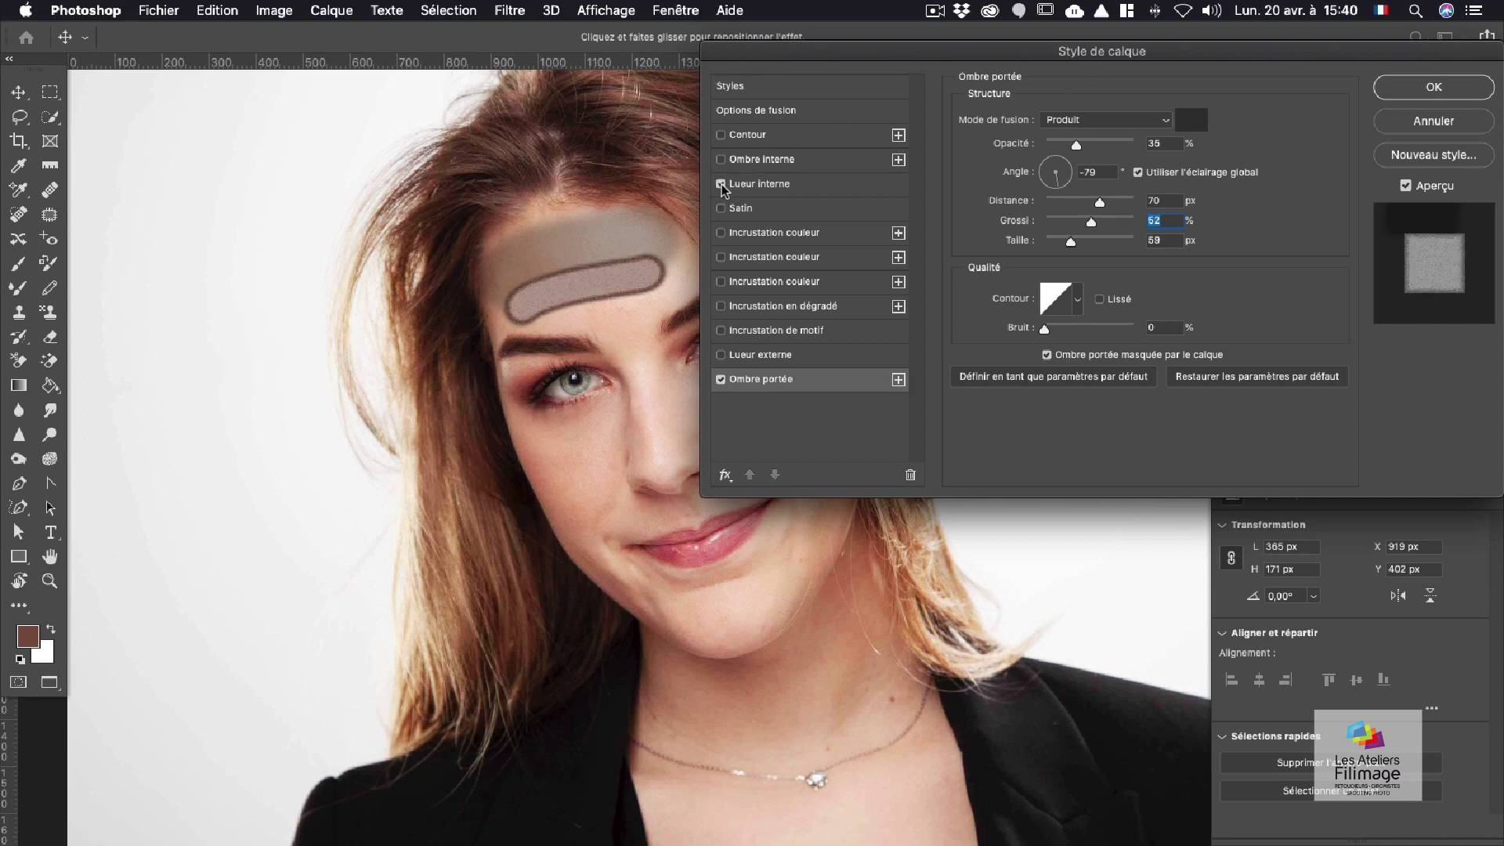
click(720, 185)
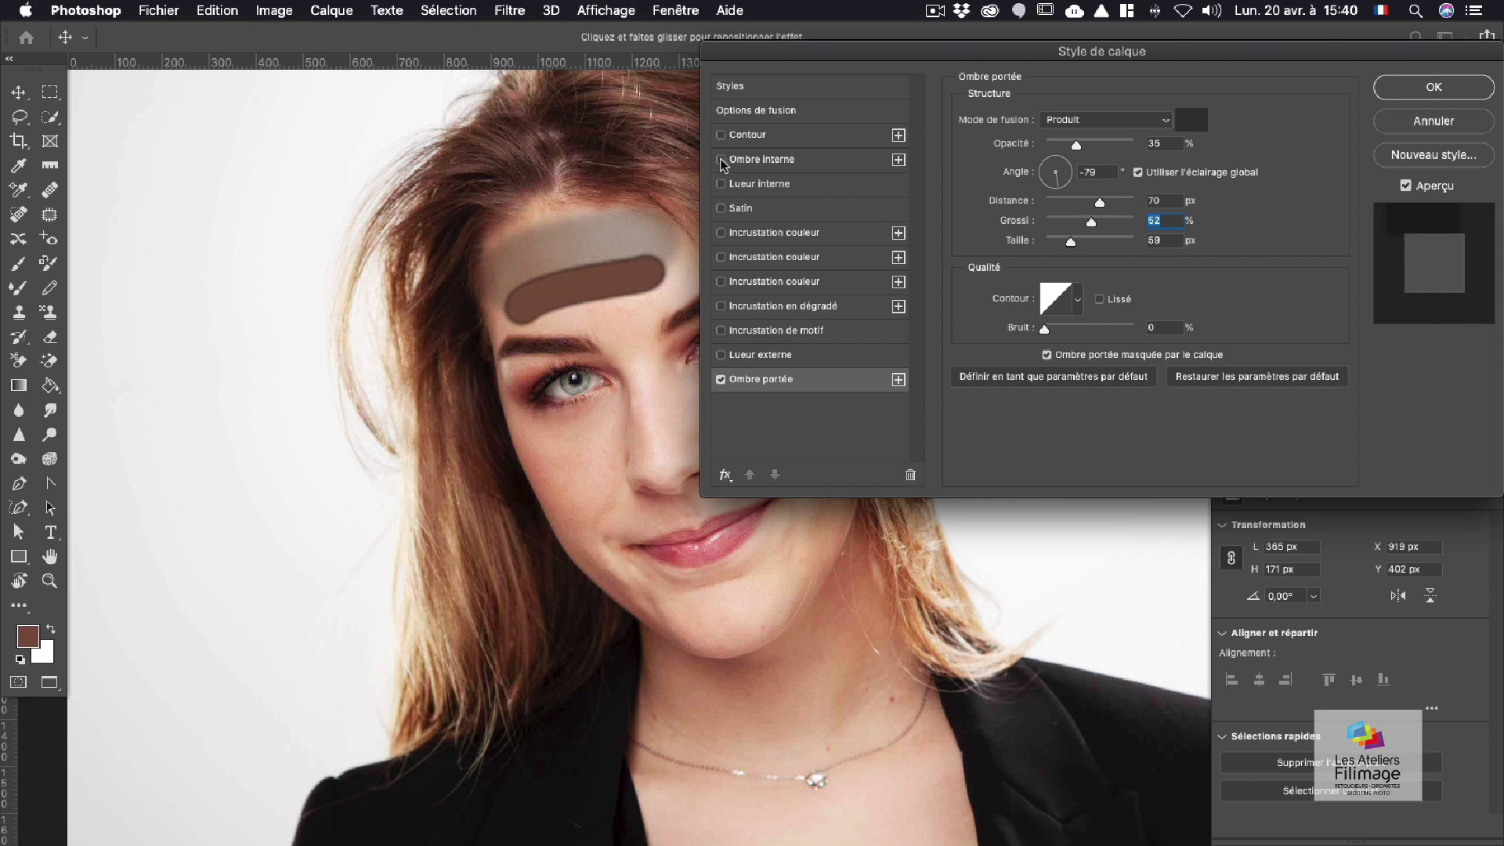
click(720, 160)
click(720, 160)
click(720, 160)
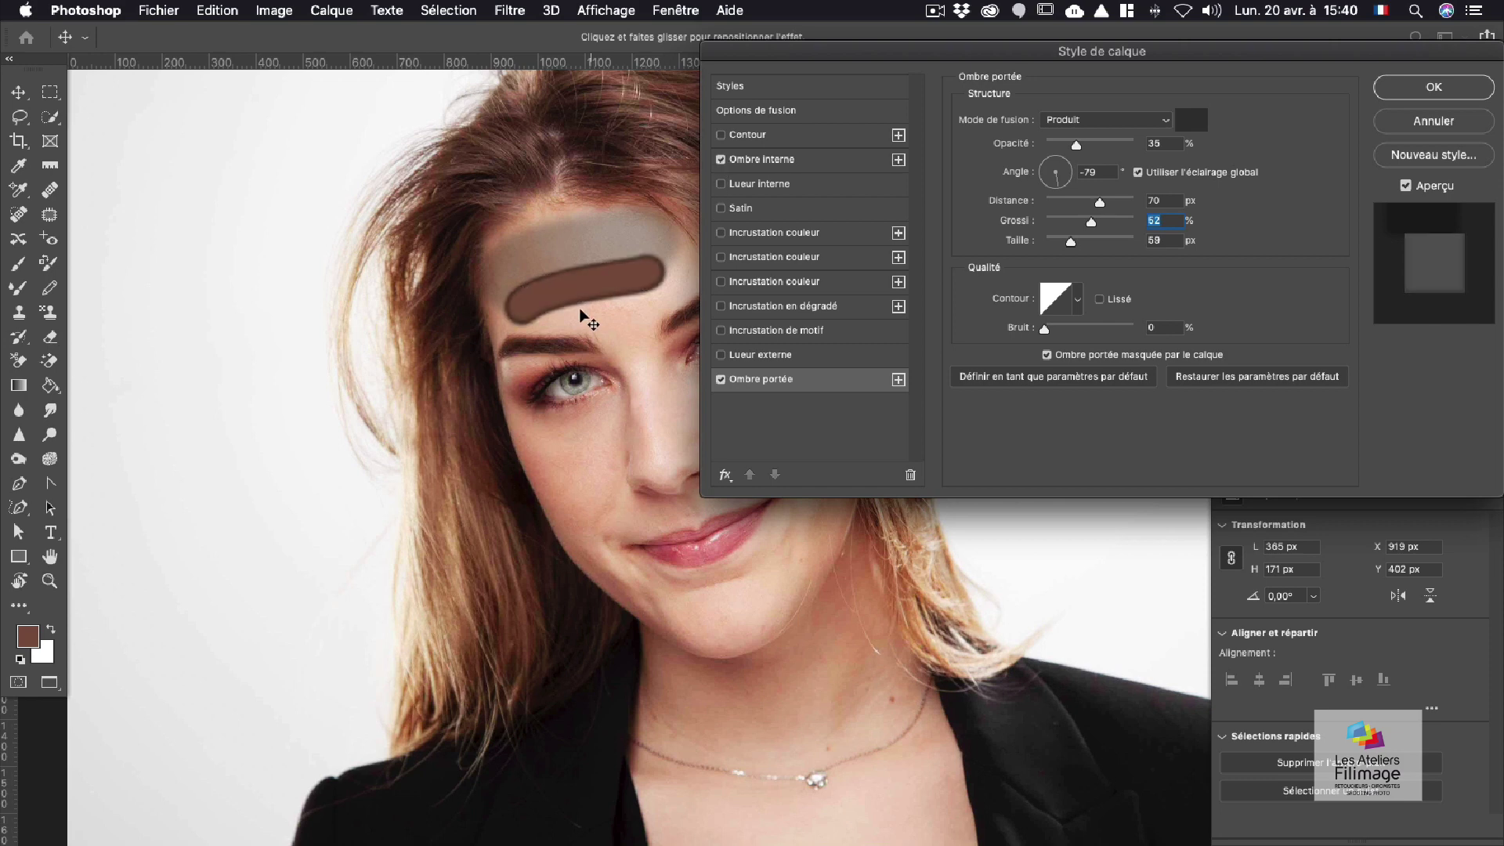
click(1440, 123)
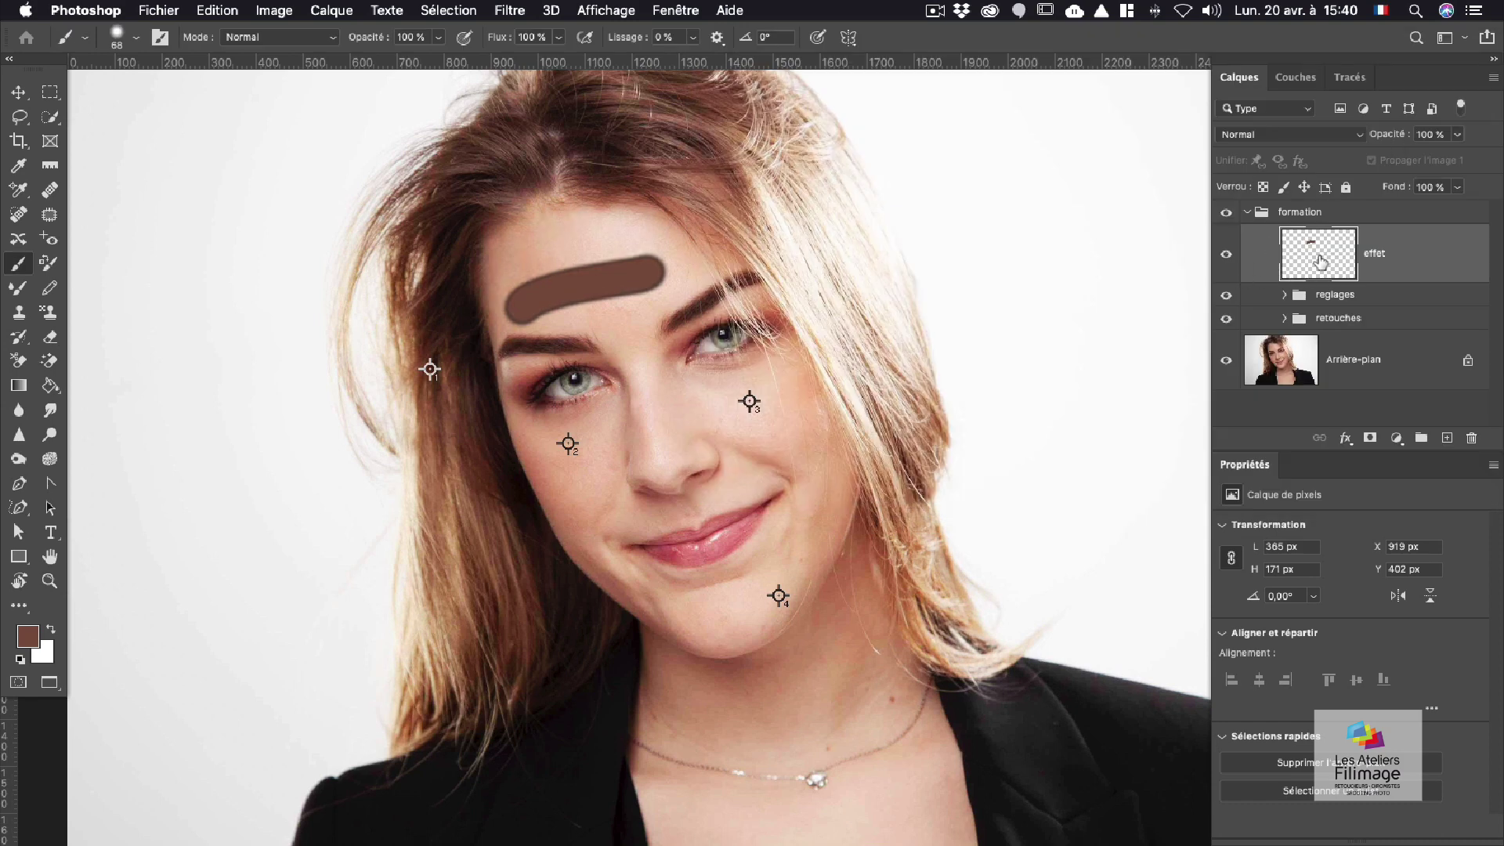
Step: Add a layer mask to the effet layer, paint black on it to conceal the right end of the stroke, and hide the layer
click(1226, 259)
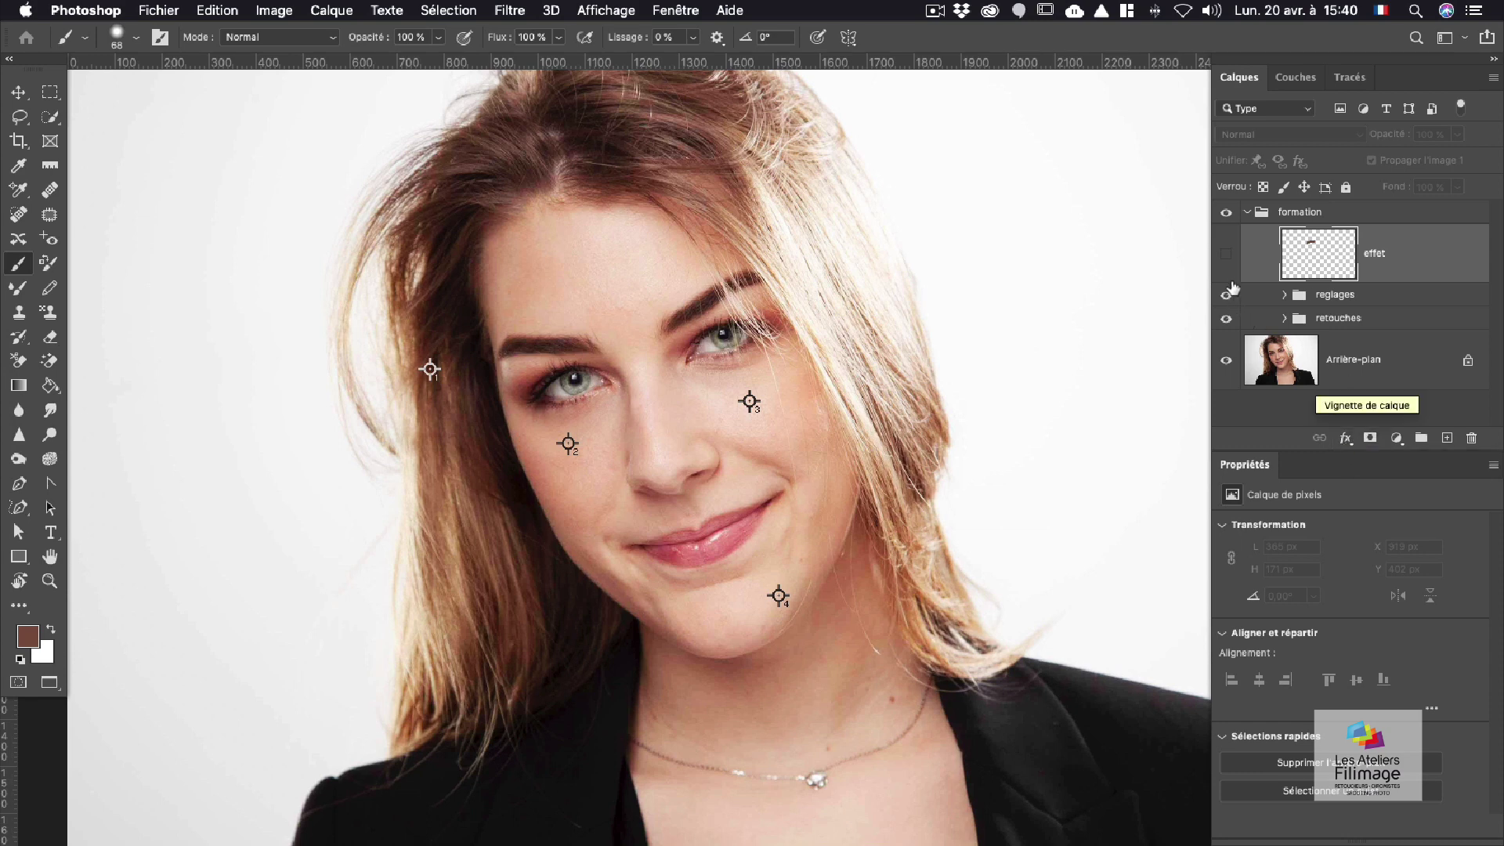
click(1227, 253)
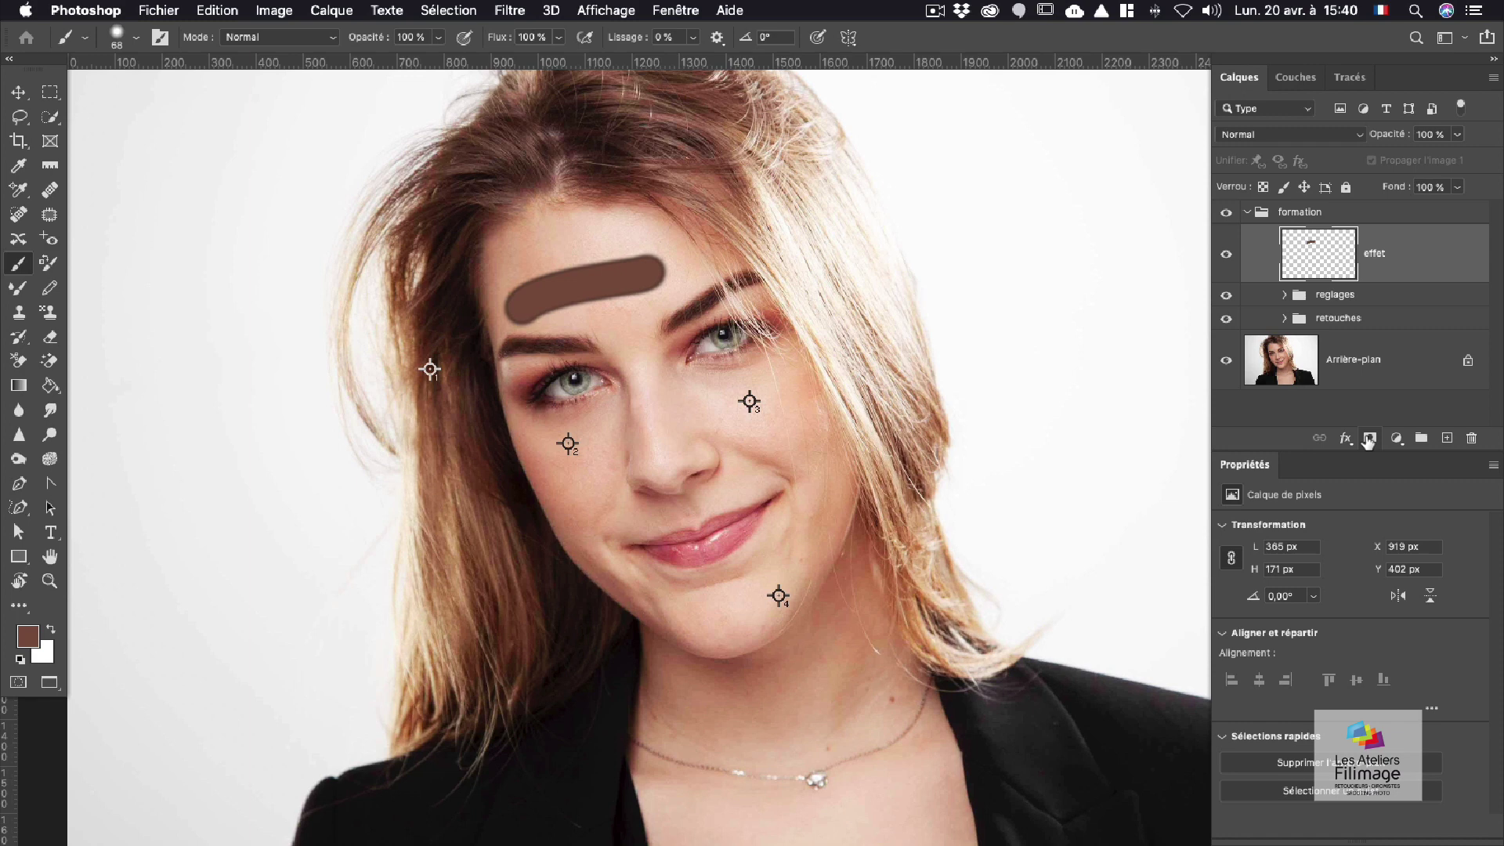
click(1367, 441)
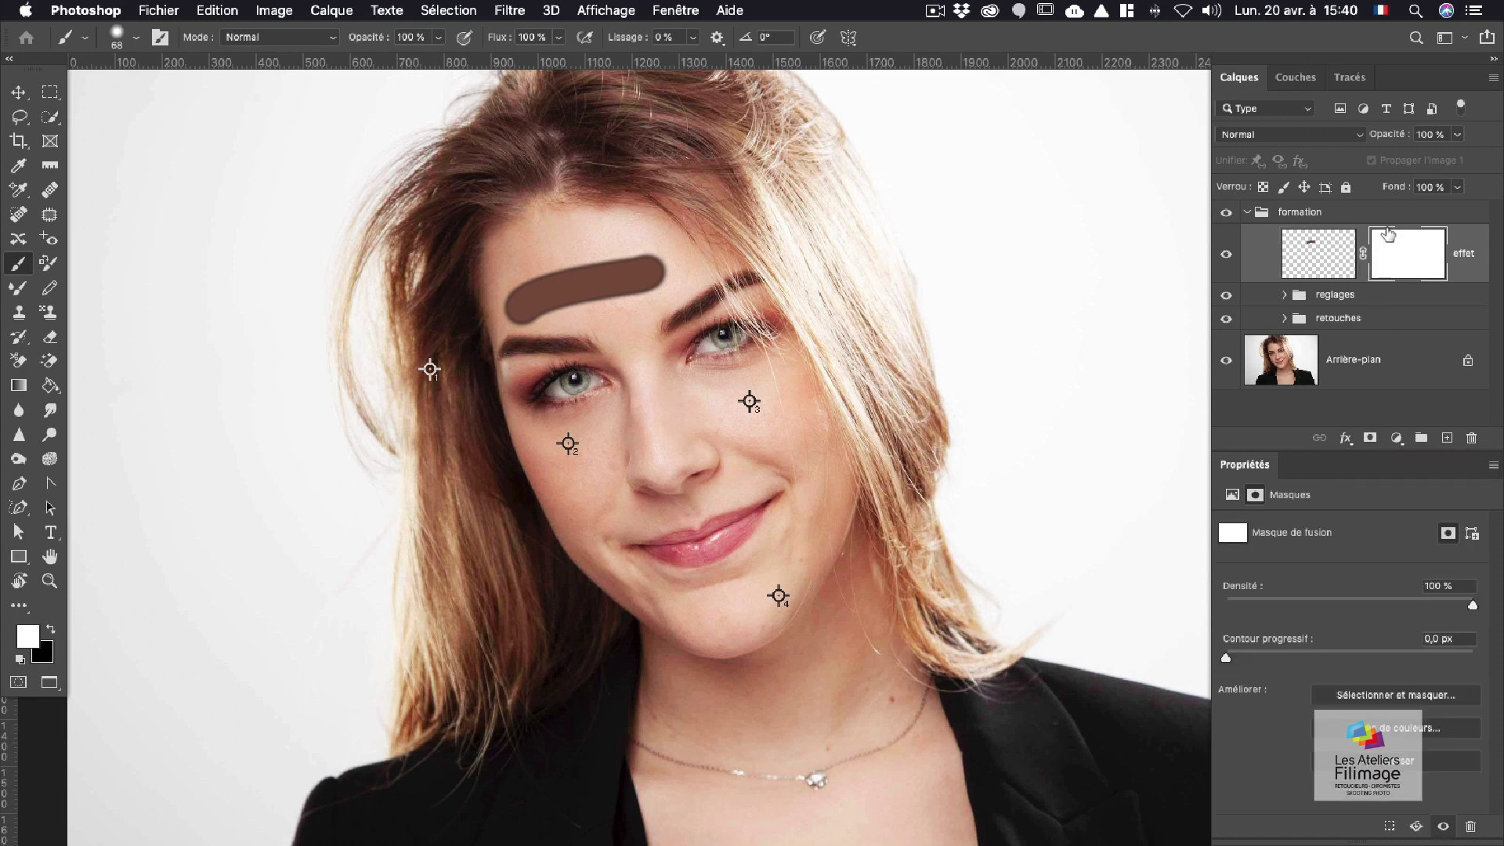
key(x)
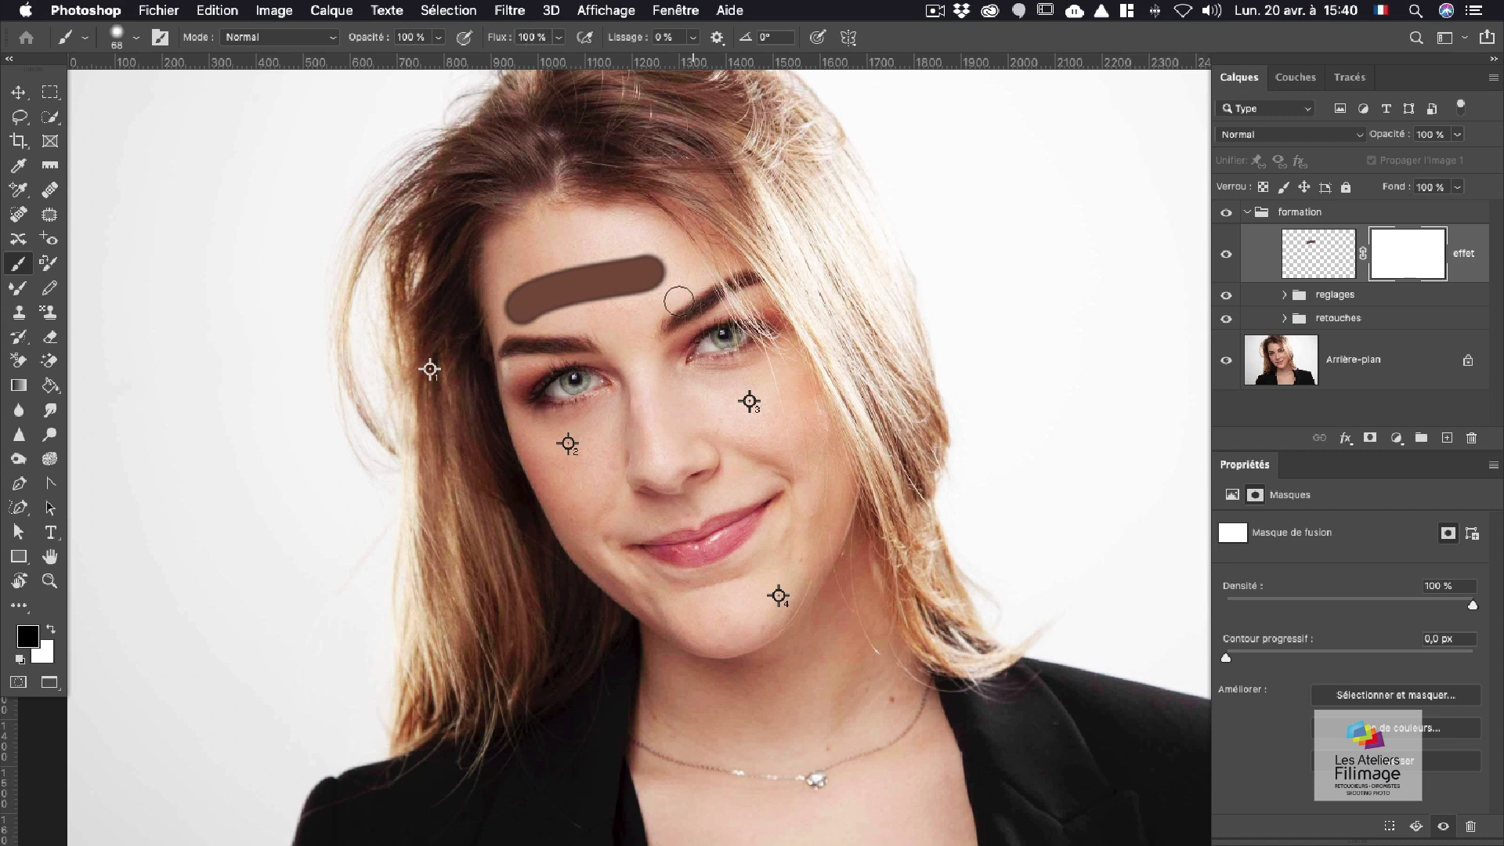
mouse_move(671, 302)
mouse_down()
mouse_move(689, 301)
mouse_move(664, 248)
mouse_move(661, 286)
mouse_move(641, 262)
mouse_move(638, 295)
mouse_up()
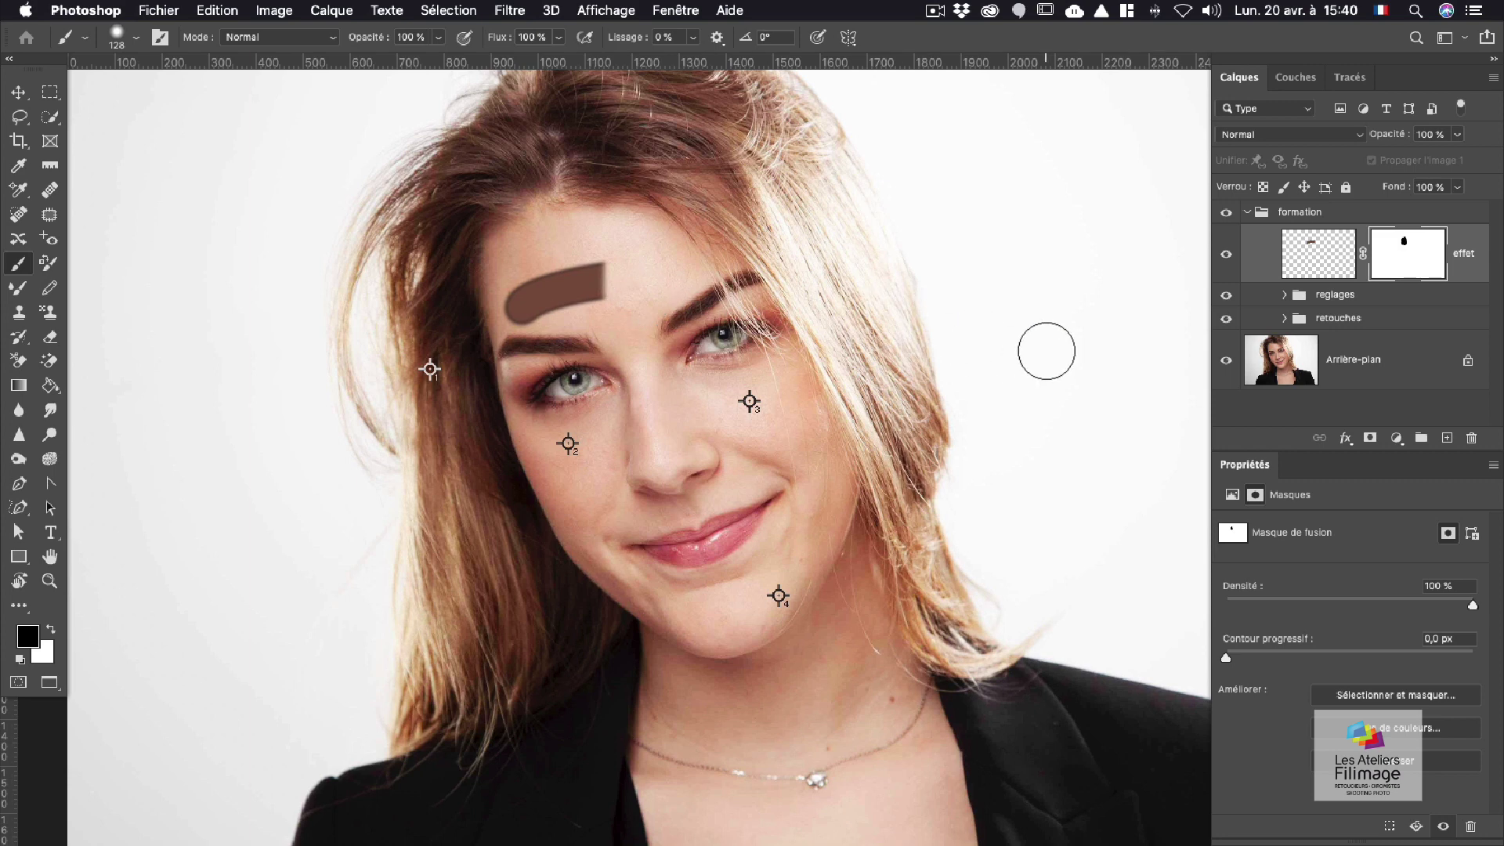
click(1226, 256)
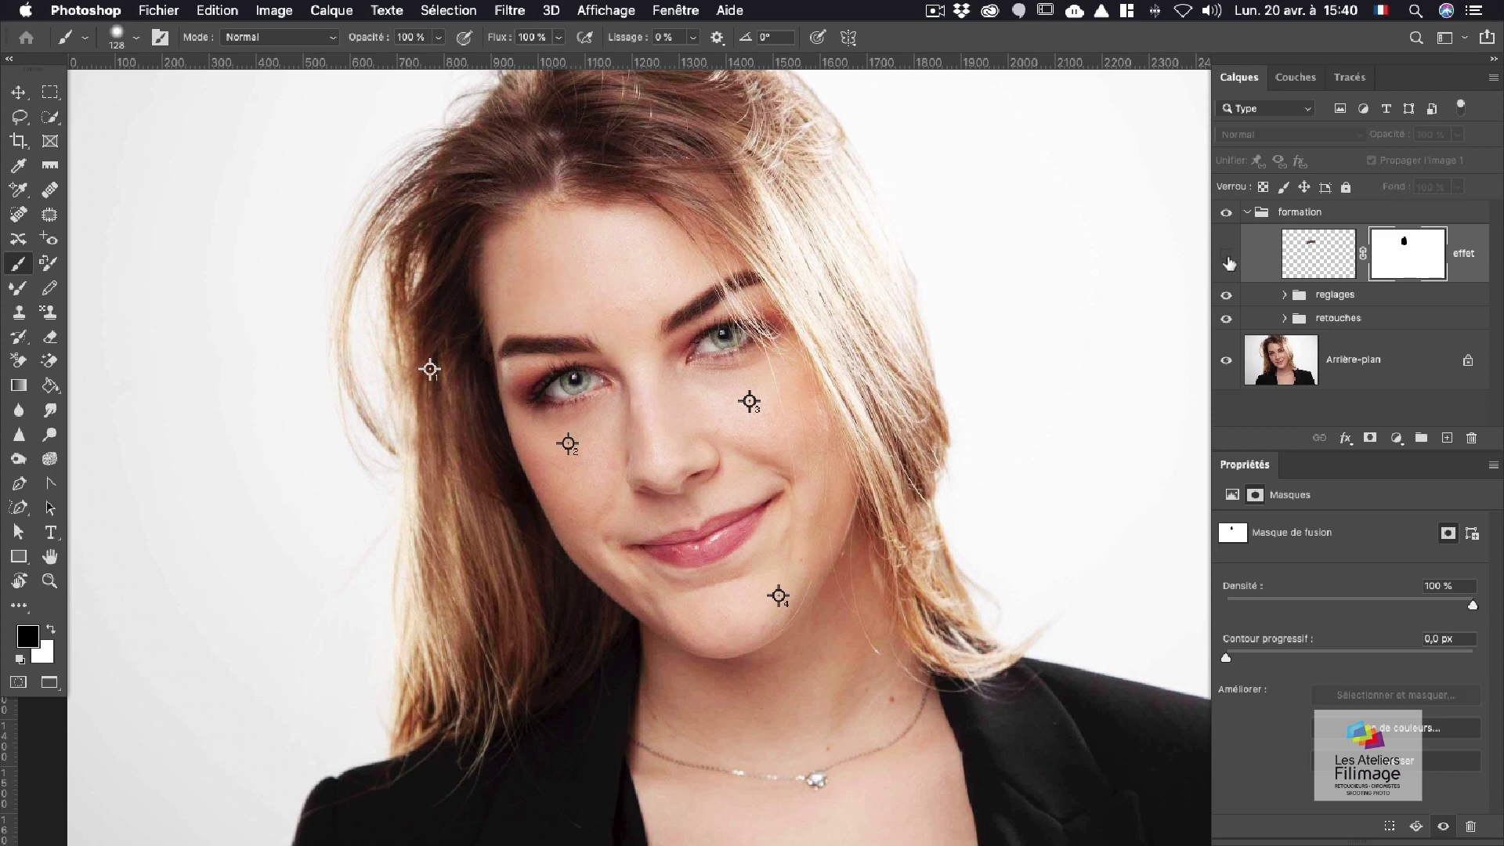
Step: Add a Noir et blanc adjustment layer above effet with Rouges 82 and Jaunes 88, and set its blend mode to Produit
click(1396, 439)
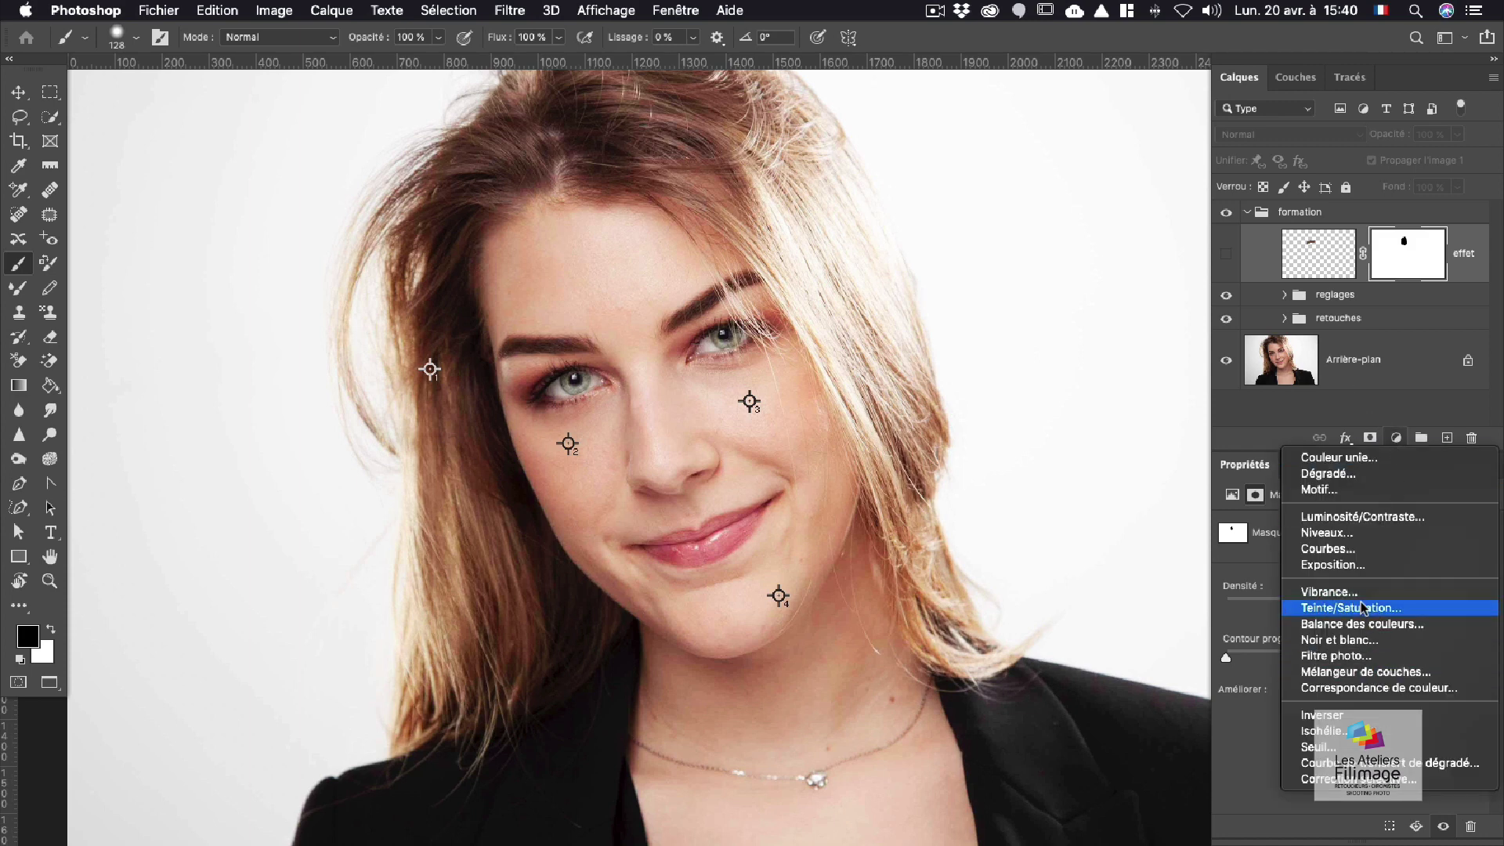
click(1358, 640)
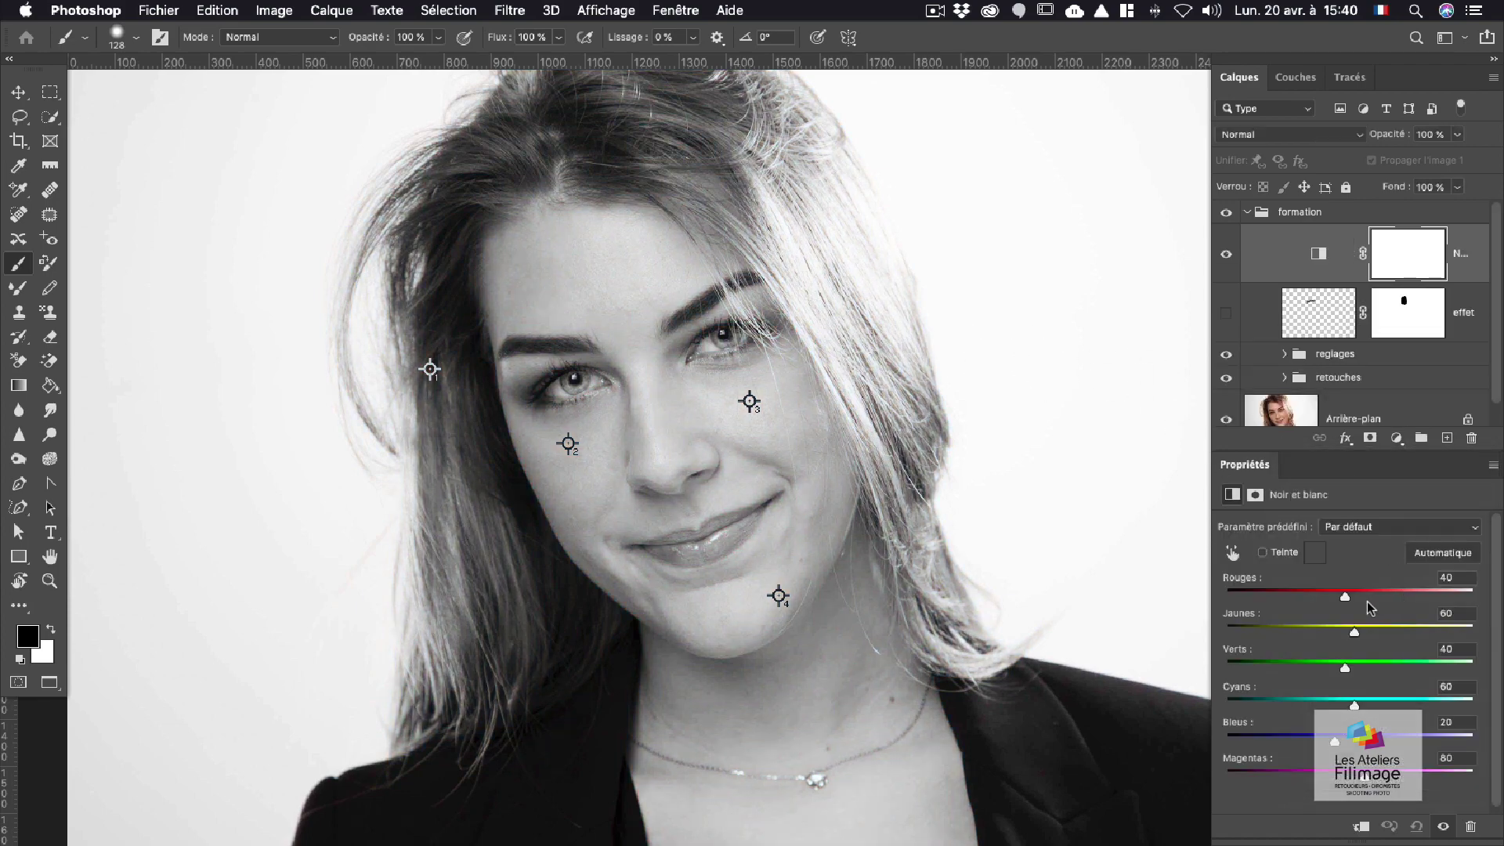
drag(1345, 598, 1369, 636)
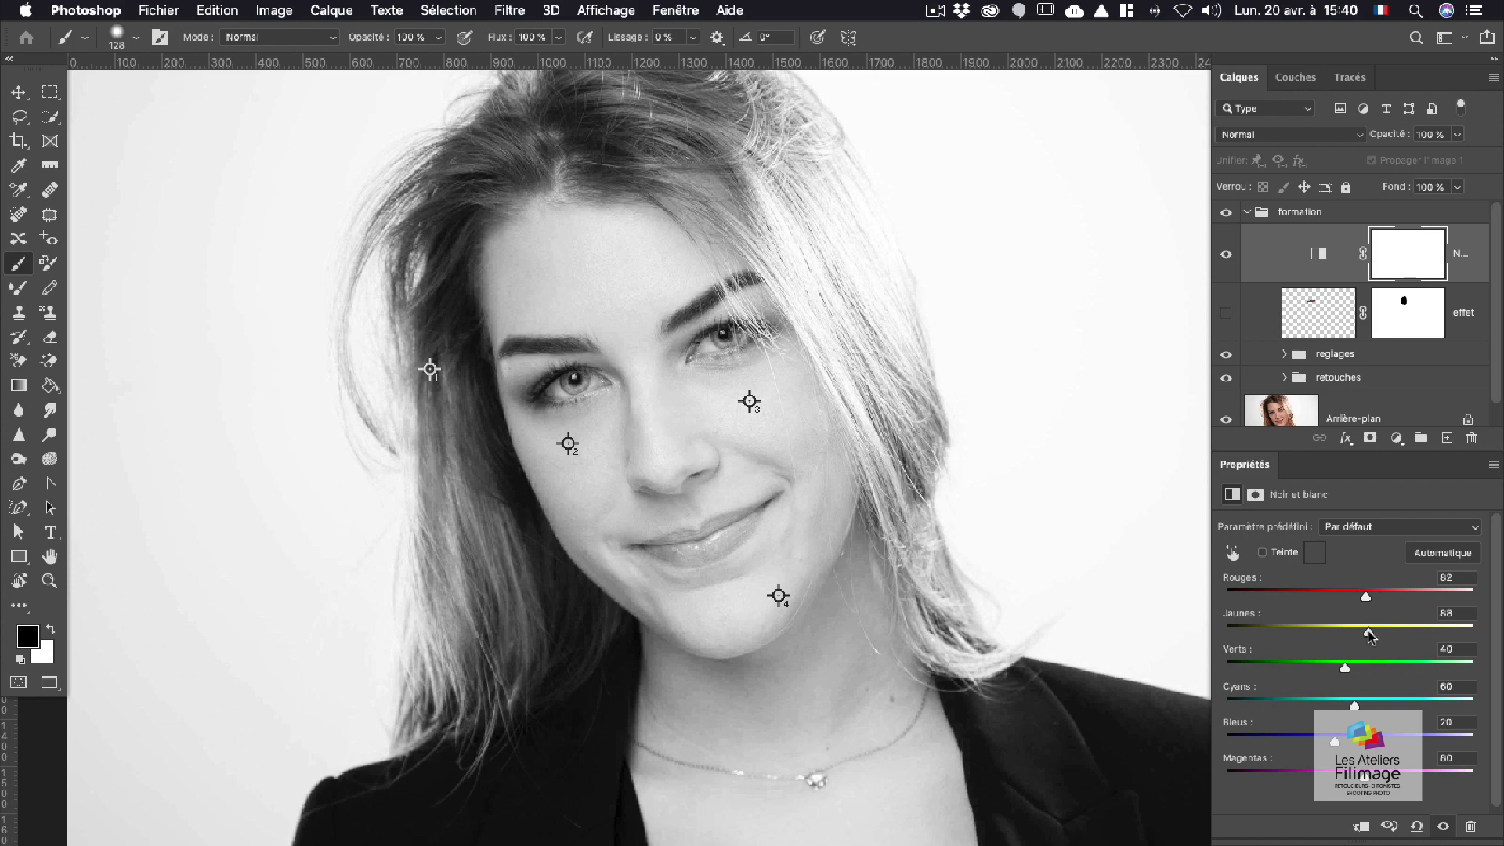
click(1254, 135)
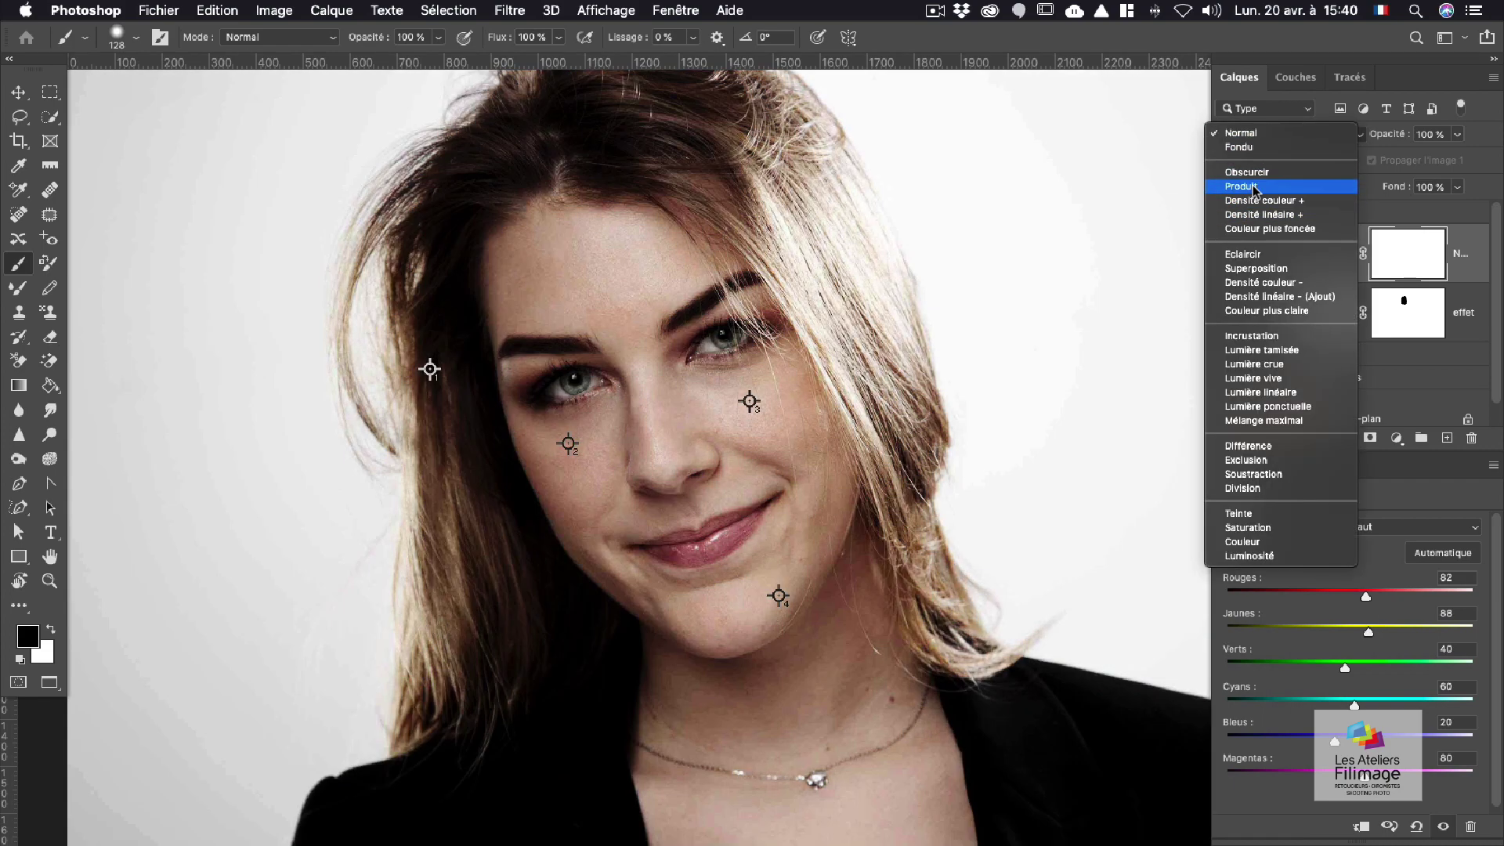
click(1254, 188)
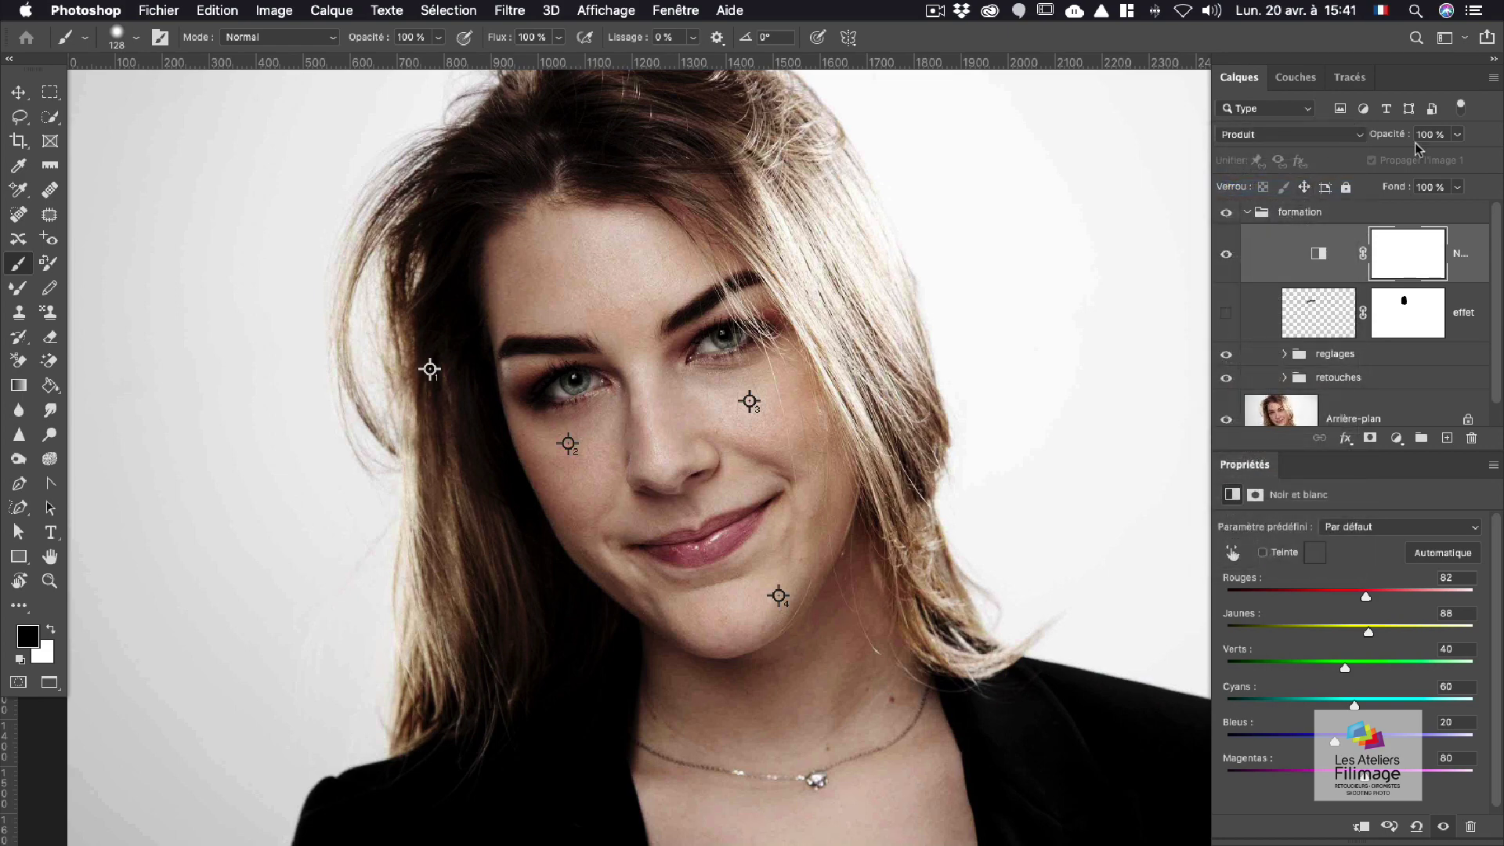
Step: Set the Noir et blanc adjustment layer's opacity to 49 % and move it into the reglages group
drag(1459, 135, 1408, 157)
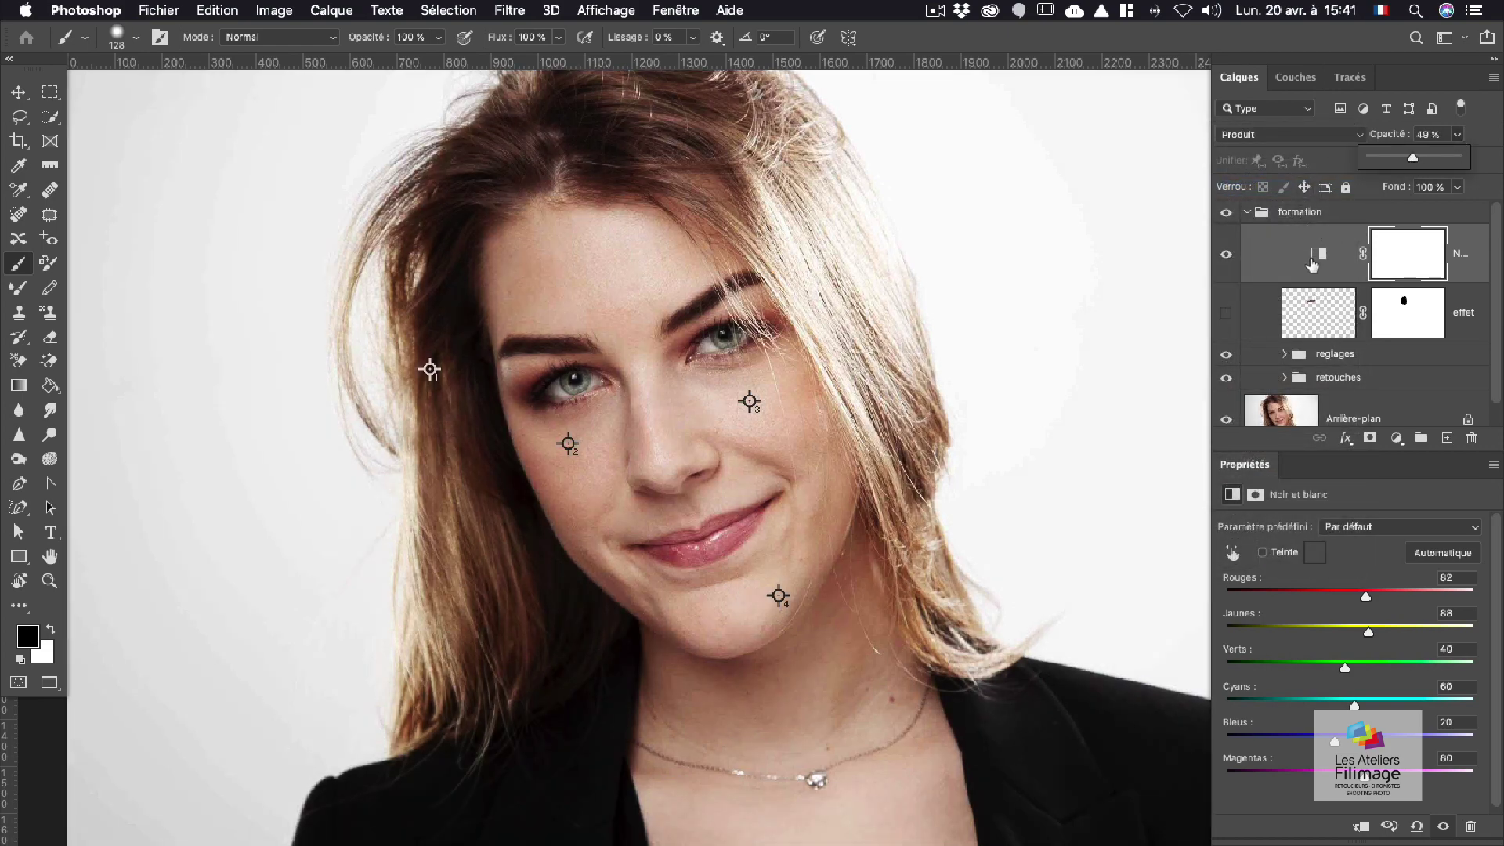
drag(1312, 261, 1334, 359)
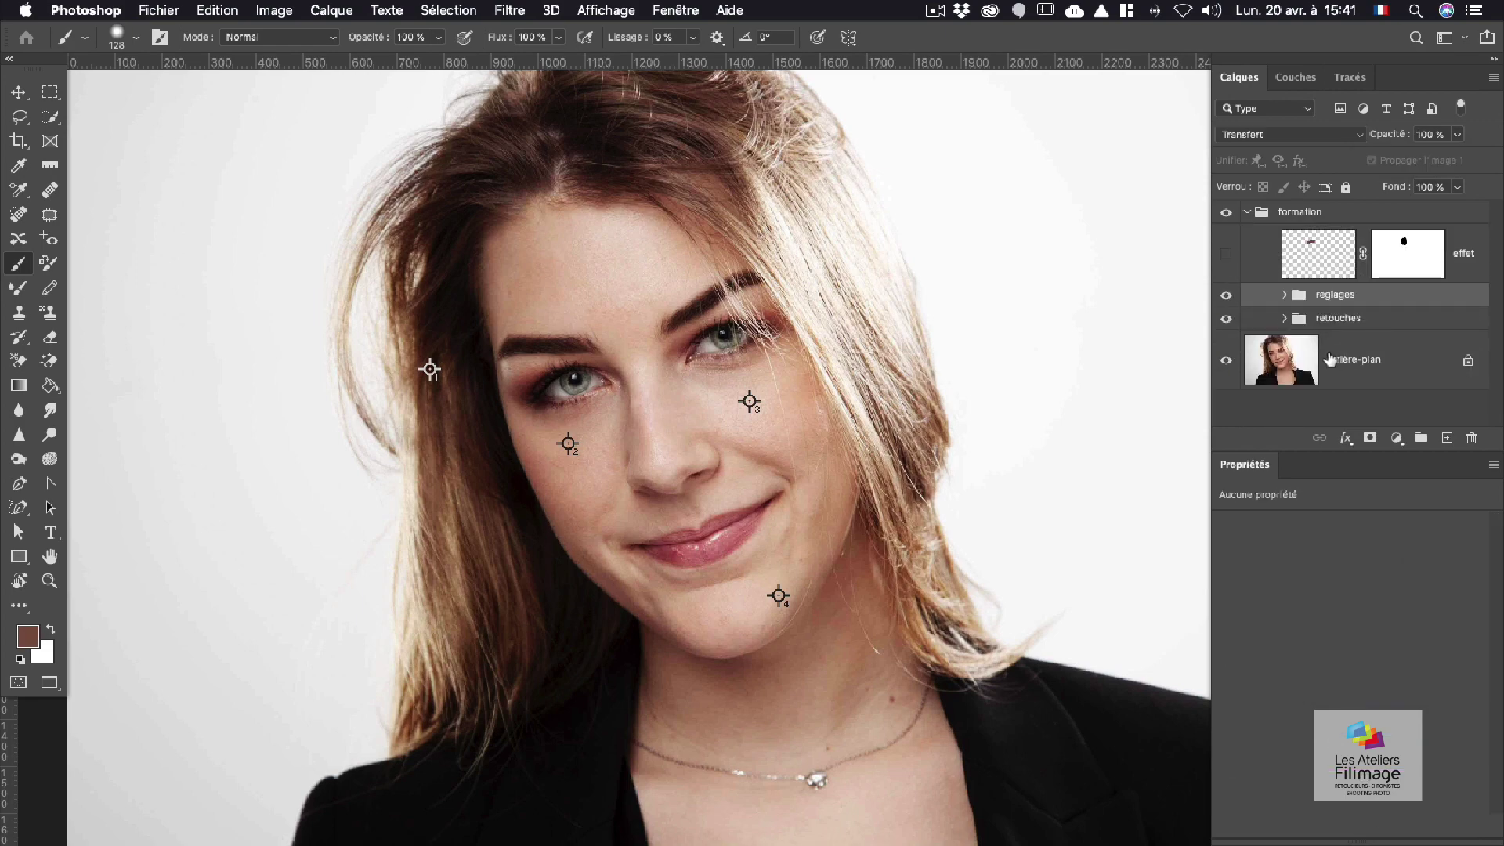
Step: Hide and show the reglages group to compare the portrait with and without its adjustments
click(1227, 296)
click(1226, 297)
click(1227, 296)
click(1226, 296)
click(1227, 295)
Step: Add a new layer at the top of the formation group and sample the forehead skin colour with a 31 x 31 average
click(1247, 212)
click(1248, 214)
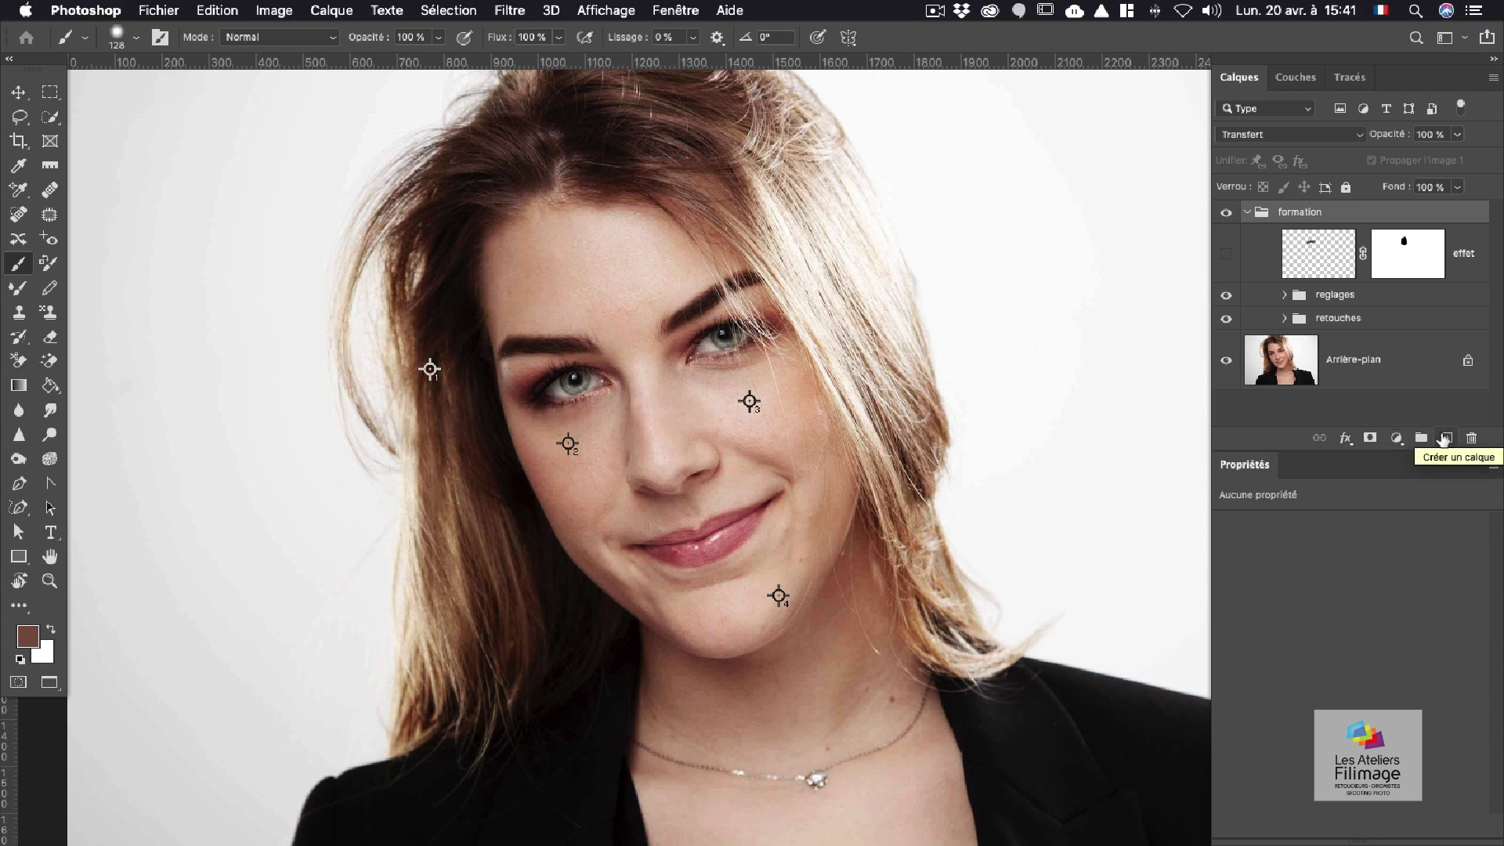
click(1444, 440)
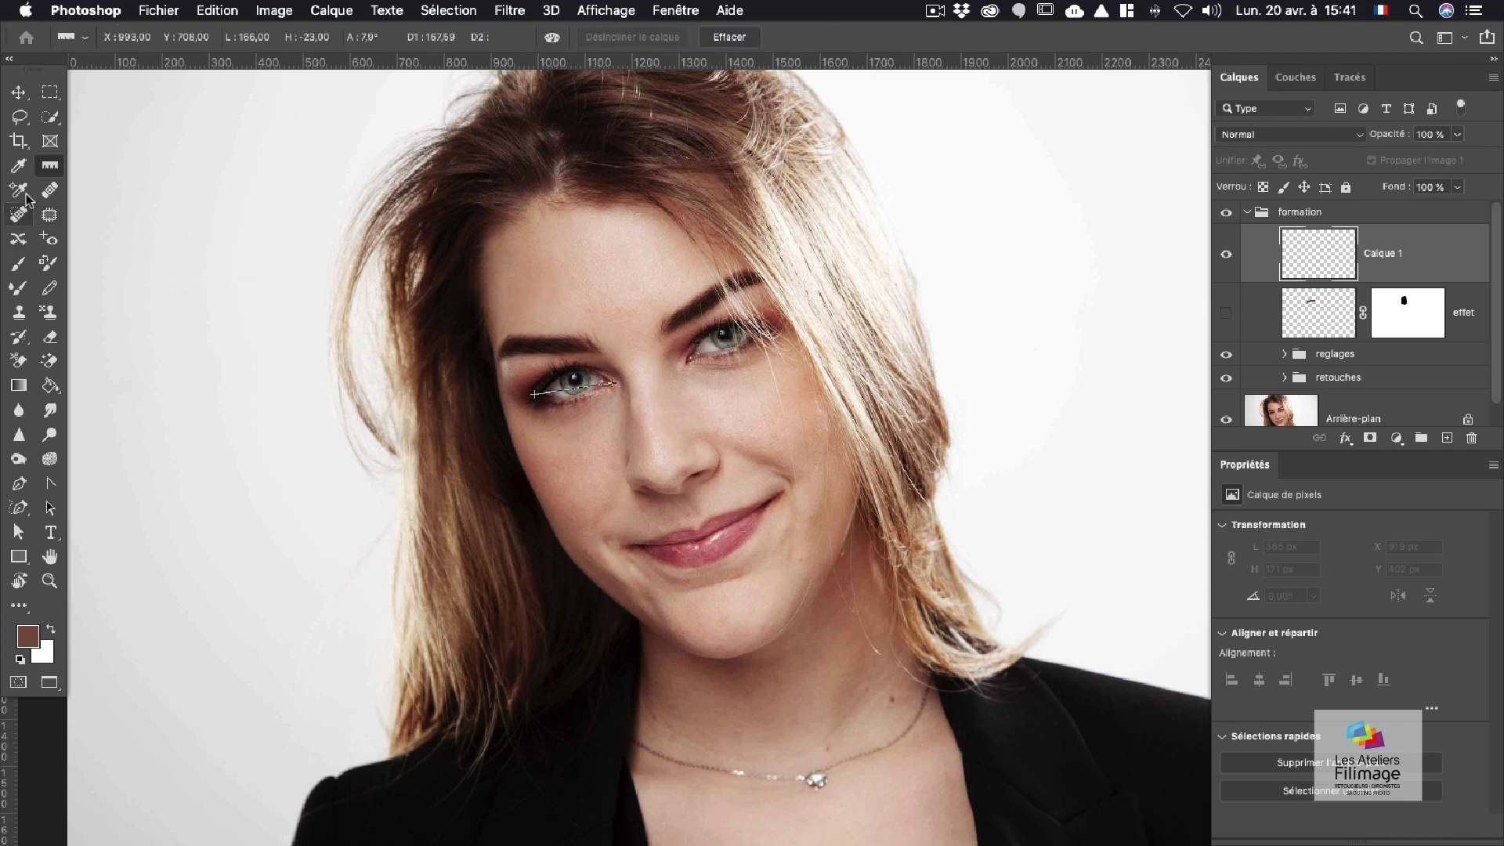
click(19, 166)
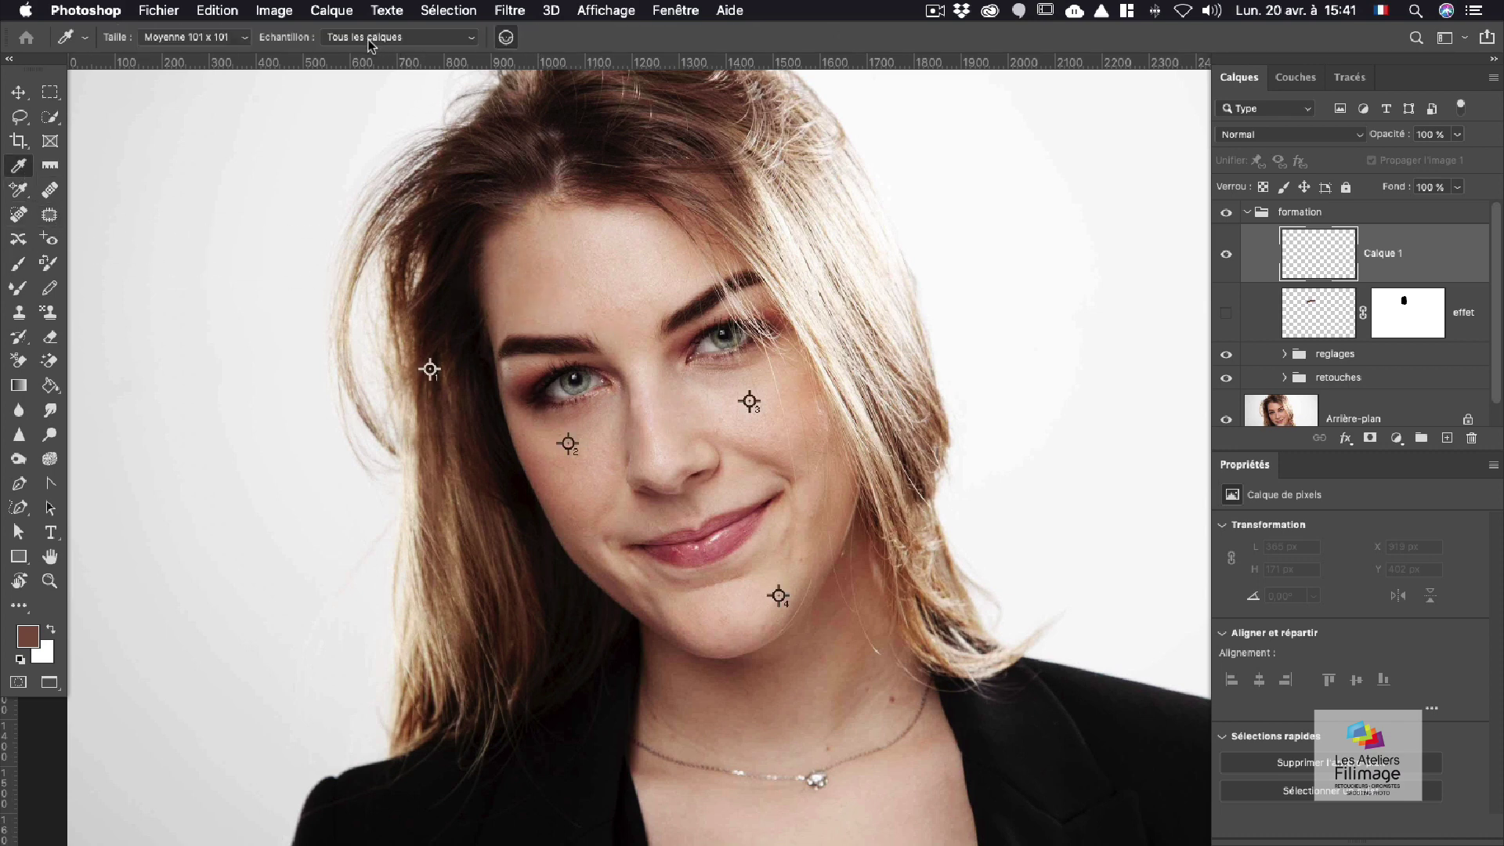
click(216, 41)
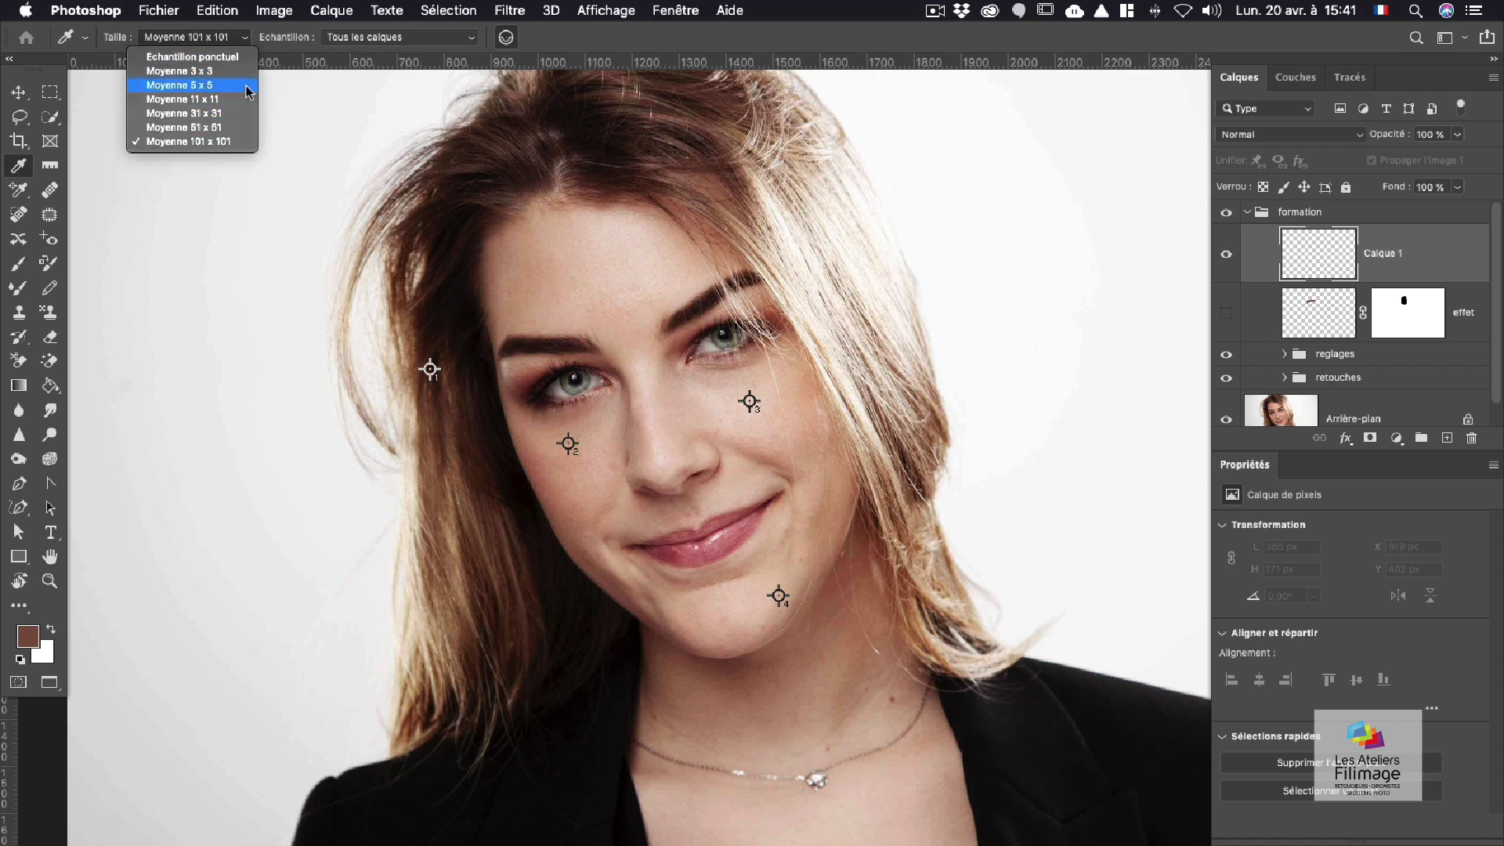
click(202, 114)
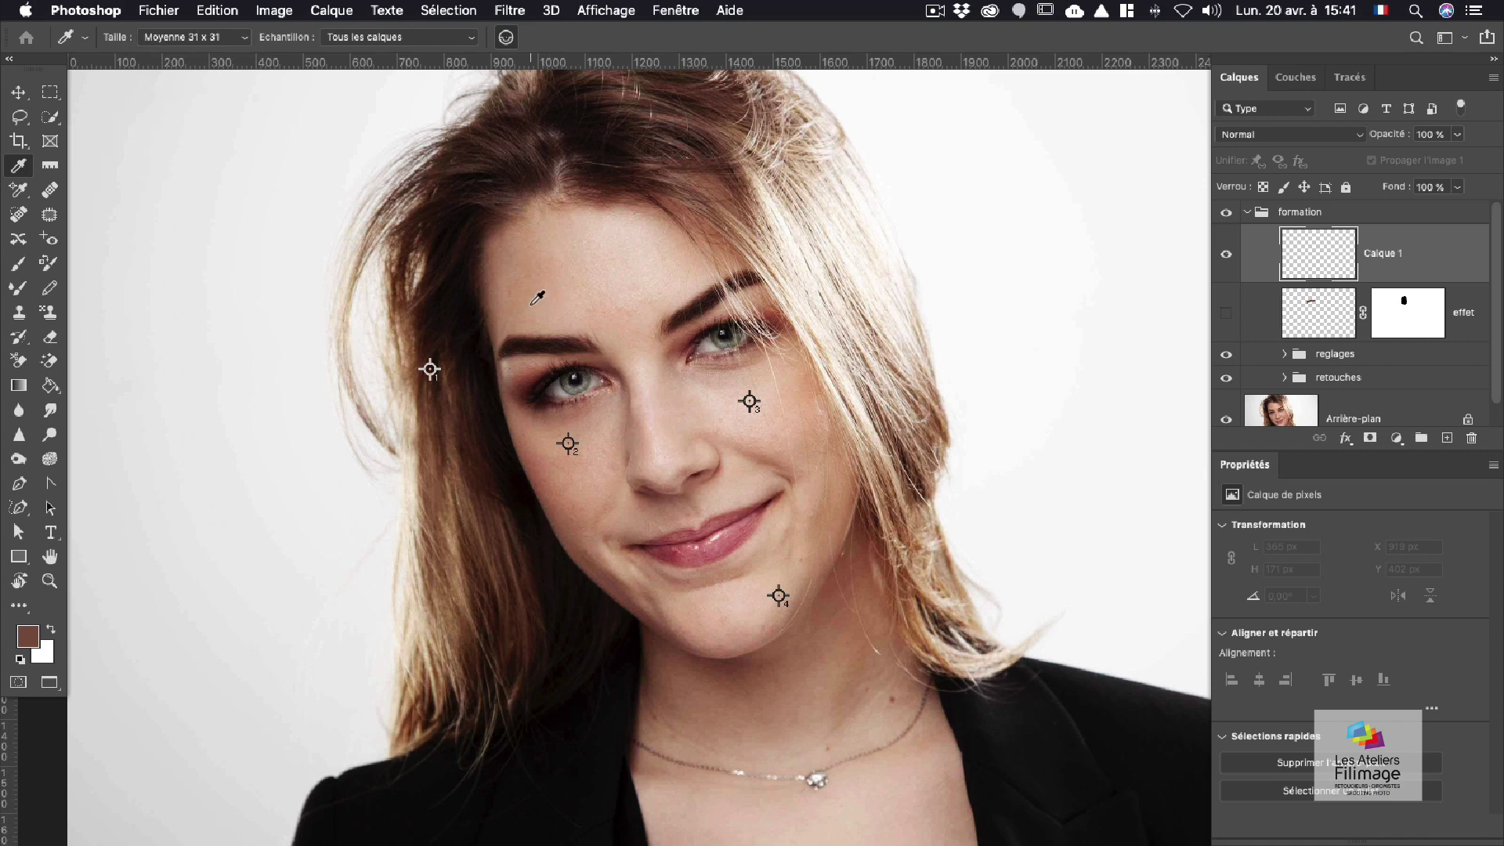
click(531, 306)
Step: Paint the sampled skin colour over the forehead, nose and upper cheeks on Calque 1, and lower the layer's opacity to 22 %
key(b)
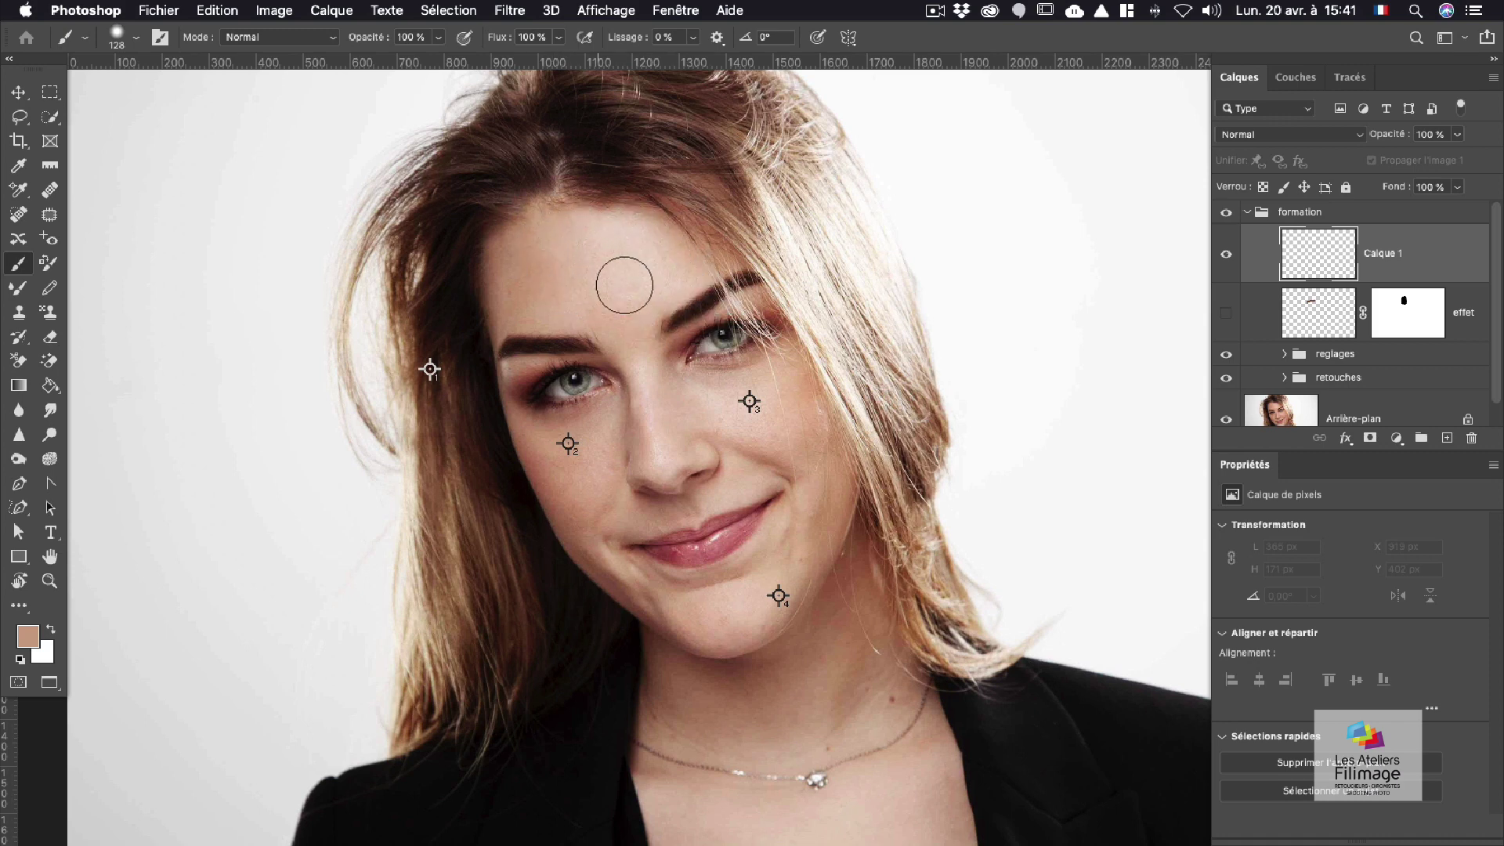
mouse_move(579, 269)
mouse_down()
mouse_move(603, 241)
mouse_move(671, 270)
mouse_move(538, 296)
mouse_move(581, 298)
mouse_move(640, 348)
mouse_move(642, 417)
mouse_move(598, 427)
mouse_move(604, 450)
mouse_move(703, 391)
mouse_move(757, 384)
mouse_move(664, 418)
mouse_move(662, 448)
mouse_move(571, 436)
mouse_up()
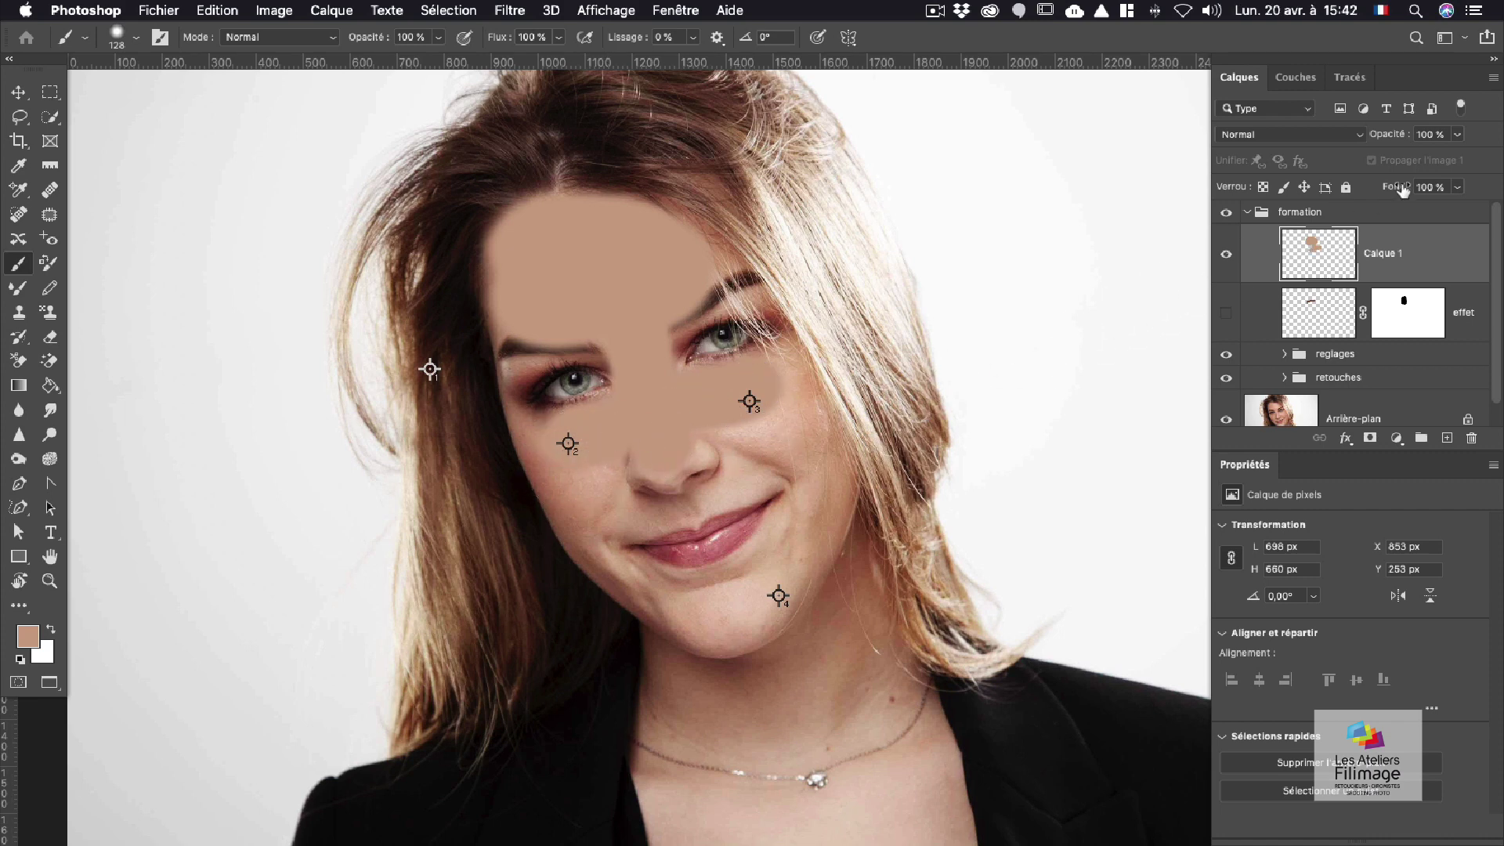
click(1457, 134)
drag(1462, 156, 1396, 162)
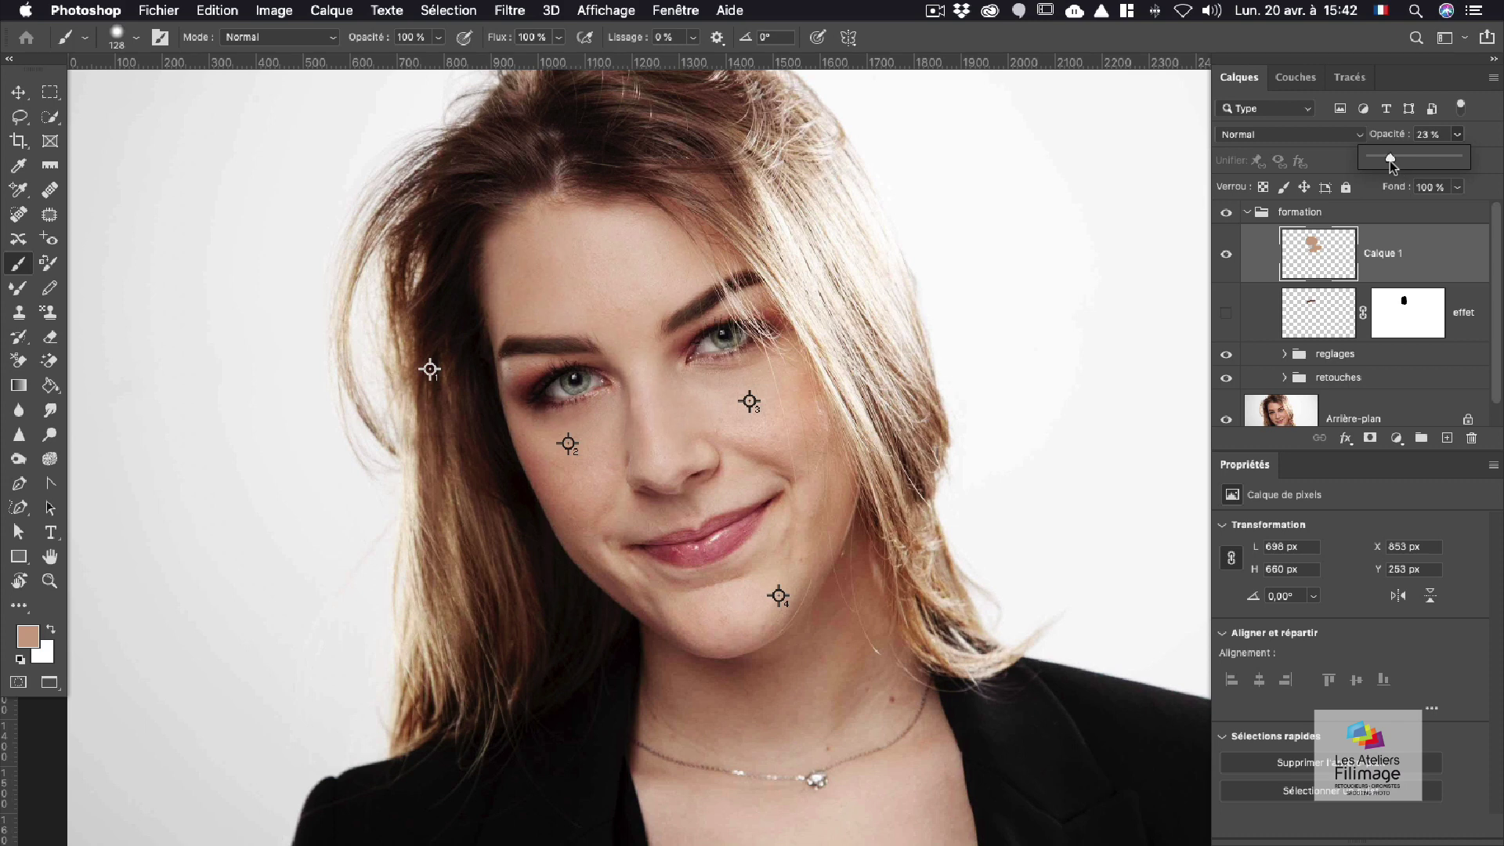
drag(1389, 161, 1391, 161)
Step: Toggle the visibility of Calque 1 to compare the face with and without the painted skin tone
click(1227, 255)
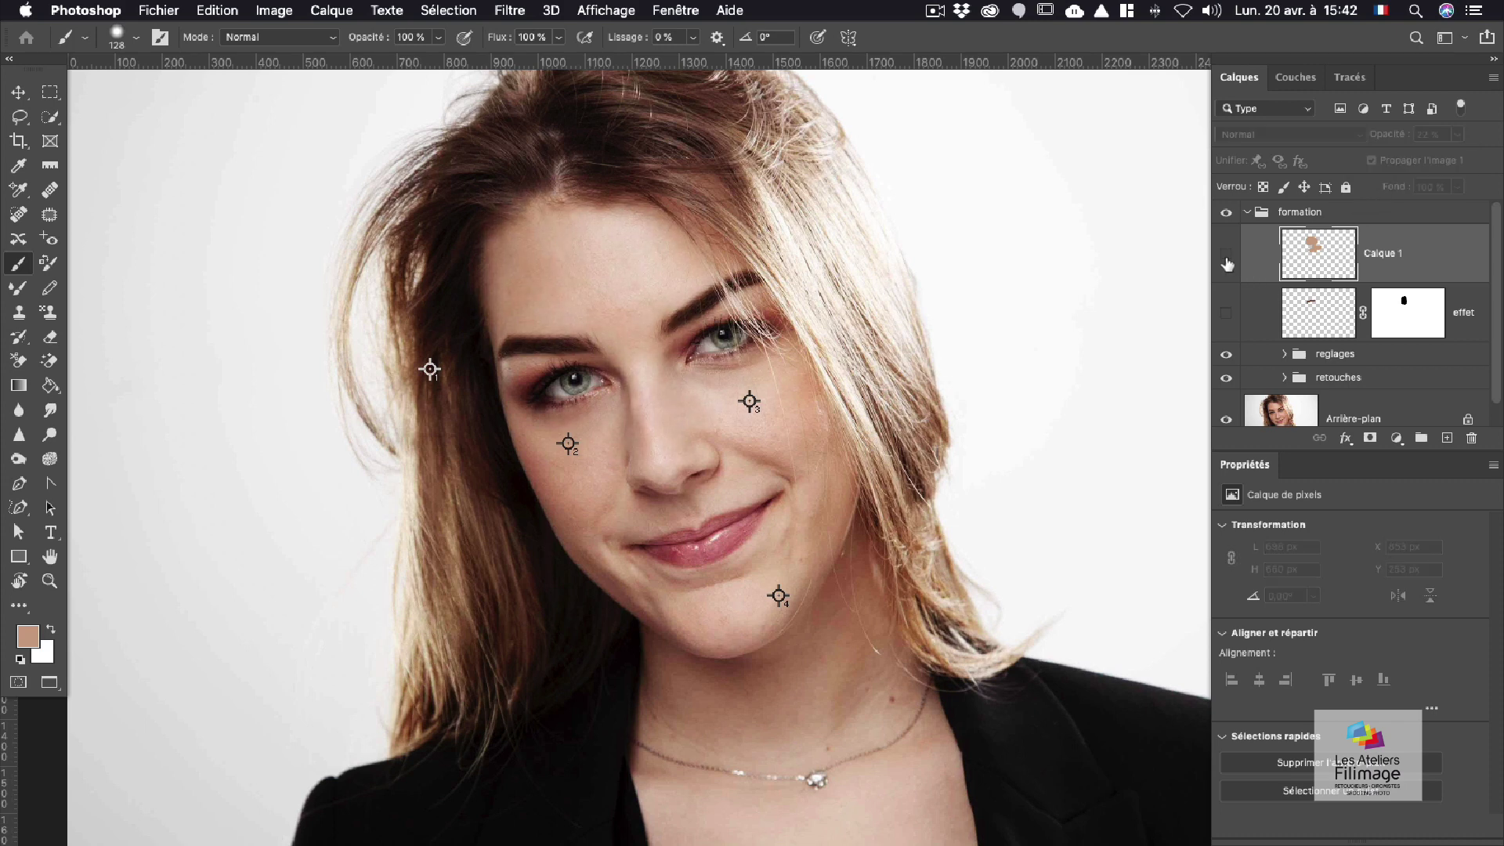
click(1226, 256)
click(1227, 256)
click(1226, 255)
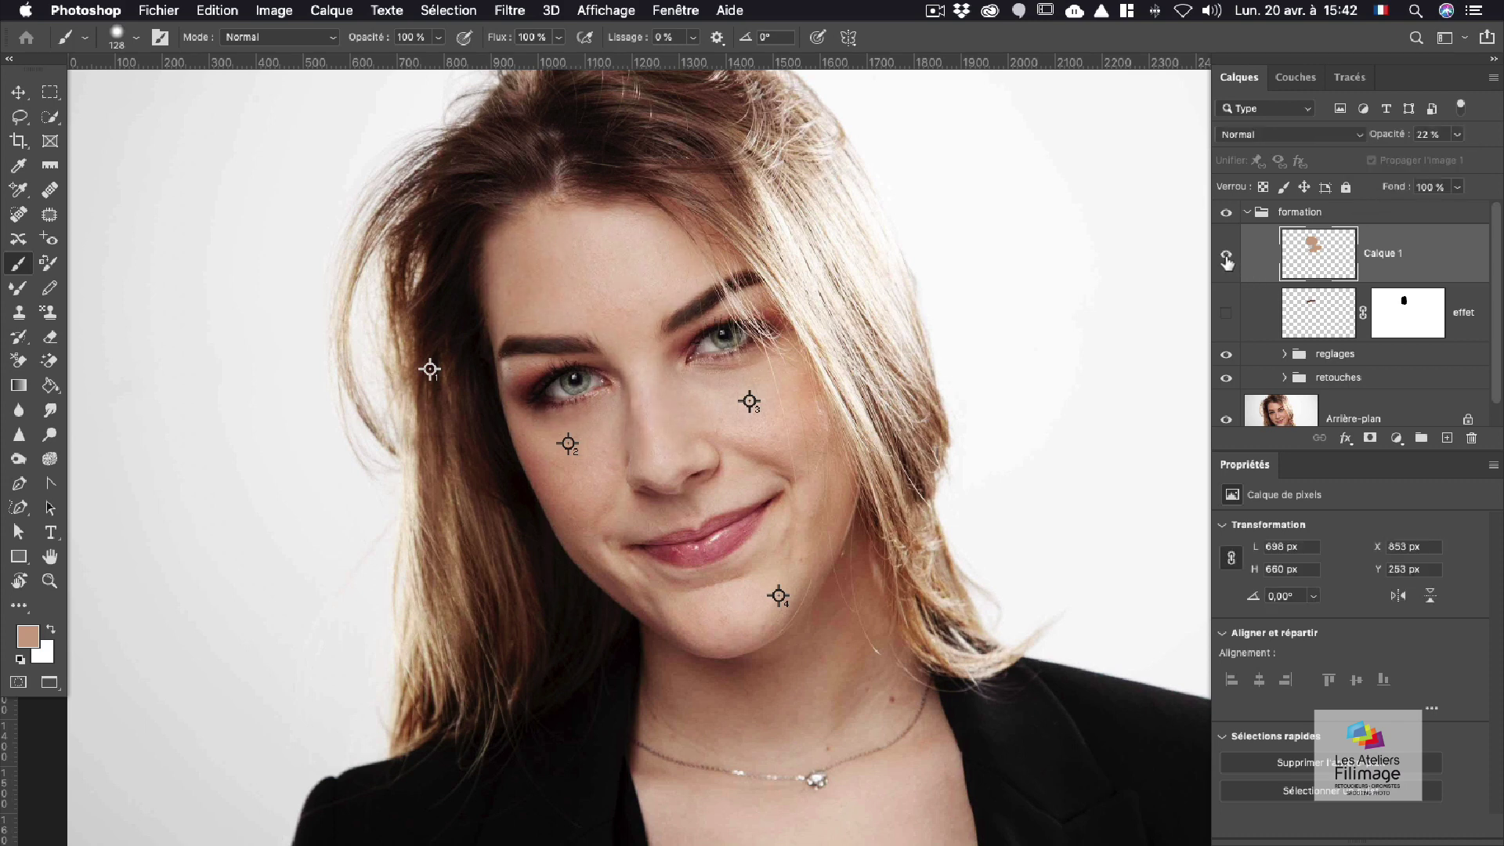
click(1227, 256)
click(1227, 257)
click(1226, 258)
click(1227, 258)
drag(634, 302, 644, 292)
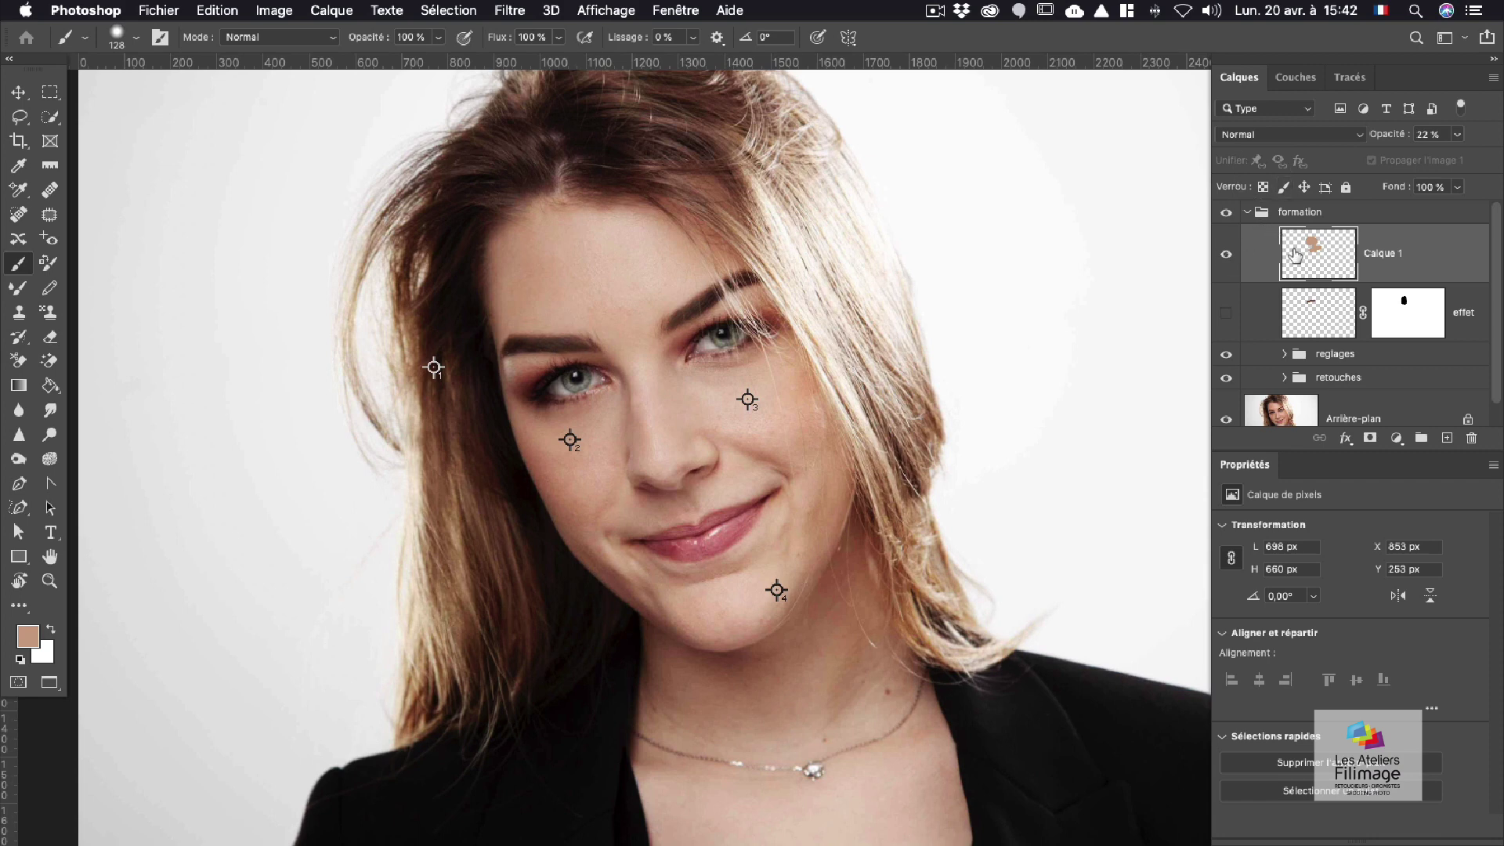
Step: Move Calque 1 and the effet layer into the retouches group, then expand the group and select Calque 1
drag(1307, 263, 1328, 375)
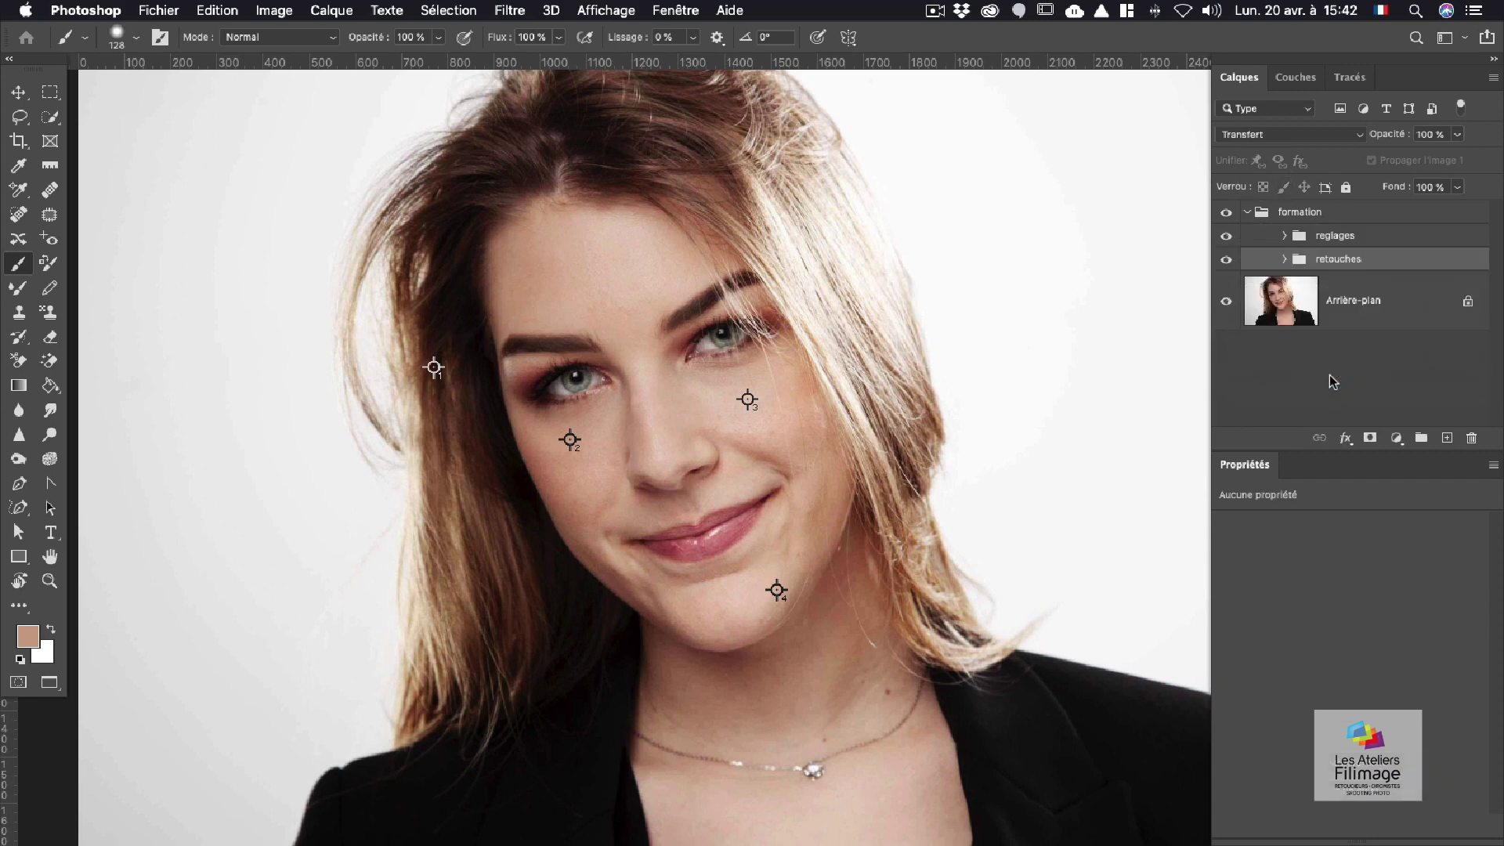
click(1284, 260)
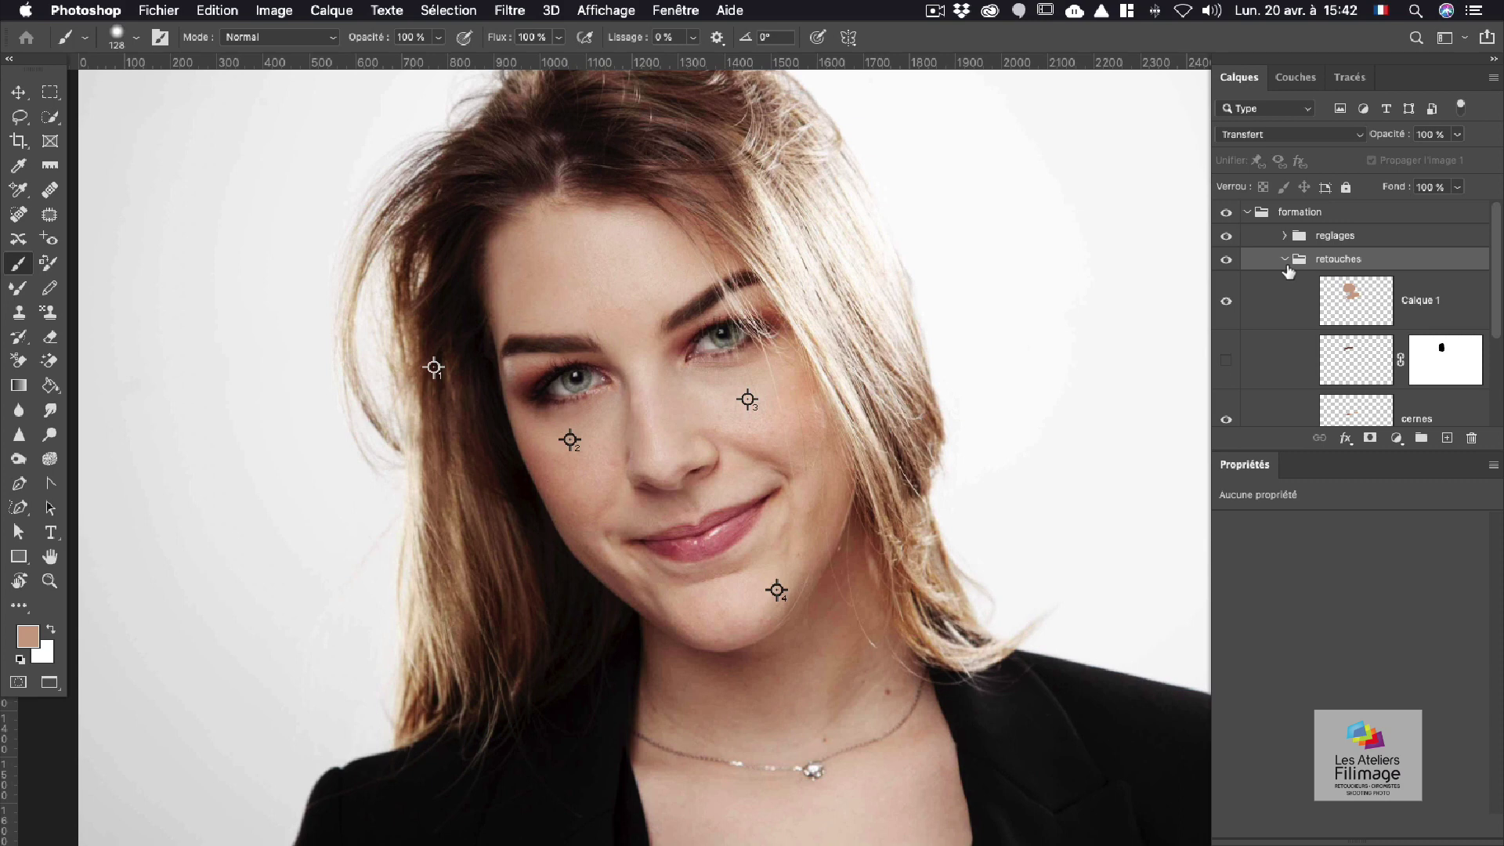
click(1346, 312)
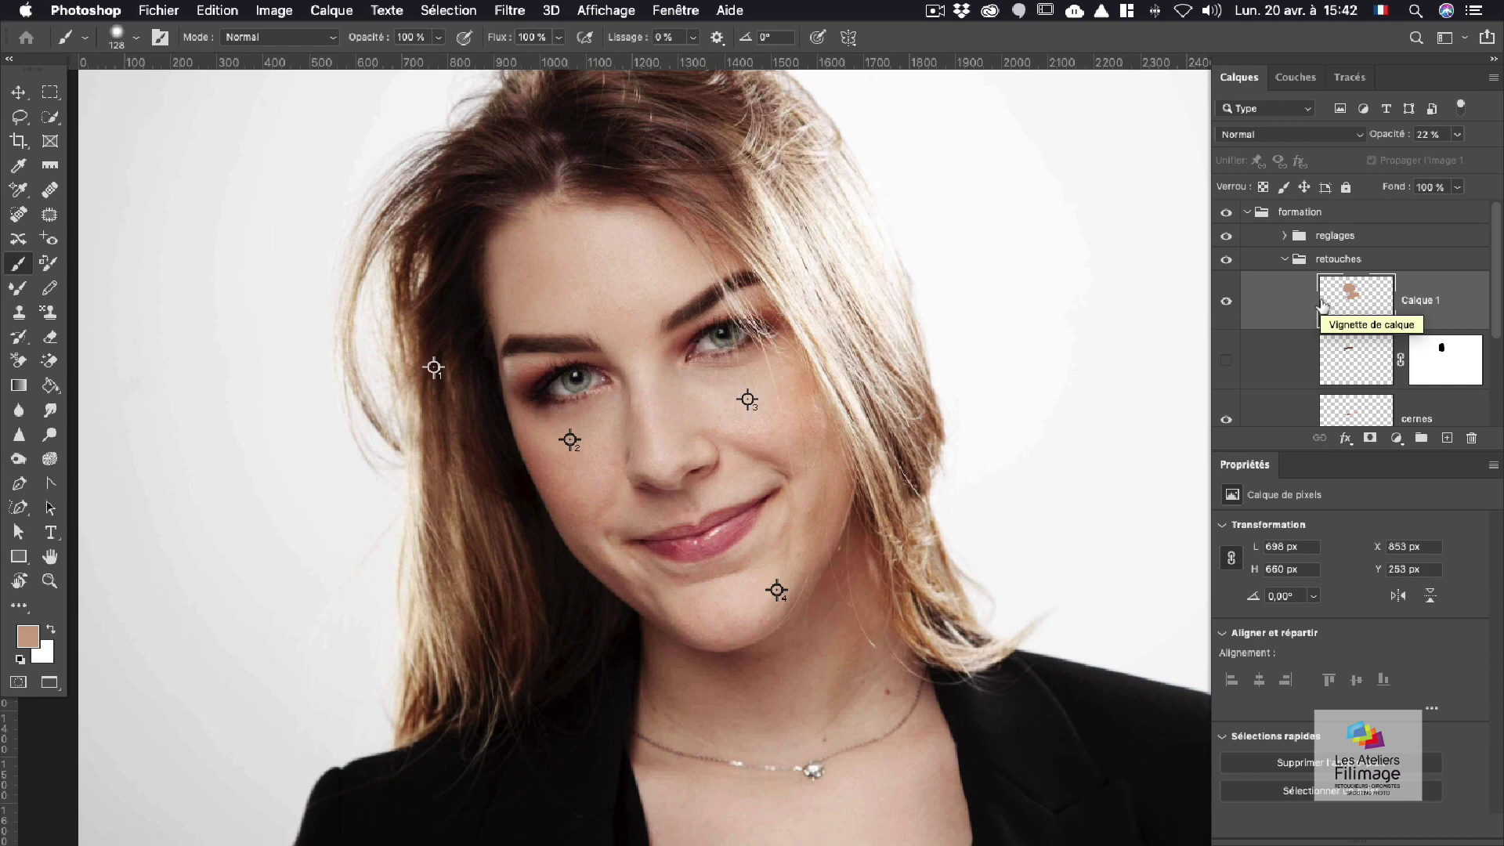
Step: Add a new layer above Arrière-plan and place it in the retouches group below the bouton layer
scroll(649, 352, down, 5)
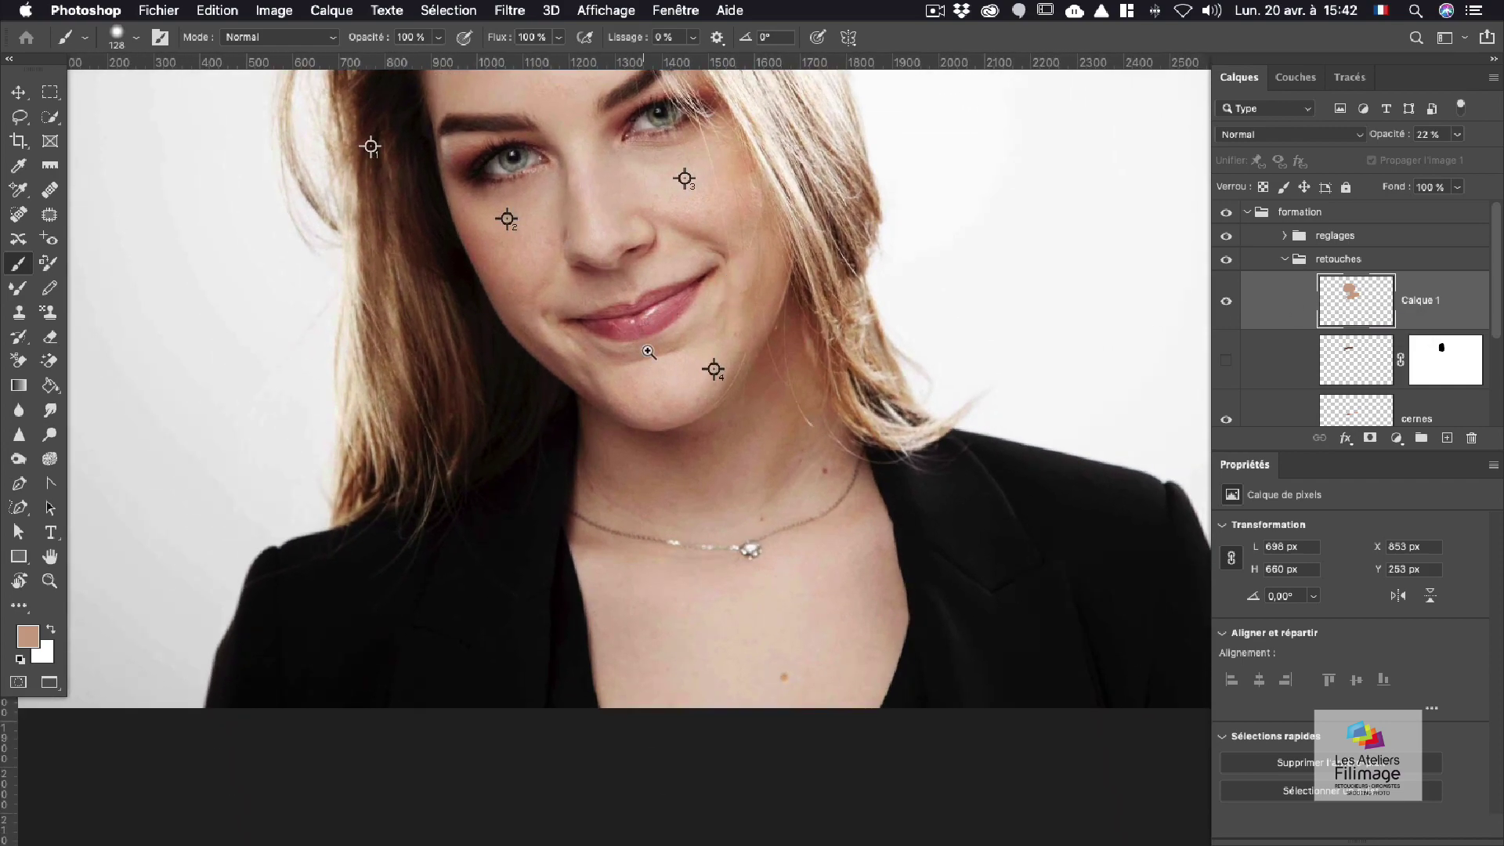
scroll(648, 352, up, 3)
scroll(648, 352, down, 4)
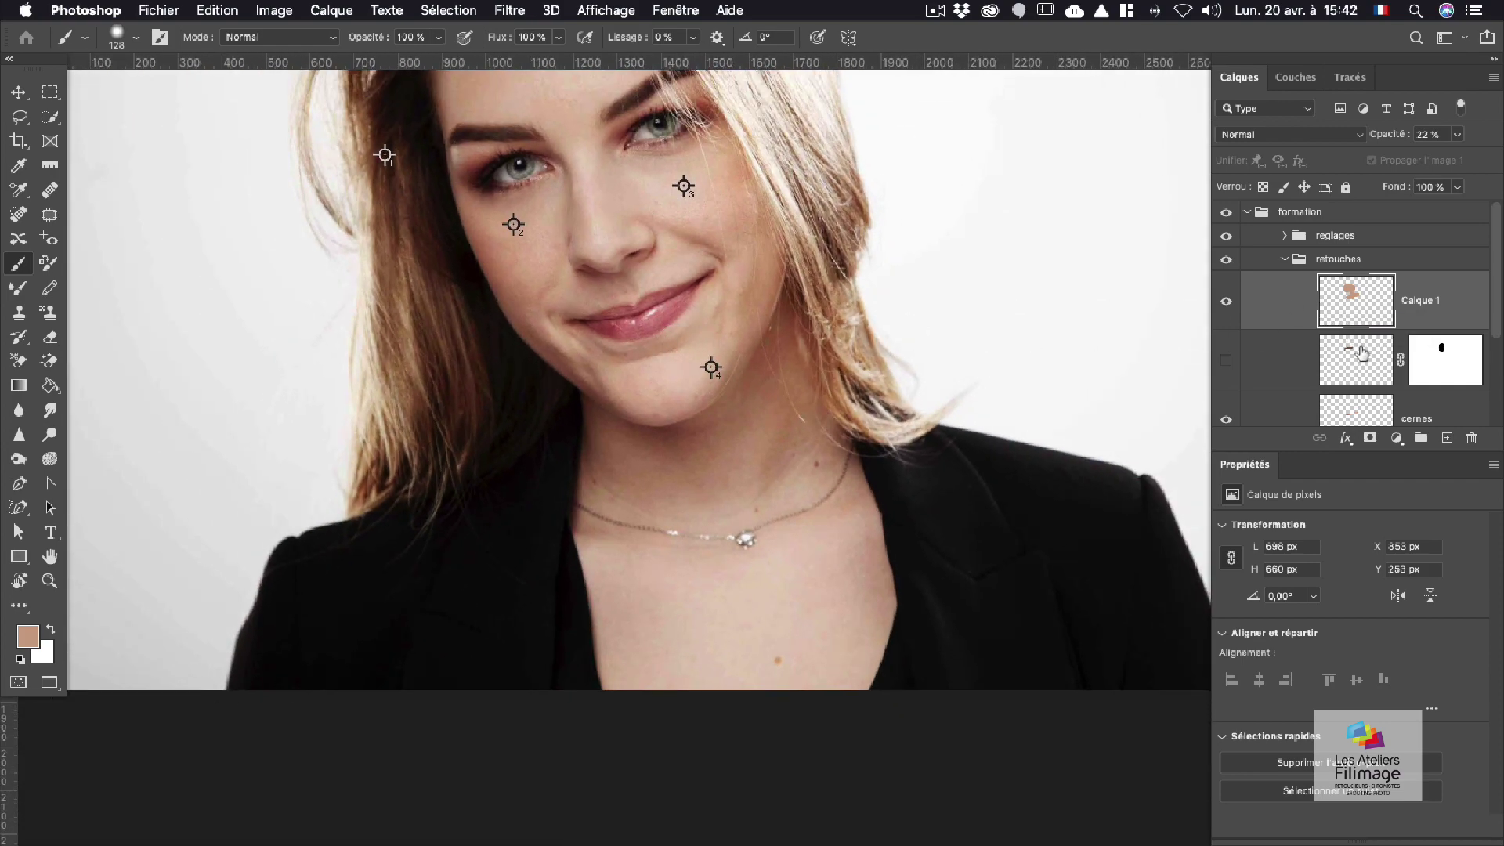
scroll(1361, 354, down, 3)
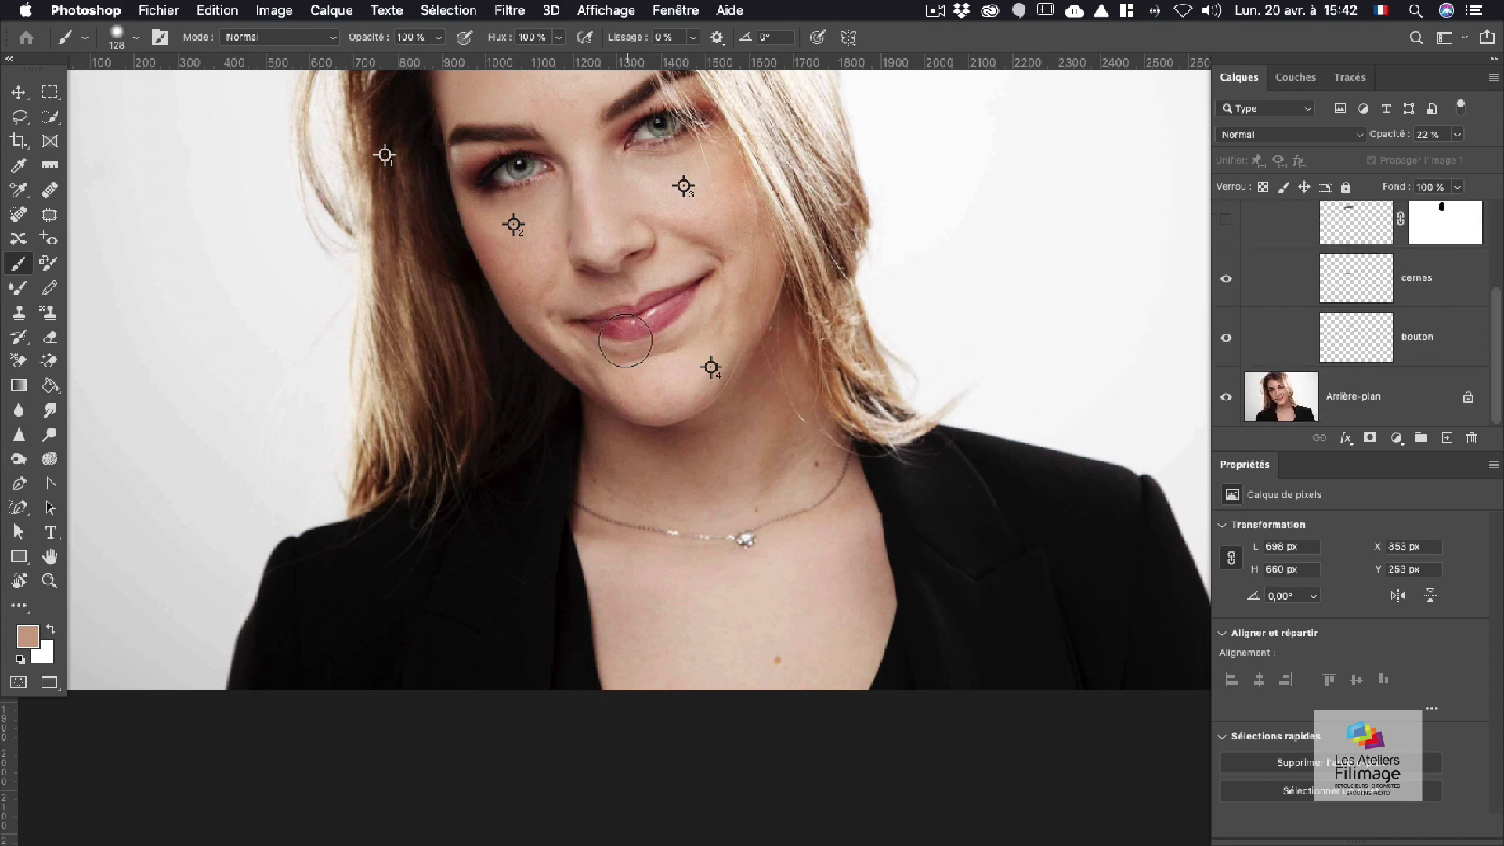
scroll(635, 345, up, 3)
scroll(642, 349, down, 2)
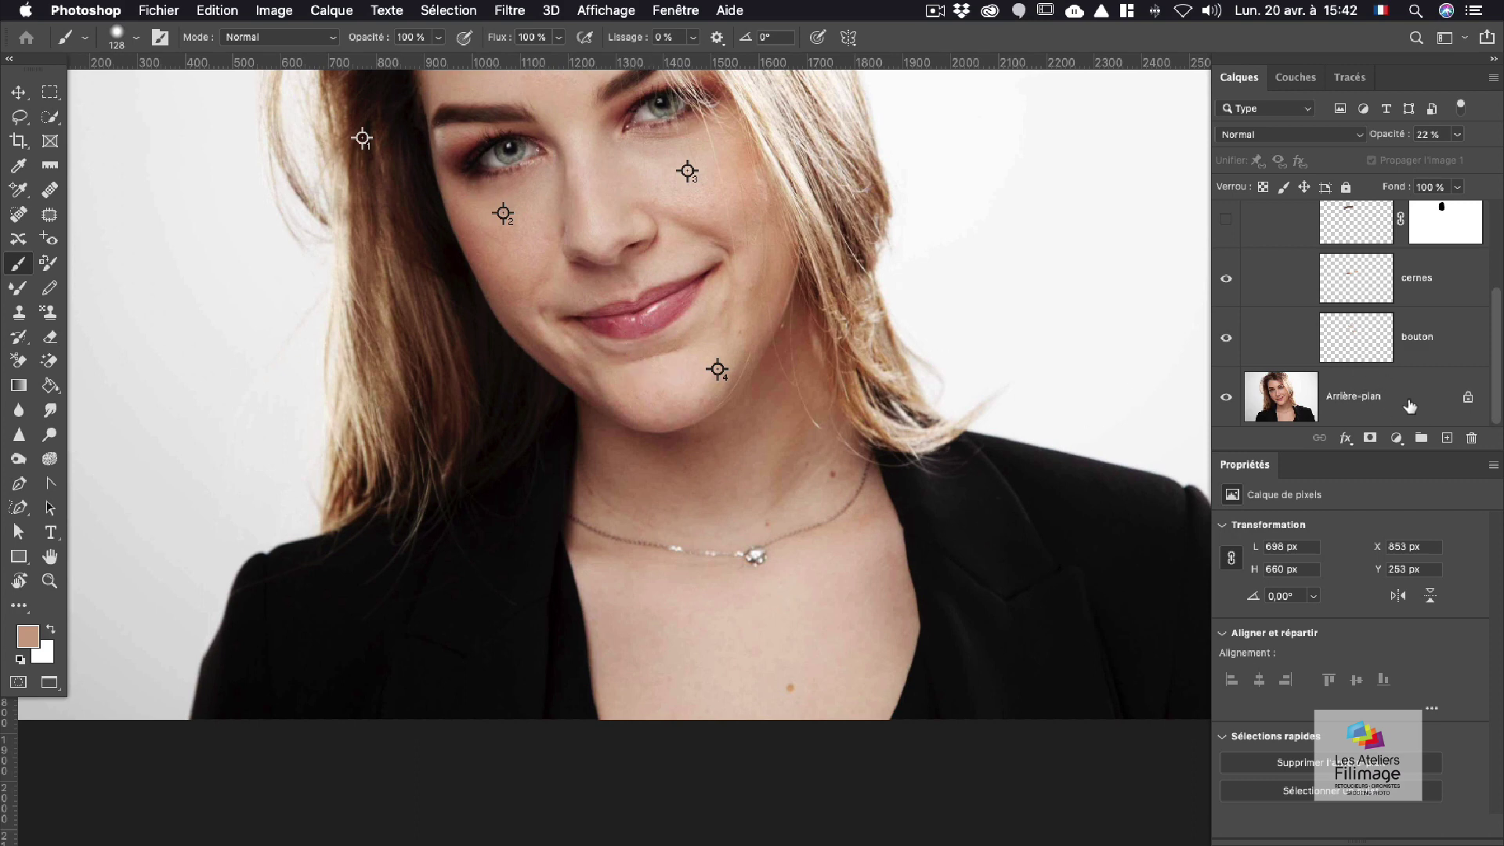
click(1445, 440)
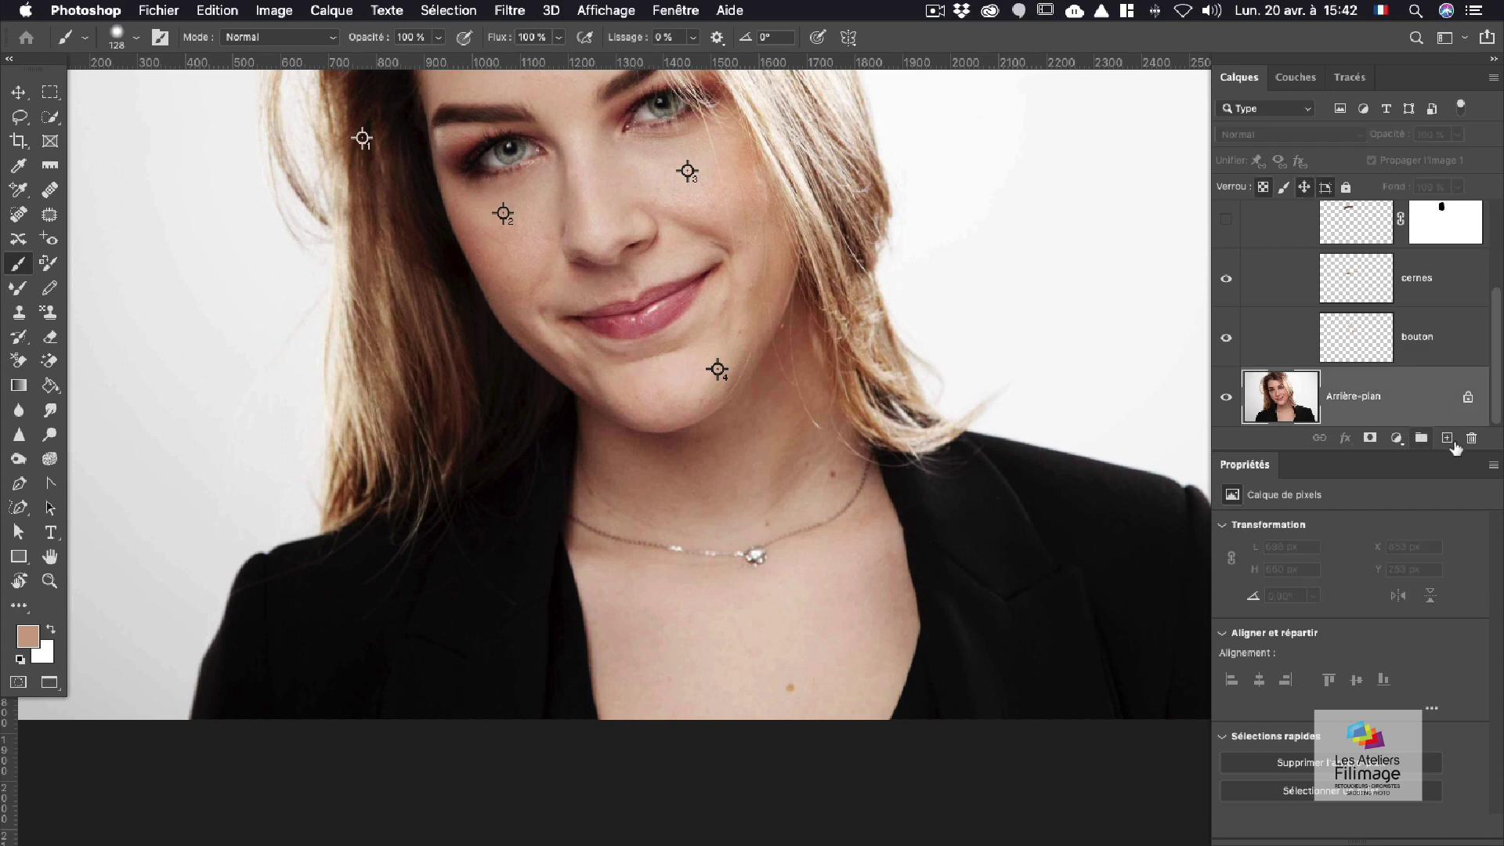
drag(1300, 399, 1334, 394)
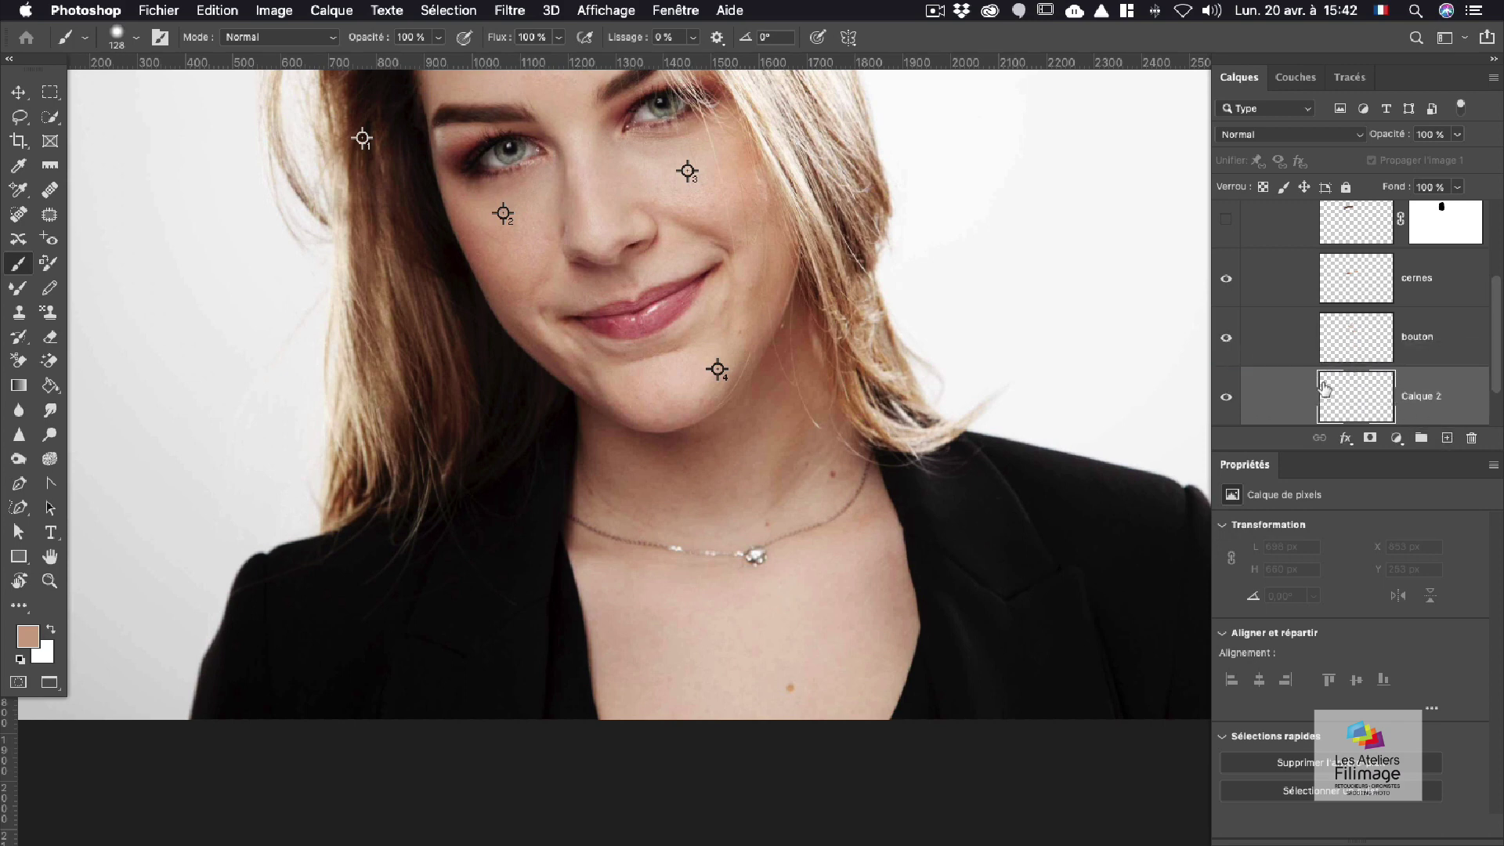
Step: Retouch the skin below the lower lip on Calque 2 with the Healing Brush, sampling Actif et inférieurs
scroll(1307, 292, up, 2)
scroll(1306, 292, up, 1)
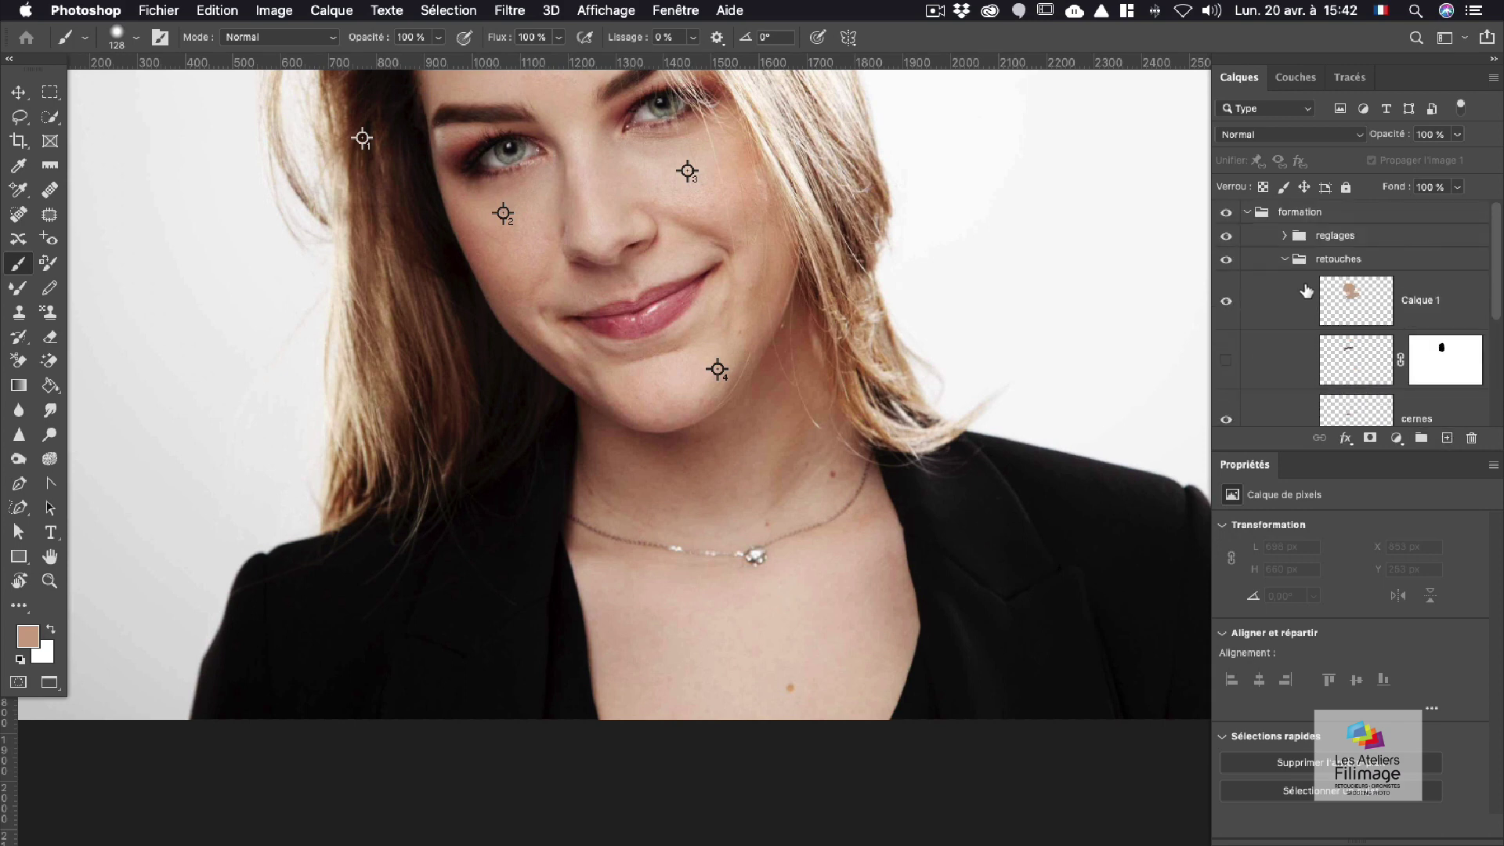
scroll(1306, 292, down, 4)
key(s)
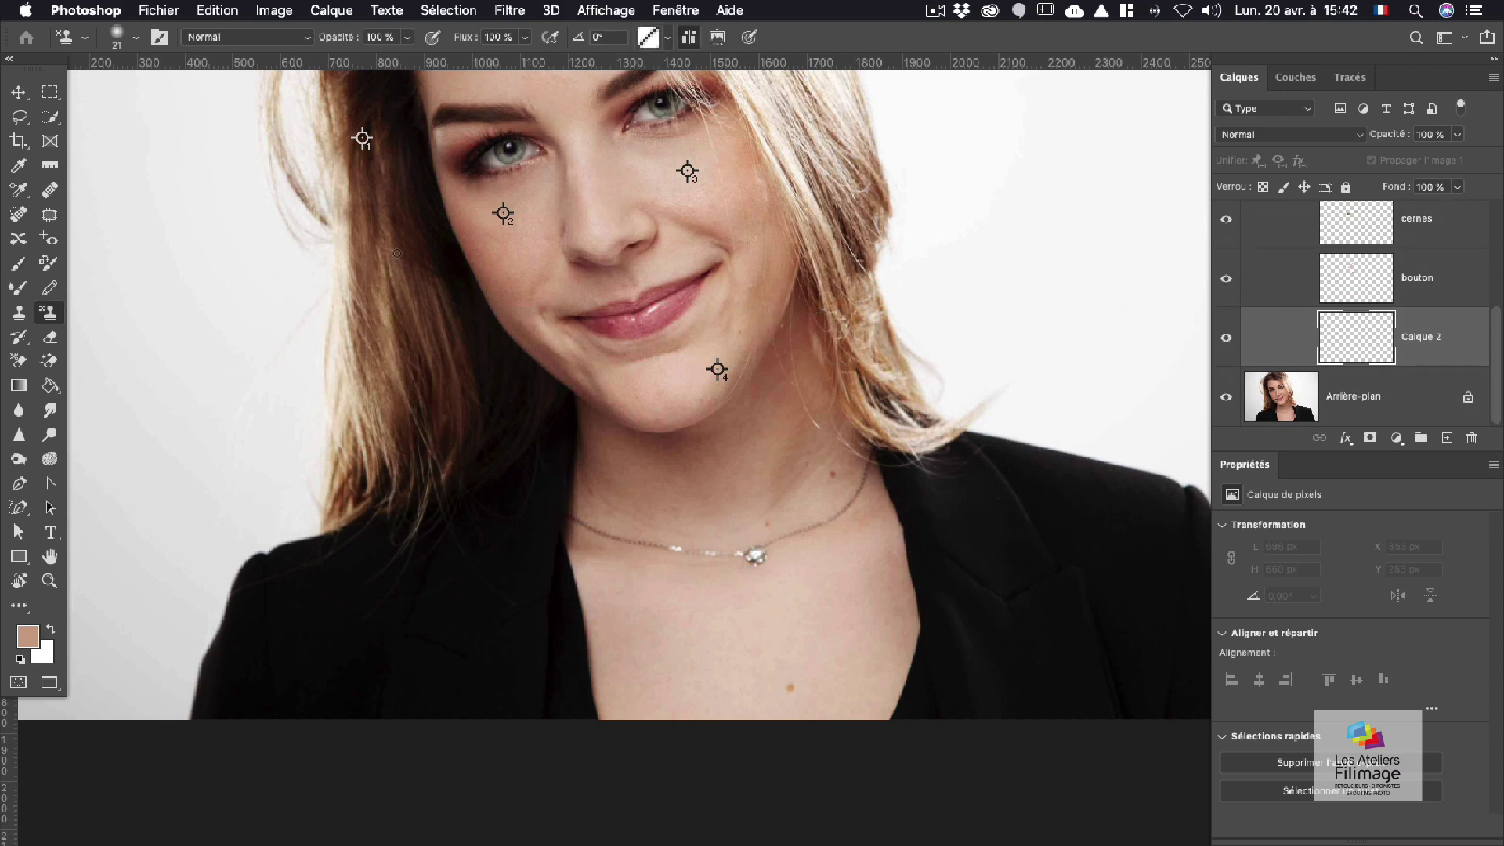
click(49, 189)
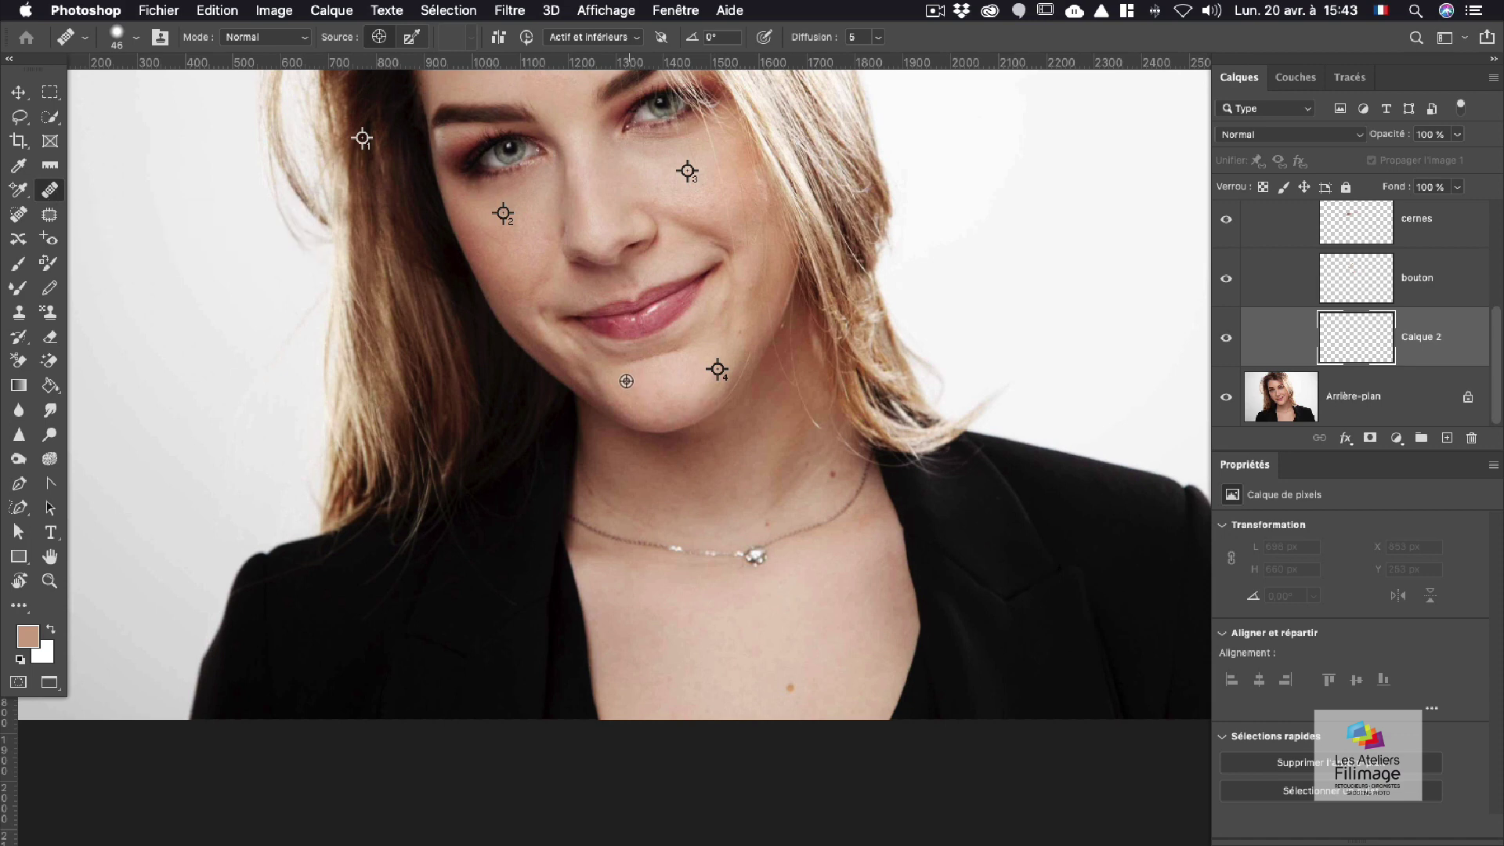
drag(633, 363, 699, 347)
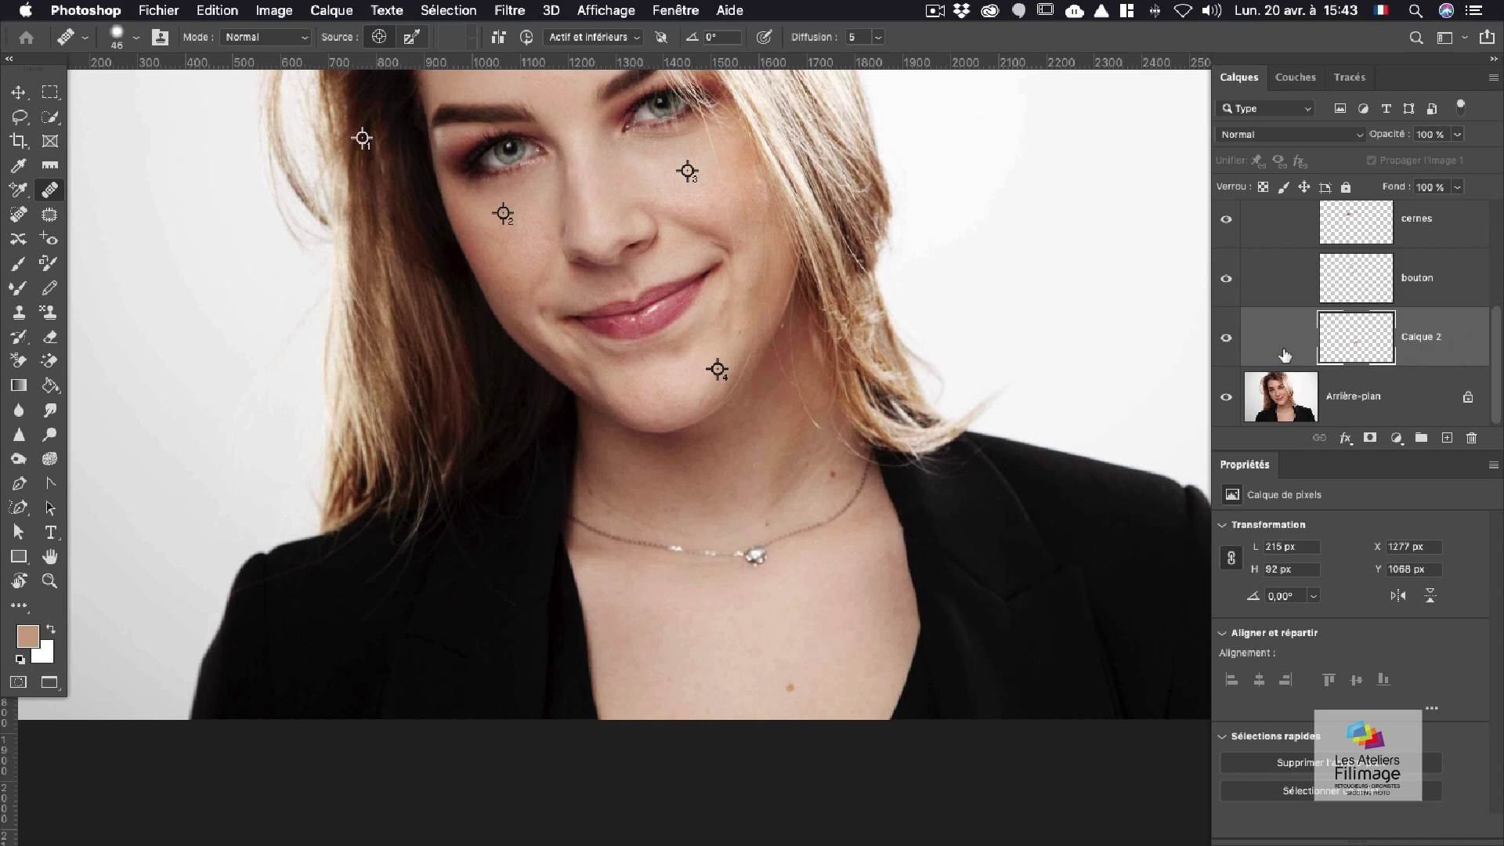
Step: Compare the chin with and without Calque 2, view the whole portrait, and collapse the retouches group
click(1227, 338)
click(1227, 338)
drag(669, 191, 661, 401)
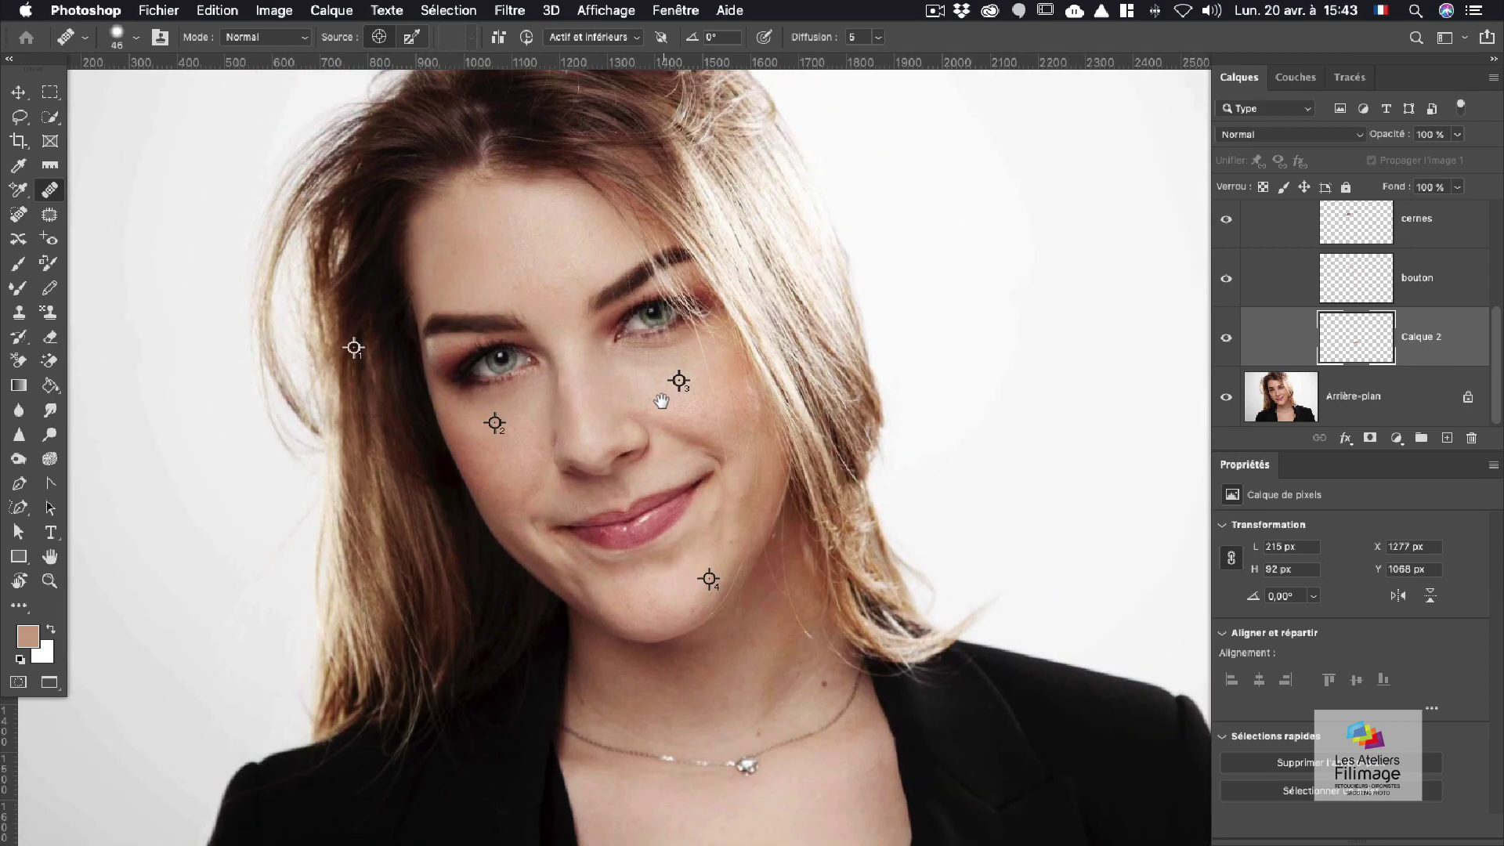
alt+click(642, 299)
scroll(945, 322, up, 2)
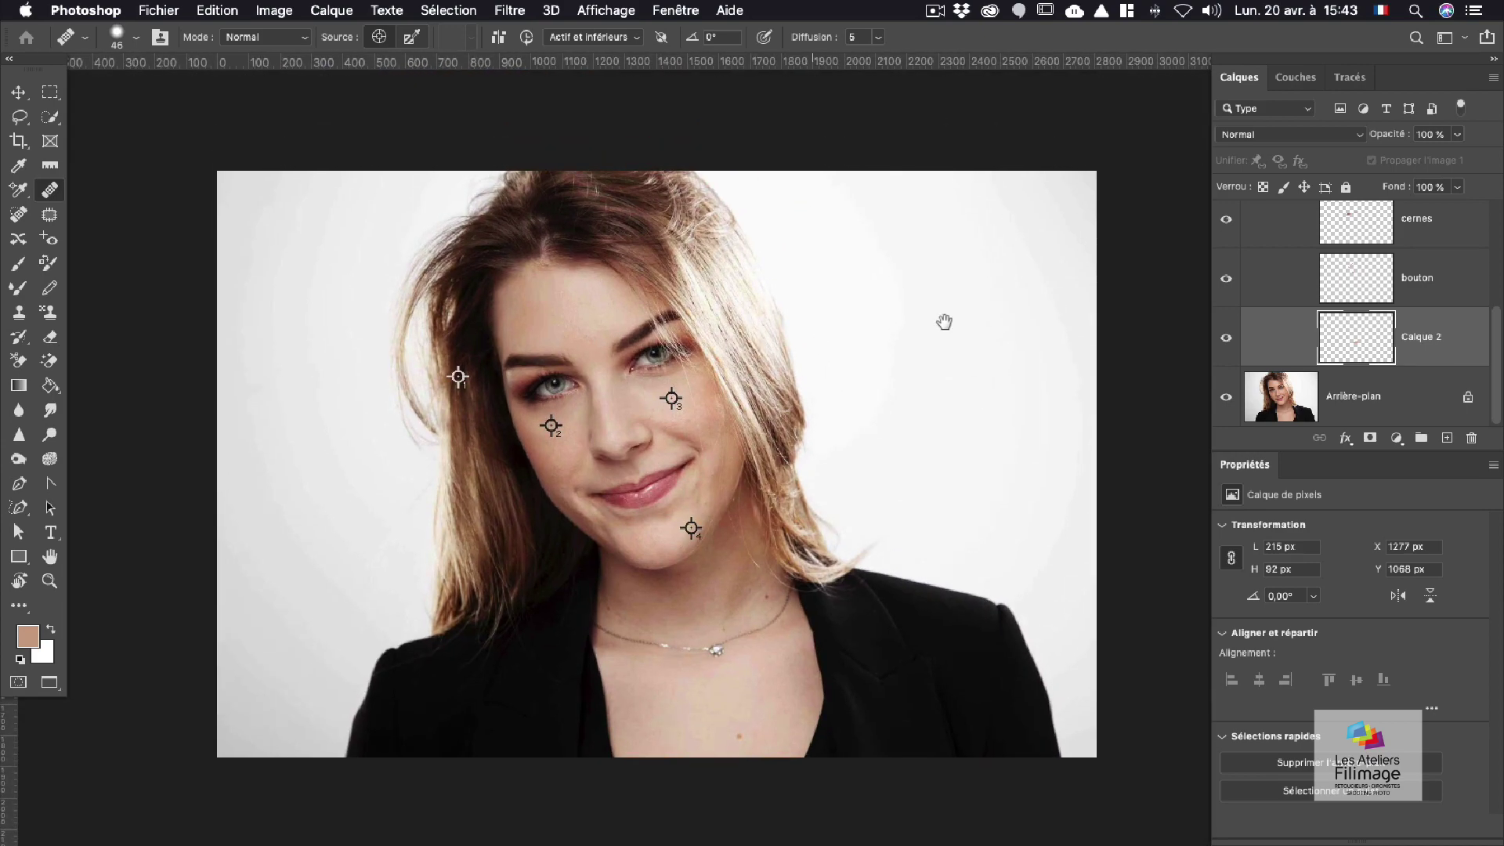
scroll(1352, 289, up, 3)
scroll(1353, 288, up, 2)
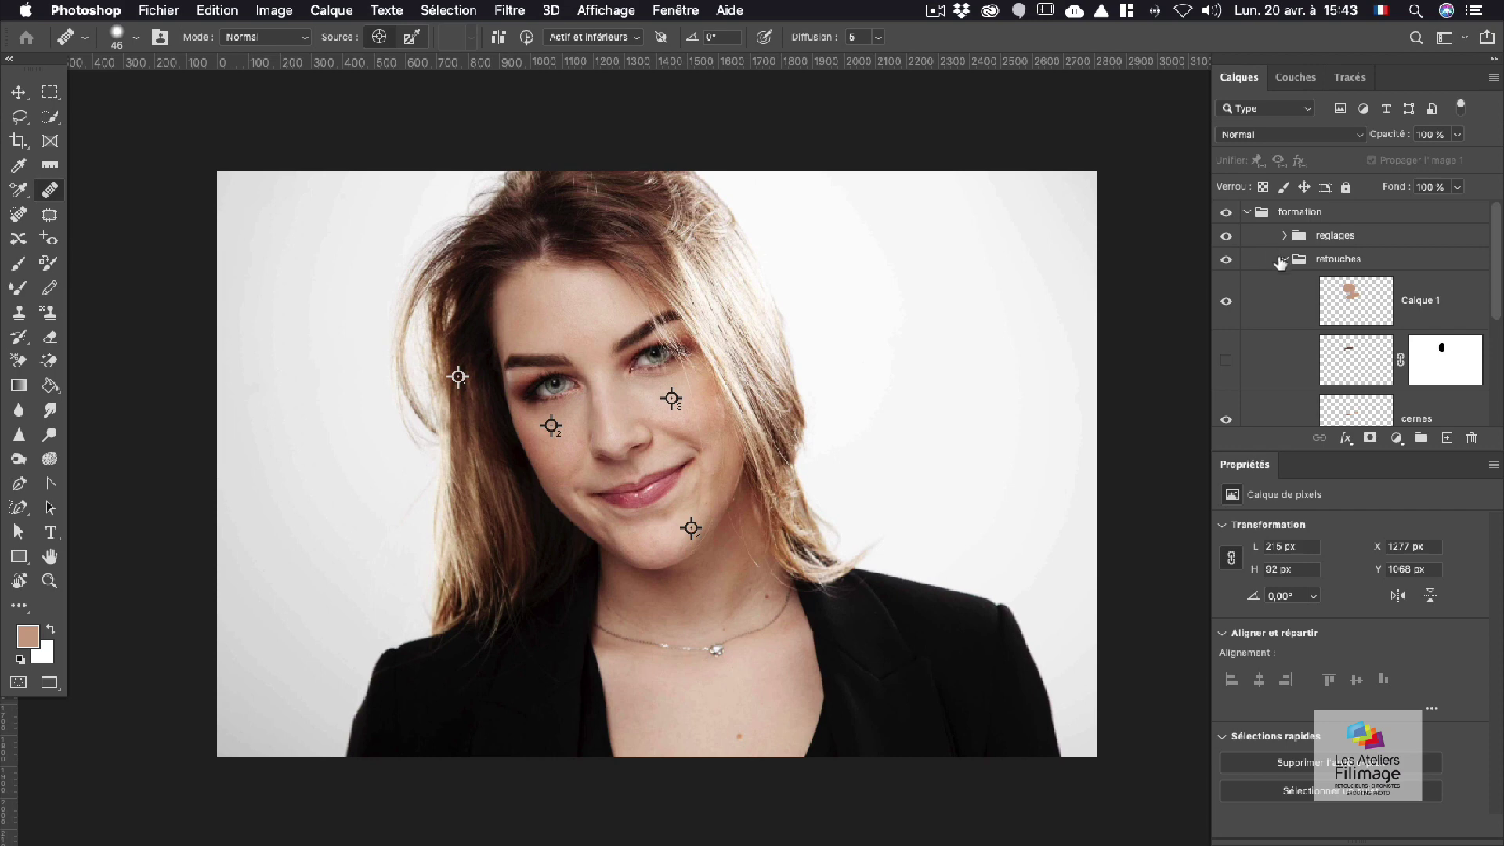
click(1285, 259)
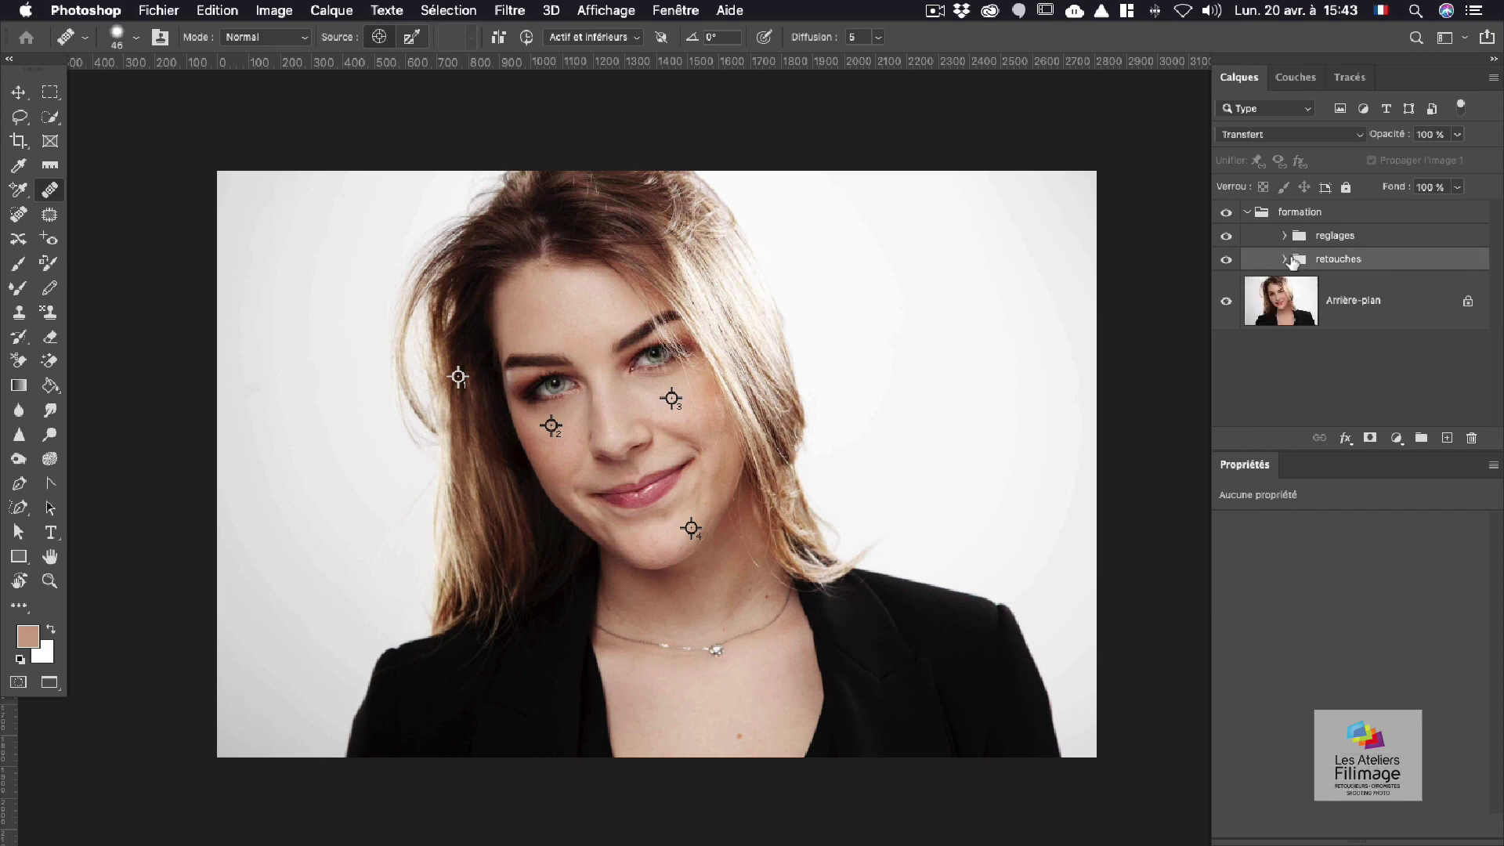
Step: Examine the image's colour channels by hiding Rouge and showing Vert alone, then restore the RVB composite
click(1297, 77)
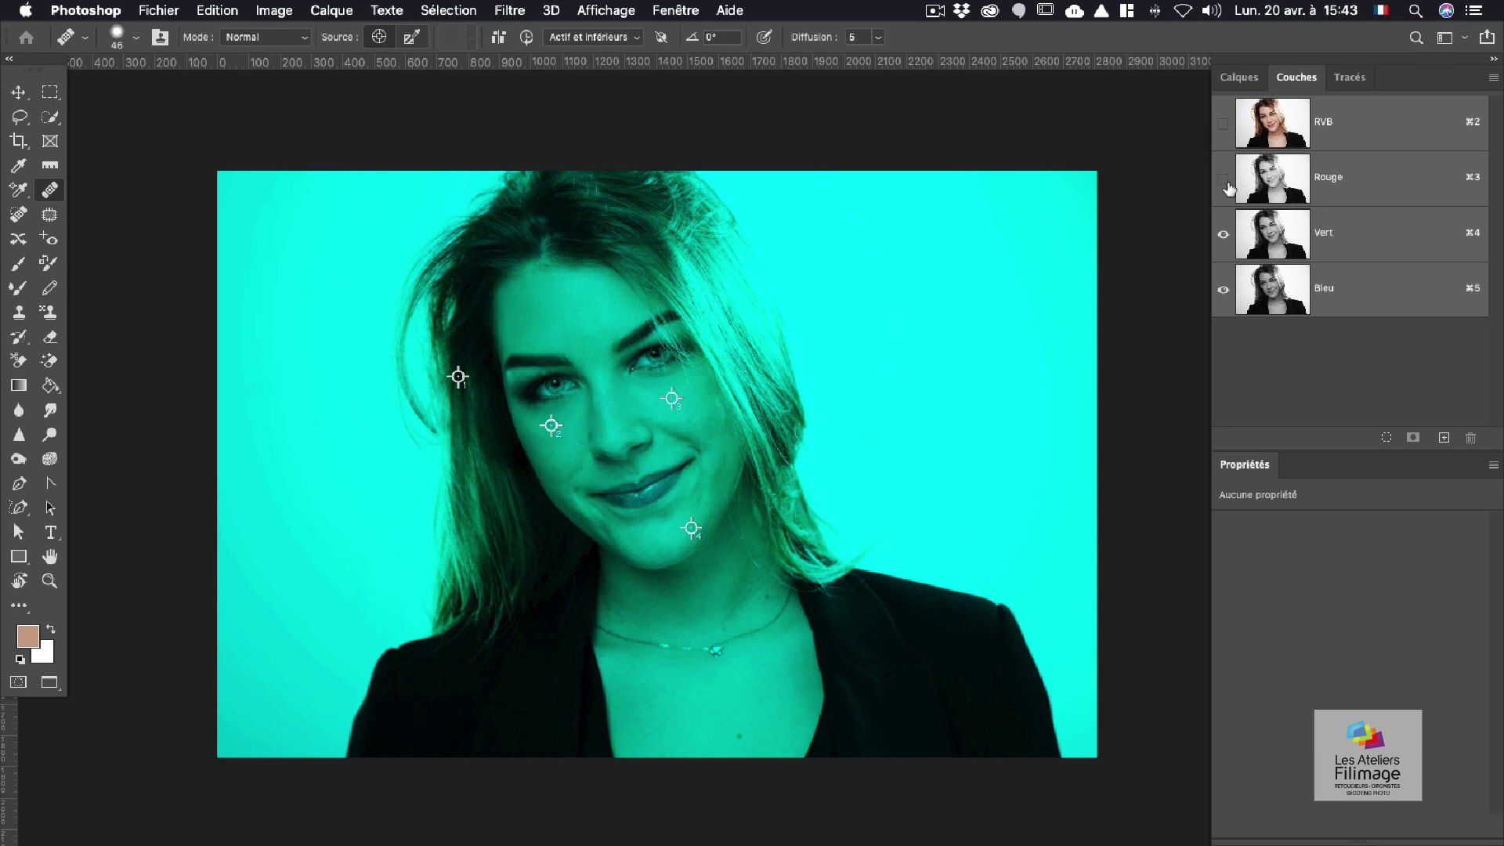
click(1234, 247)
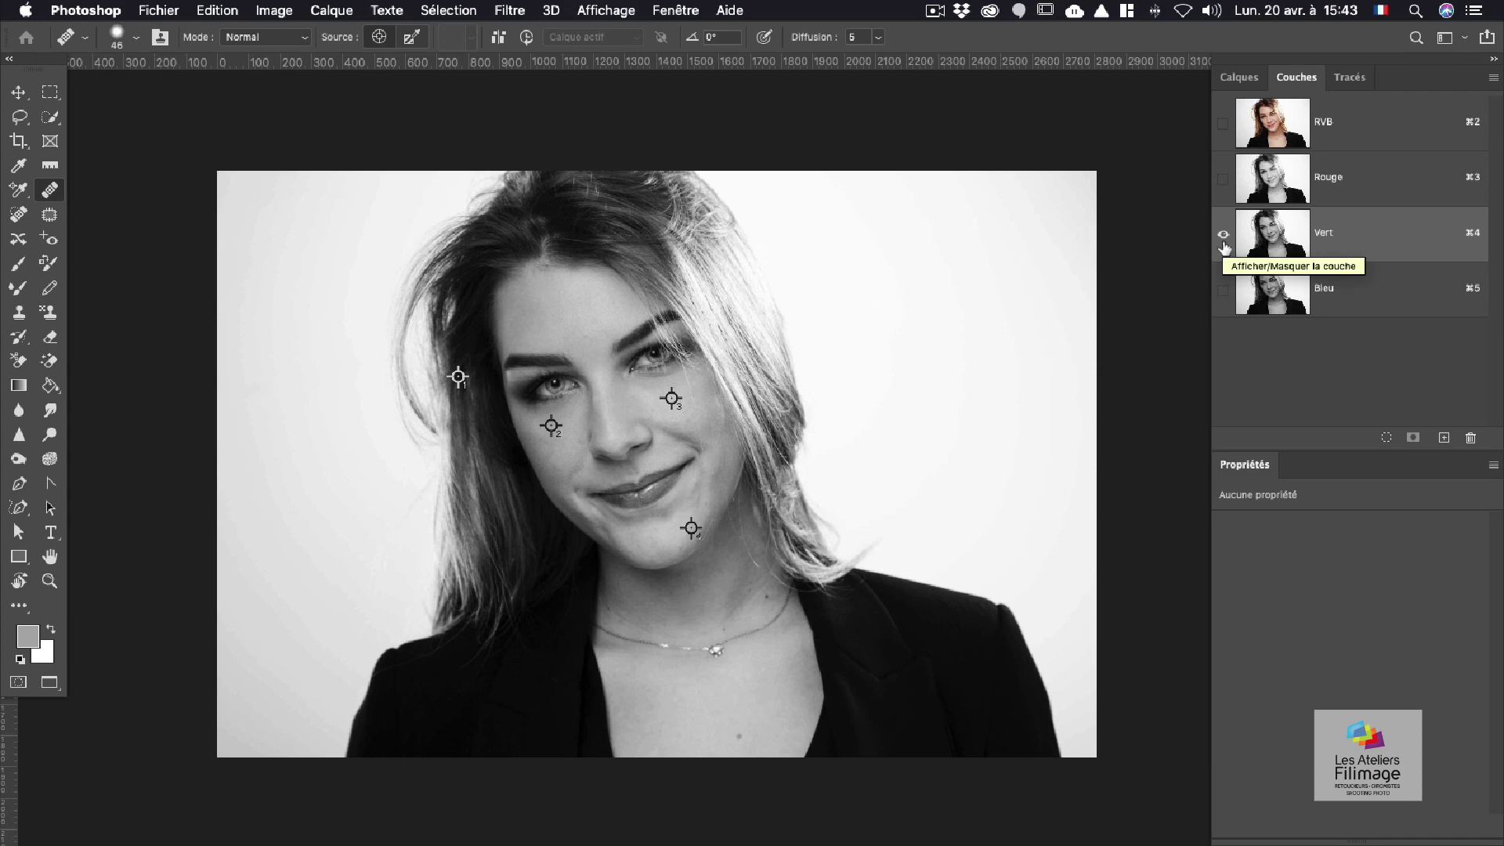
click(1256, 138)
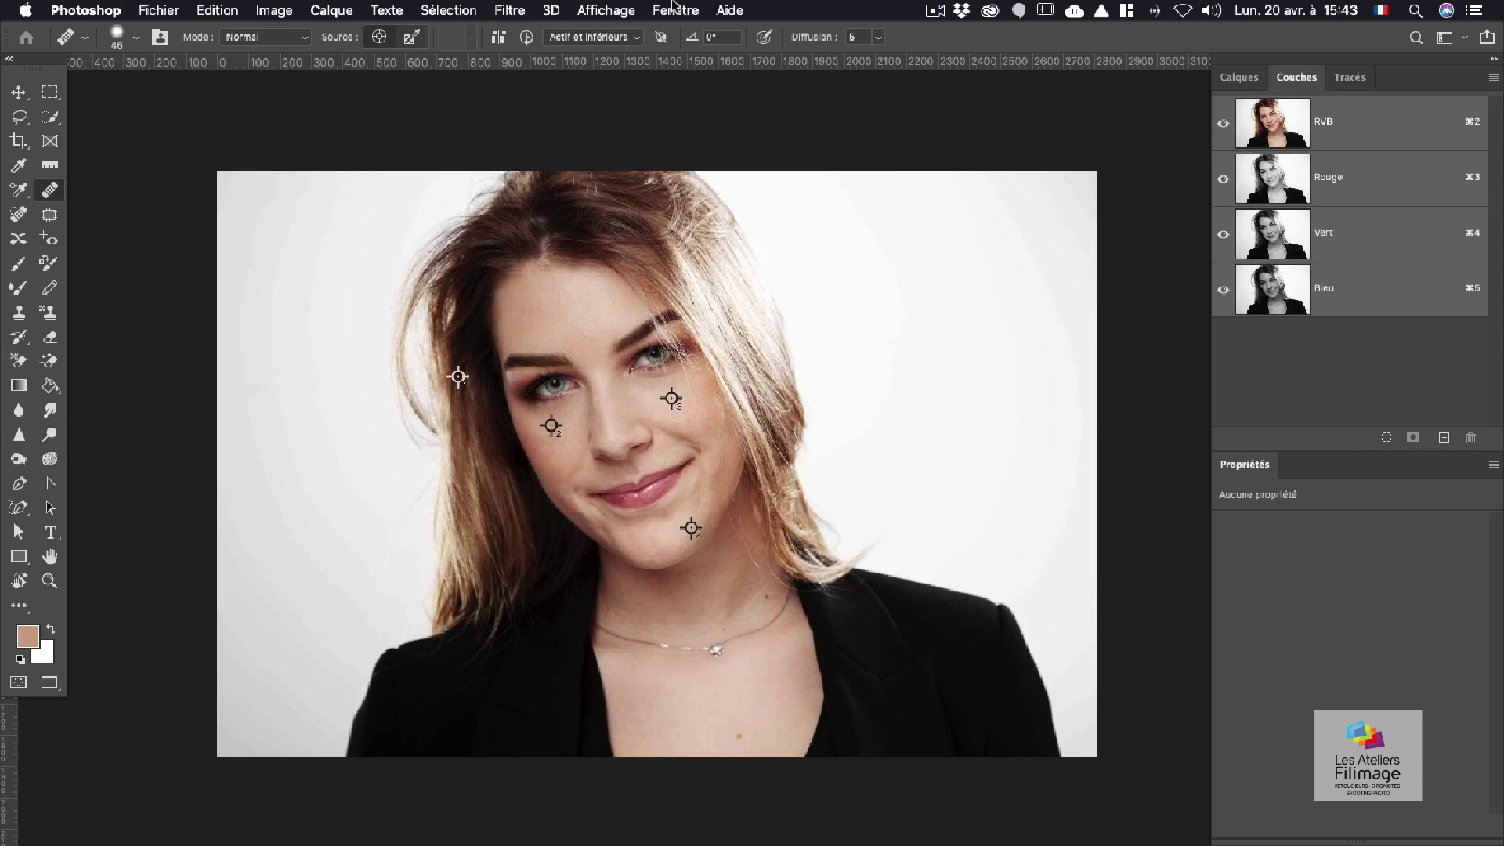
click(673, 9)
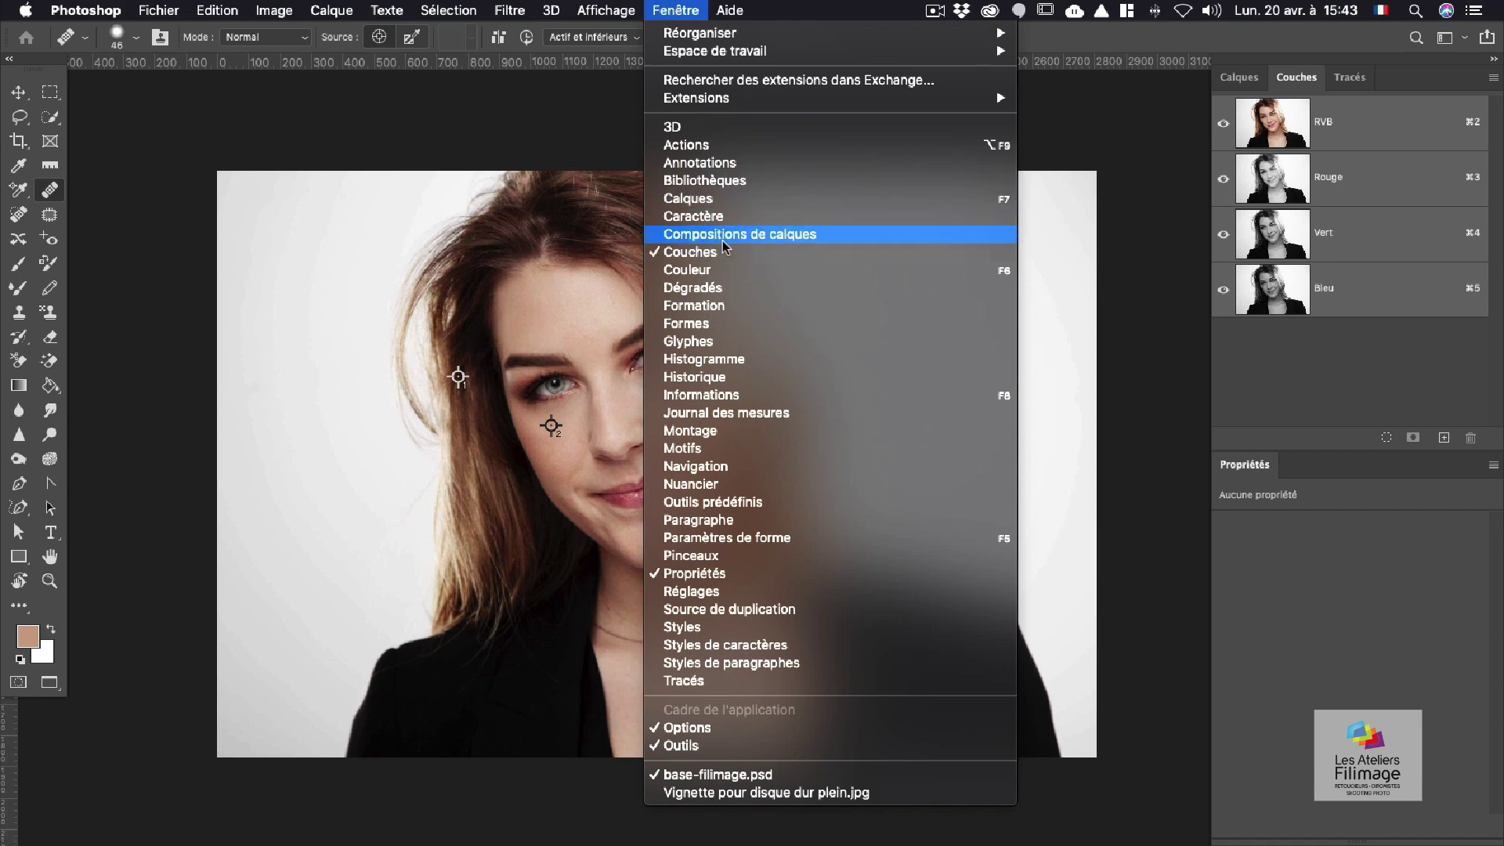
click(444, 265)
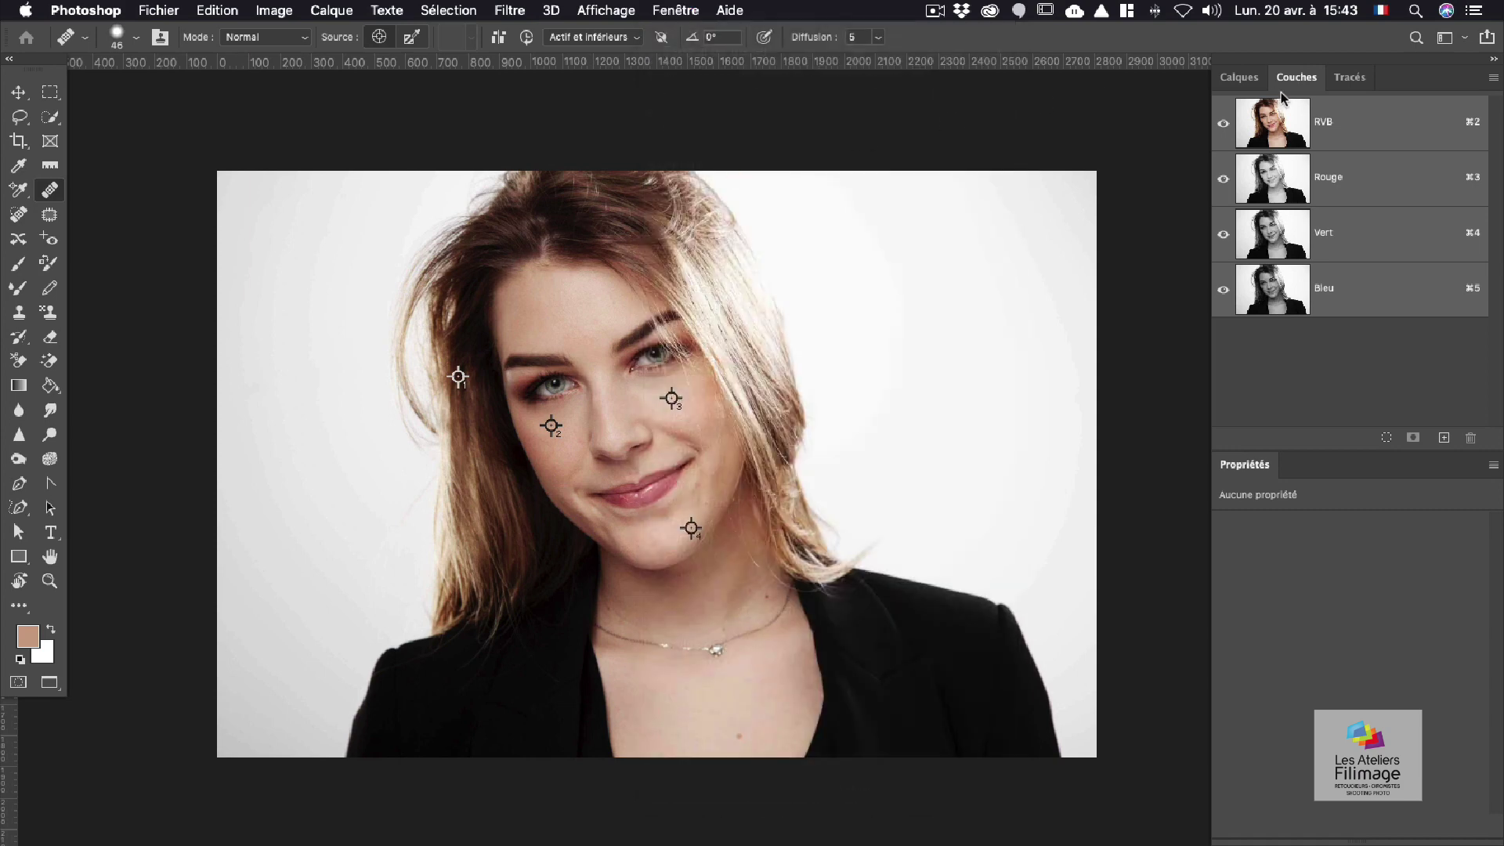
Step: Load the Rouge channel's luminosity as a selection, clear it, and load the RVB composite's luminosity instead
super+click(1270, 188)
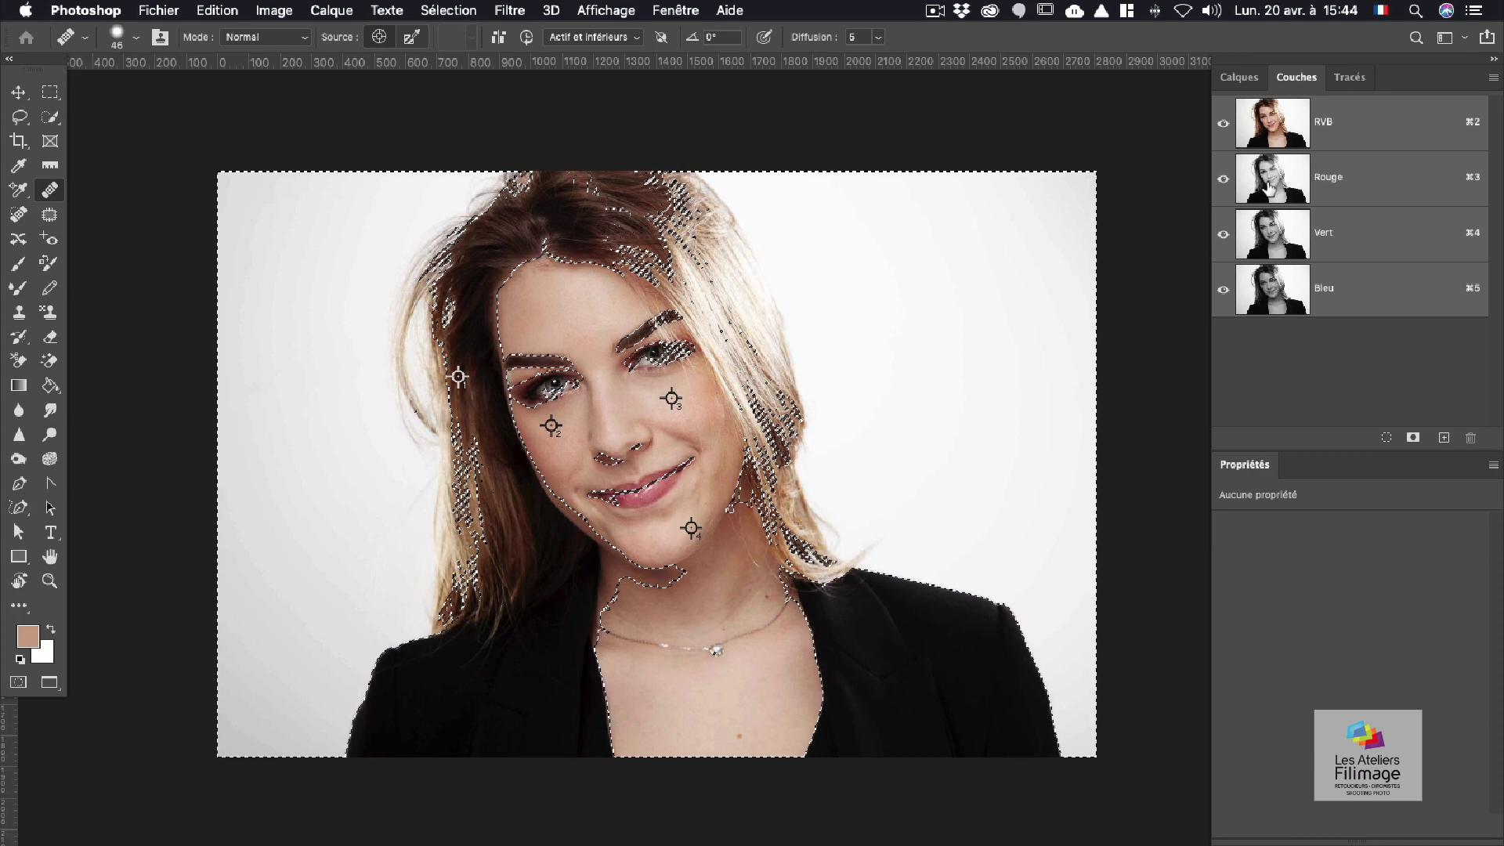
key(super+d)
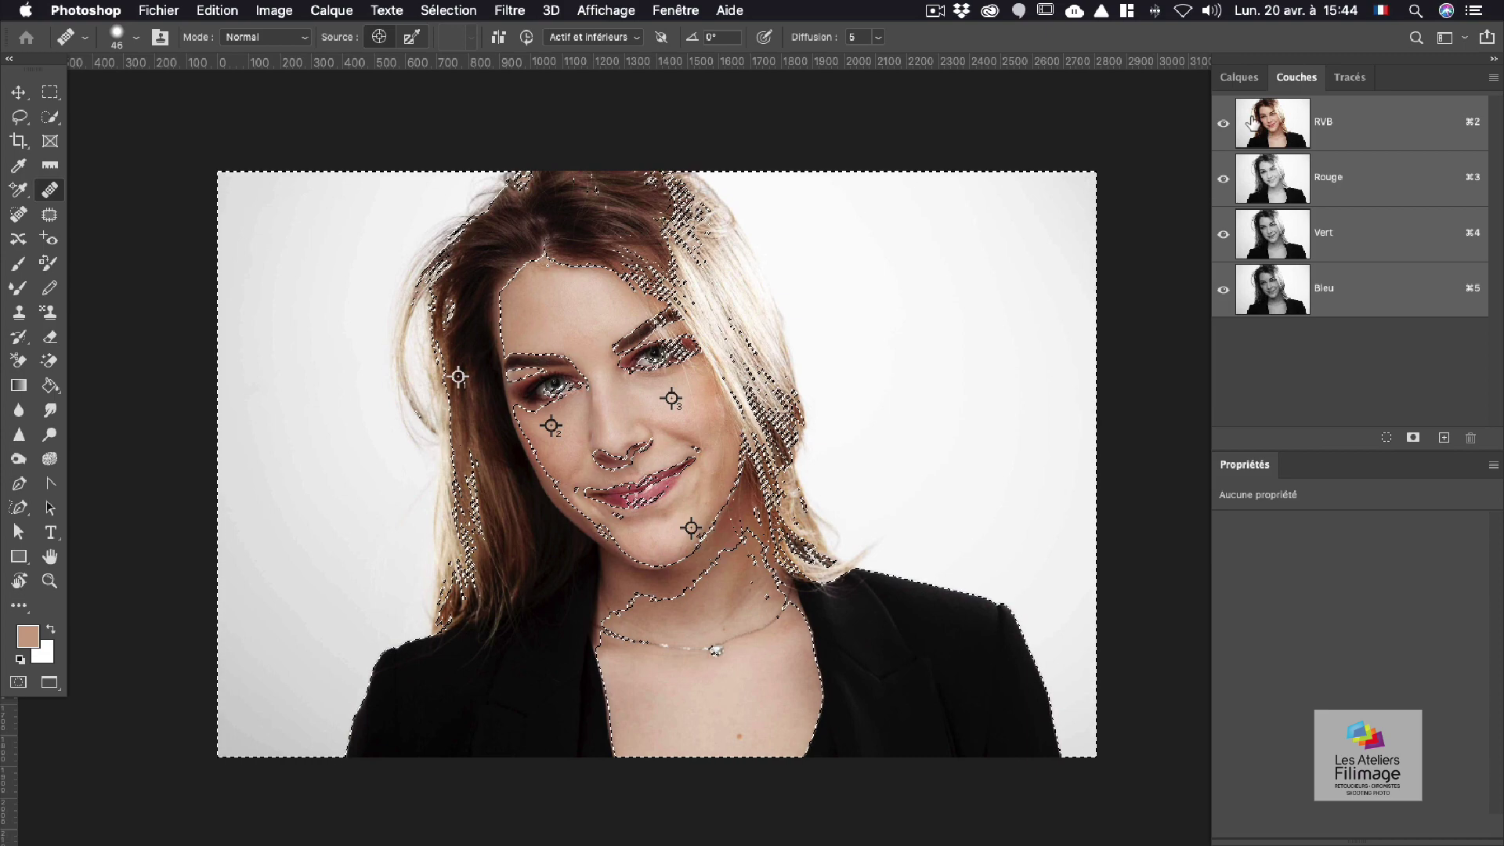
Step: Add a Courbes adjustment layer masked by the selection above the Noir et blanc layer in reglages, and shape its RVB curve into an S
click(1239, 80)
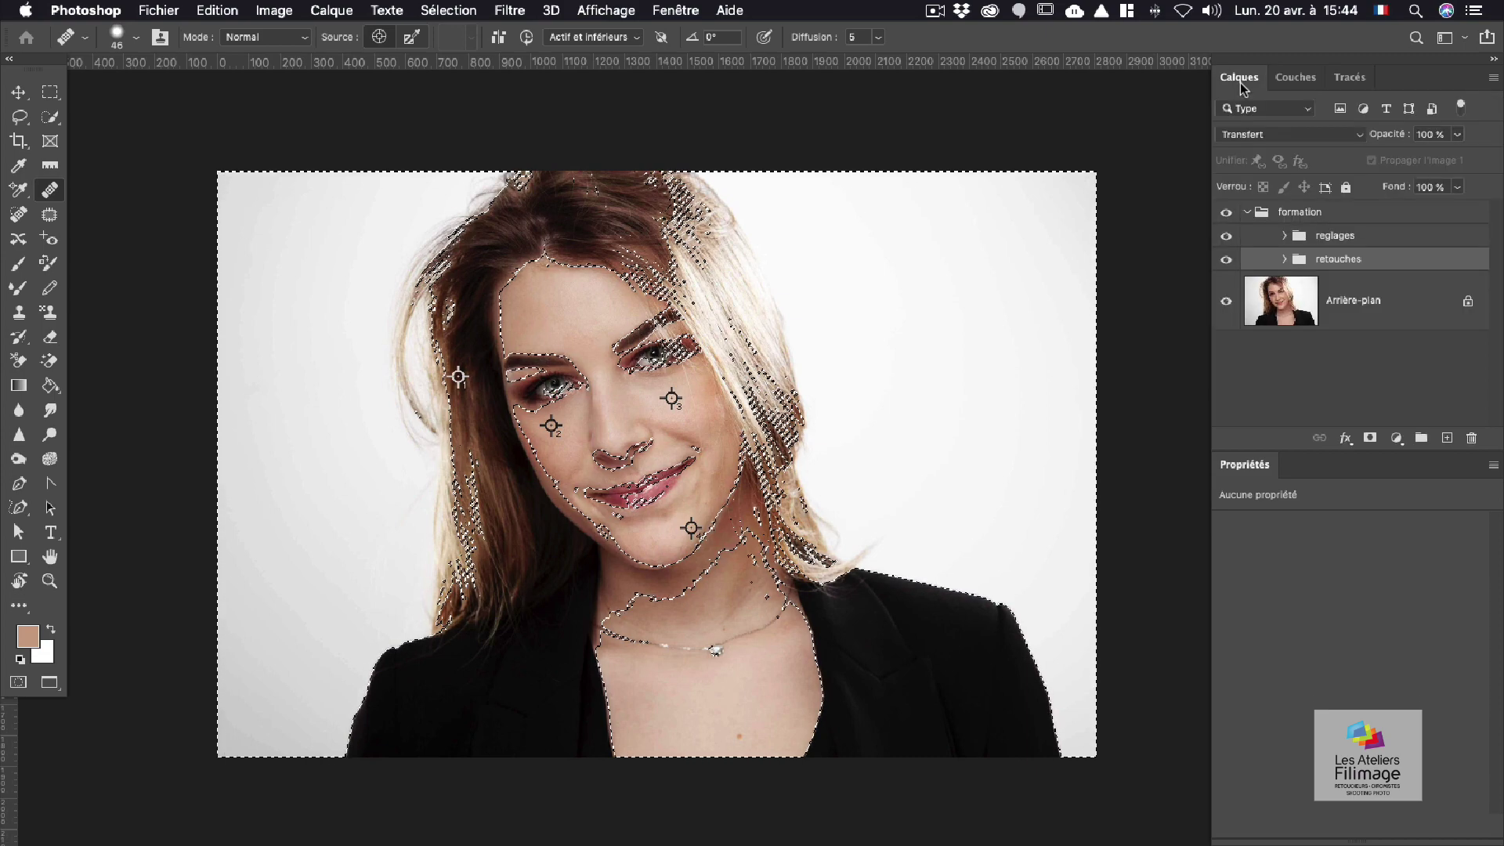
click(1284, 235)
click(1356, 274)
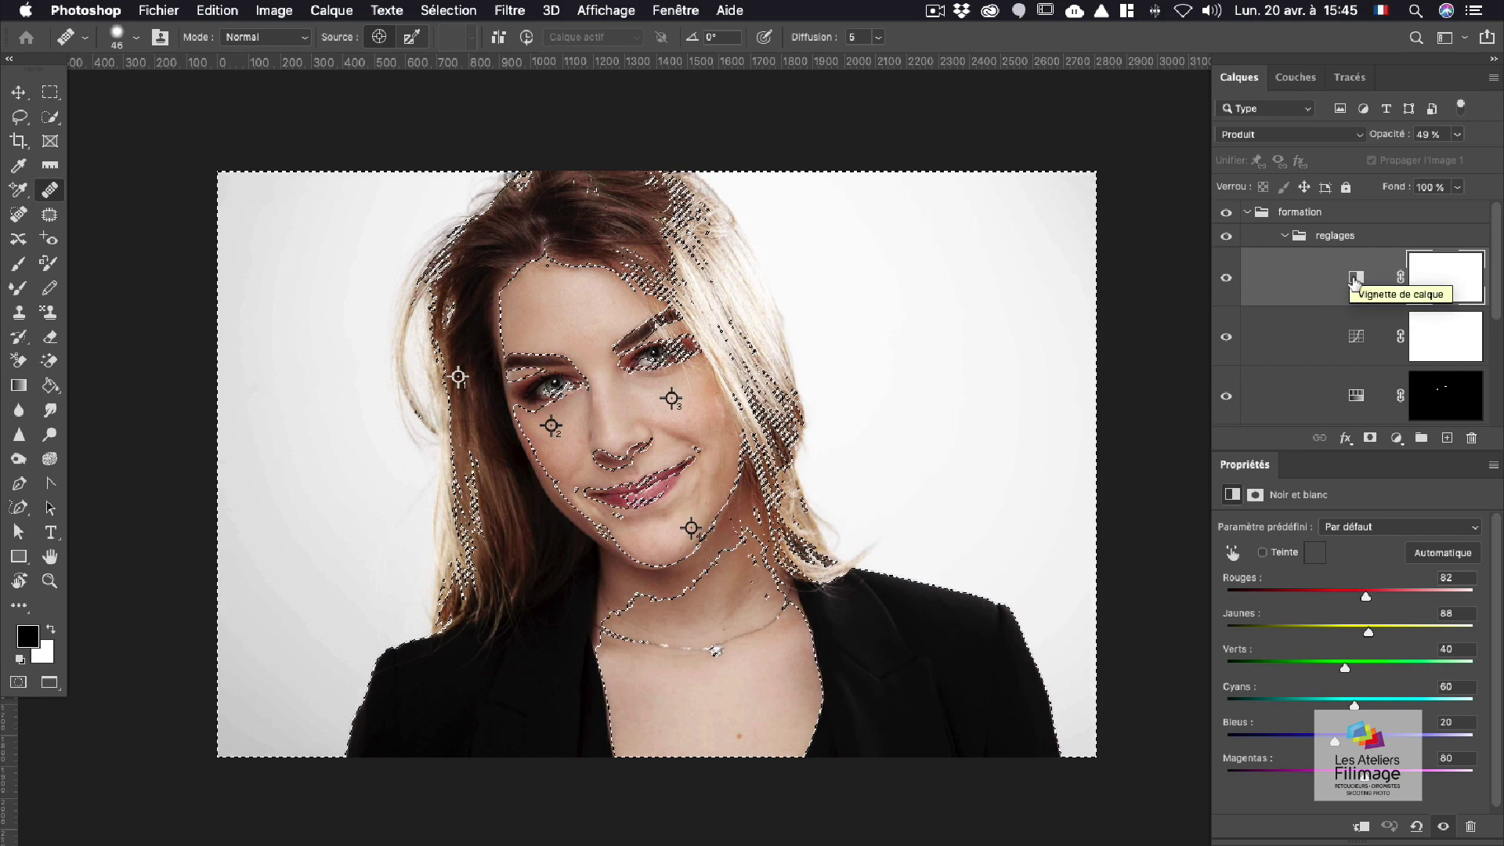
click(1396, 438)
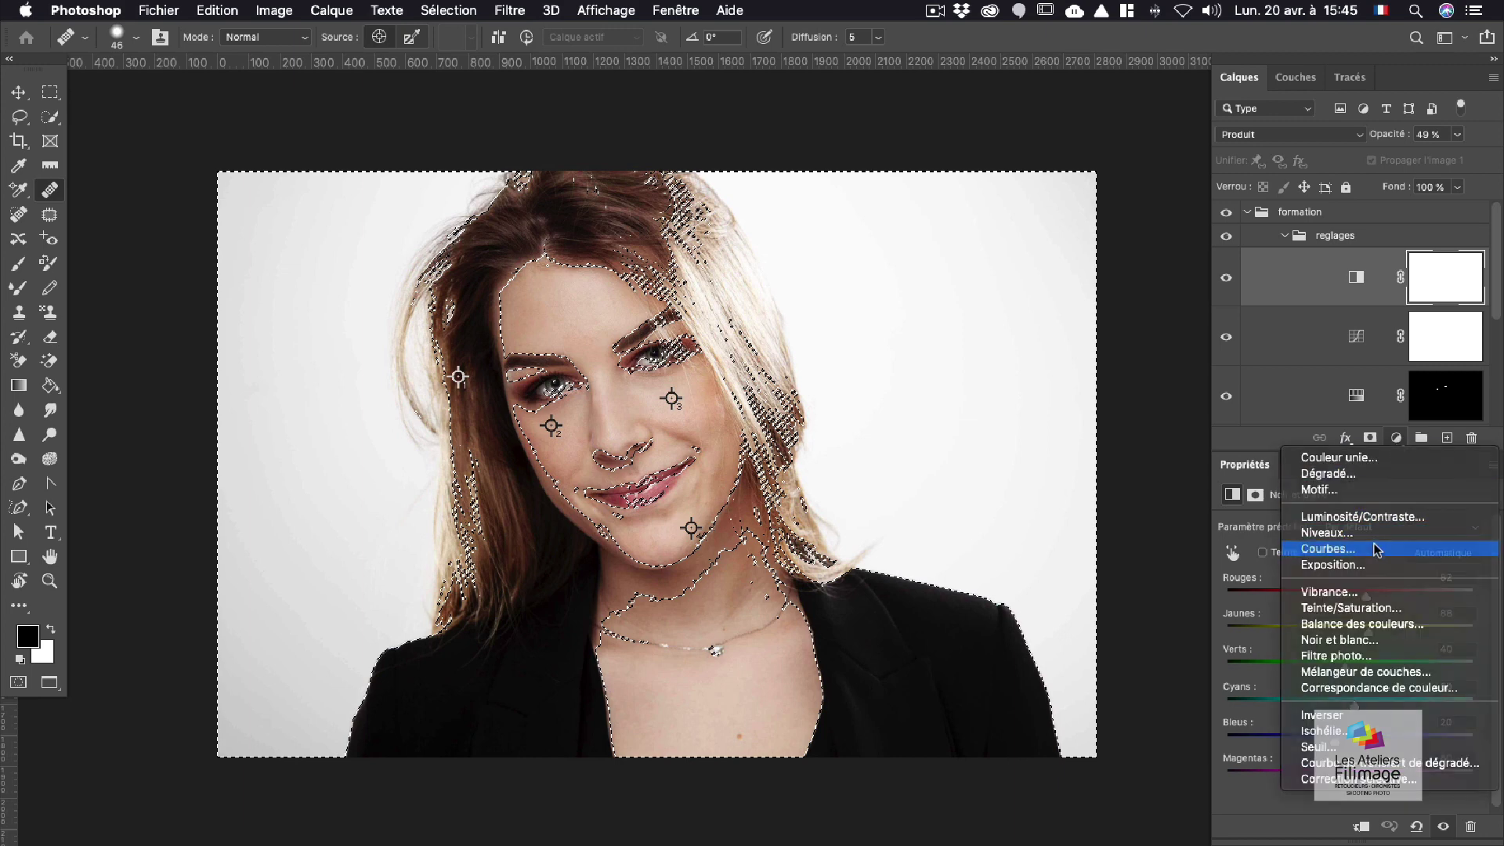
click(1379, 549)
drag(1377, 659, 1403, 639)
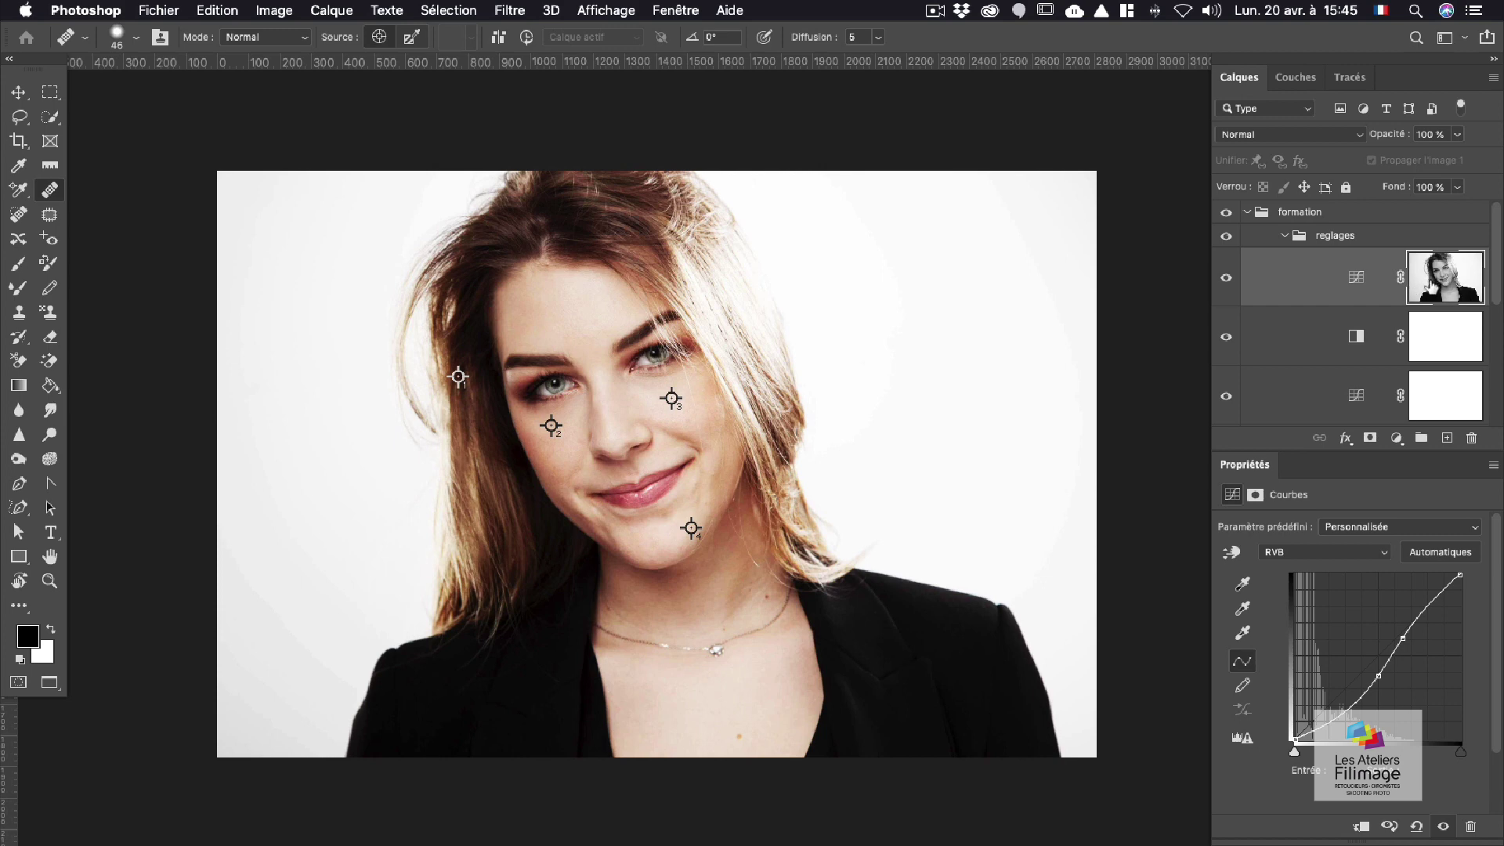
click(1344, 284)
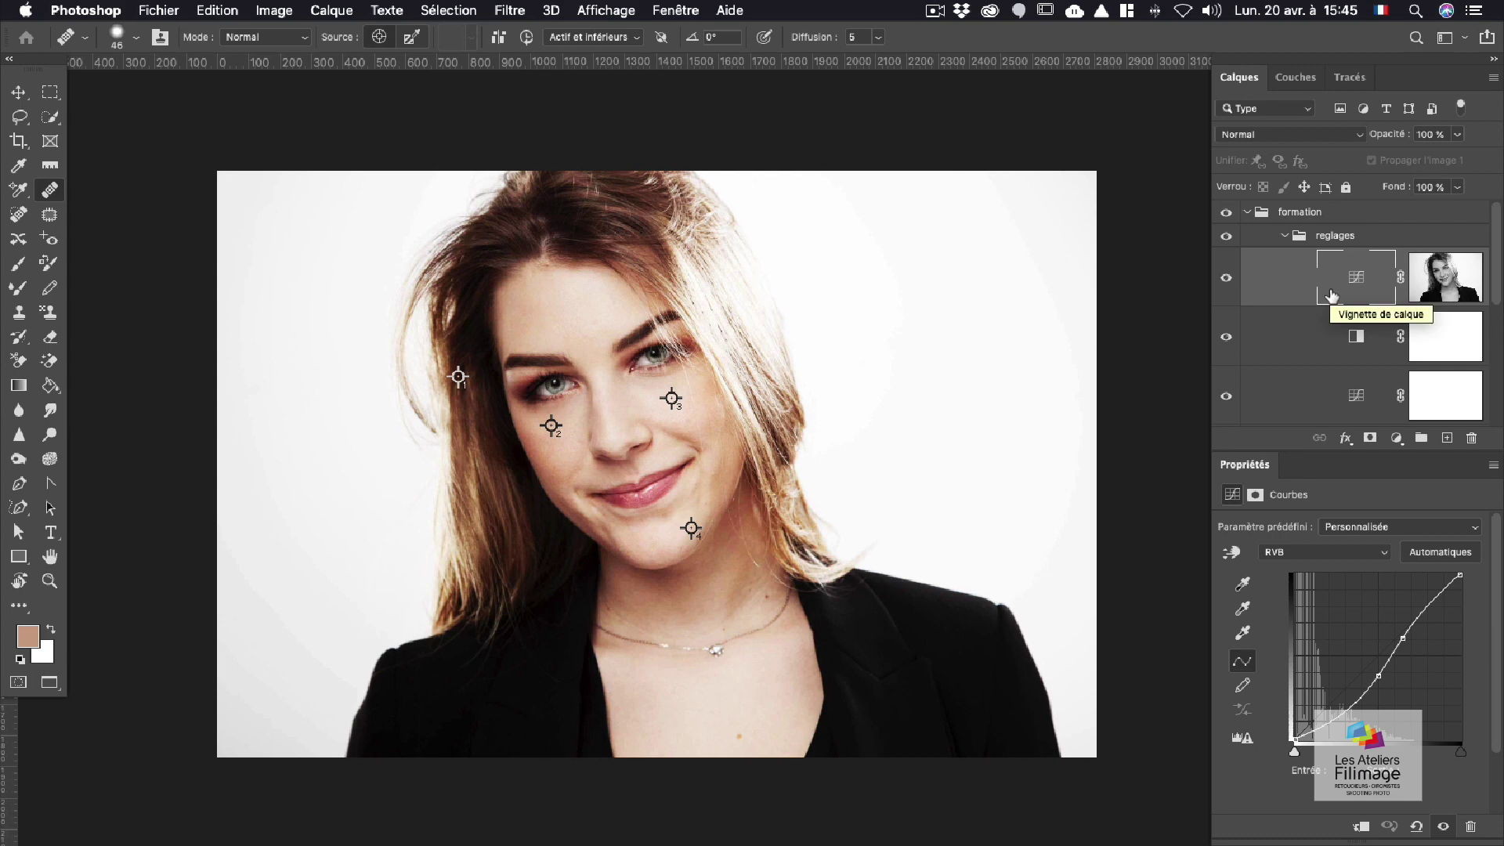
Step: Try painting over the face on the Courbes layer's mask with a 385 px grey brush, and undo the stroke
click(1444, 282)
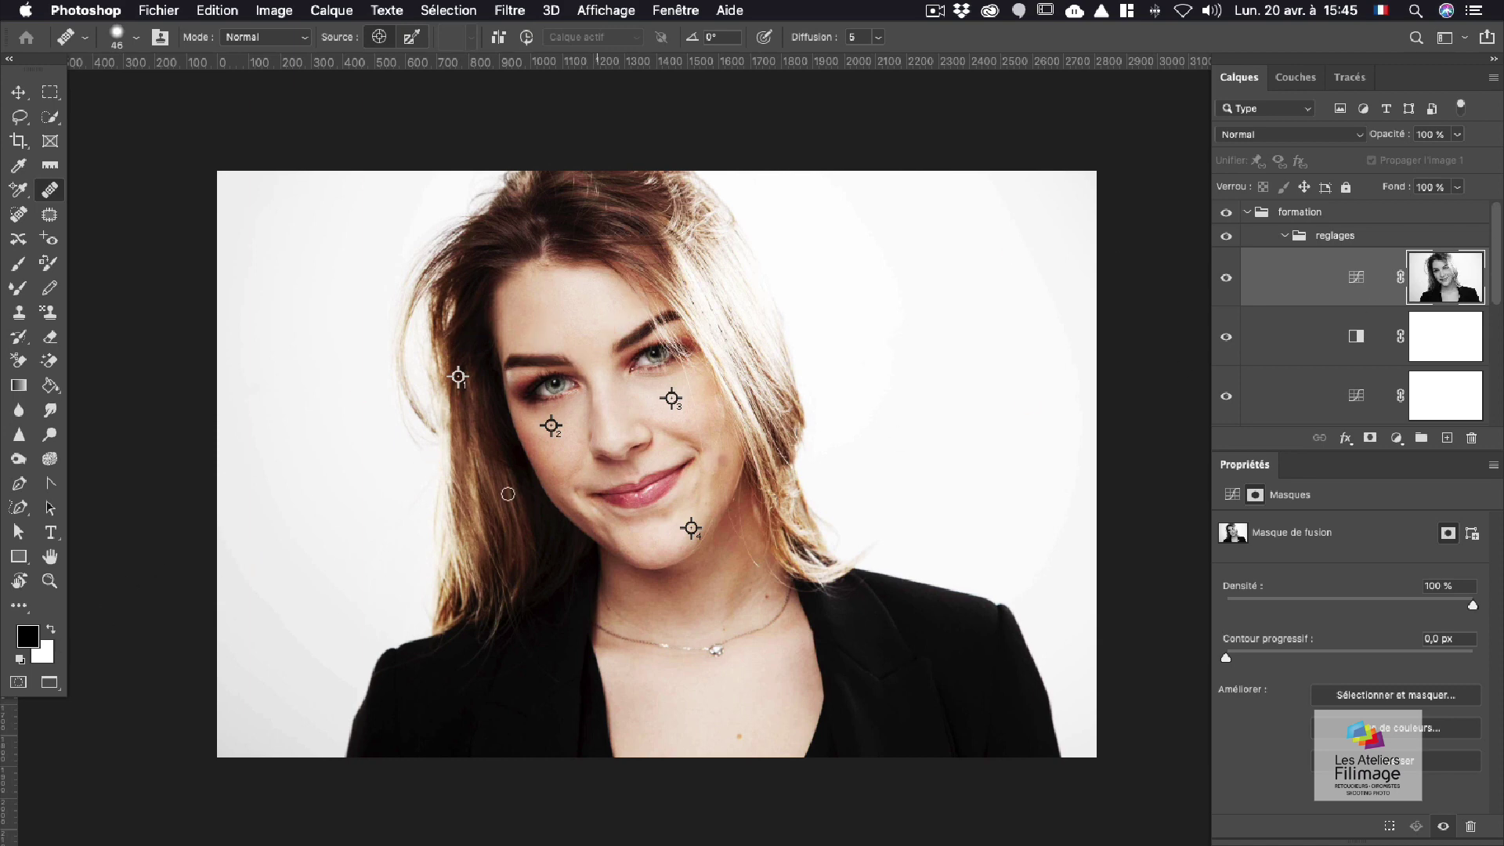
key(i)
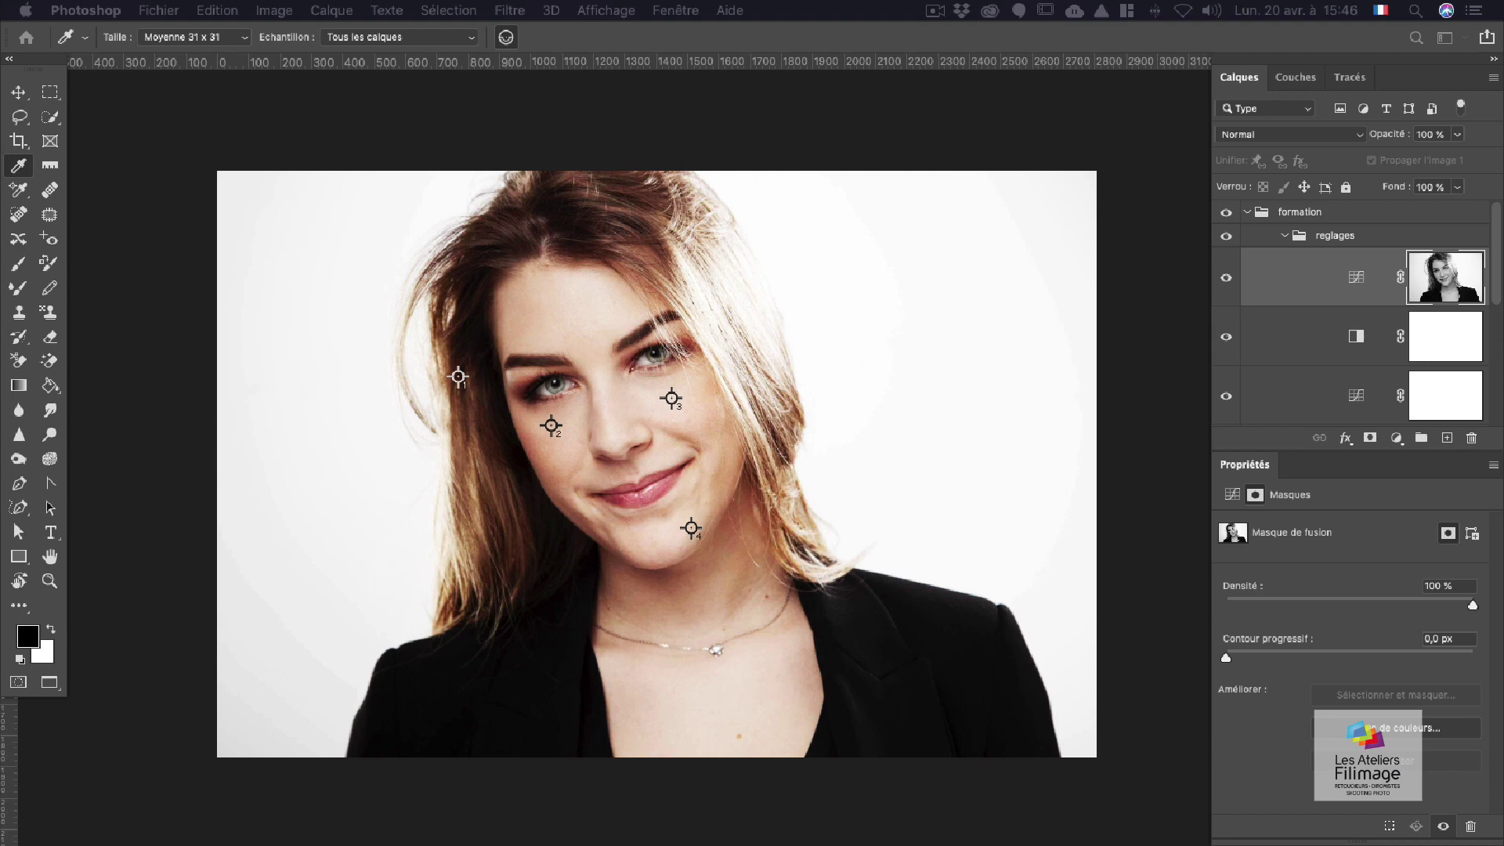
key(j)
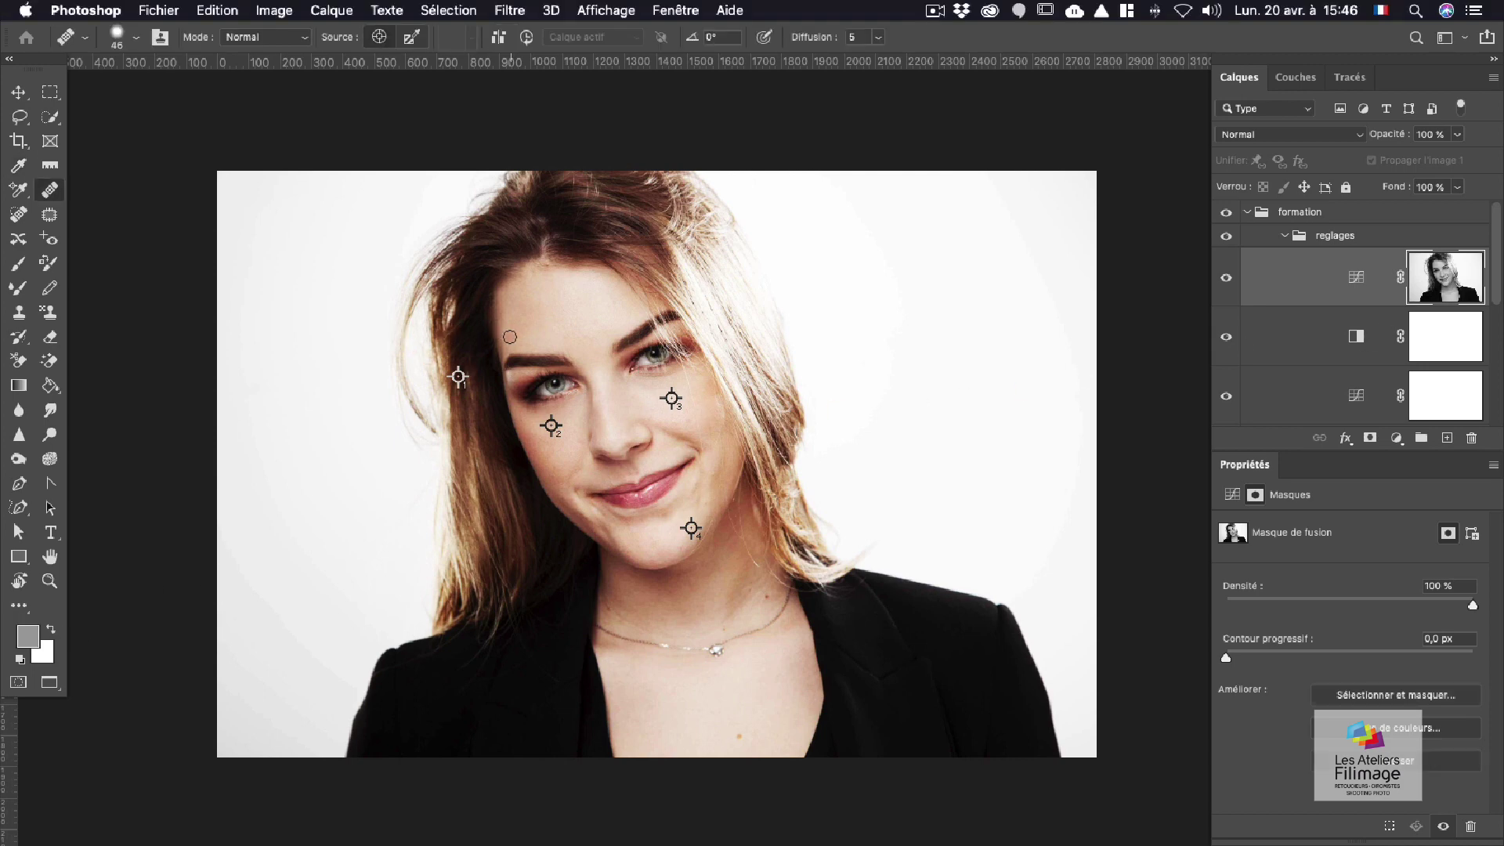
drag(510, 337, 544, 340)
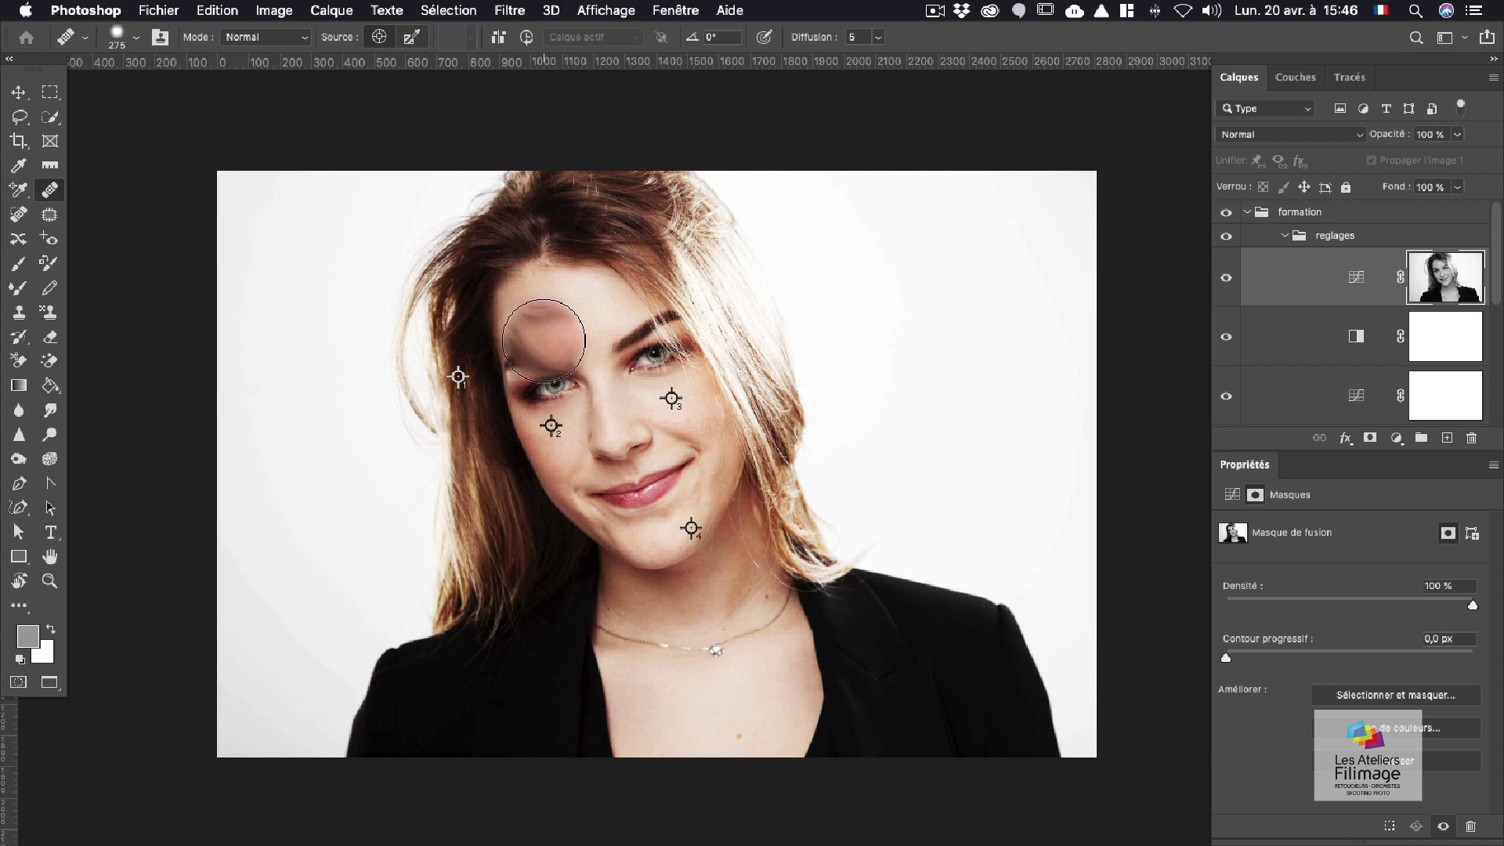
key(b)
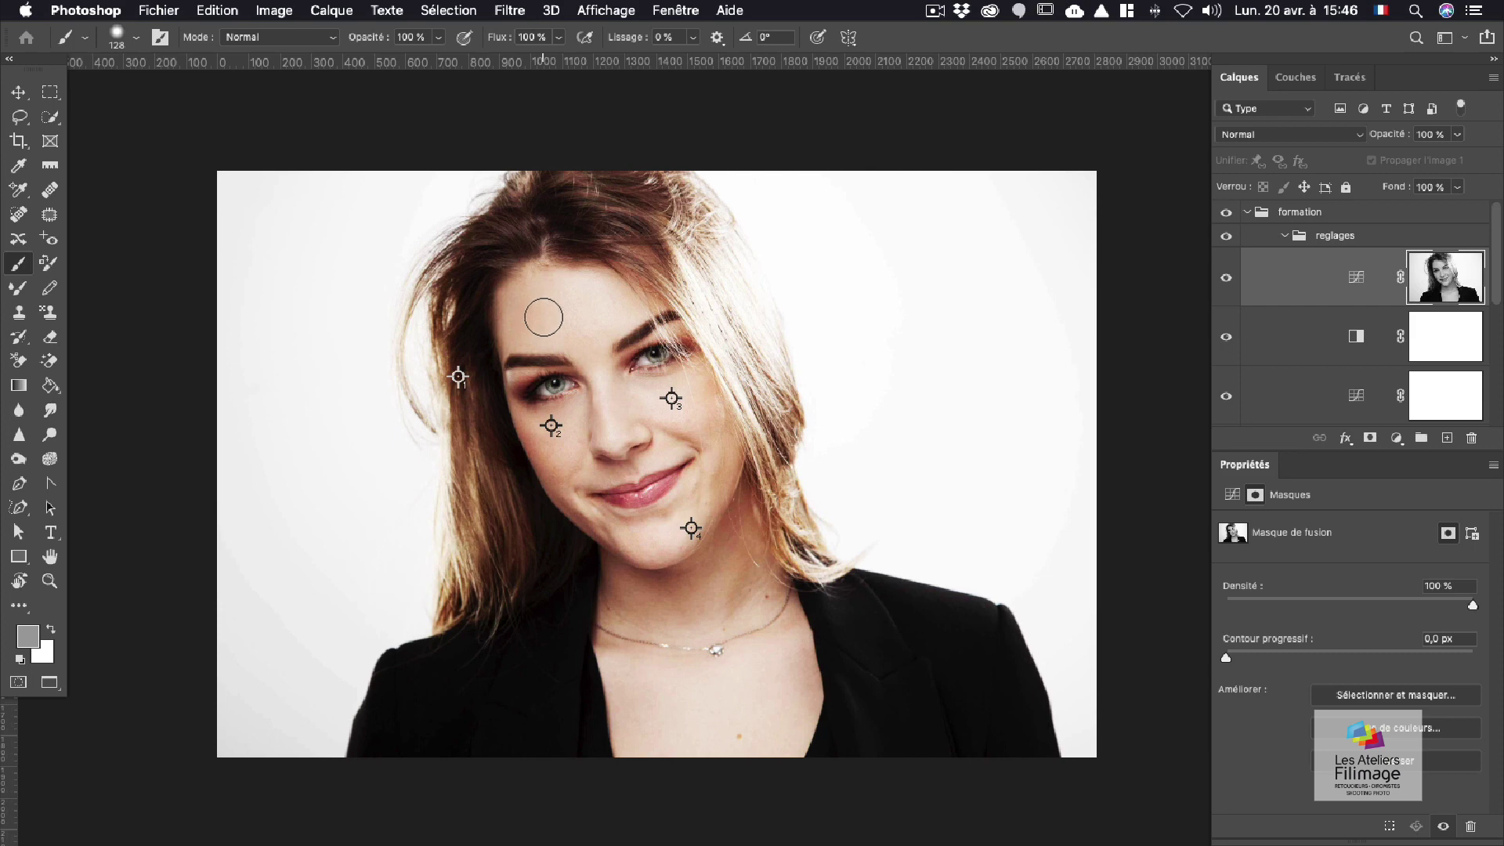
drag(543, 316, 626, 316)
mouse_move(587, 489)
mouse_down()
mouse_move(557, 350)
mouse_move(517, 439)
mouse_up()
key(super+z)
Step: Duplicate the Arrière-plan layer and rename the copy "retouche"
scroll(1298, 315, down, 3)
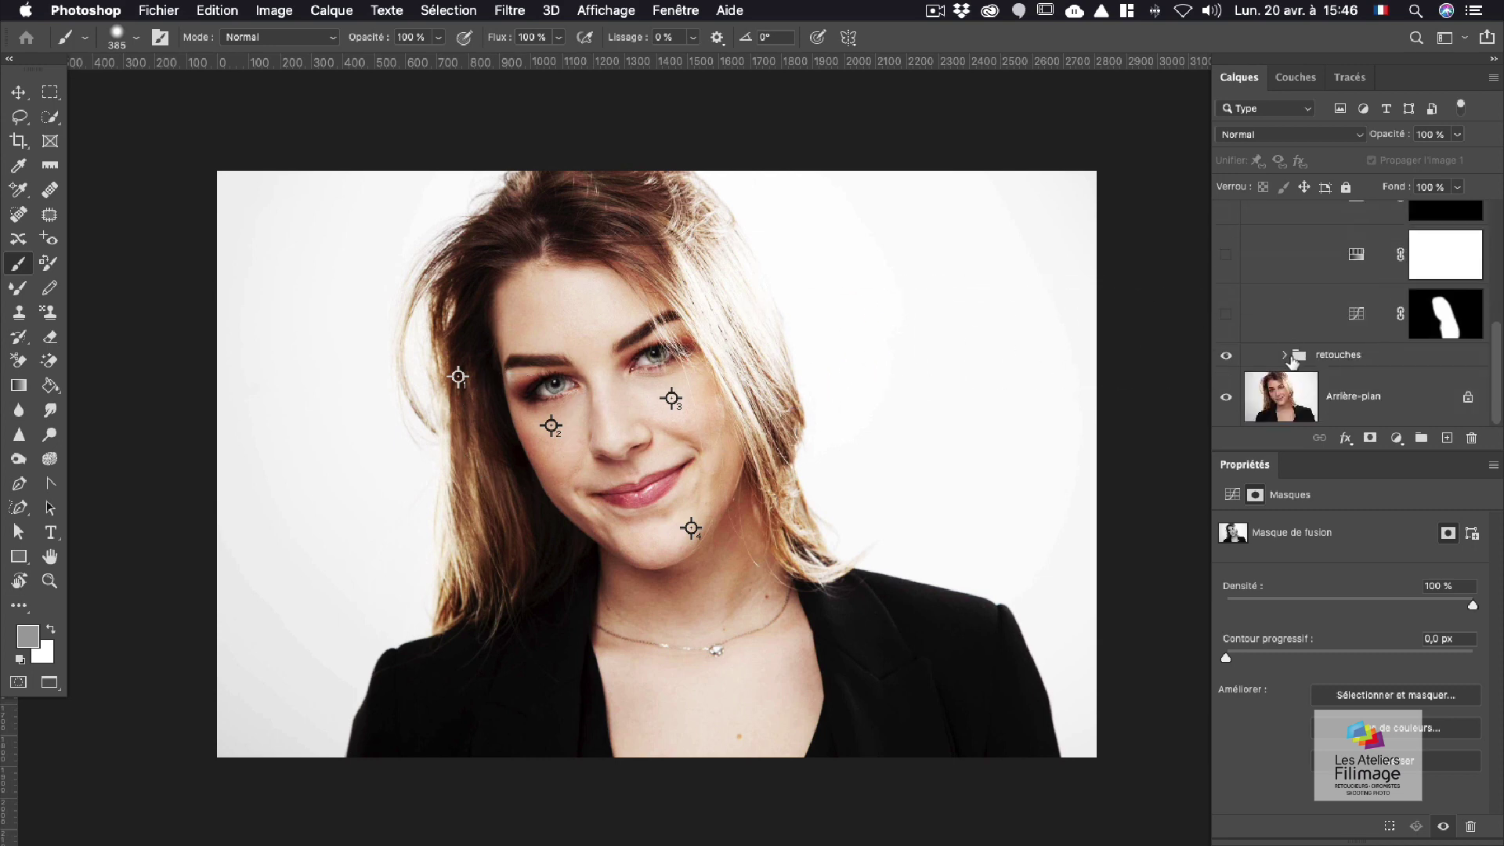
click(1278, 411)
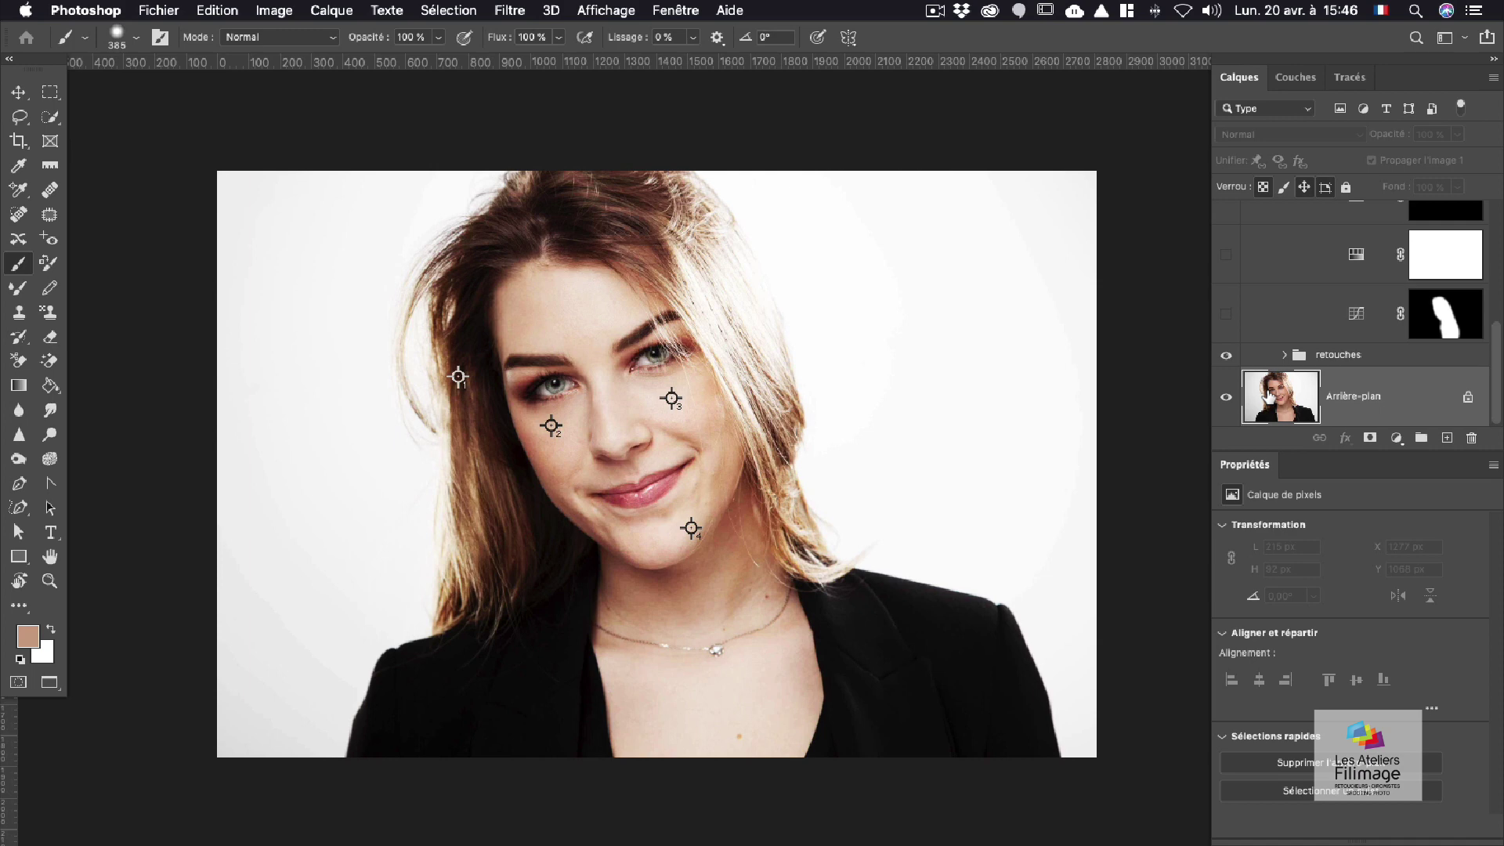
key(super+j)
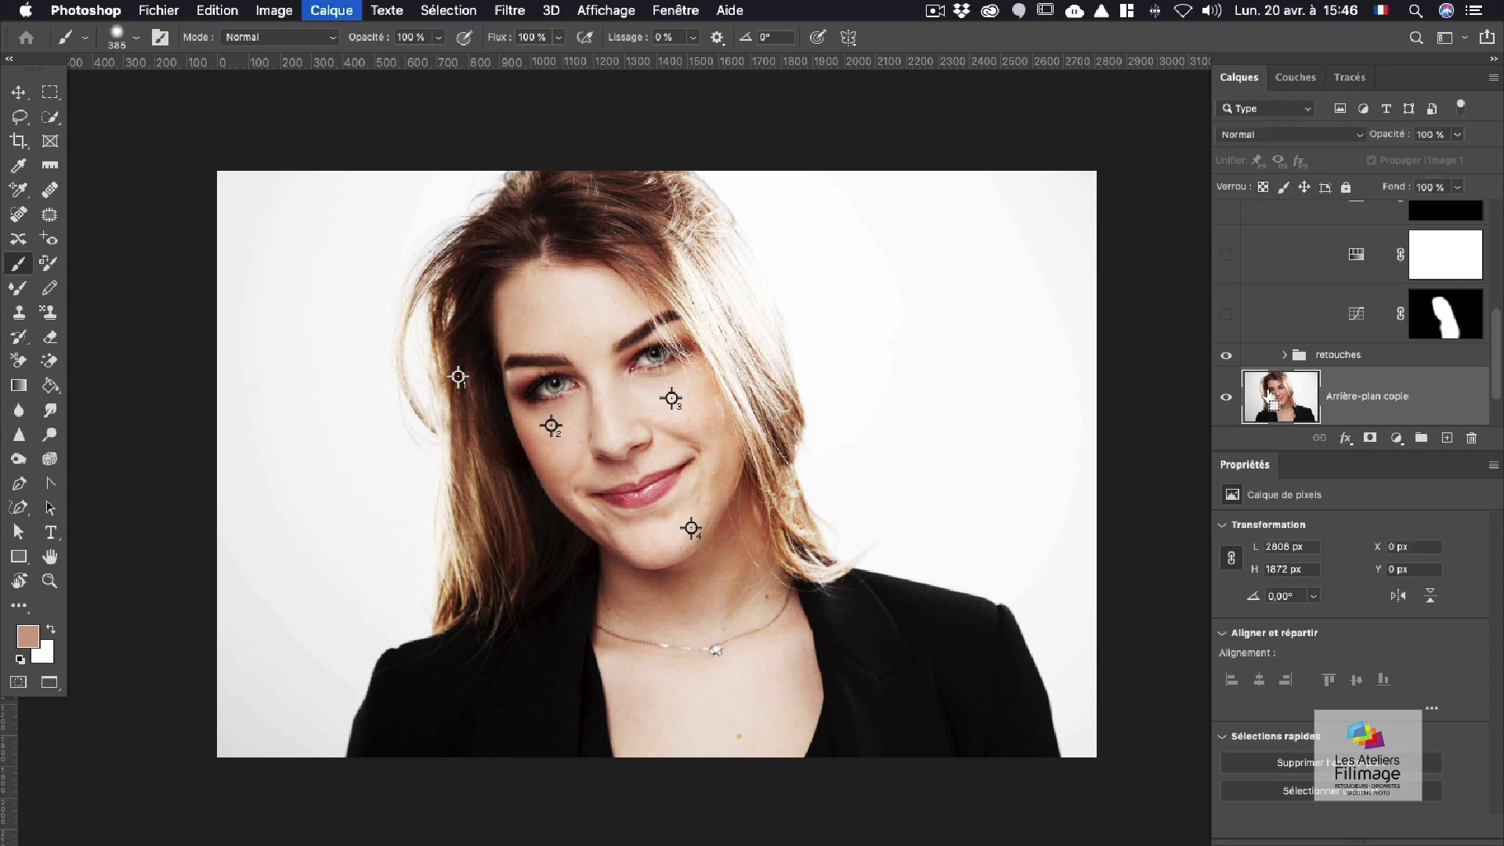
double_click(1339, 398)
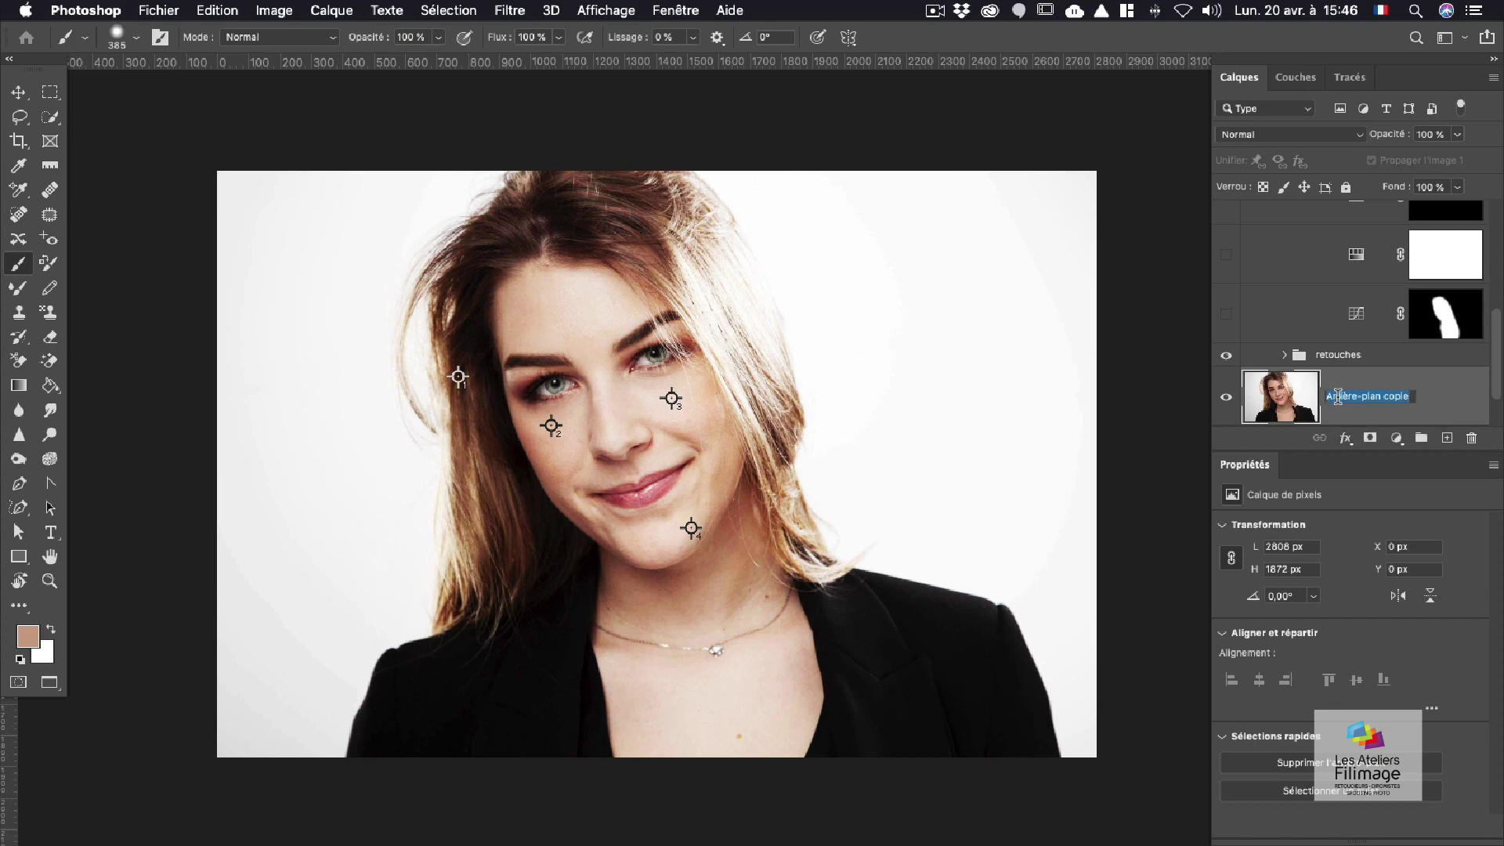
text(retouche)
key(Return)
scroll(1332, 403, down, 2)
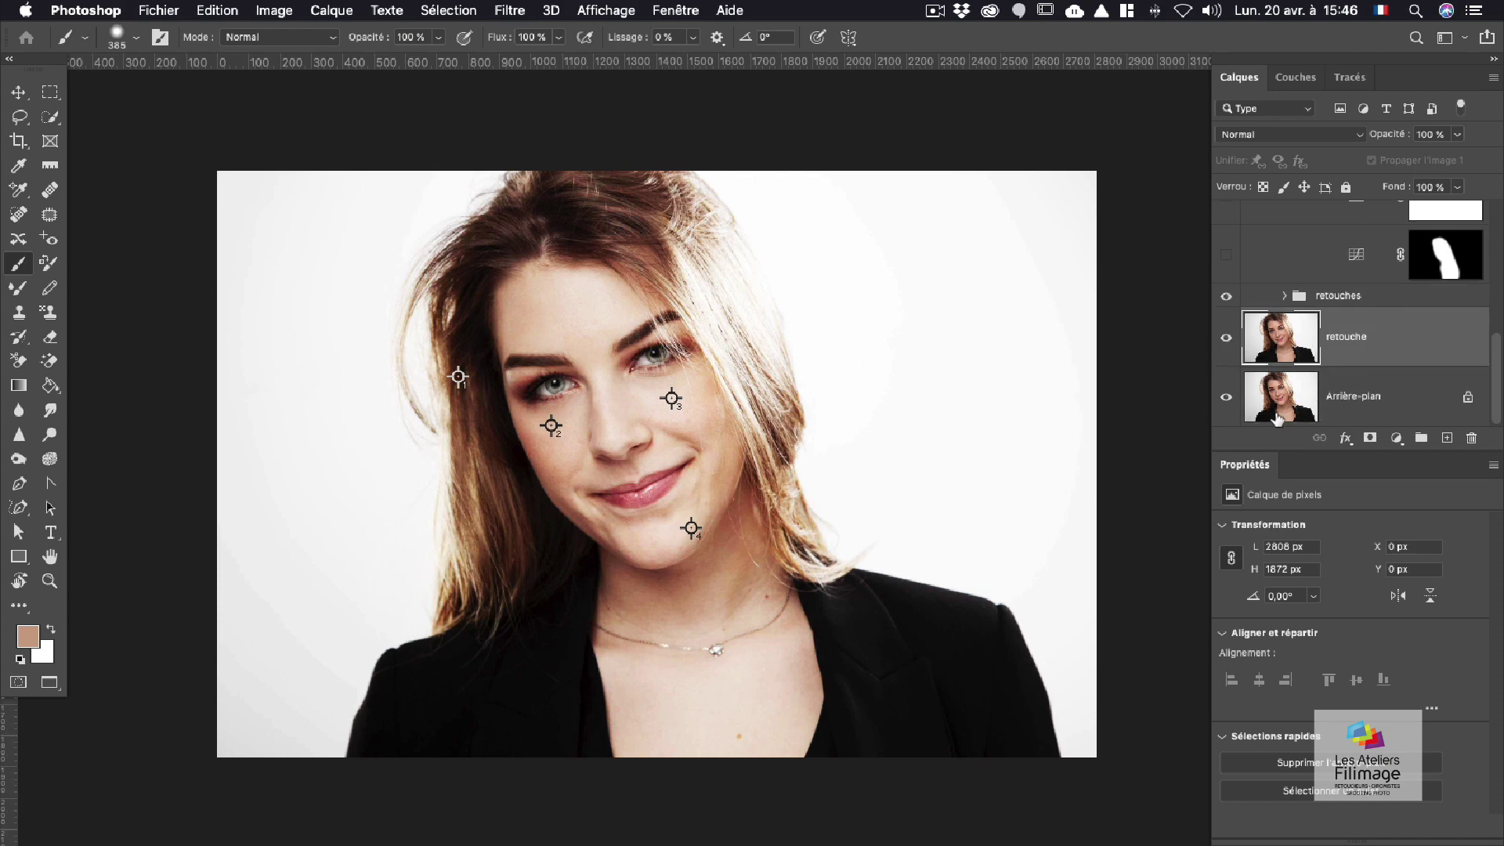
Step: Convert the retouche layer for smart filters (filtres dynamiques)
click(1353, 404)
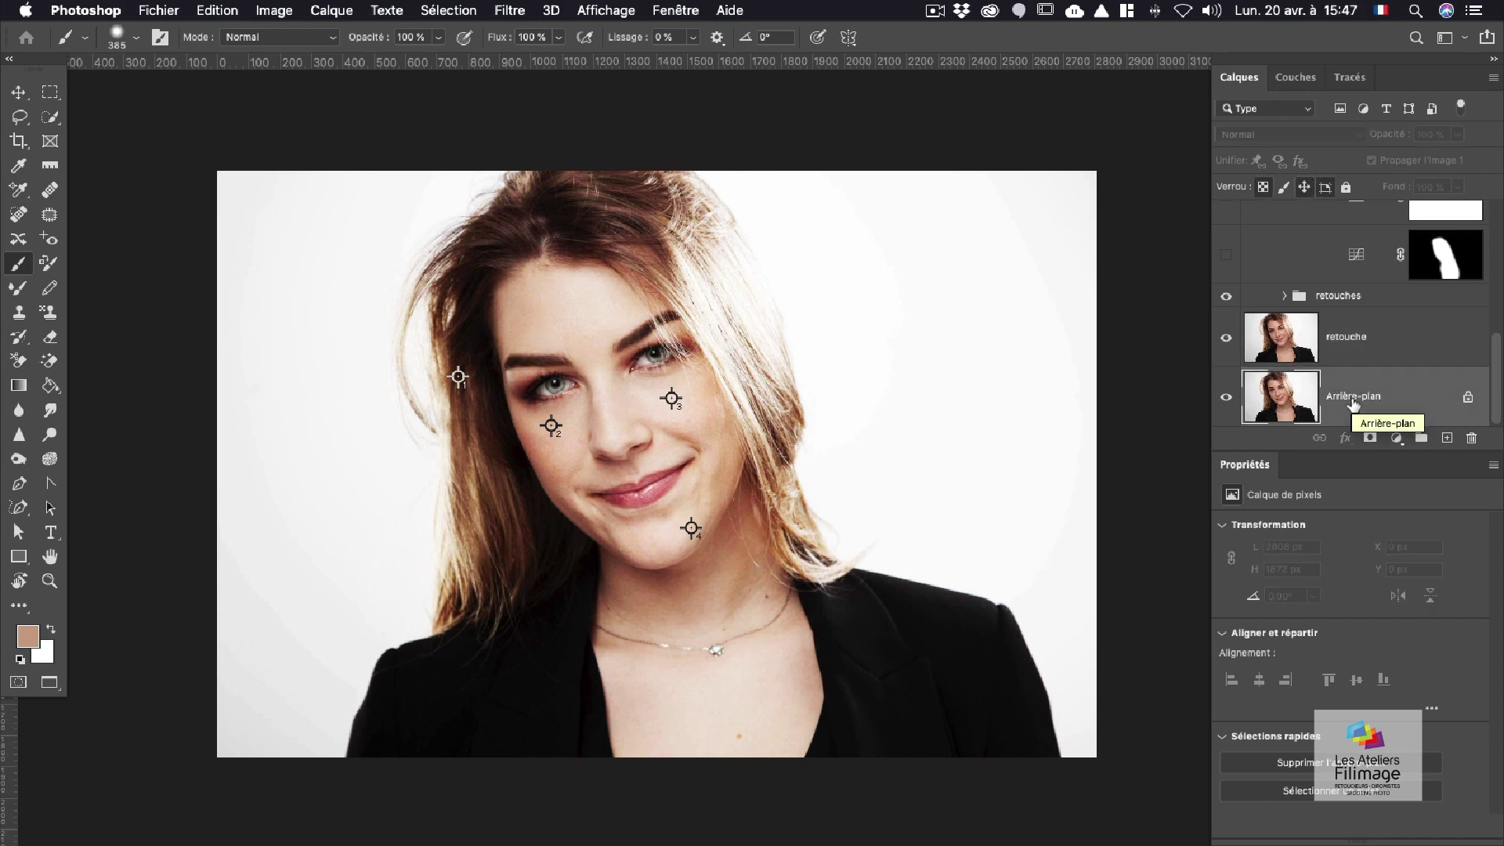
click(1294, 344)
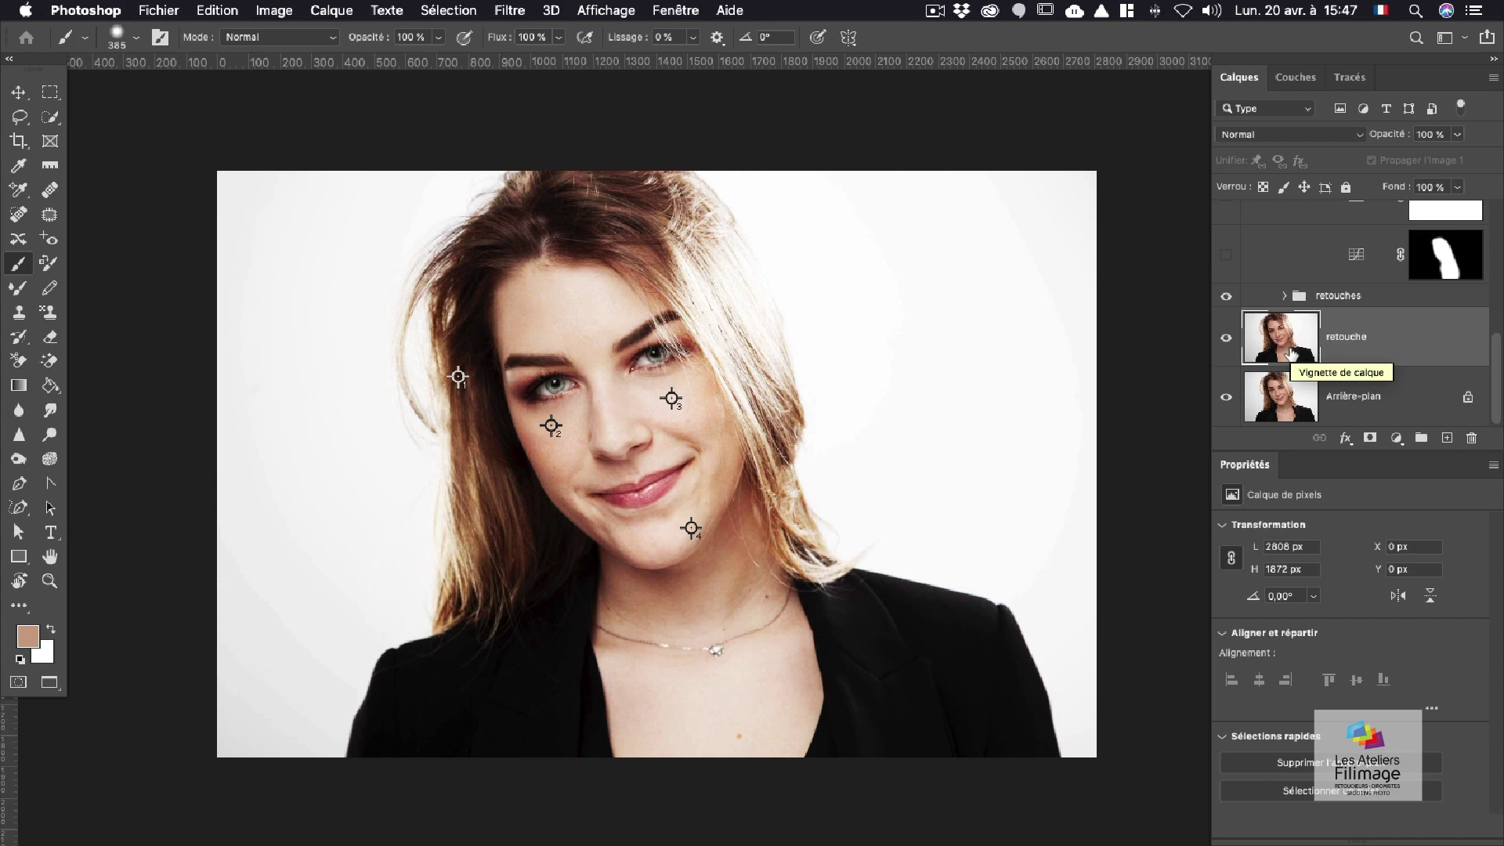
click(505, 11)
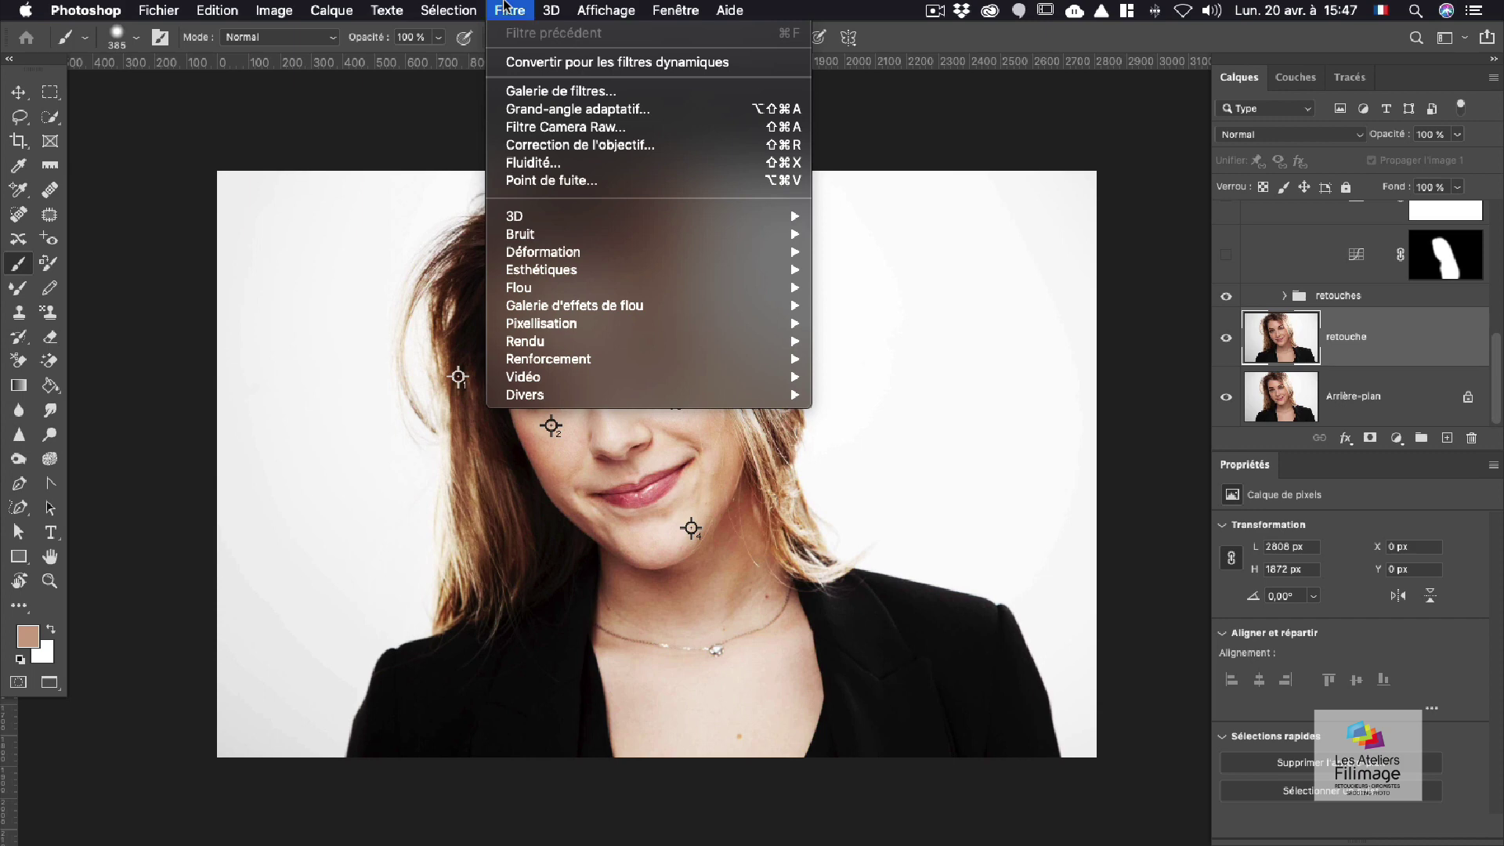
click(1300, 343)
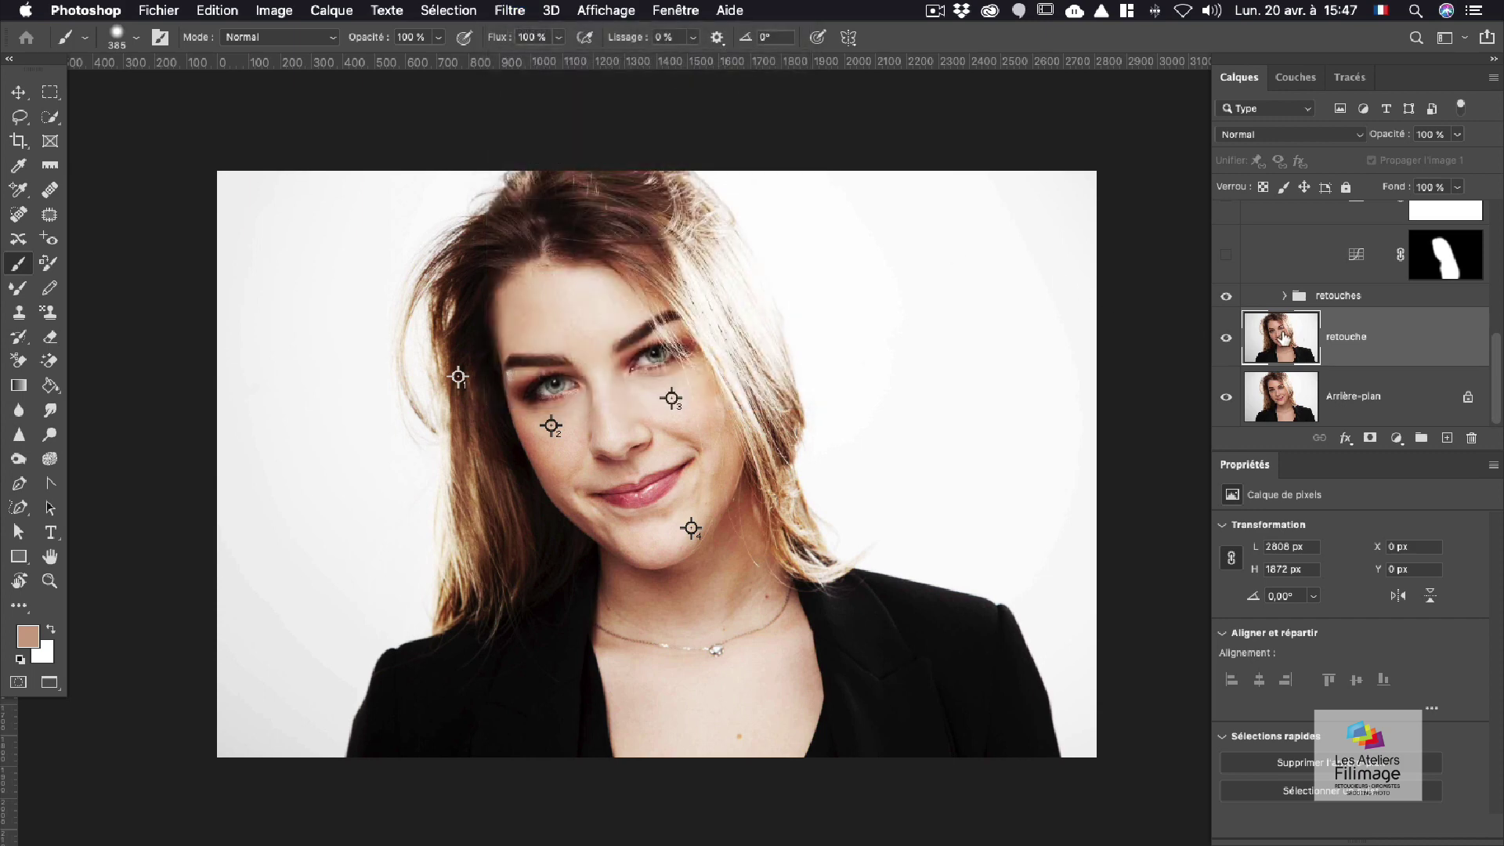
click(510, 8)
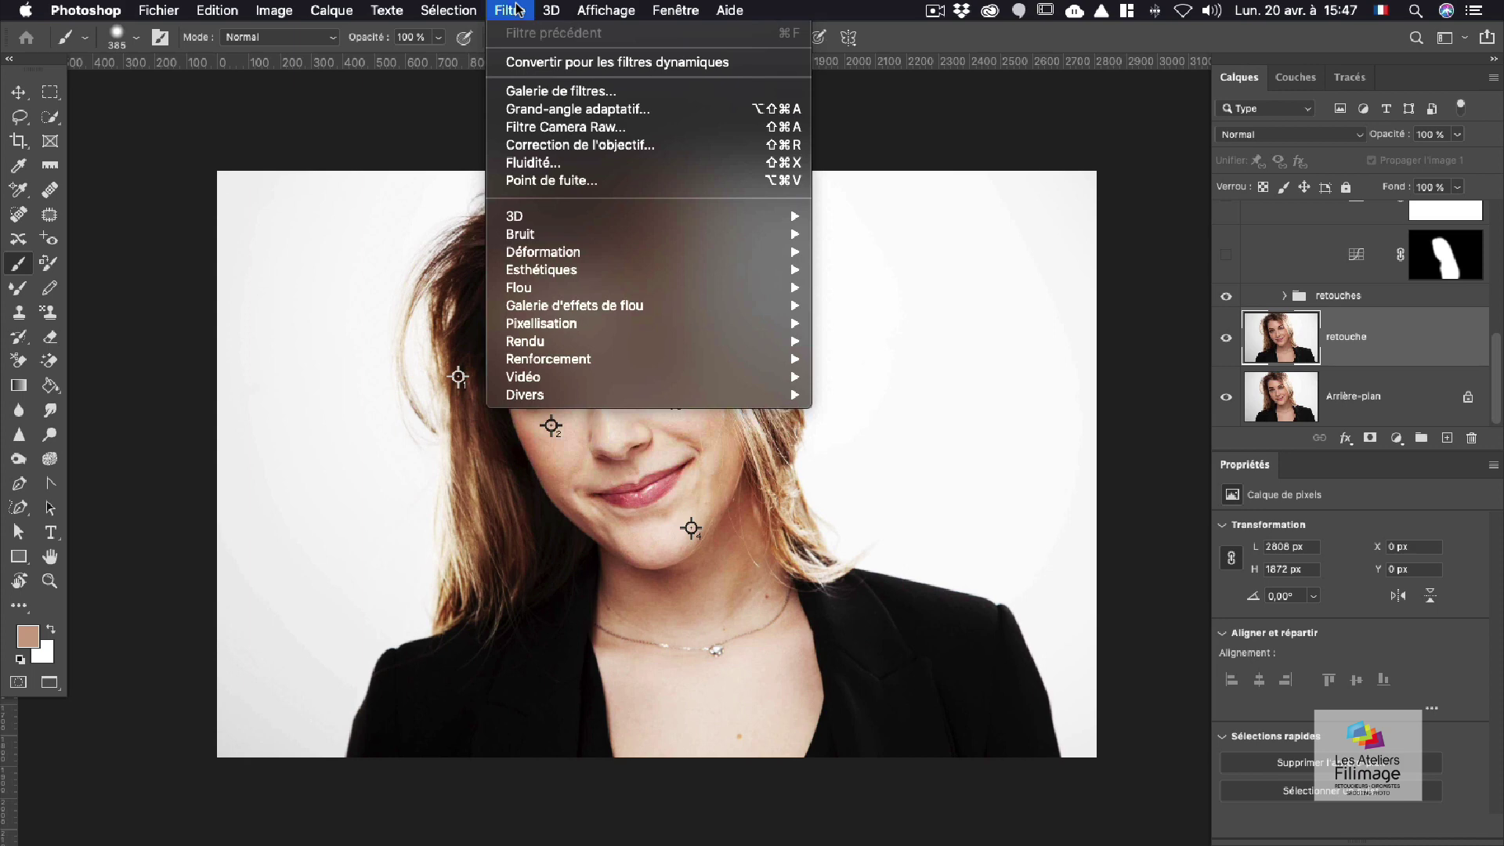
click(557, 69)
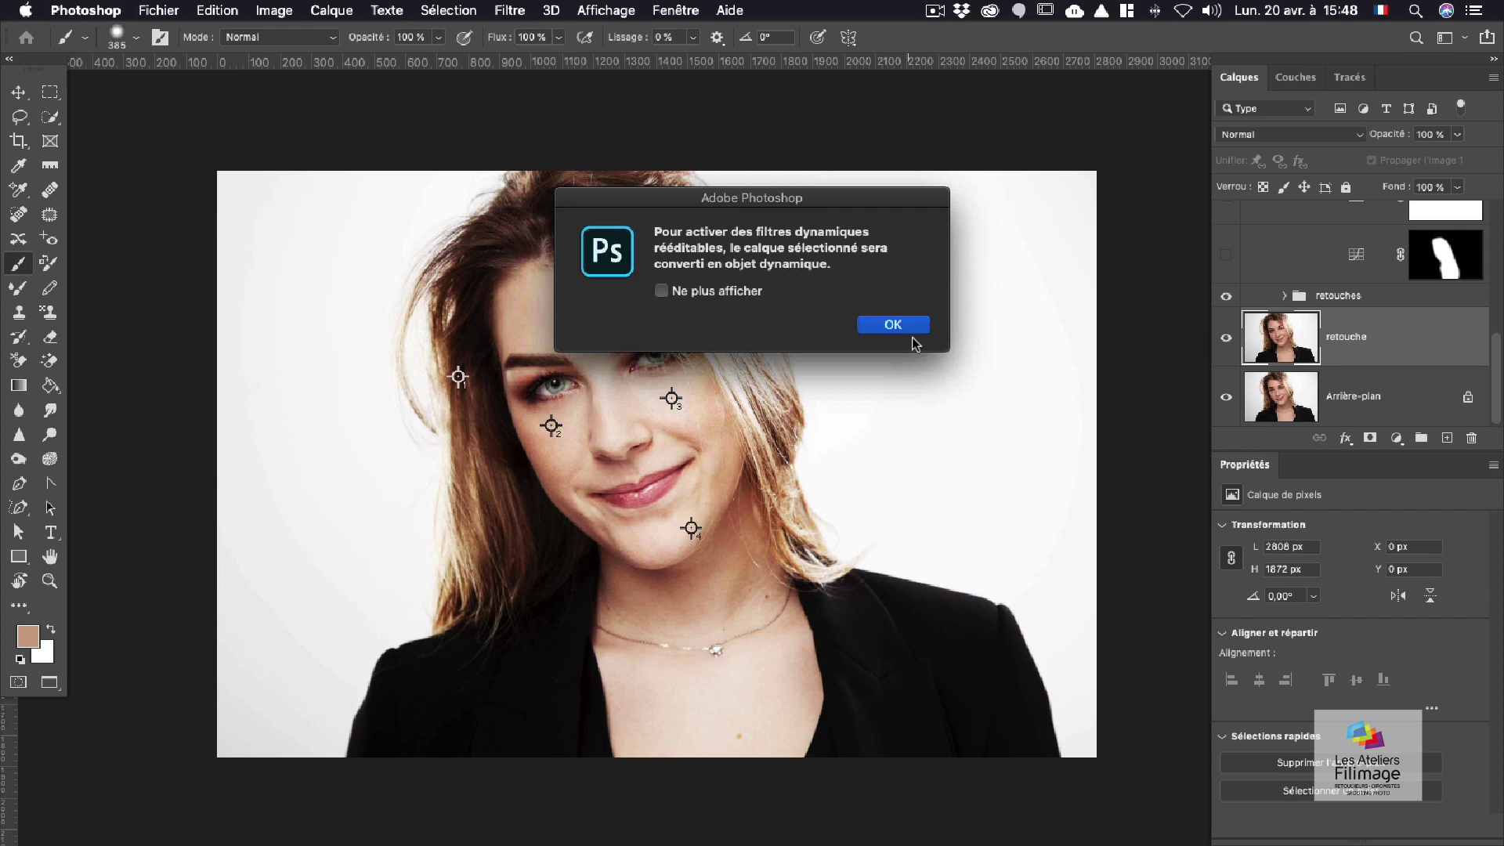
click(892, 324)
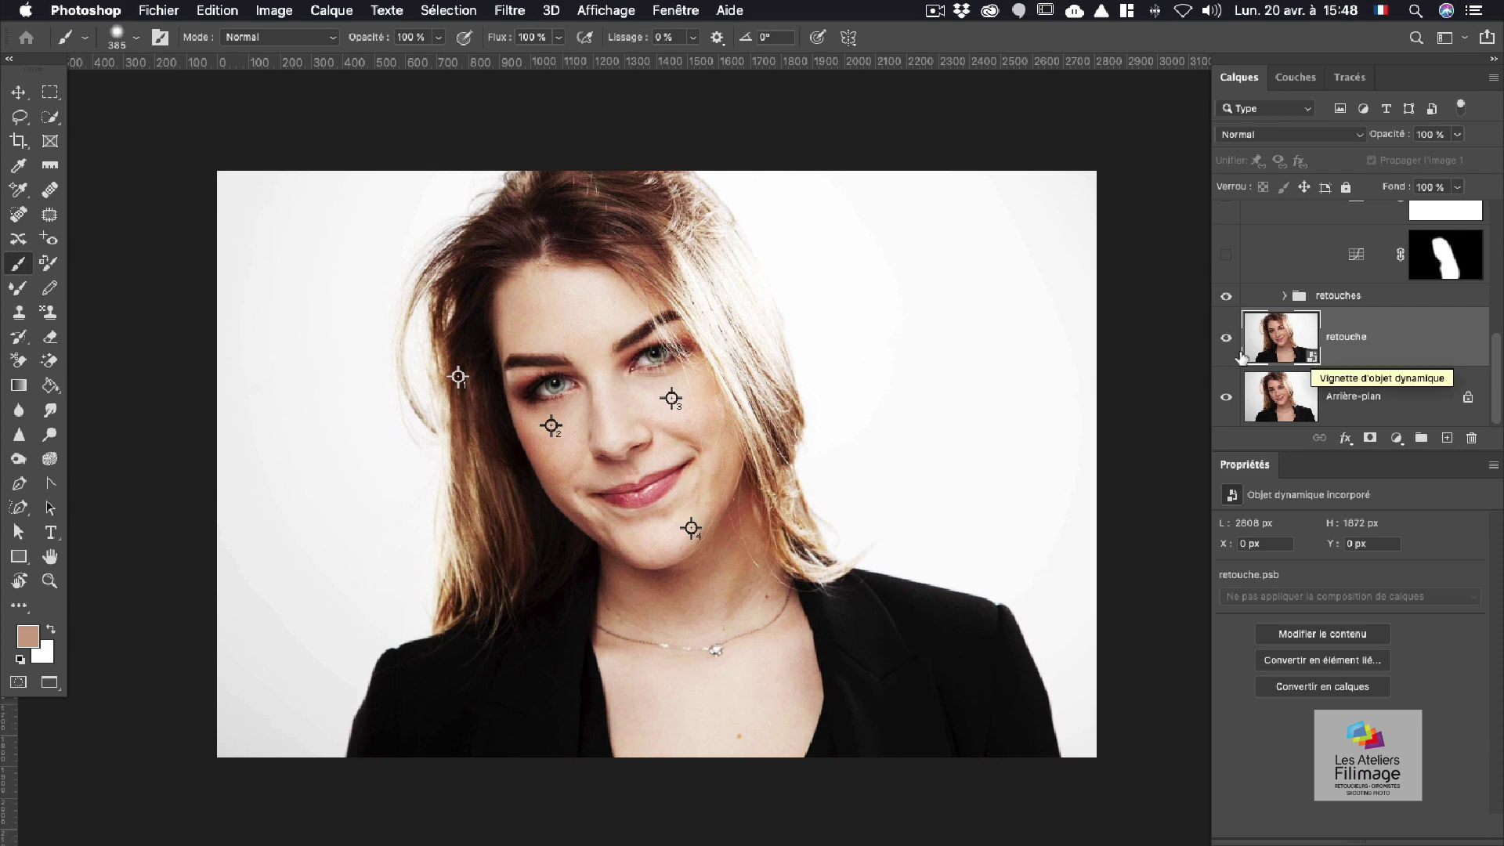
Step: Start the Accentuation filter on the retouche layer with a Gain of 174 % and a Rayon of 28 pixels
click(504, 8)
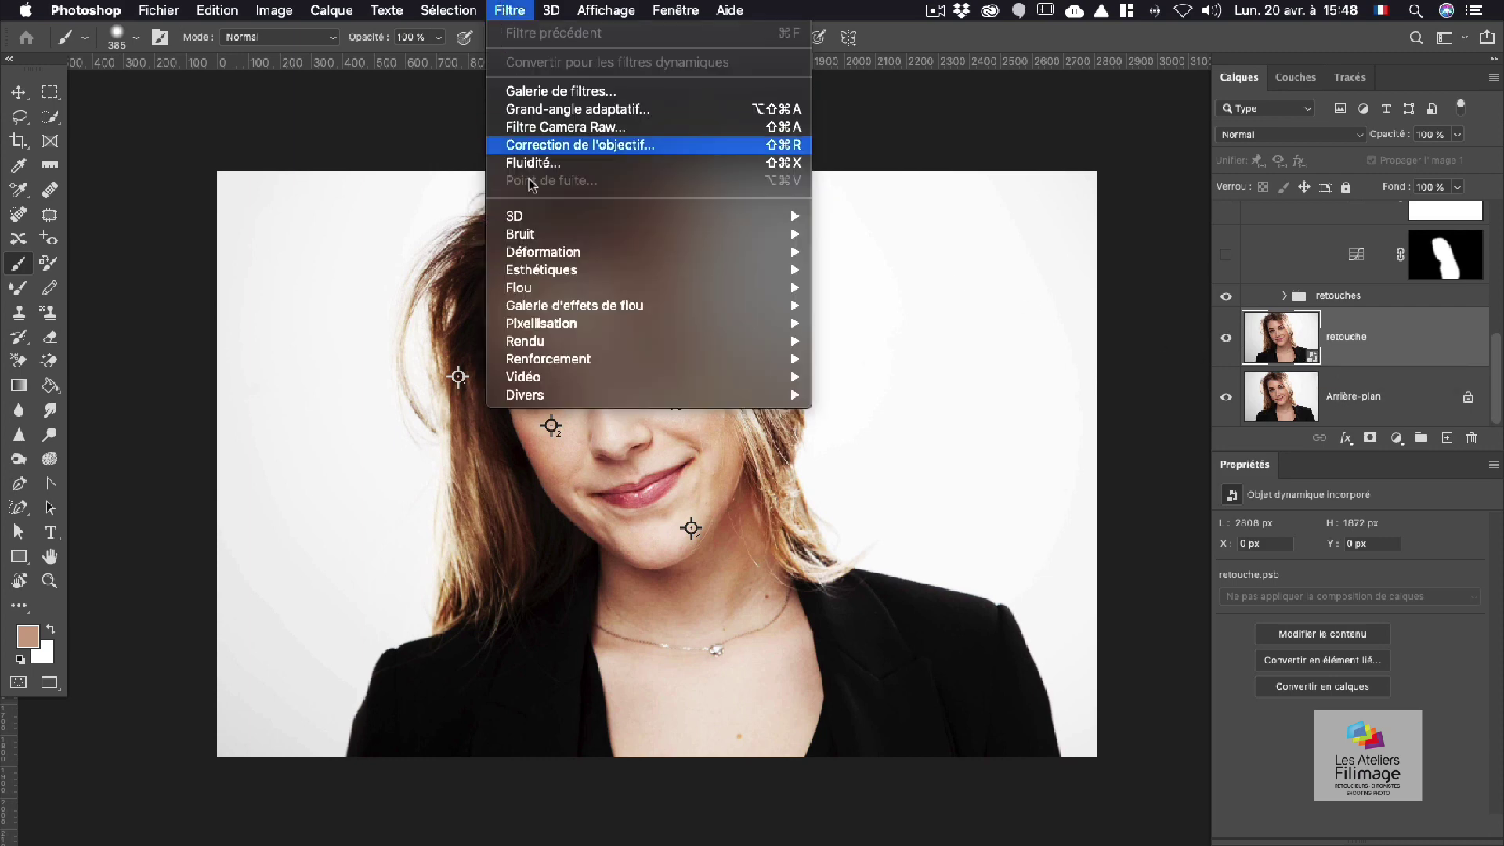
mouse_move(530, 287)
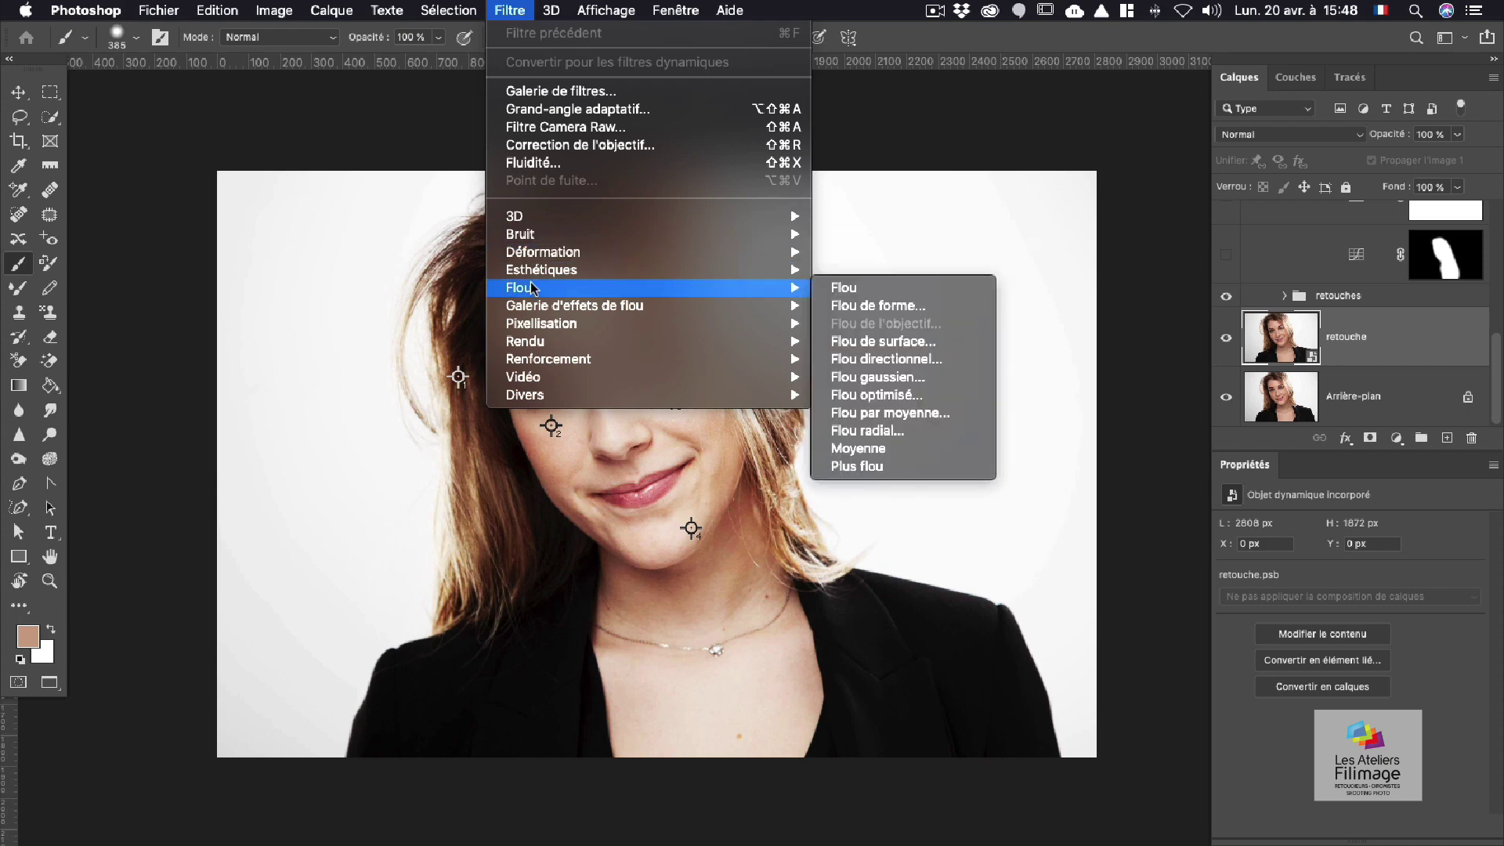
mouse_move(542, 362)
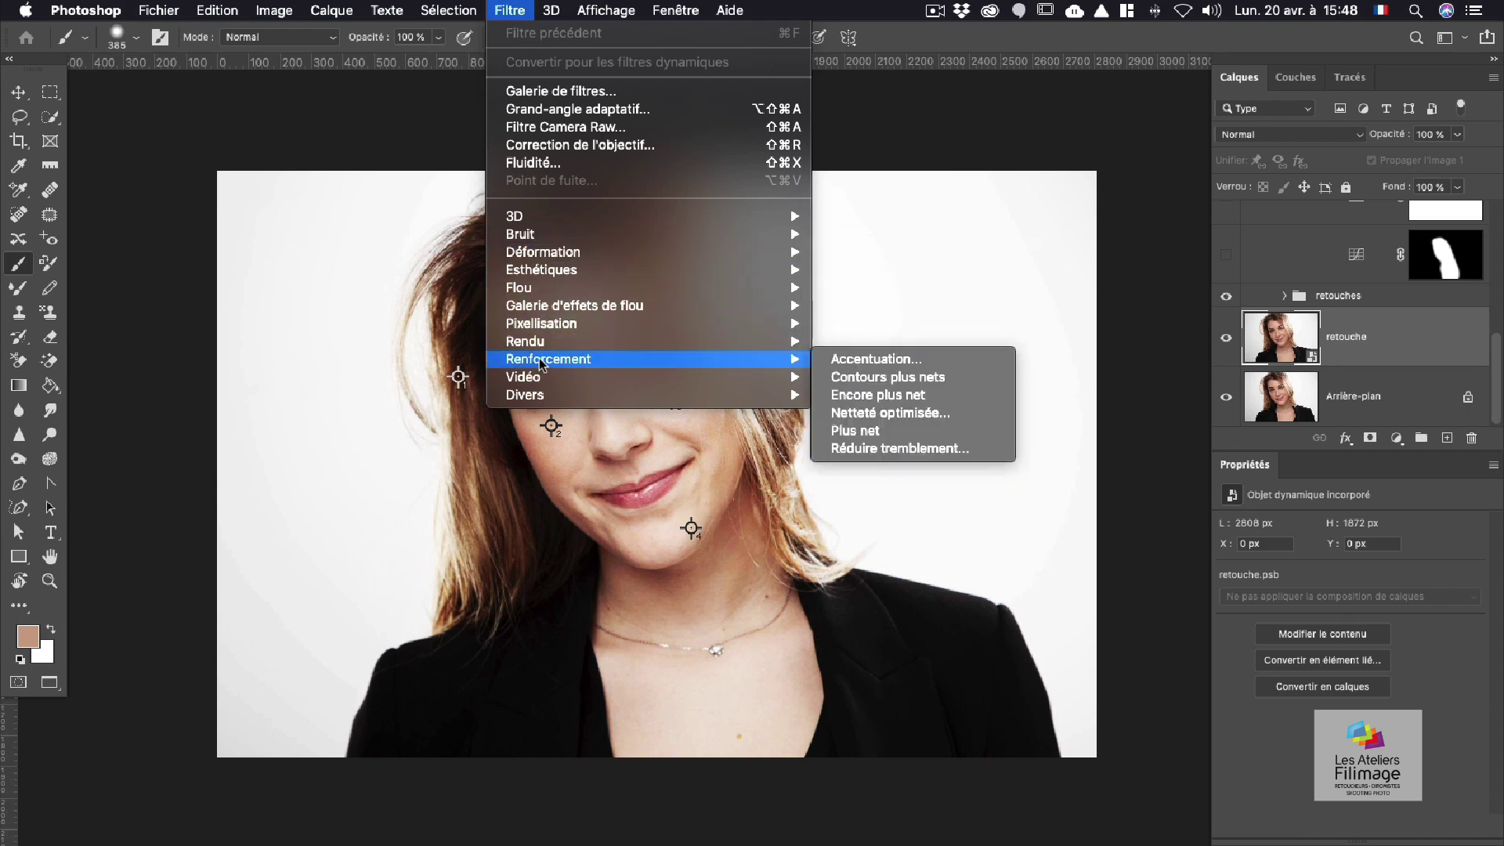
click(893, 360)
drag(511, 168, 898, 112)
drag(896, 401, 953, 402)
drag(825, 449, 876, 449)
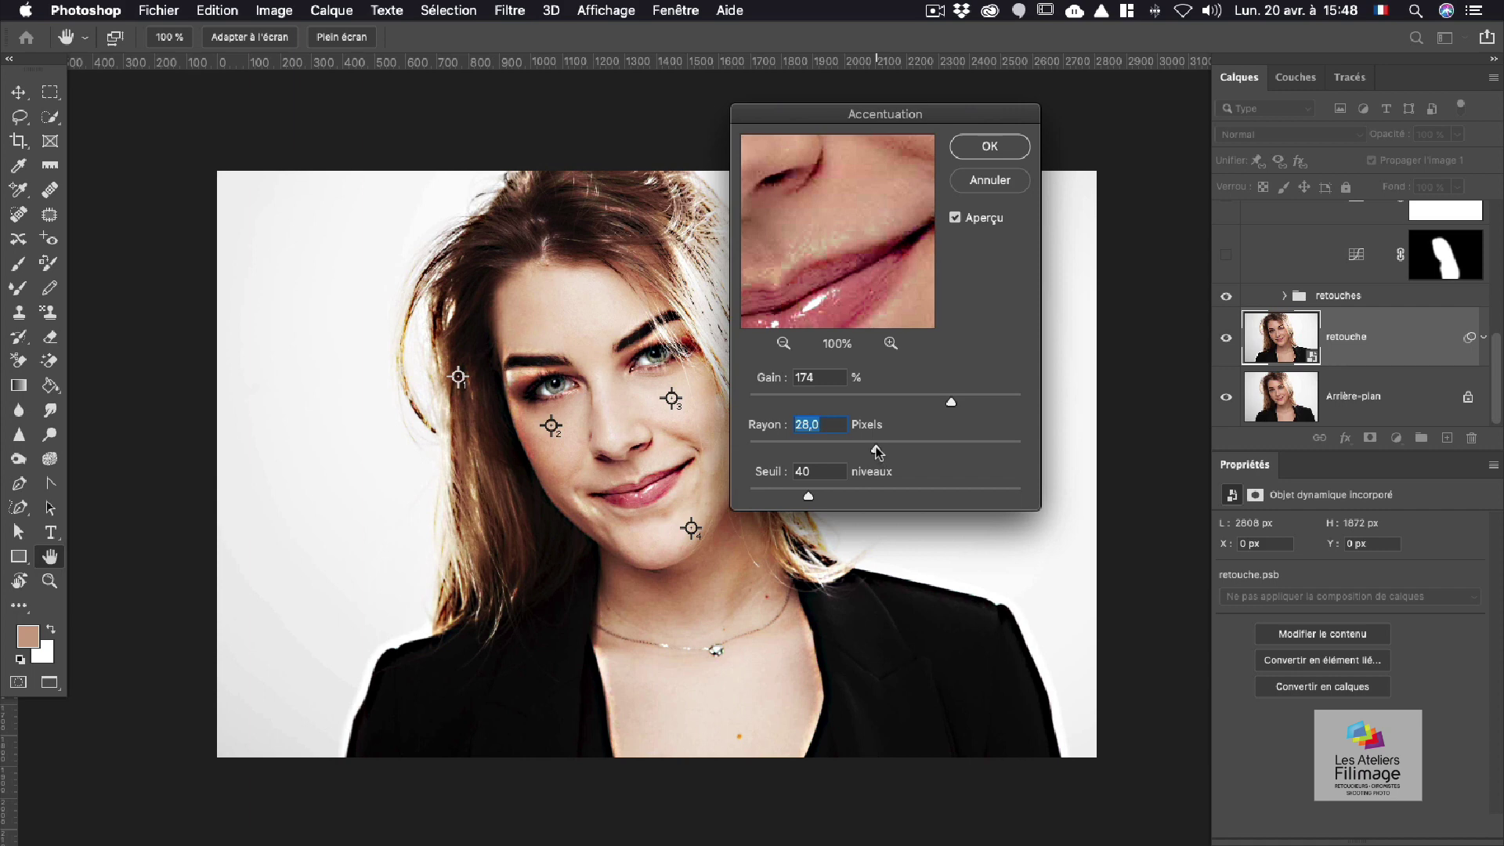
Step: Set the Accentuation Gain to 170 %, Rayon to 25 pixels and Seuil to 59 levels, check the lips in the preview, and apply the filter
click(790, 381)
text(170)
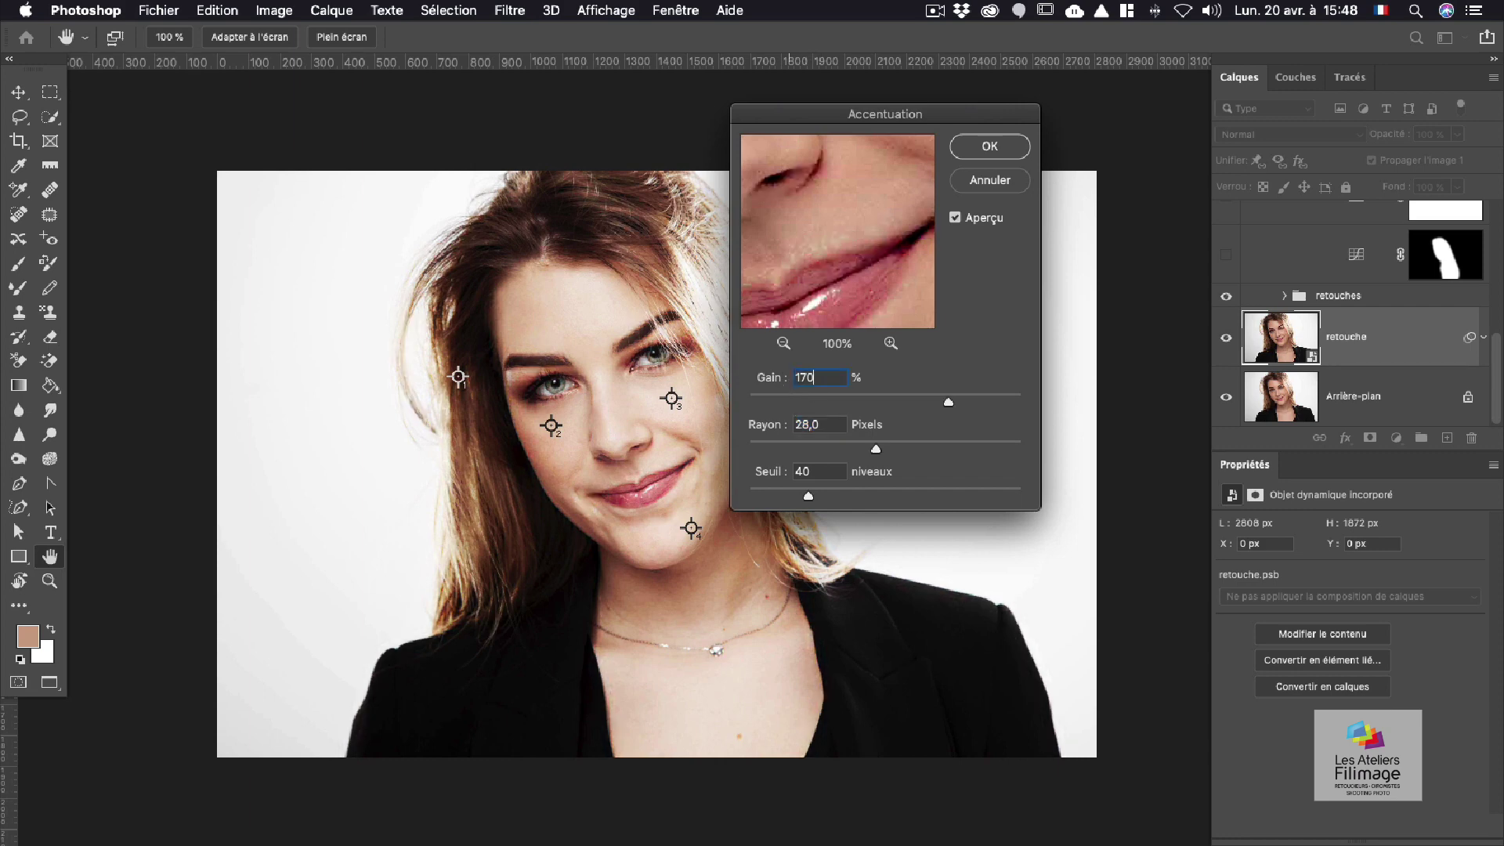
key(Tab)
text(25)
key(Tab)
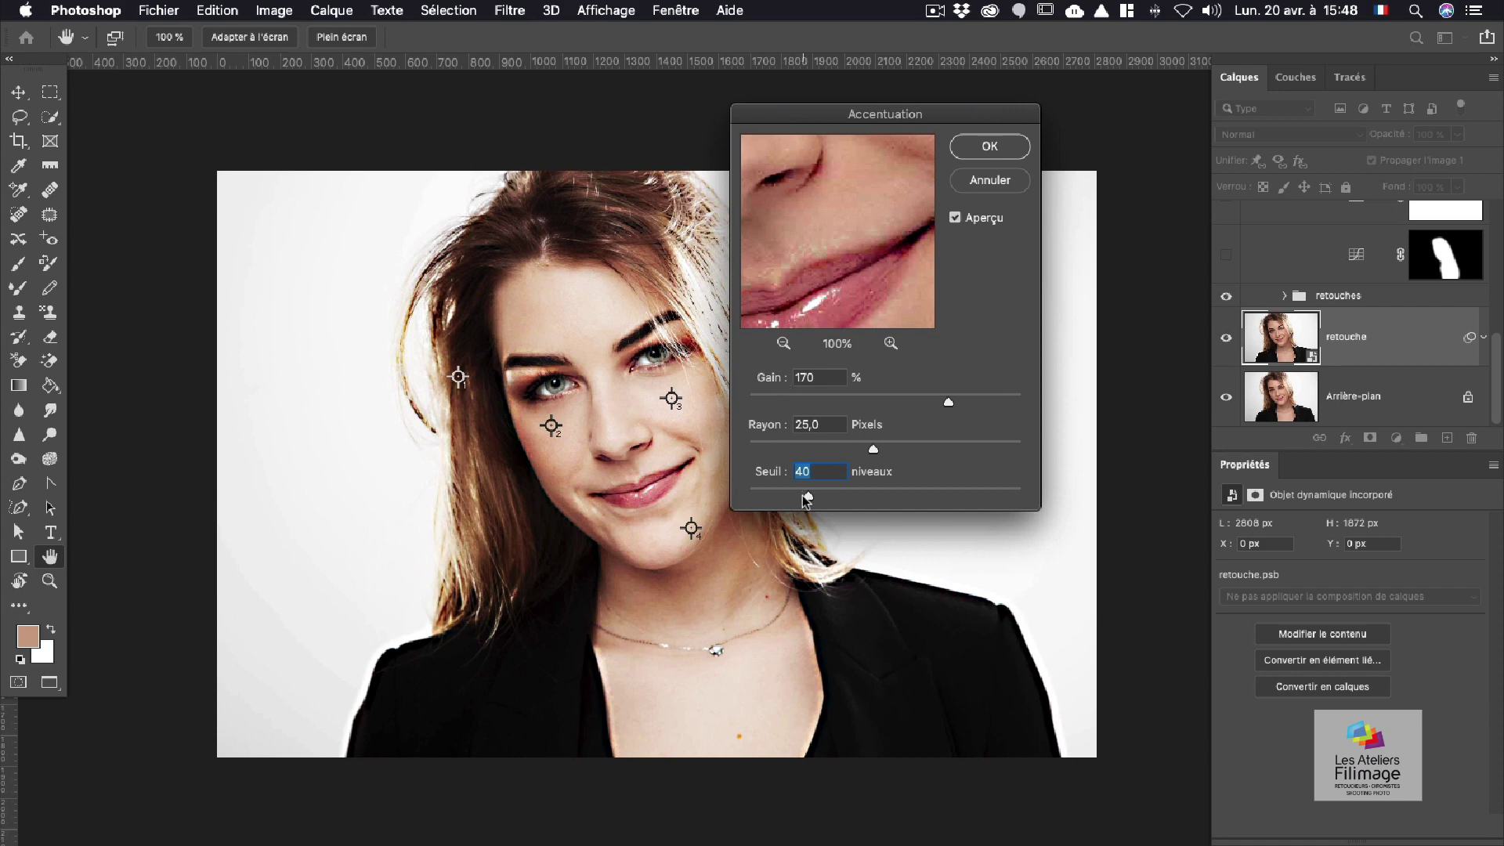
mouse_move(808, 495)
mouse_down()
mouse_move(782, 495)
mouse_move(899, 500)
mouse_move(837, 502)
mouse_up()
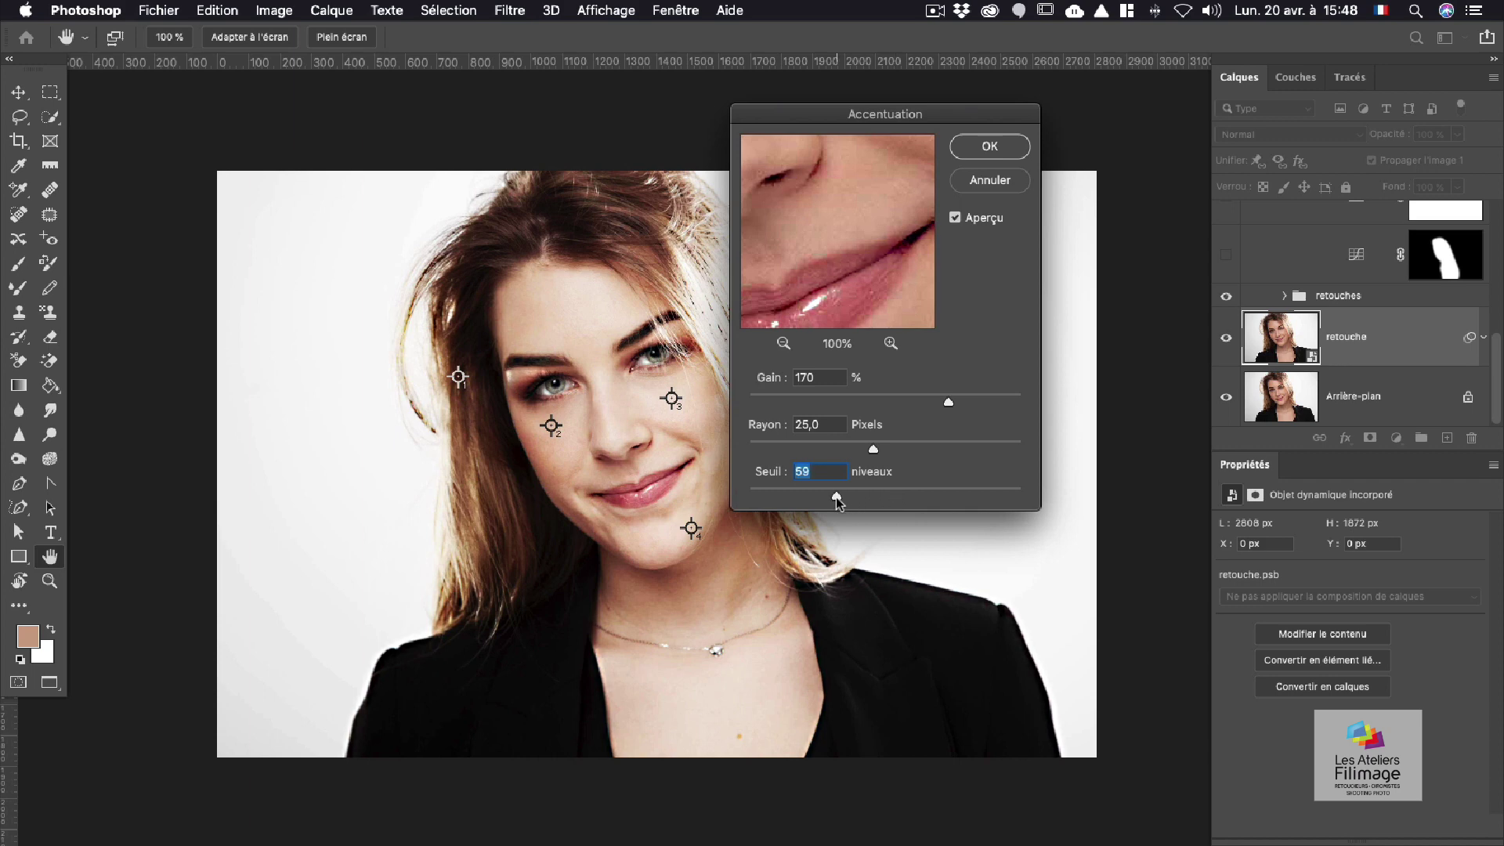
drag(833, 280, 846, 225)
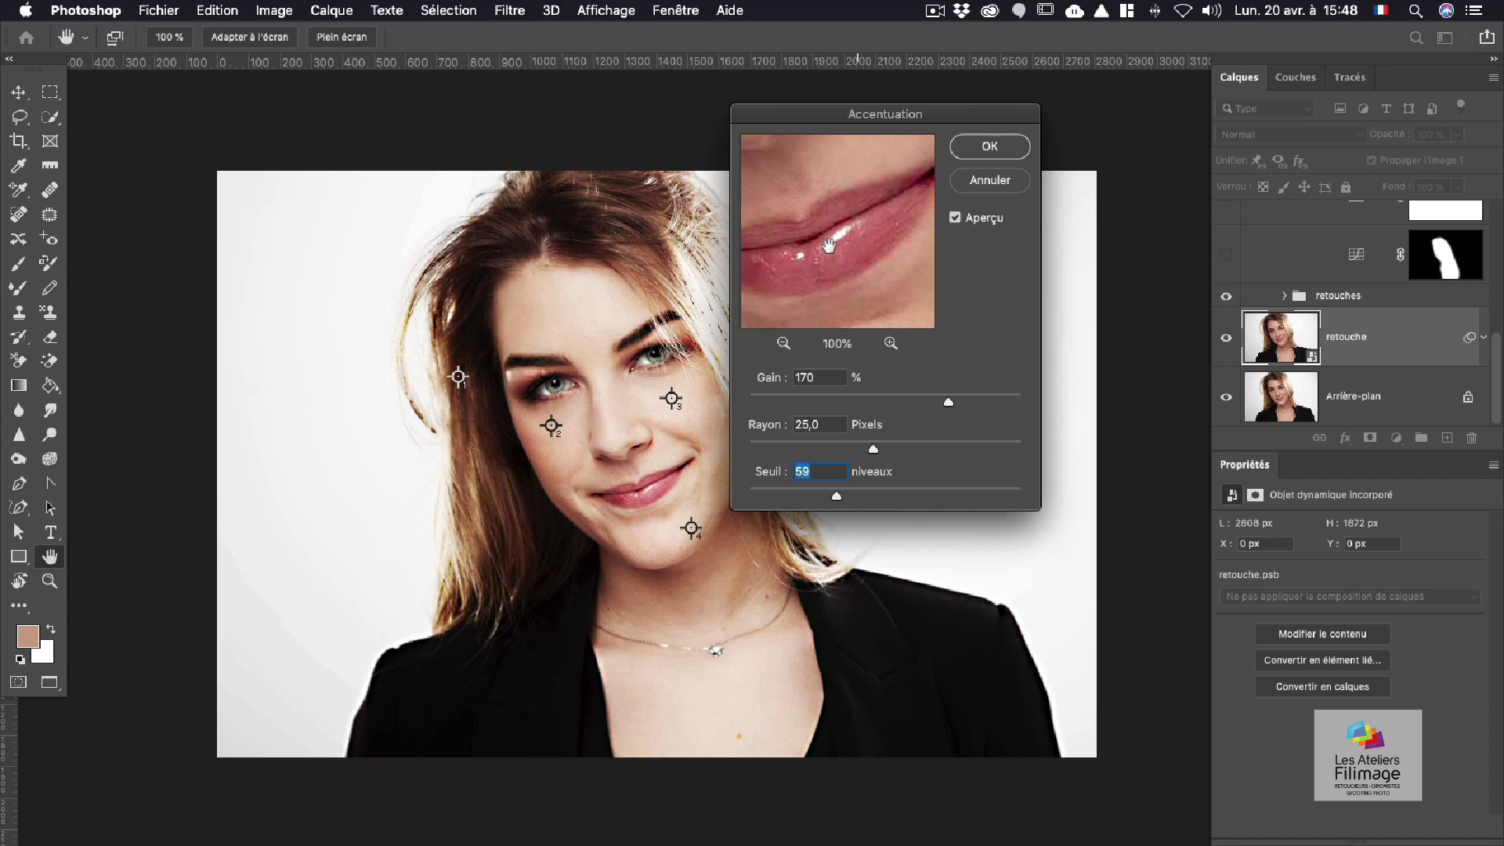
click(990, 147)
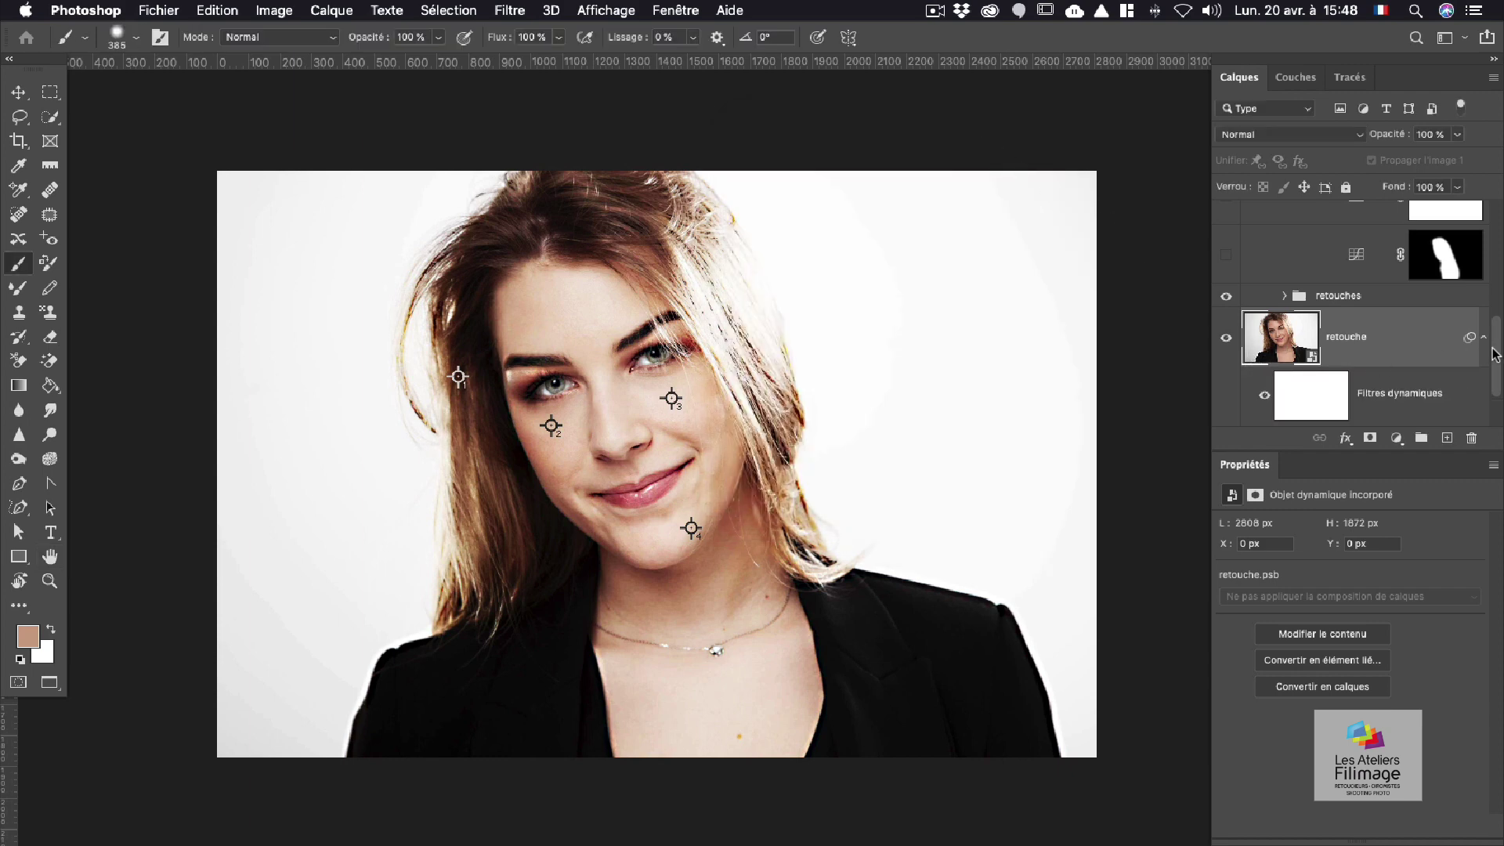
Step: Select the filter mask of the retouche layer's Filtres dynamiques
drag(1496, 355, 1491, 386)
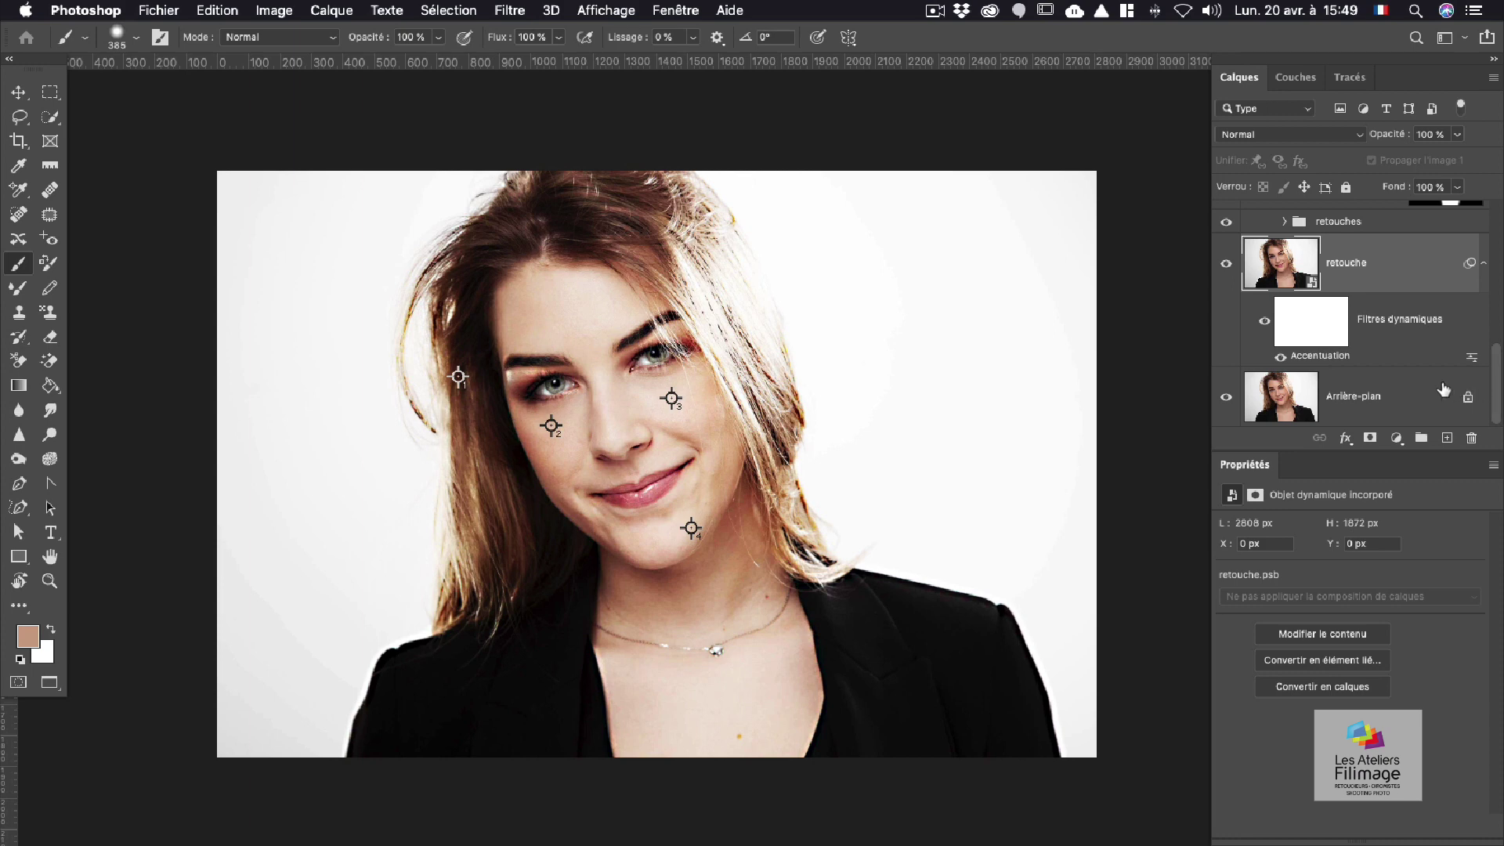
click(1319, 332)
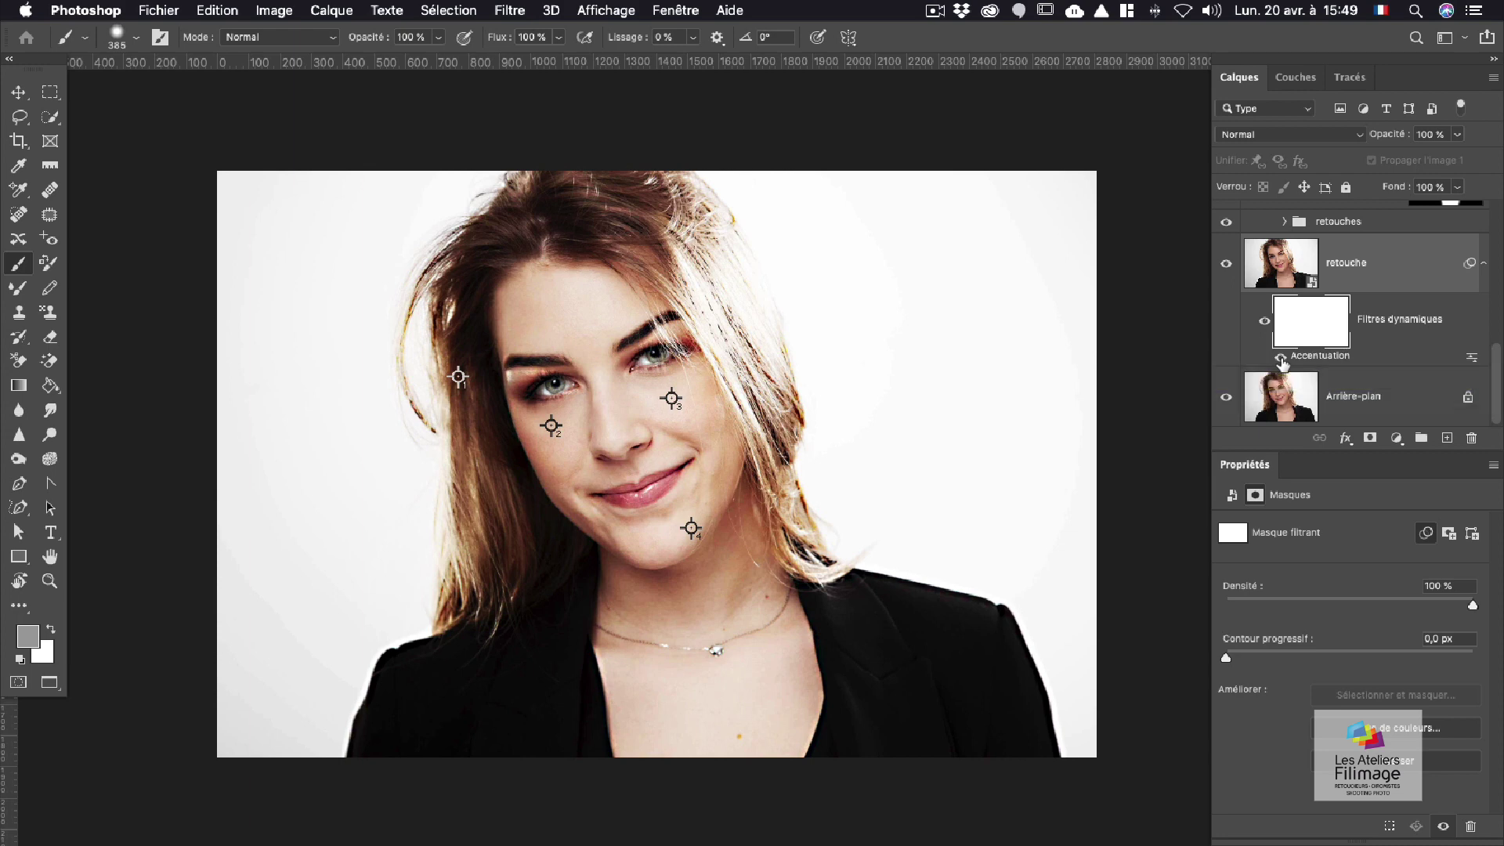
Step: Toggle the Accentuation smart filter of the retouche layer off and on to compare the portrait before and after sharpening
click(1280, 358)
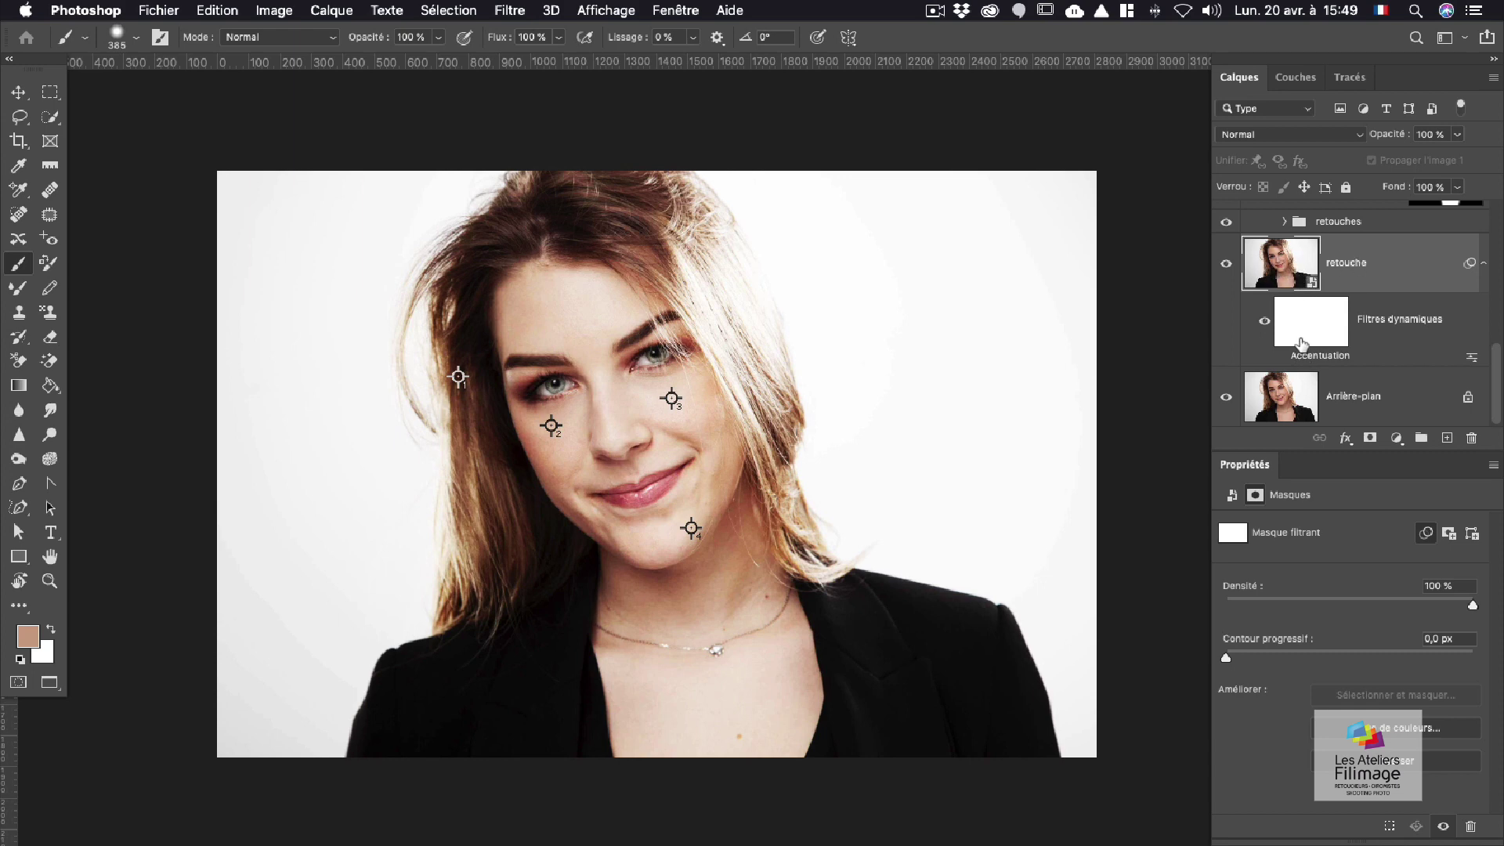
click(1300, 338)
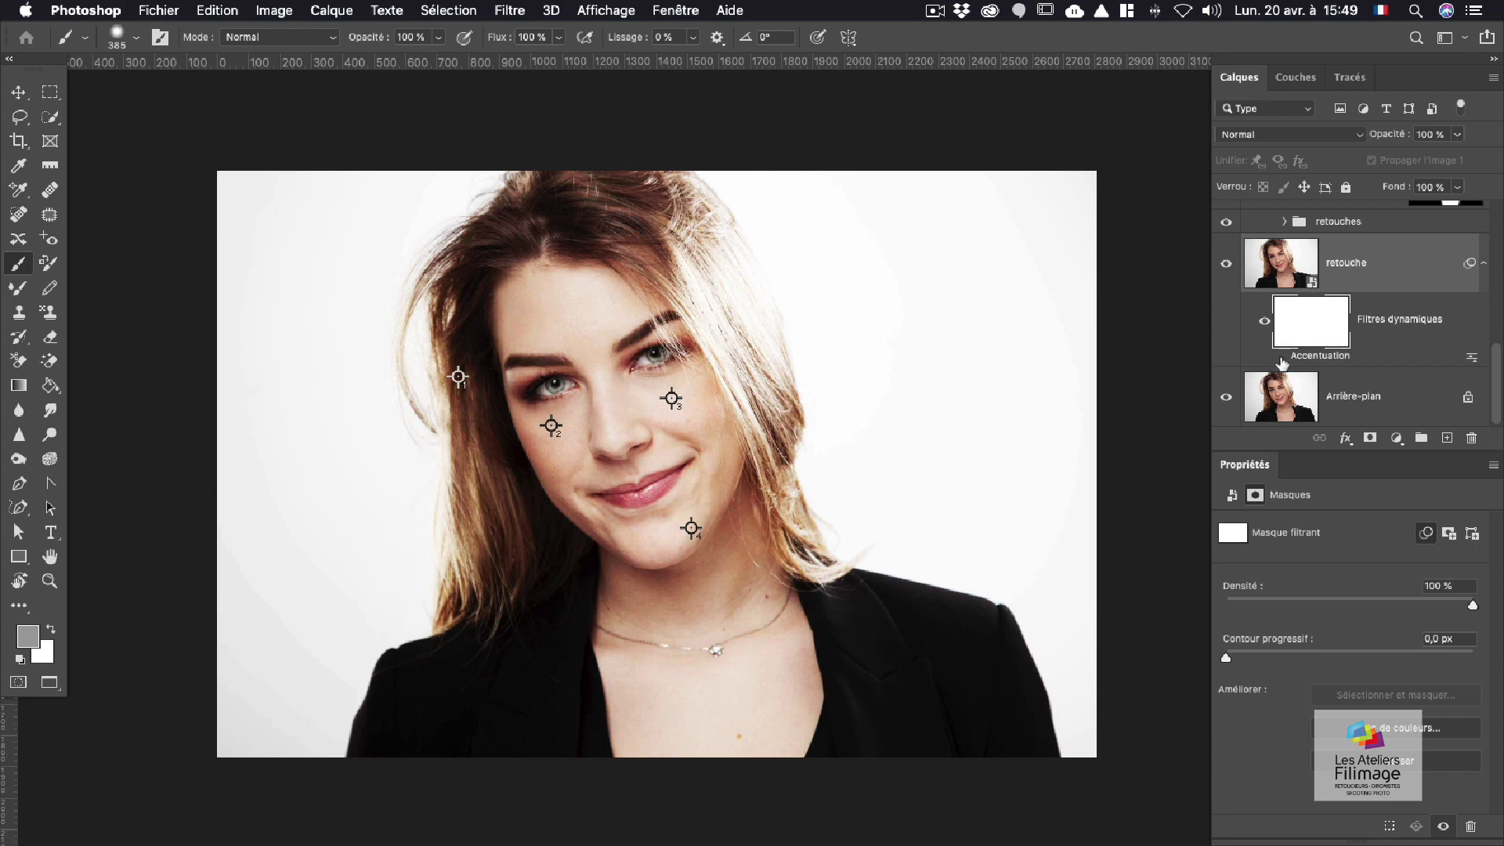
click(1281, 358)
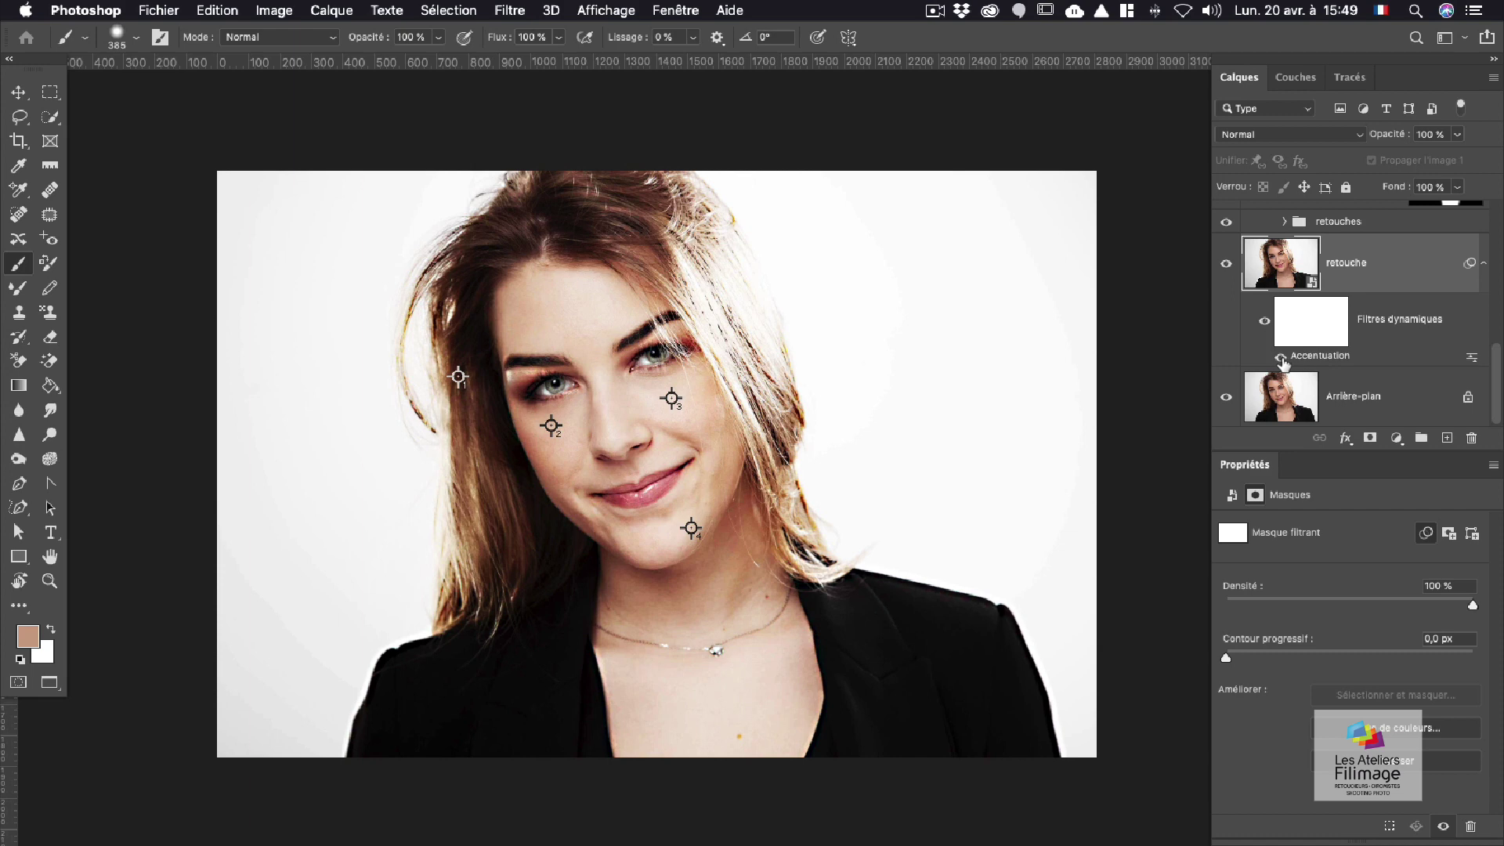
click(1280, 358)
click(1280, 357)
click(1281, 358)
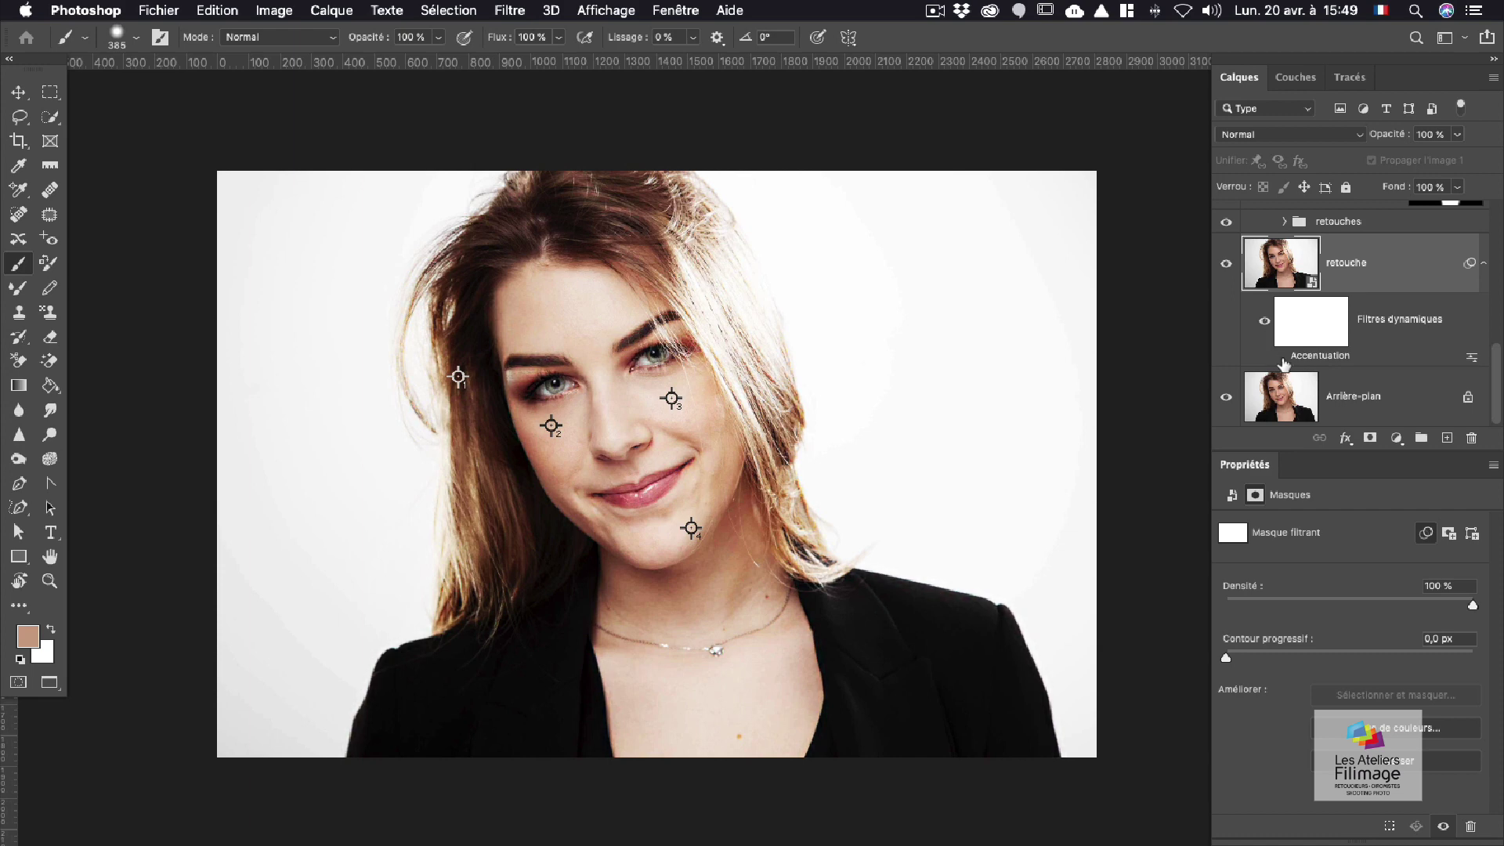
click(1281, 360)
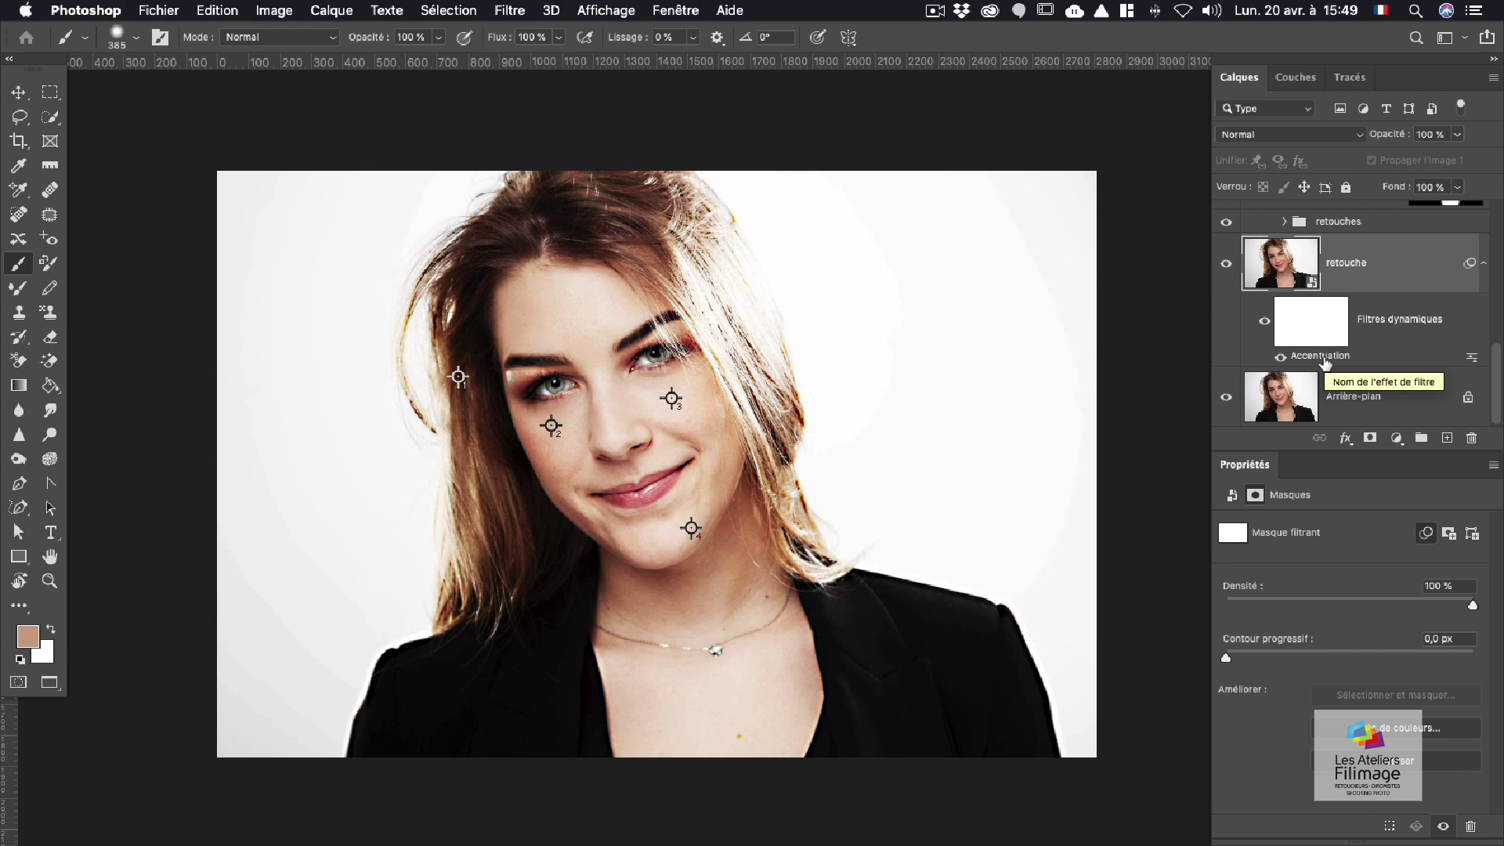
Step: Invert the Filtres dynamiques mask to black and paint white on it over the eyes, lips and nose with a smaller brush
click(1308, 321)
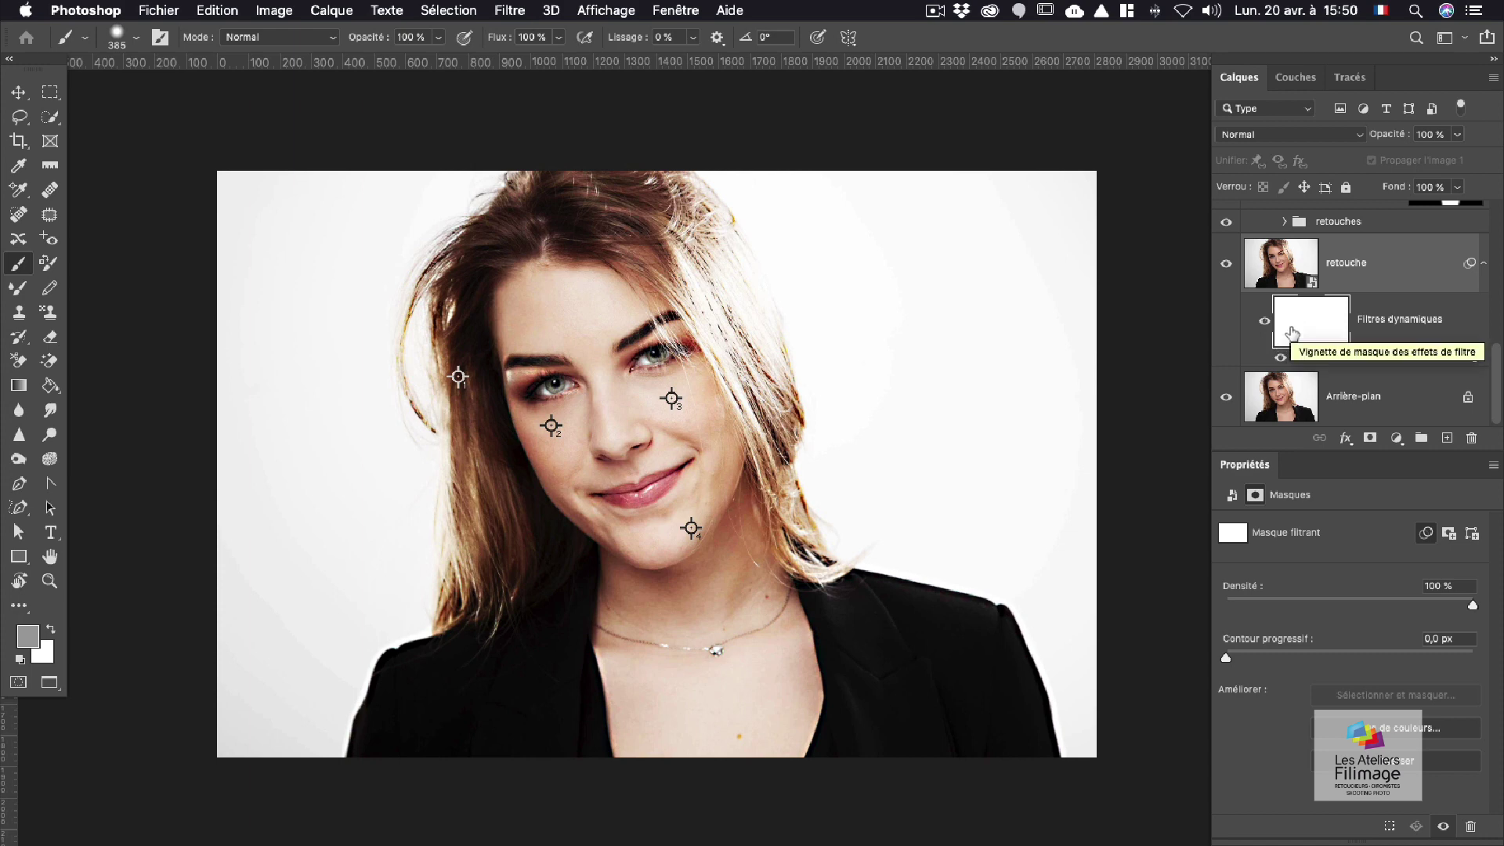
key(super+i)
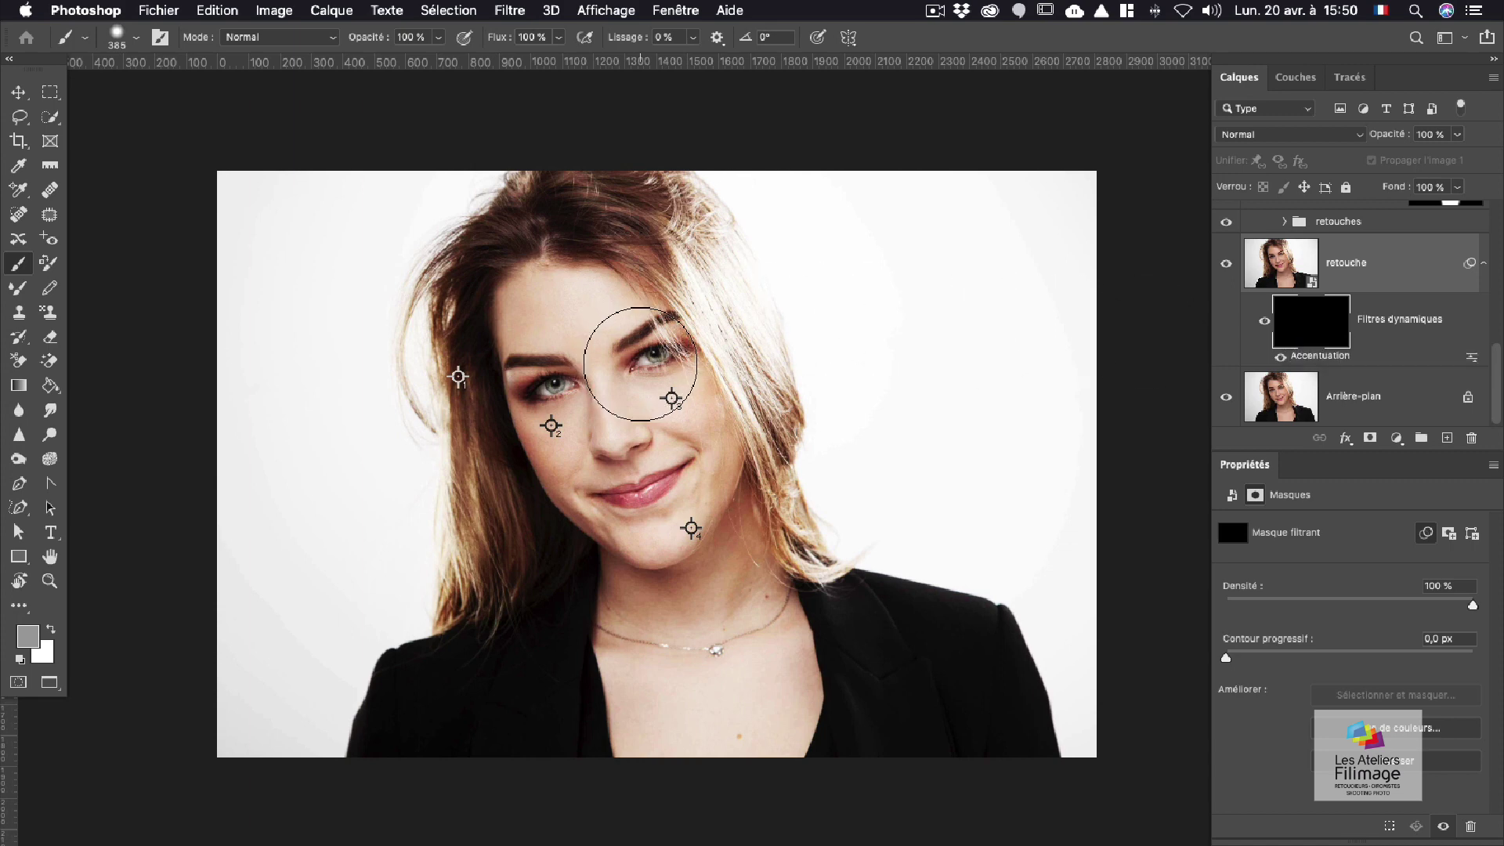
mouse_move(643, 385)
ctrl+alt+mouse_down()
mouse_move(540, 388)
mouse_move(564, 375)
ctrl+alt+mouse_up()
key(d)
key(x)
scroll(677, 337, up, 1)
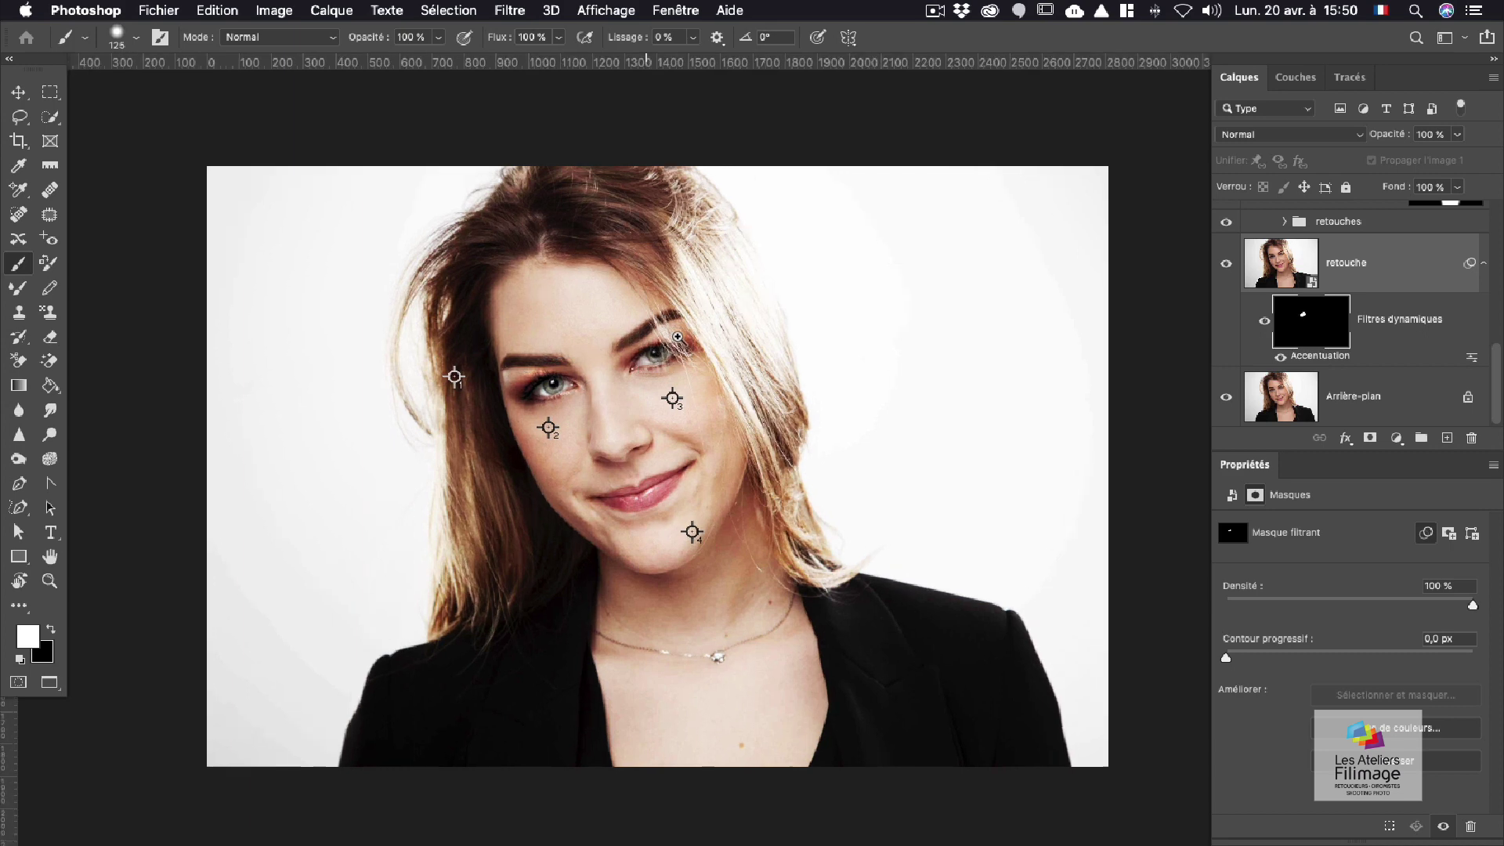
scroll(678, 337, up, 1)
drag(673, 342, 669, 336)
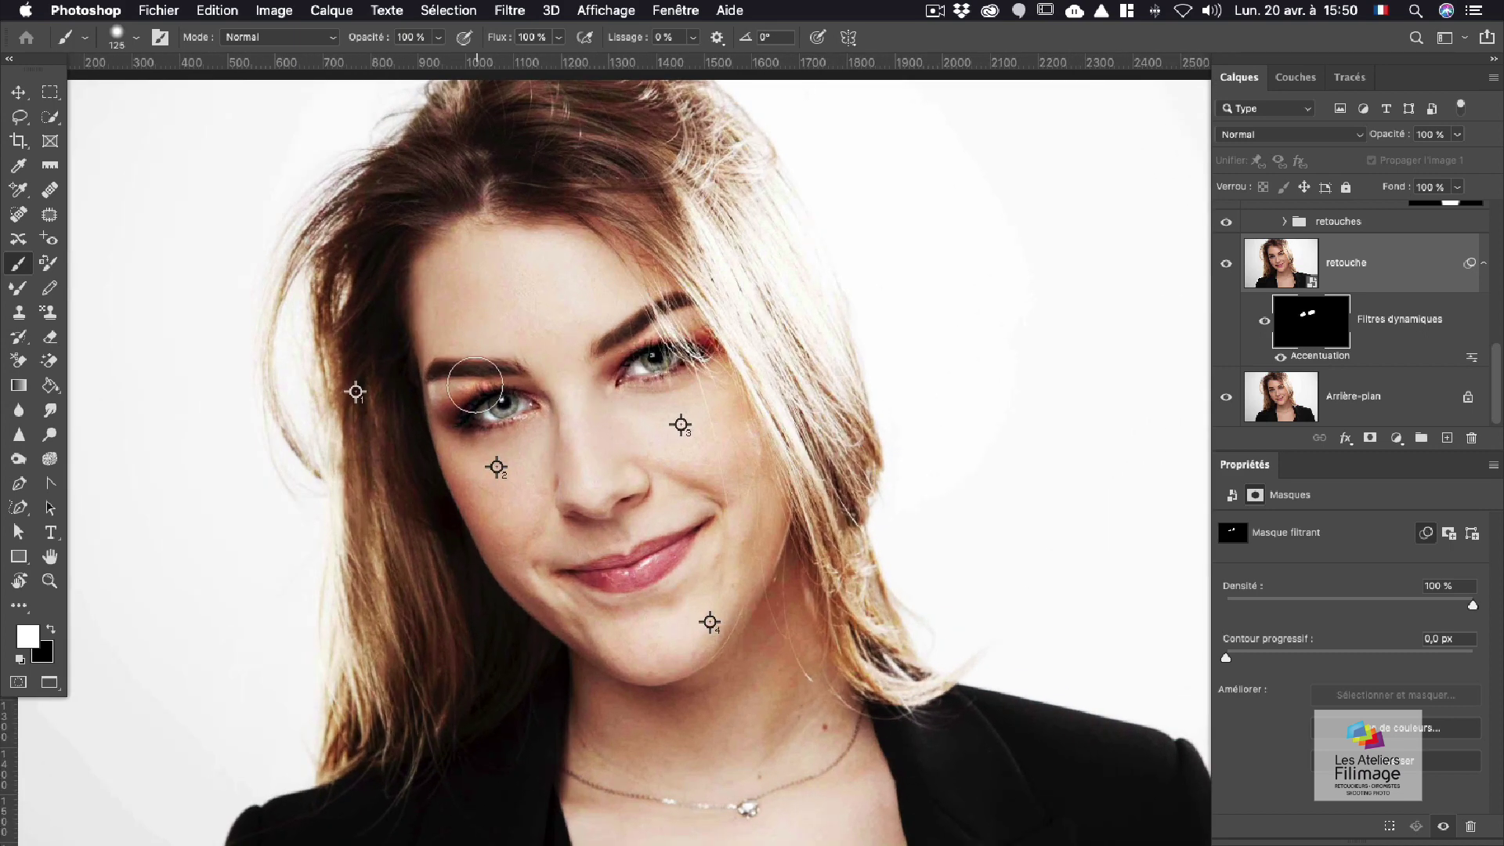
mouse_move(475, 384)
mouse_down()
mouse_move(419, 379)
mouse_move(671, 336)
mouse_move(695, 389)
mouse_move(615, 396)
mouse_move(598, 417)
mouse_move(674, 398)
mouse_up()
scroll(696, 388, down, 4)
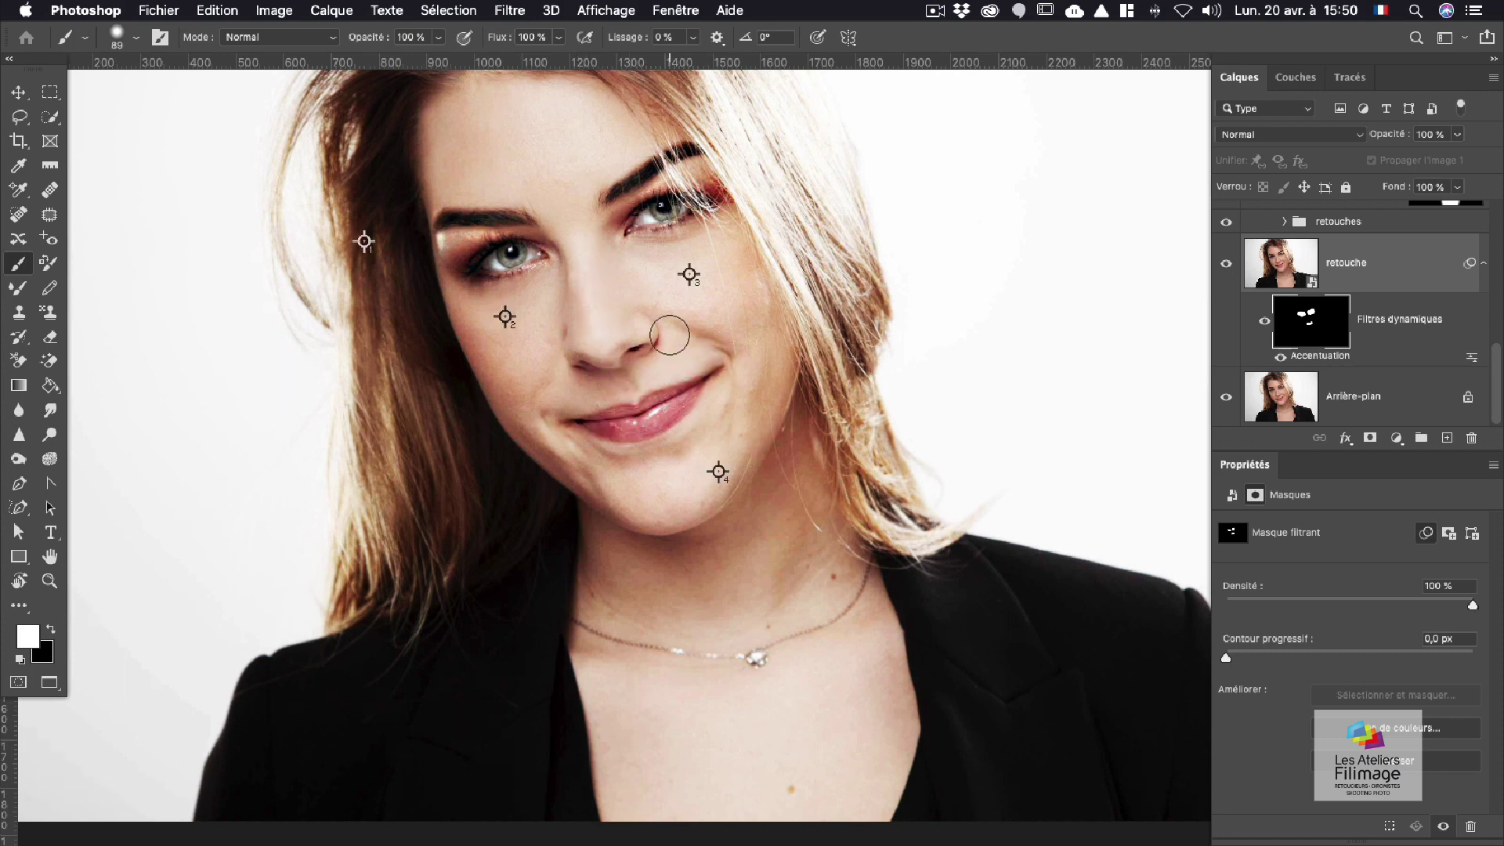
drag(670, 336, 710, 277)
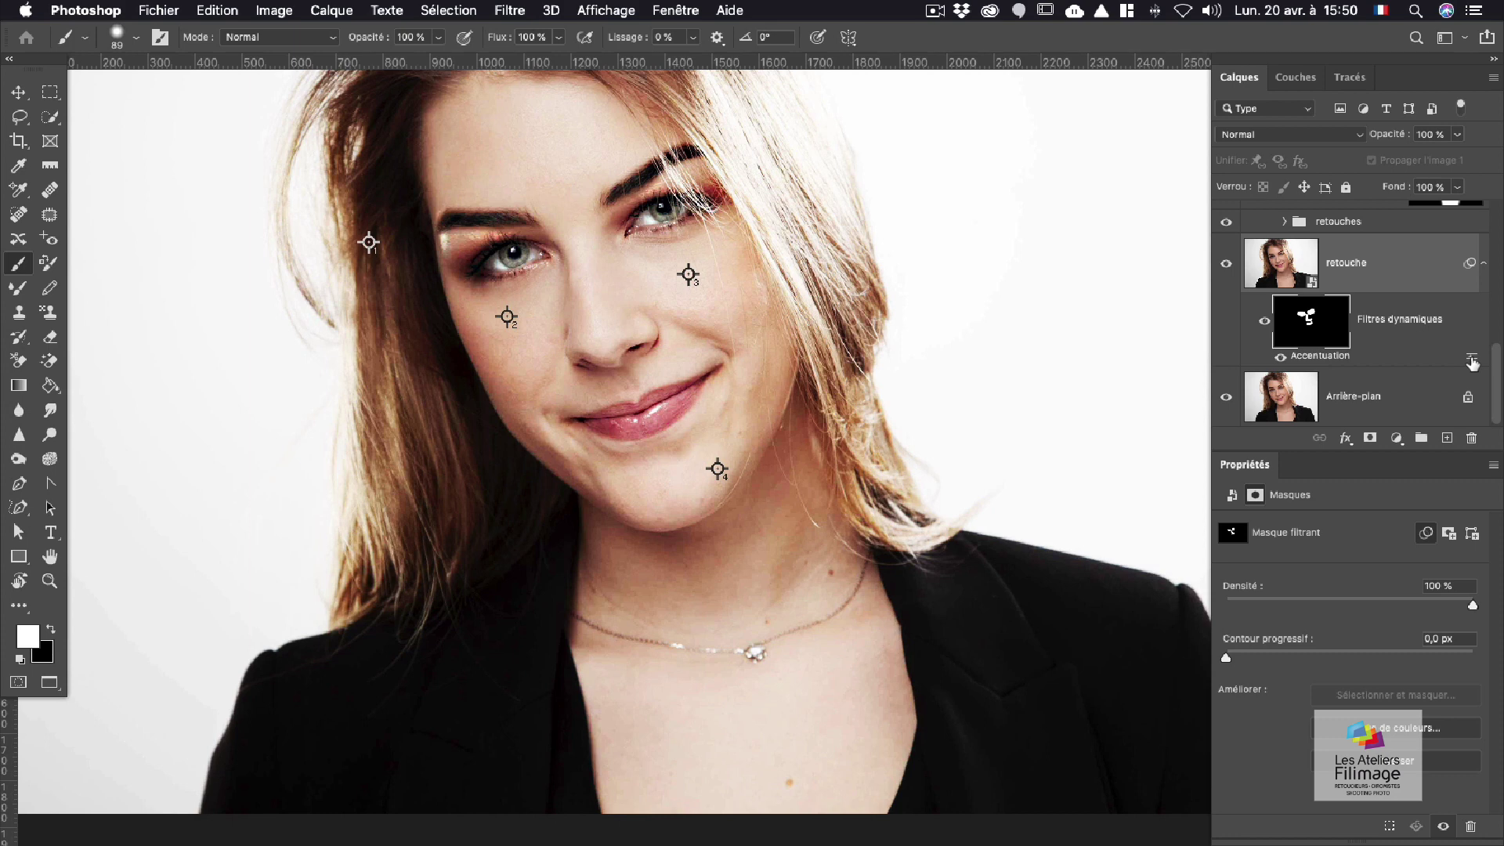
Step: Try the Accentuation filter's blending options with 62 % opacity and the Produit mode, and cancel them
double_click(1471, 361)
drag(1222, 356, 1087, 213)
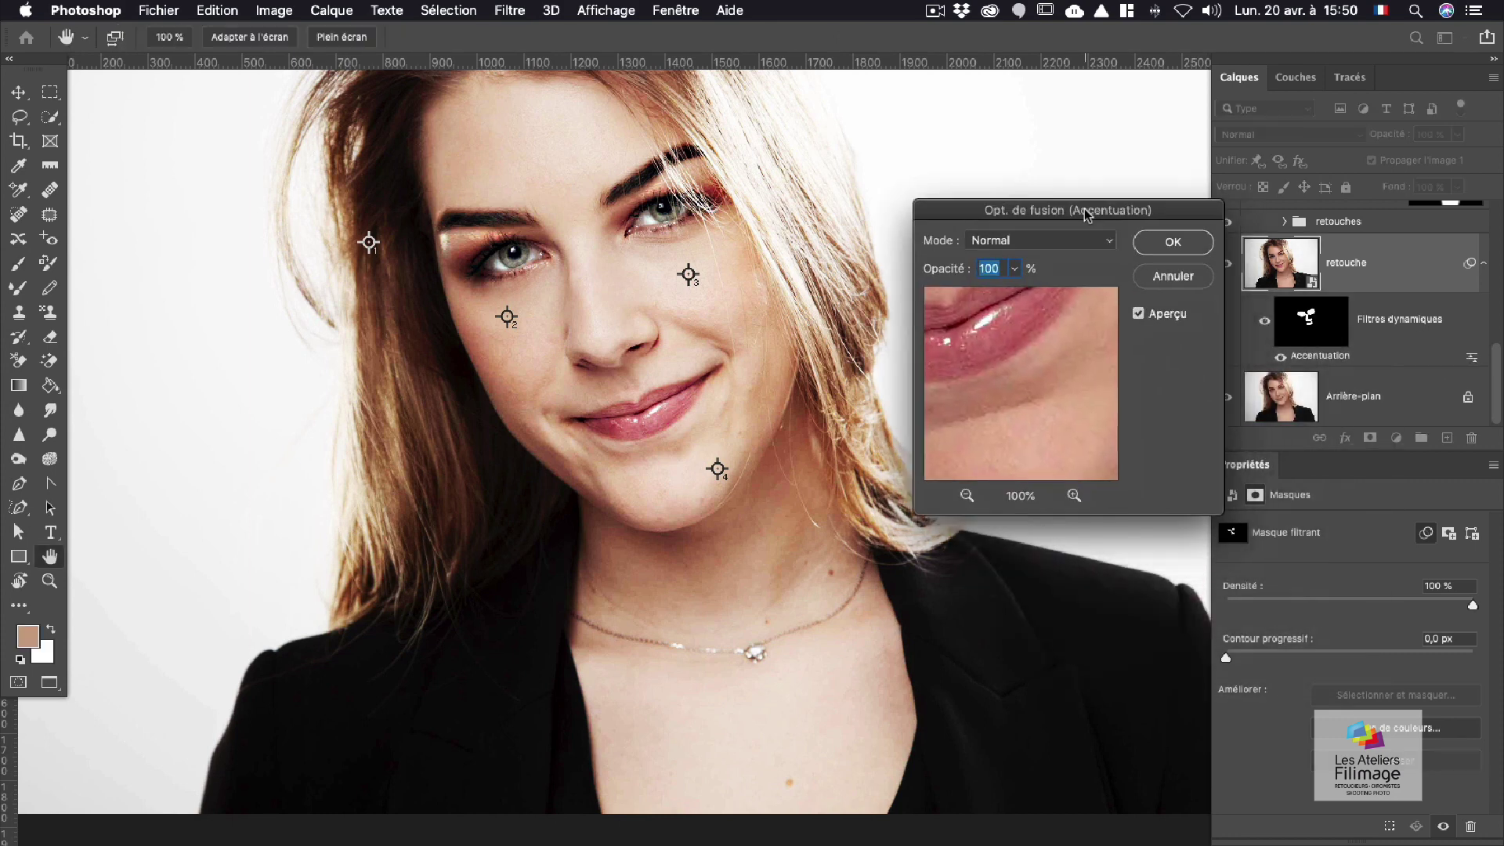
click(1014, 269)
drag(1017, 291, 981, 298)
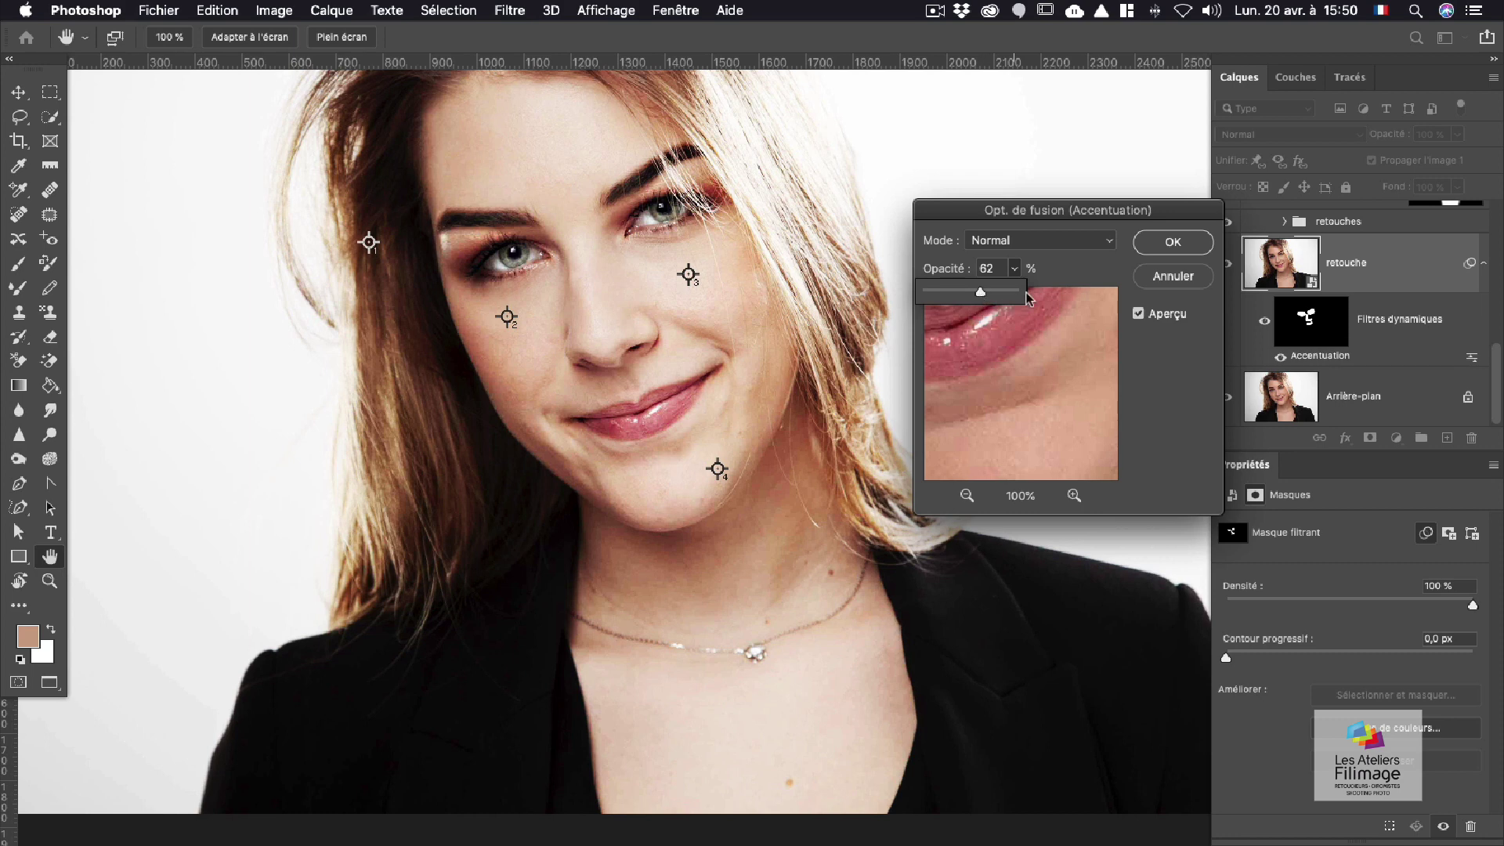
click(1054, 244)
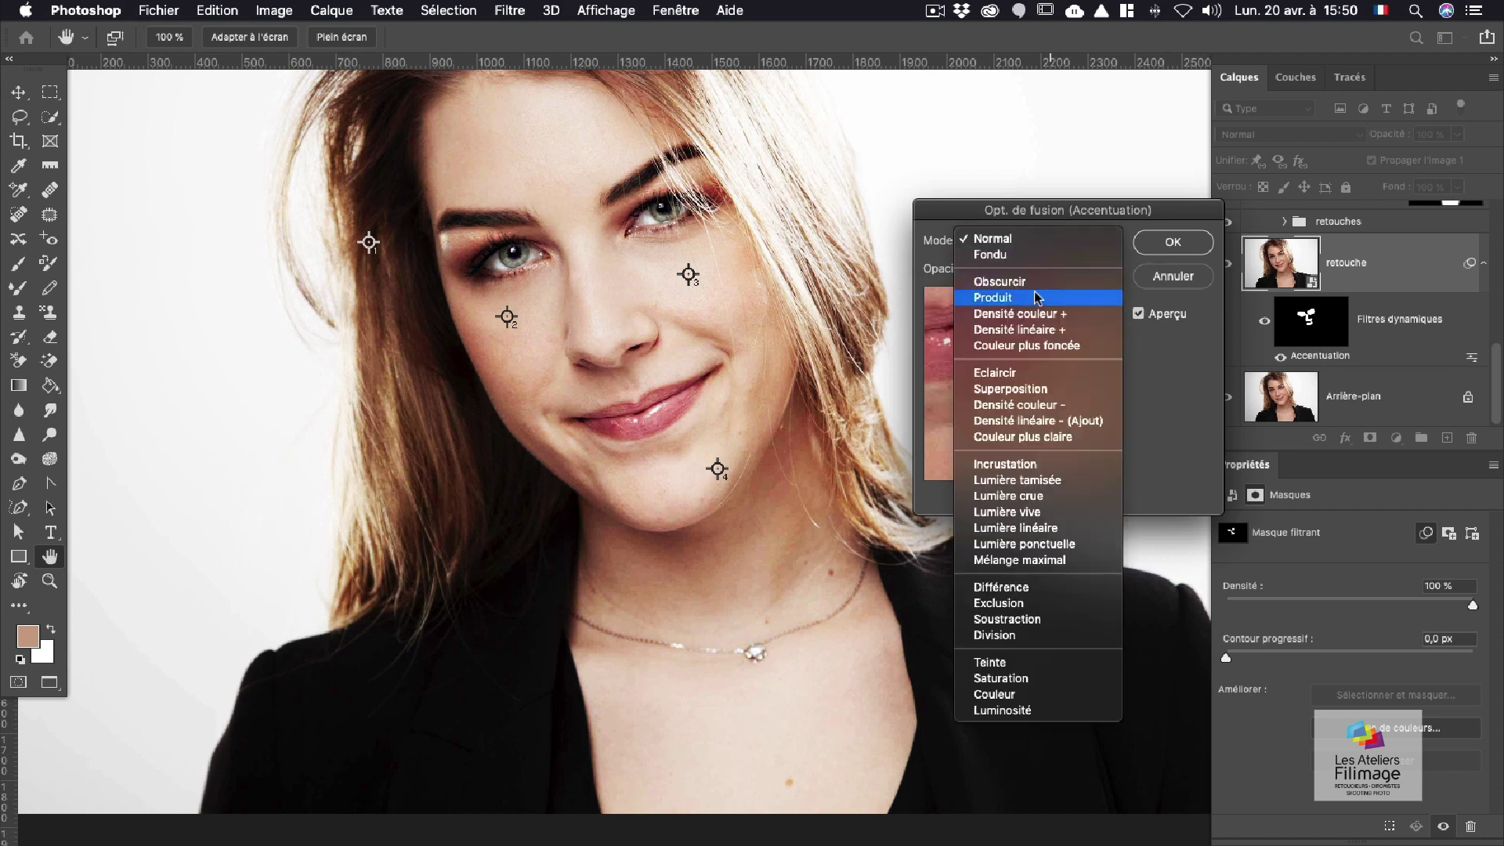
click(1040, 297)
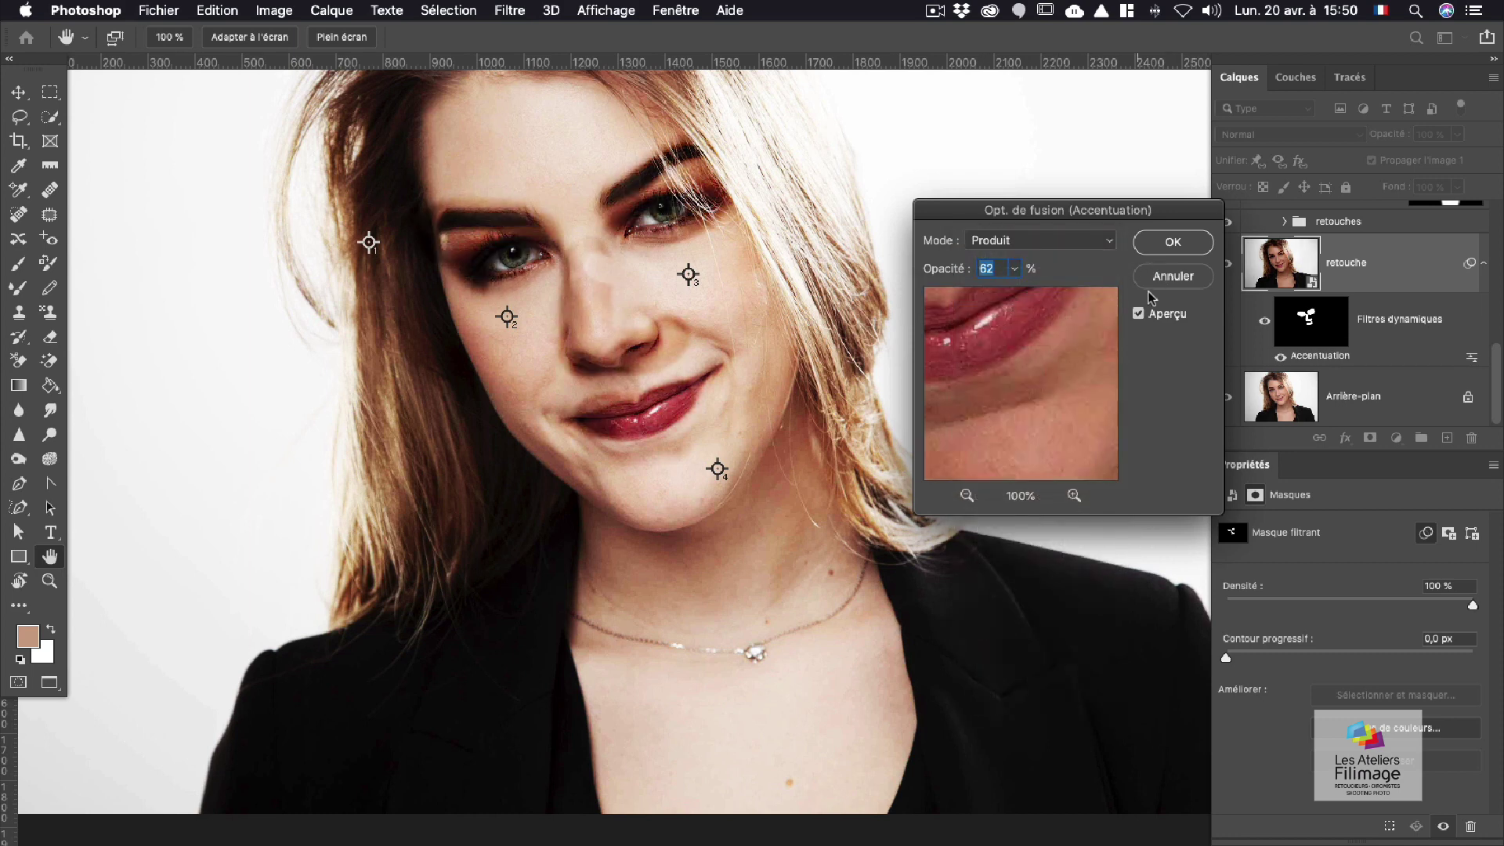
click(1187, 278)
key(b)
key(d)
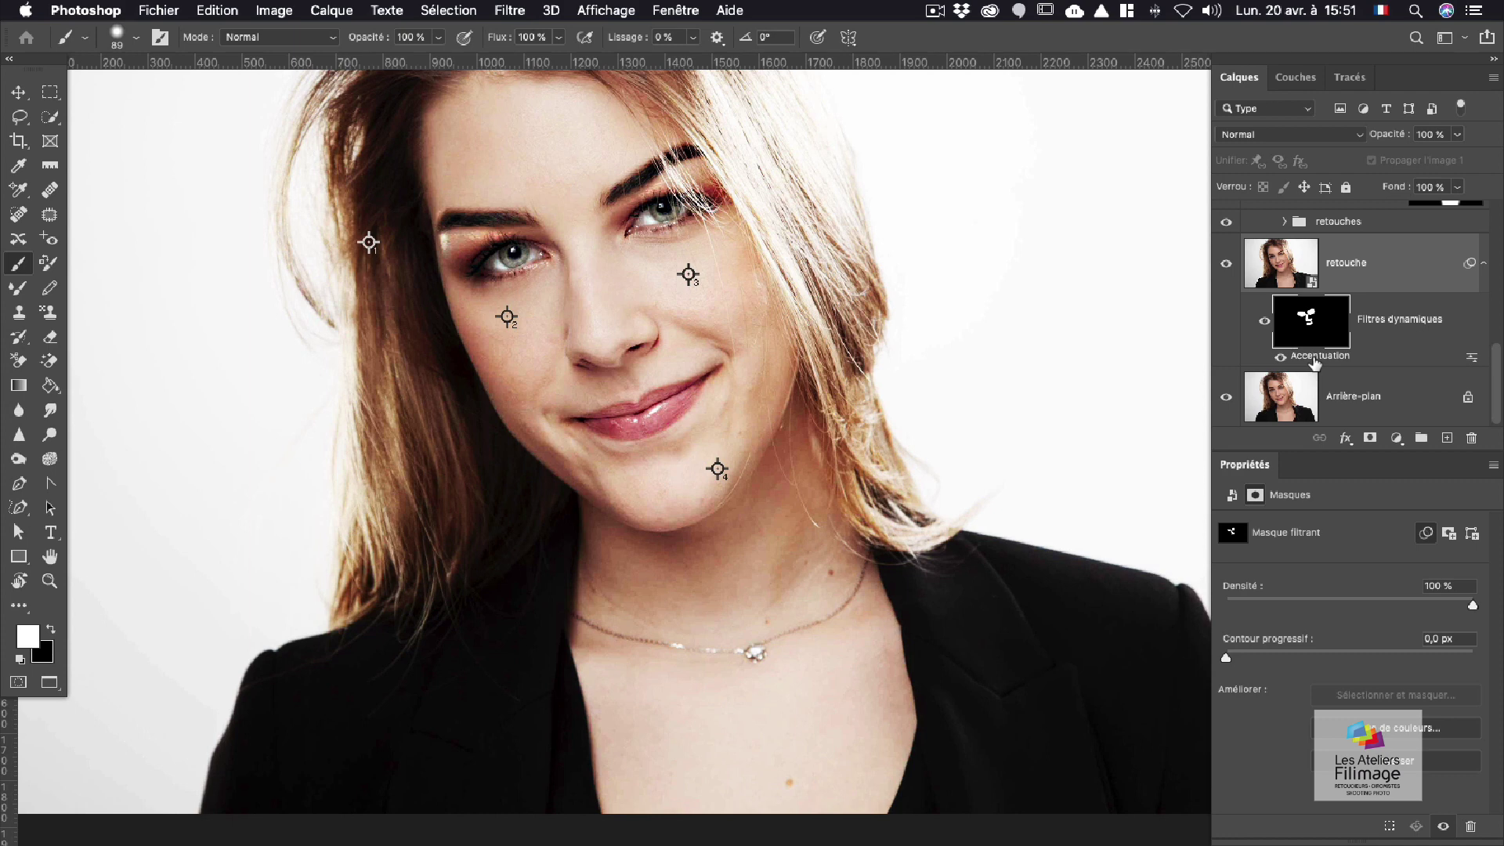
Step: Edit the Accentuation smart filter to a Gain of 74 %, Rayon of 28.9 pixels and Seuil of 73 levels, and apply it
double_click(1315, 362)
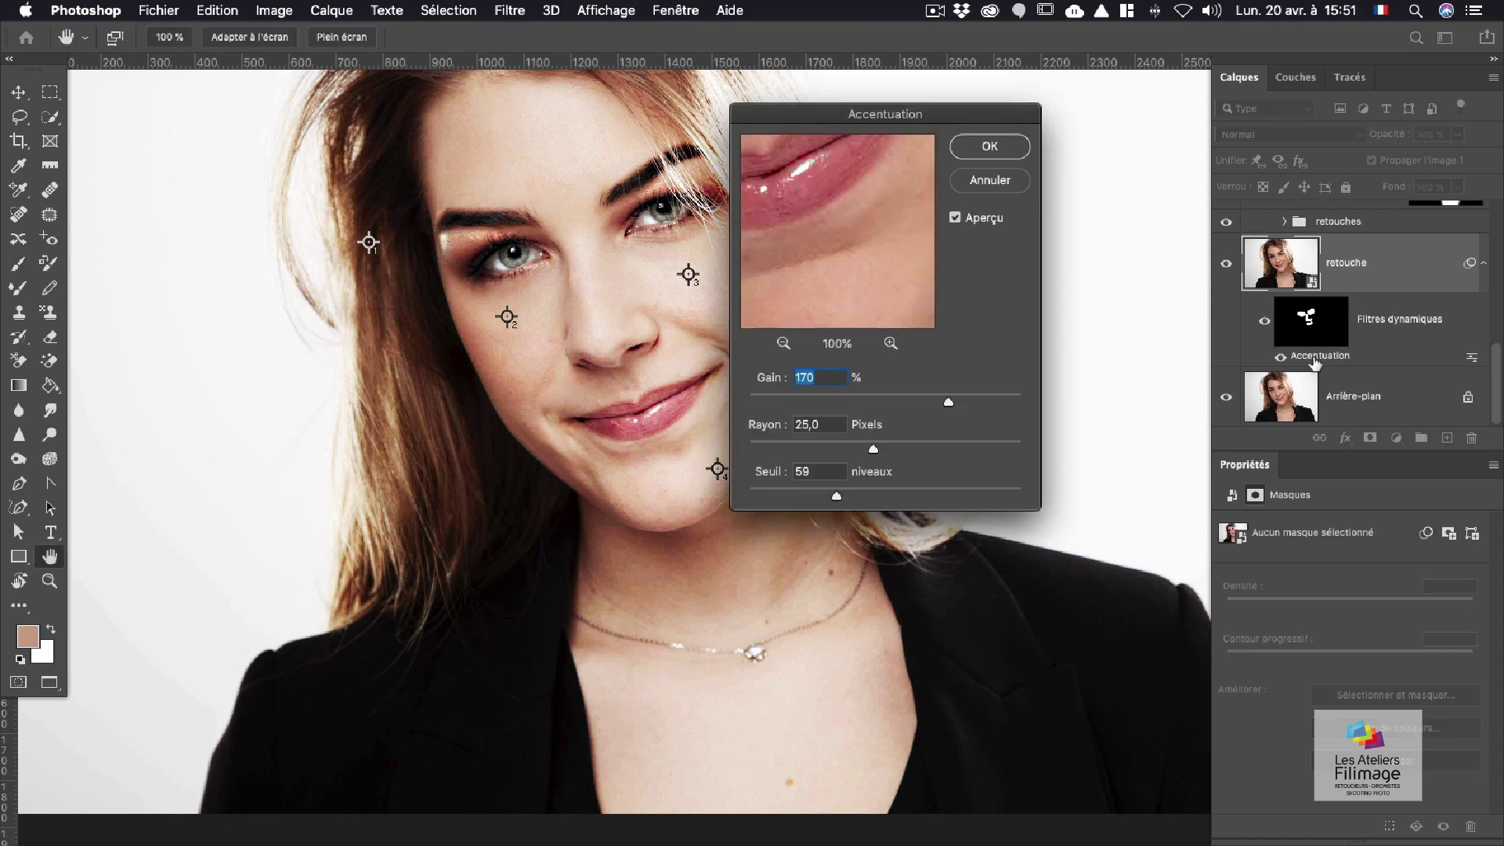
drag(901, 119, 999, 86)
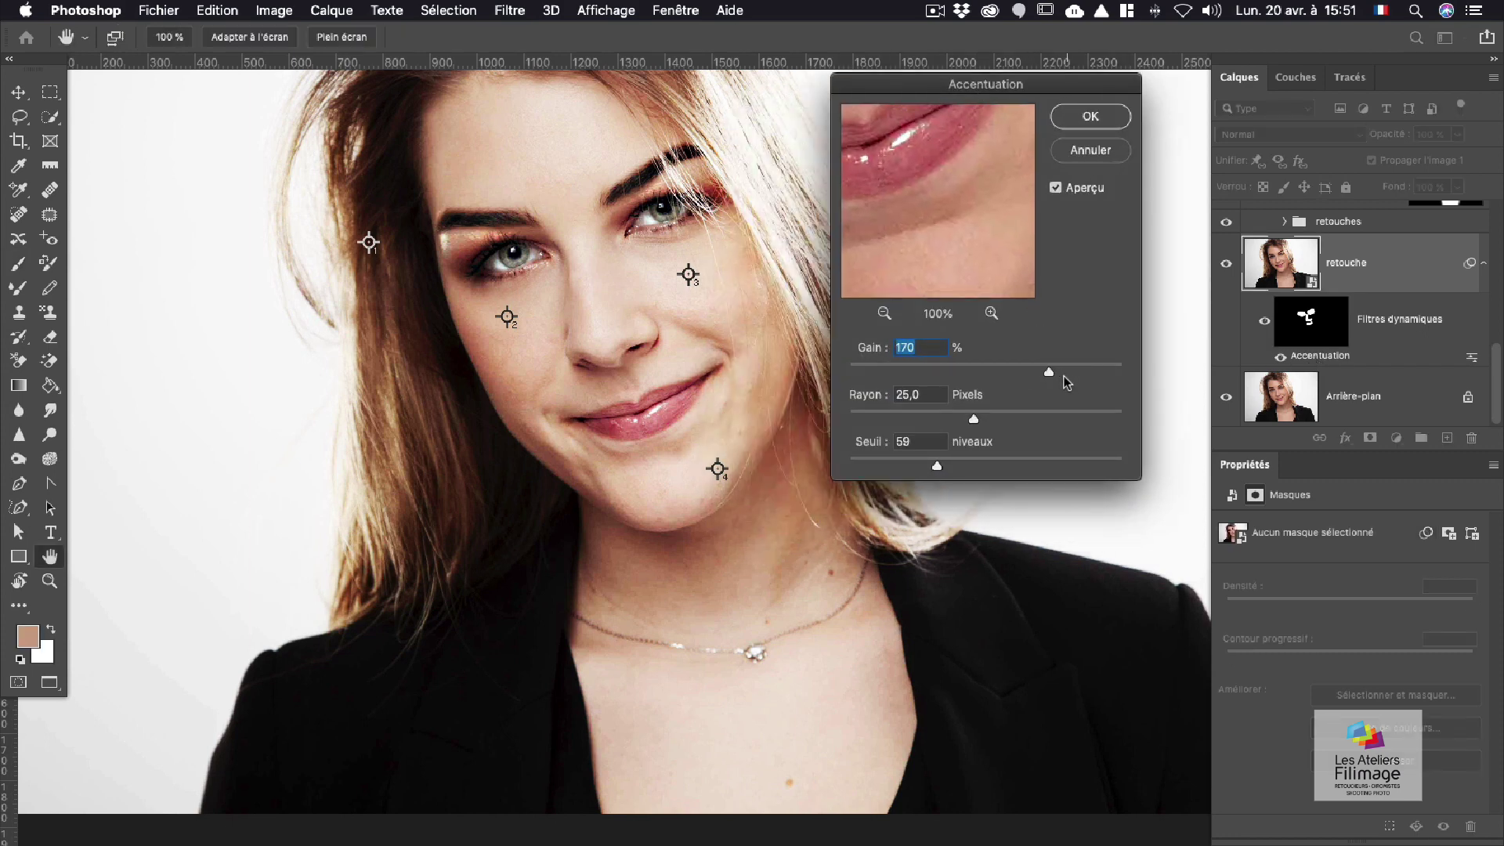
drag(1048, 373, 932, 373)
click(957, 371)
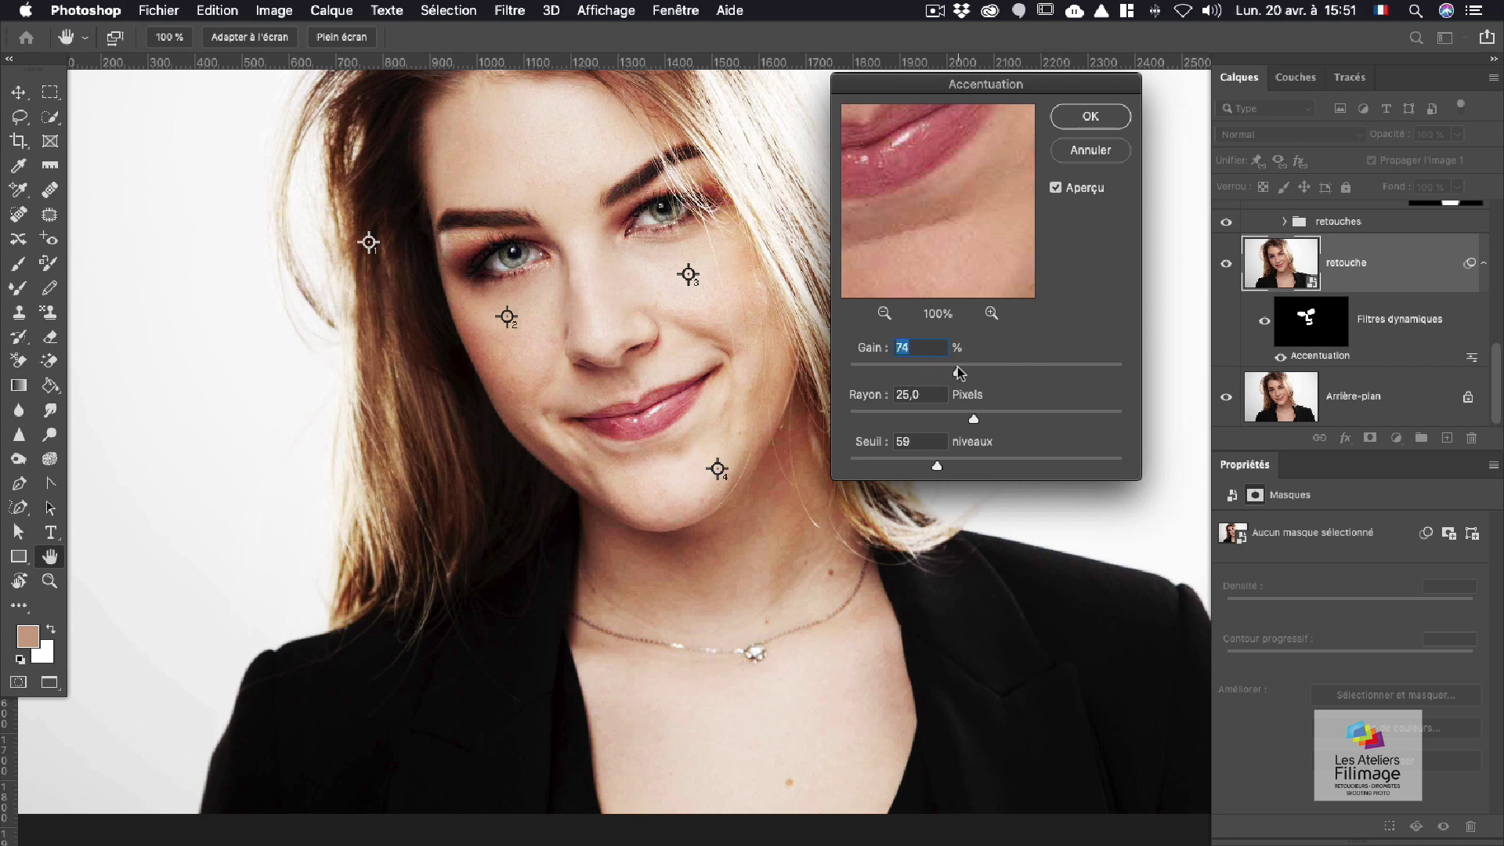
mouse_move(973, 419)
mouse_down()
mouse_move(921, 422)
mouse_move(978, 419)
mouse_up()
mouse_move(940, 466)
mouse_down()
mouse_move(980, 468)
mouse_move(908, 469)
mouse_move(957, 467)
mouse_up()
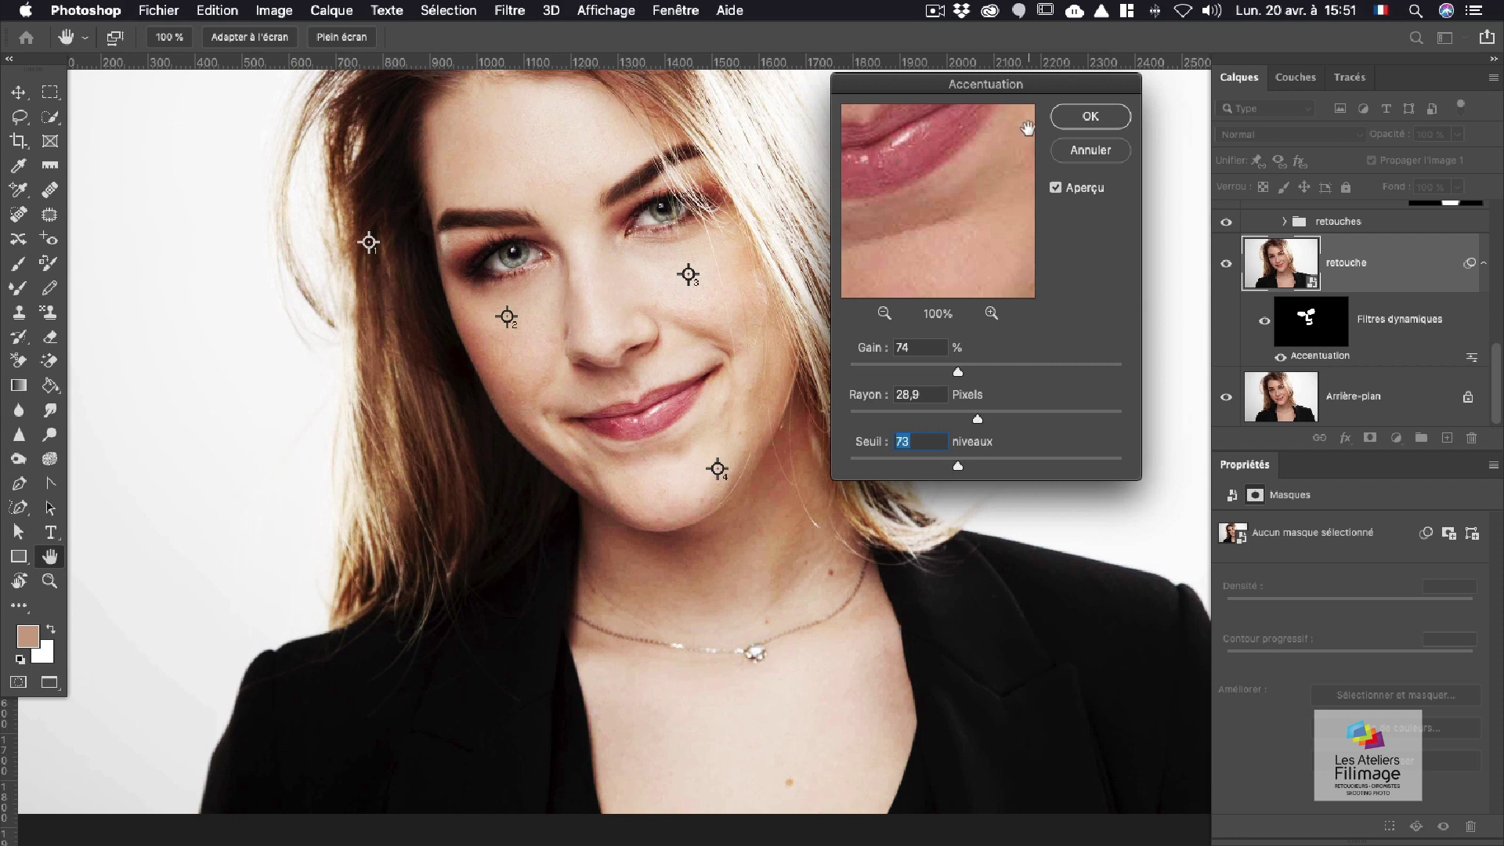
click(1088, 118)
key(b)
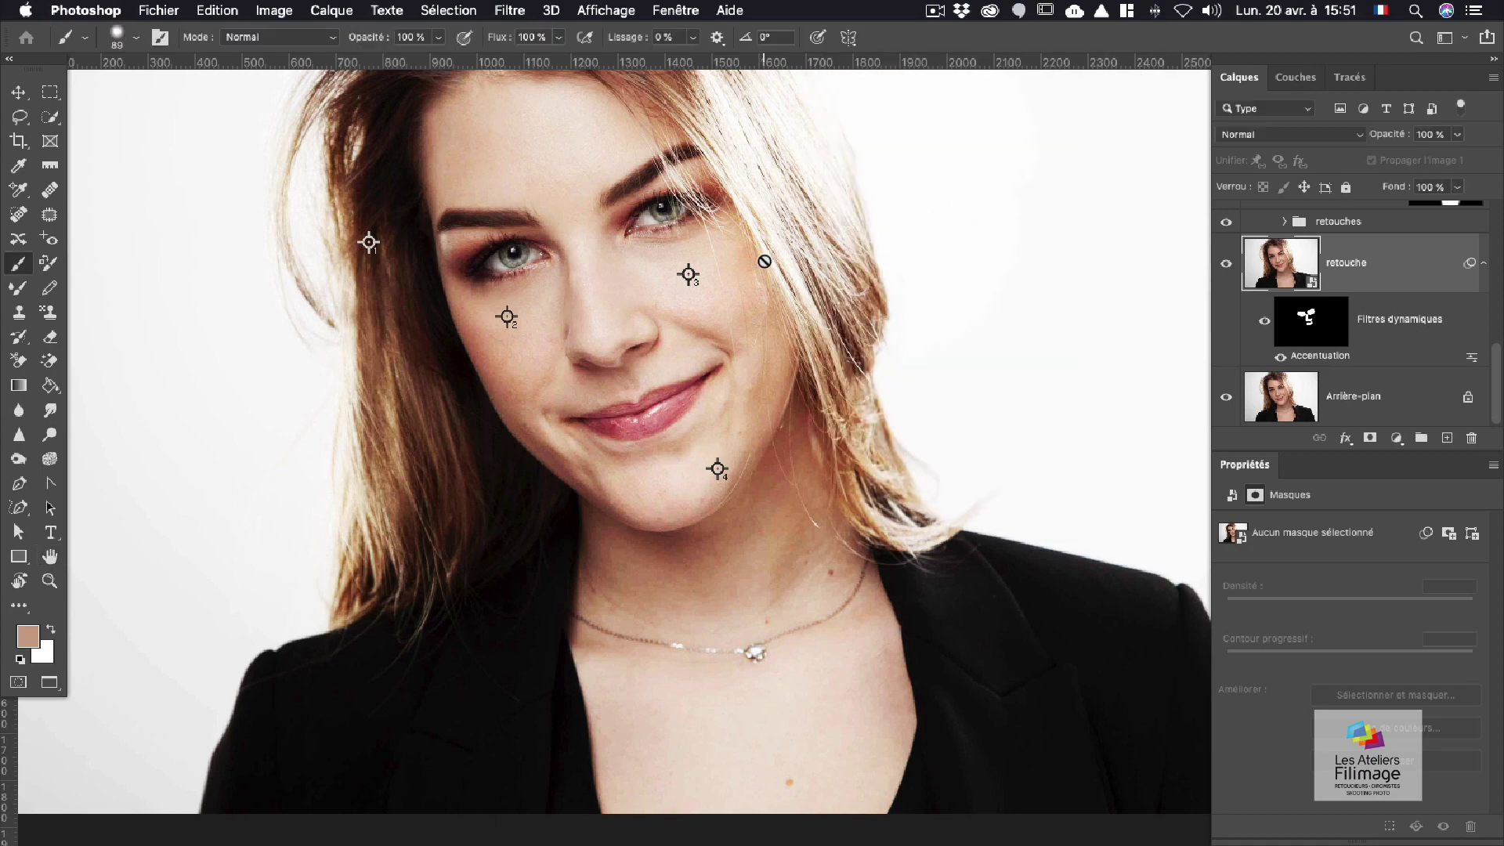
Step: Delete the four colour samplers from the hair, both cheeks and the chin of the portrait
key(super+minus)
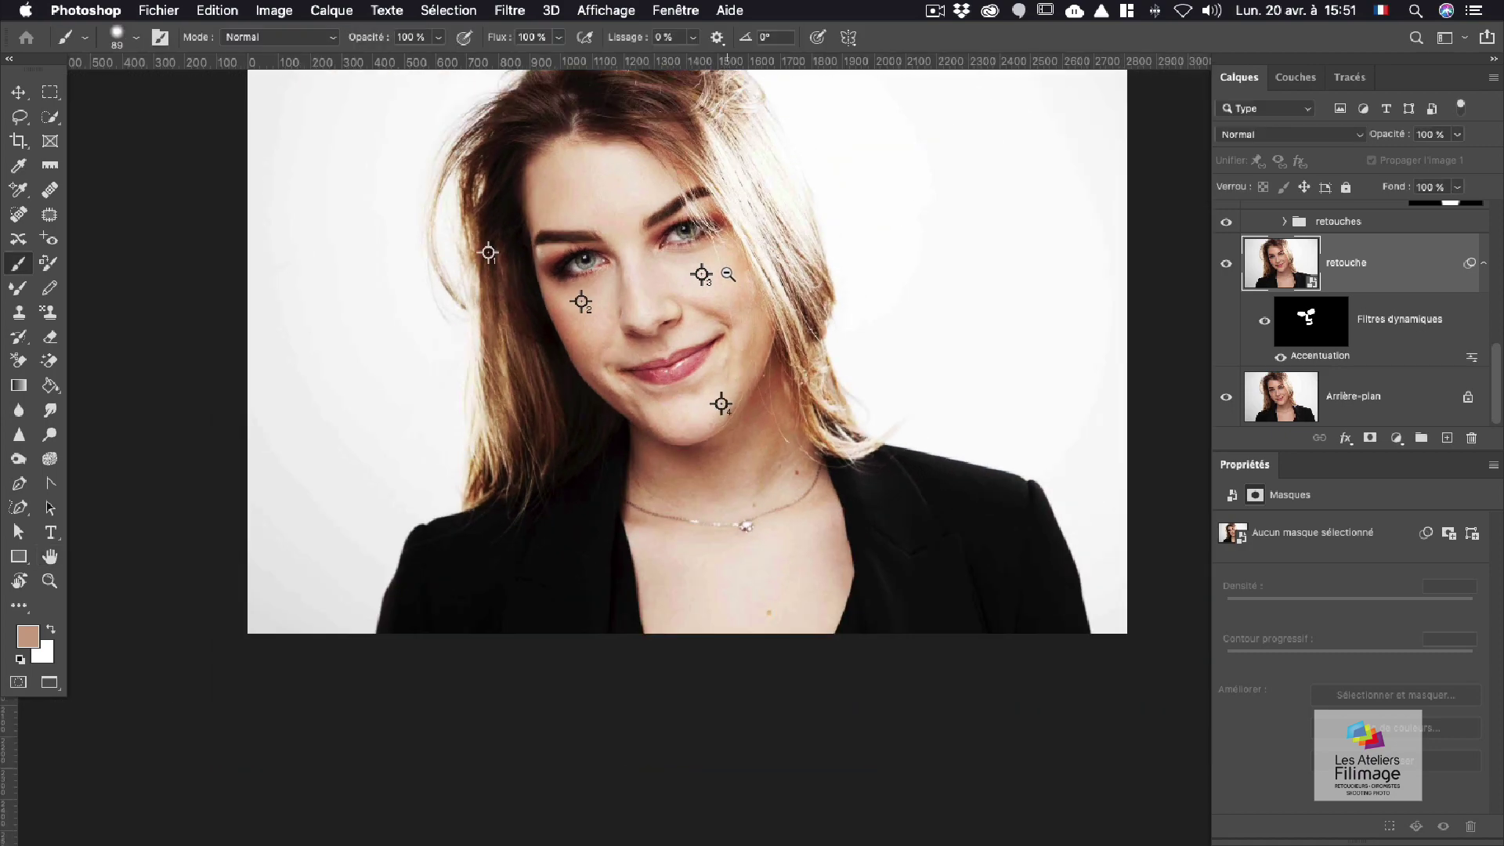
drag(729, 274, 693, 304)
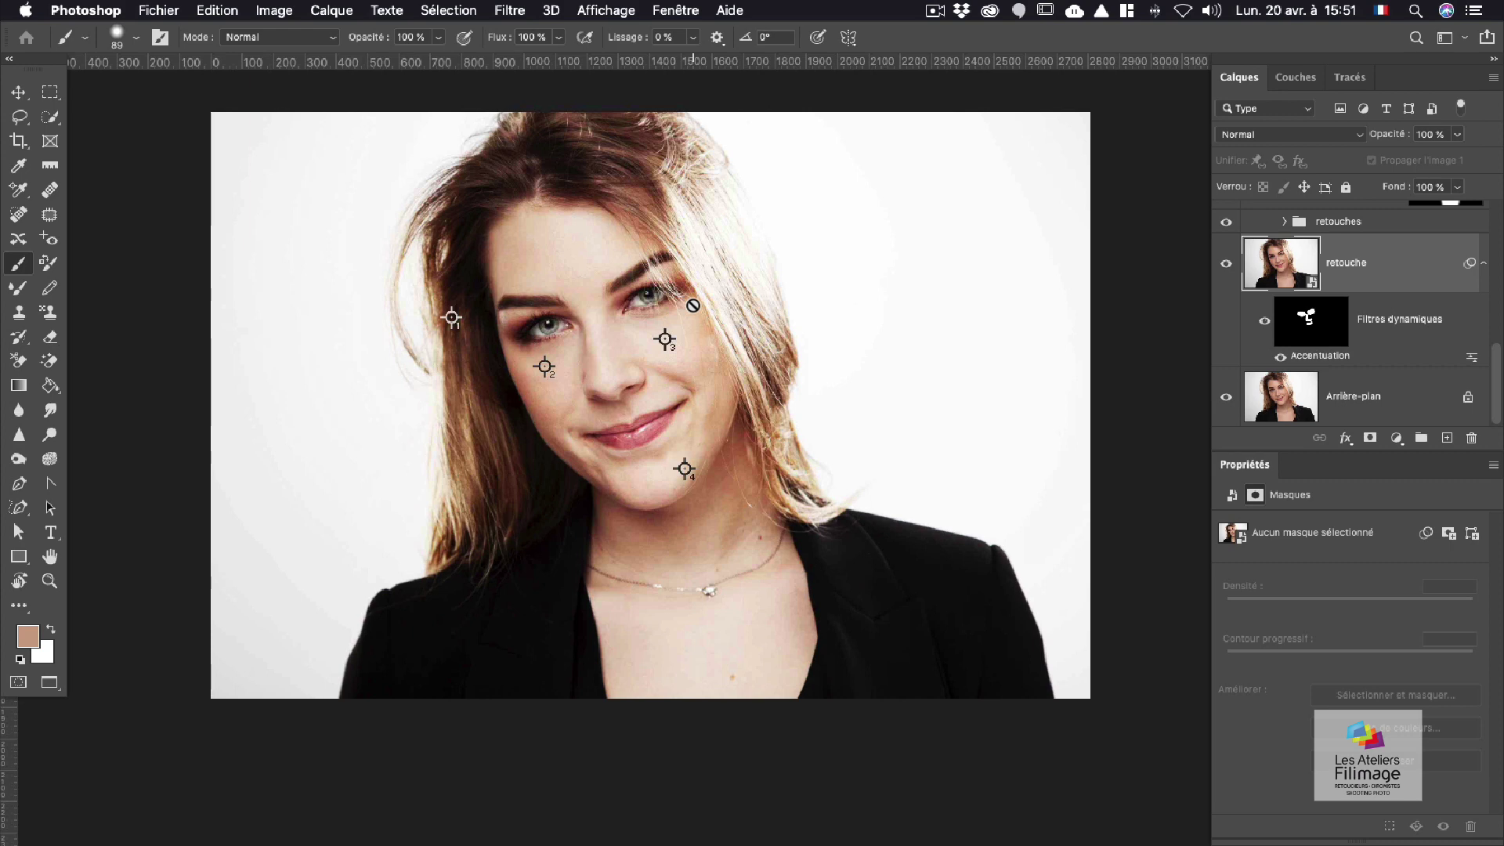
key(i)
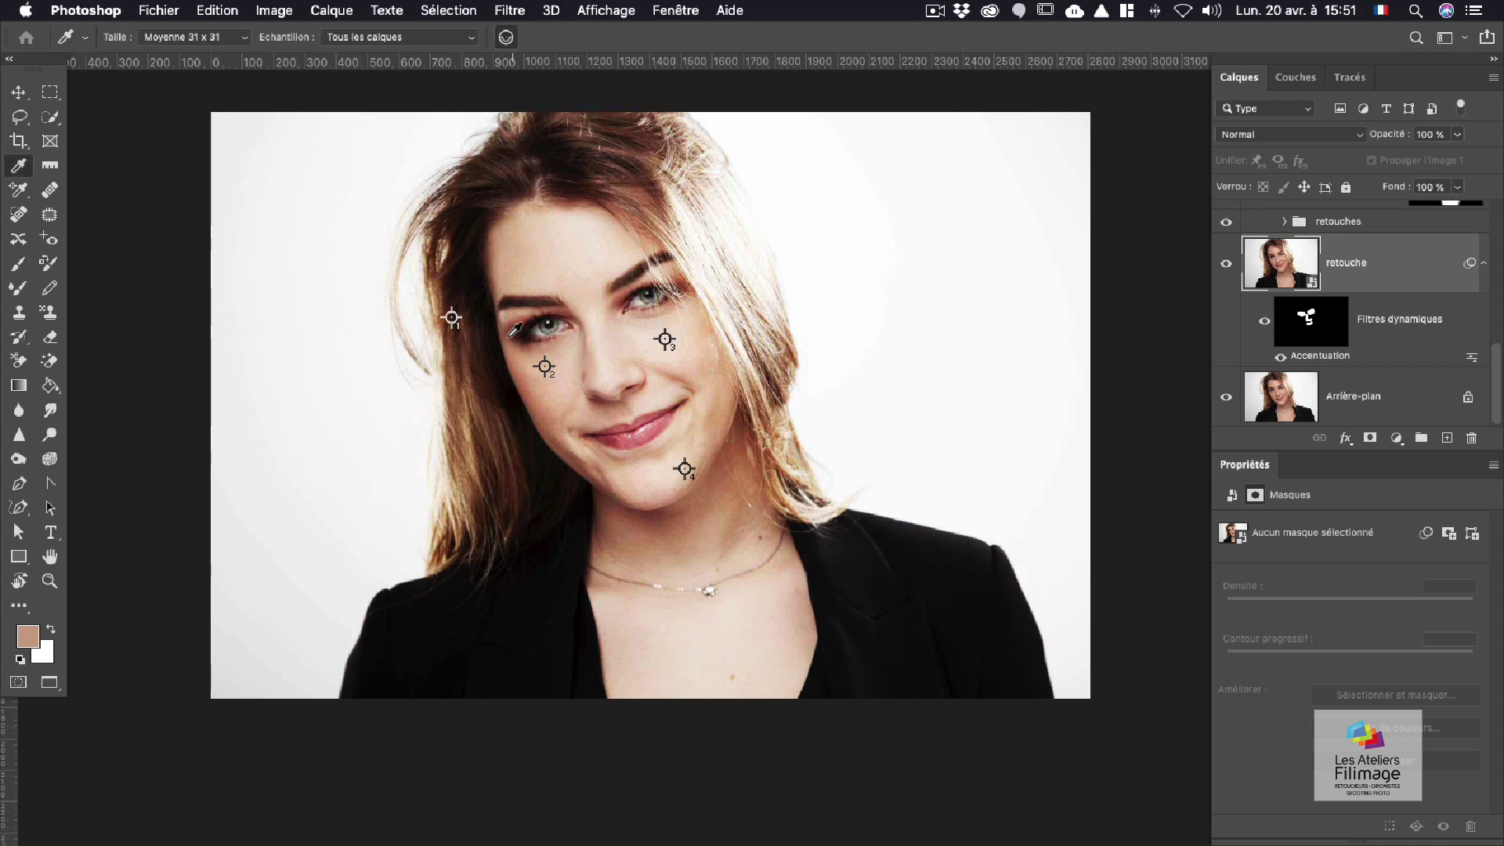
alt+click(453, 318)
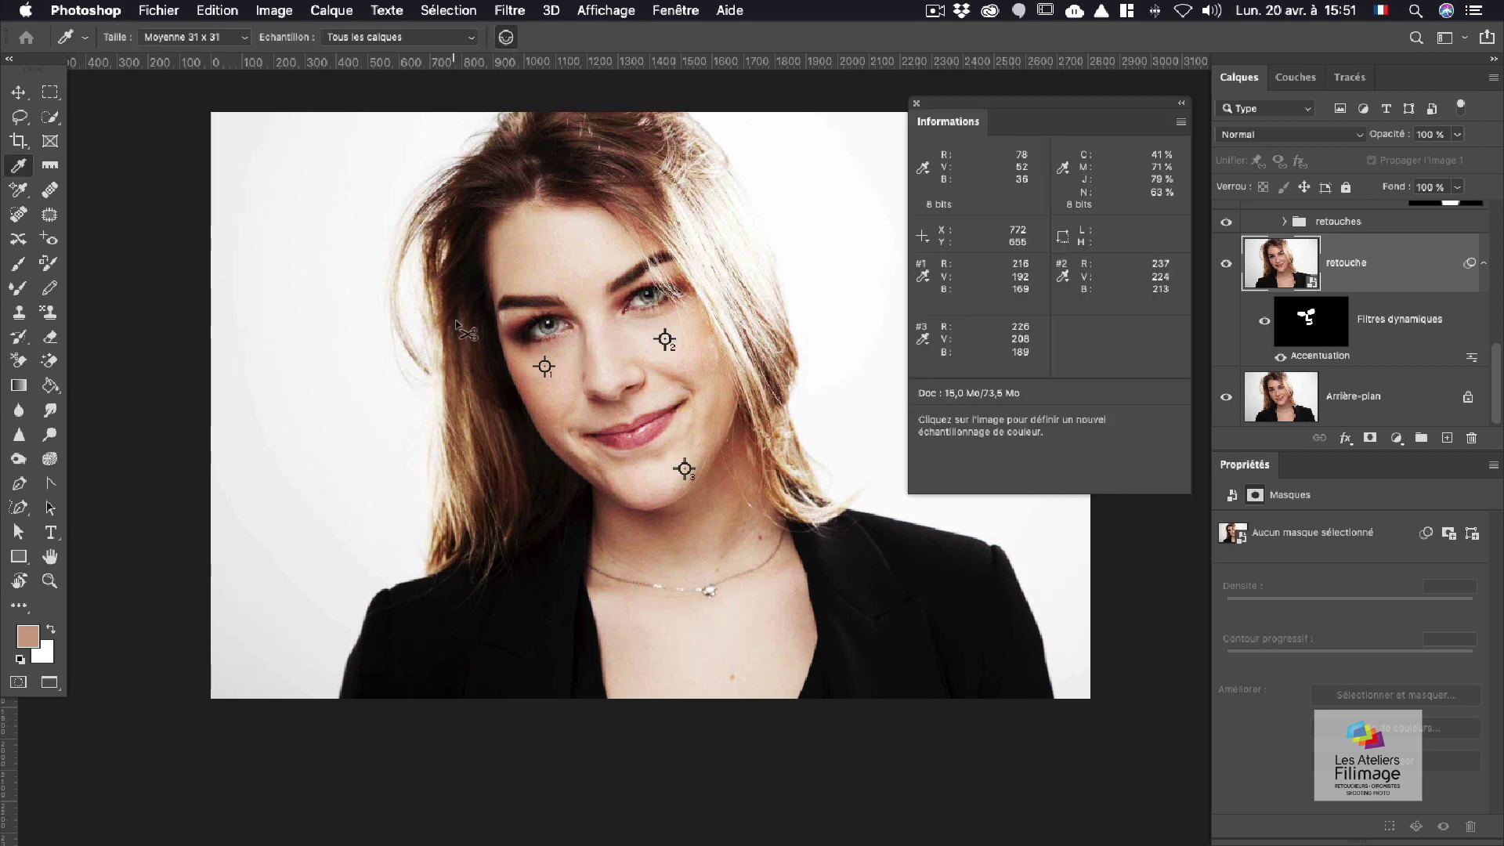
alt+click(545, 366)
alt+click(664, 339)
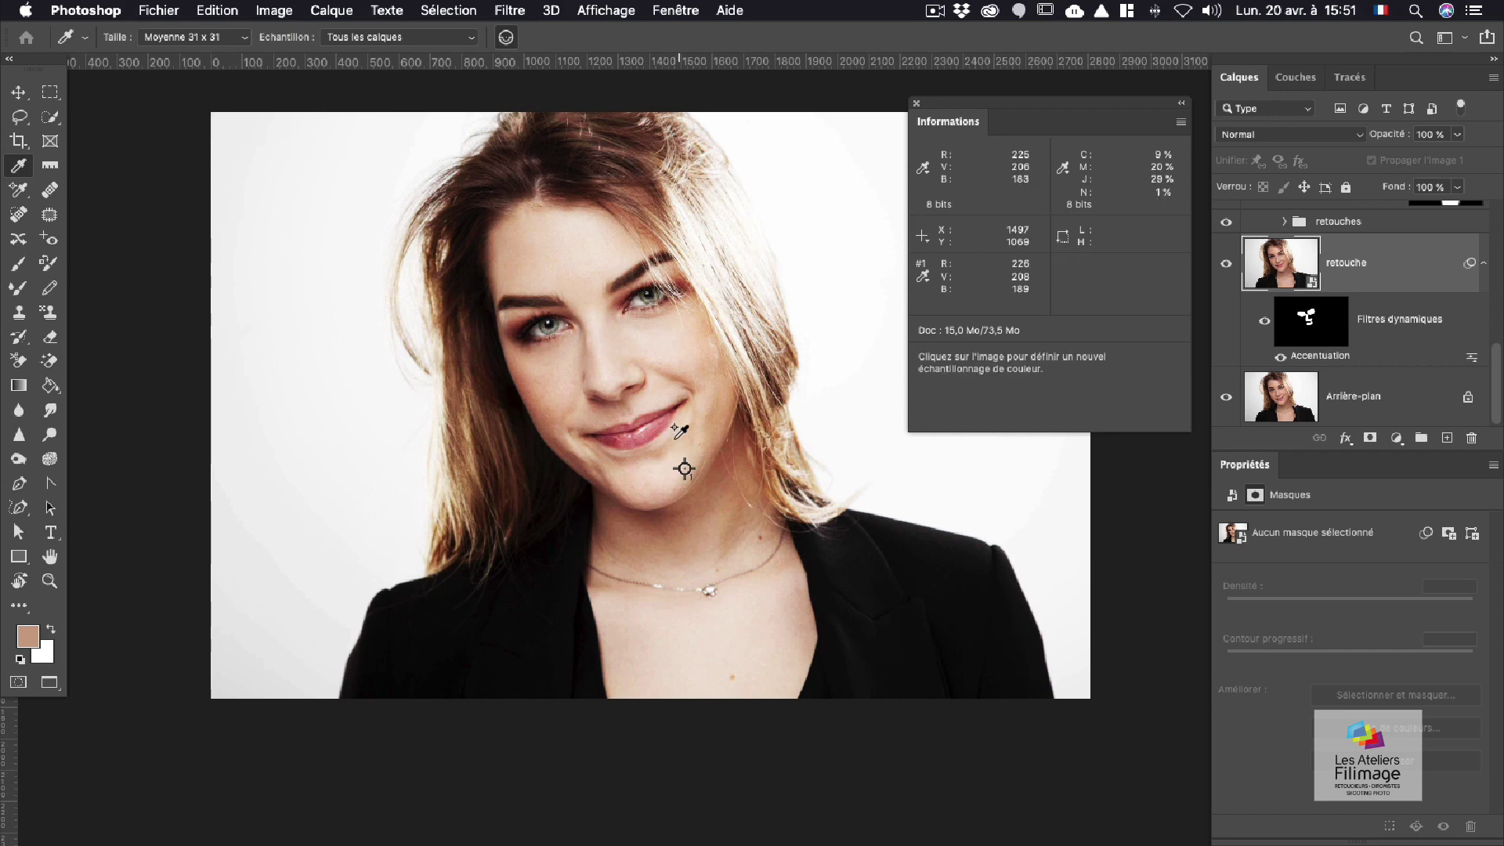
alt+click(685, 469)
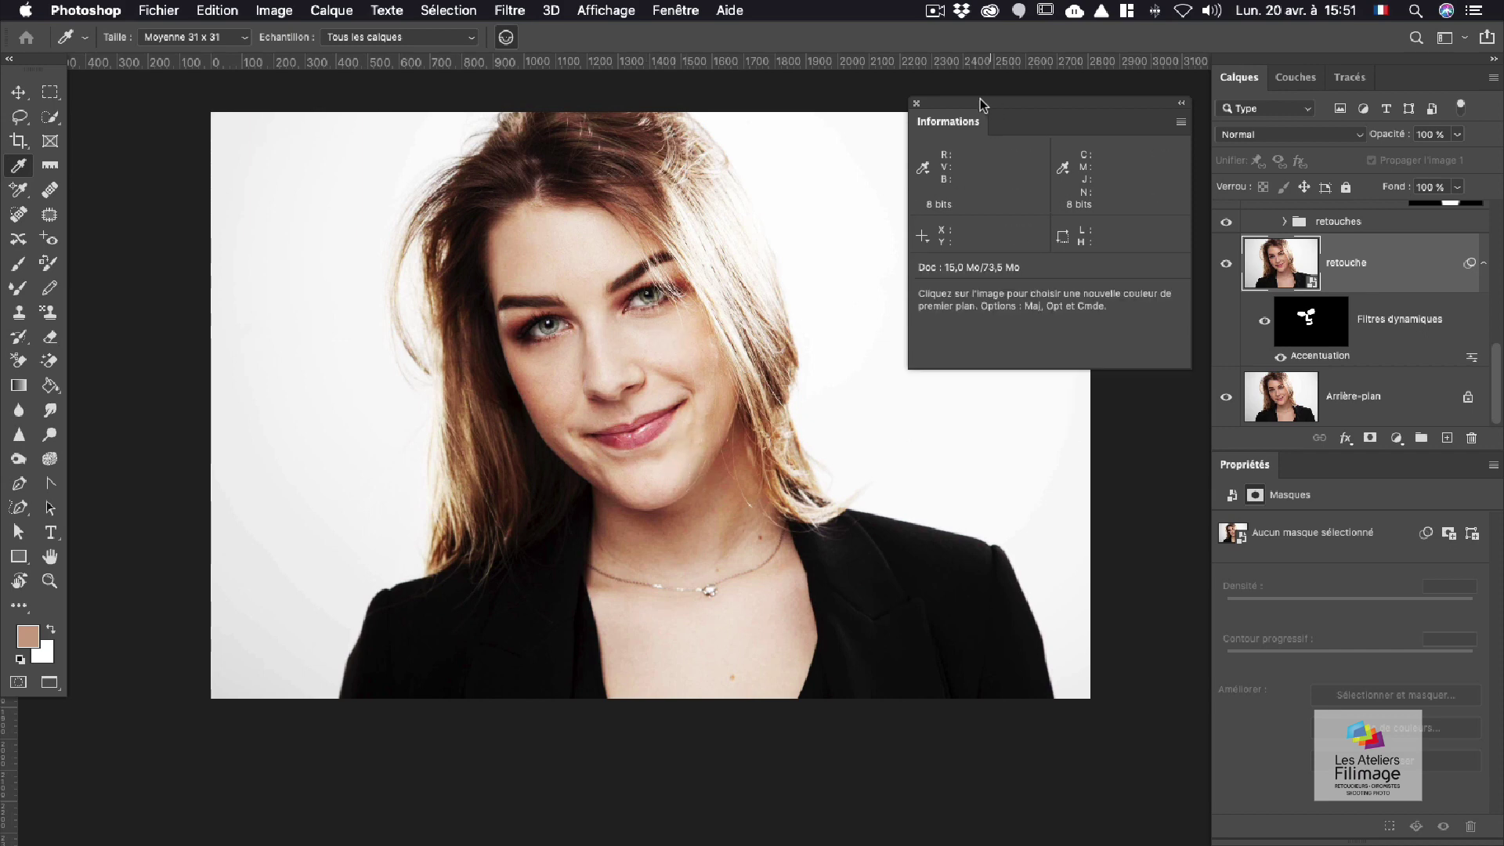
Step: Place three new colour samplers with the Echantillonnage de couleur tool, one on the forehead and one on each cheek
key(shift)
key(shift)
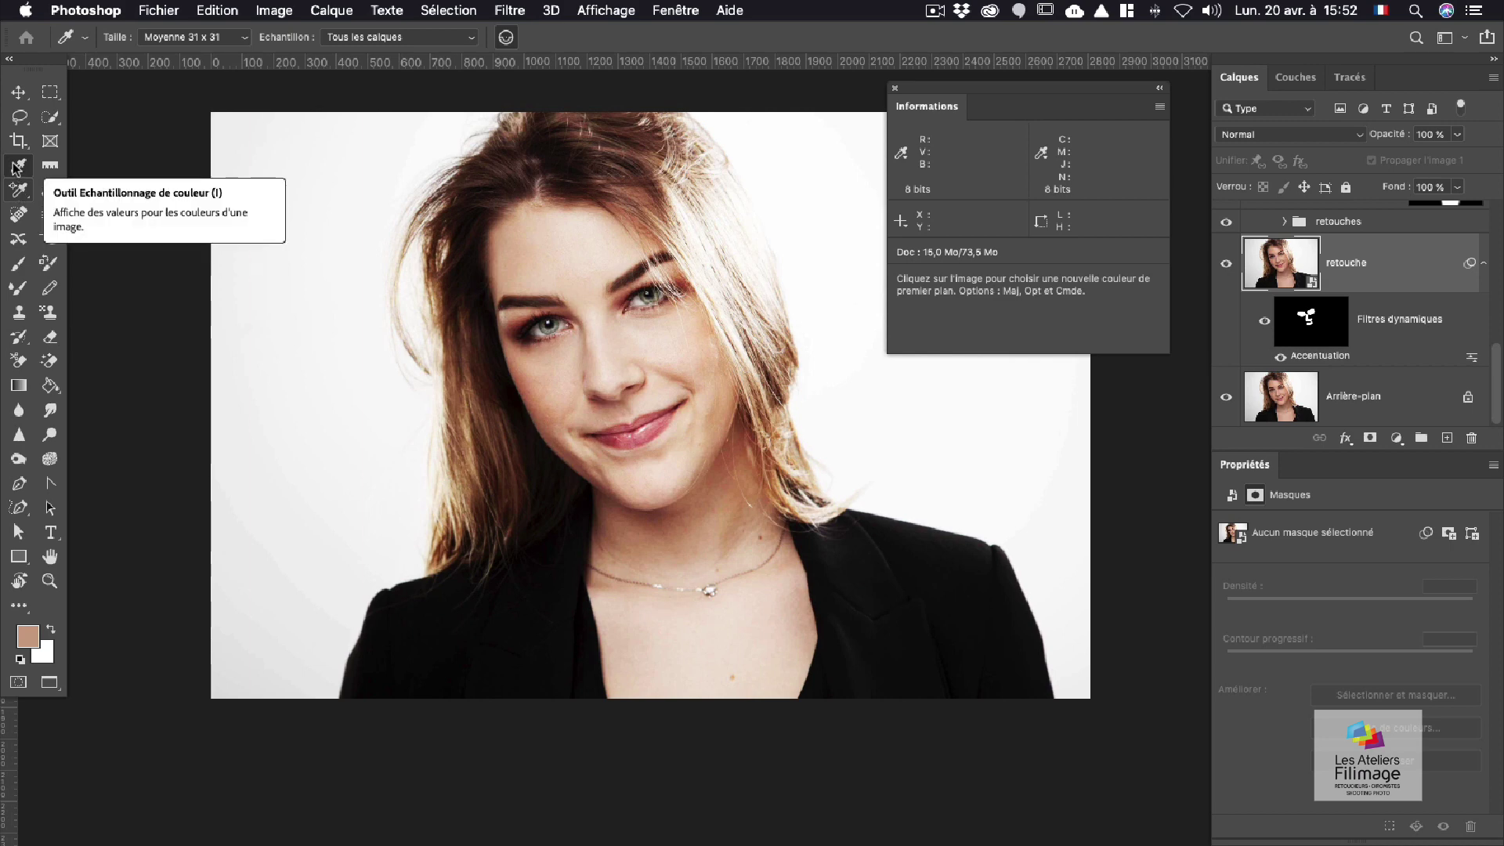
click(14, 192)
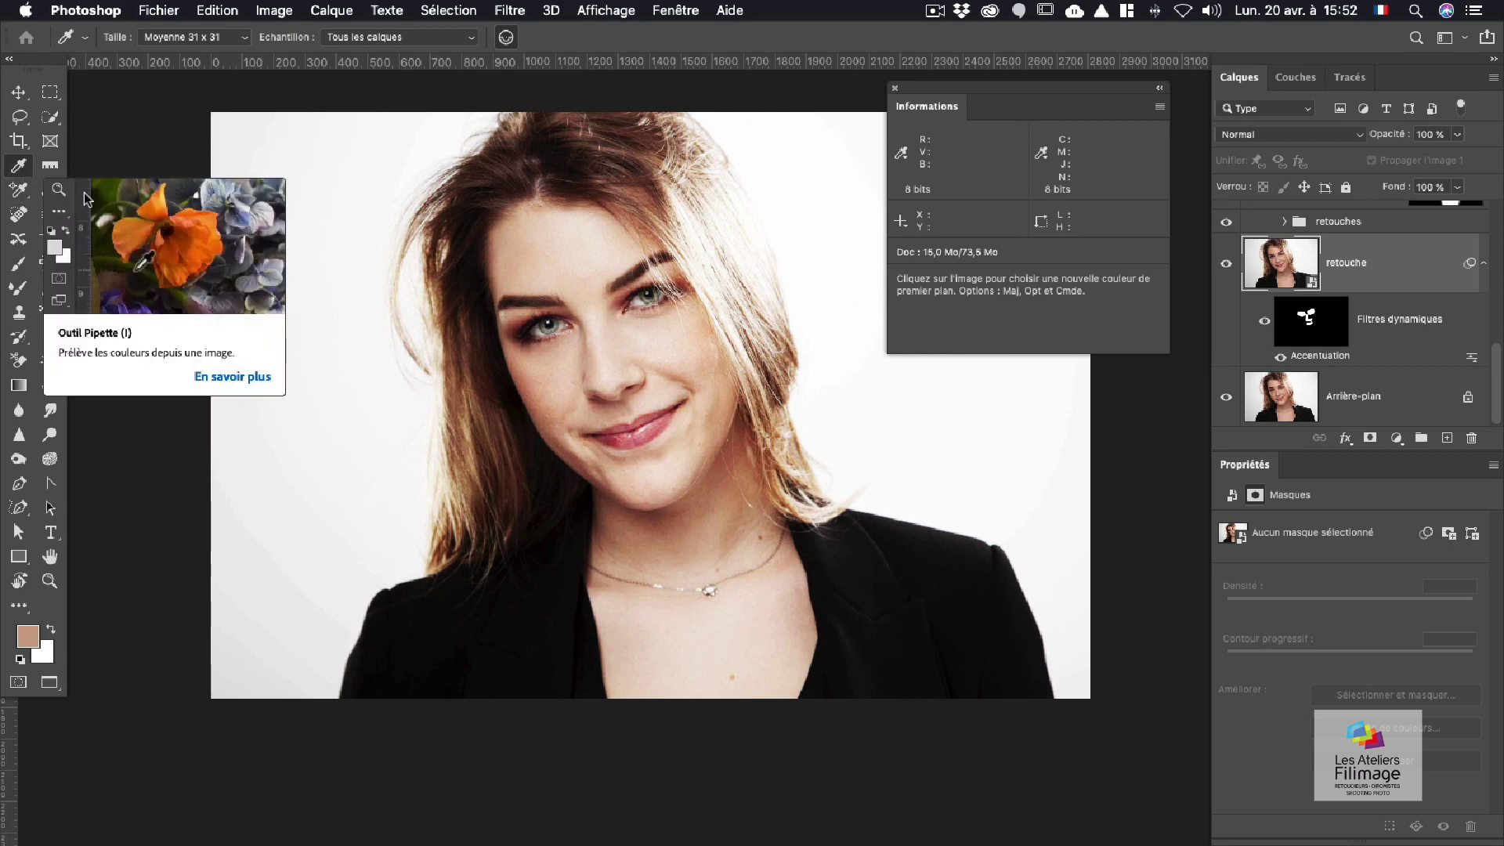
click(539, 251)
click(545, 385)
click(662, 343)
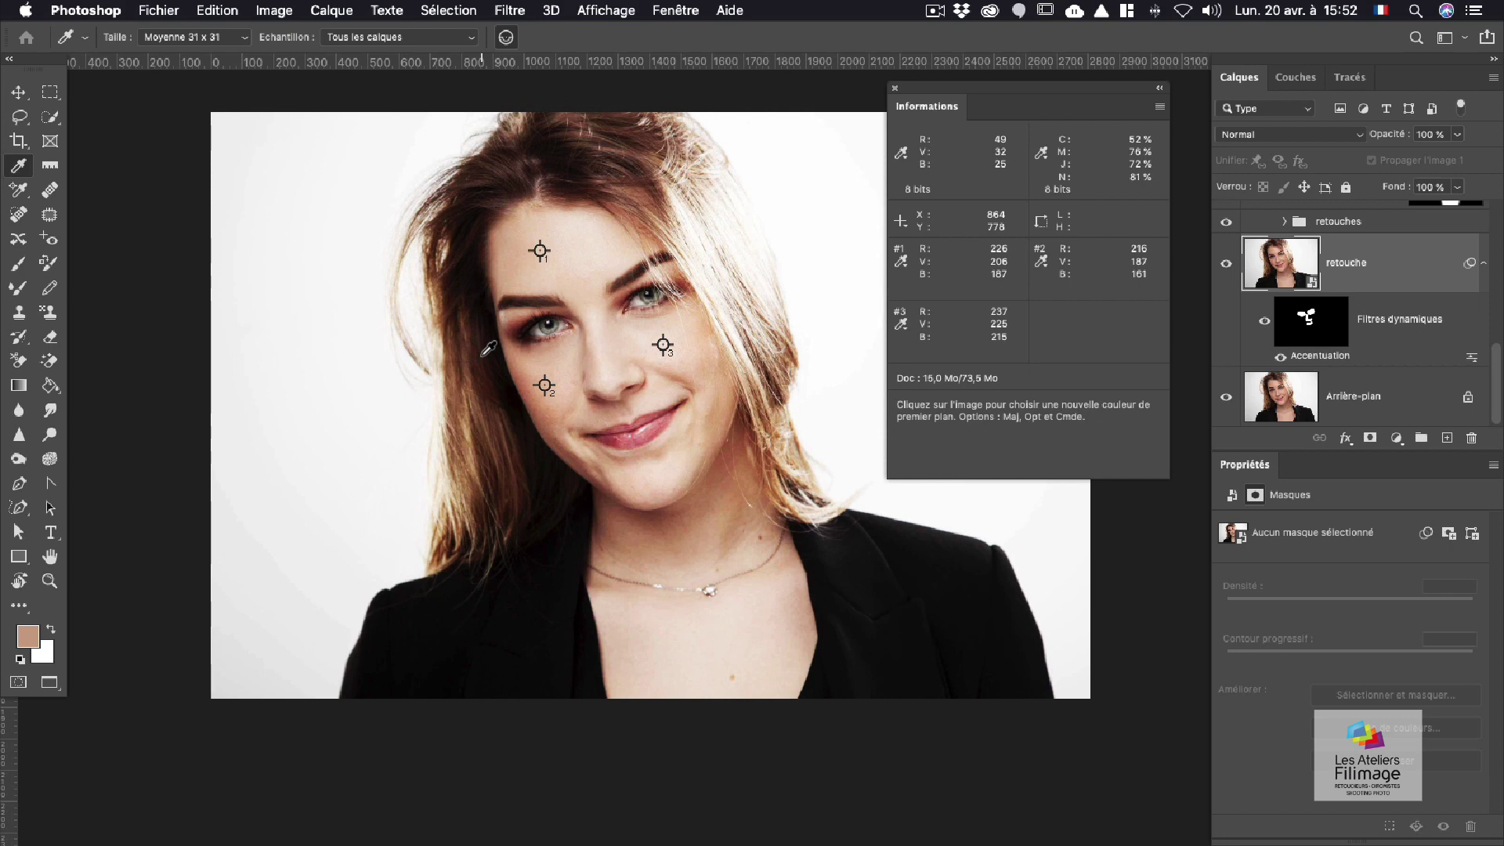
Step: Move the retouche smart object with its filter into the formation group and expand the group
click(1342, 263)
click(1248, 213)
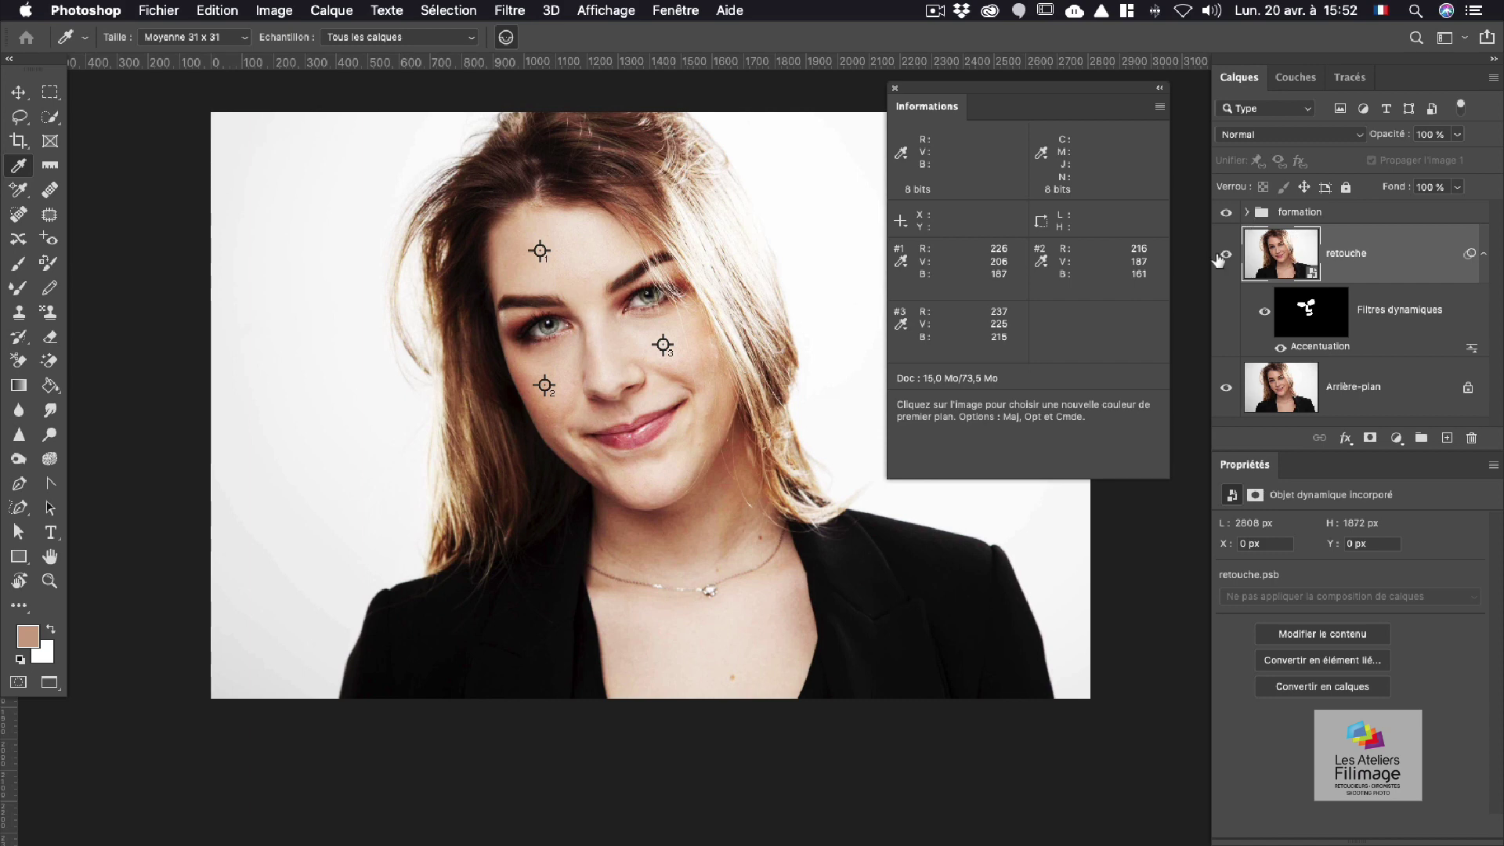
scroll(717, 329, up, 3)
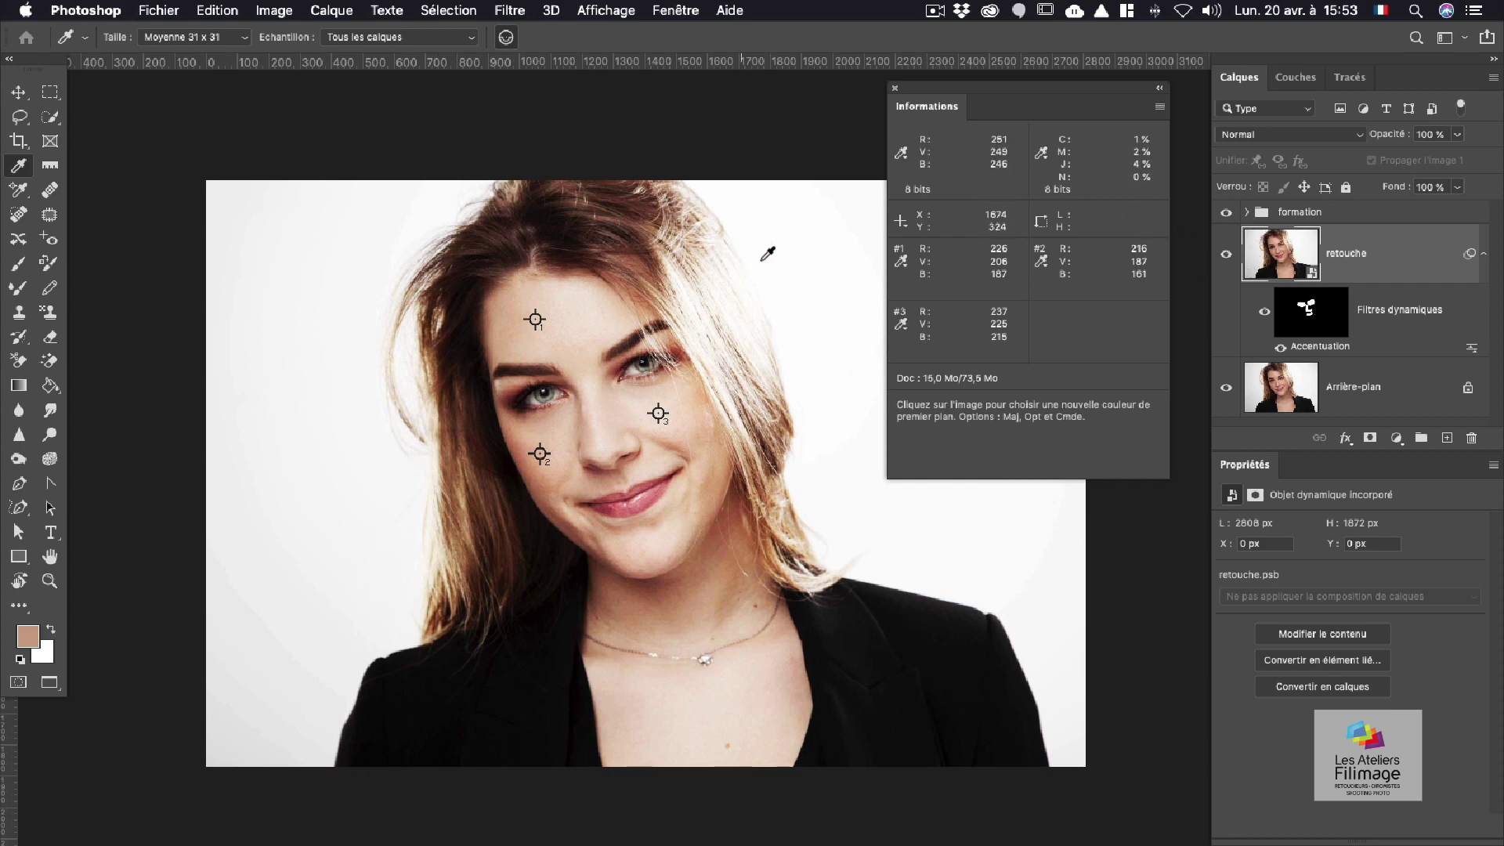
click(895, 87)
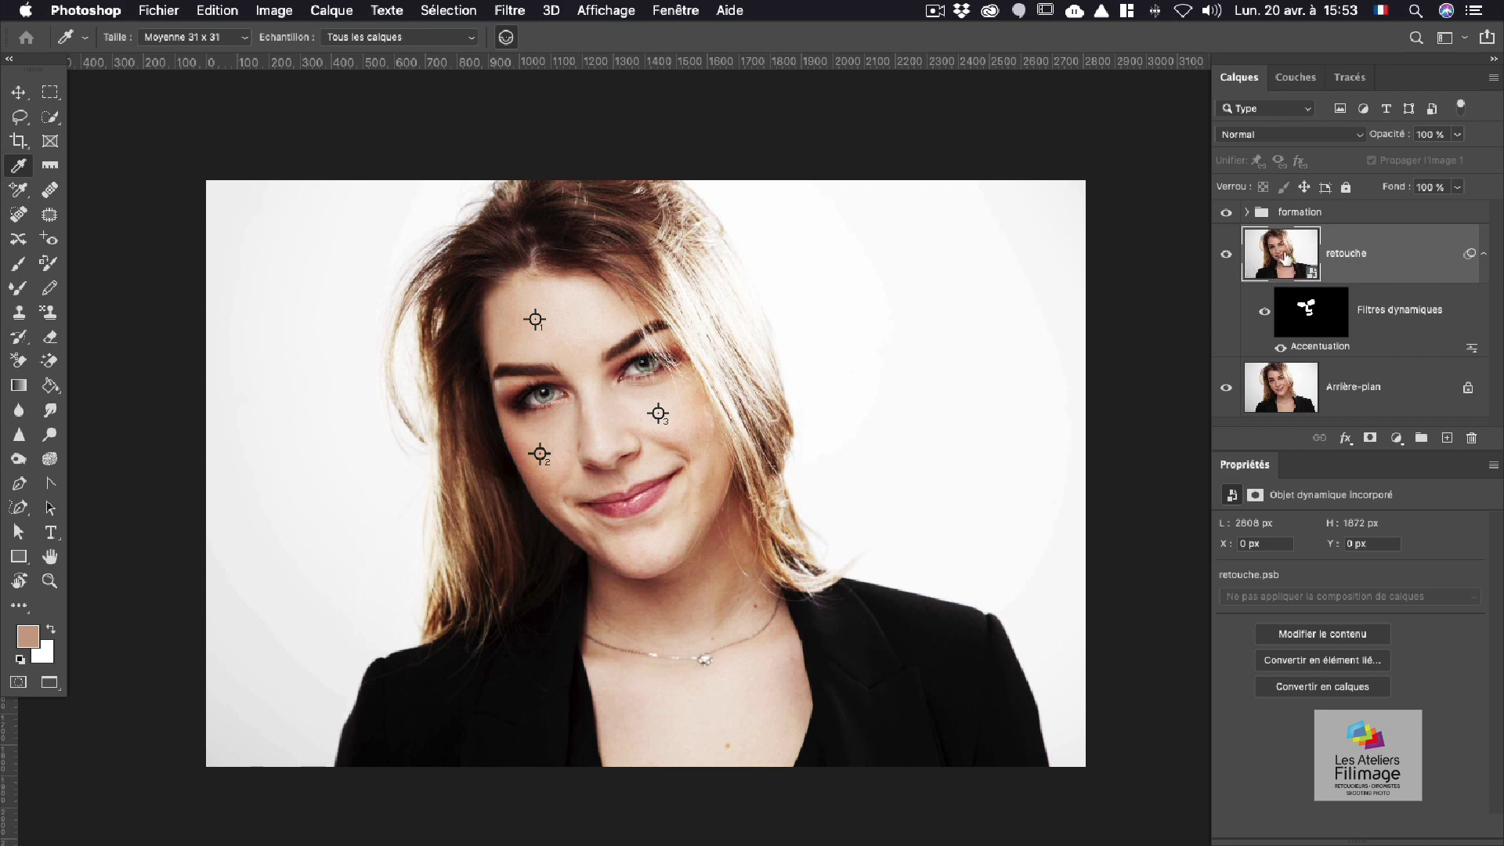
drag(1265, 235, 1277, 221)
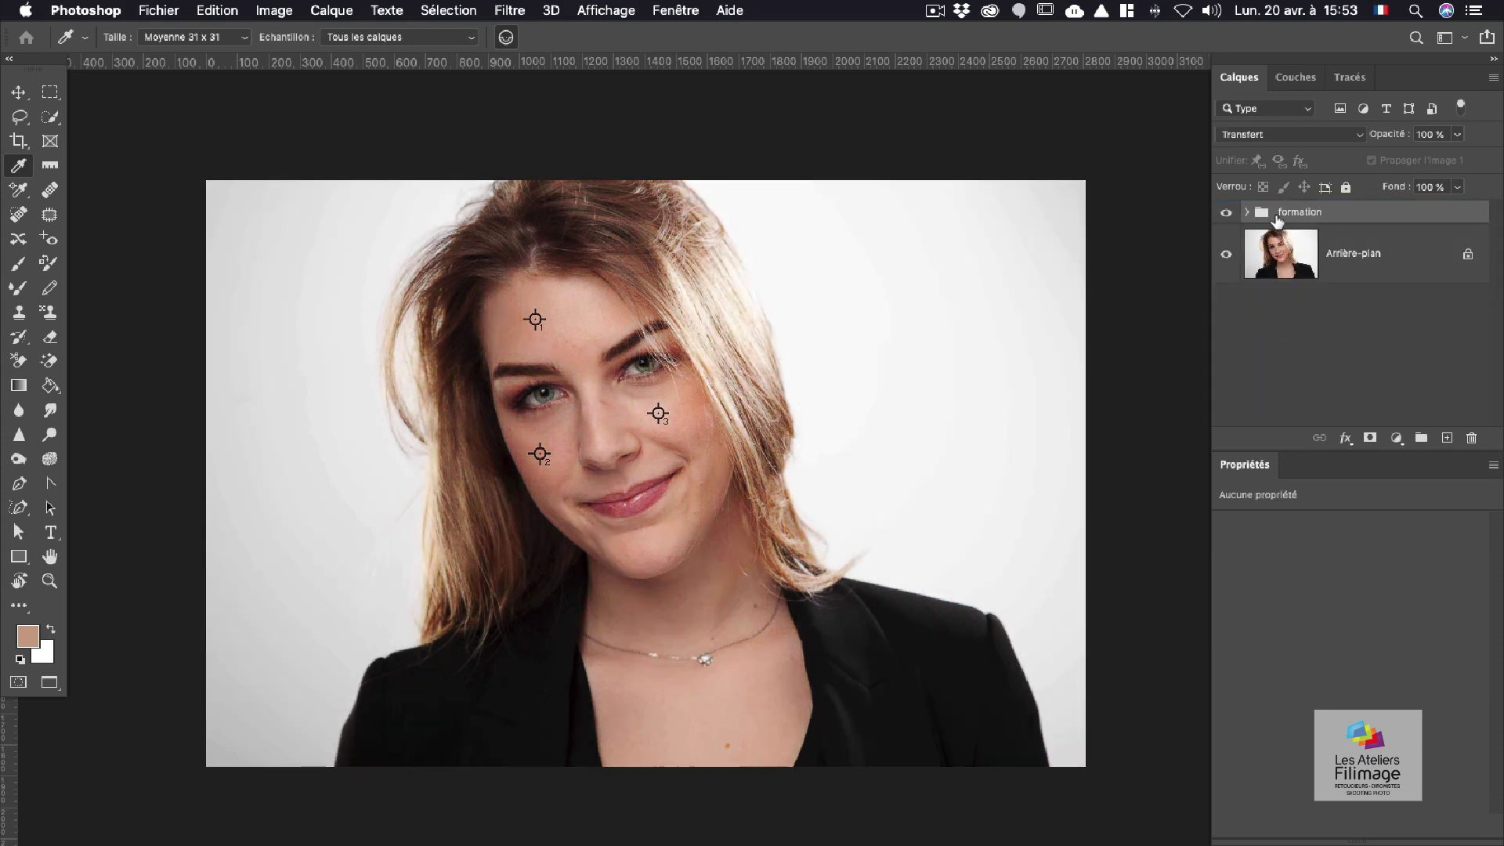
click(1246, 212)
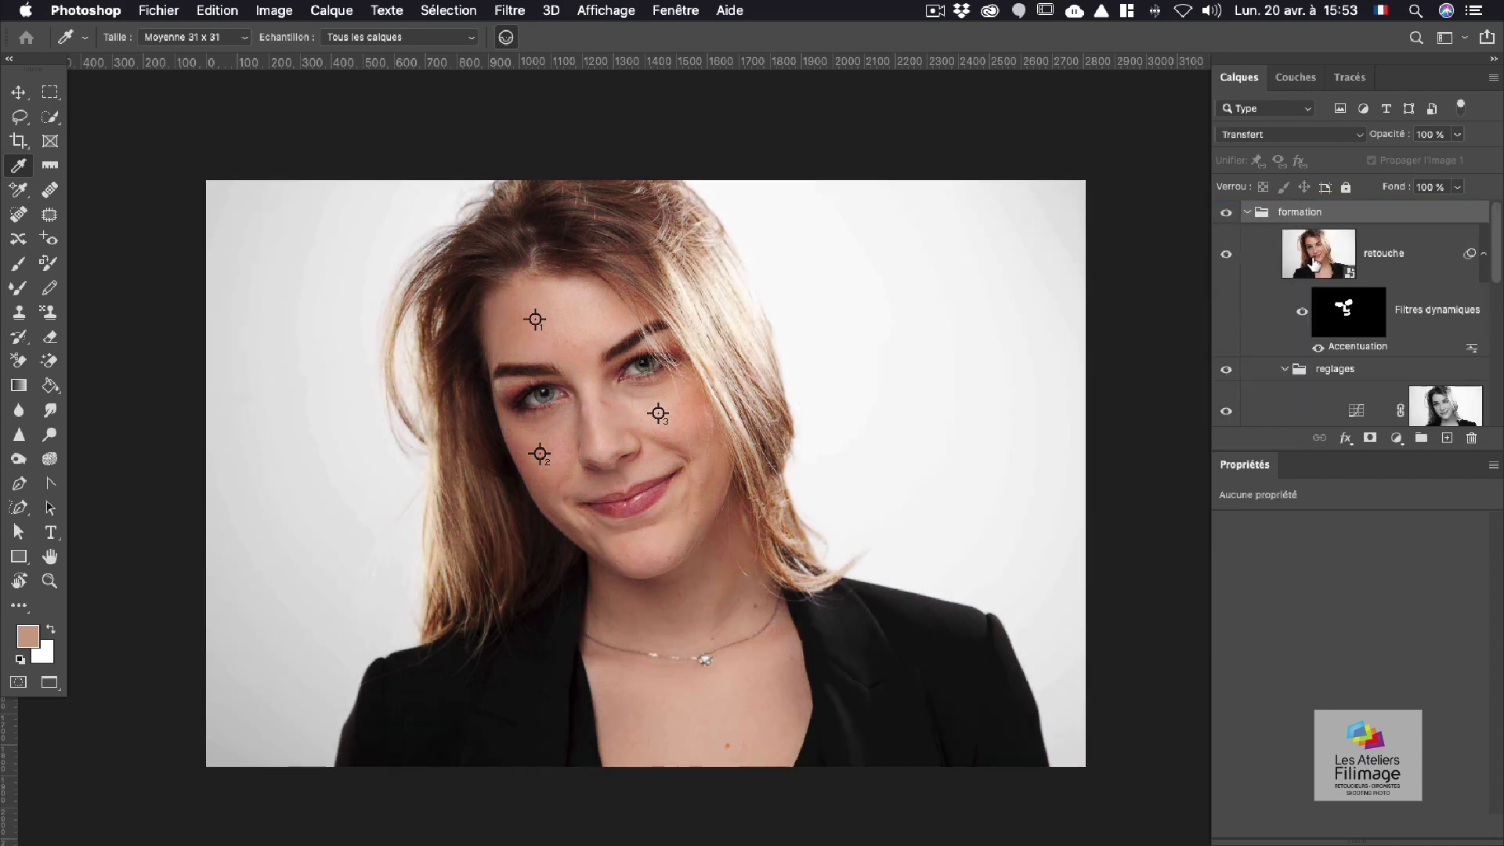
Step: Move the retouche smart object above the formation group, hide it, and make the formation group the active layer
drag(1314, 265, 1273, 205)
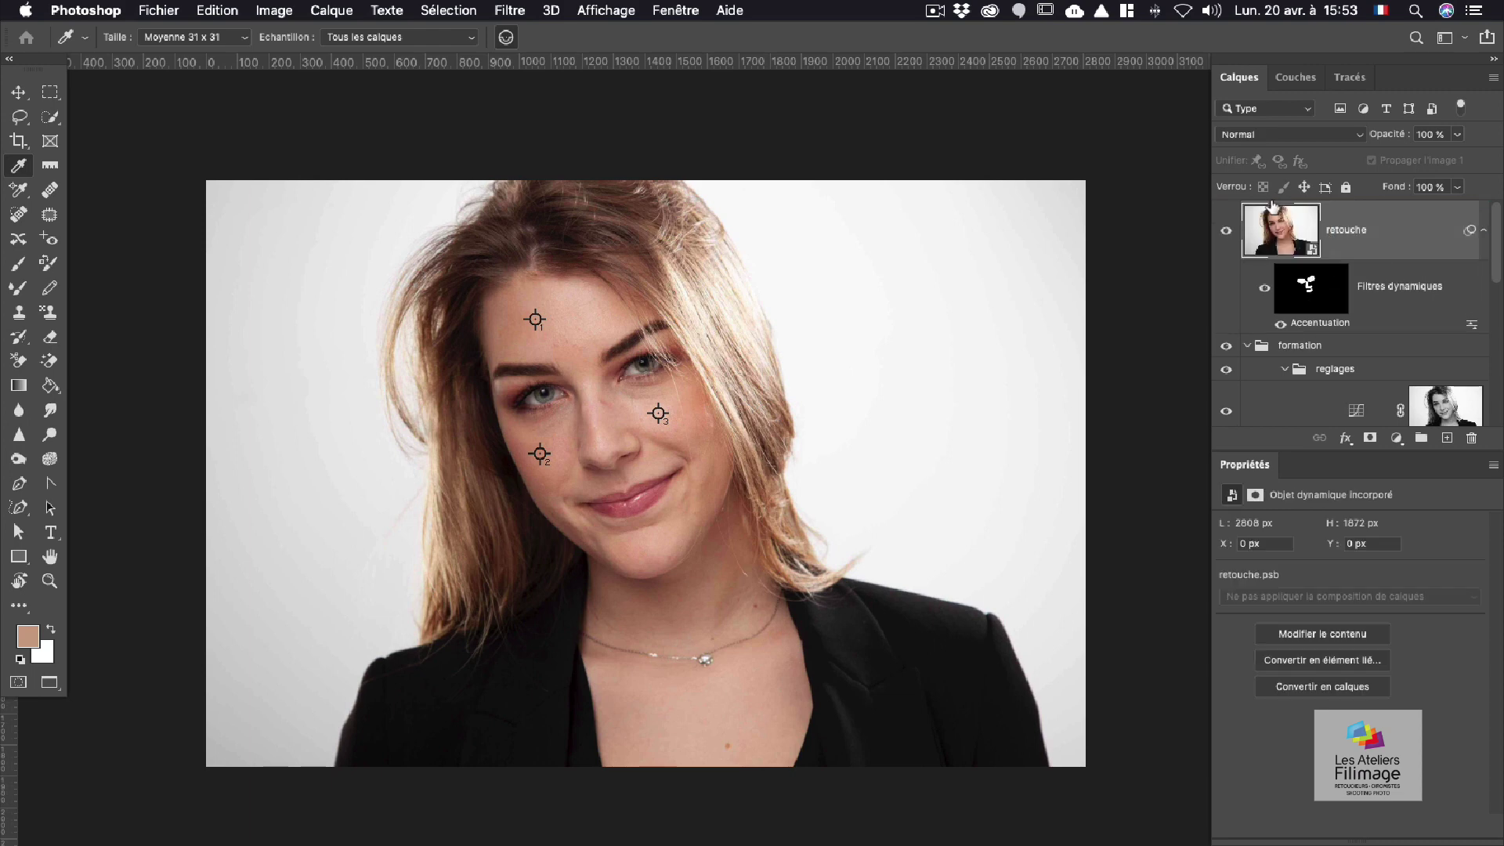
click(1226, 234)
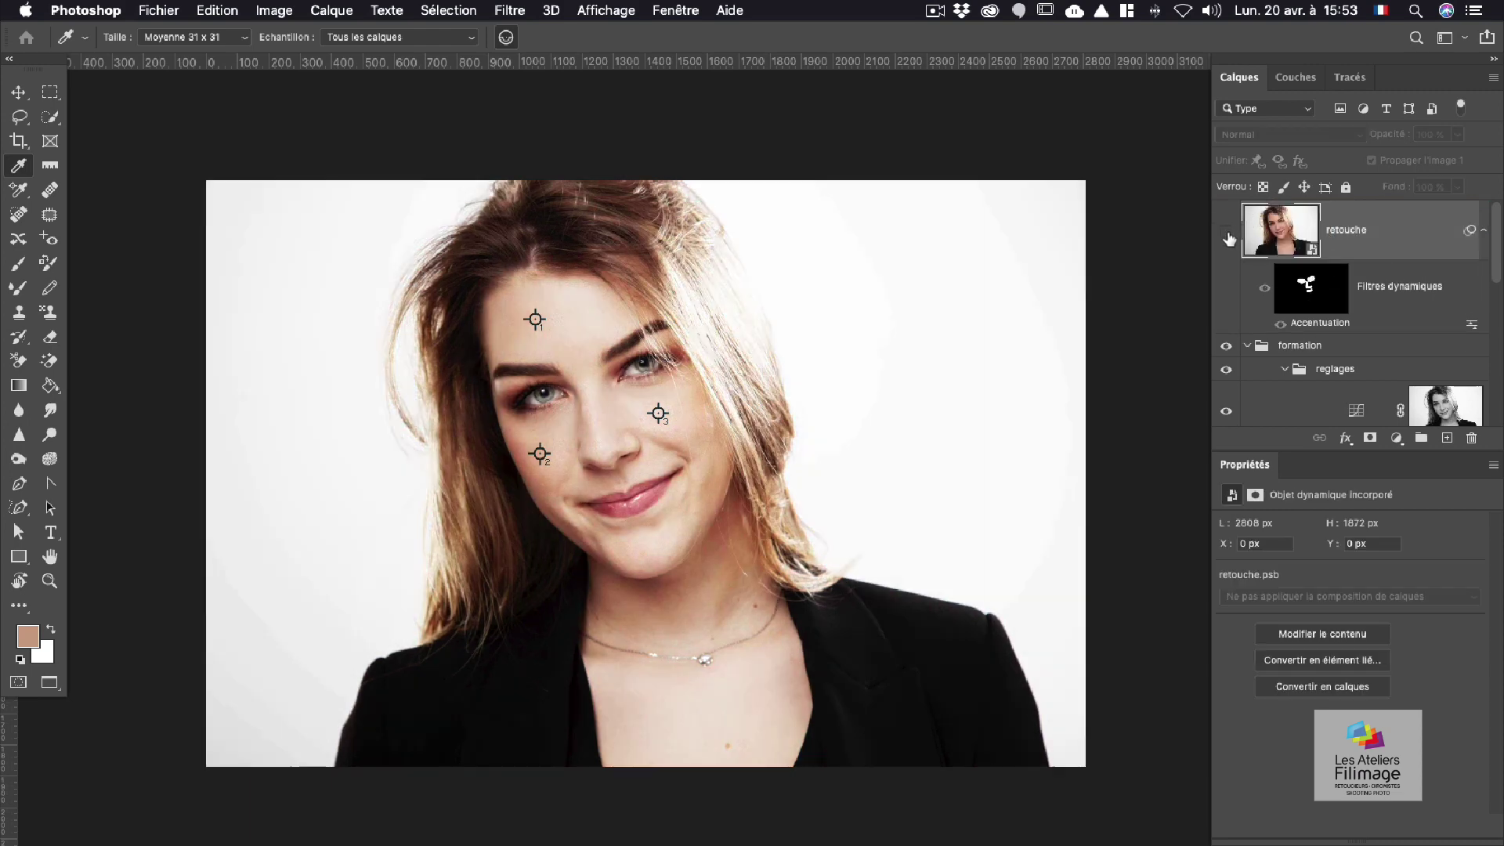
click(1227, 235)
click(1227, 235)
click(1227, 235)
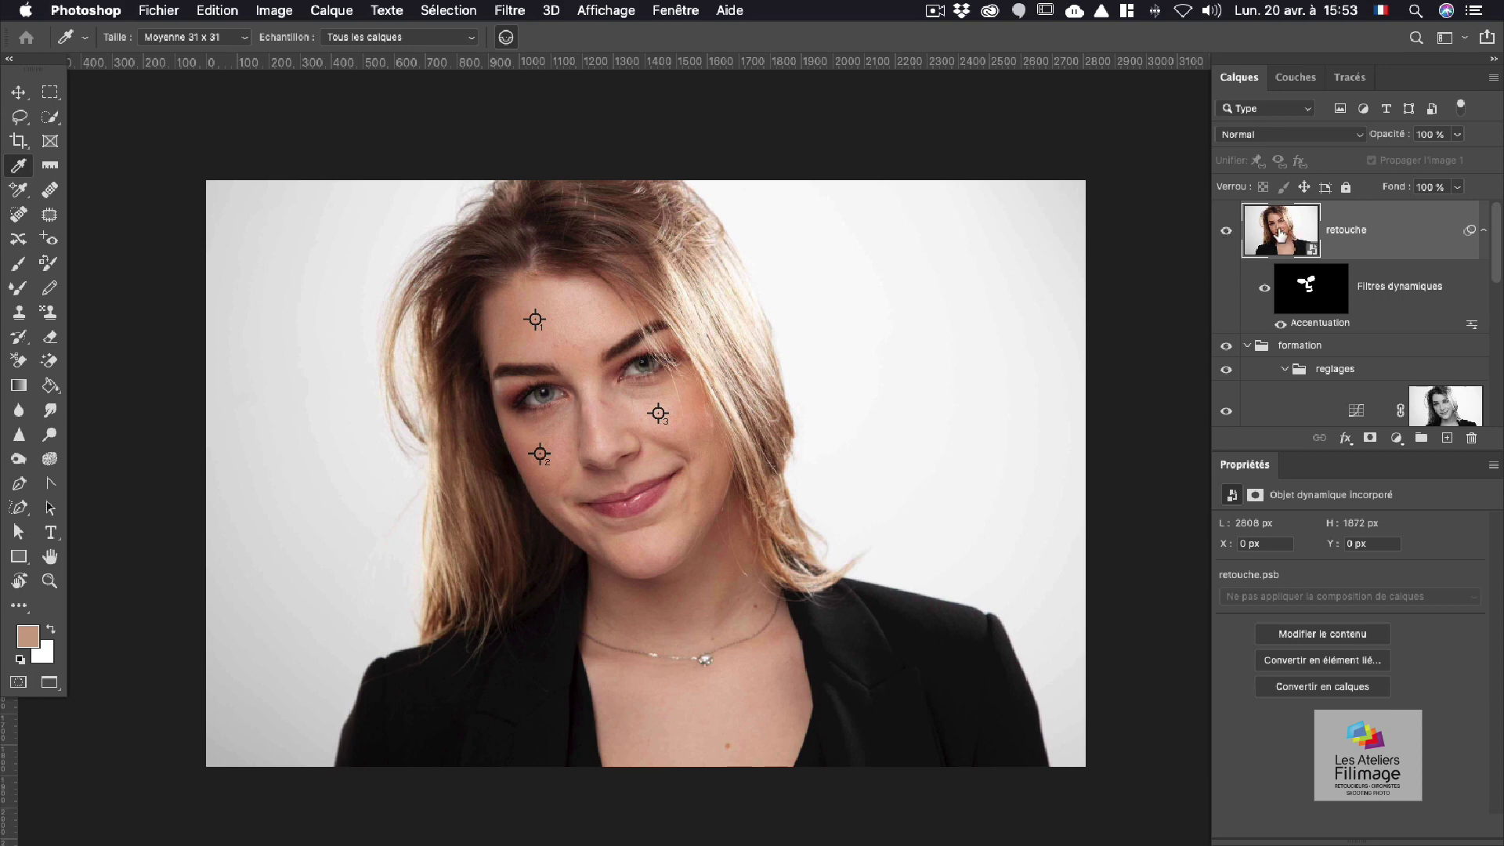
click(1226, 235)
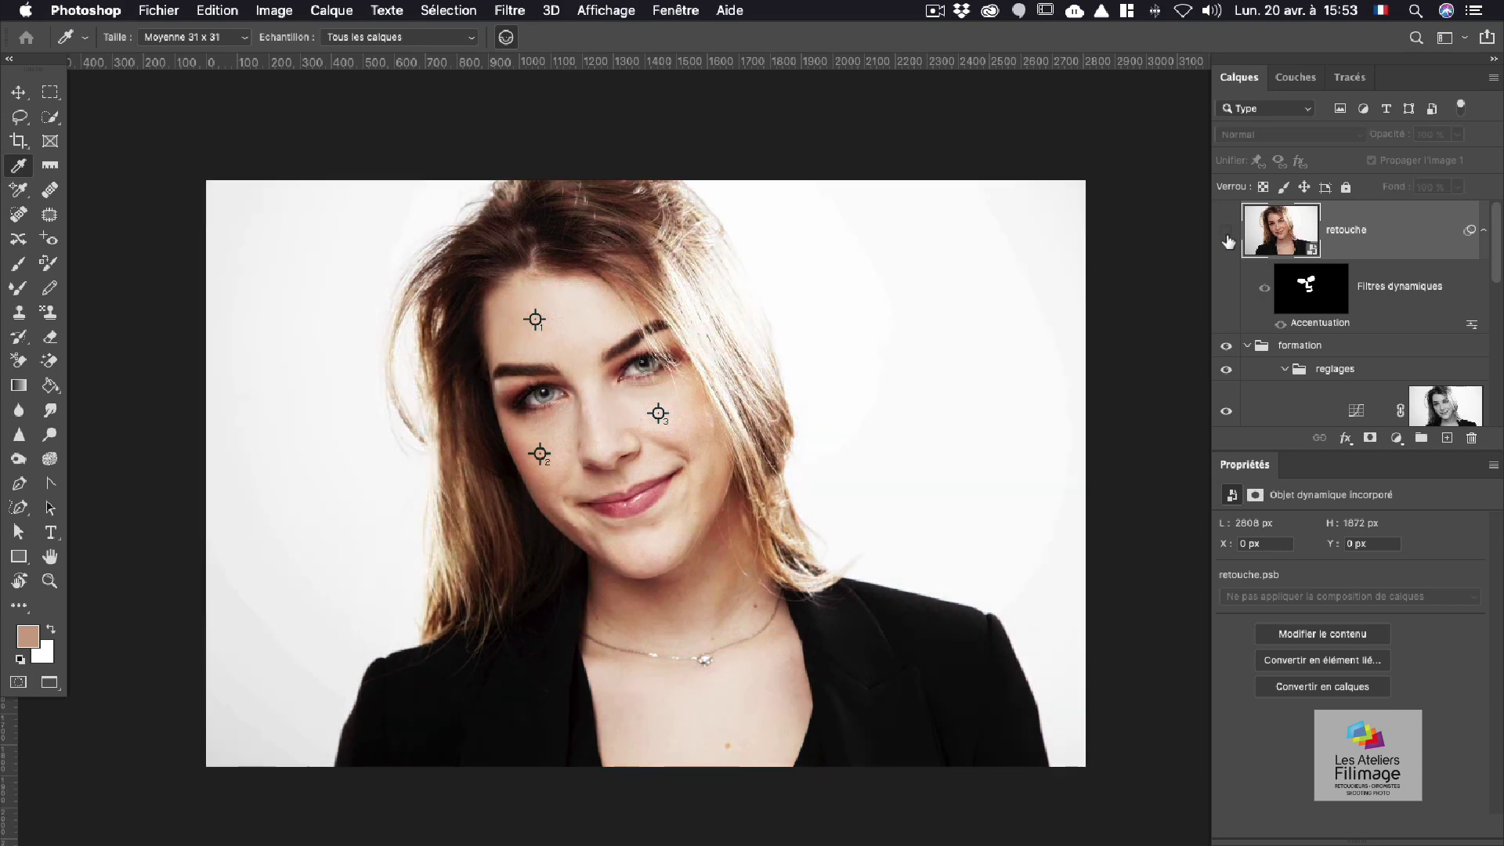
scroll(946, 313, down, 1)
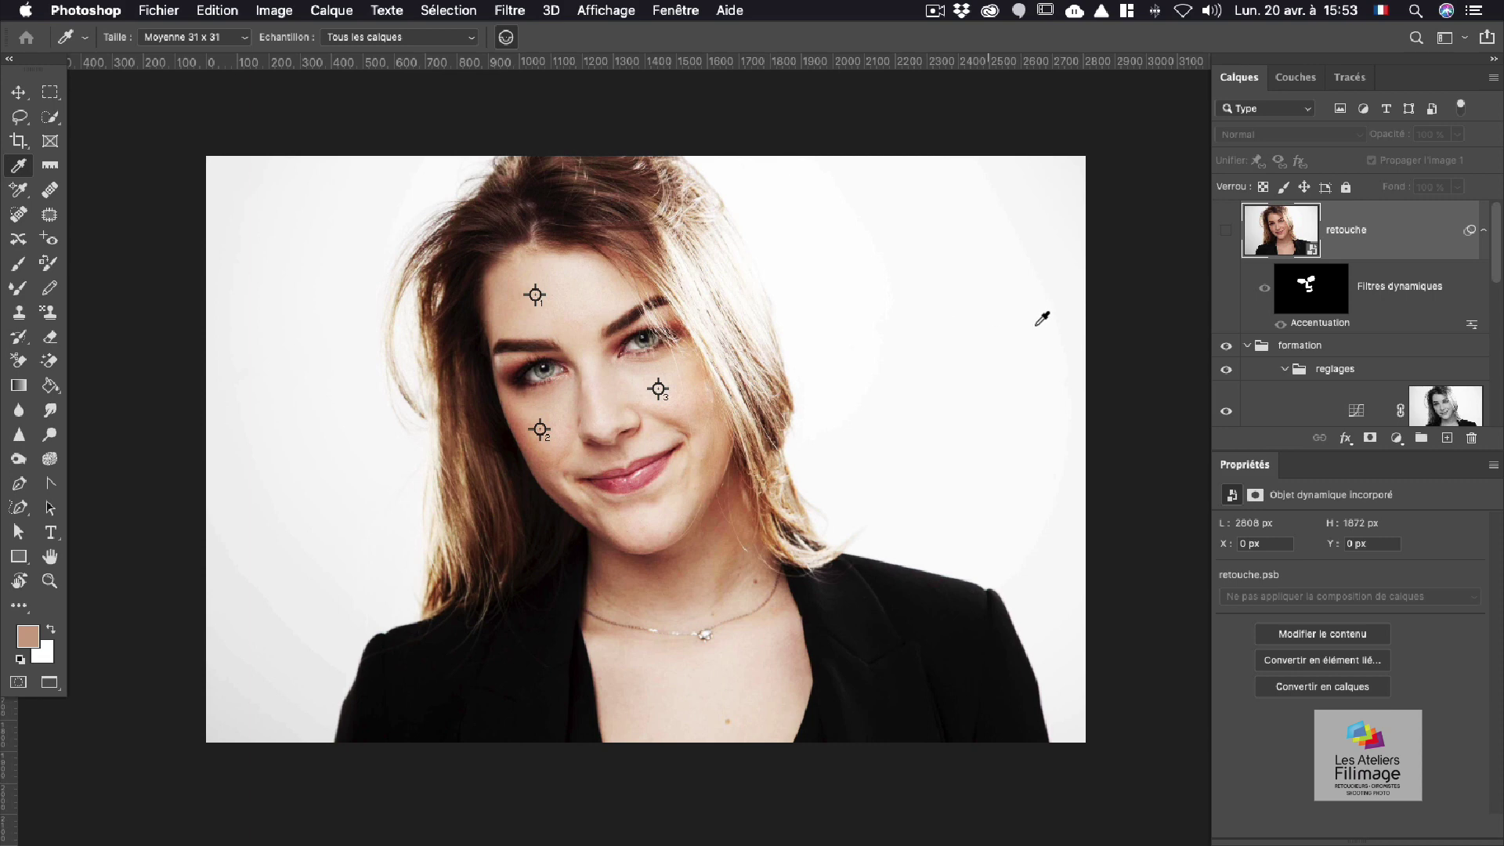
click(1300, 349)
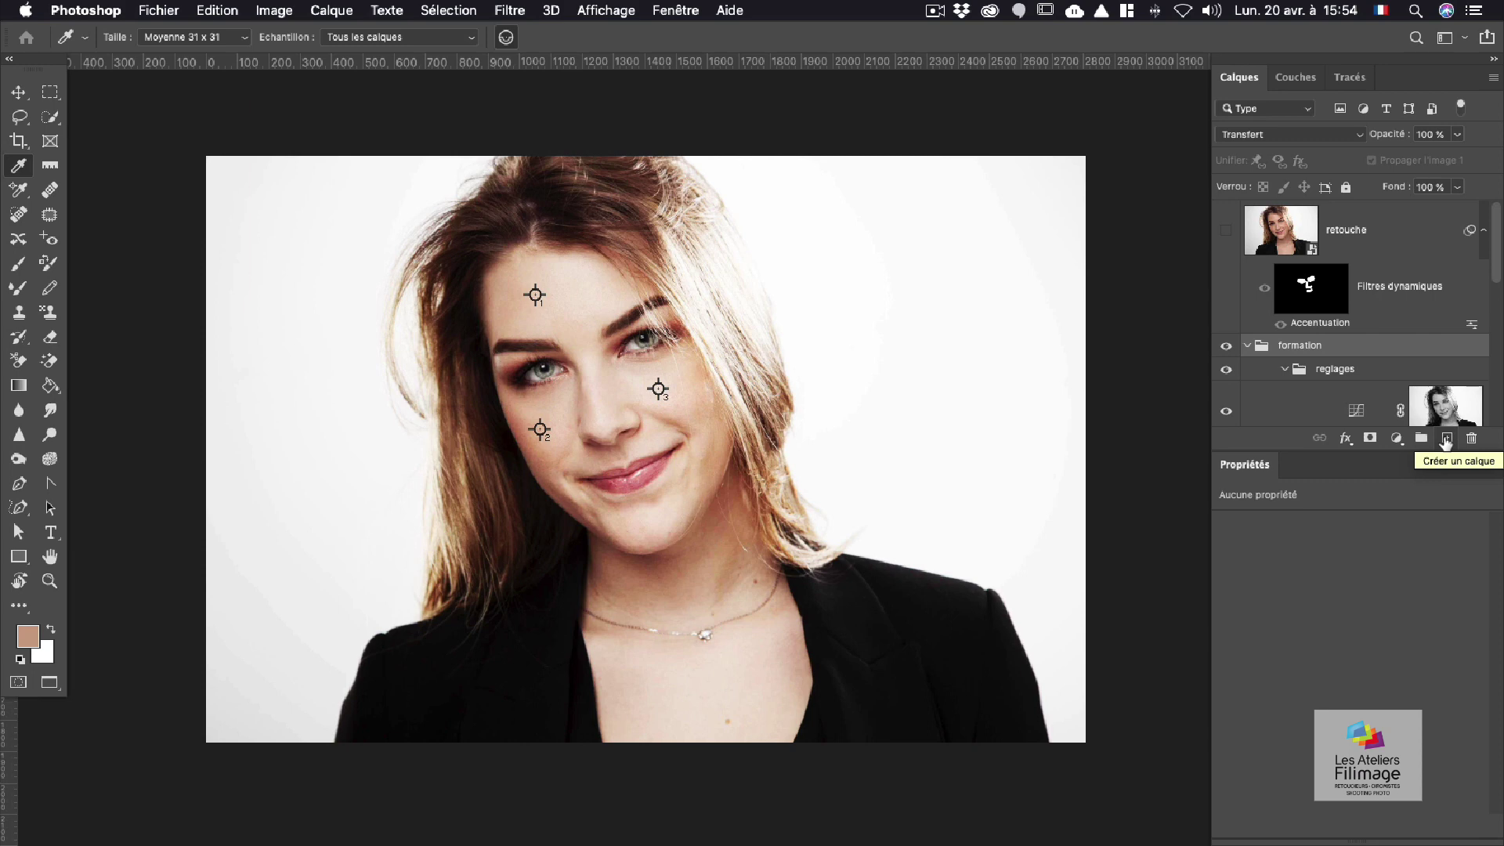
alt+click(1446, 440)
drag(799, 388, 849, 174)
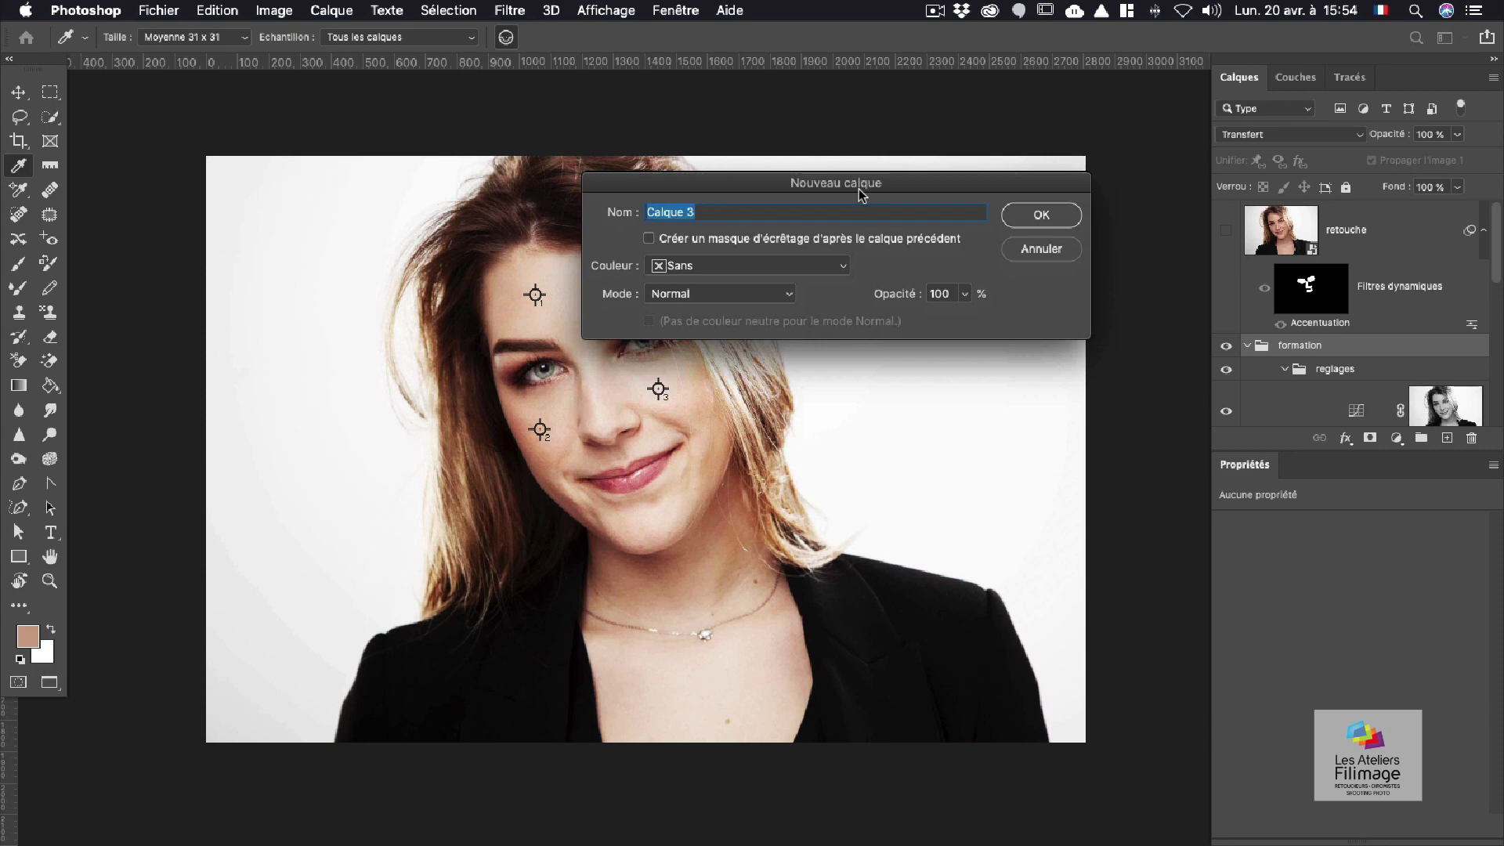
key(Escape)
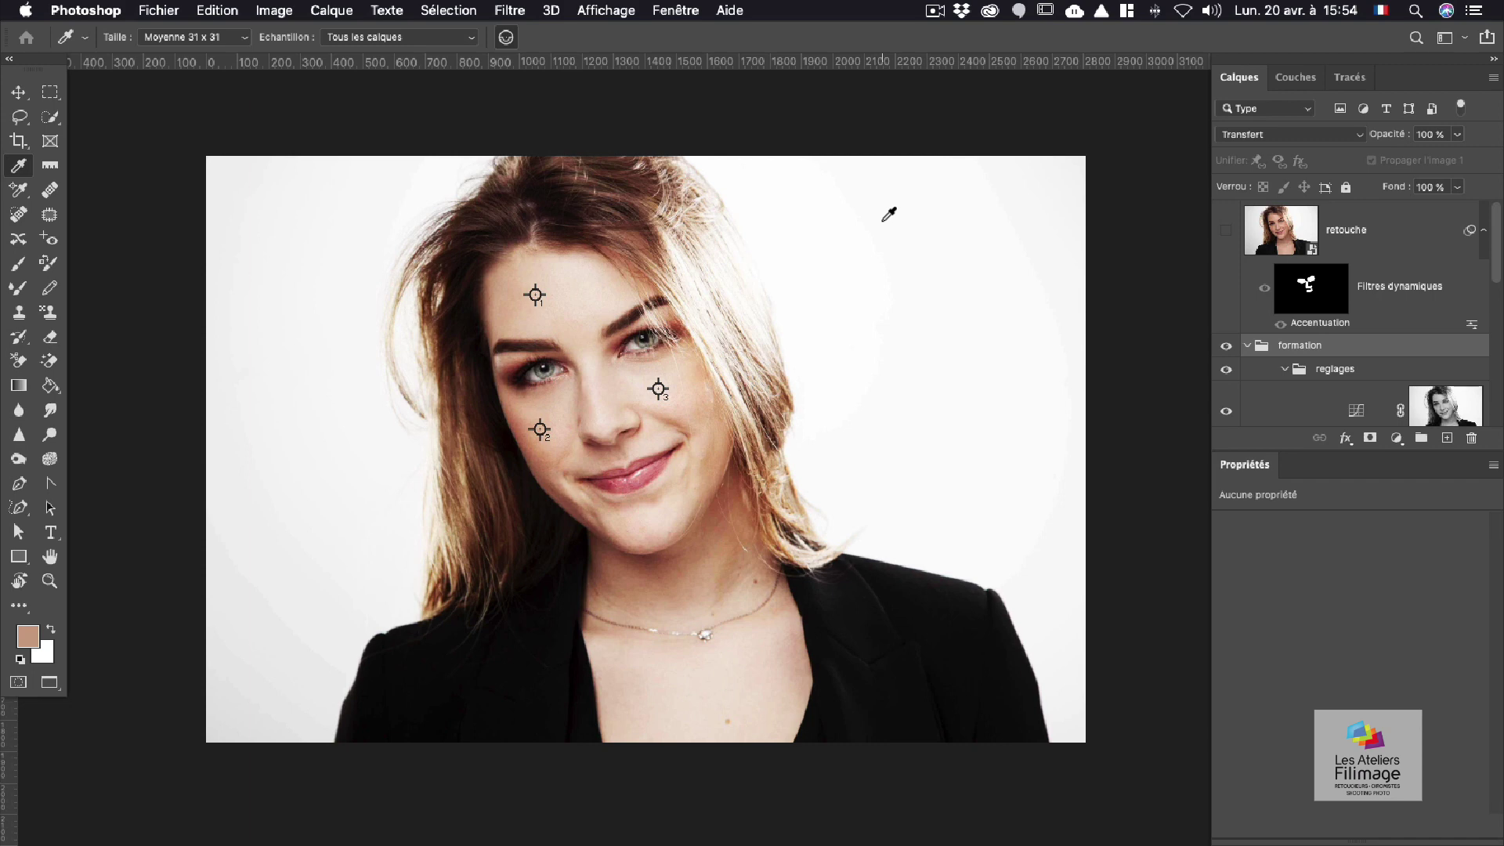
Step: Create a layer named lumiere in the formation group with Rouge colour, Lumière tamisée mode and the 50% gris neutral fill
alt+click(1446, 444)
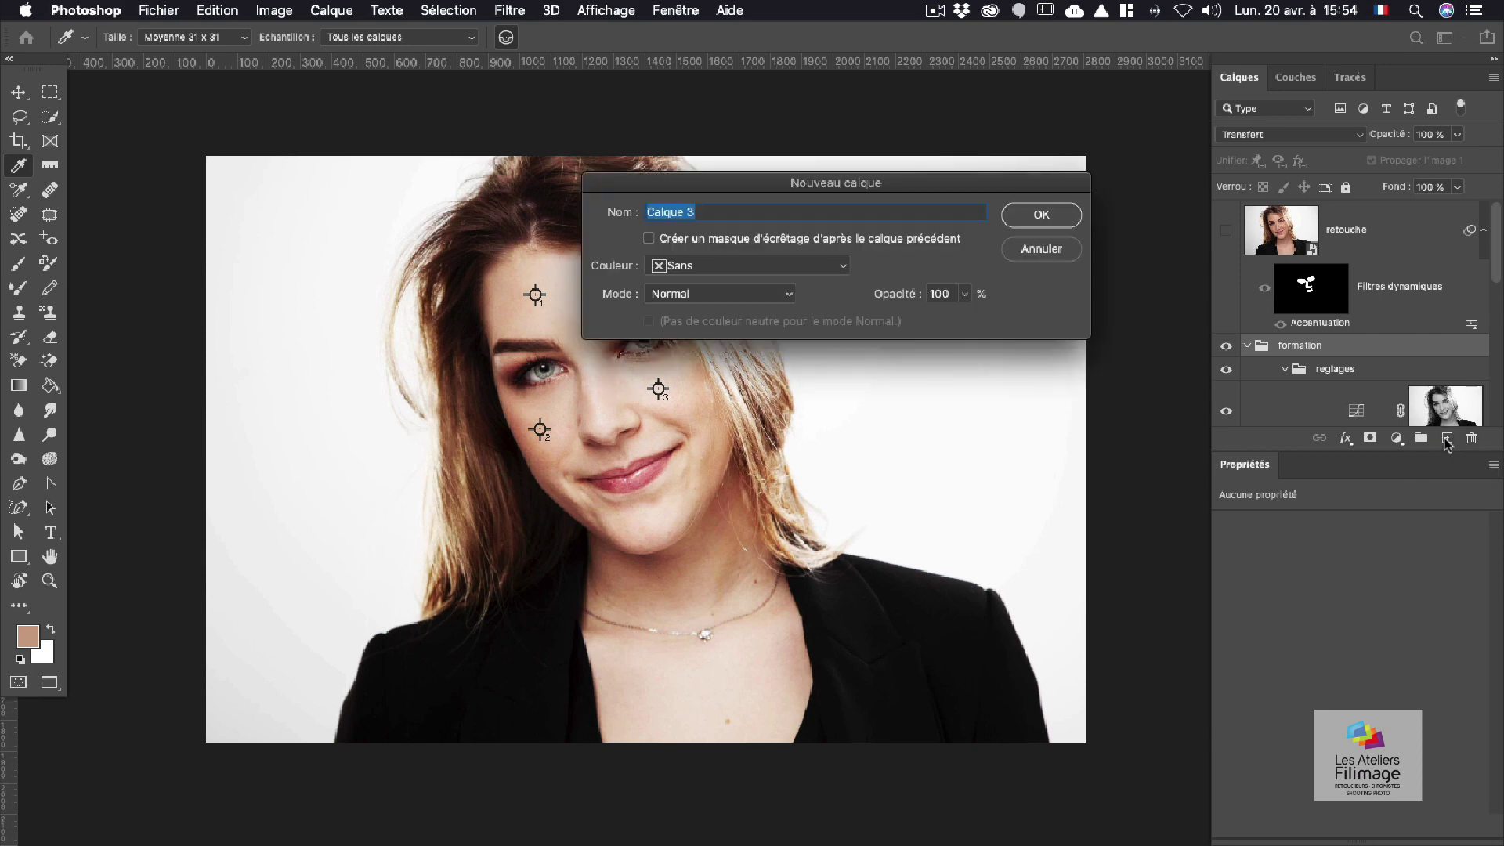
drag(753, 181, 748, 145)
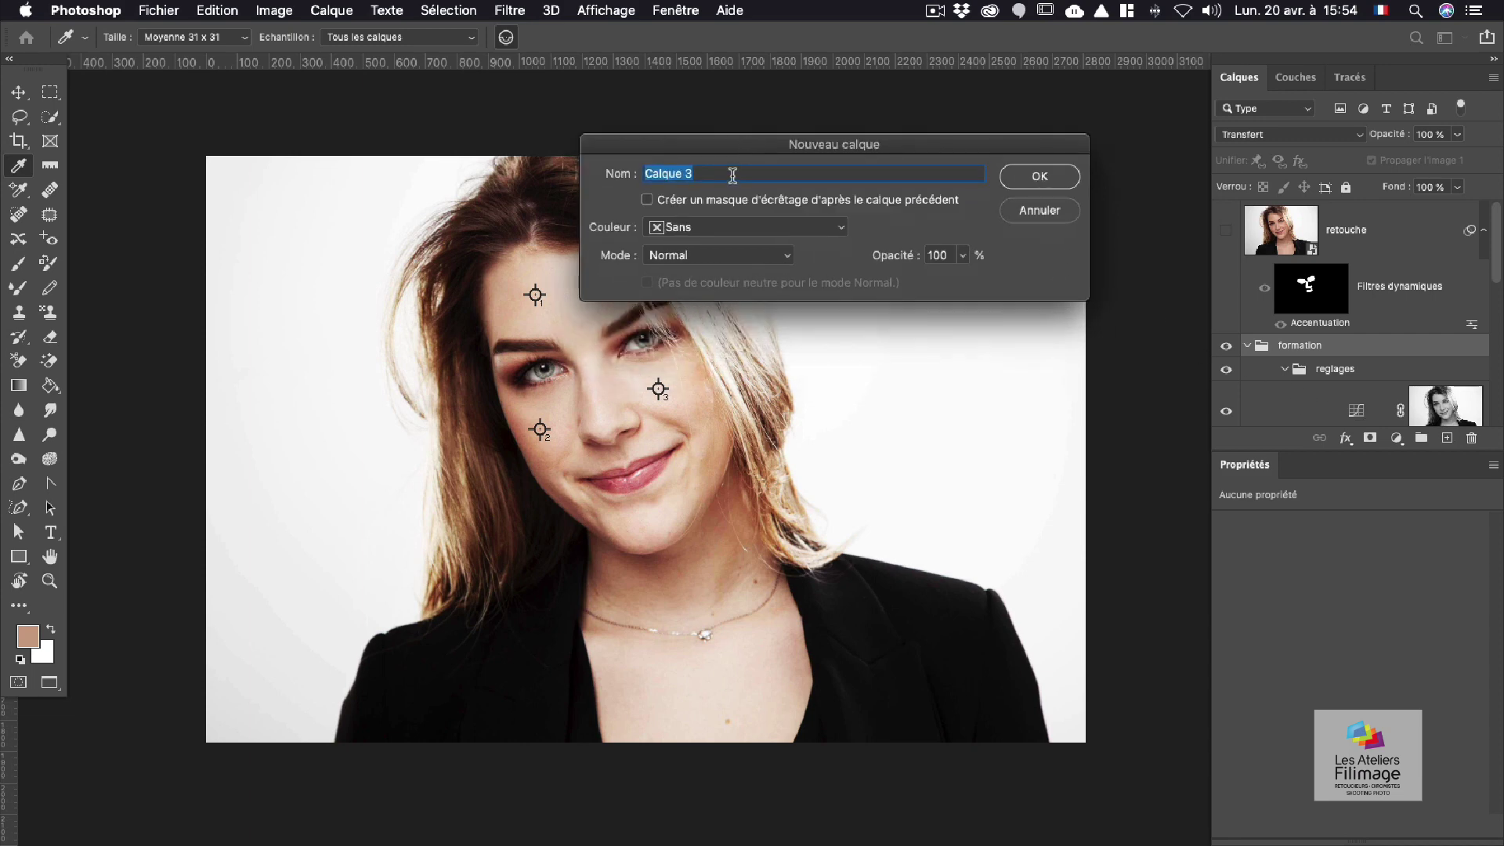
triple_click(732, 173)
key(BackSpace)
click(697, 227)
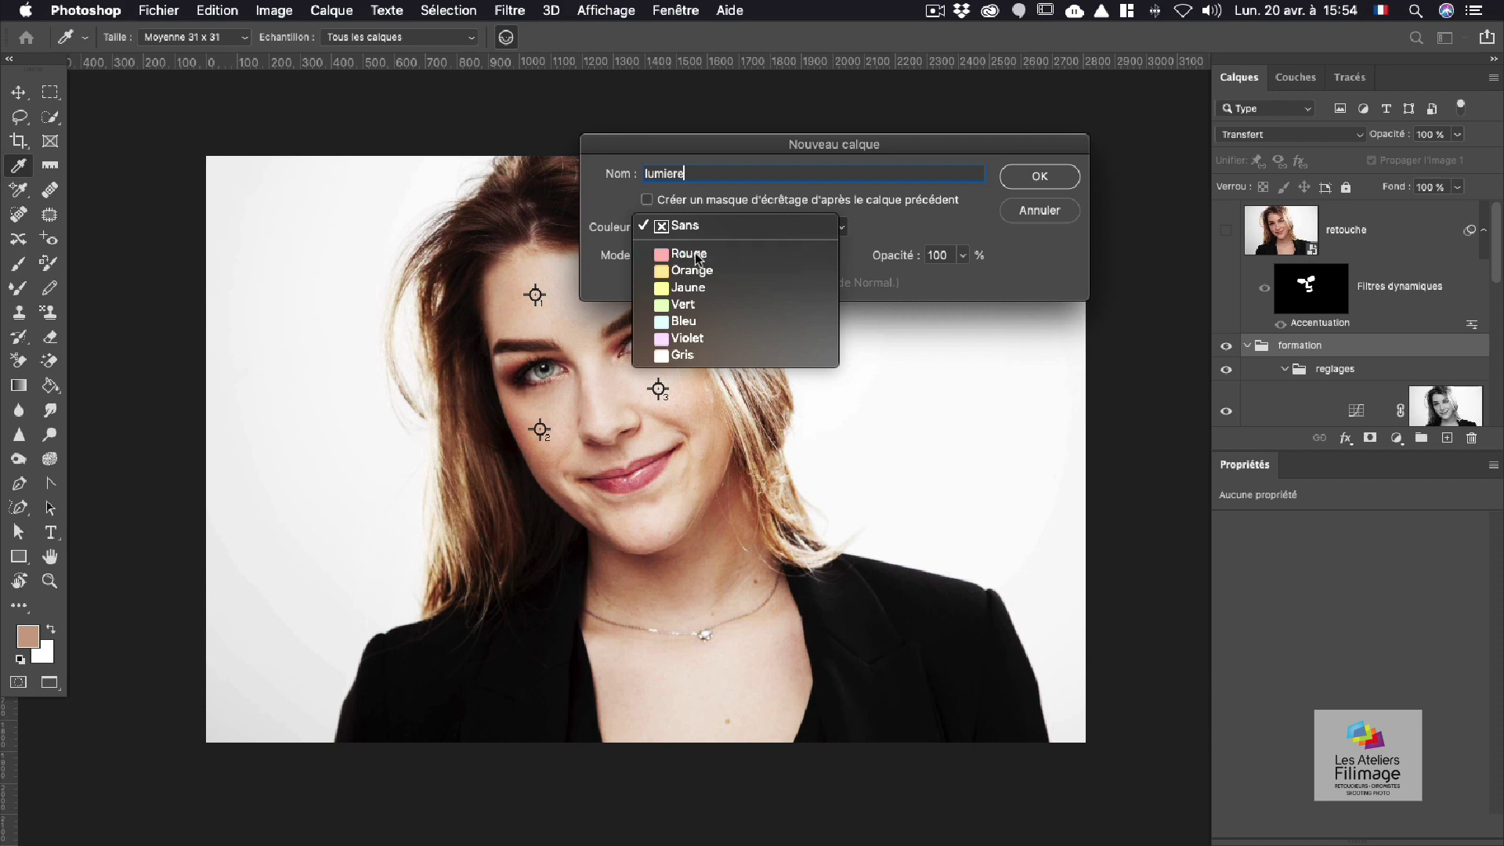
click(697, 255)
drag(695, 135, 472, 91)
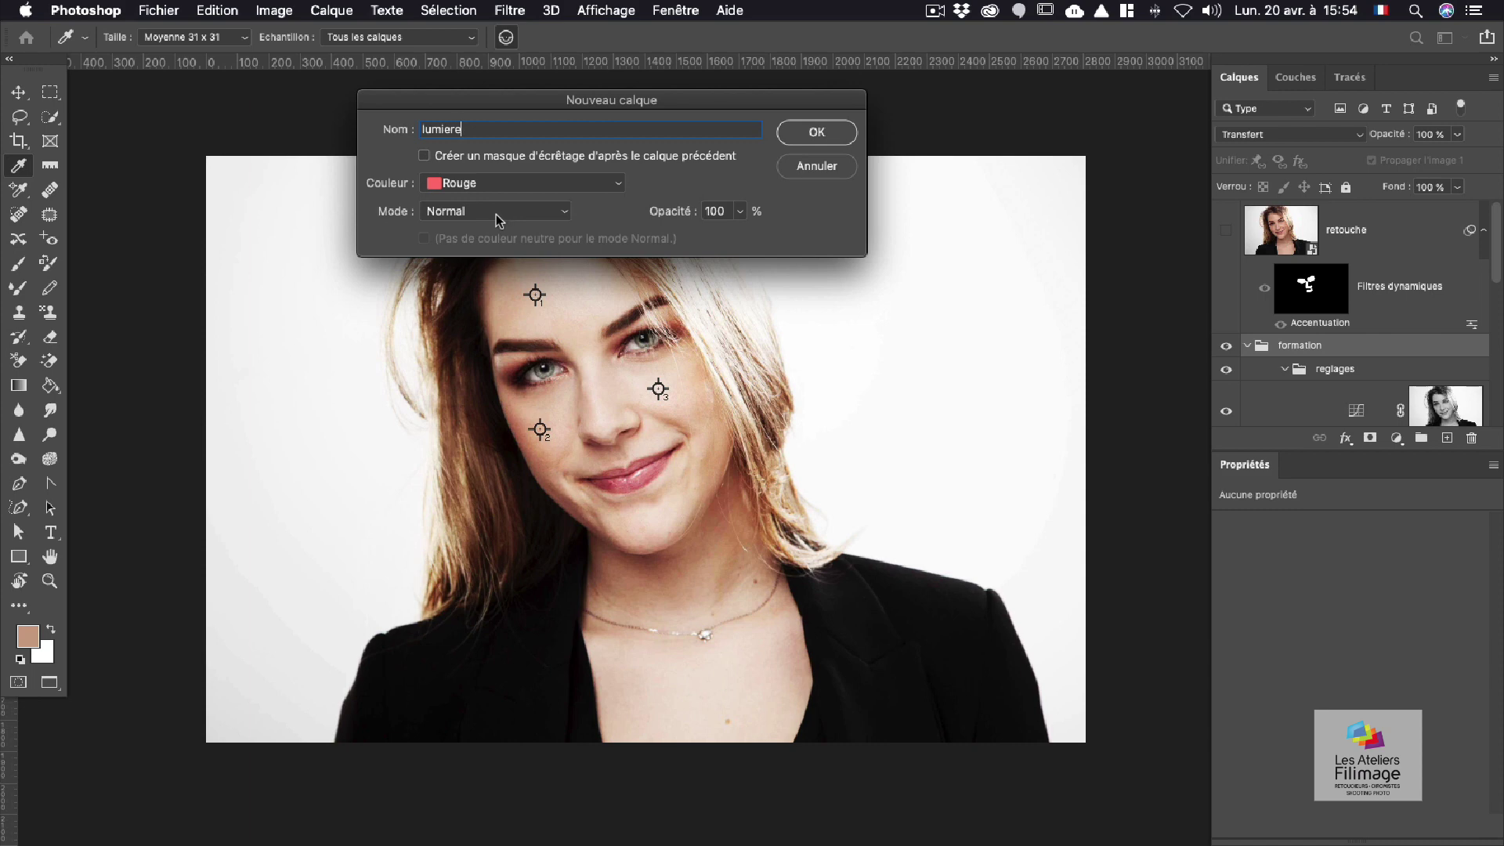
click(487, 208)
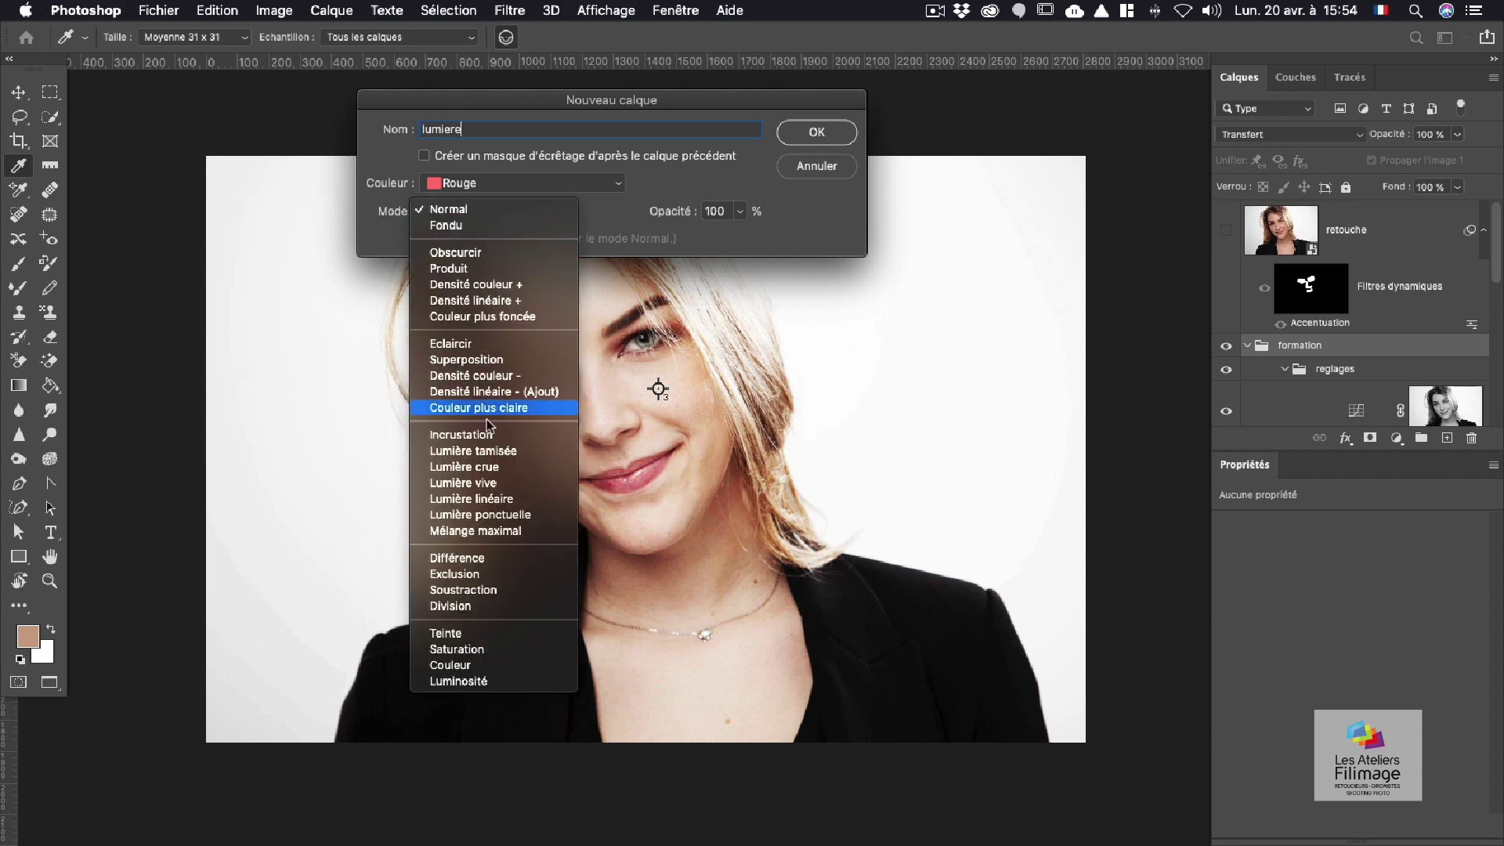
click(521, 452)
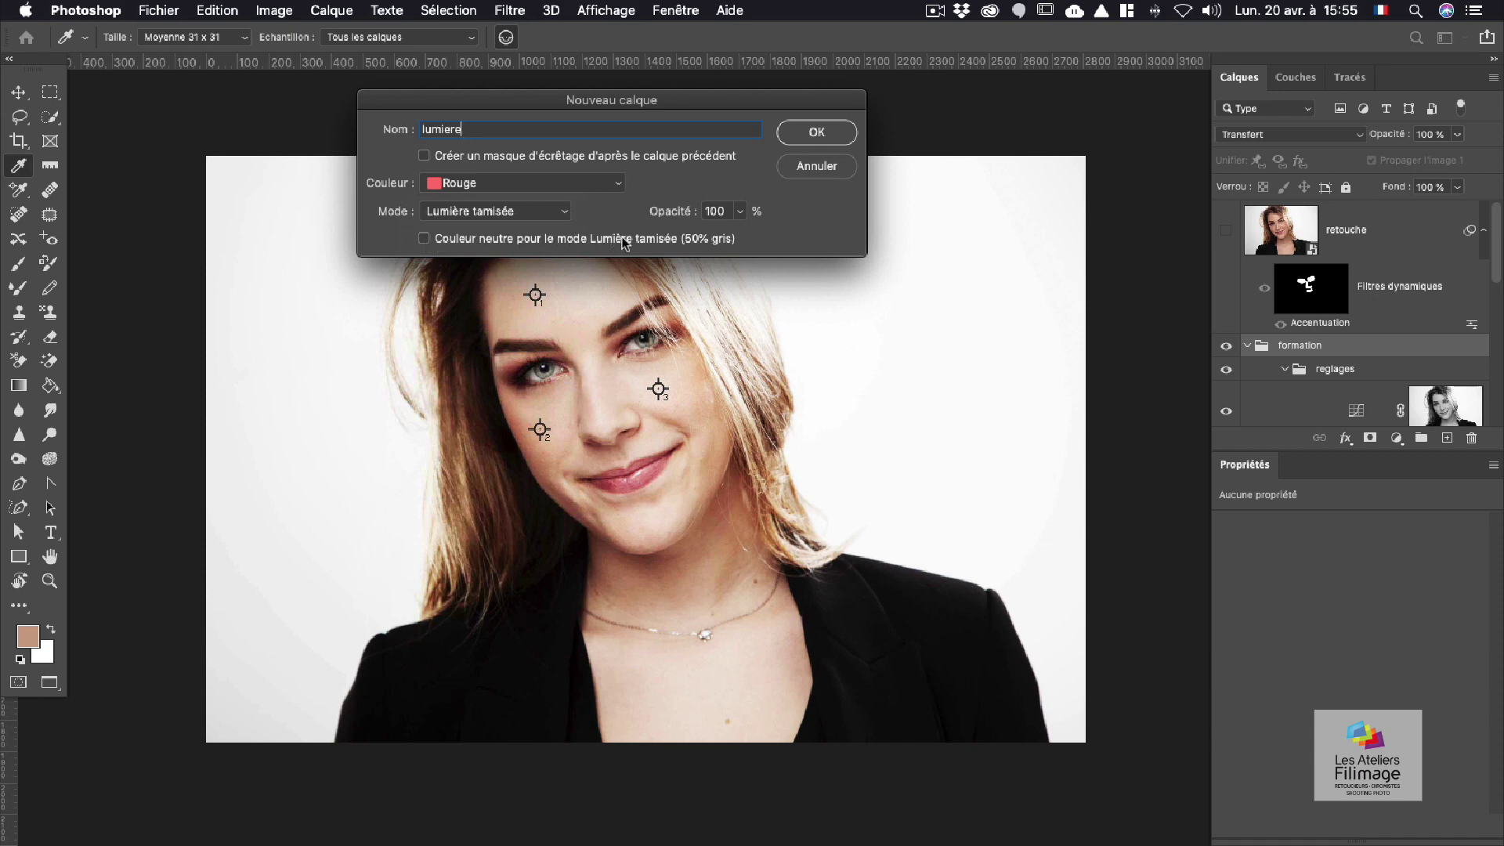
click(690, 244)
click(816, 135)
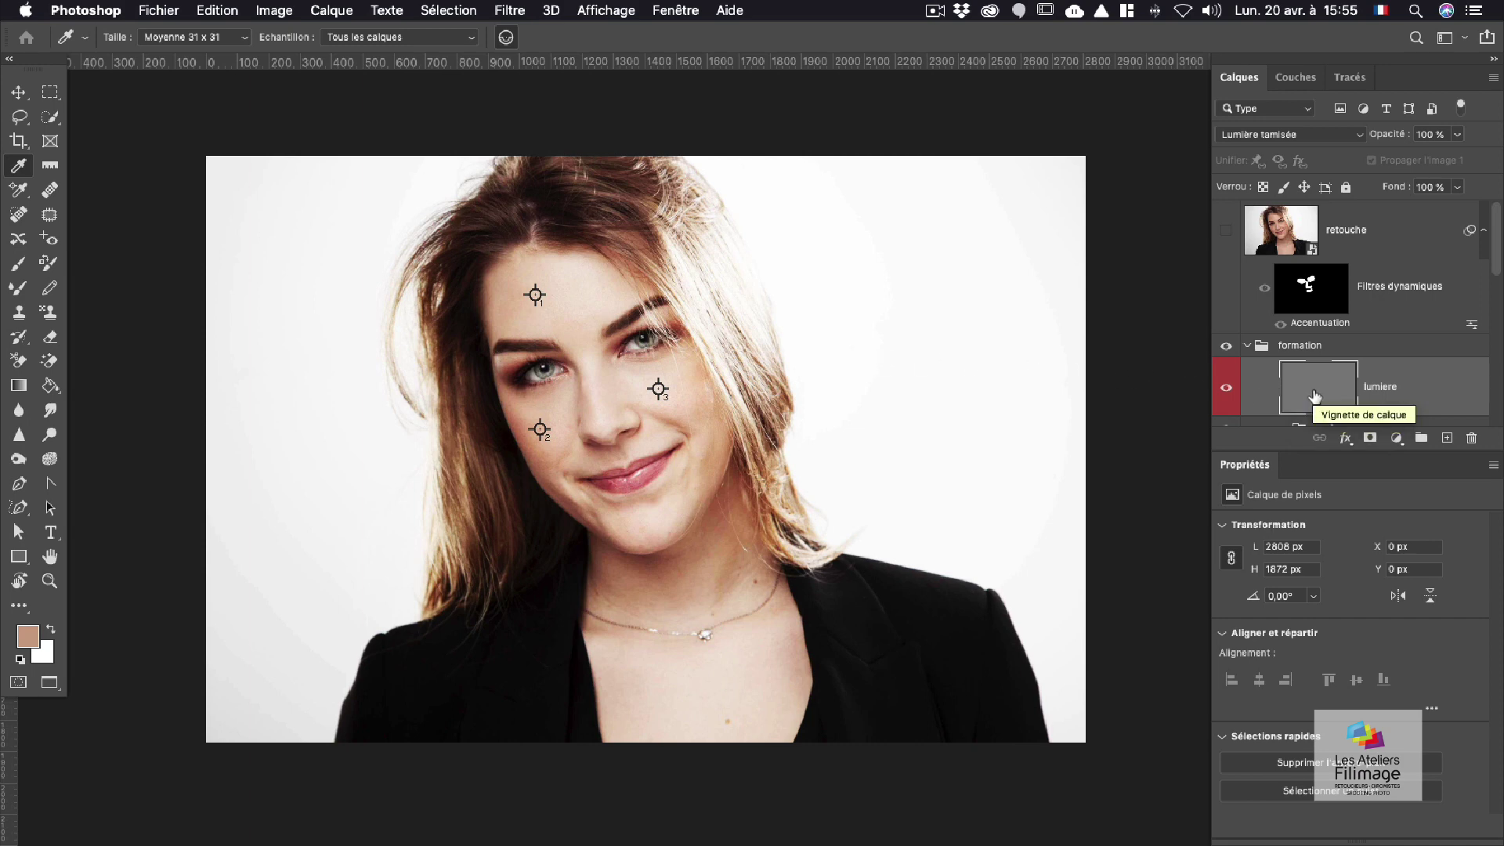
Step: Compare the portrait with the gray lumiere layer hidden and shown
click(1228, 395)
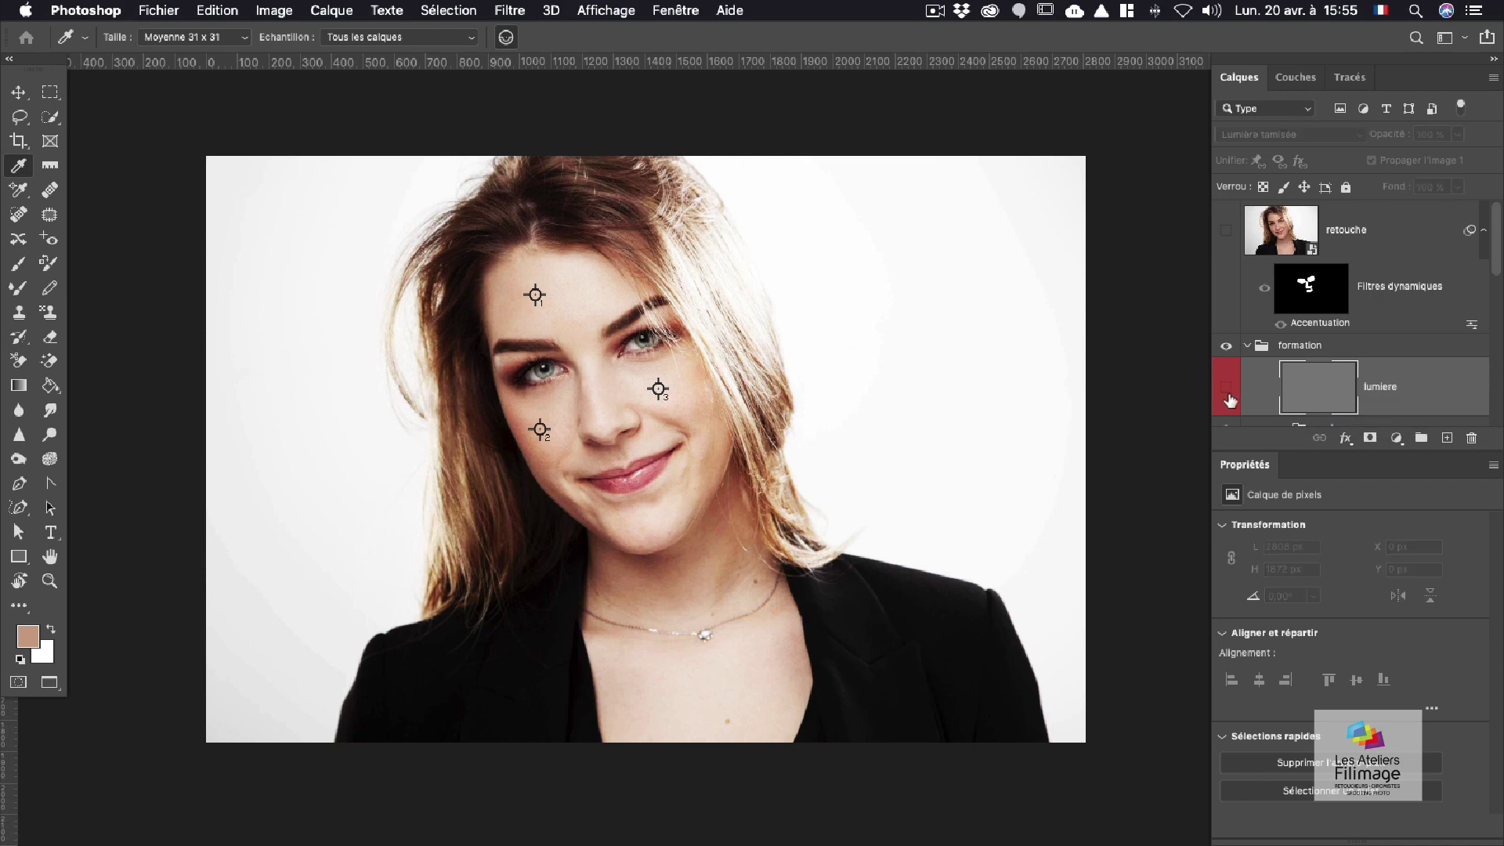
click(1228, 396)
click(1227, 395)
click(1227, 396)
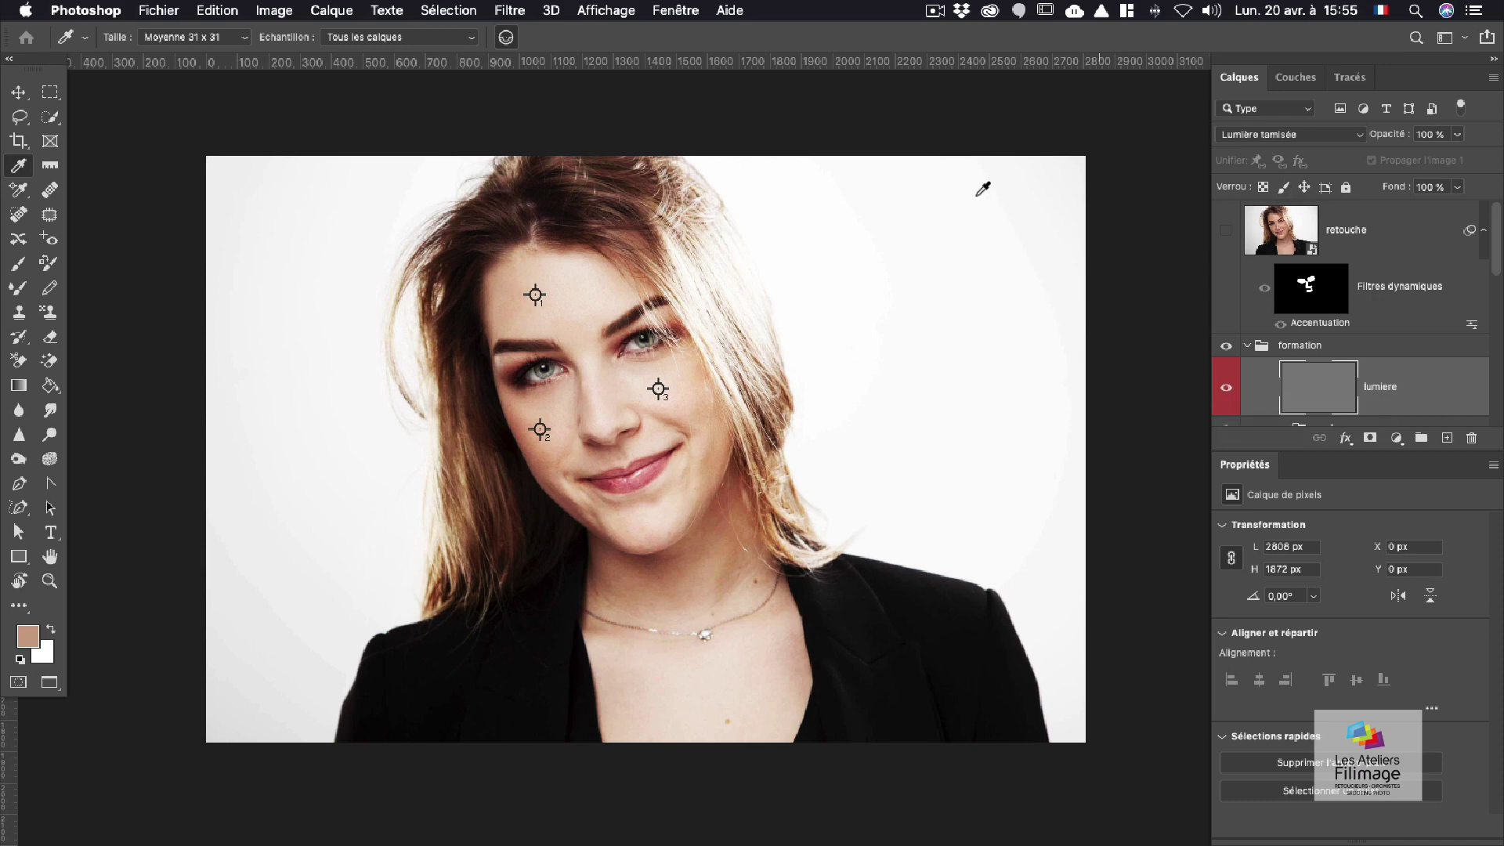
Step: Set the Burn tool to 36 % exposure with a 461-pixel brush, try a stroke on the face and undo it
click(20, 463)
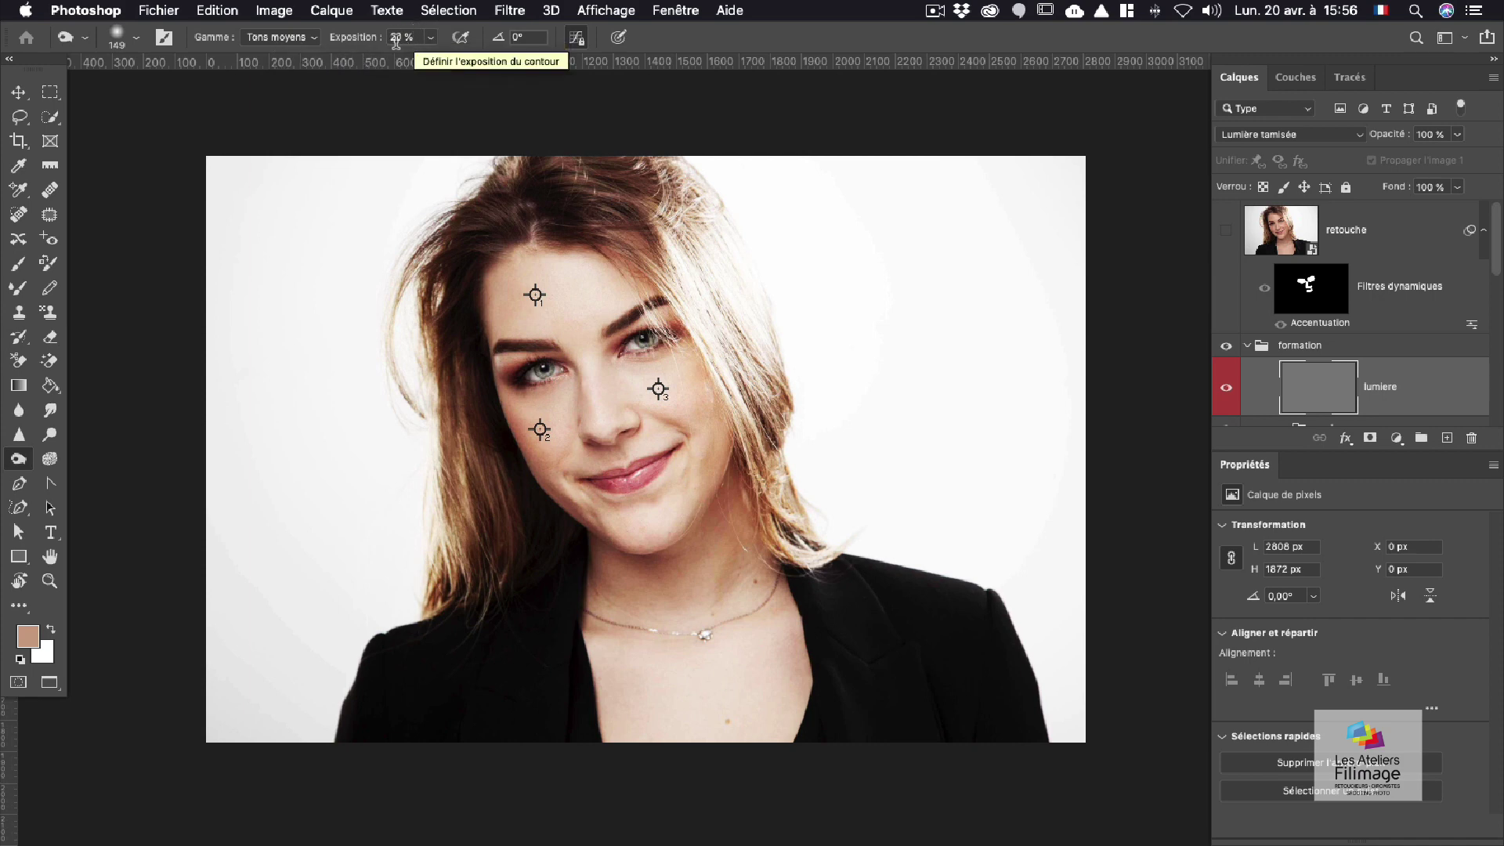
click(431, 37)
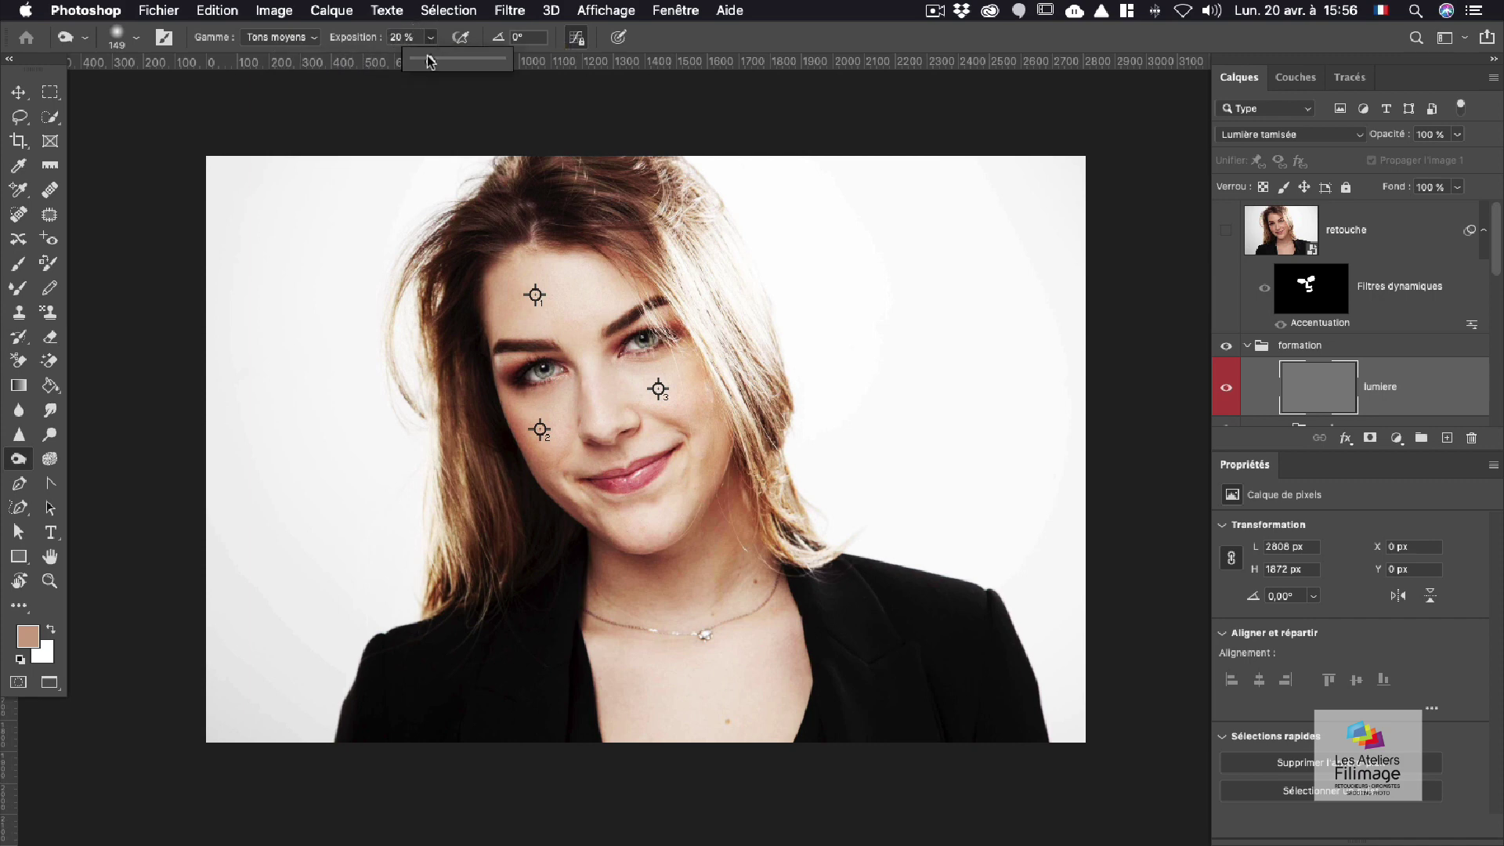
drag(444, 59, 445, 59)
drag(521, 272, 560, 272)
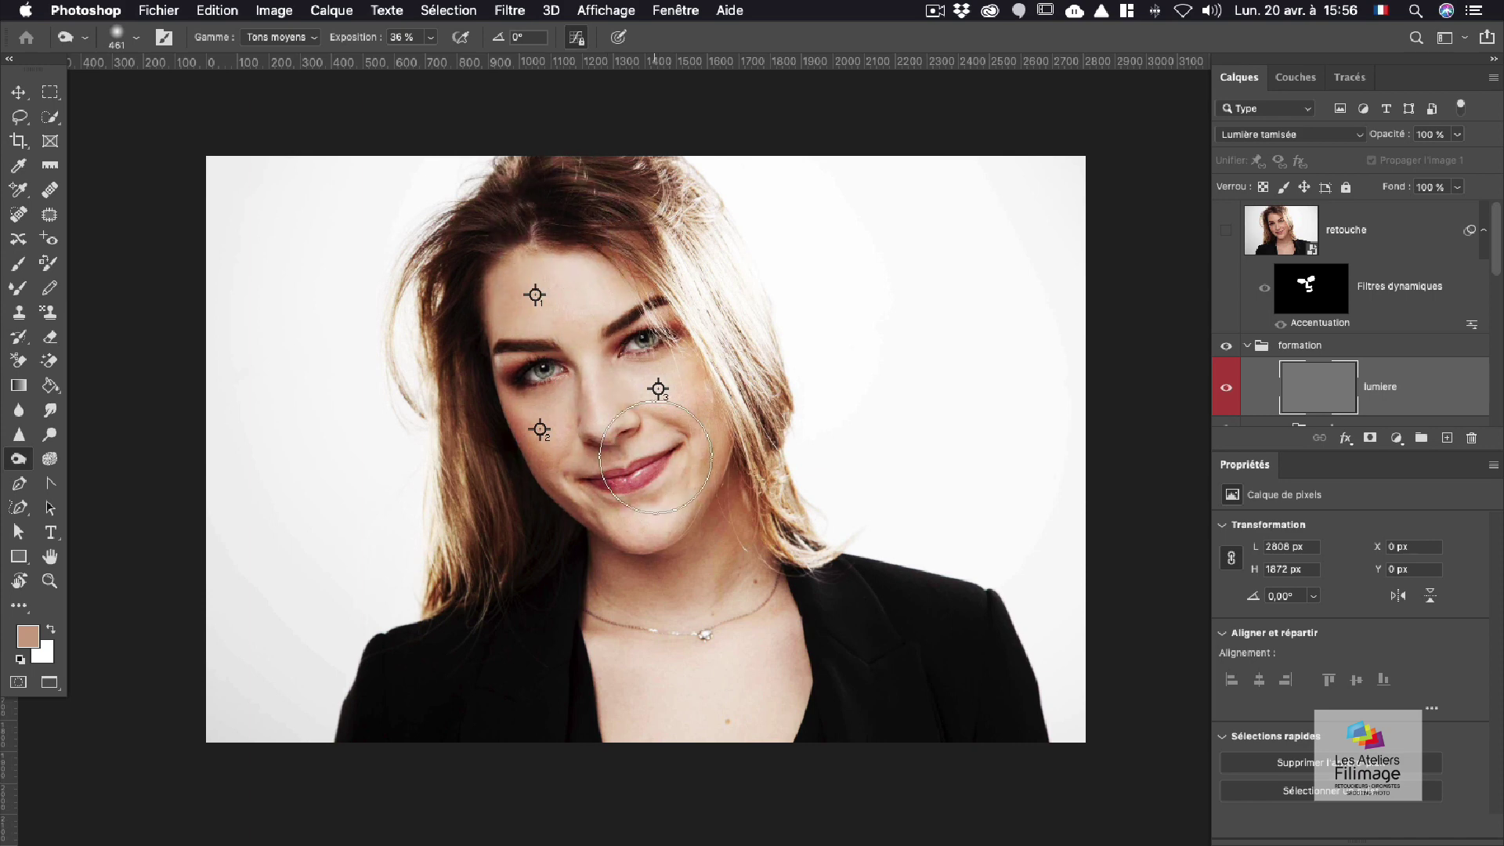
drag(654, 458, 654, 458)
key(super+z)
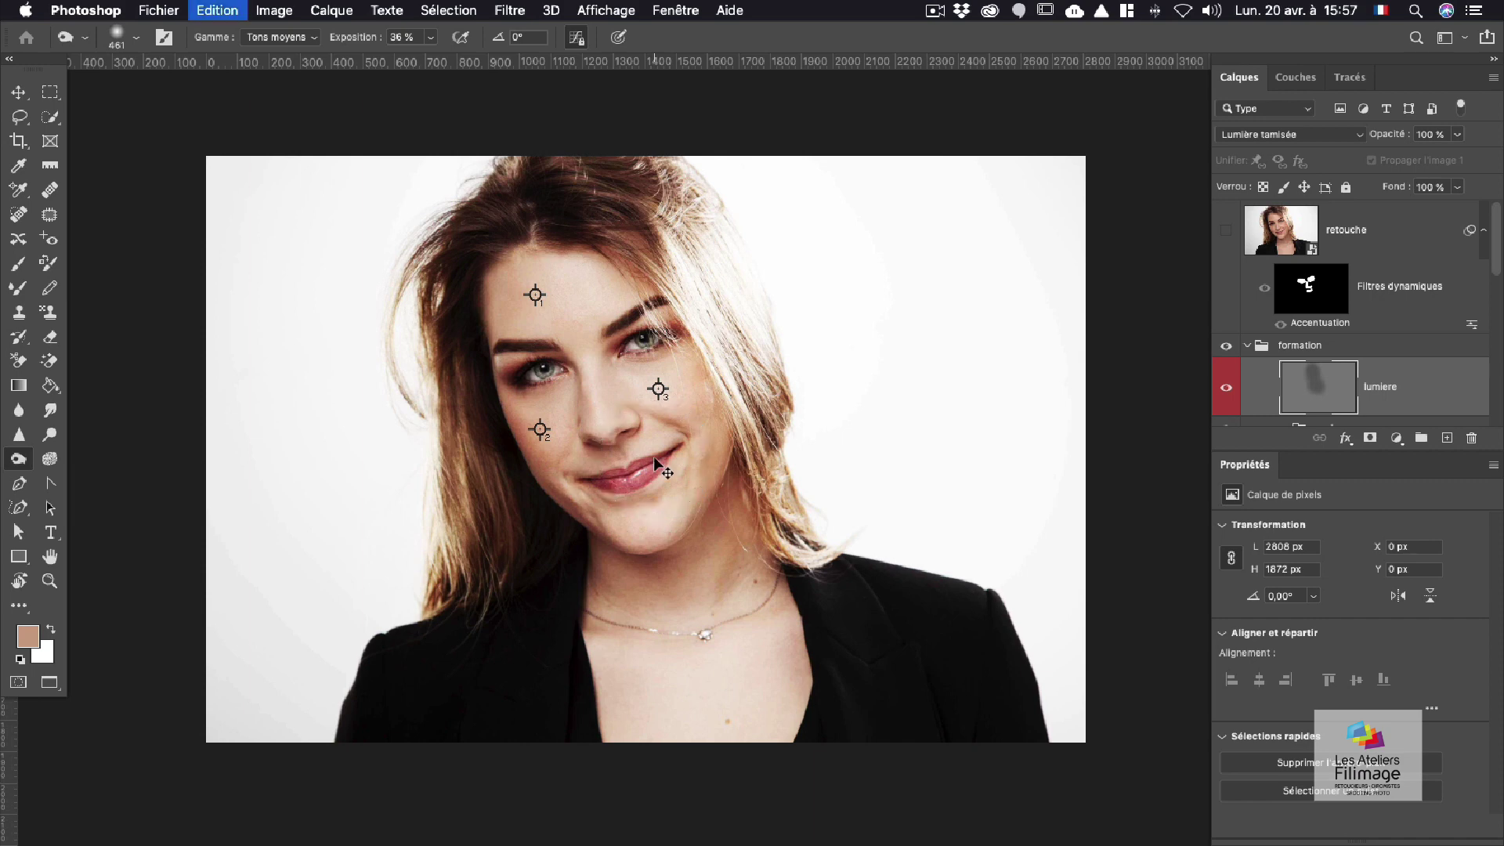
Step: Burn the forehead, sides of the face and neck on the lumiere layer, raising the exposure to 62 %, and compare the result
mouse_move(516, 220)
mouse_down()
mouse_move(474, 232)
mouse_move(497, 280)
mouse_move(536, 277)
mouse_move(525, 251)
mouse_move(517, 494)
mouse_move(492, 415)
mouse_move(580, 512)
mouse_move(541, 521)
mouse_up()
mouse_move(709, 361)
mouse_down()
mouse_move(722, 456)
mouse_move(696, 368)
mouse_move(668, 501)
mouse_move(713, 376)
mouse_up()
click(430, 37)
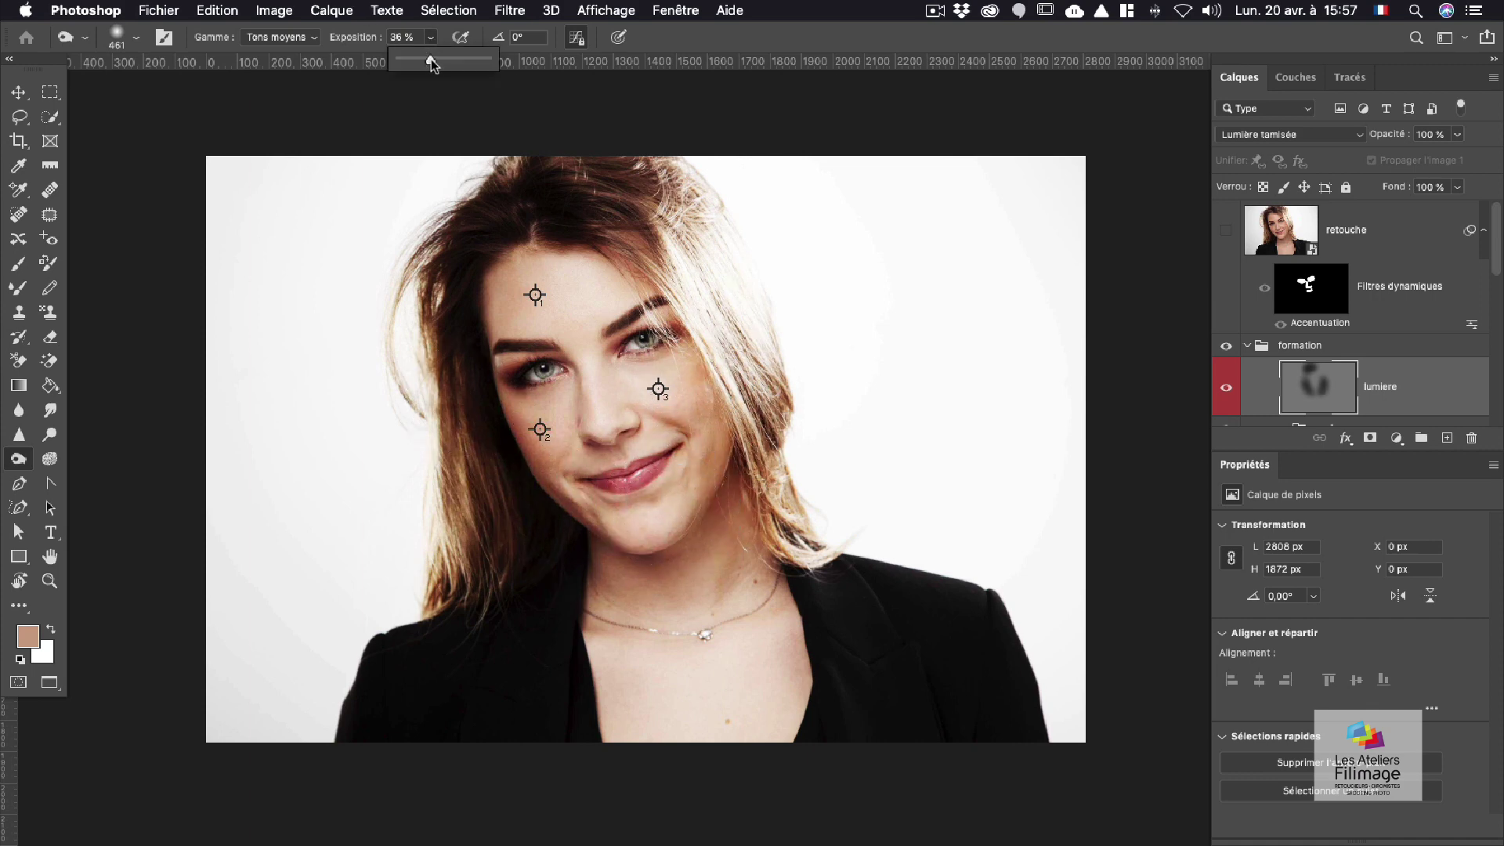
mouse_move(721, 371)
mouse_down()
mouse_move(697, 562)
mouse_move(588, 475)
mouse_move(525, 470)
mouse_up()
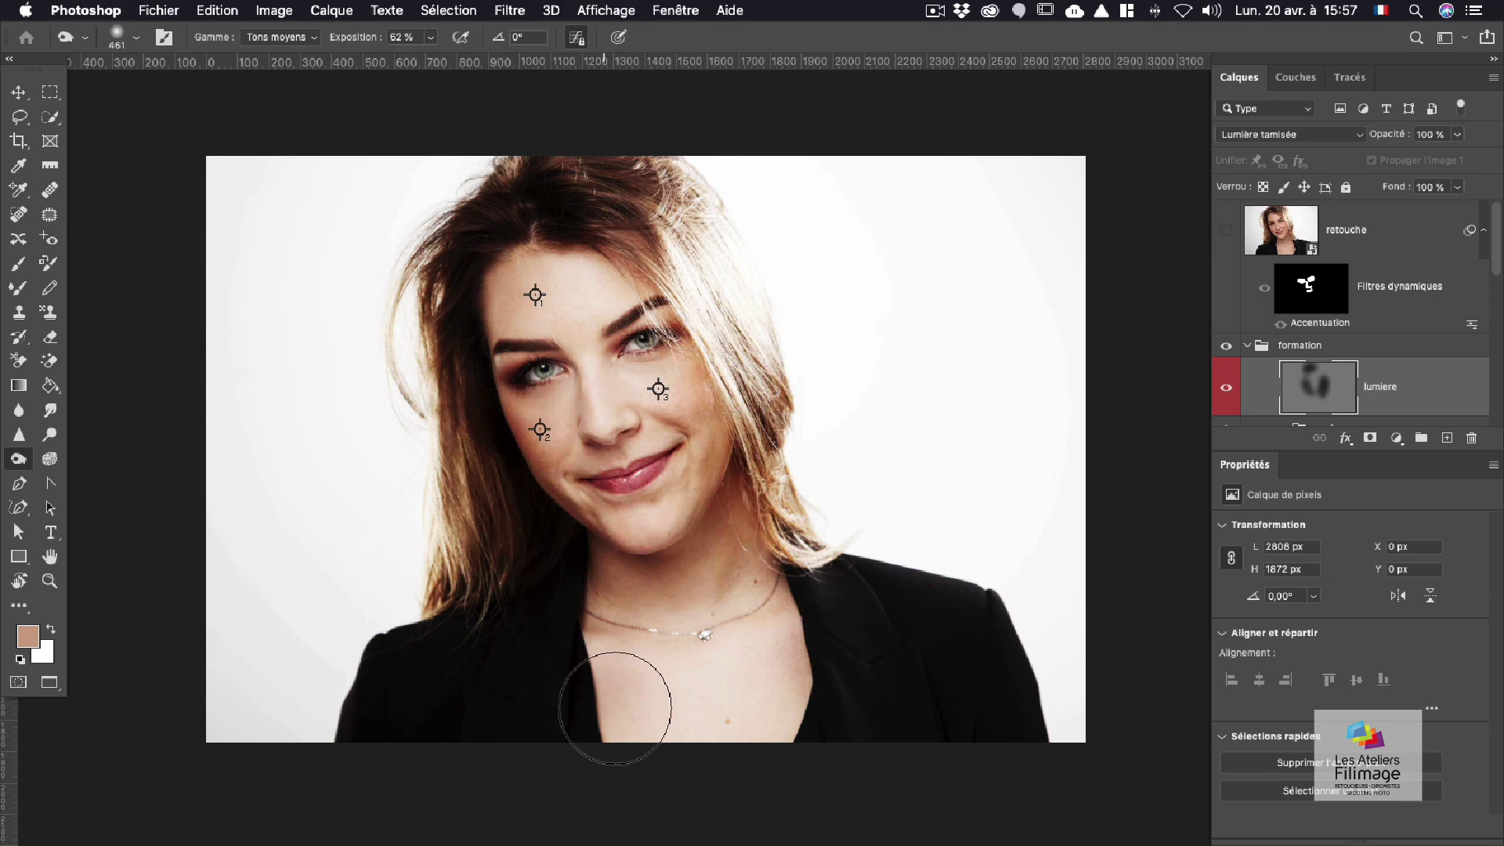
drag(556, 629, 519, 535)
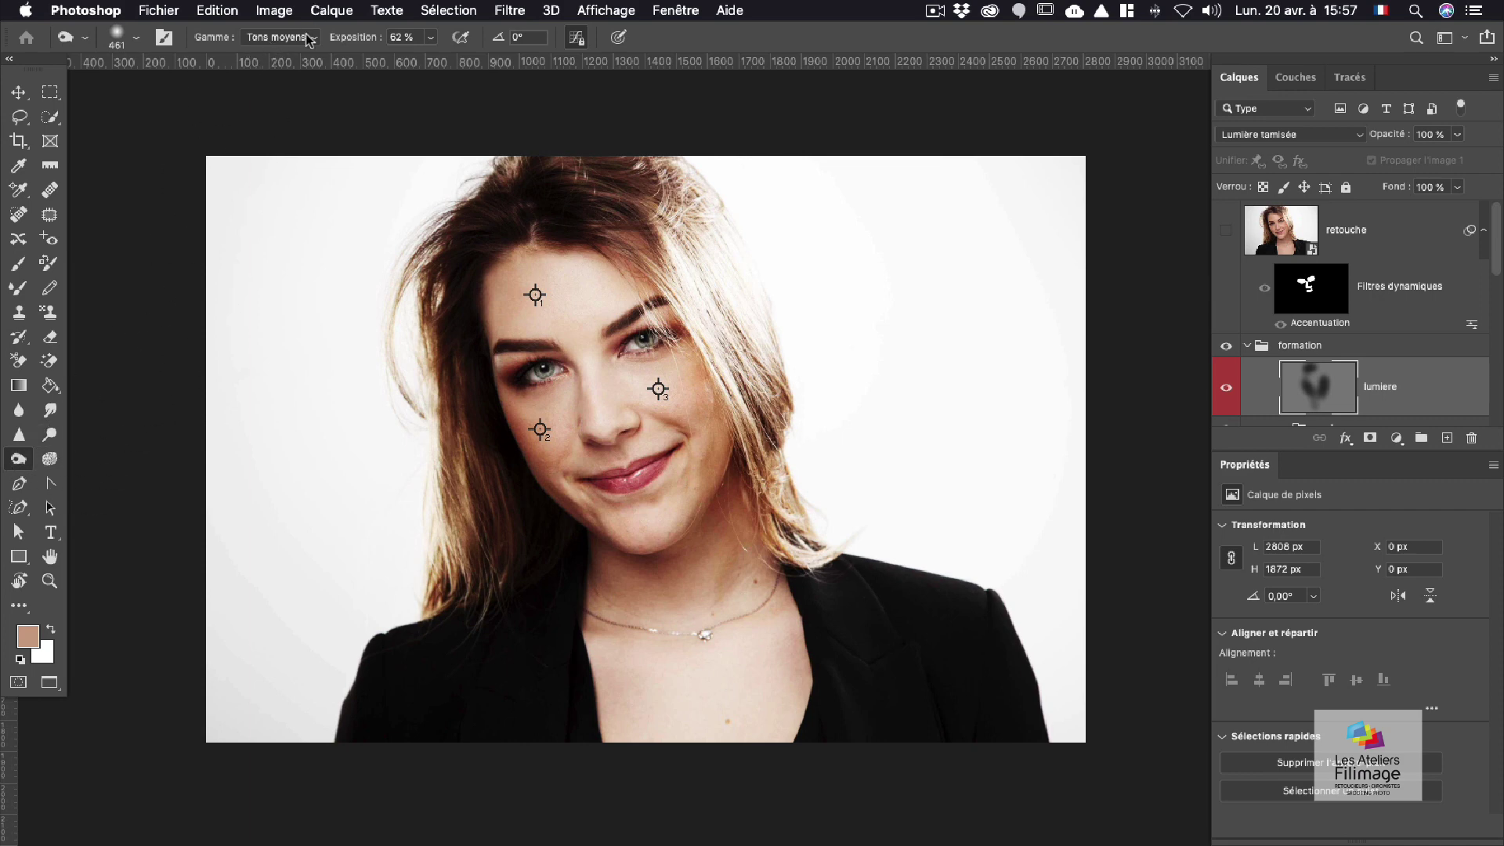
click(1227, 390)
click(1227, 390)
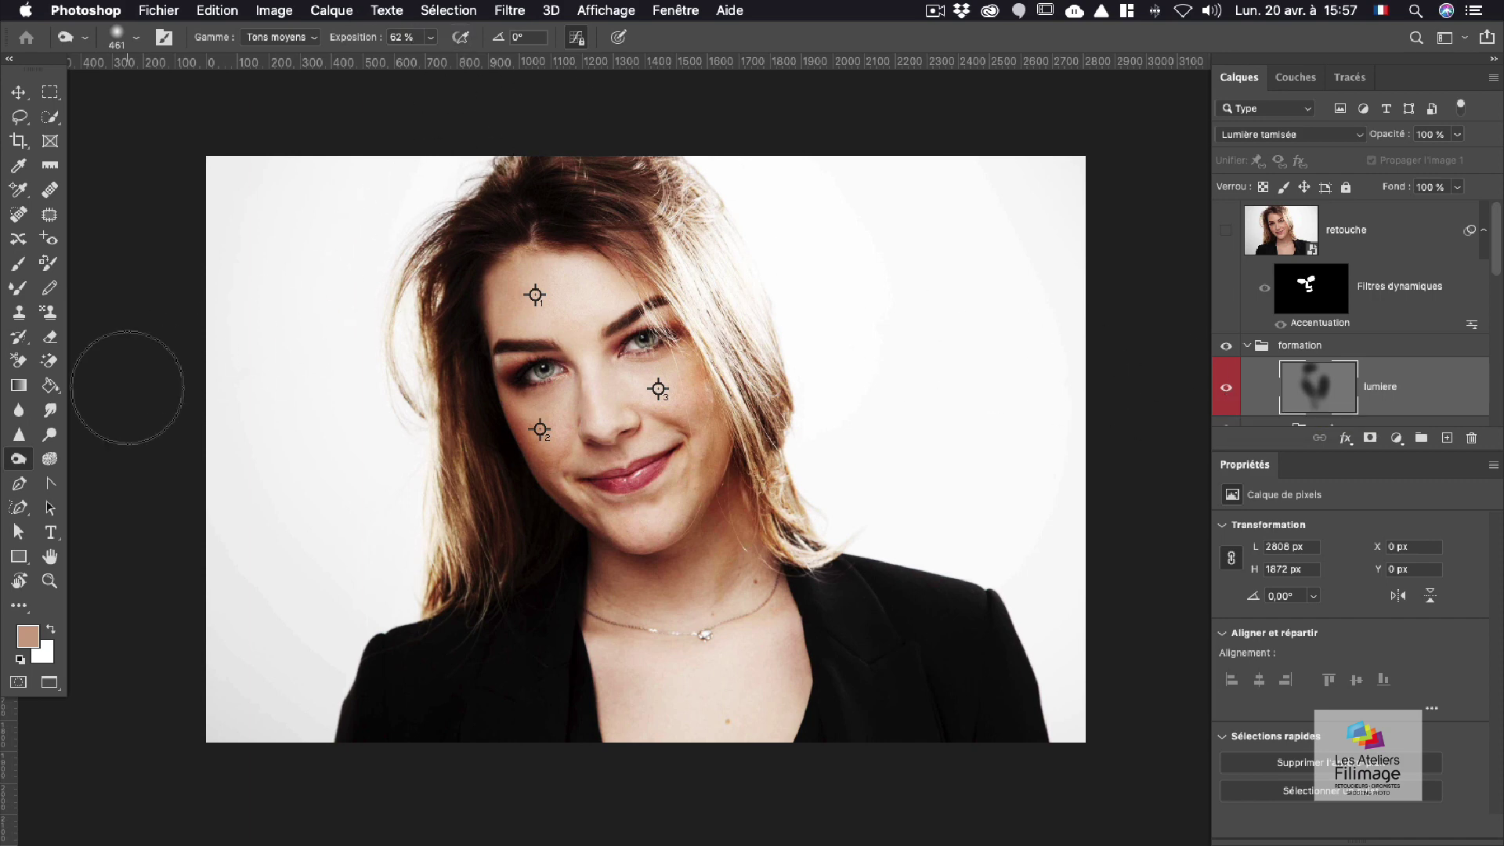
Step: Lighten the face on the lumiere layer with the Dodge tool at Tons moyens, 64 % exposure and a 394-pixel brush
click(49, 437)
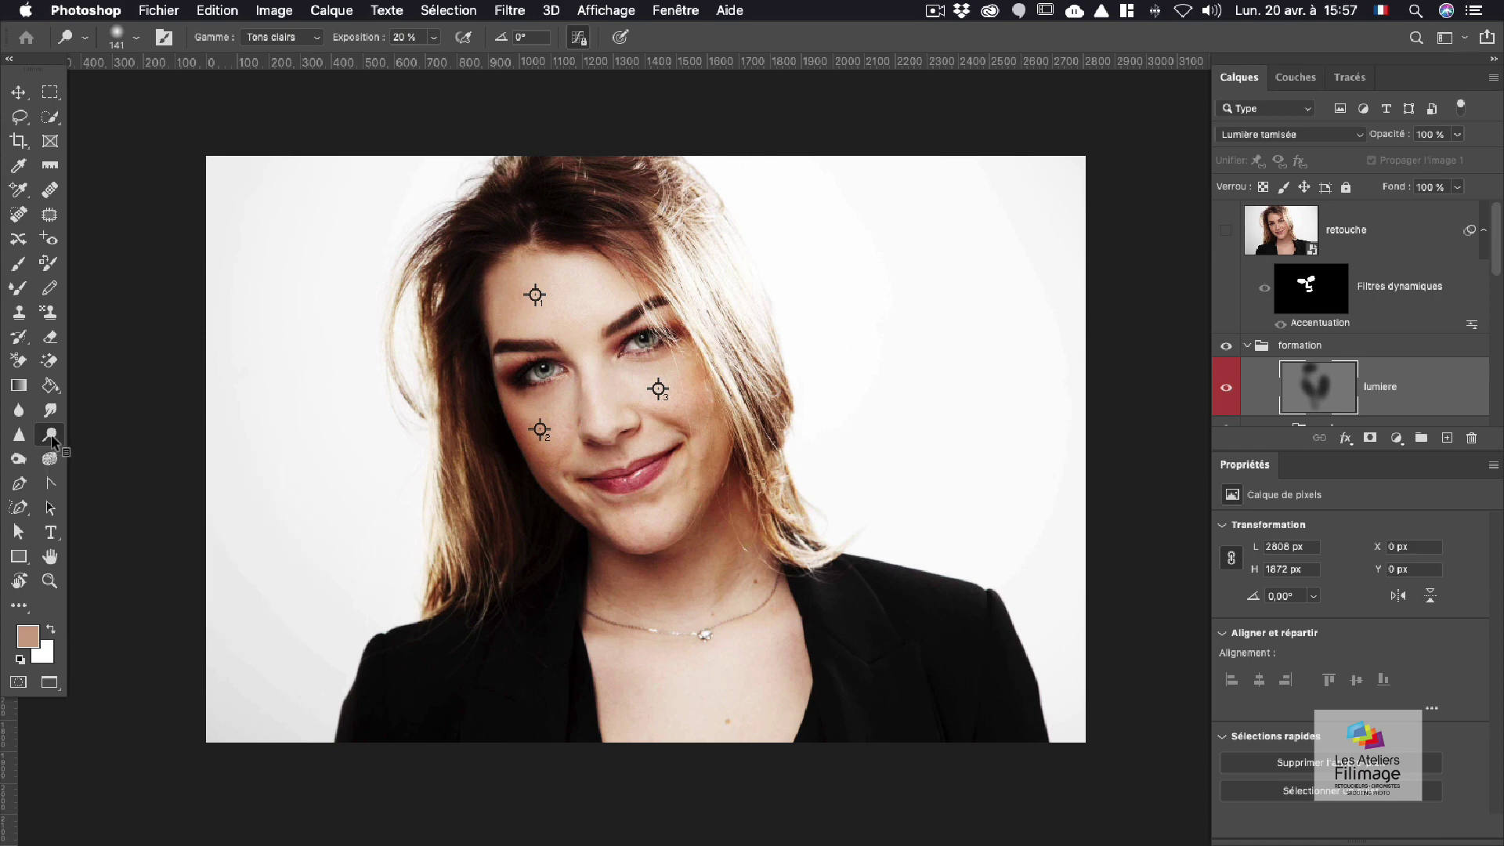
mouse_move(537, 302)
mouse_down()
mouse_move(558, 266)
mouse_move(552, 325)
mouse_up()
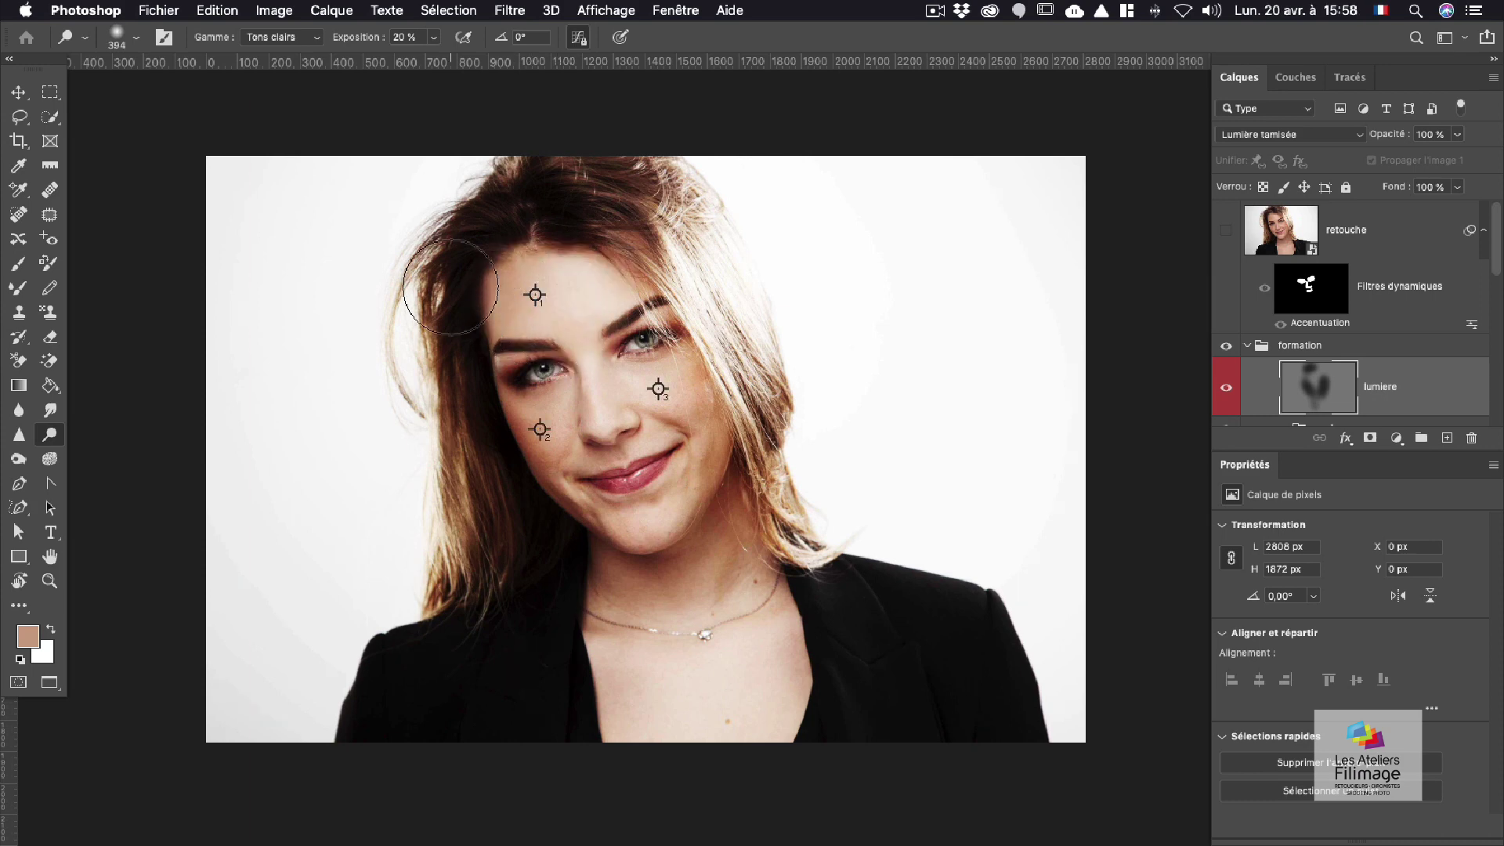
click(282, 36)
click(267, 80)
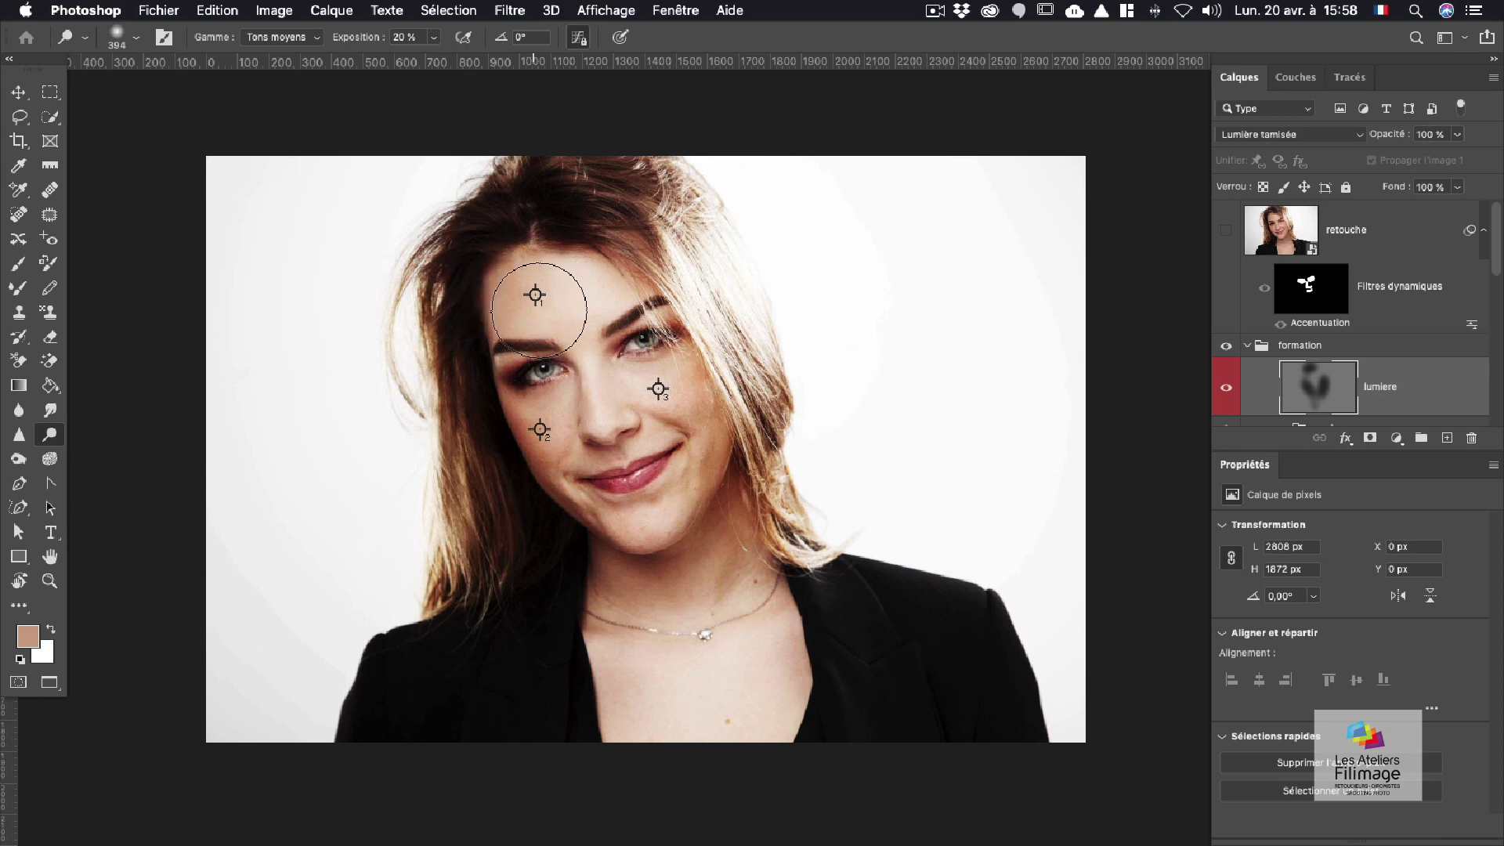
click(437, 40)
drag(437, 61, 473, 62)
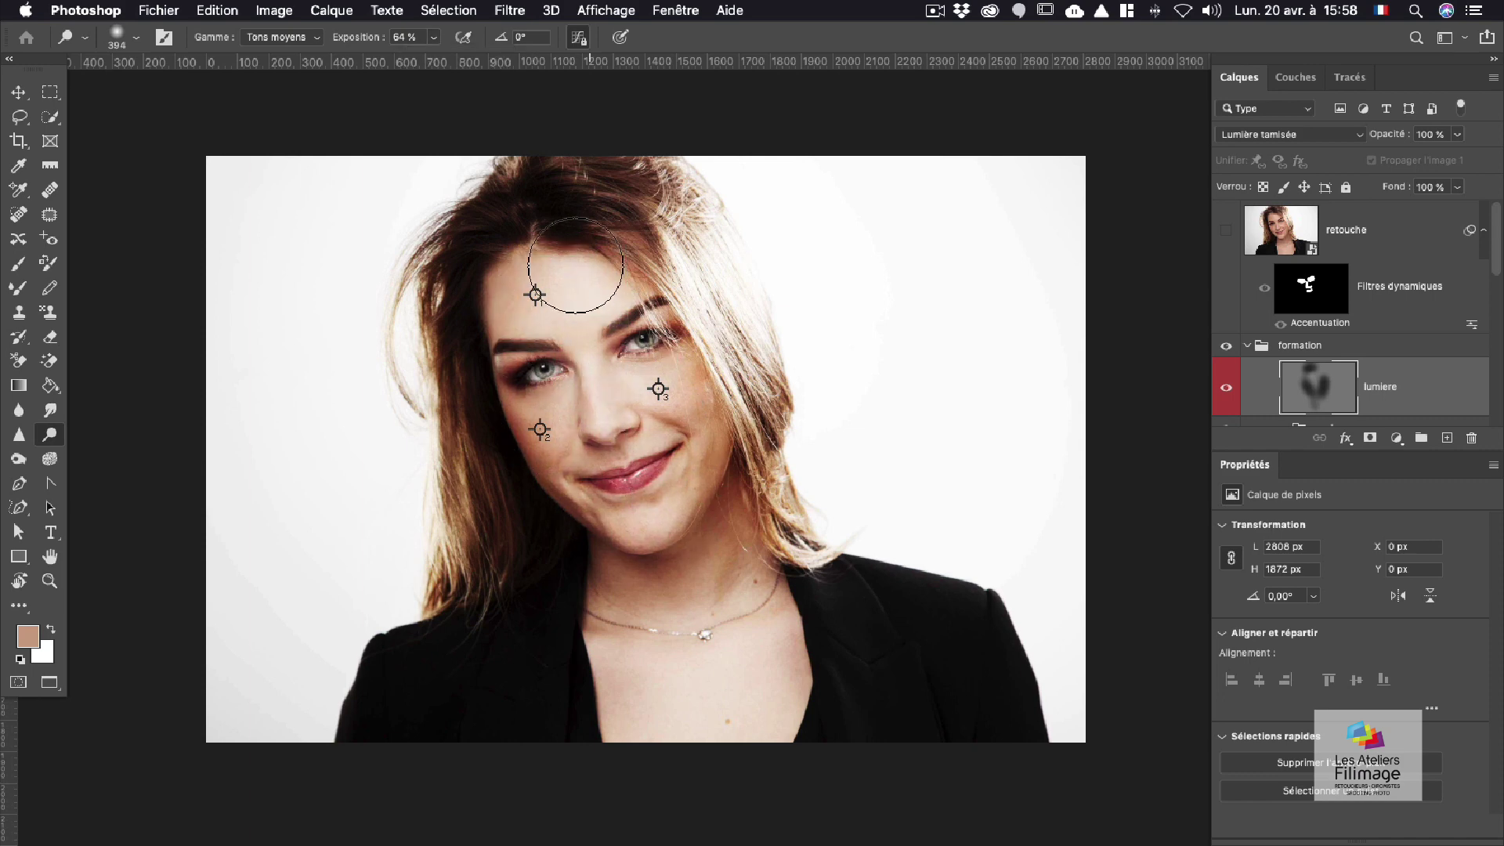
Step: Compare the portrait with and without the dodging and burning on the lumiere layer
click(1227, 390)
click(1227, 390)
click(1226, 390)
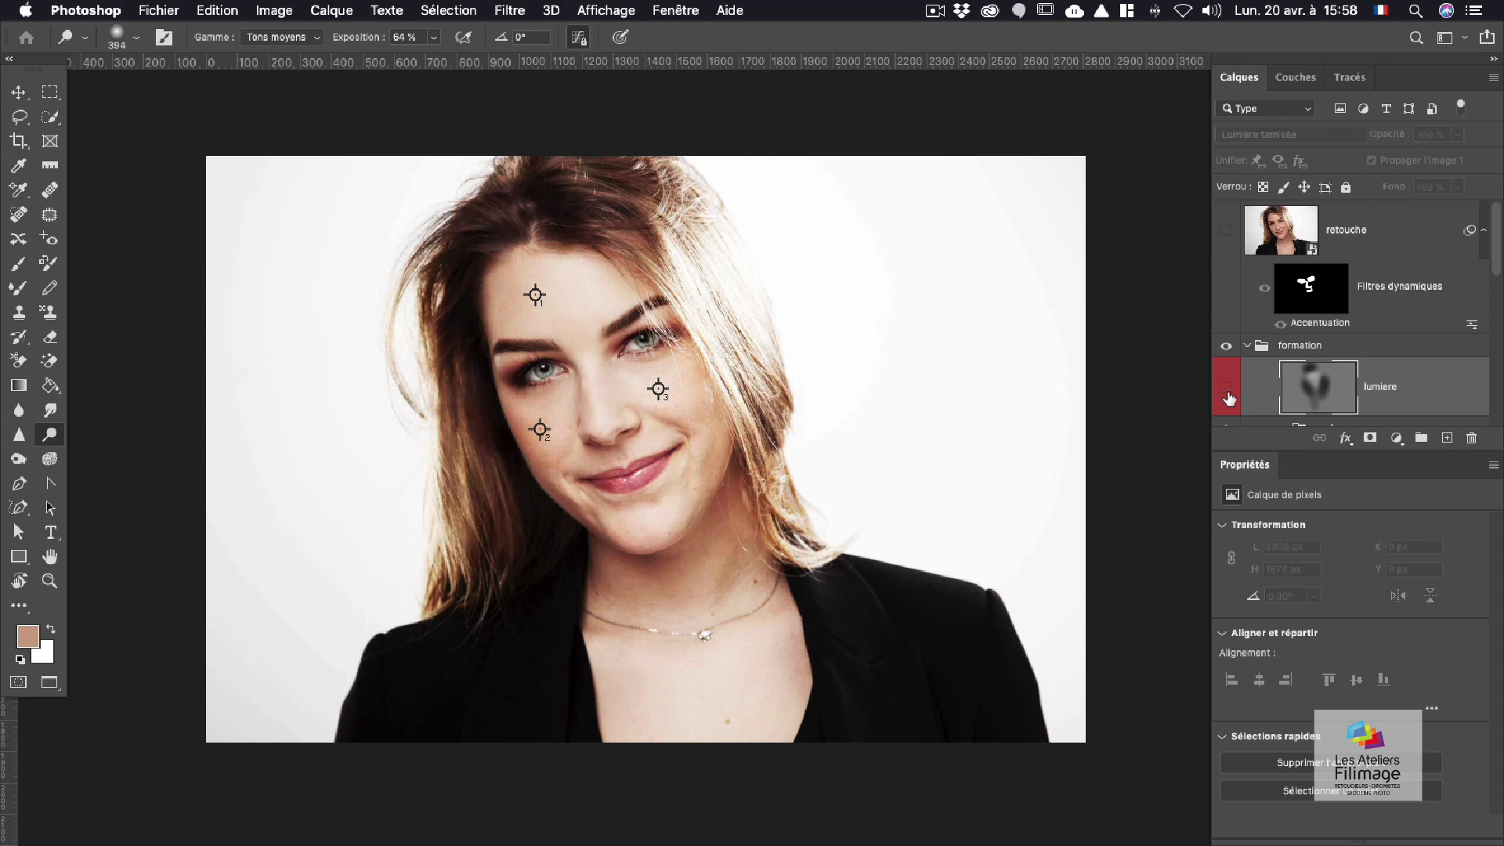
click(1226, 390)
click(1227, 390)
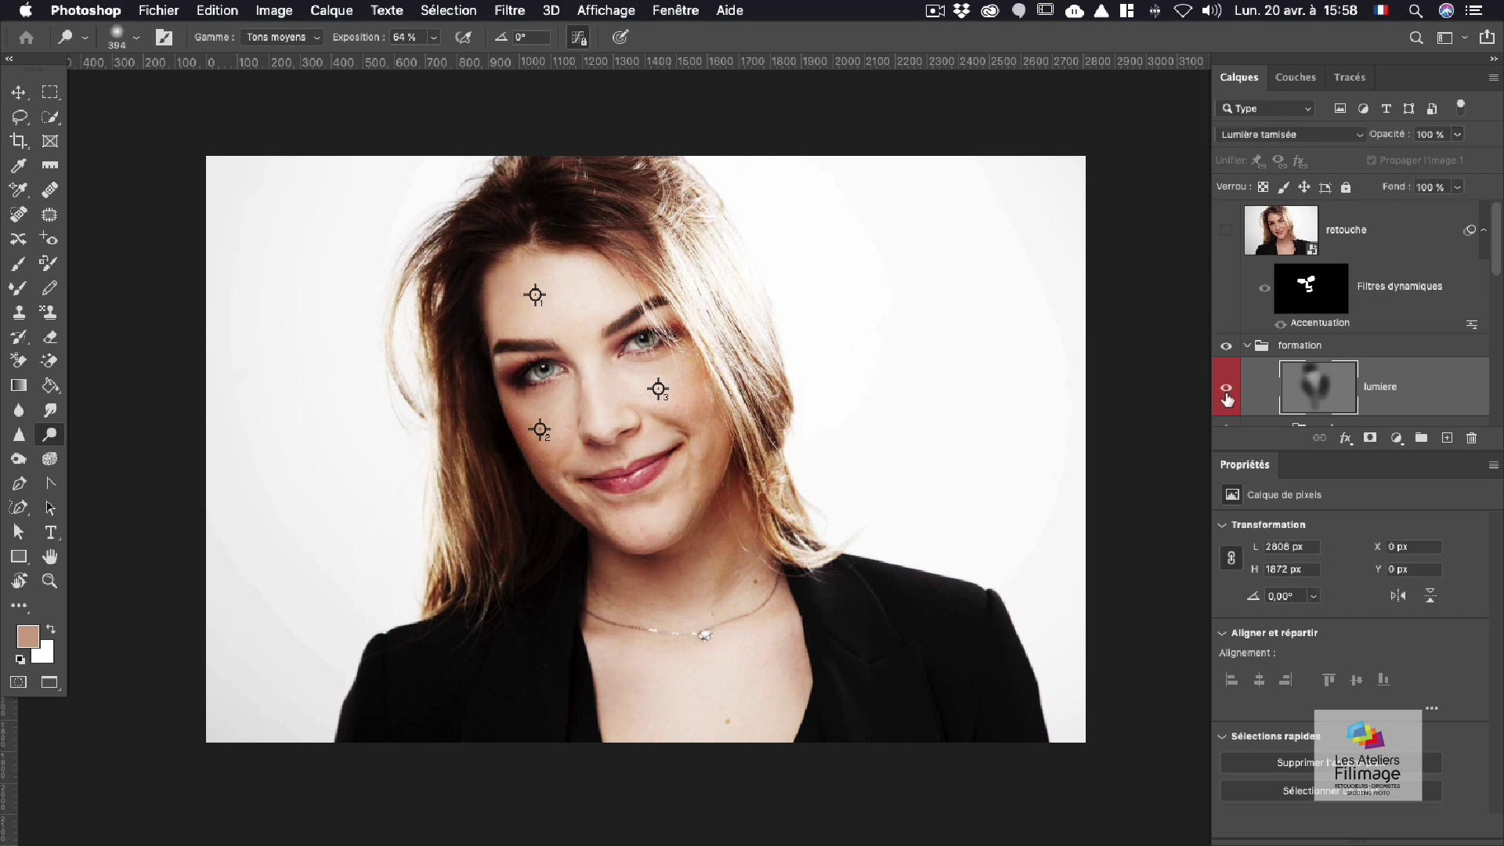
click(1227, 391)
click(1227, 391)
click(1226, 392)
click(1225, 387)
Step: Move the retouche smart object to the bottom of the formation group, below the retouches group, and collapse the formation group
mouse_move(1325, 267)
mouse_down()
mouse_move(1301, 252)
mouse_move(1290, 436)
mouse_move(1298, 362)
mouse_up()
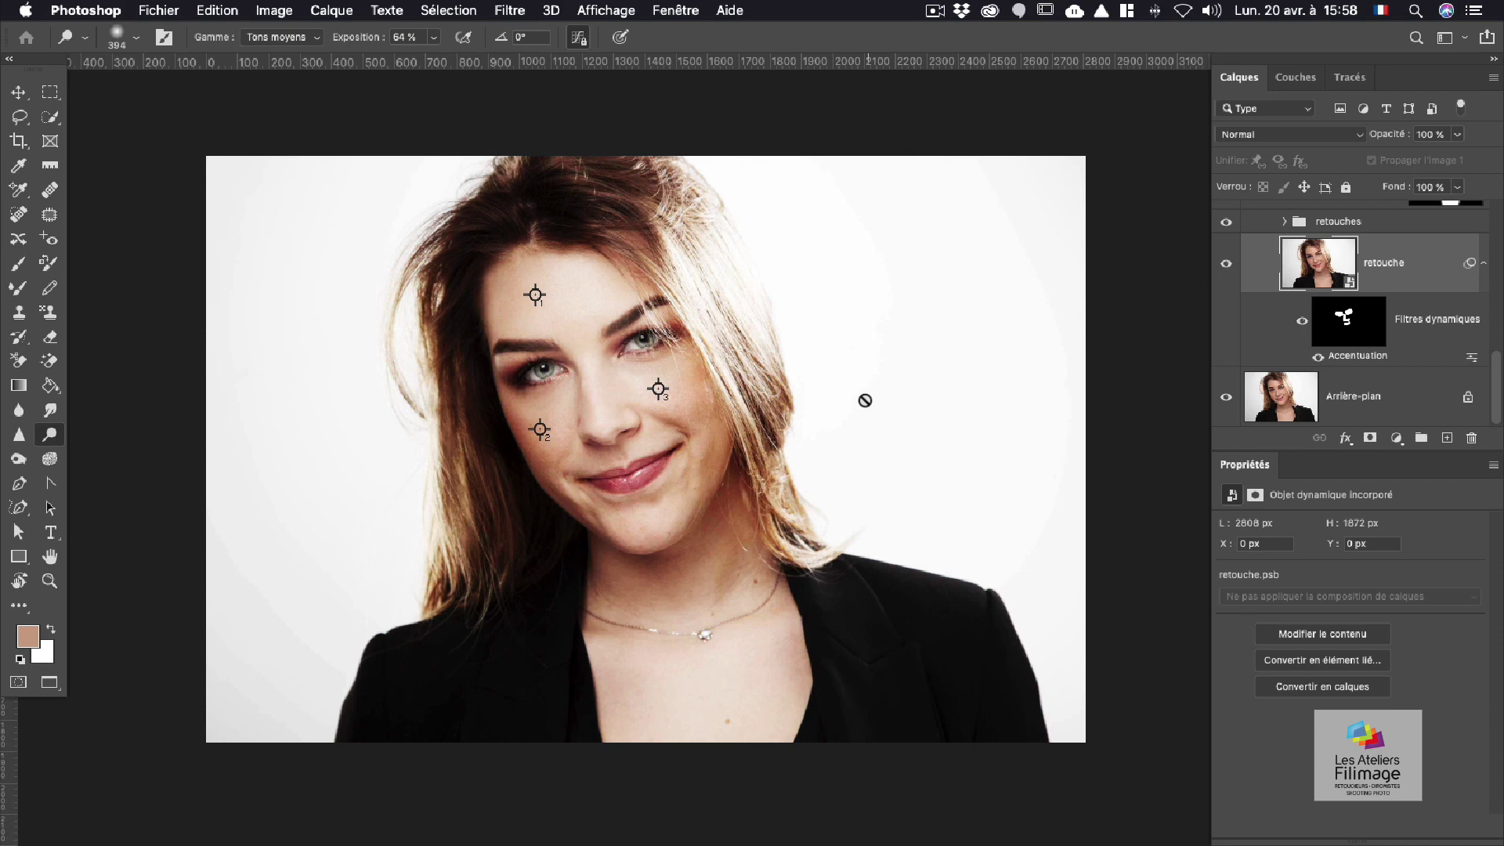
scroll(862, 398, up, 8)
scroll(860, 399, down, 10)
scroll(860, 398, up, 2)
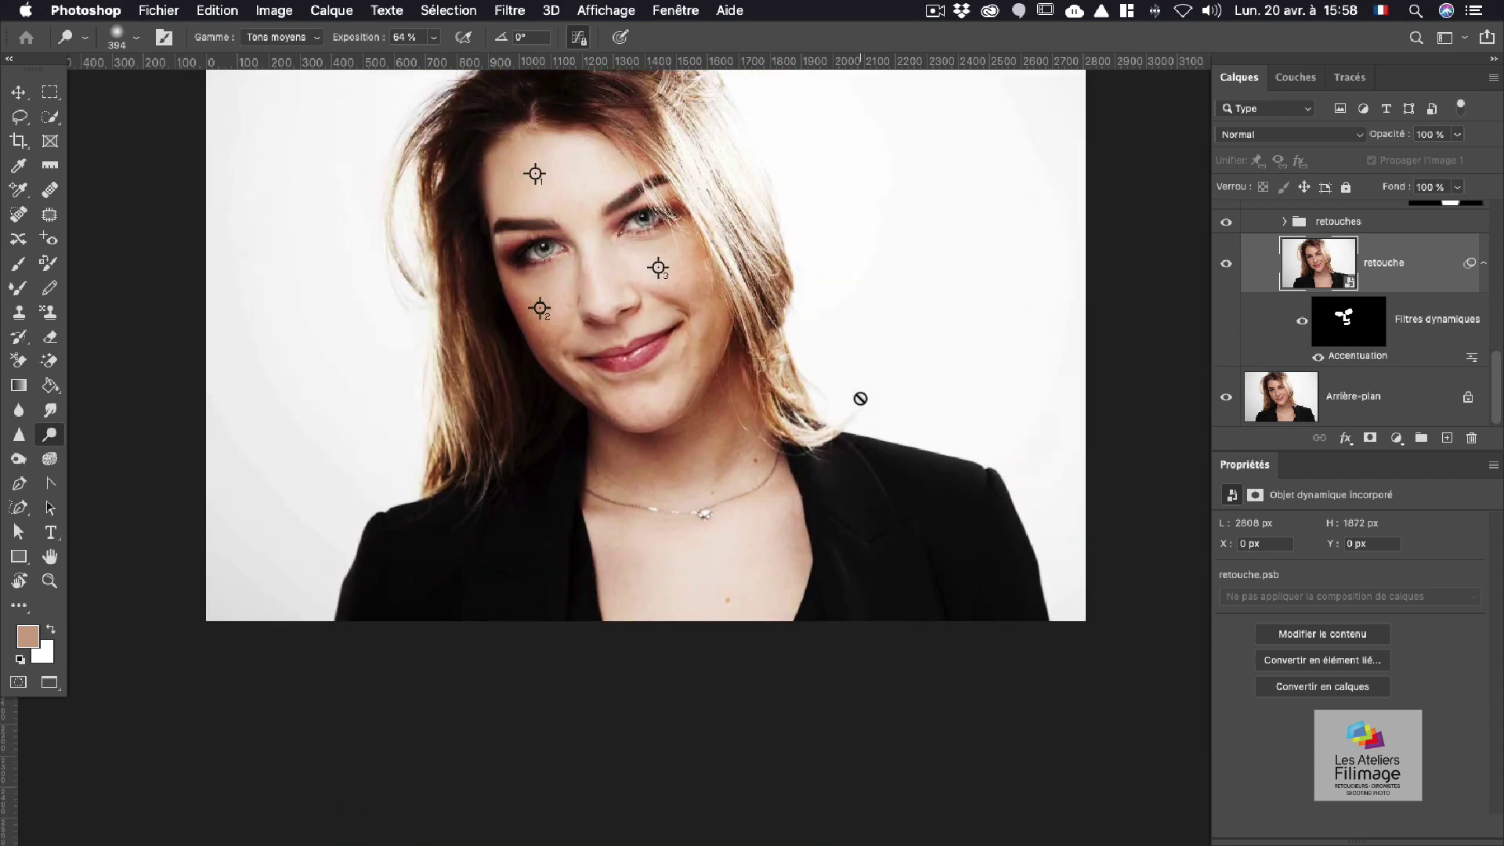
scroll(1273, 311, up, 5)
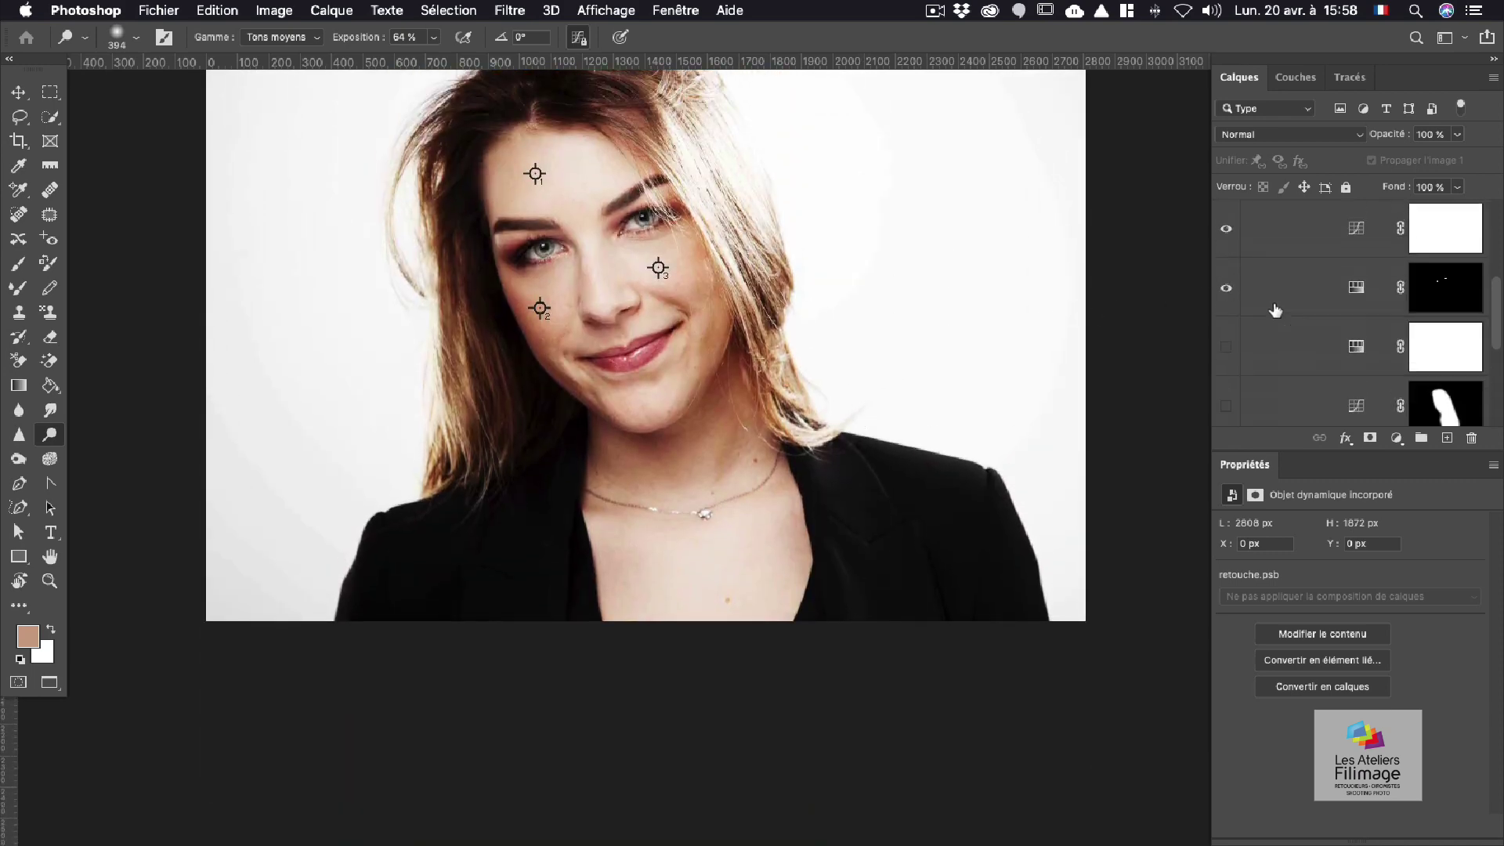
click(1248, 207)
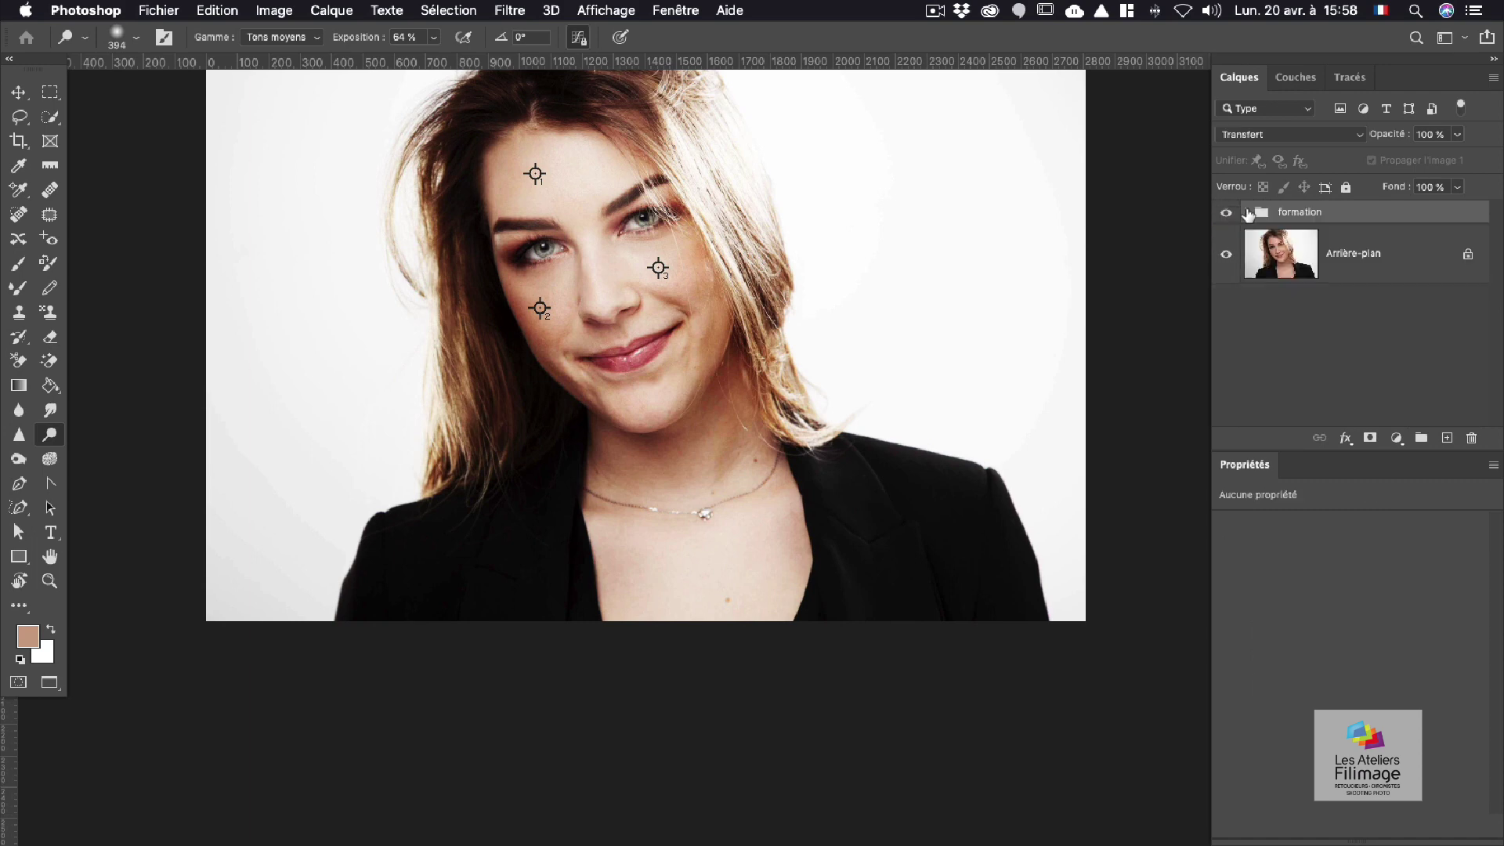
Step: Compare the portrait with and without the formation group, dismiss the Facebook notification, and inspect the face more closely
click(1227, 213)
click(1227, 213)
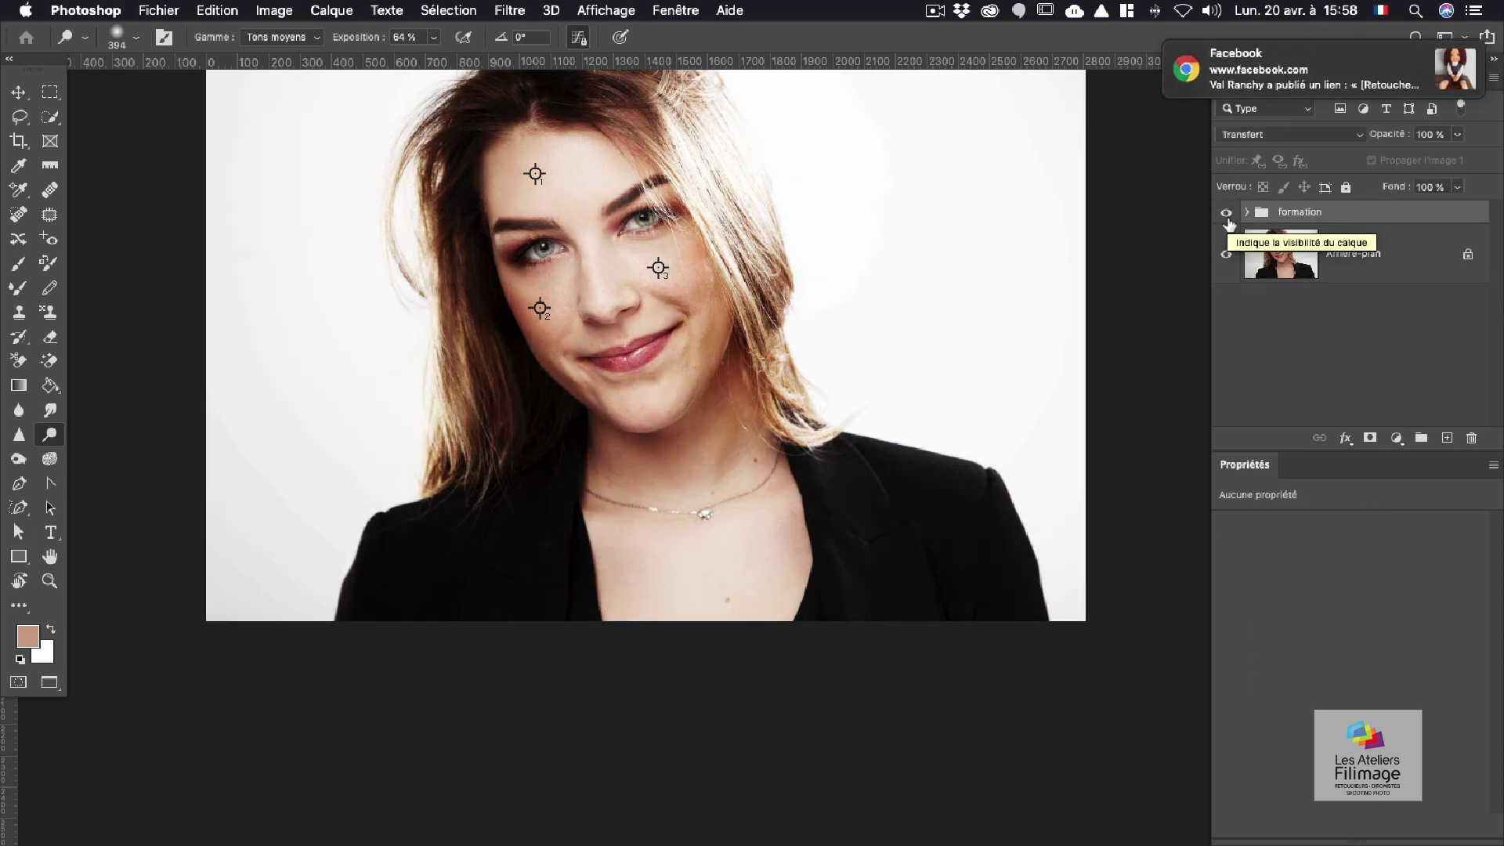
mouse_move(1228, 69)
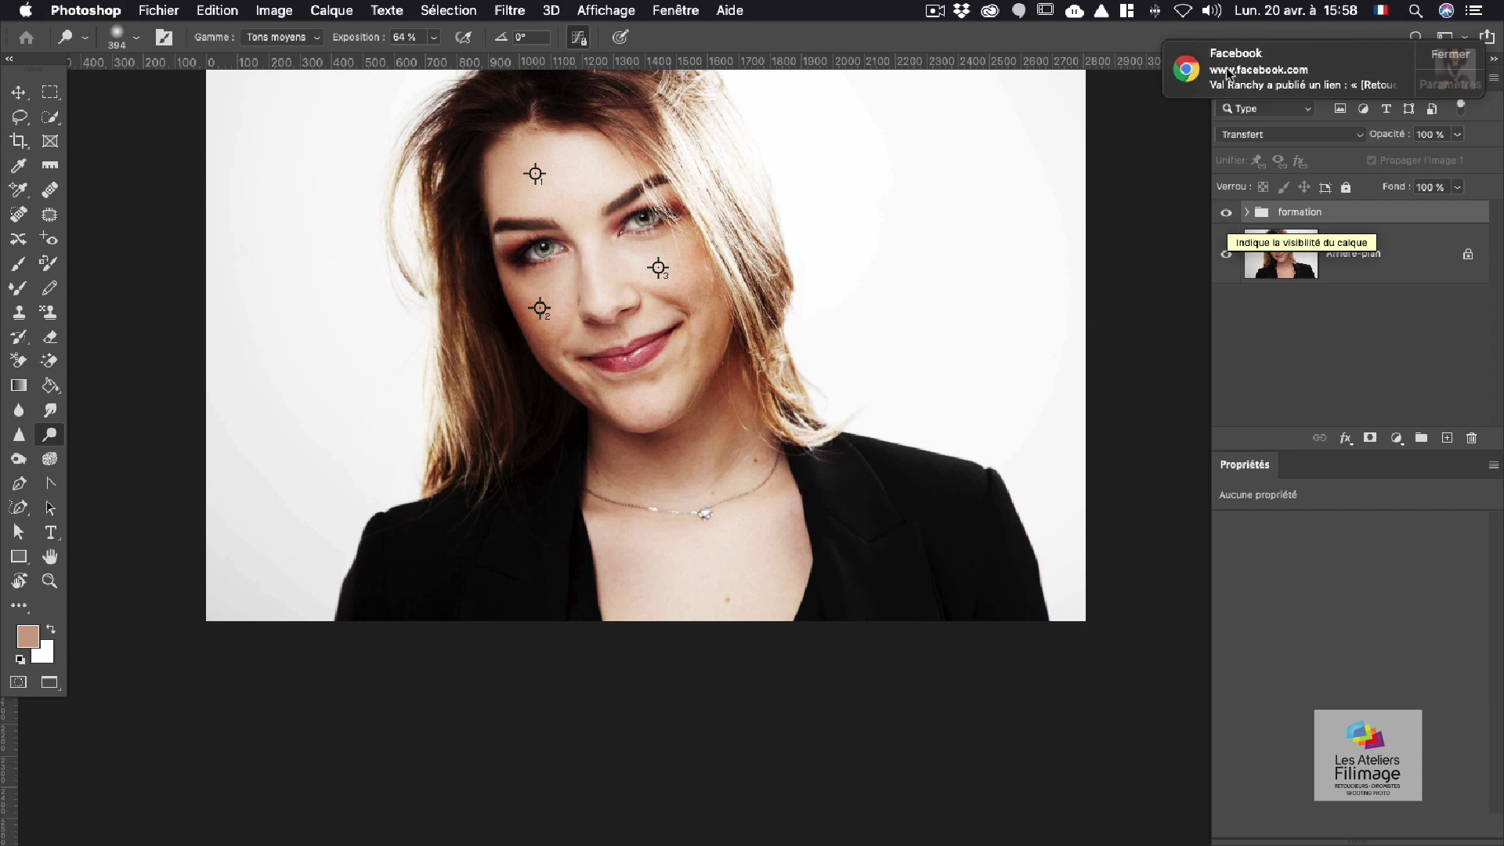
click(1459, 58)
drag(668, 248, 690, 334)
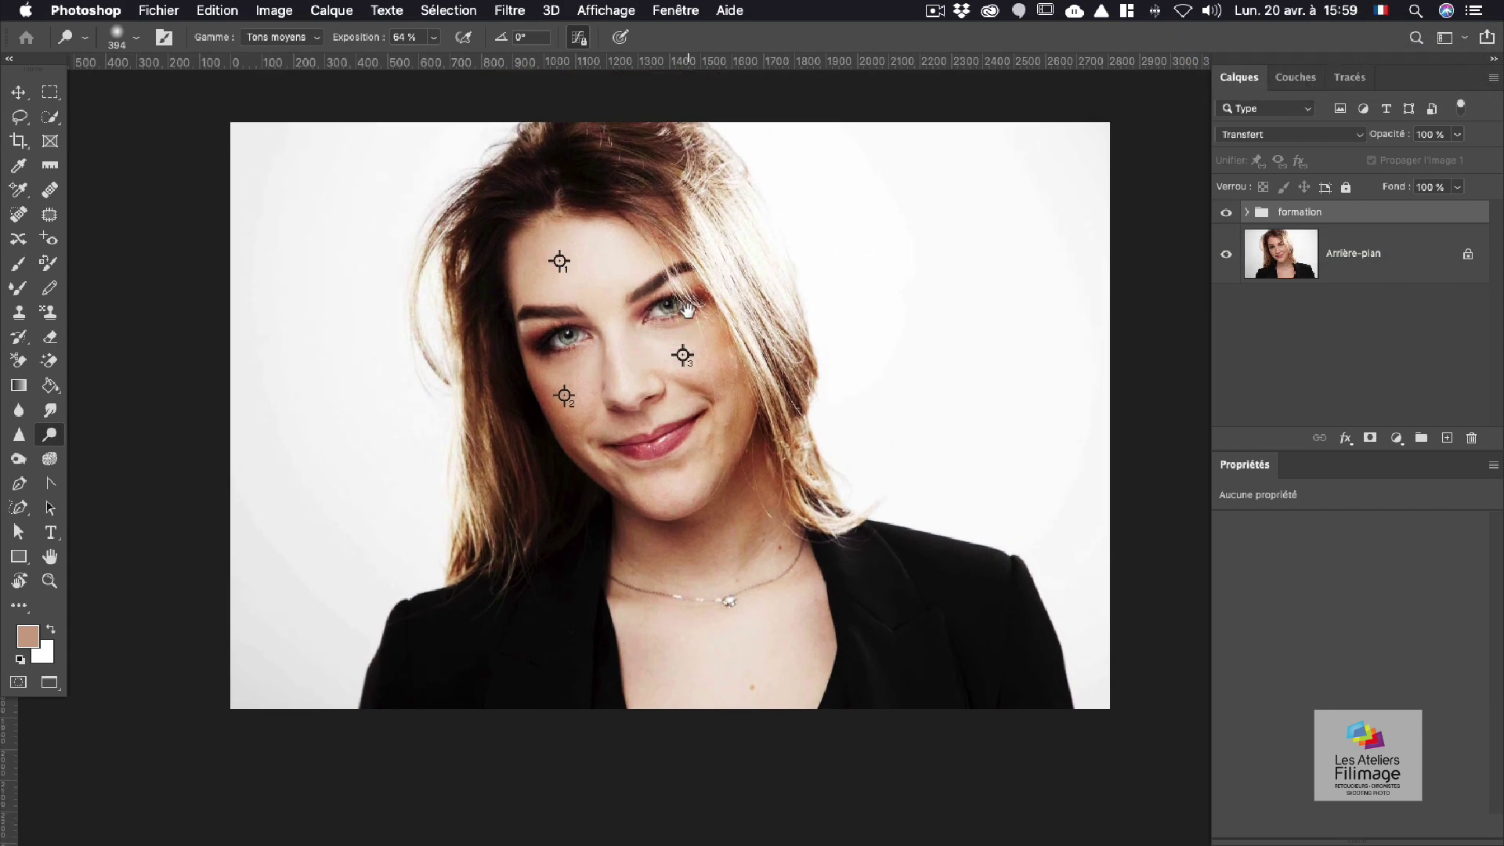
drag(642, 291, 672, 270)
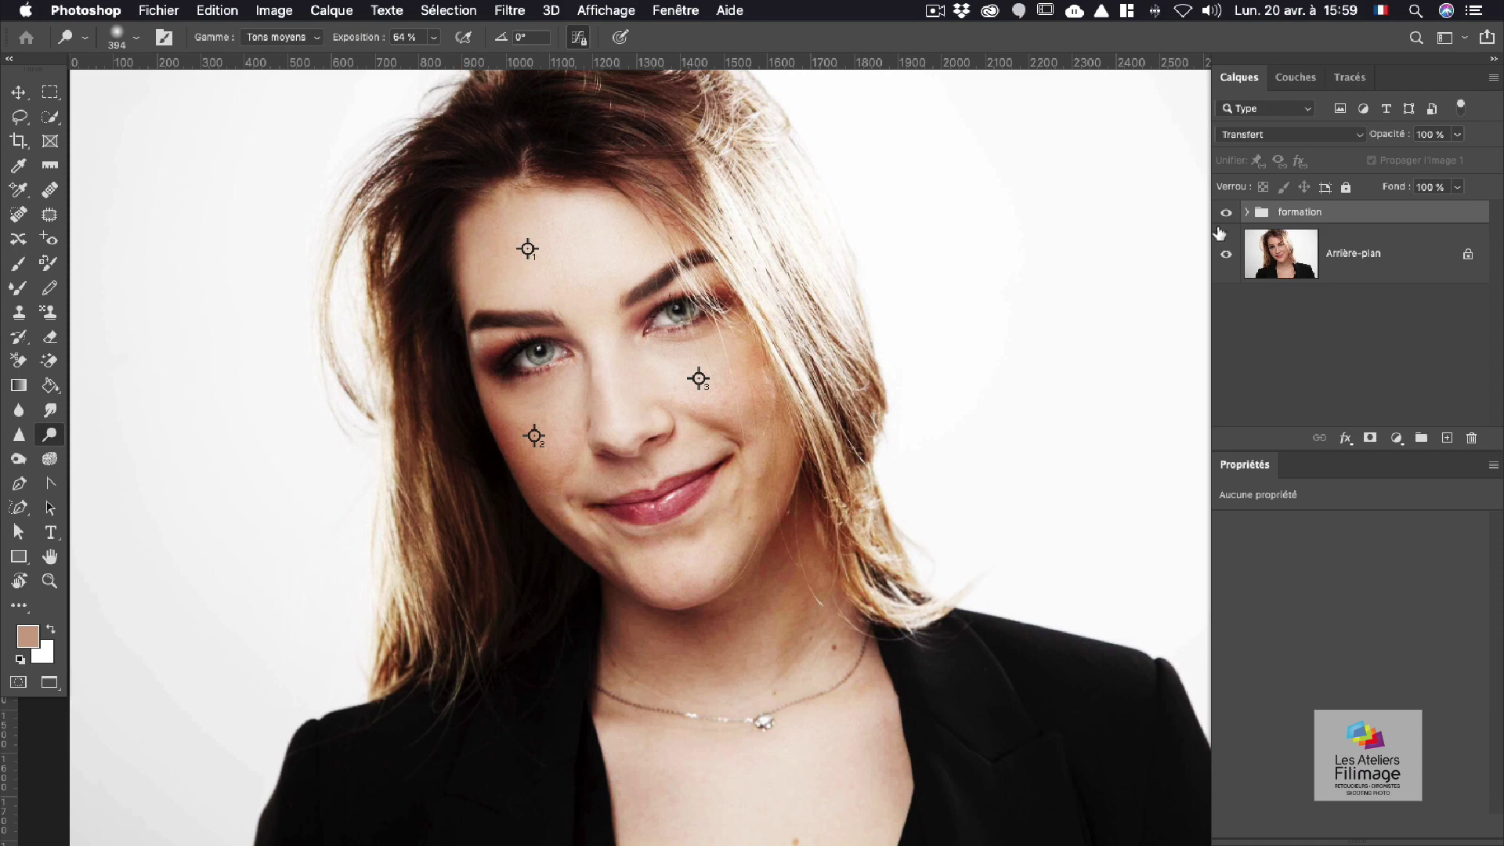